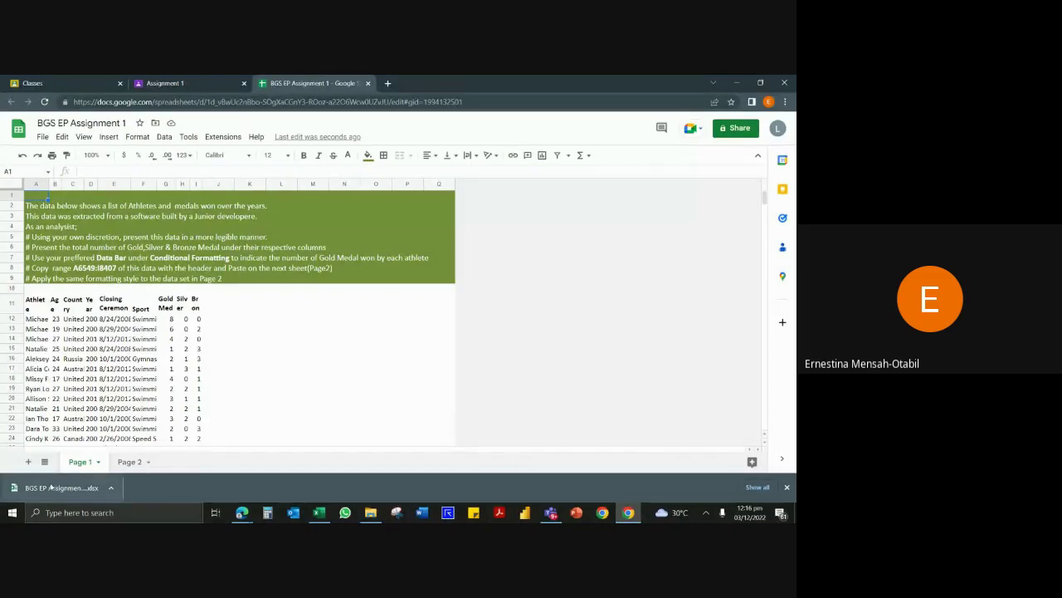
# Check the downloaded assignment workbook in Downloads, then close its preview on the Assignment 1 page.
pyautogui.click(370, 512)
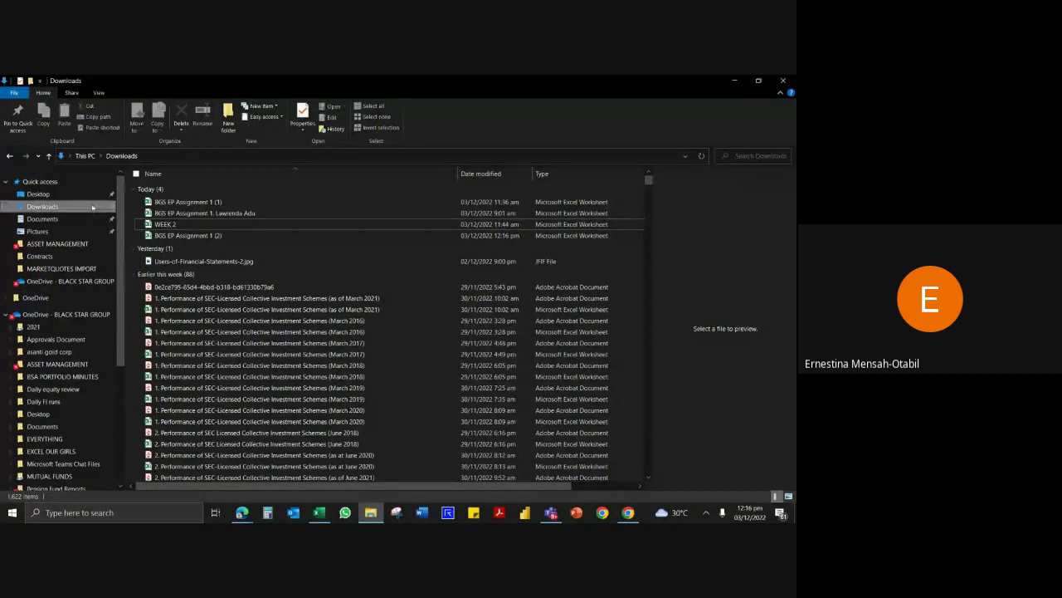
pyautogui.click(220, 203)
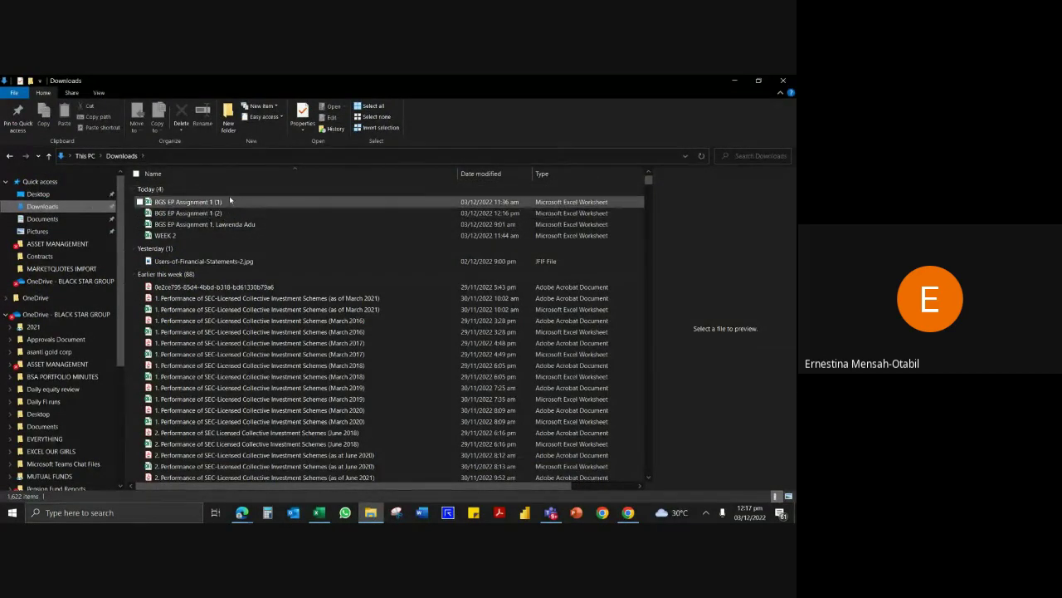
pyautogui.click(628, 512)
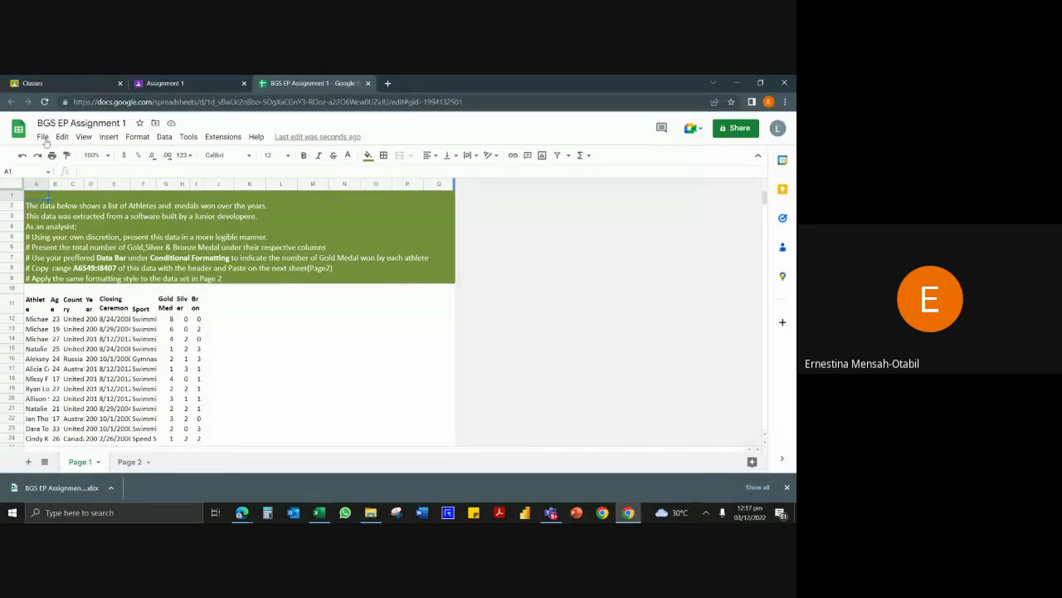
pyautogui.click(210, 84)
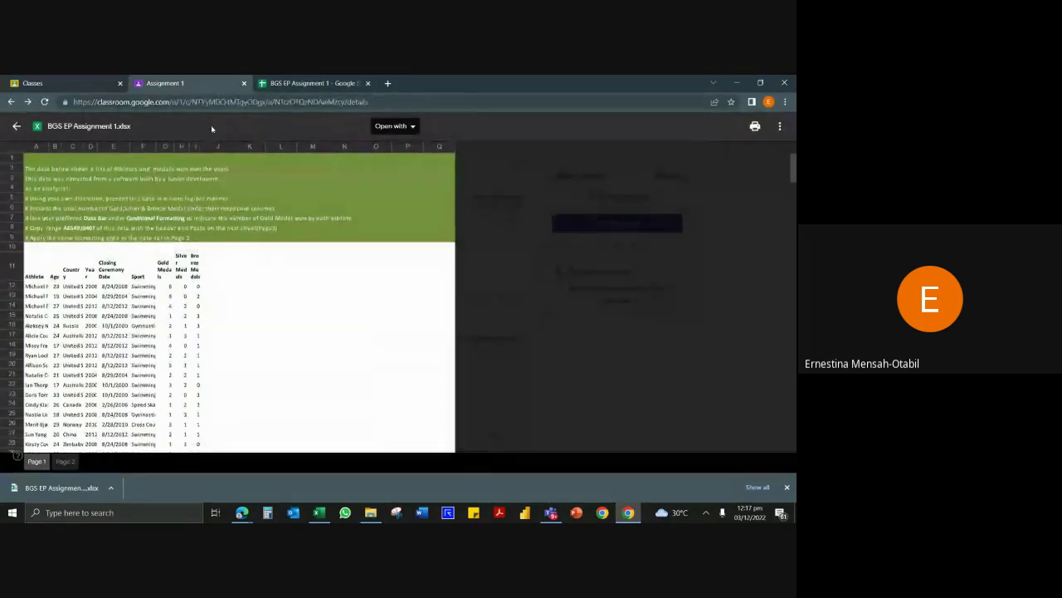
pyautogui.click(16, 127)
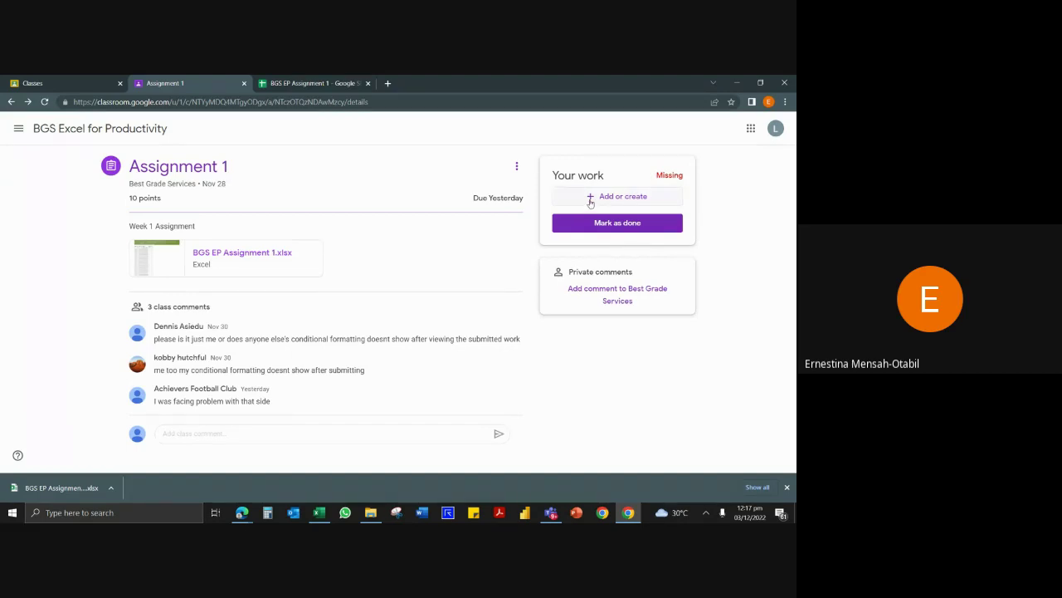
# Upload the completed BGS EP Assignment workbook from Downloads as a file under Your work.
pyautogui.click(593, 199)
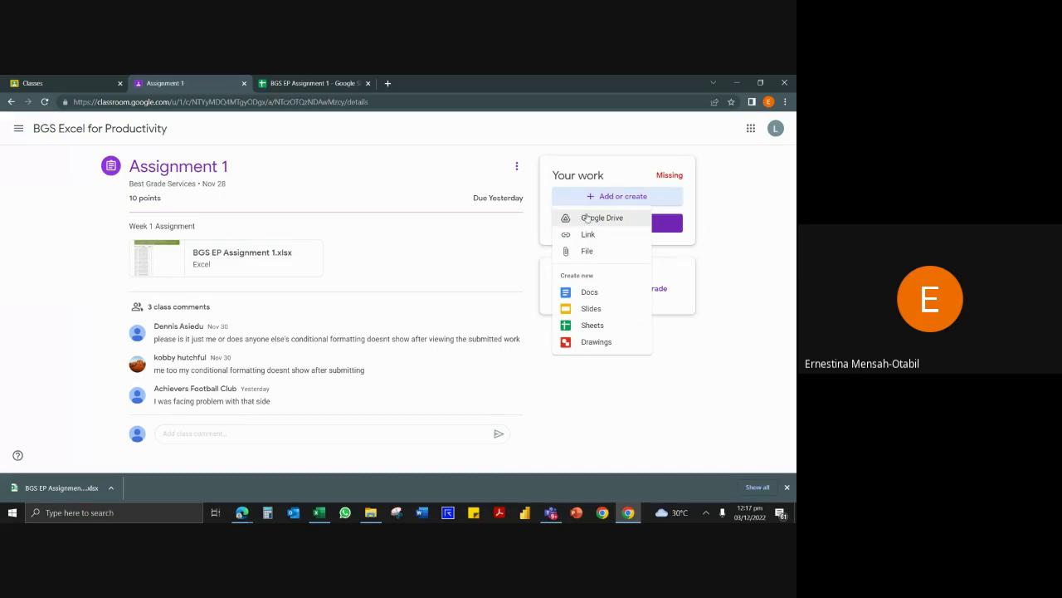
pyautogui.click(586, 252)
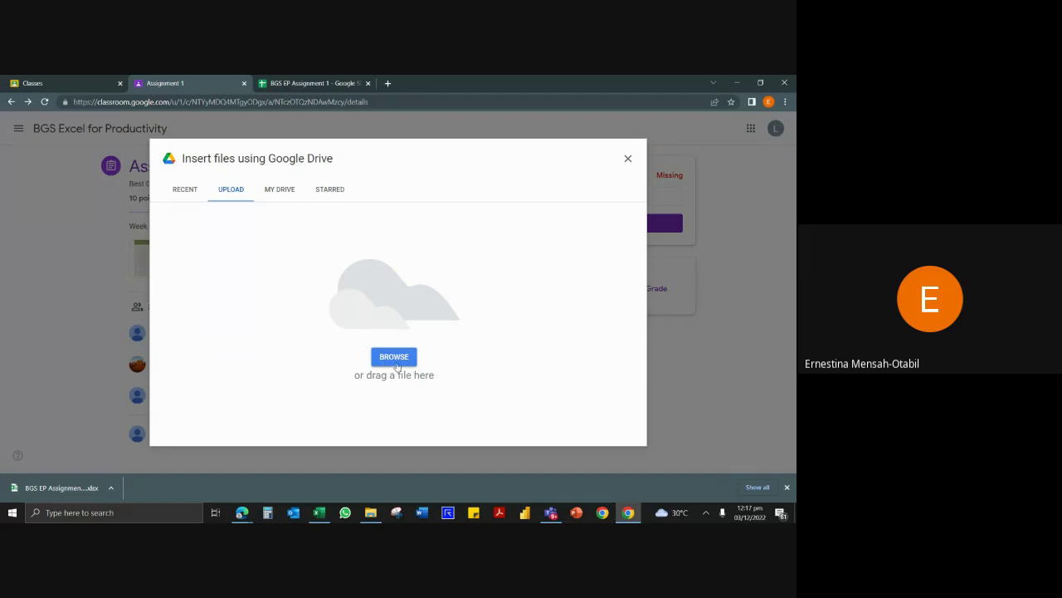
pyautogui.click(390, 359)
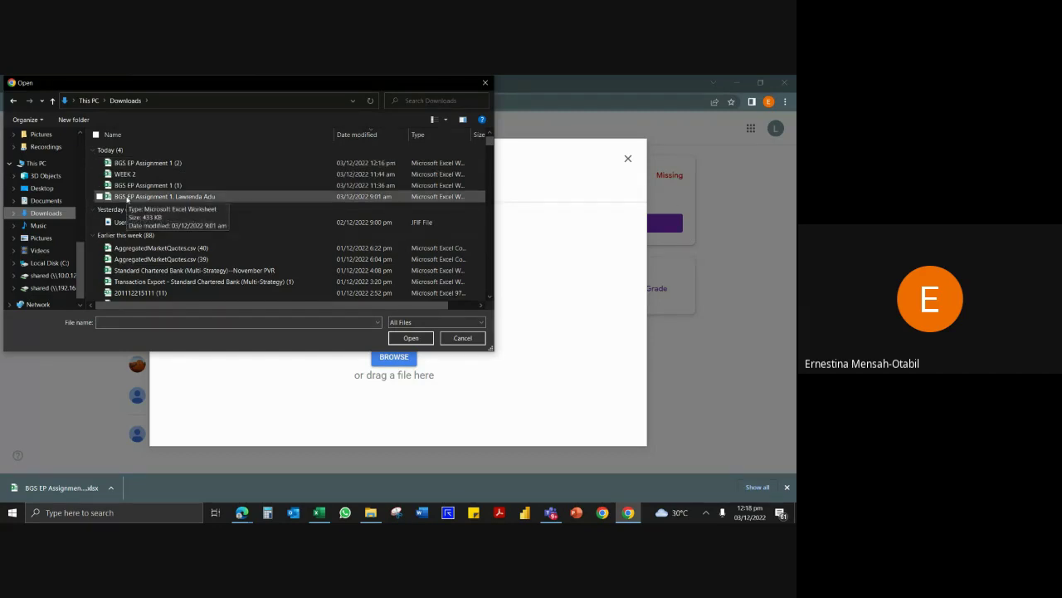
pyautogui.click(127, 197)
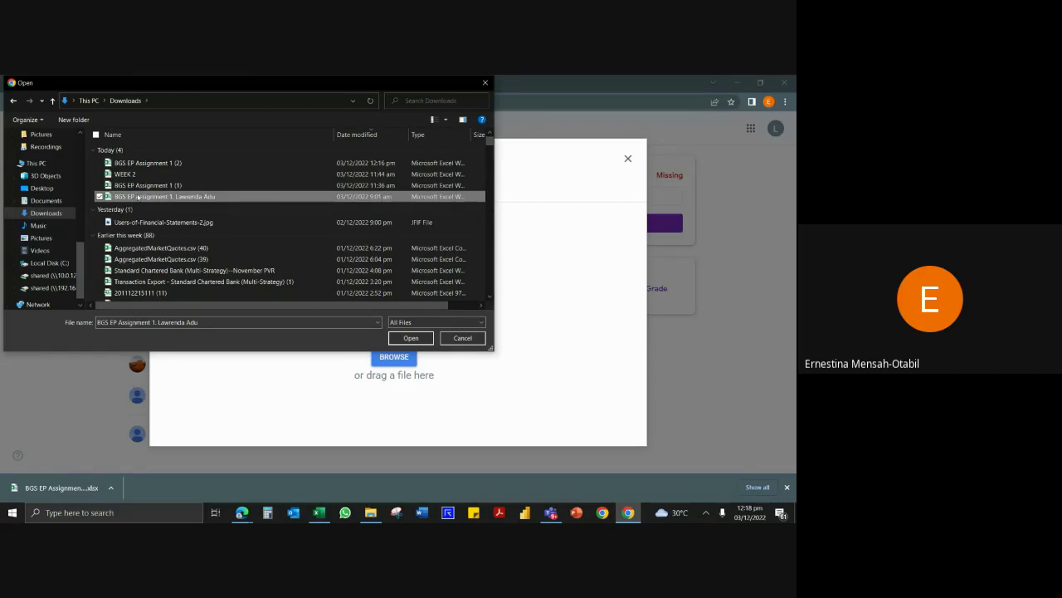
pyautogui.click(411, 338)
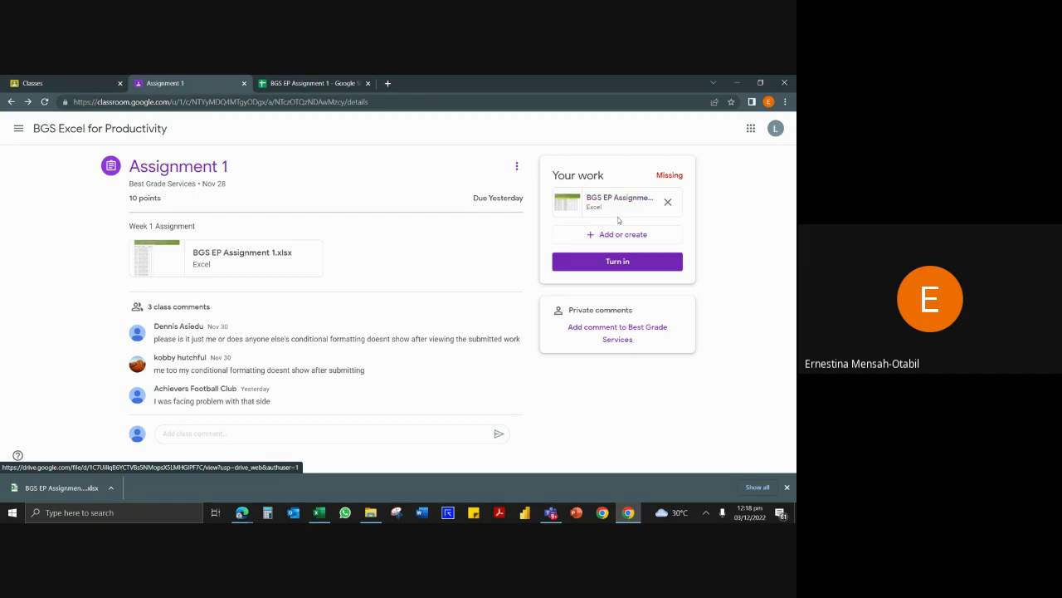
# Turn in Assignment 1, unsubmit it again, and remove the attached workbook.
pyautogui.click(612, 264)
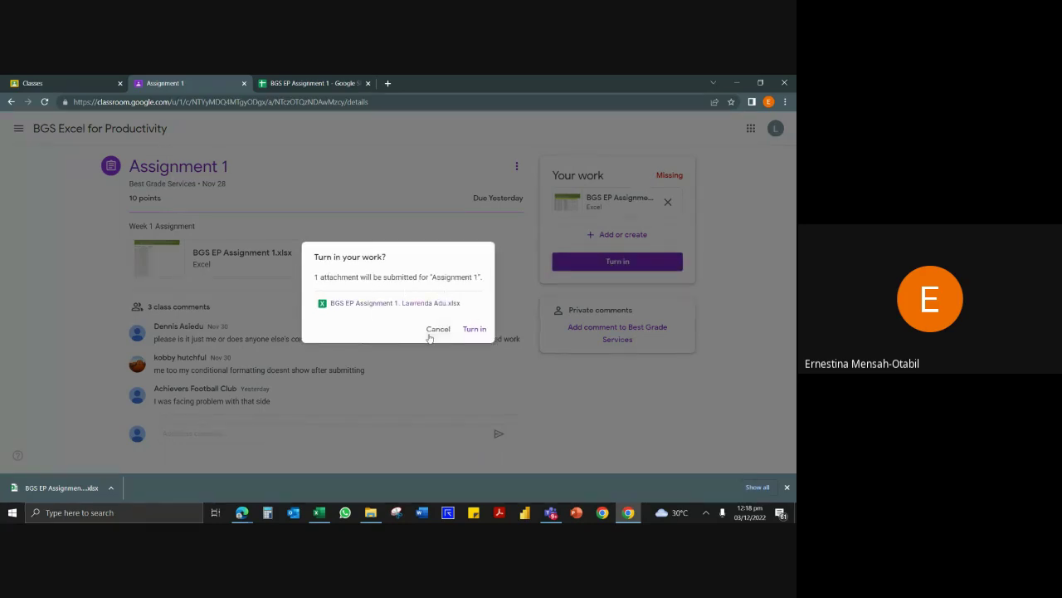
pyautogui.click(475, 330)
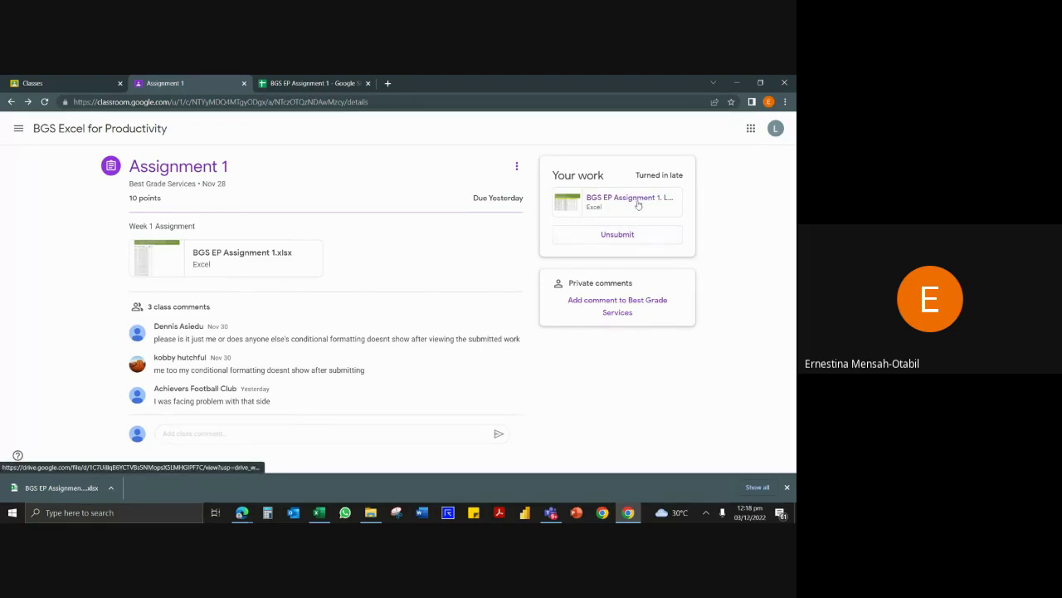
pyautogui.click(621, 235)
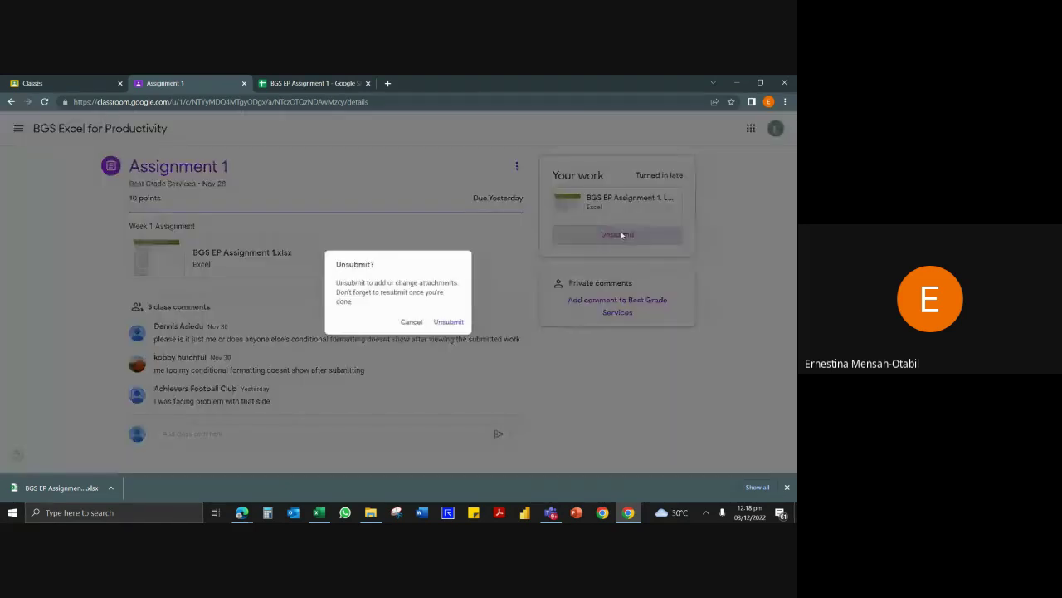
pyautogui.click(452, 323)
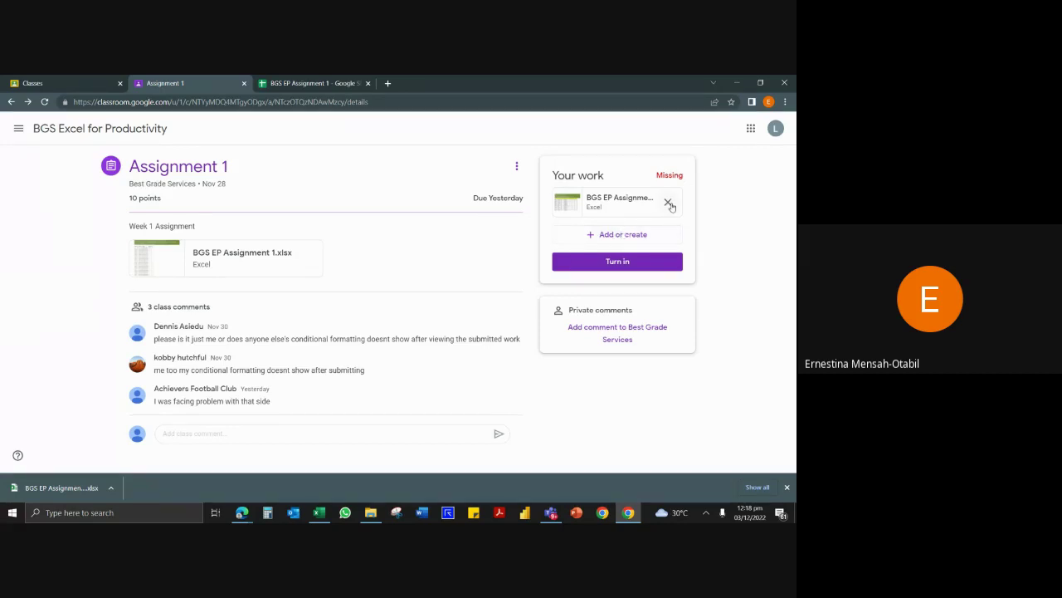
pyautogui.click(668, 204)
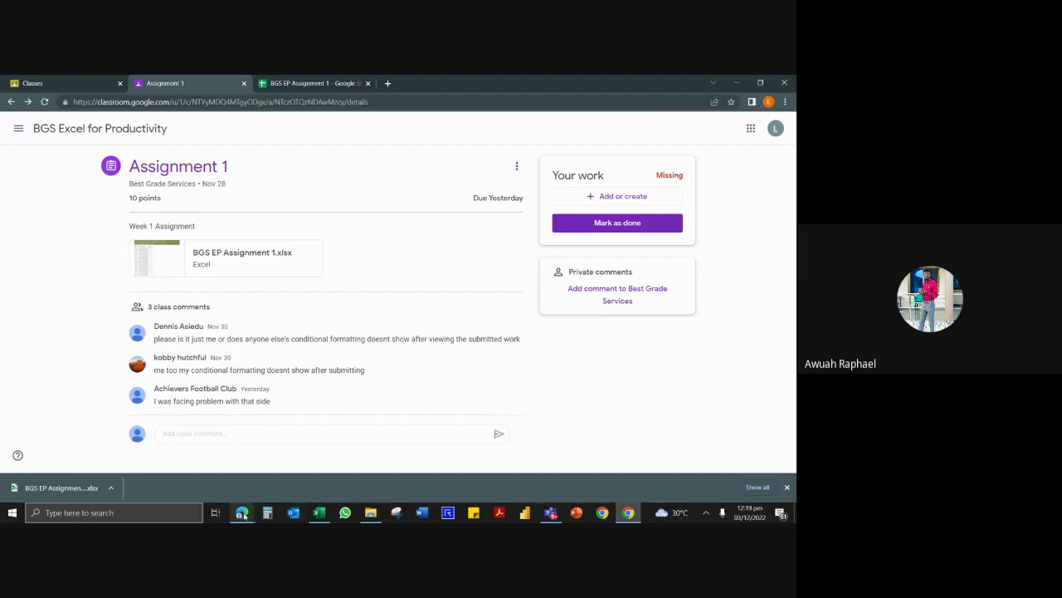
# Bring the Google Meet call window back in front of Google Classroom.
pyautogui.moveTo(241, 514)
pyautogui.click(183, 452)
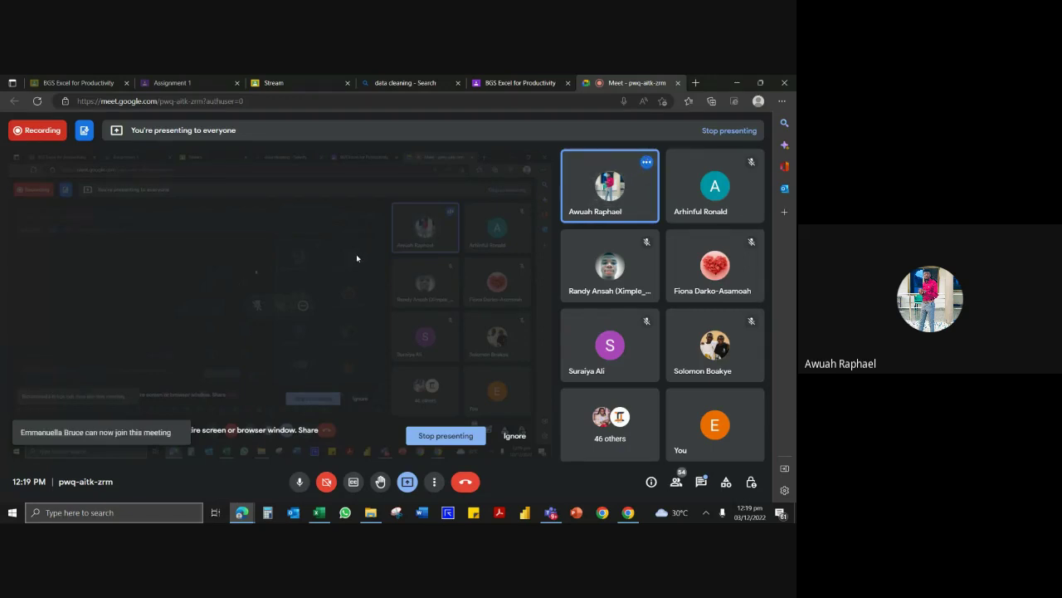
# Glance at the Meet in-call messages, then bring the Downloads folder window forward.
pyautogui.click(702, 482)
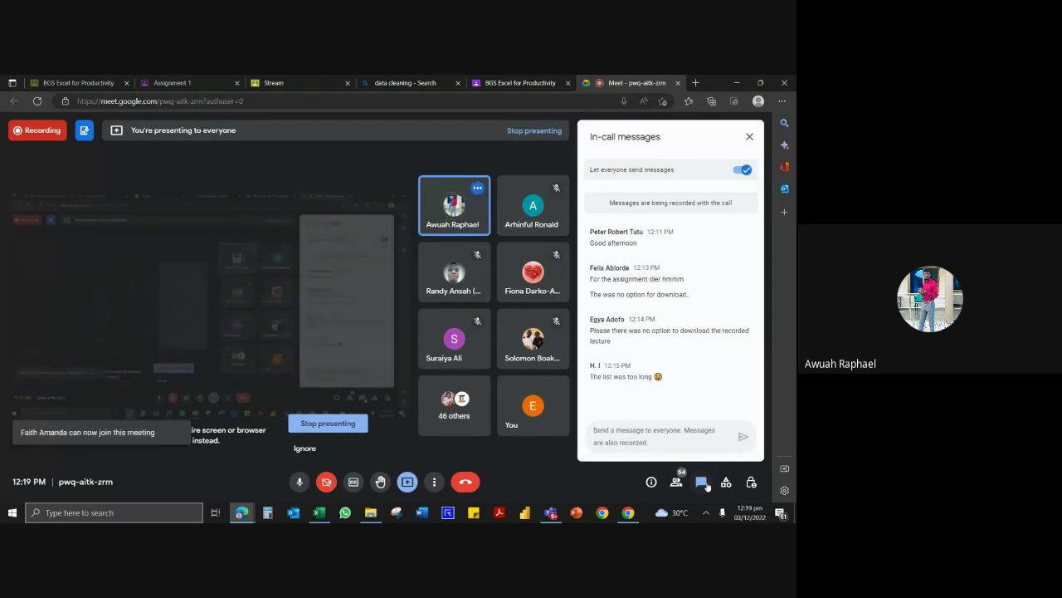
pyautogui.click(704, 483)
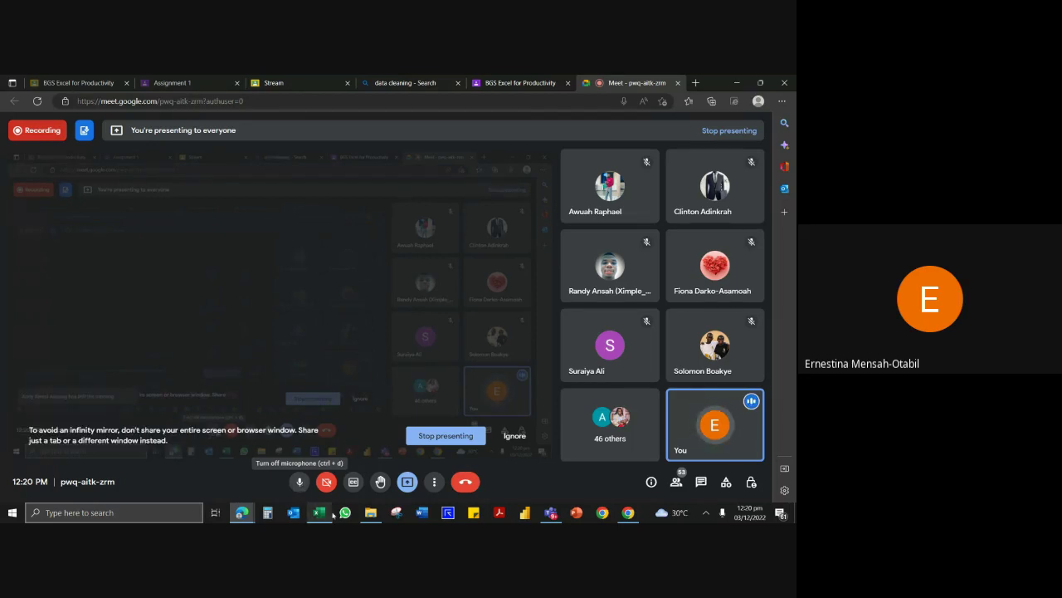
pyautogui.click(371, 512)
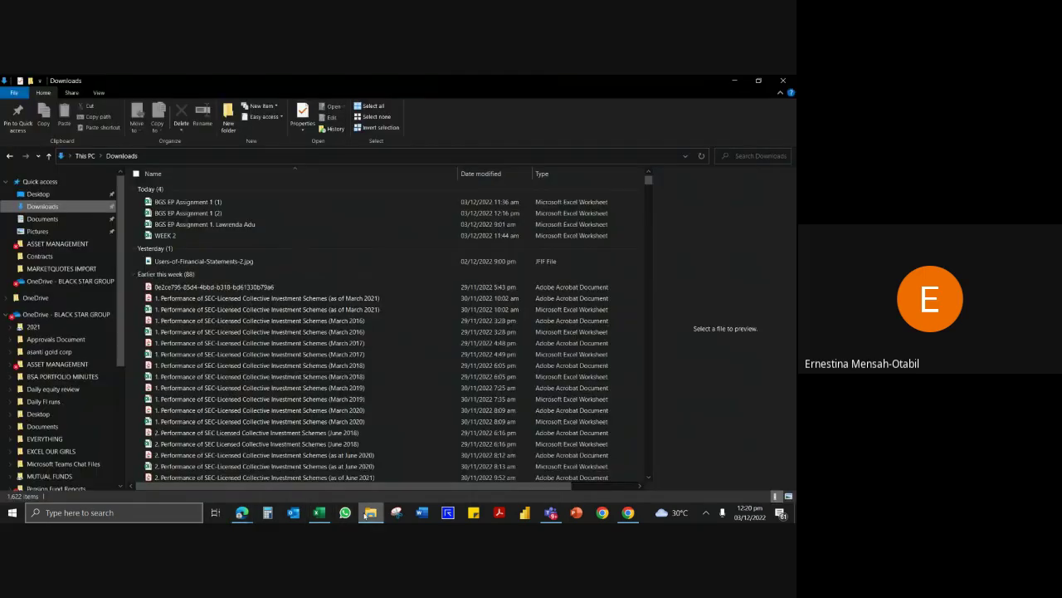
# Open BGS EP Assignment 1 (1) in Excel and read the copy-range instruction in C8.
pyautogui.doubleClick(194, 202)
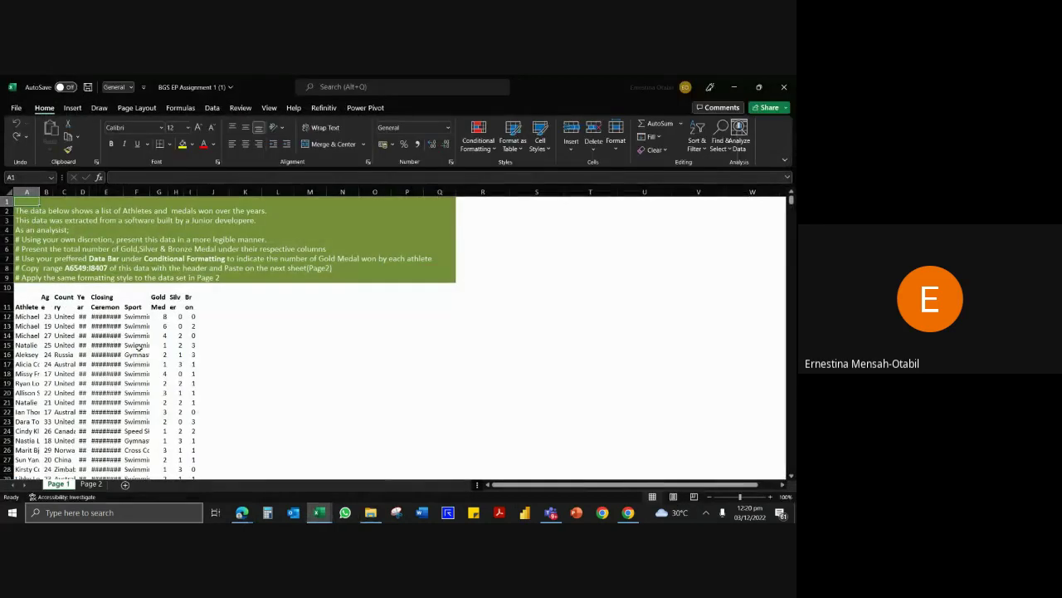
pyautogui.click(70, 268)
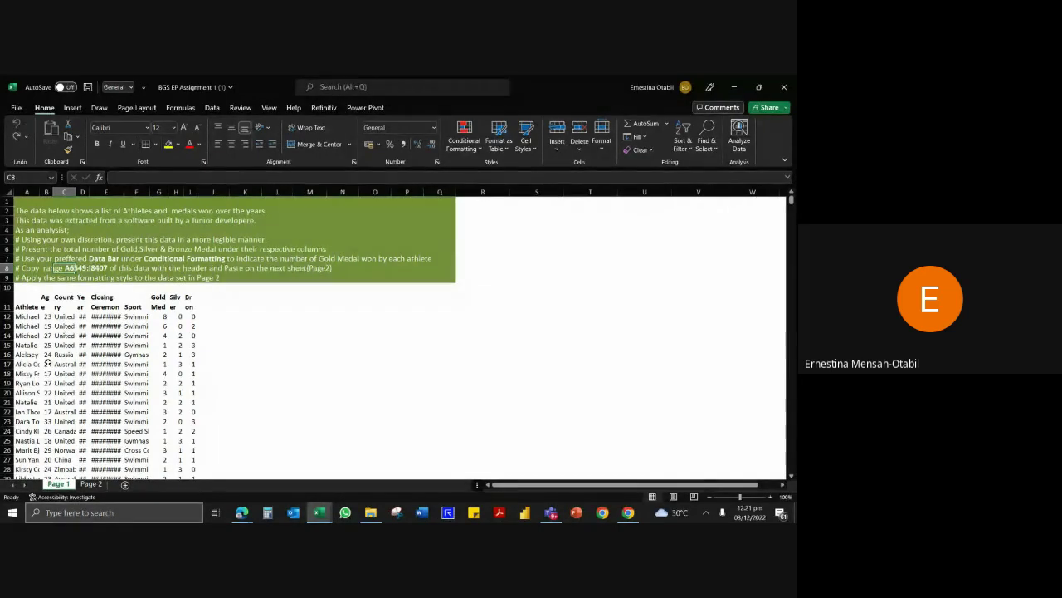
# Inspect the ceremony dates, country entries and Year header, then select columns A through I.
pyautogui.click(49, 335)
pyautogui.click(119, 326)
pyautogui.click(64, 355)
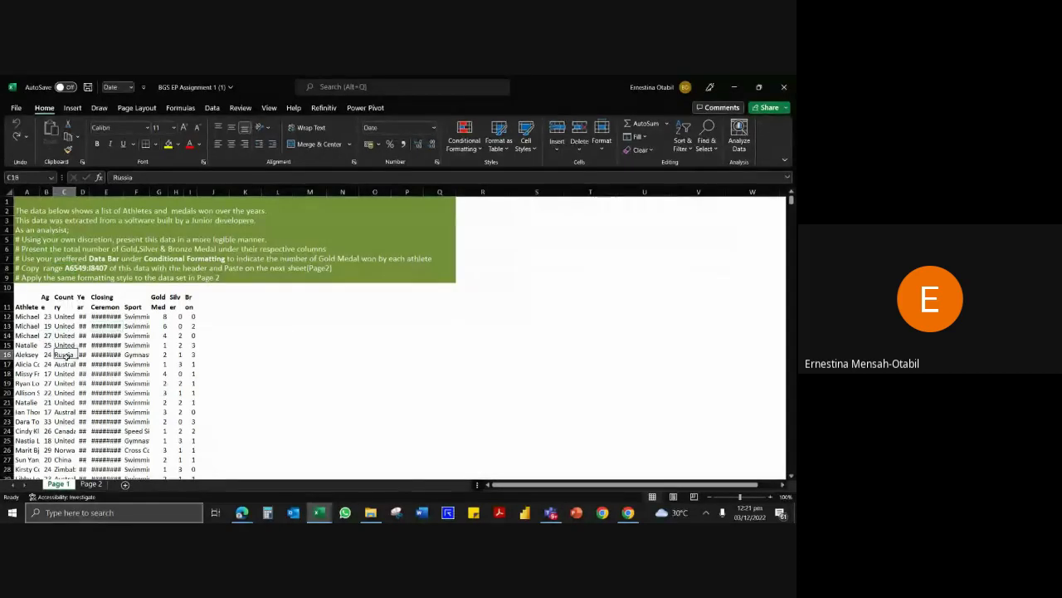
pyautogui.click(133, 354)
pyautogui.click(84, 296)
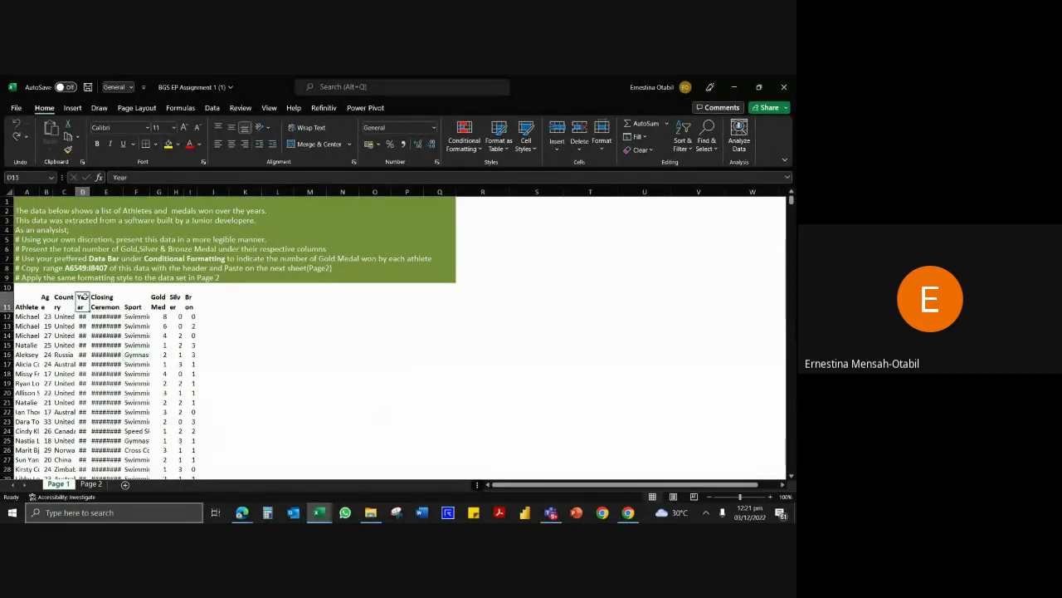
pyautogui.click(97, 318)
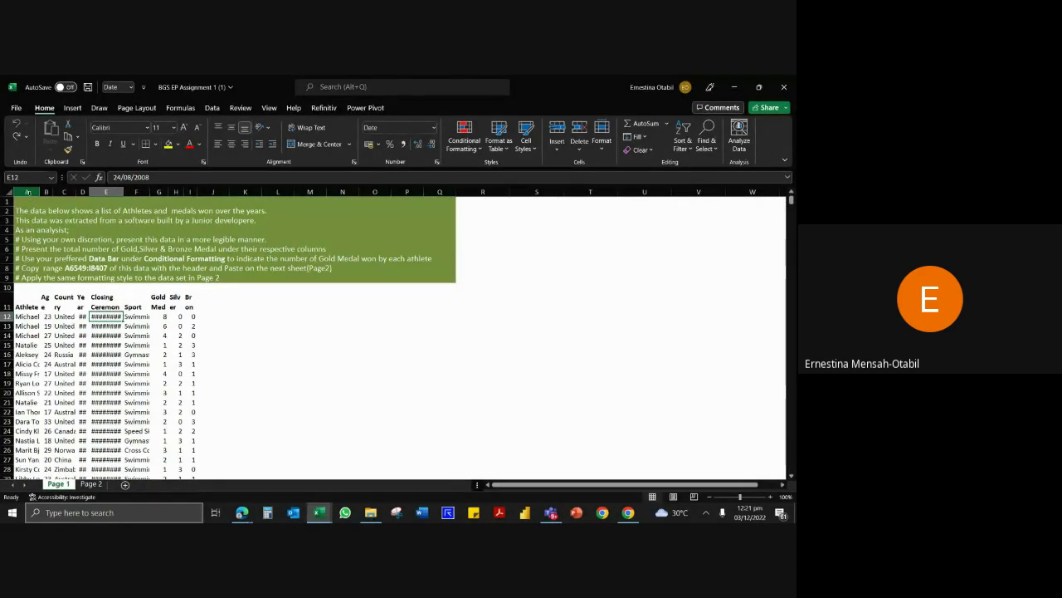
pyautogui.click(27, 191)
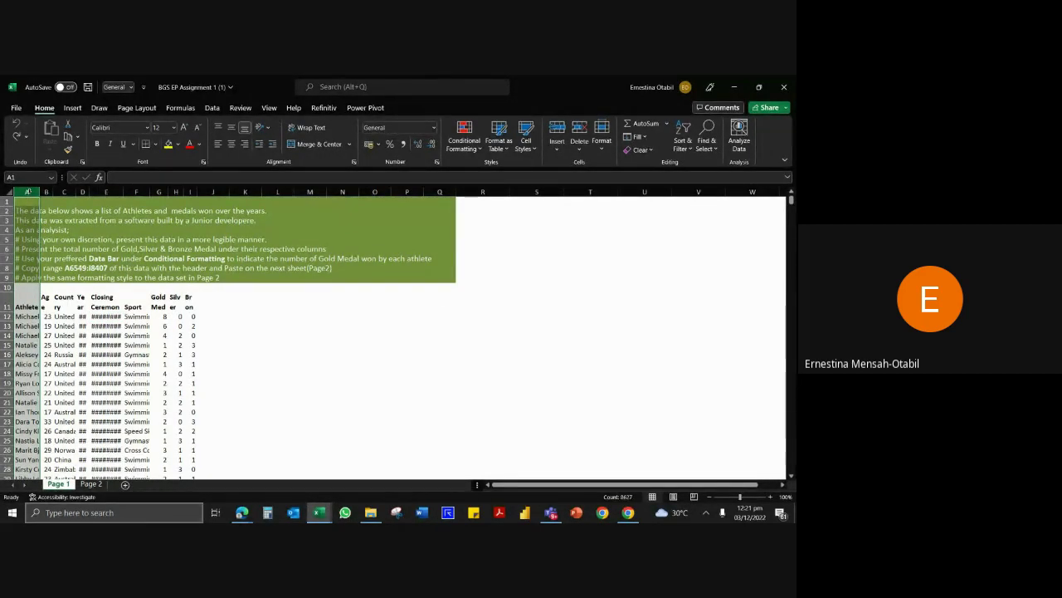
pyautogui.moveTo(27, 192); pyautogui.dragTo(201, 192)
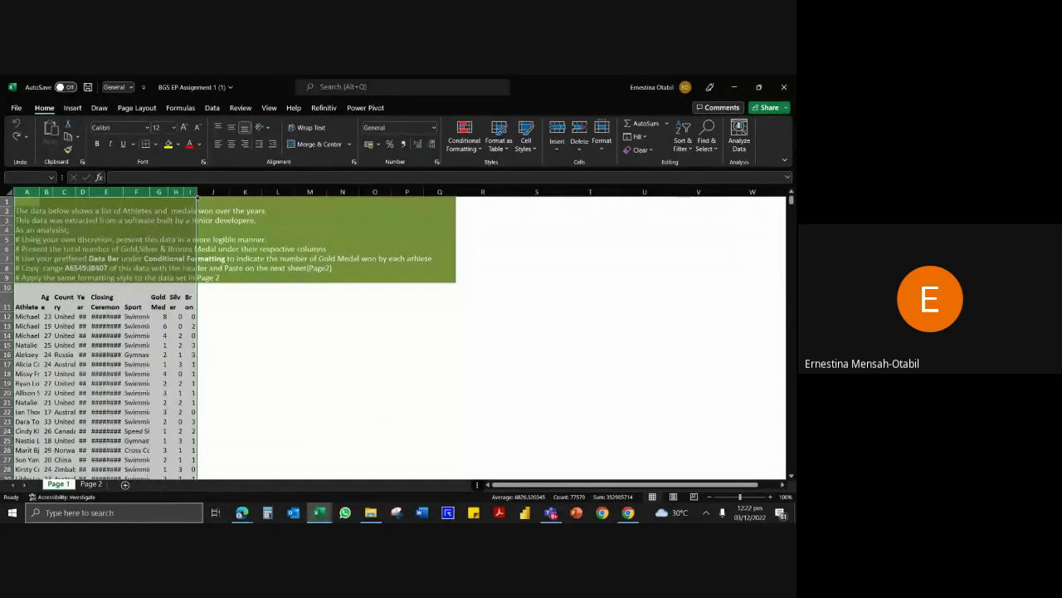
# Autofit columns A–I to their contents and check the name and country entries.
pyautogui.doubleClick(197, 193)
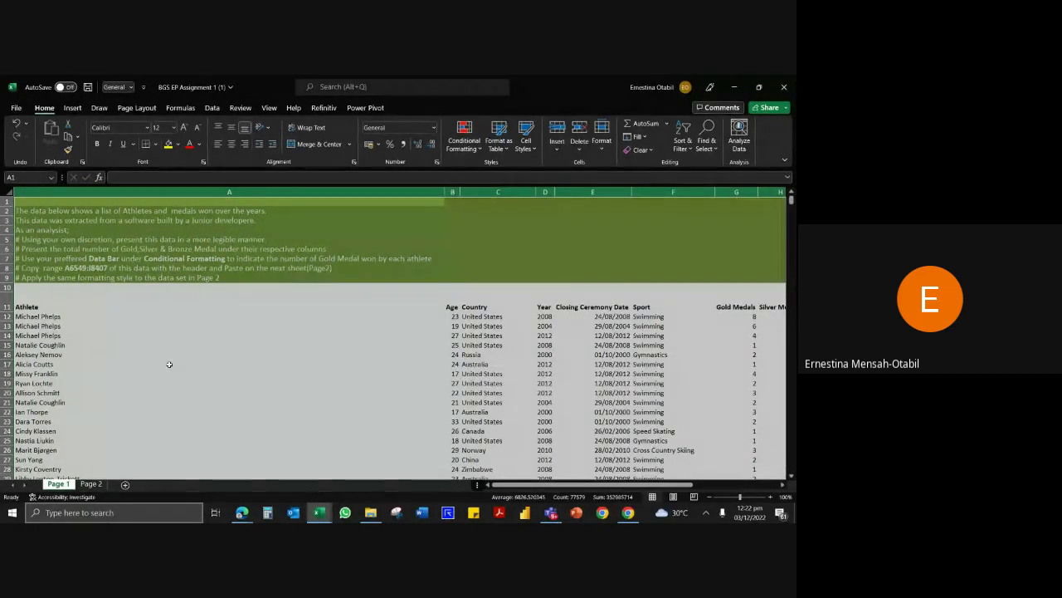
pyautogui.scroll(-2, 443, 414)
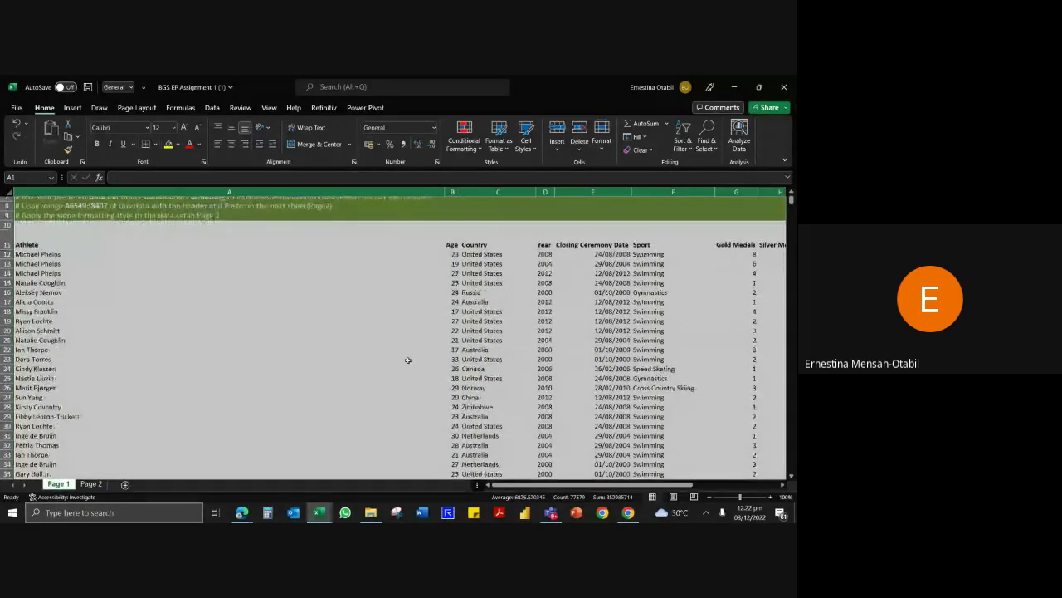
pyautogui.click(285, 337)
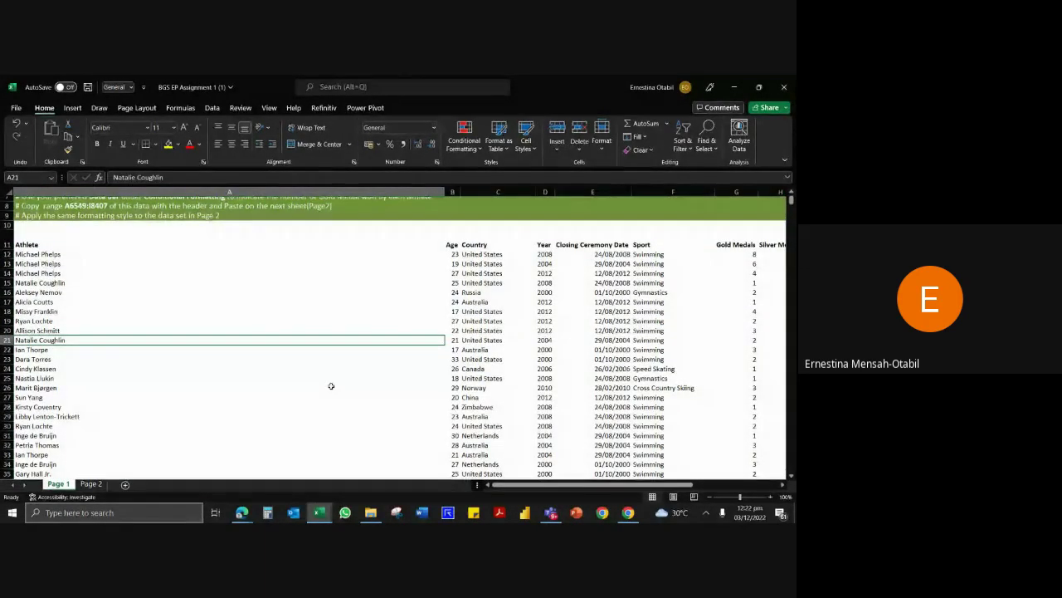
pyautogui.click(500, 415)
pyautogui.scroll(2, 391, 375)
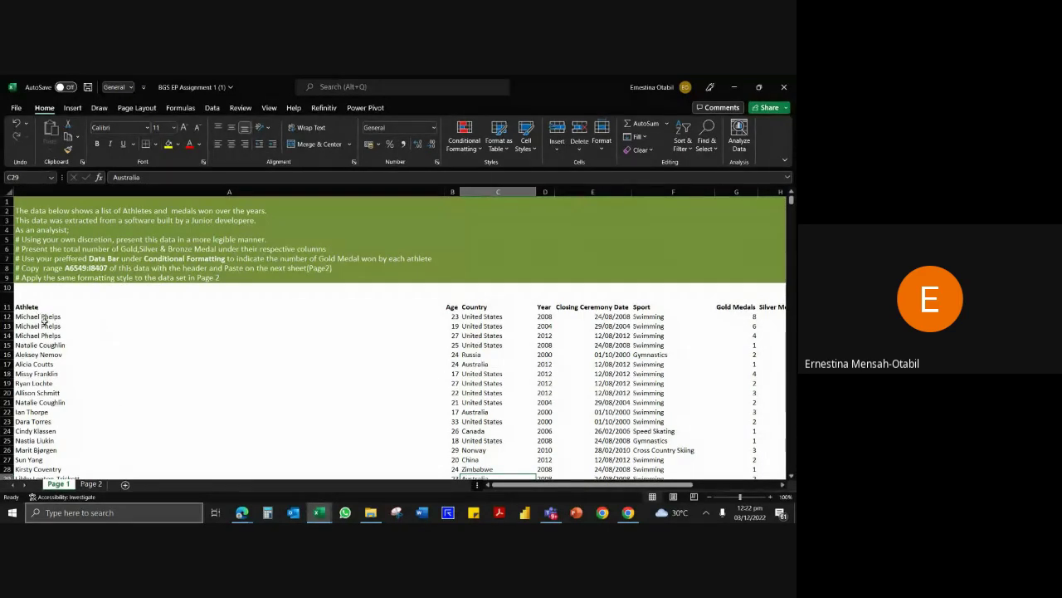
# With a cell inside the athlete data selected, bring up Create Table with headers.
pyautogui.click(471, 395)
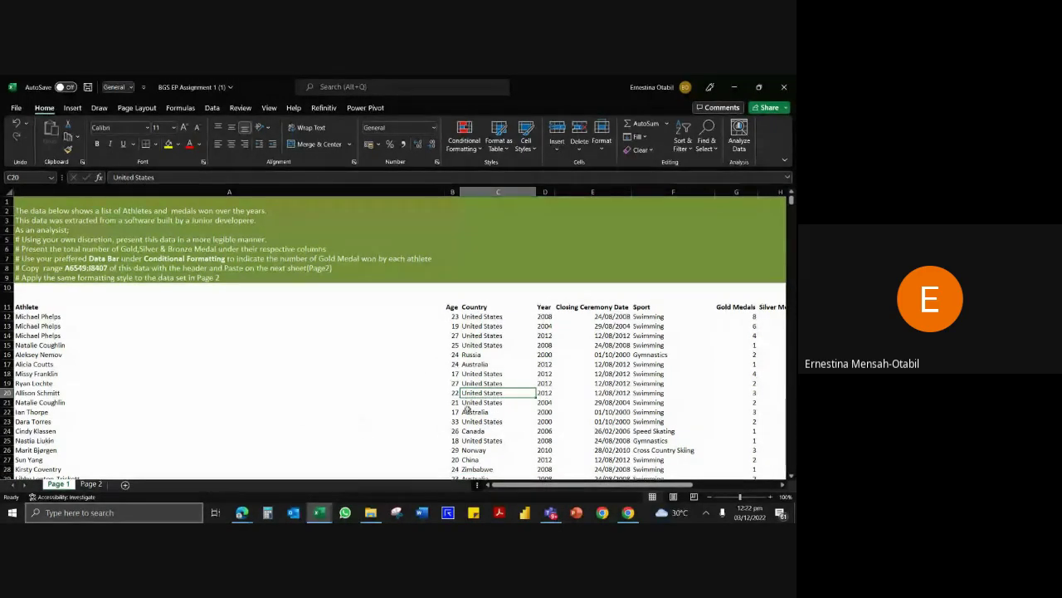
pyautogui.click(133, 383)
pyautogui.click(592, 363)
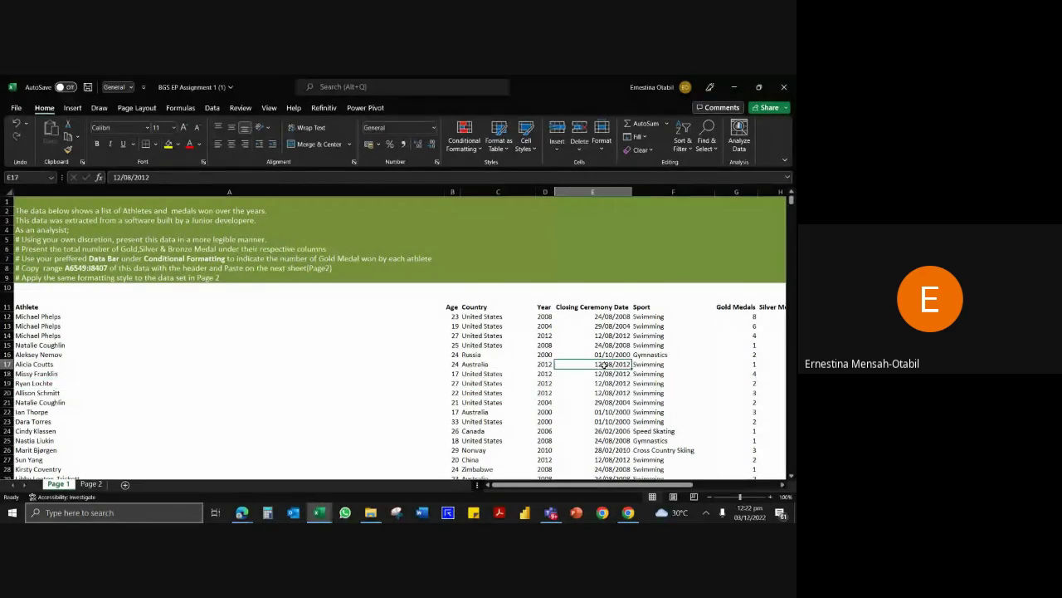
pyautogui.click(480, 344)
pyautogui.click(493, 383)
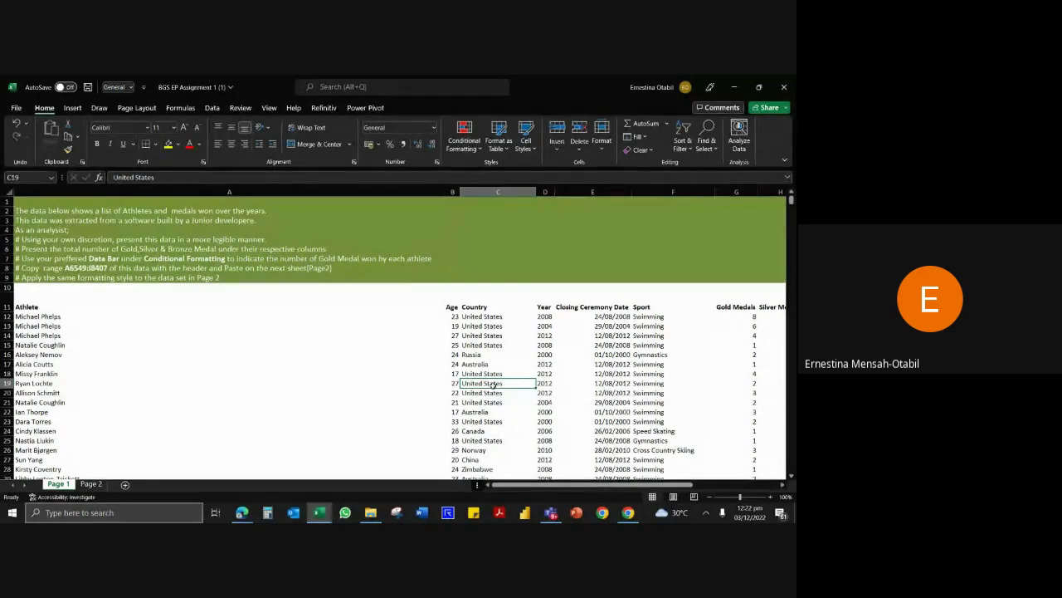
pyautogui.hotkey('ctrl', 't')
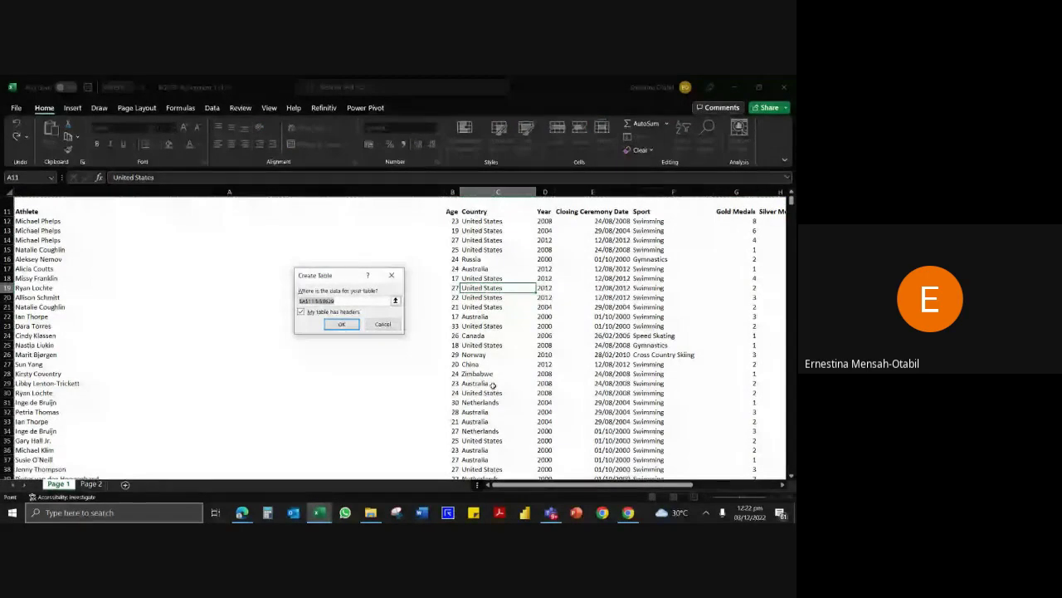
# Confirm the table with headers, then review the presentation and medal-total instructions and row 15 values.
pyautogui.press('Return')
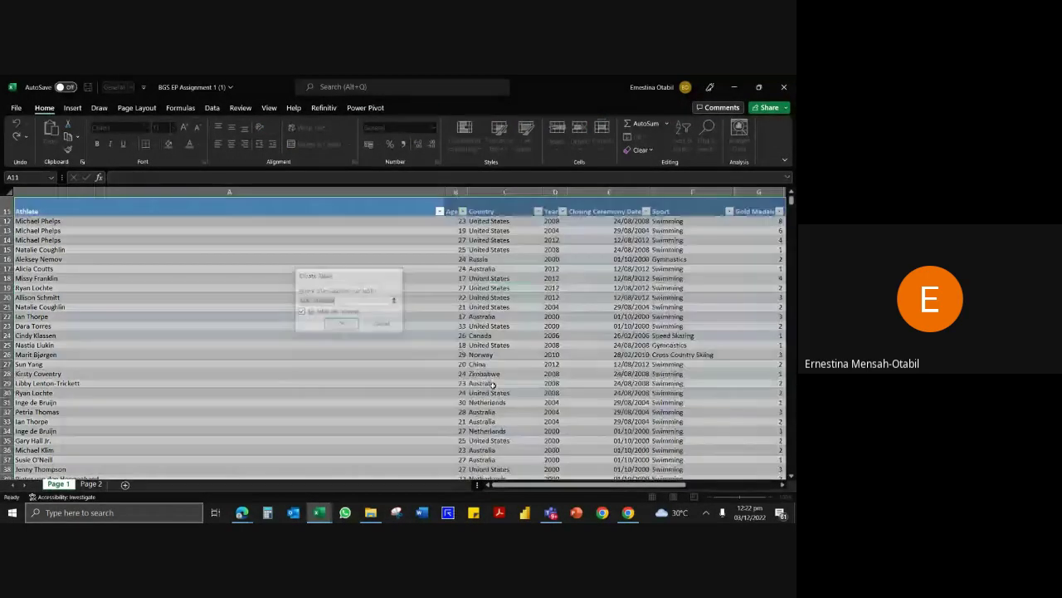
pyautogui.scroll(3, 493, 385)
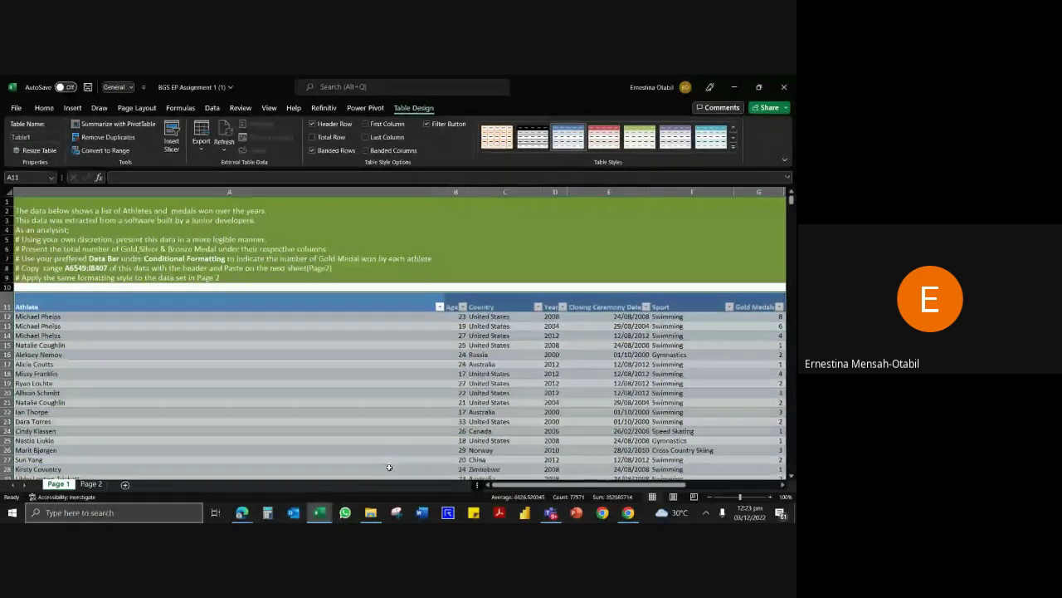
pyautogui.click(26, 240)
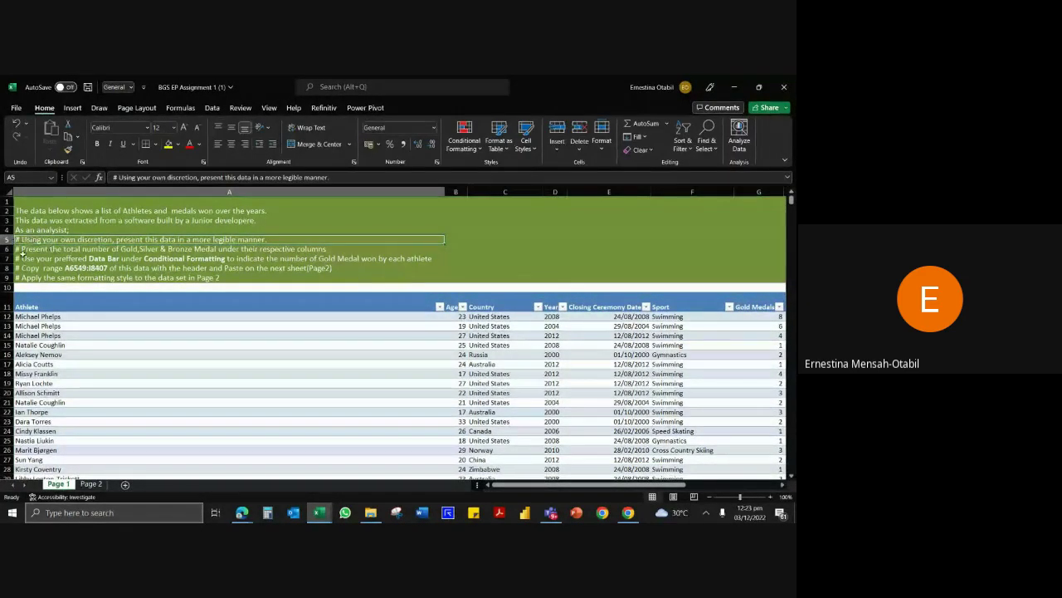
pyautogui.click(59, 251)
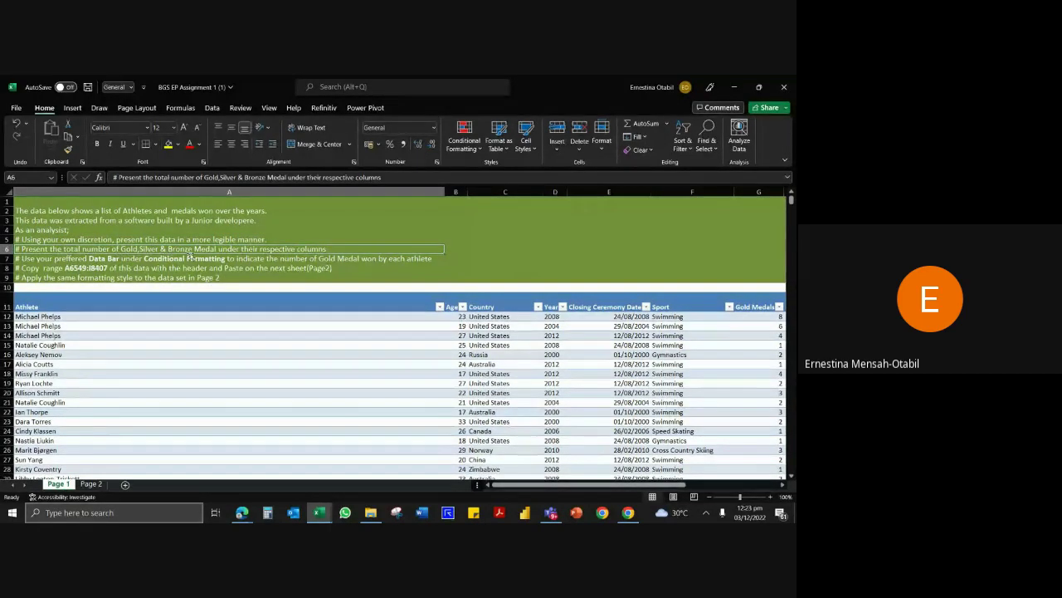
pyautogui.click(603, 345)
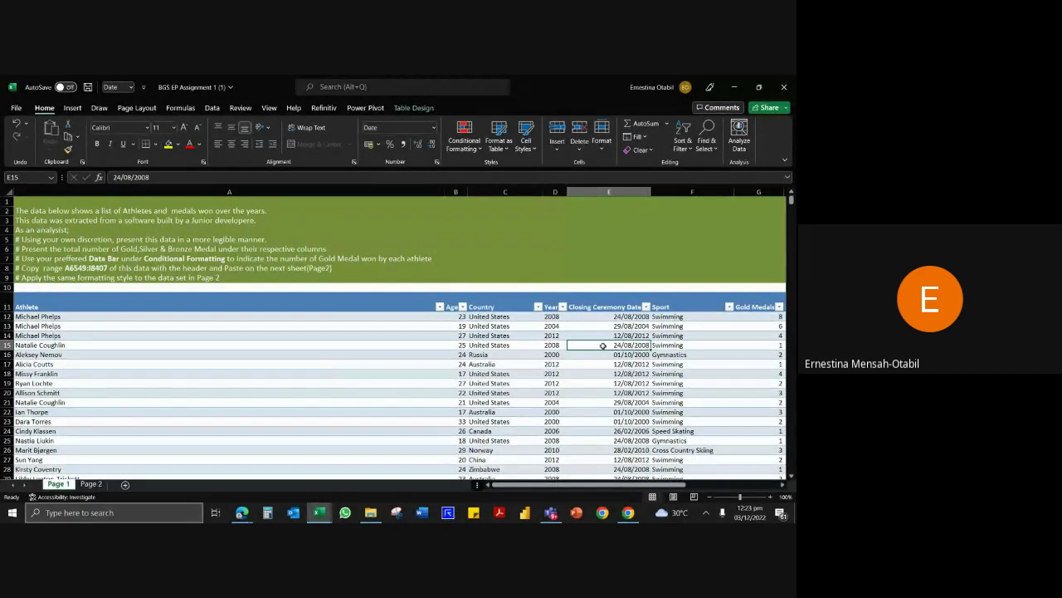
pyautogui.press('Right')
pyautogui.press('Right')
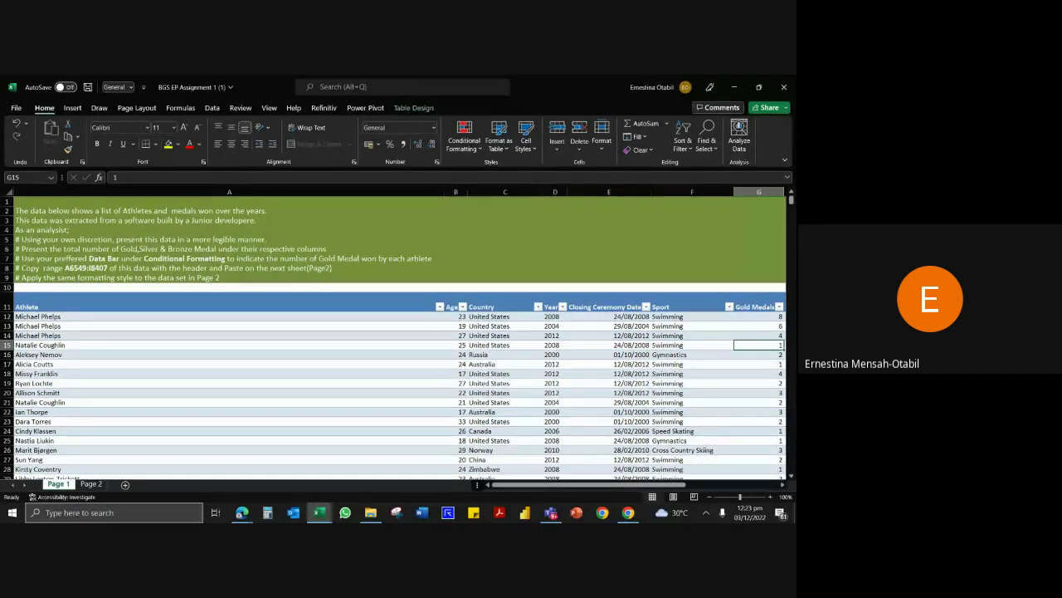
pyautogui.click(783, 486)
pyautogui.click(782, 485)
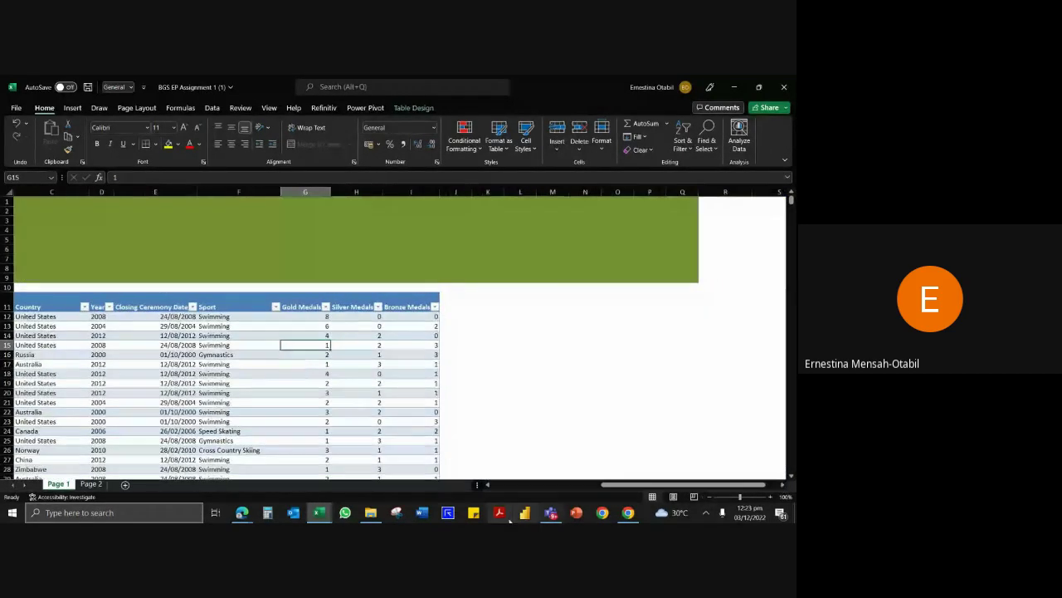
pyautogui.click(487, 485)
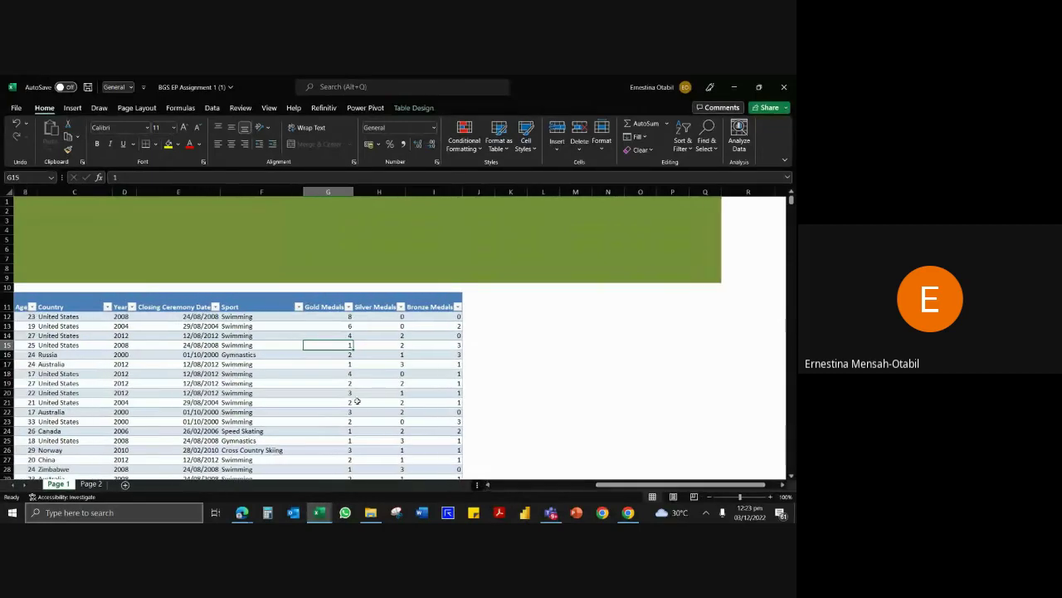
pyautogui.scroll(-4, 349, 382)
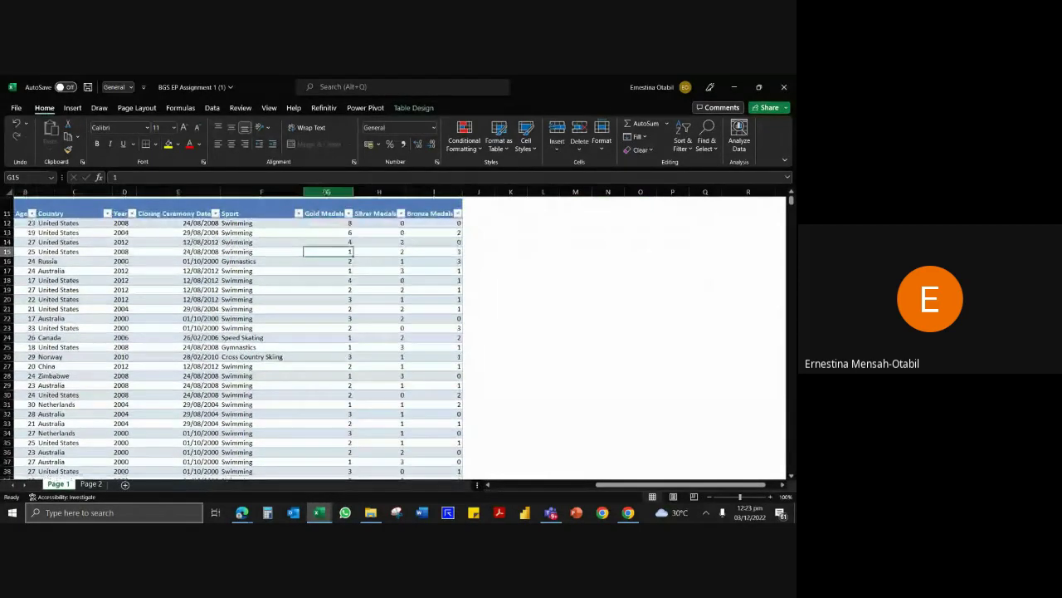
pyautogui.click(334, 192)
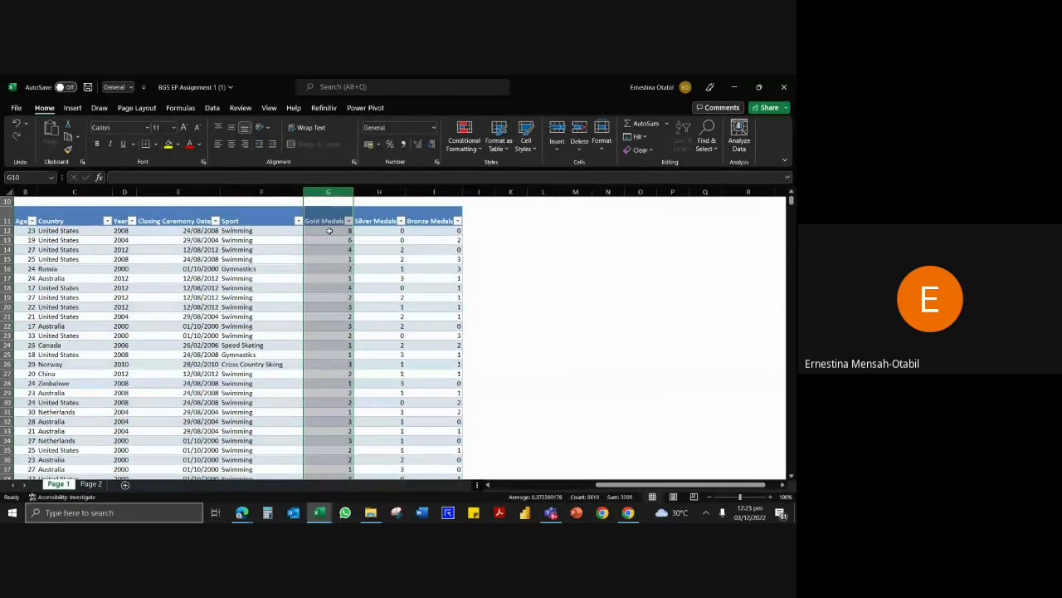
pyautogui.click(329, 230)
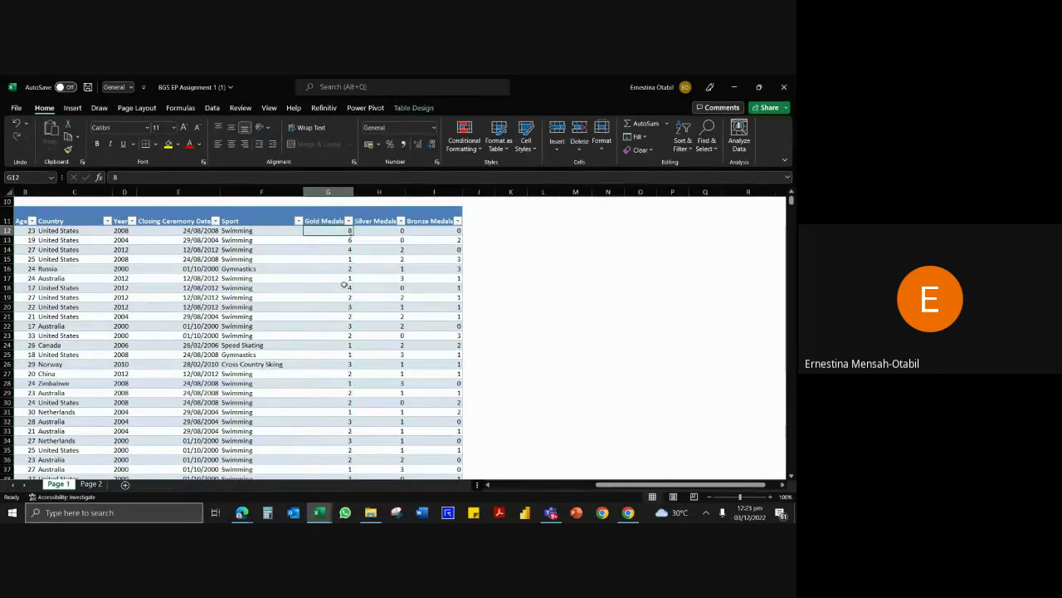
pyautogui.click(334, 192)
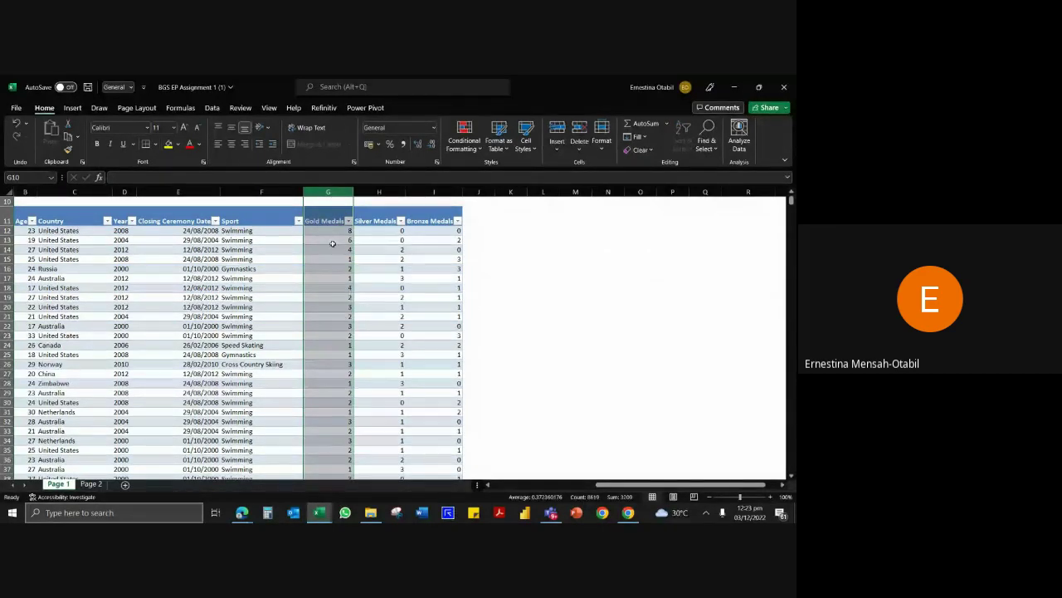
pyautogui.moveTo(616, 486)
pyautogui.mouseDown()
pyautogui.moveTo(567, 488)
pyautogui.moveTo(605, 490)
pyautogui.mouseUp()
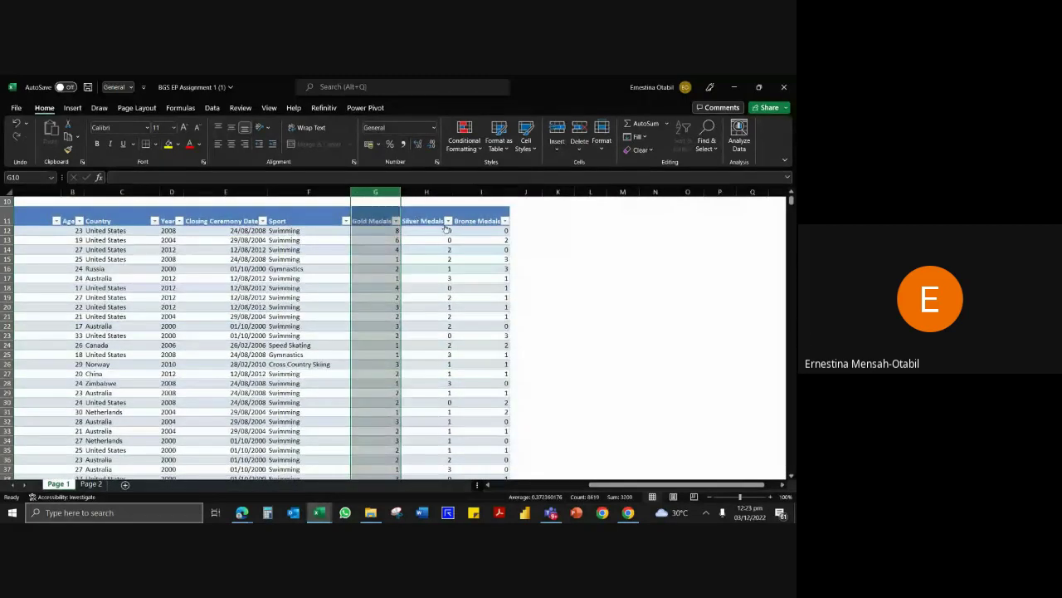
pyautogui.click(363, 230)
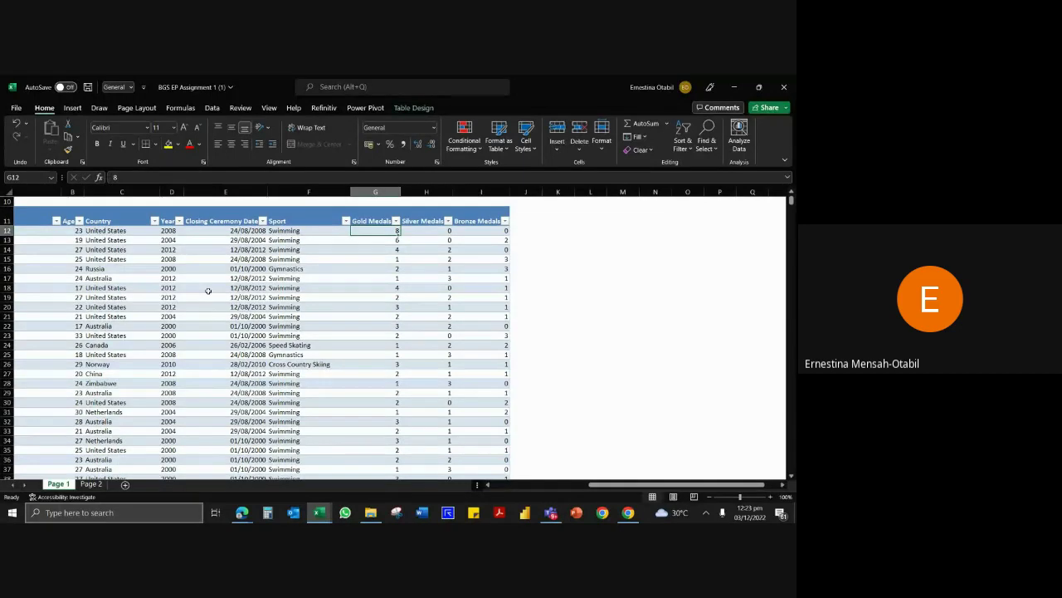
pyautogui.press('Down')
pyautogui.press('Down')
pyautogui.press('Down')
pyautogui.press('Down')
pyautogui.press('Down')
pyautogui.press('Down')
pyautogui.press('Down')
pyautogui.press('Down')
pyautogui.press('Down')
pyautogui.press('Down')
pyautogui.press('Down')
pyautogui.press('Down')
pyautogui.press('Down')
pyautogui.press('Down')
pyautogui.press('Down')
pyautogui.press('Down')
pyautogui.press('Down')
pyautogui.press('Down')
pyautogui.press('Down')
pyautogui.press('Down')
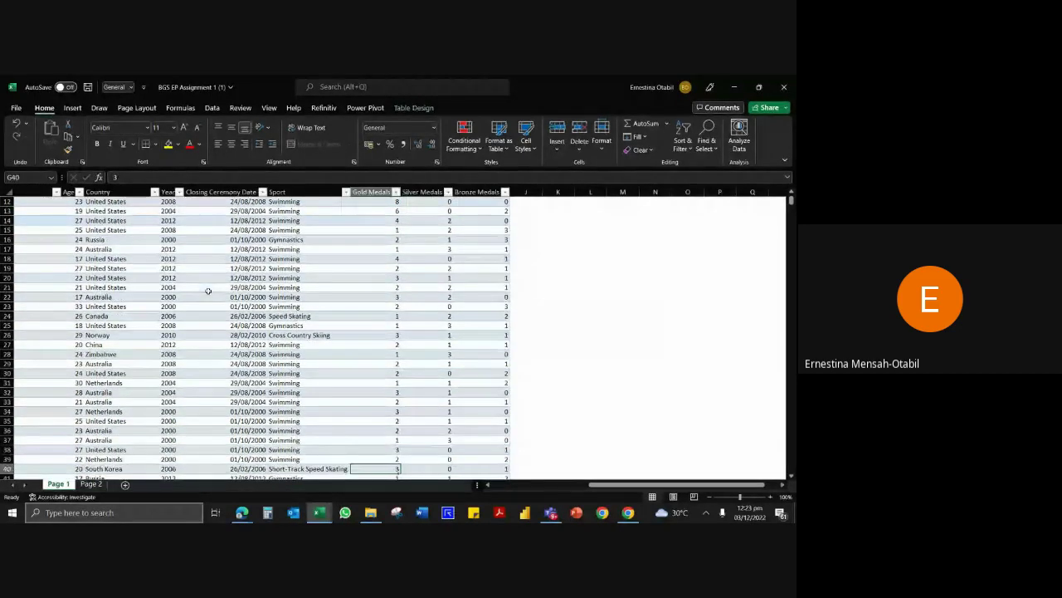
pyautogui.press('Up')
pyautogui.press('Up')
pyautogui.press('Up')
pyautogui.press('Up')
pyautogui.press('Up')
pyautogui.press('Up')
pyautogui.press('Up')
pyautogui.press('Up')
pyautogui.press('Up')
pyautogui.press('Up')
pyautogui.press('Up')
pyautogui.press('Up')
pyautogui.press('Up')
pyautogui.press('Up')
pyautogui.press('Up')
pyautogui.press('Up')
pyautogui.press('Up')
pyautogui.press('Up')
pyautogui.press('Up')
pyautogui.press('Up')
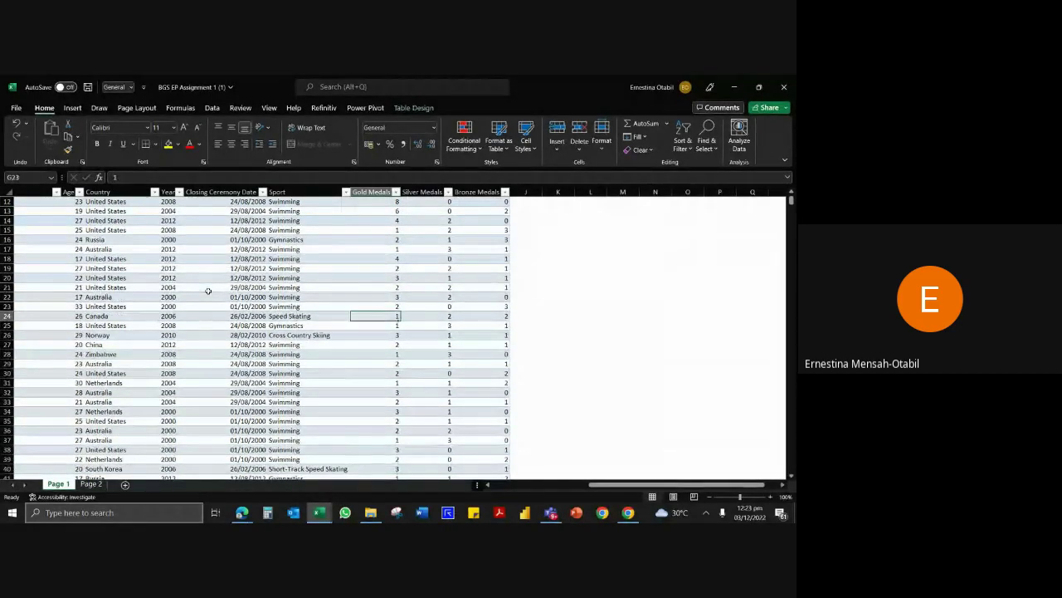
pyautogui.press('Down')
pyautogui.press('Down')
pyautogui.press('Down')
pyautogui.press('Down')
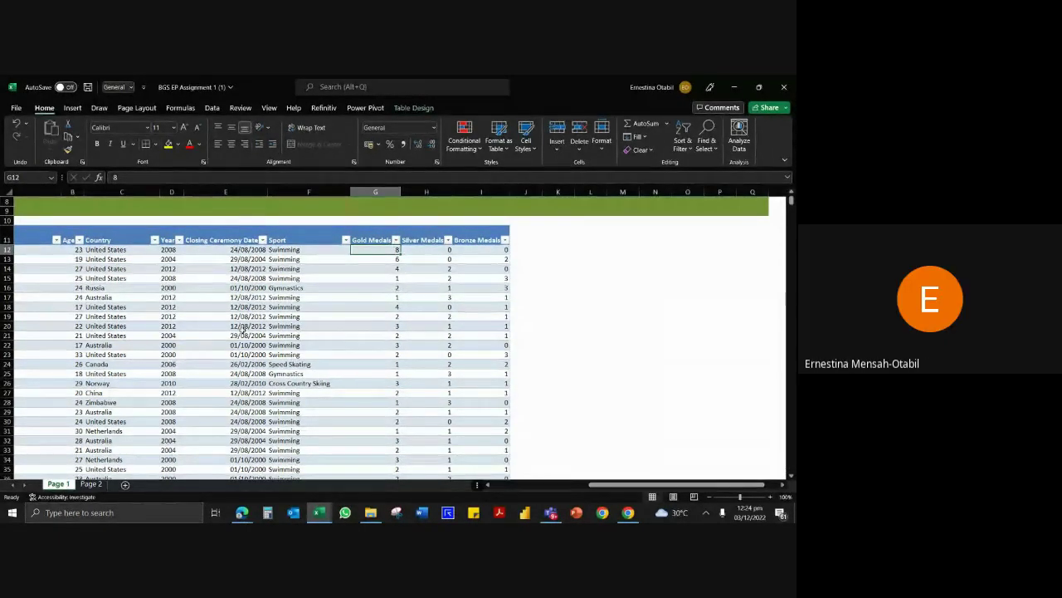
pyautogui.click(239, 508)
pyautogui.click(586, 481)
pyautogui.click(308, 356)
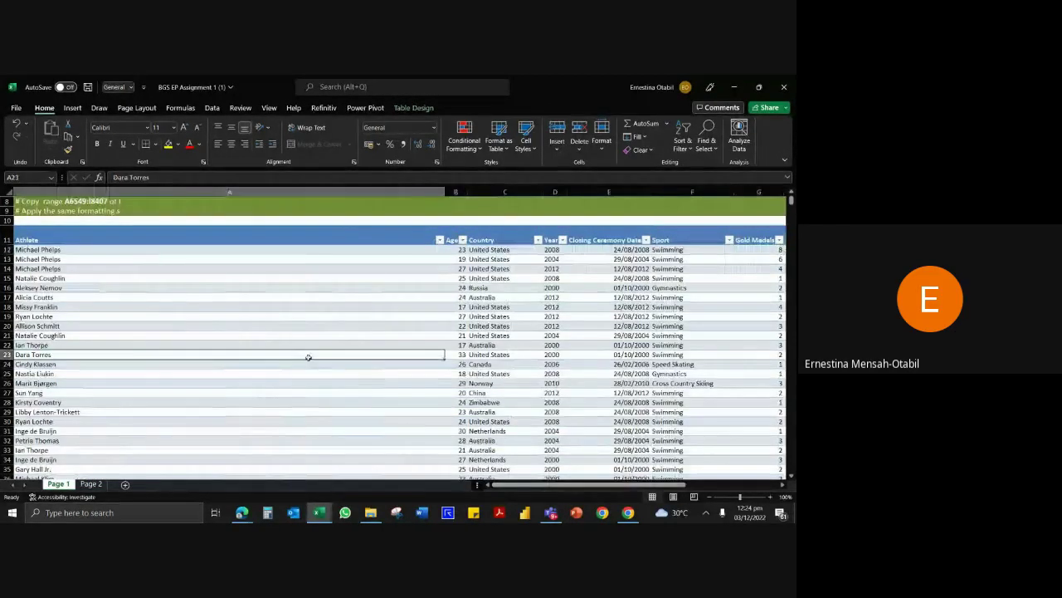
pyautogui.scroll(1, 433, 320)
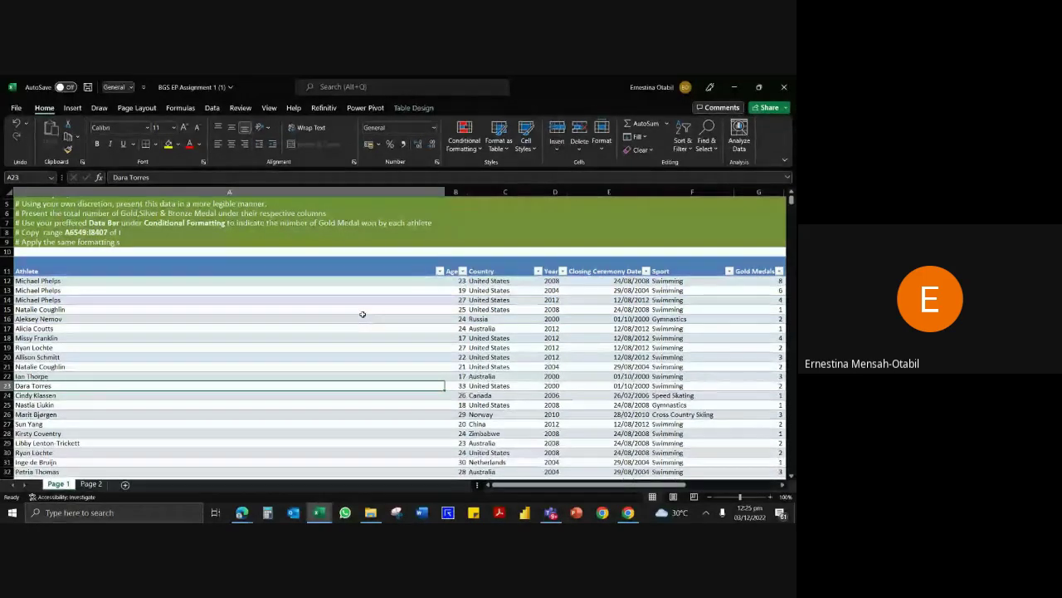
# Undo the table and column widening, redo them, then undo again to restore plain narrow columns.
pyautogui.hotkey('ctrl', 'z')
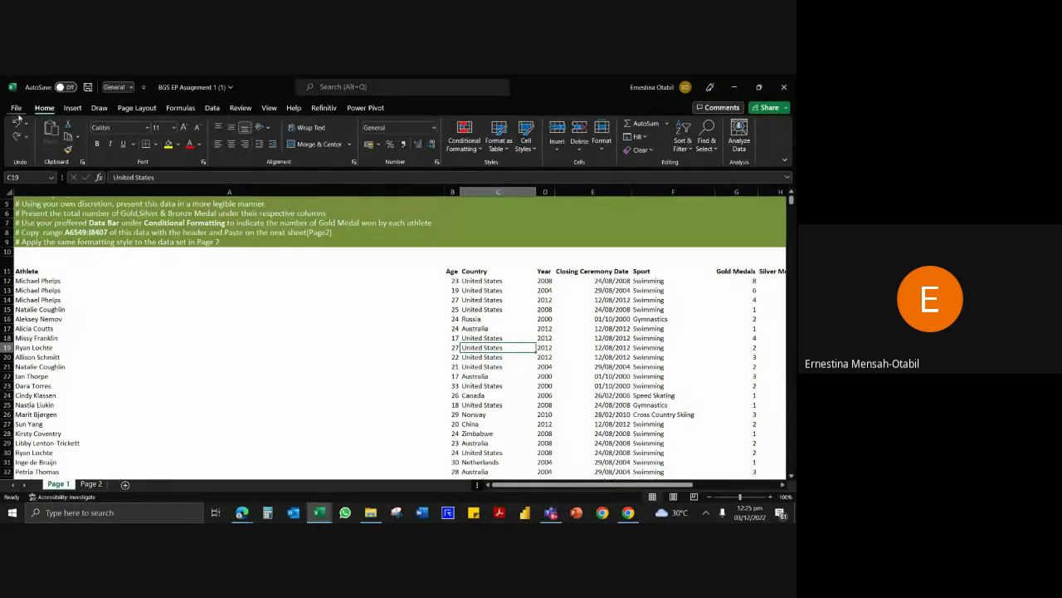
pyautogui.click(16, 125)
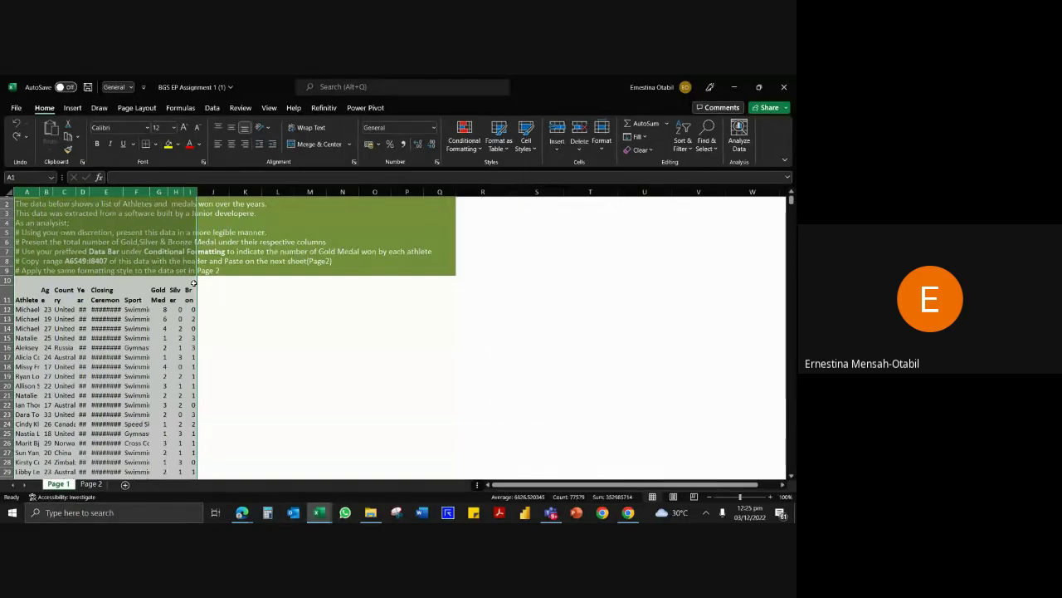
pyautogui.hotkey('ctrl', 'y')
pyautogui.hotkey('ctrl', 'y')
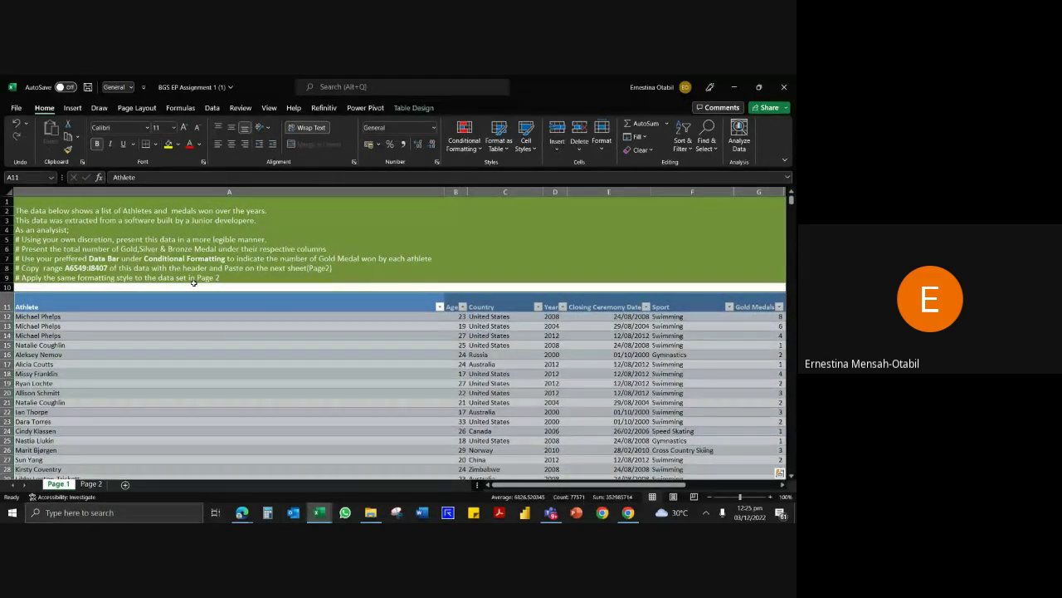
pyautogui.scroll(-1, 278, 304)
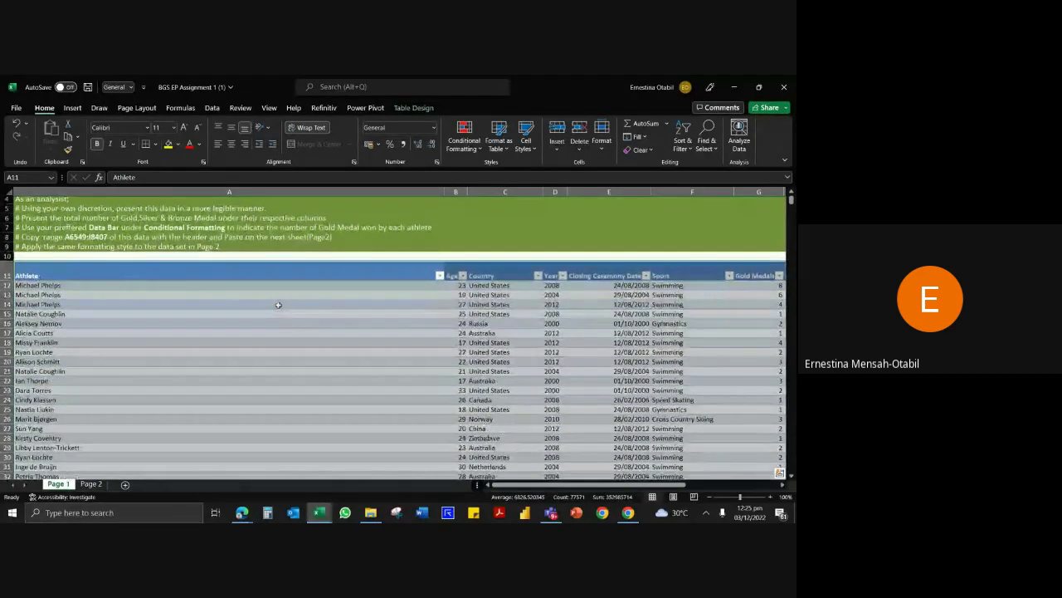
pyautogui.hotkey('ctrl', 'z')
pyautogui.hotkey('ctrl', 'z')
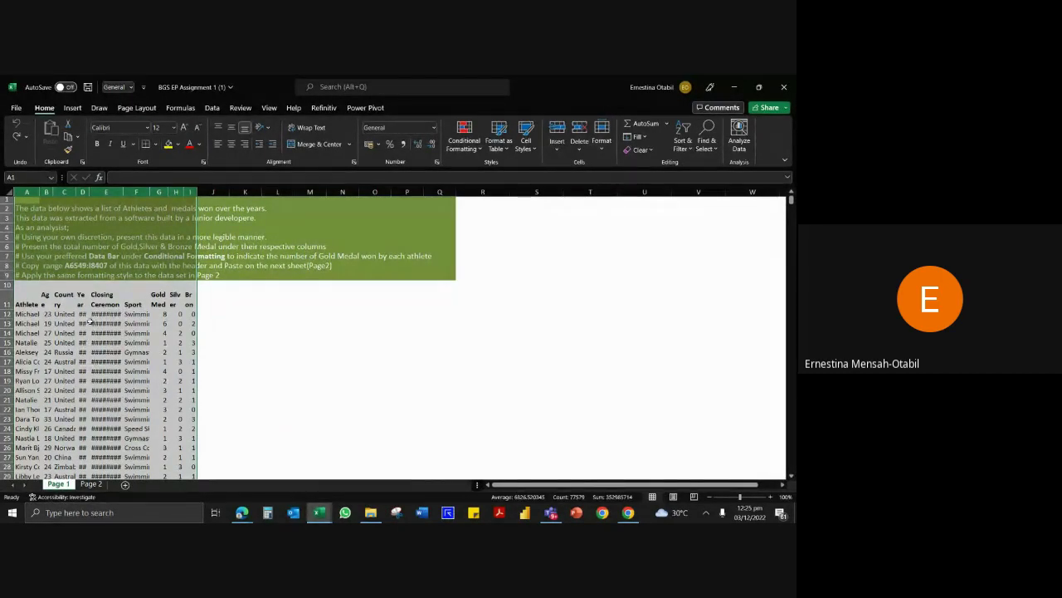
pyautogui.scroll(1, 114, 274)
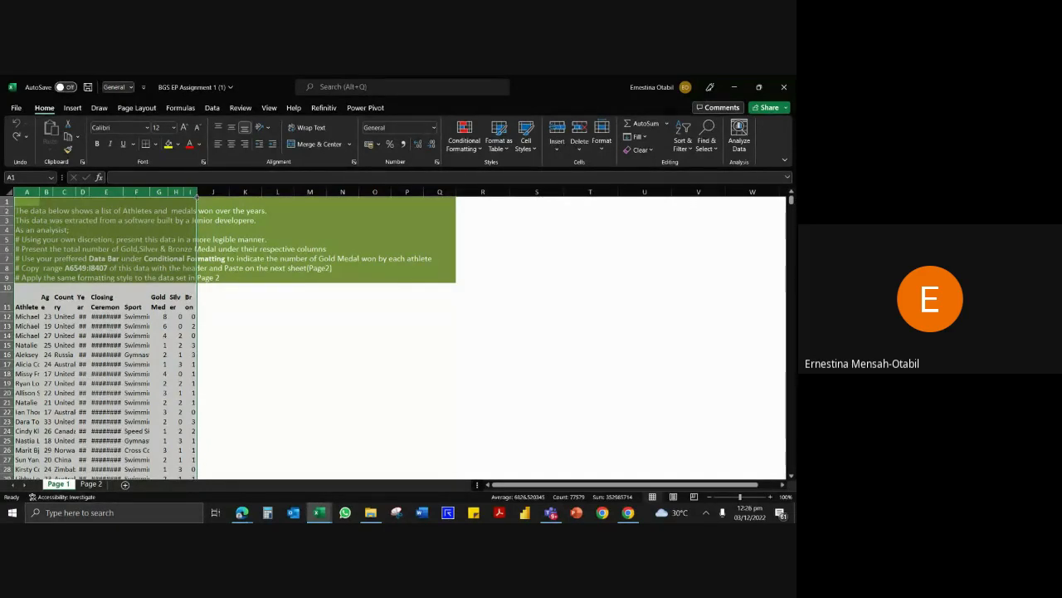
pyautogui.click(69, 304)
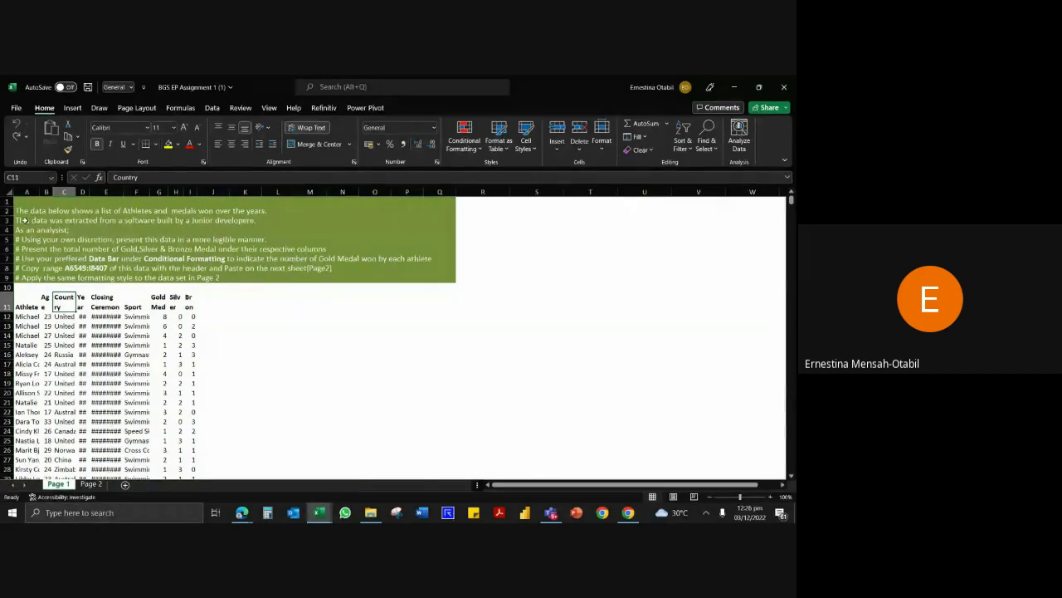
# AutoFit columns A through I on Page 1 so names, countries, dates and sports show fully.
pyautogui.moveTo(29, 191); pyautogui.dragTo(196, 192)
pyautogui.doubleClick(196, 193)
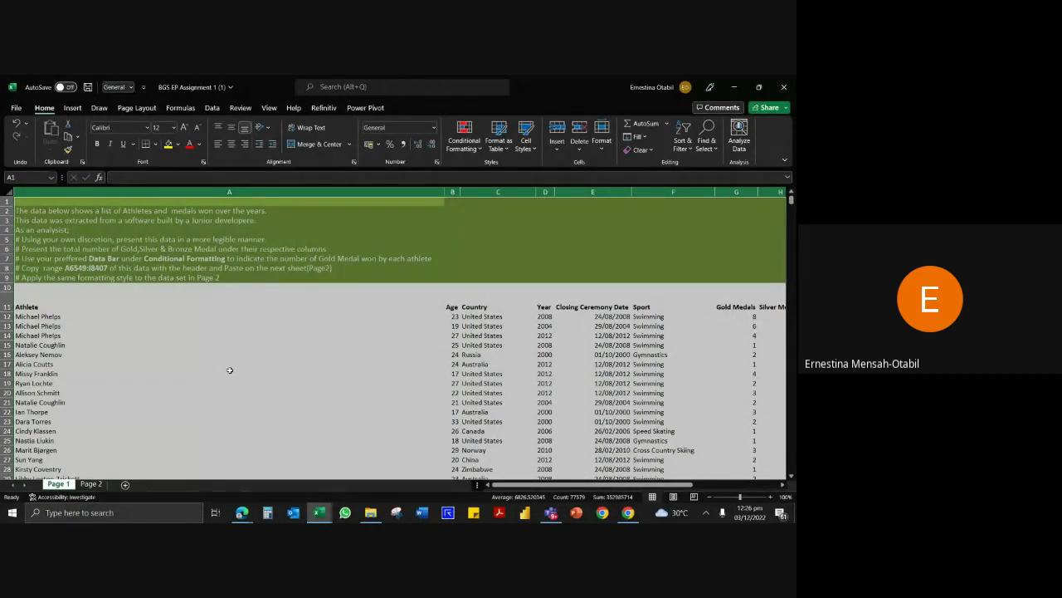
pyautogui.click(249, 410)
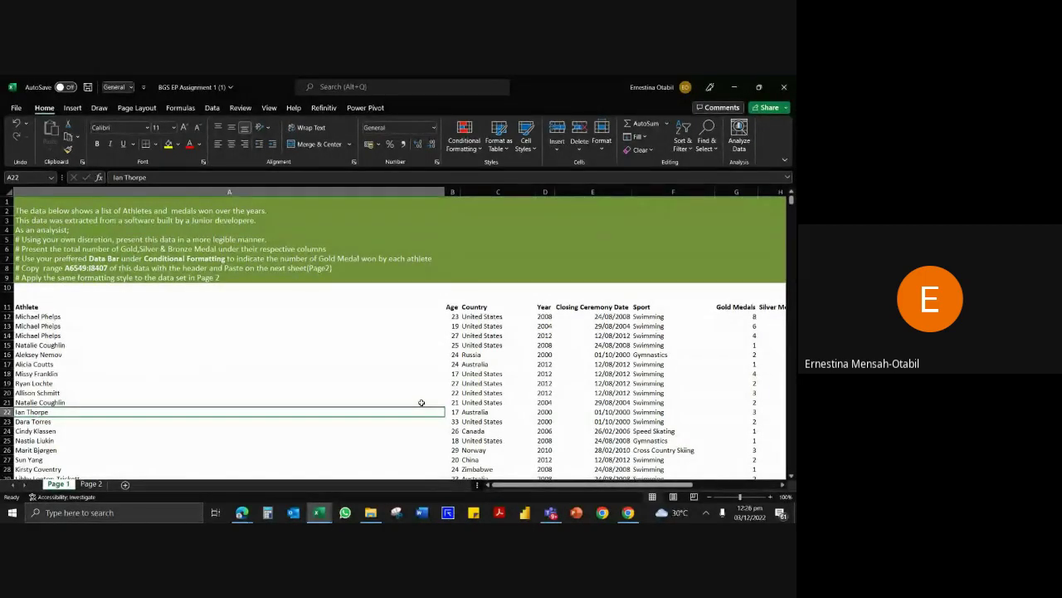
# Check entries in the data such as Norway, Natalie Coughlin and Australia.
pyautogui.click(480, 393)
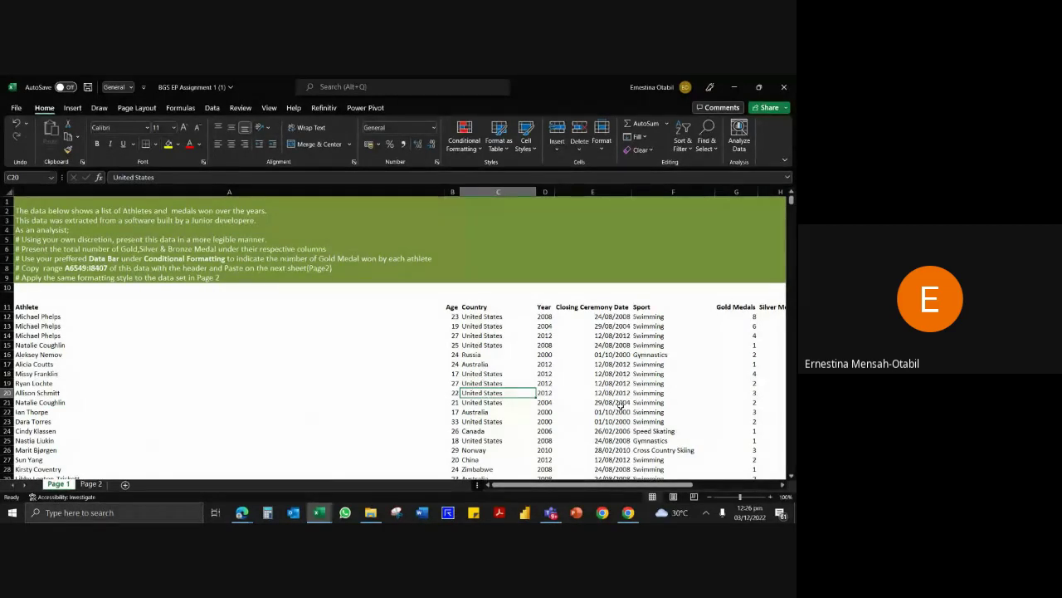
pyautogui.click(631, 412)
pyautogui.click(471, 450)
pyautogui.click(471, 375)
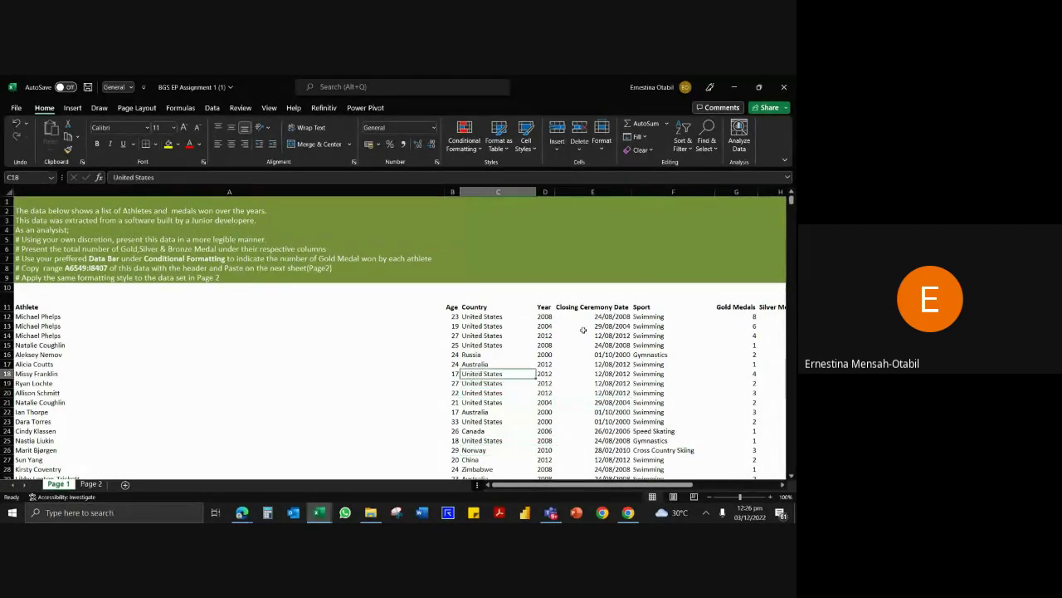
pyautogui.click(623, 317)
pyautogui.click(443, 402)
pyautogui.click(495, 362)
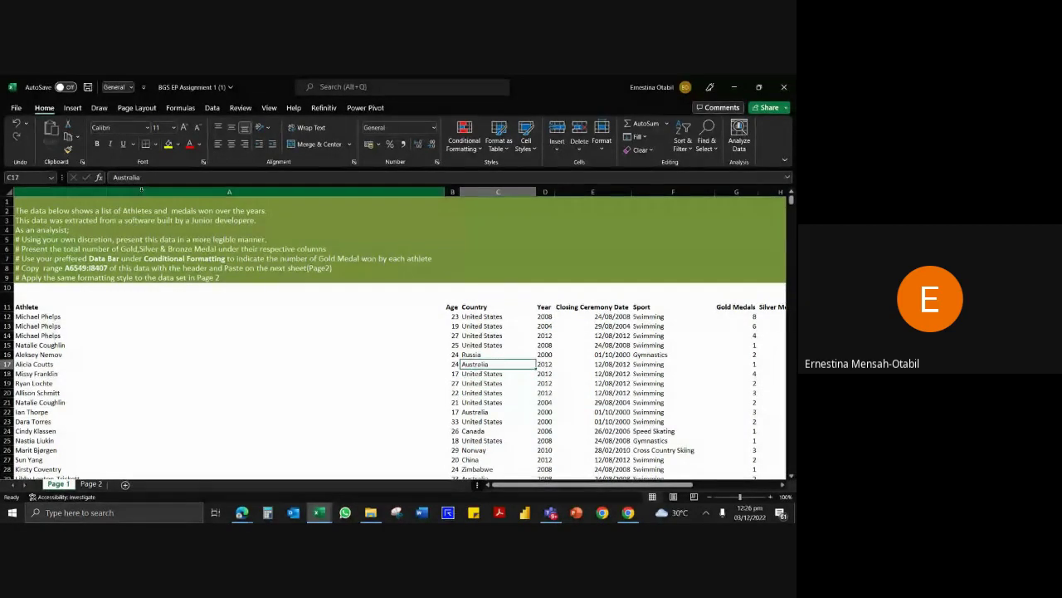
# Select columns A through J, then place the cursor back inside the medal data.
pyautogui.moveTo(147, 192); pyautogui.dragTo(423, 243)
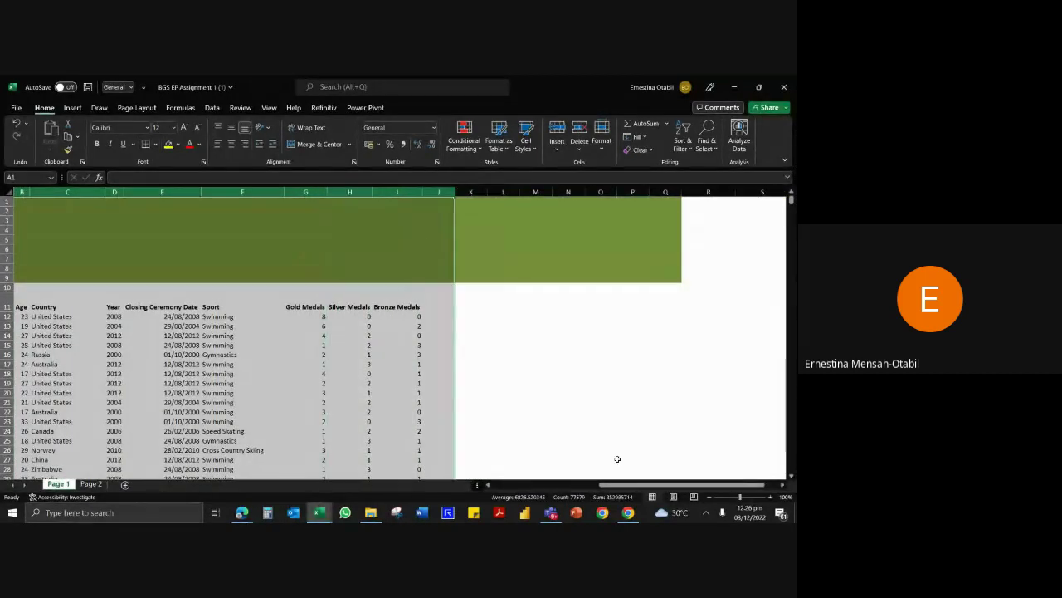
pyautogui.moveTo(618, 485); pyautogui.dragTo(585, 492)
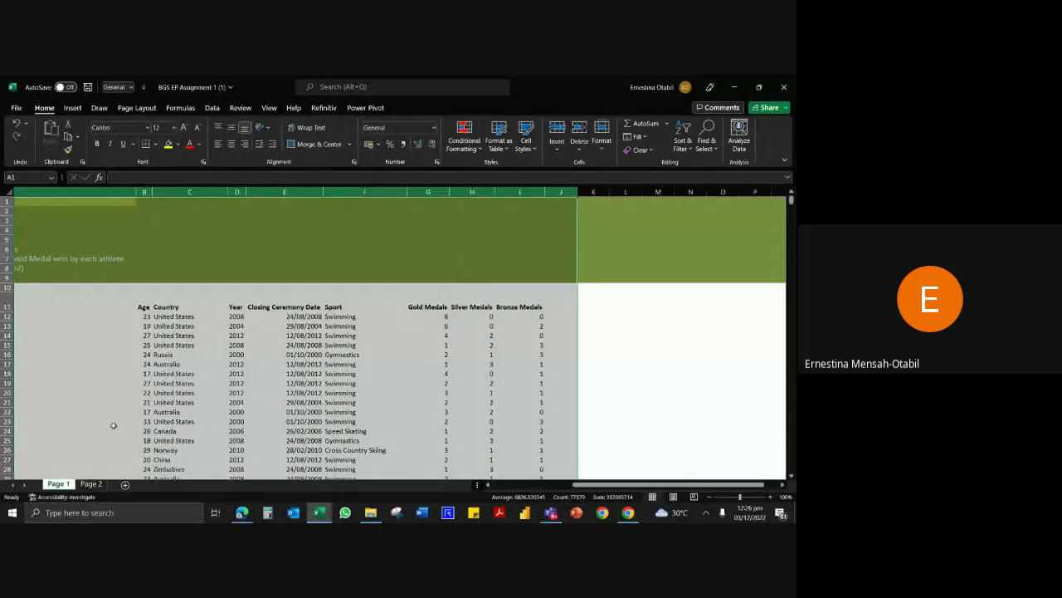
pyautogui.click(301, 400)
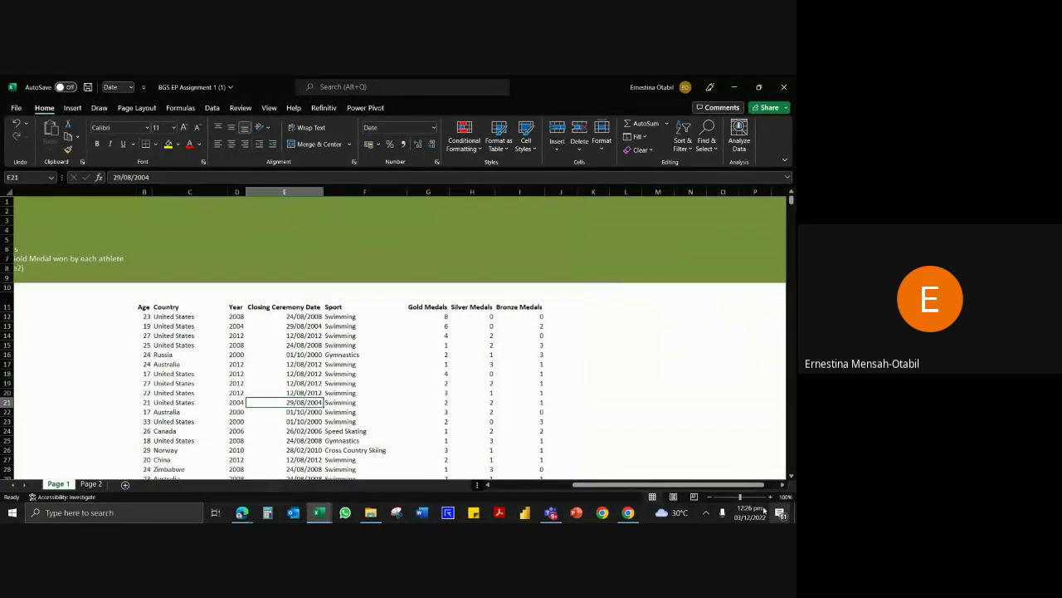
pyautogui.moveTo(590, 486); pyautogui.dragTo(507, 485)
pyautogui.click(177, 431)
pyautogui.click(508, 394)
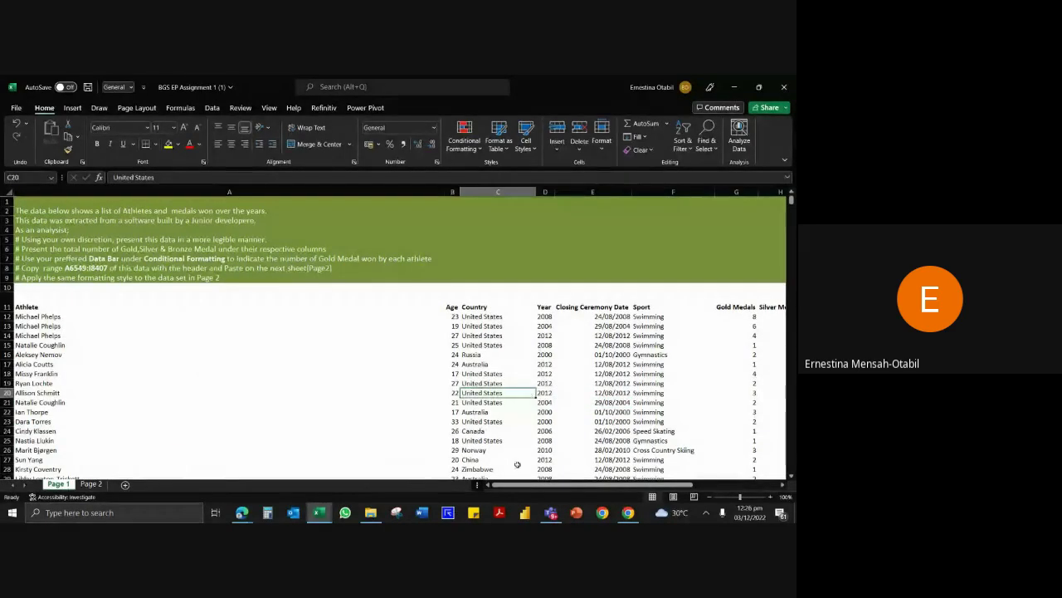
pyautogui.click(517, 466)
pyautogui.click(511, 411)
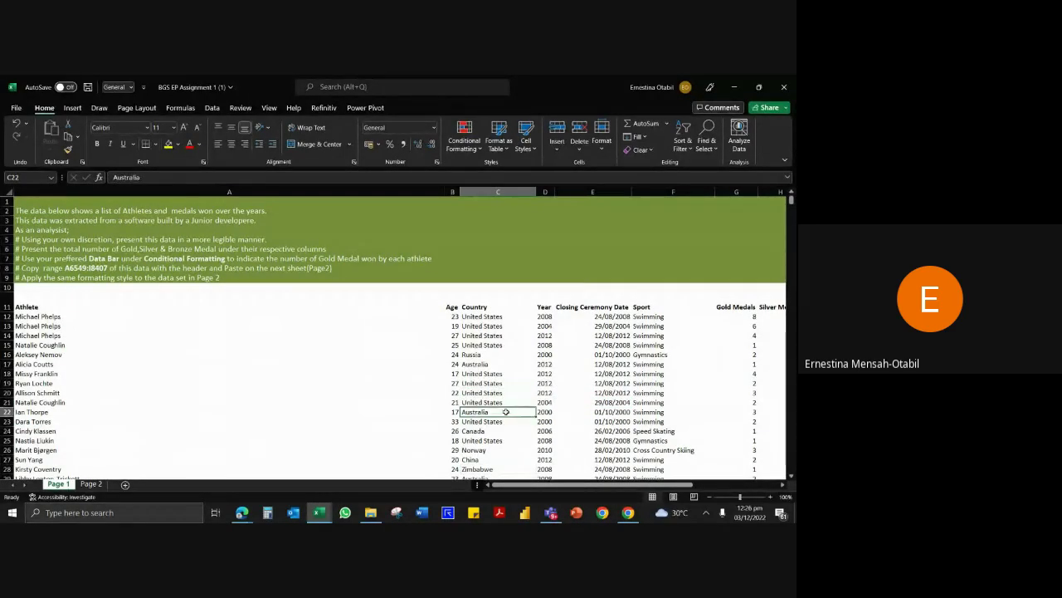
# Convert the athlete medal data into a table with headers using Ctrl+T.
pyautogui.hotkey('ctrl', 't')
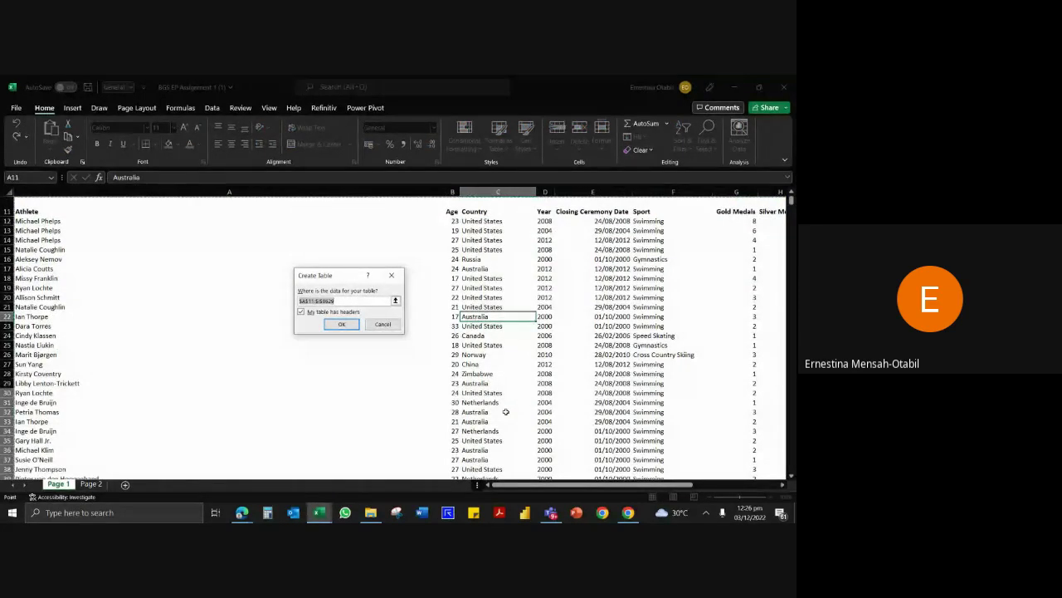
pyautogui.press('Return')
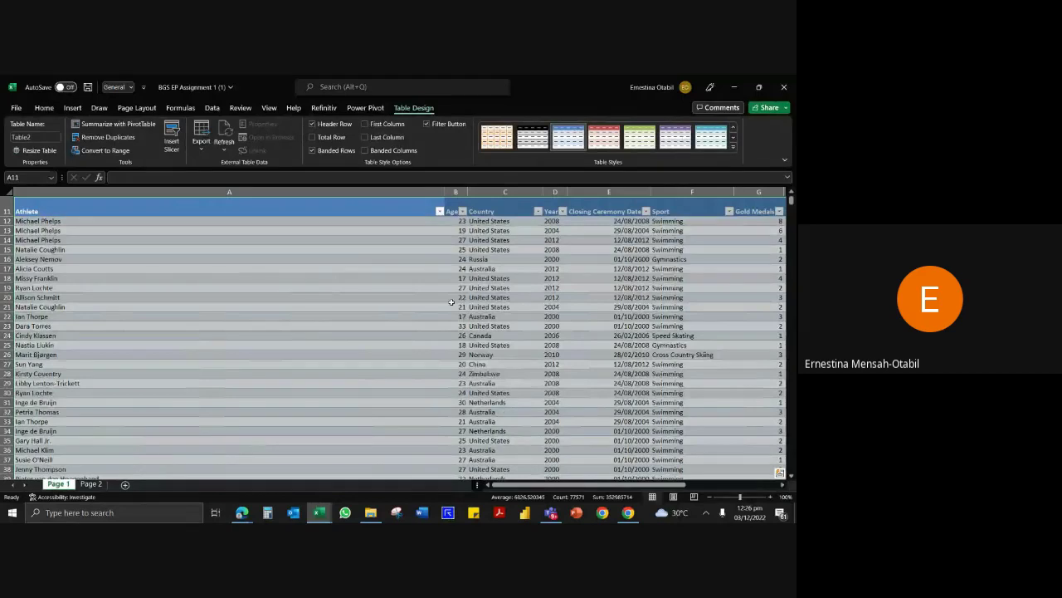
pyautogui.click(379, 304)
pyautogui.scroll(4, 381, 291)
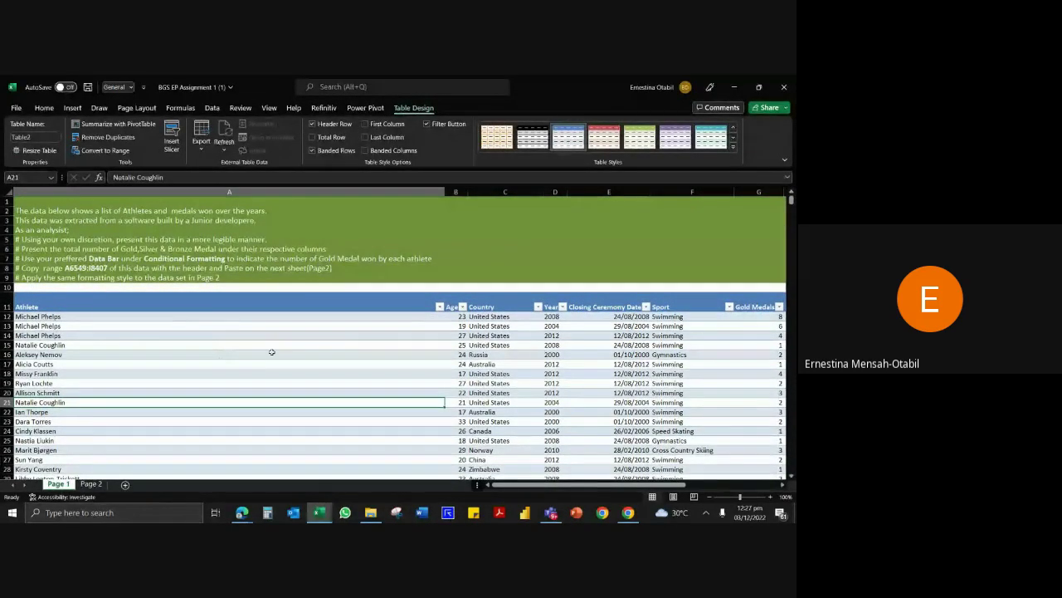
# Check a closing ceremony date and an instruction line, then move to the first Gold Medals value.
pyautogui.click(572, 376)
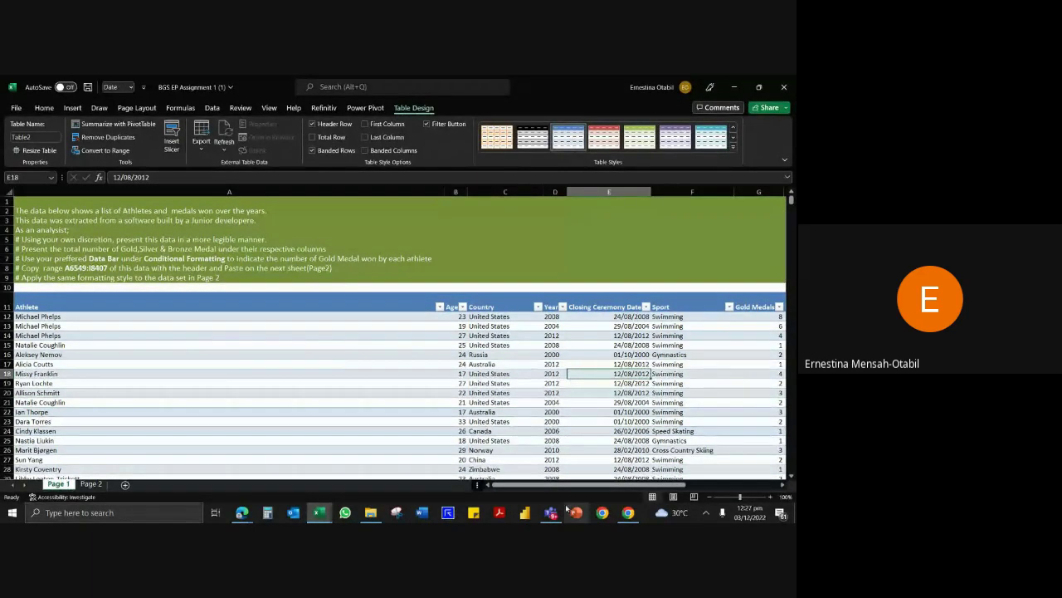
pyautogui.moveTo(523, 485)
pyautogui.mouseDown()
pyautogui.moveTo(569, 490)
pyautogui.moveTo(512, 490)
pyautogui.mouseUp()
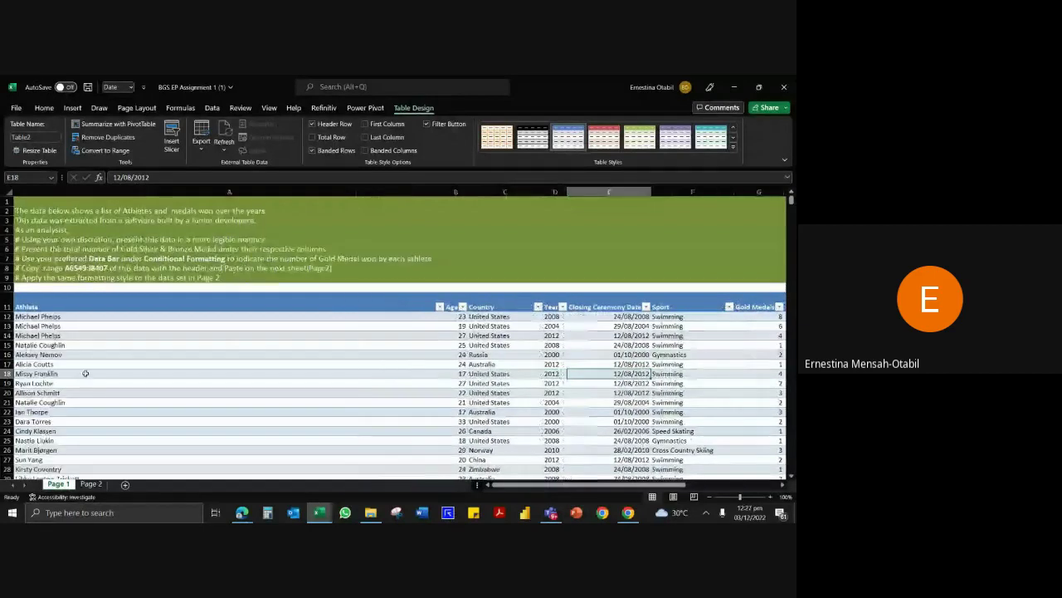
pyautogui.click(7, 239)
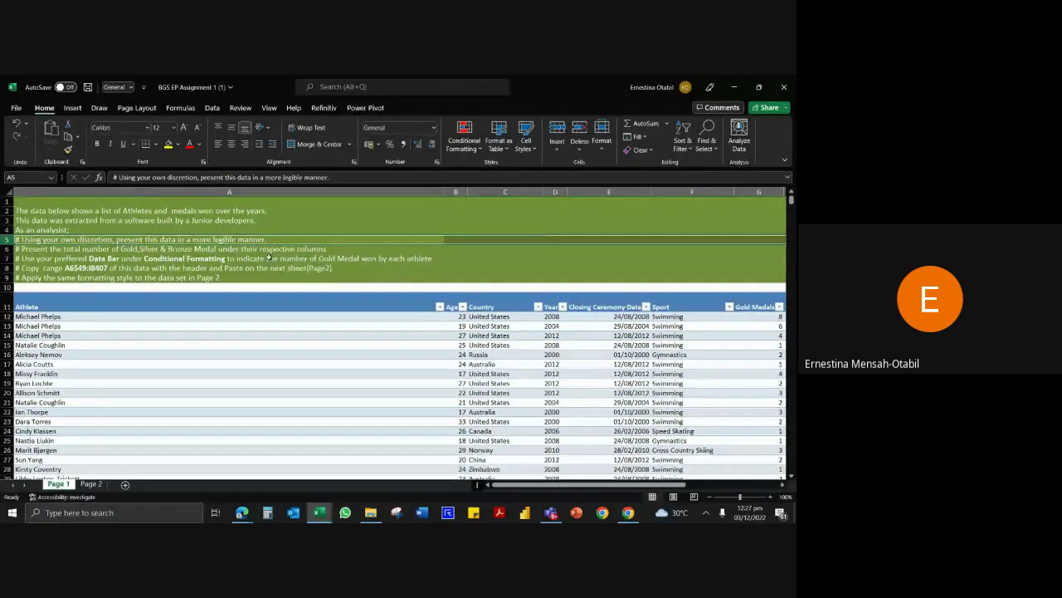
pyautogui.click(472, 384)
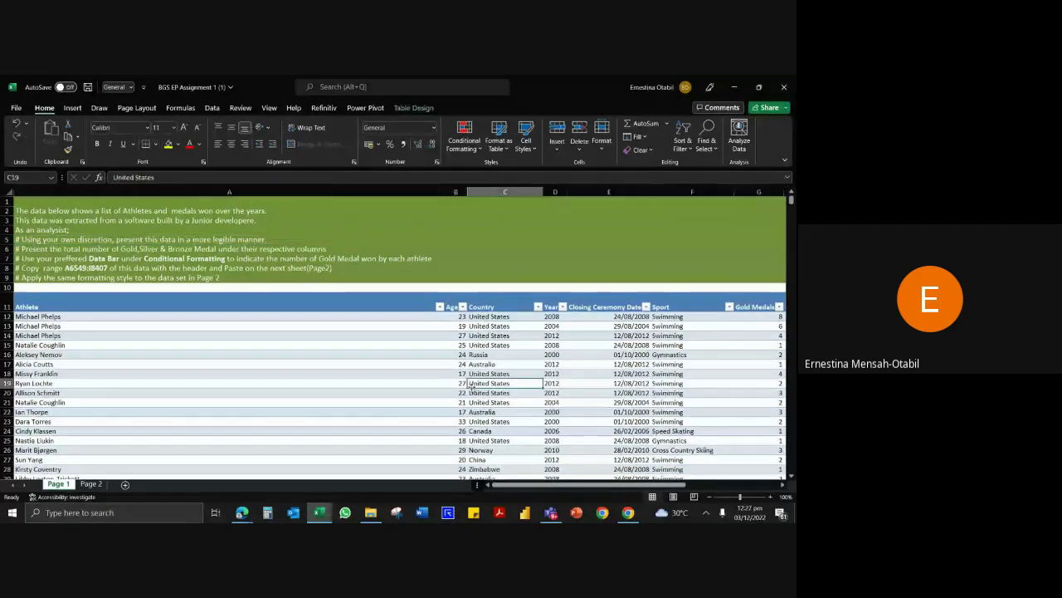
pyautogui.press('Right')
pyautogui.press('Right')
pyautogui.press('Right')
pyautogui.press('Right')
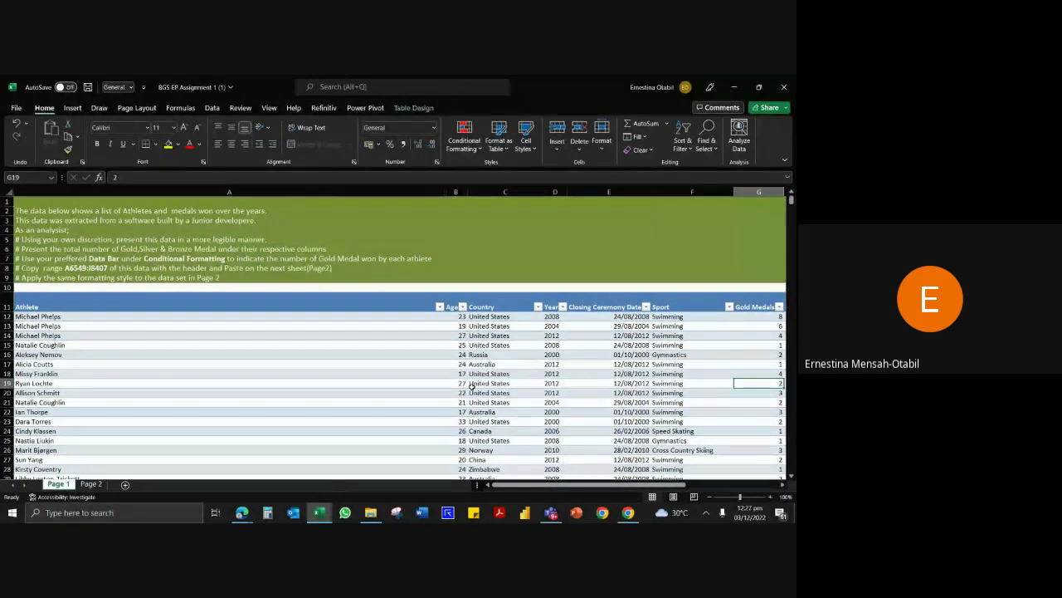
pyautogui.press('Up')
pyautogui.press('Up')
pyautogui.press('Up')
pyautogui.press('Up')
pyautogui.press('Up')
pyautogui.press('Up')
pyautogui.press('Up')
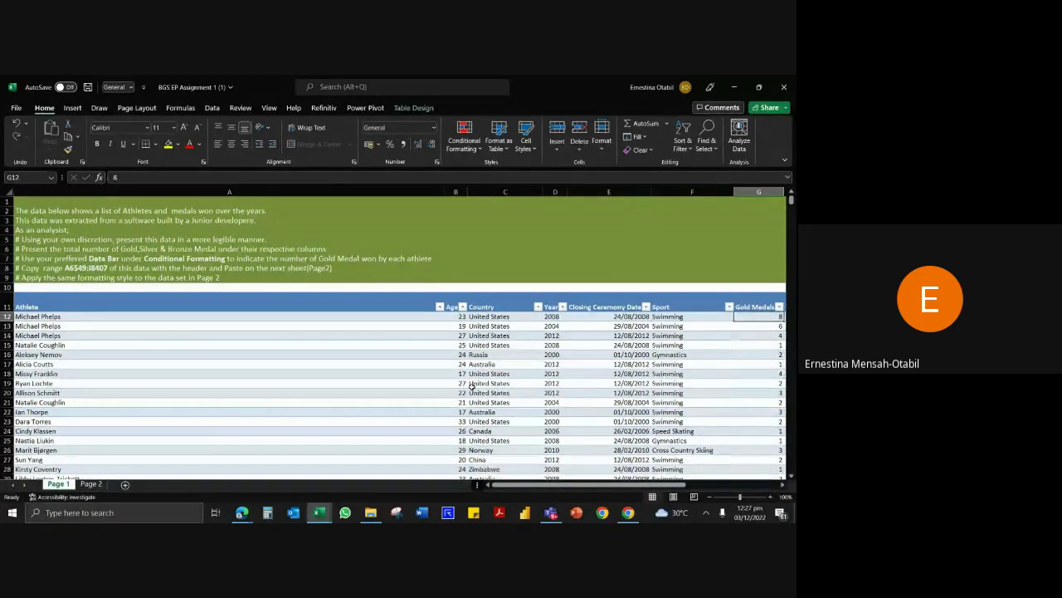
pyautogui.click(783, 487)
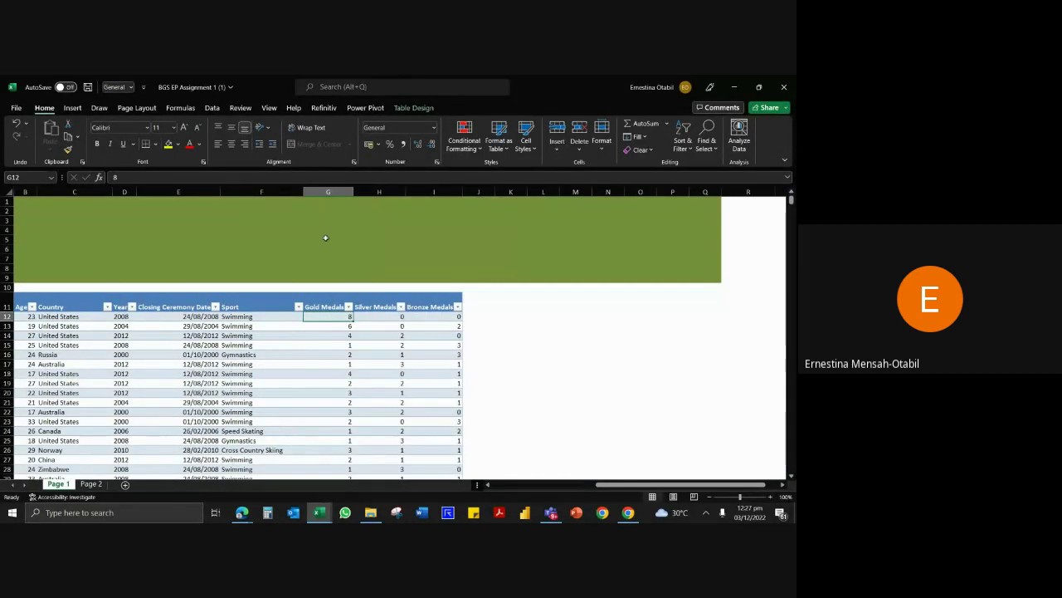
# Jump with Ctrl+Down to the last Gold Medals row of the table at row 8629.
pyautogui.click(328, 194)
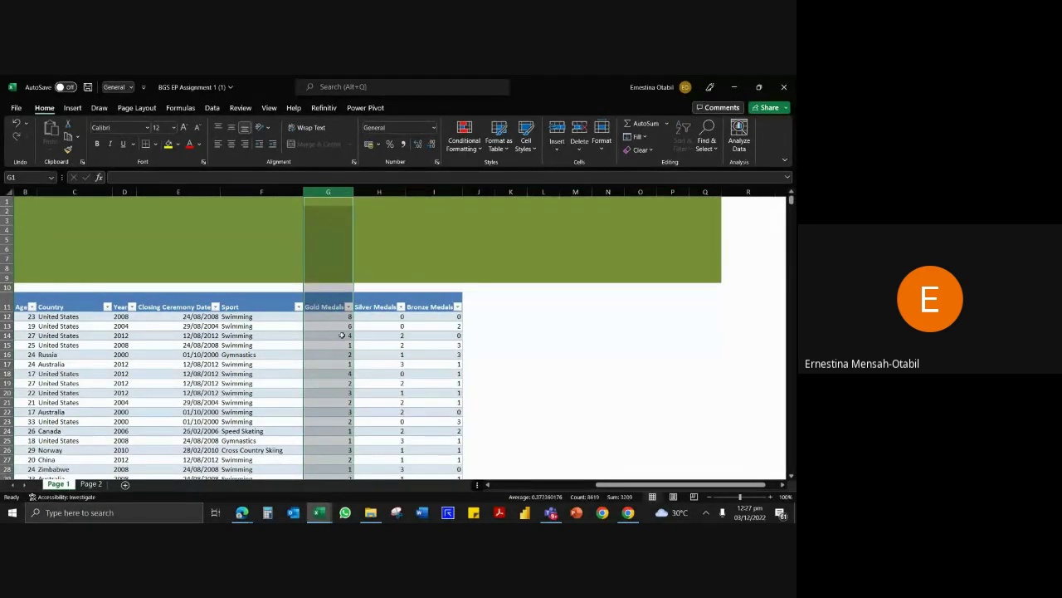
pyautogui.click(342, 326)
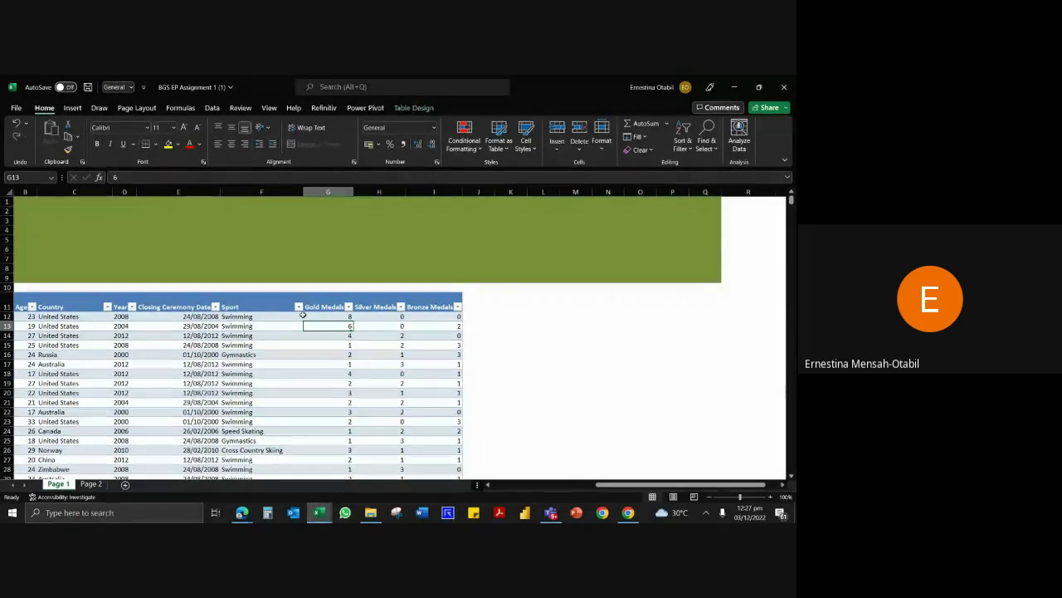
pyautogui.press('Down')
pyautogui.press('Down')
pyautogui.press('Down')
pyautogui.press('Down')
pyautogui.press('Down')
pyautogui.press('Down')
pyautogui.press('Down')
pyautogui.press('Down')
pyautogui.press('Down')
pyautogui.press('Down')
pyautogui.press('Down')
pyautogui.press('Down')
pyautogui.press('Down')
pyautogui.press('Down')
pyautogui.press('Down')
pyautogui.press('Down')
pyautogui.press('Down')
pyautogui.press('Down')
pyautogui.press('Down')
pyautogui.press('Down')
pyautogui.press('Down')
pyautogui.press('Down')
pyautogui.press('Down')
pyautogui.press('Down')
pyautogui.press('Down')
pyautogui.press('Down')
pyautogui.press('Down')
pyautogui.press('Down')
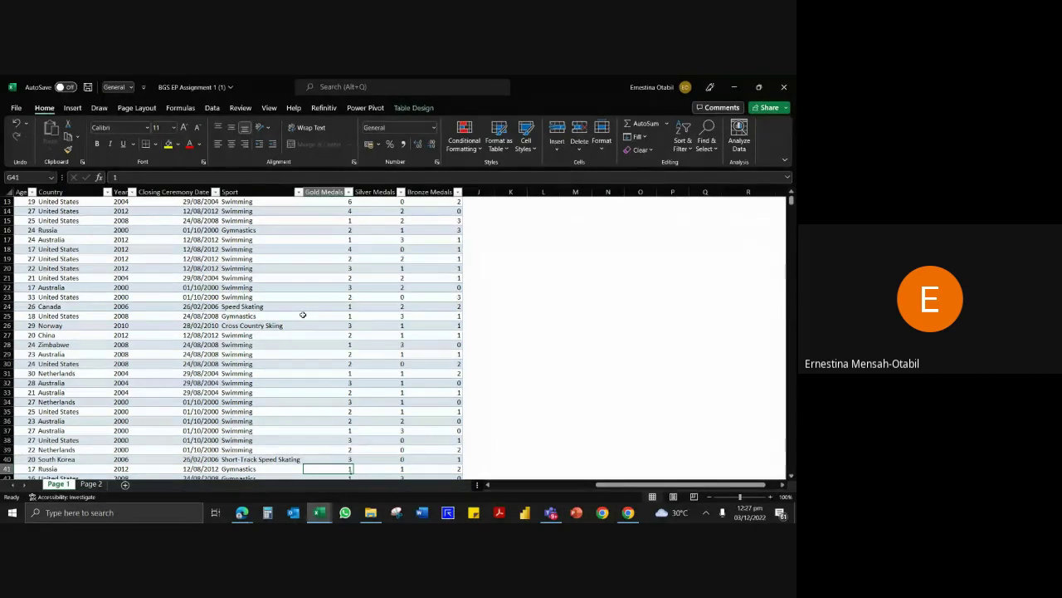
pyautogui.scroll(1, 303, 315)
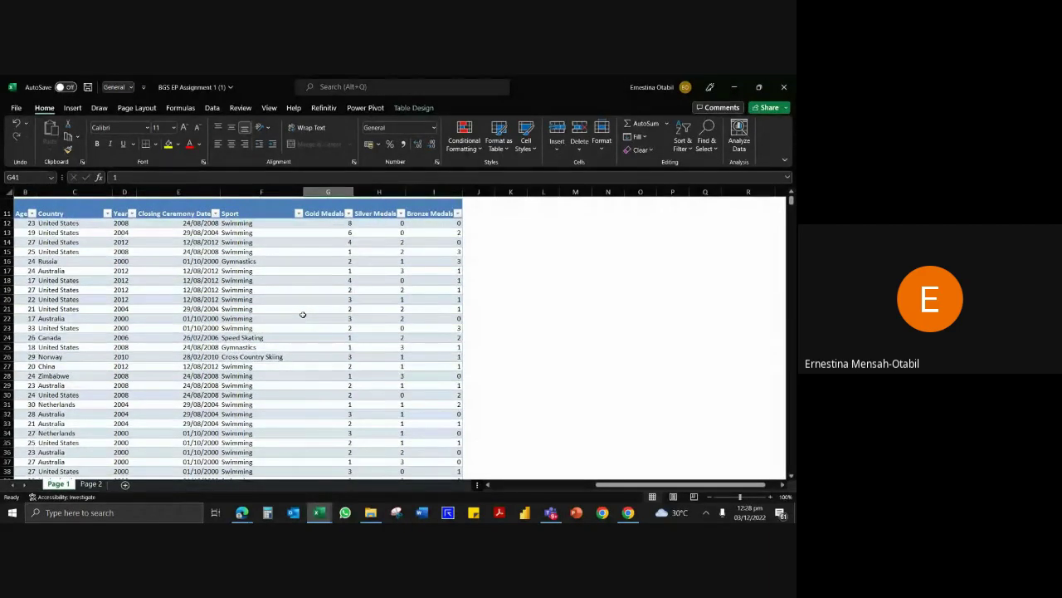
pyautogui.hotkey('ctrl', 'Down')
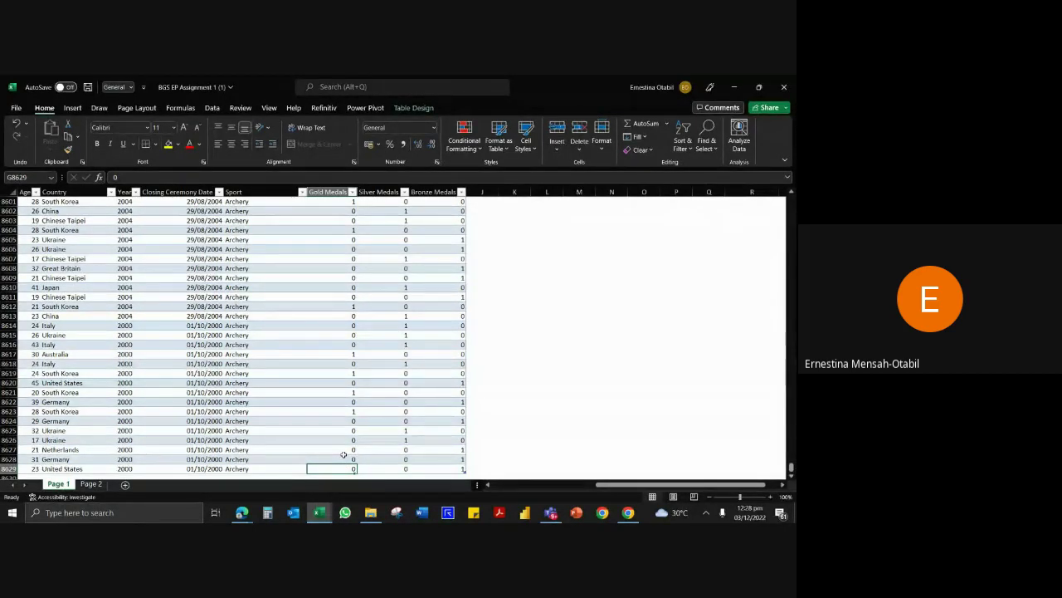
pyautogui.hotkey('ctrl', 'Up')
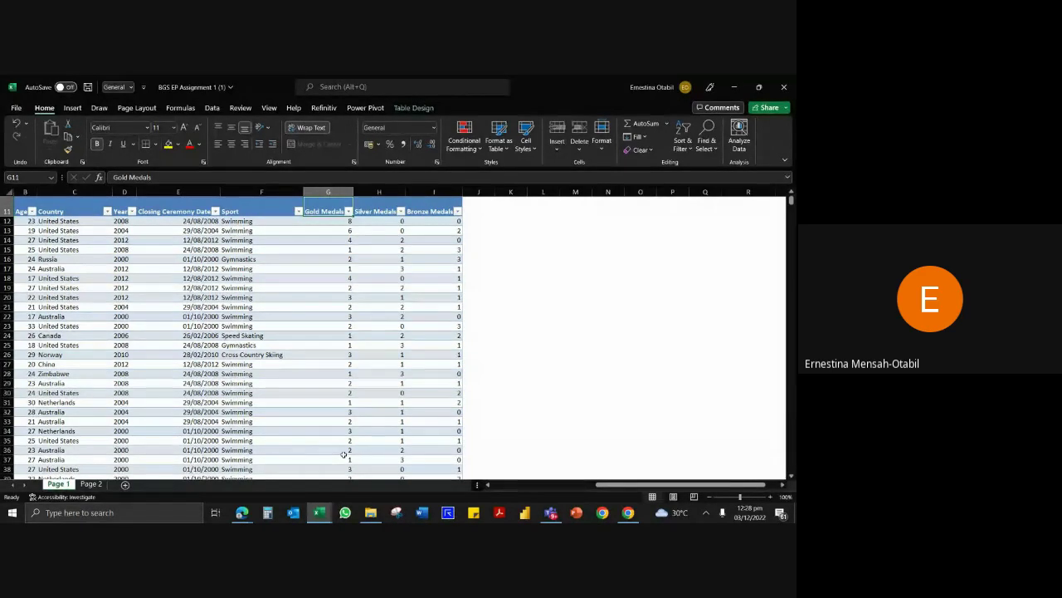
pyautogui.hotkey('ctrl', 'Down')
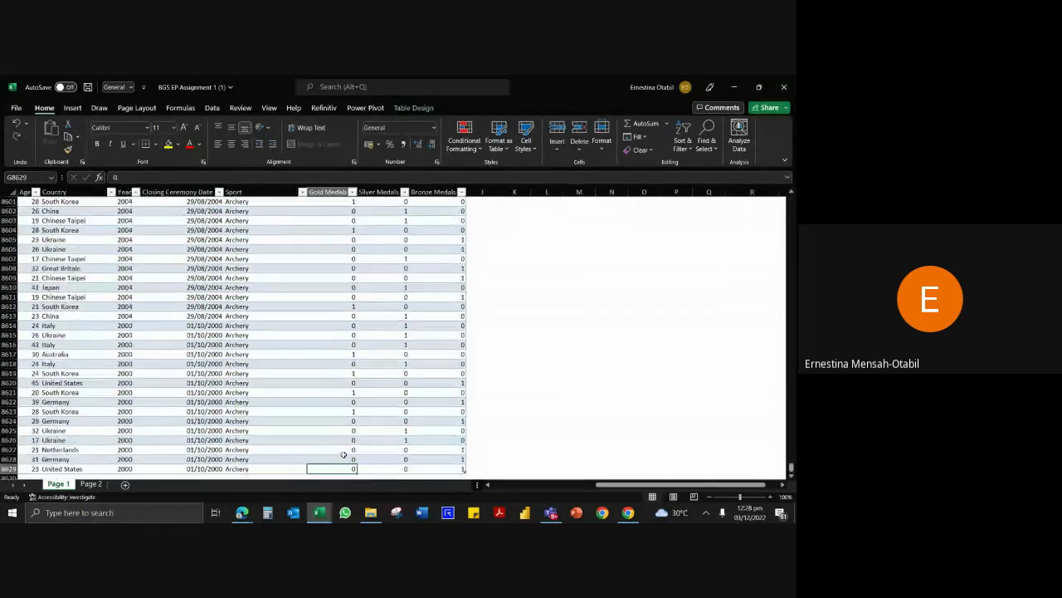
pyautogui.scroll(-4, 353, 452)
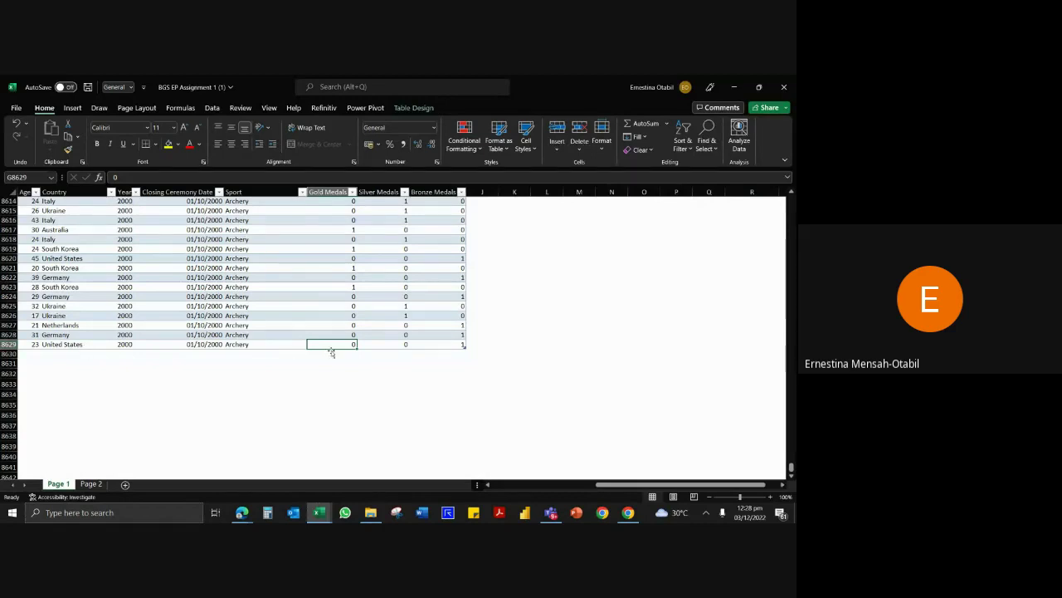
# Start a SUM formula in G8630 over the Gold Medals values above it.
pyautogui.press('Down')
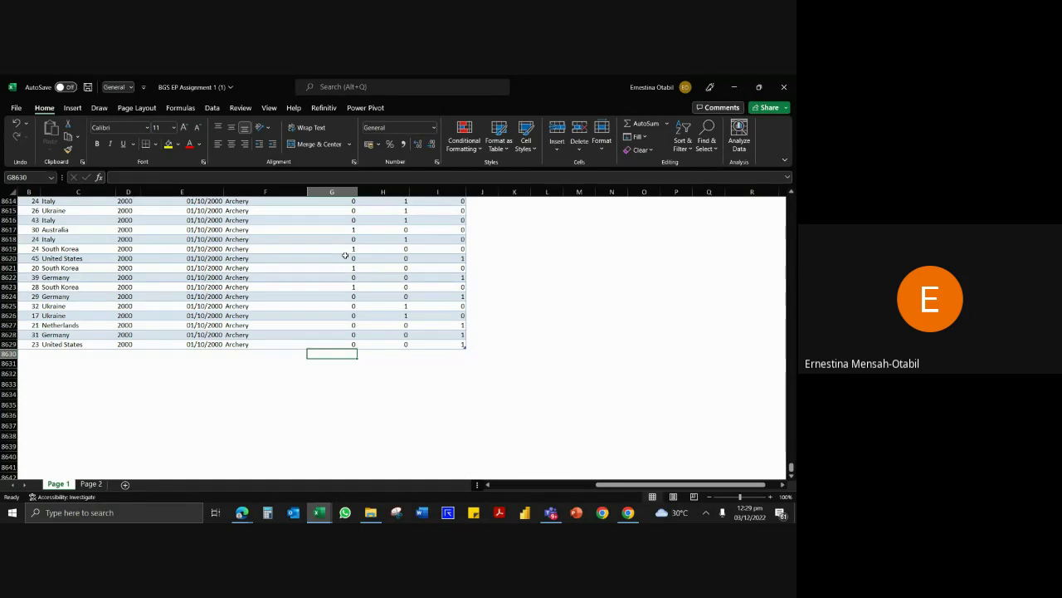
pyautogui.write('=sum')
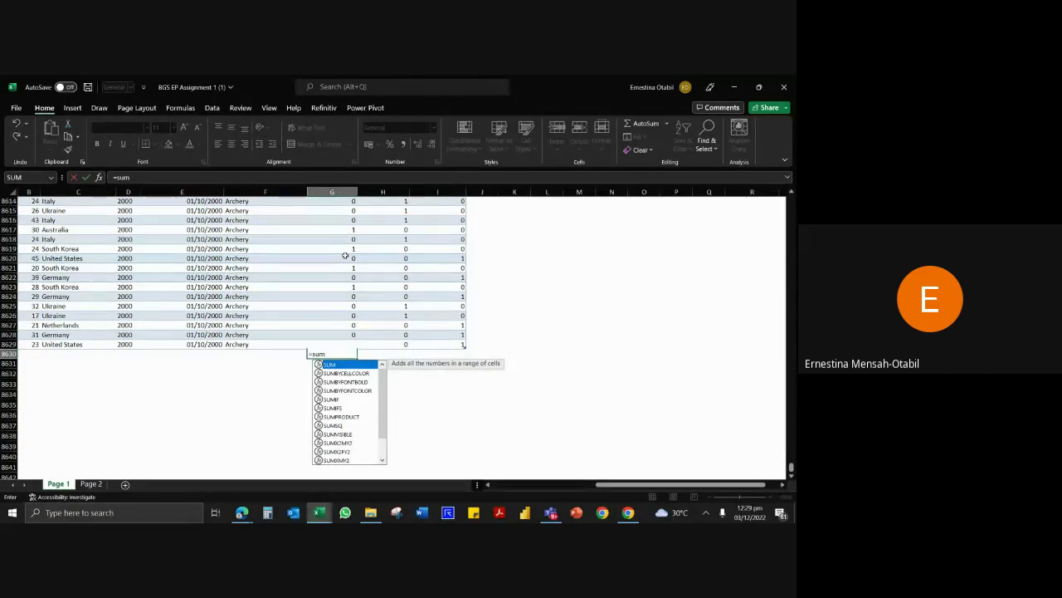
pyautogui.press('Tab')
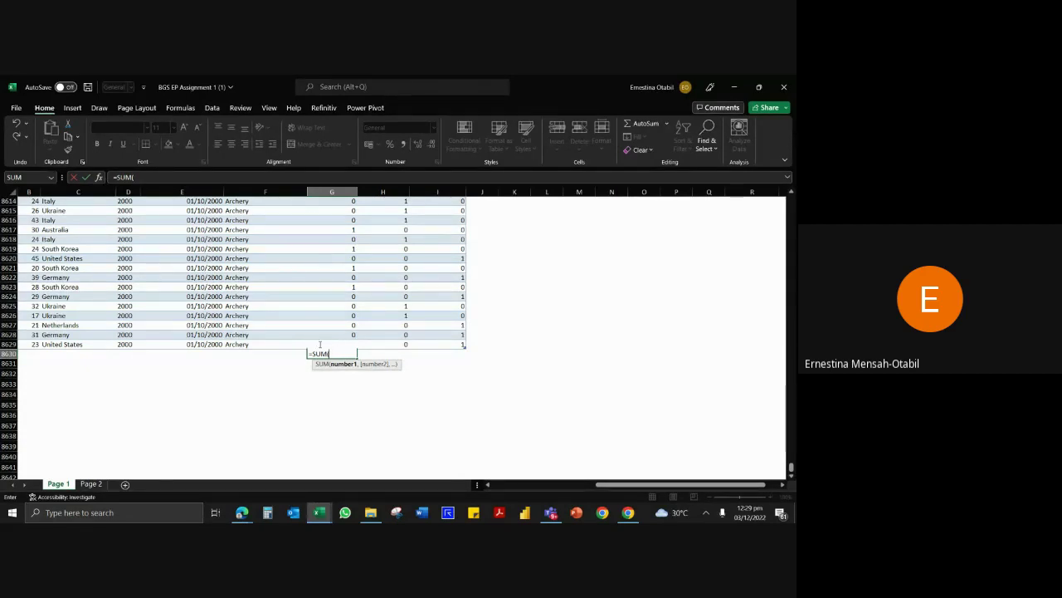
pyautogui.click(319, 344)
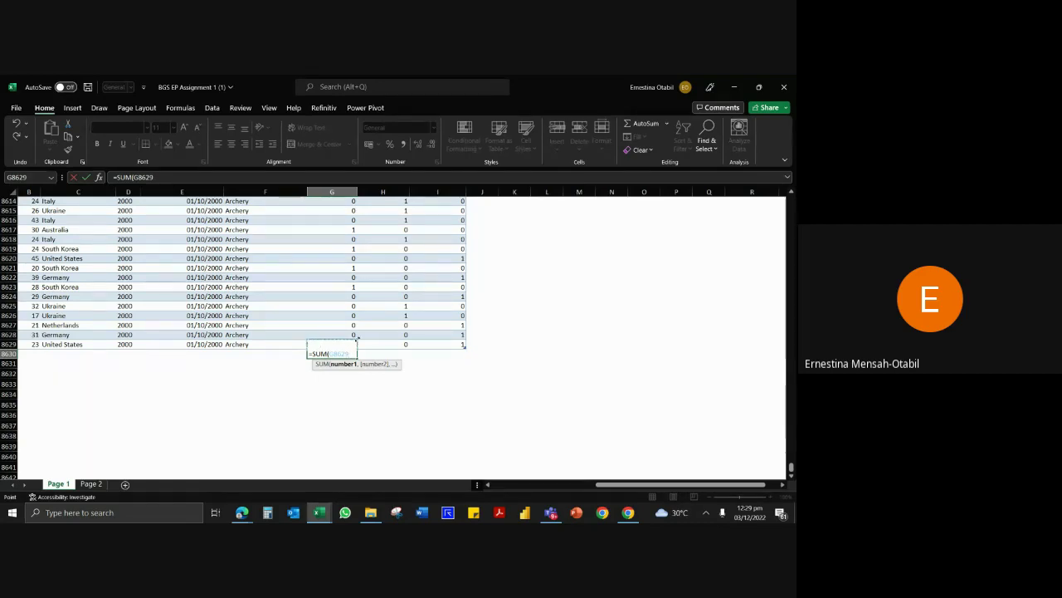
pyautogui.moveTo(354, 336); pyautogui.dragTo(345, 232)
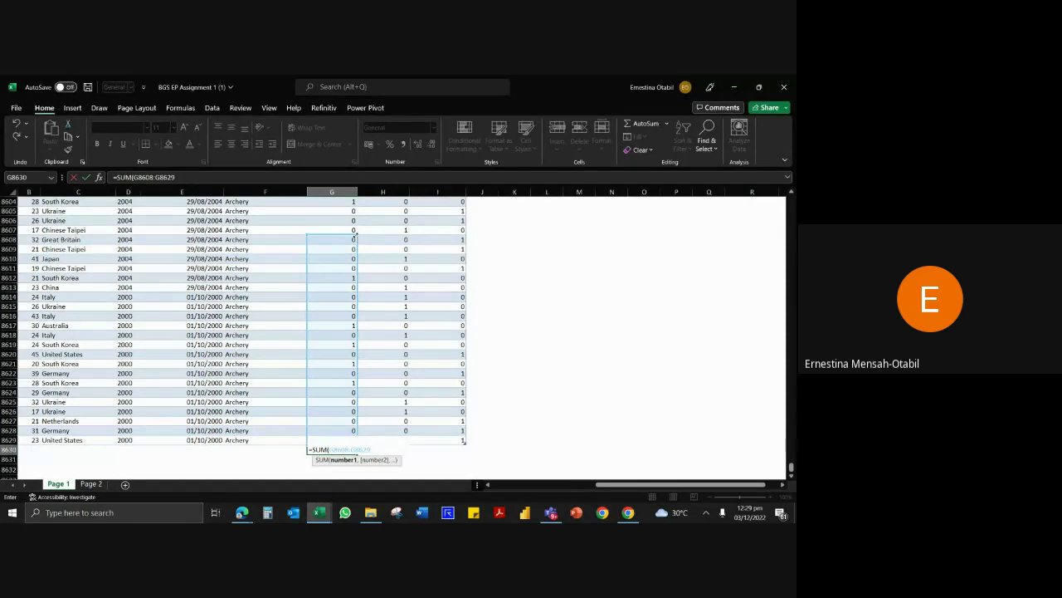
pyautogui.moveTo(354, 235); pyautogui.dragTo(343, 115)
pyautogui.hotkey('ctrl', 'shift', 'Up')
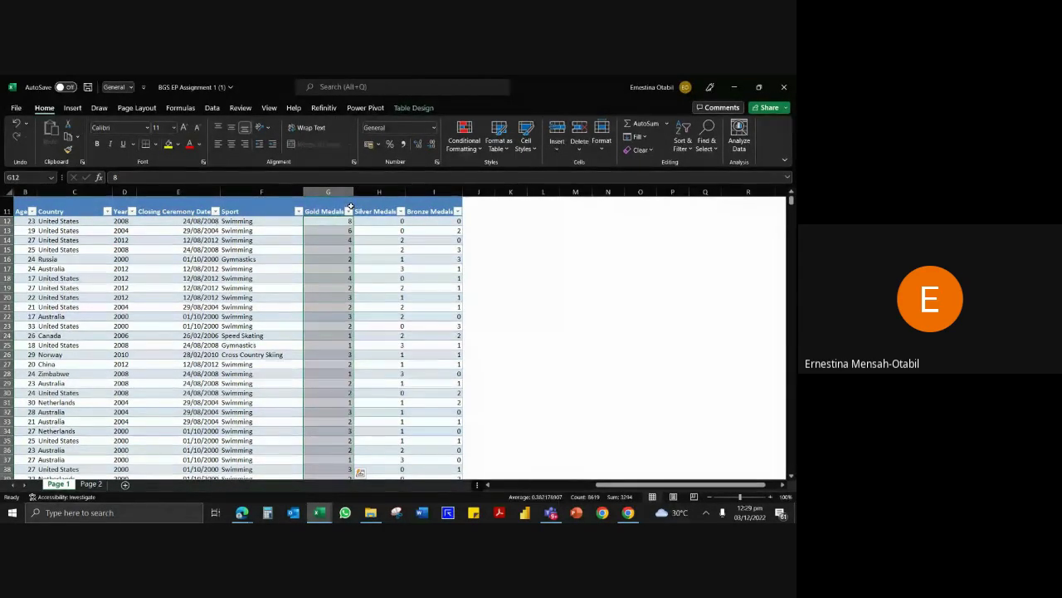
# Replace the SUM attempt in G8630 with =SUBTOTAL(109,[Gold Medals]), totalling 3209.
pyautogui.hotkey('ctrl', 'Down')
pyautogui.scroll(-3, 340, 415)
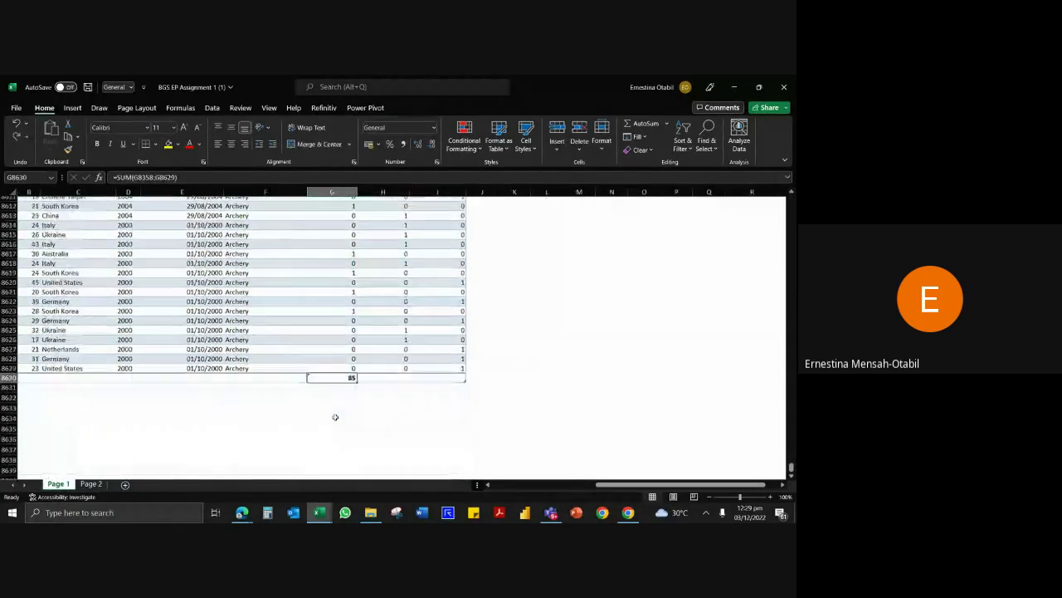
pyautogui.write('=SUM(')
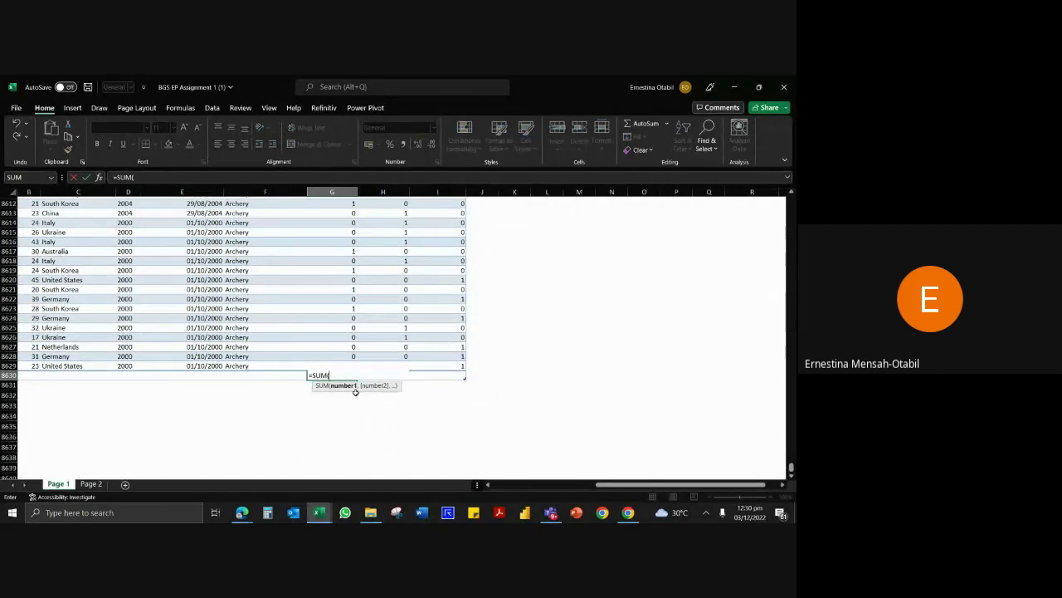
pyautogui.press('Up')
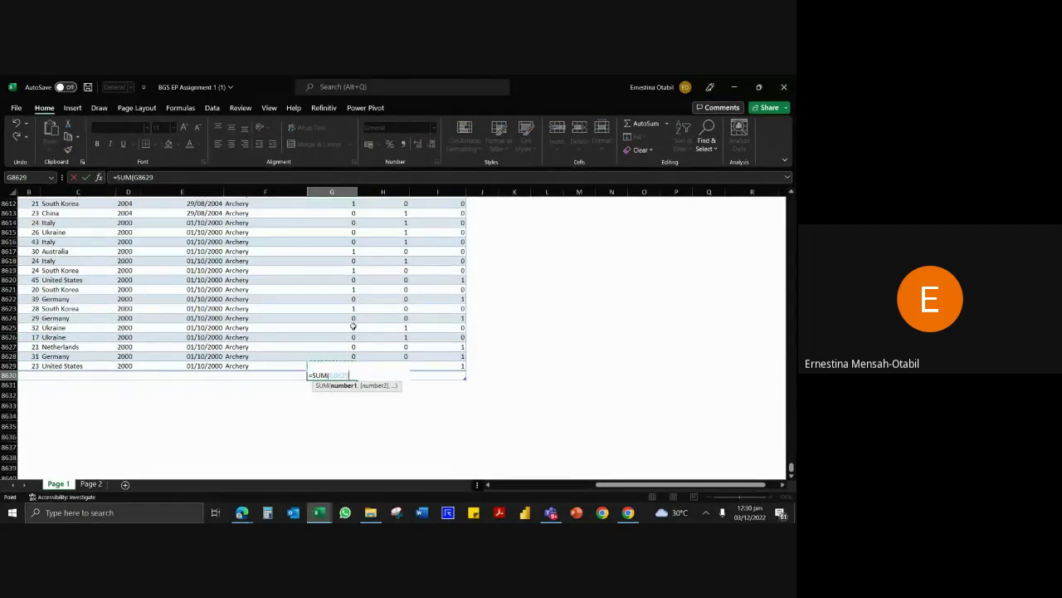
pyautogui.moveTo(332, 365); pyautogui.dragTo(320, 148)
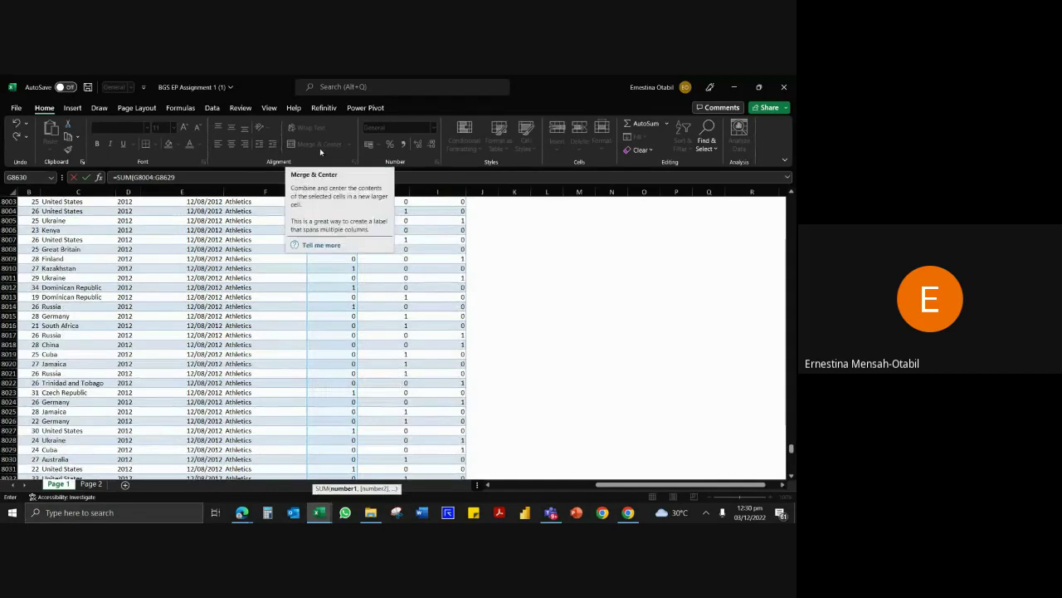
pyautogui.press('Escape')
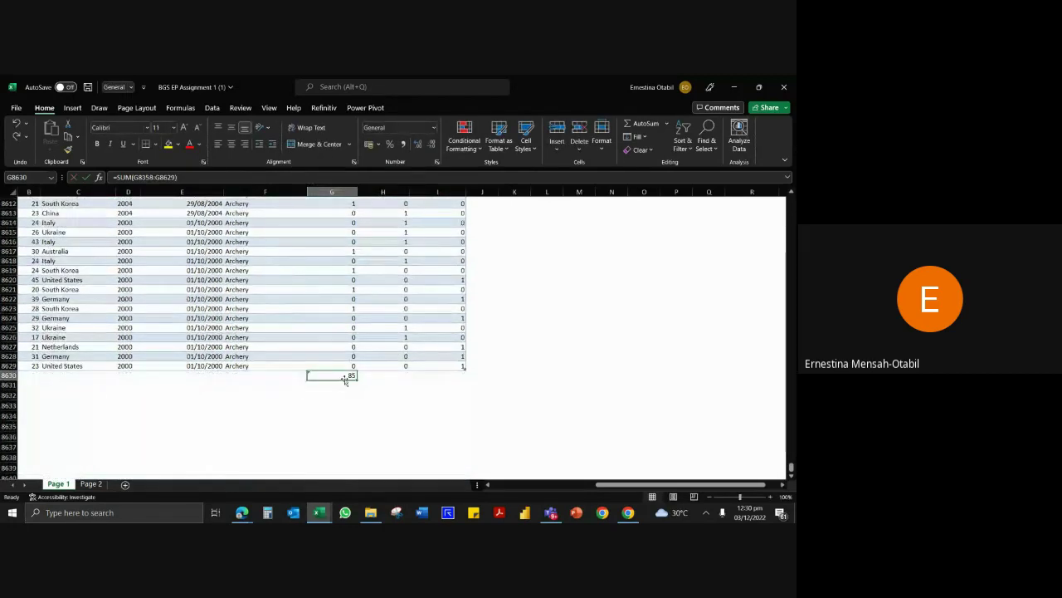
pyautogui.press('Delete')
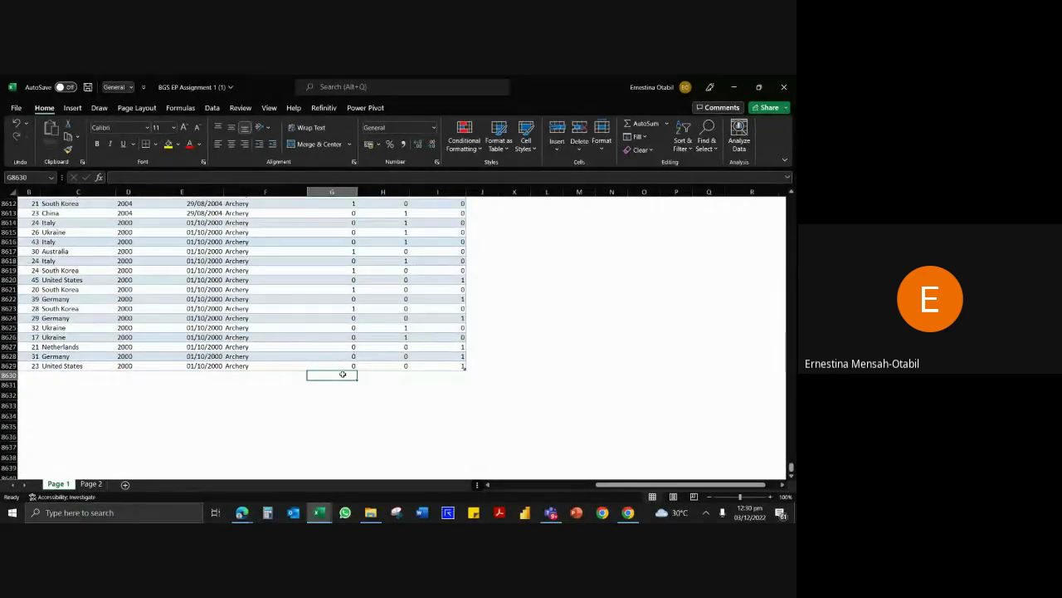
pyautogui.hotkey('alt', '=')
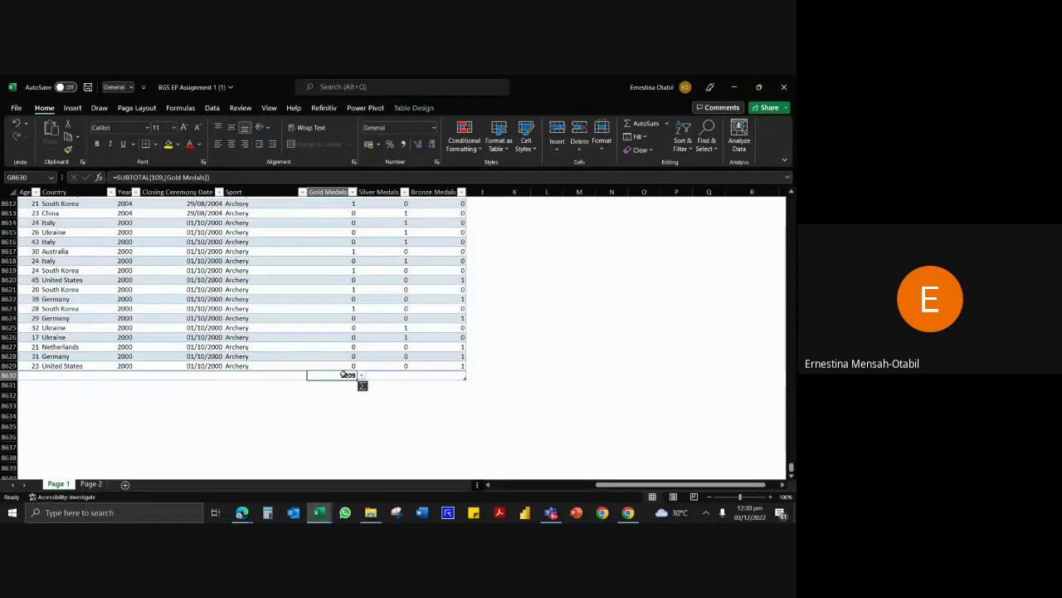
pyautogui.hotkey('ctrl', 'z')
pyautogui.hotkey('ctrl', 'z')
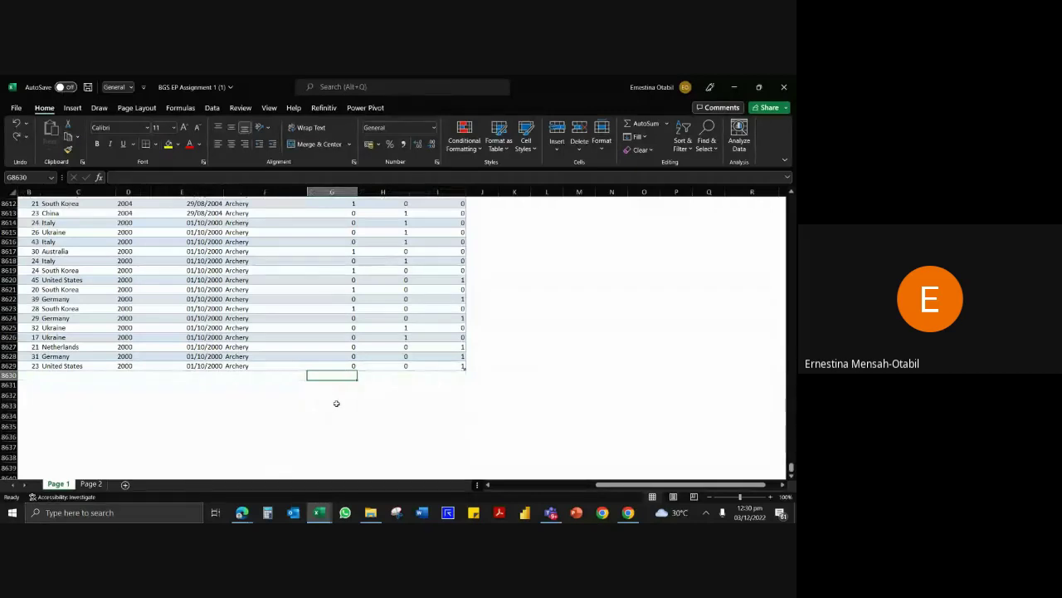
pyautogui.click(380, 379)
pyautogui.click(336, 374)
pyautogui.hotkey('alt', '=')
pyautogui.press('Return')
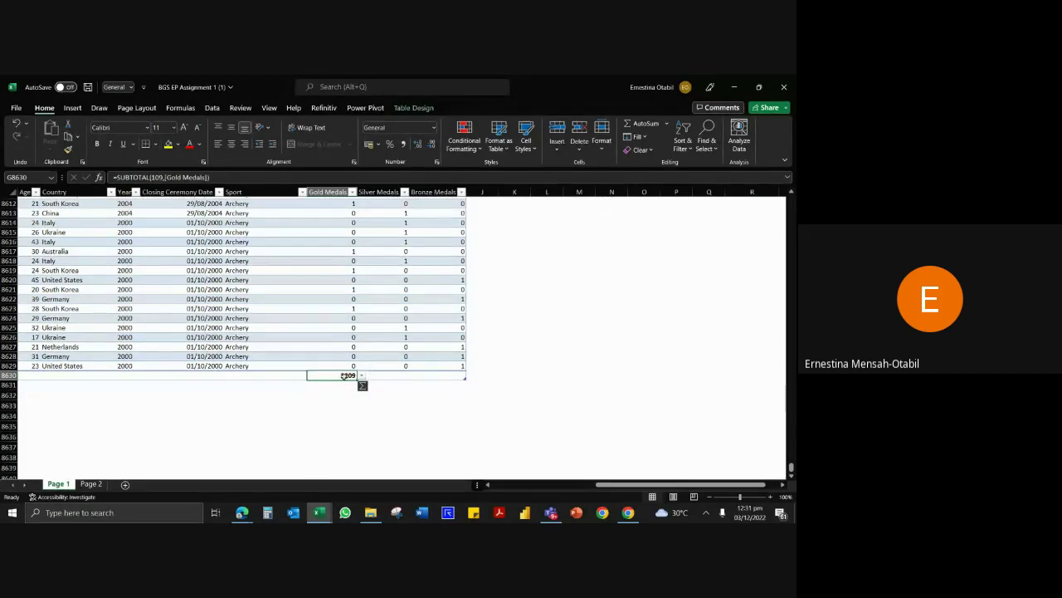
pyautogui.click(384, 374)
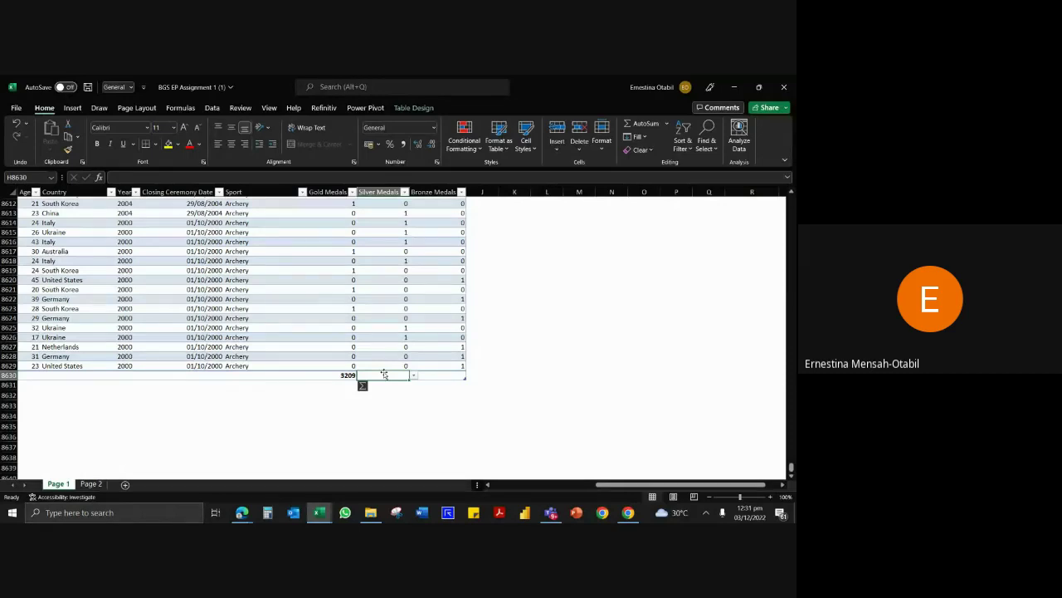
pyautogui.hotkey('alt', '=')
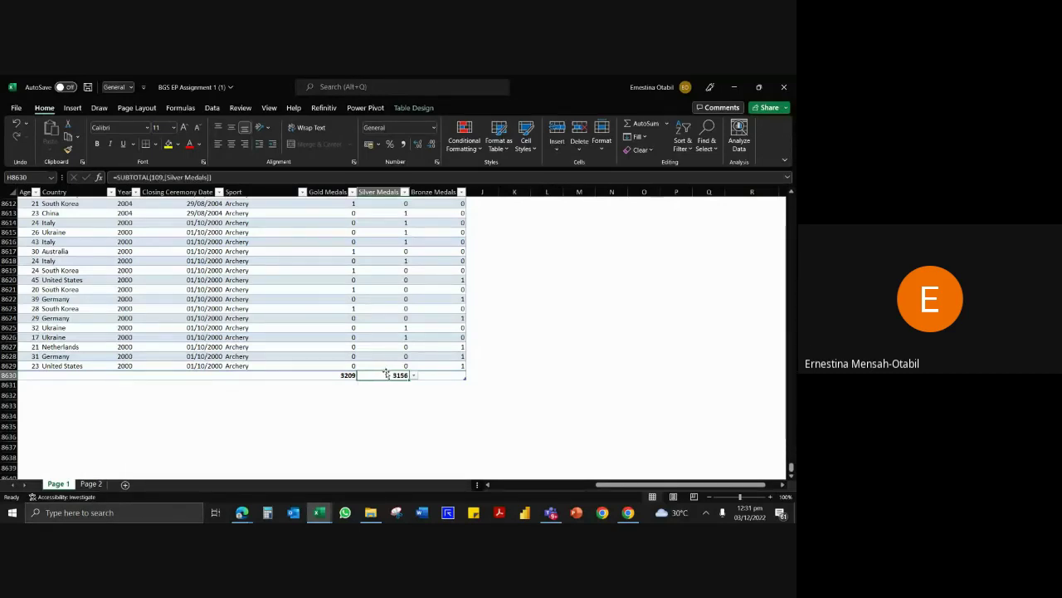
pyautogui.click(438, 374)
pyautogui.hotkey('alt', '=')
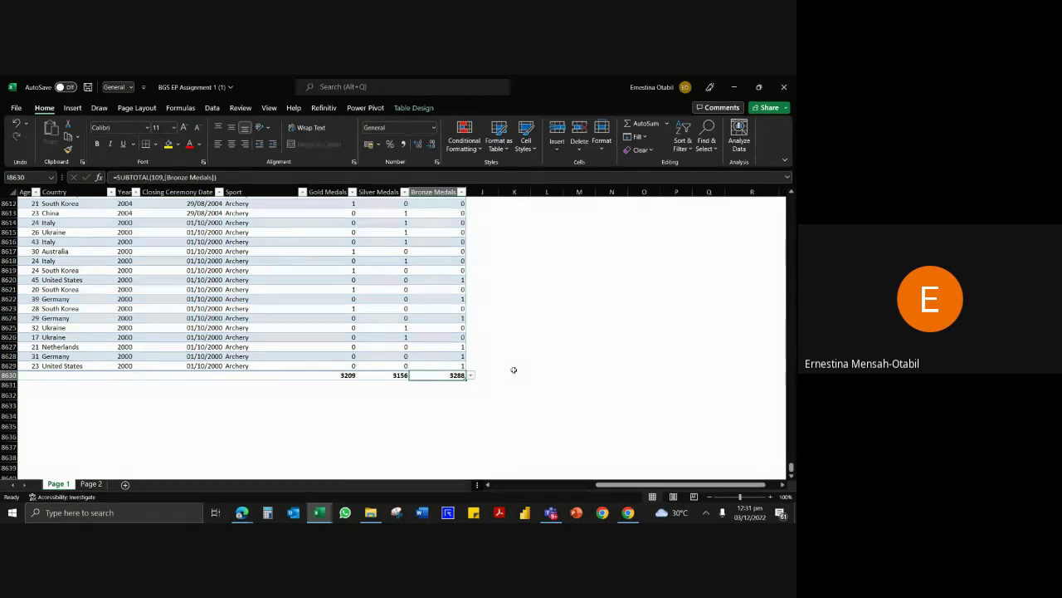
pyautogui.press('Delete')
pyautogui.press('Left')
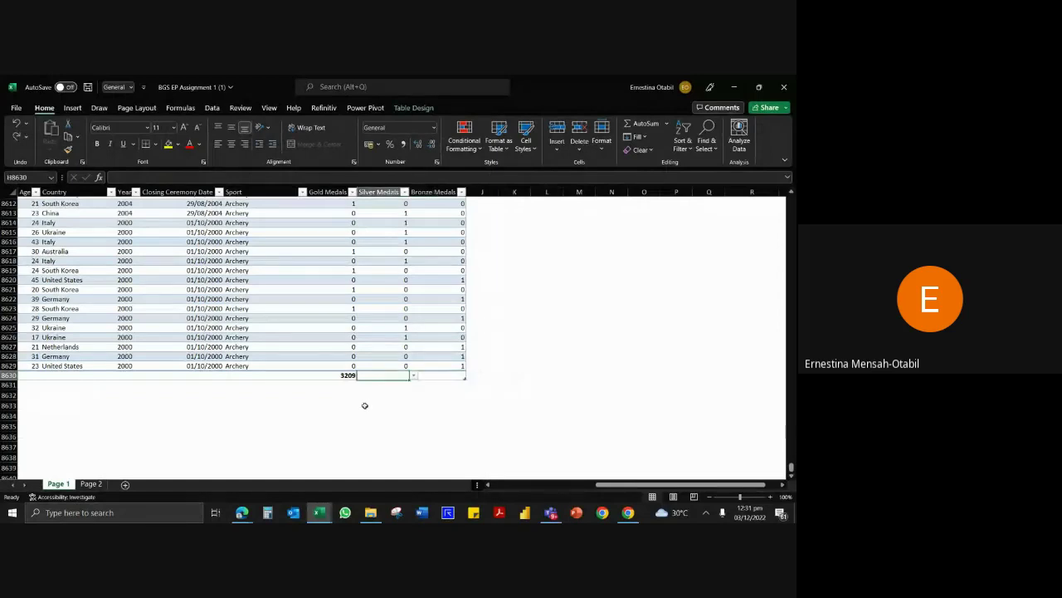
# Copy the G8630 SUBTOTAL across to Silver and Bronze Medals, giving 3156 and 3288.
pyautogui.press('Delete')
pyautogui.click(338, 375)
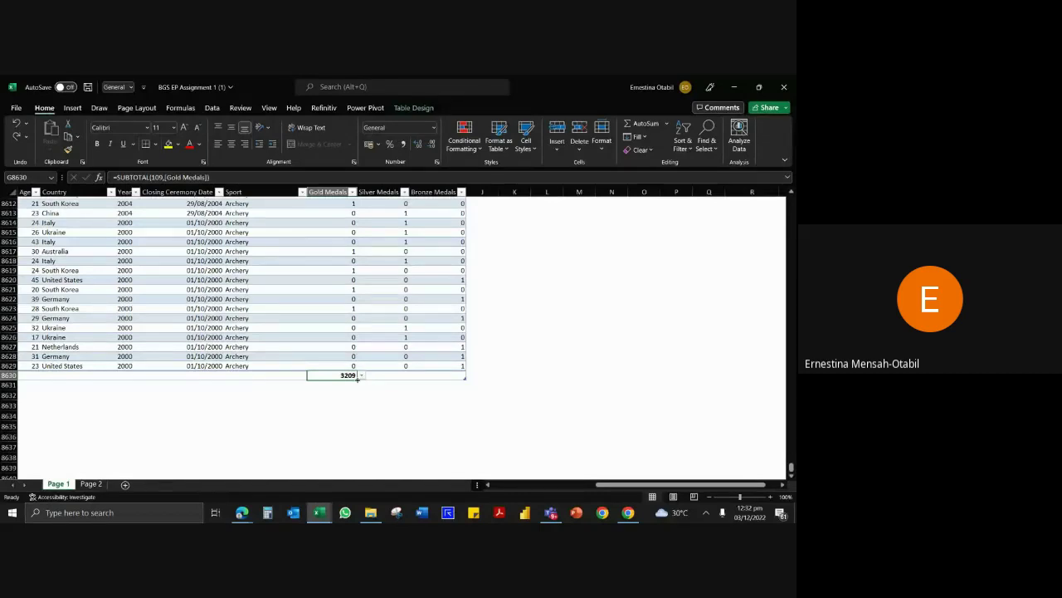
pyautogui.moveTo(358, 378); pyautogui.dragTo(459, 382)
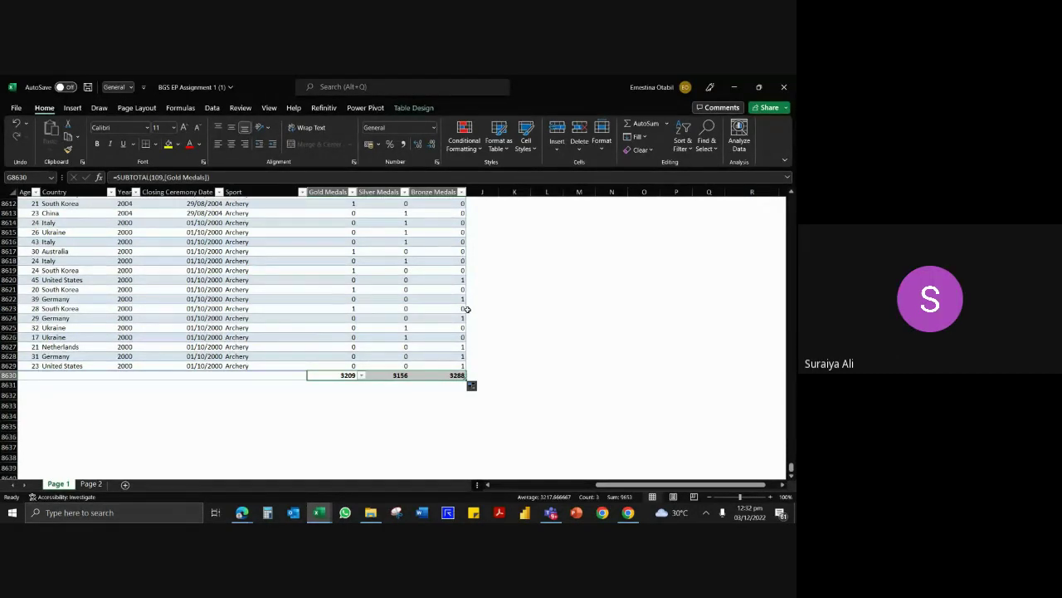
pyautogui.press('XF86AudioRaiseVolume')
pyautogui.press('XF86AudioRaiseVolume')
pyautogui.press('XF86AudioRaiseVolume')
pyautogui.press('XF86AudioRaiseVolume')
pyautogui.press('XF86AudioRaiseVolume')
pyautogui.press('XF86AudioRaiseVolume')
pyautogui.press('XF86AudioRaiseVolume')
pyautogui.press('XF86AudioRaiseVolume')
pyautogui.press('XF86AudioRaiseVolume')
pyautogui.press('XF86AudioRaiseVolume')
pyautogui.press('XF86AudioRaiseVolume')
pyautogui.press('XF86AudioRaiseVolume')
pyautogui.press('XF86AudioRaiseVolume')
pyautogui.press('XF86AudioRaiseVolume')
pyautogui.press('XF86AudioRaiseVolume')
pyautogui.press('XF86AudioRaiseVolume')
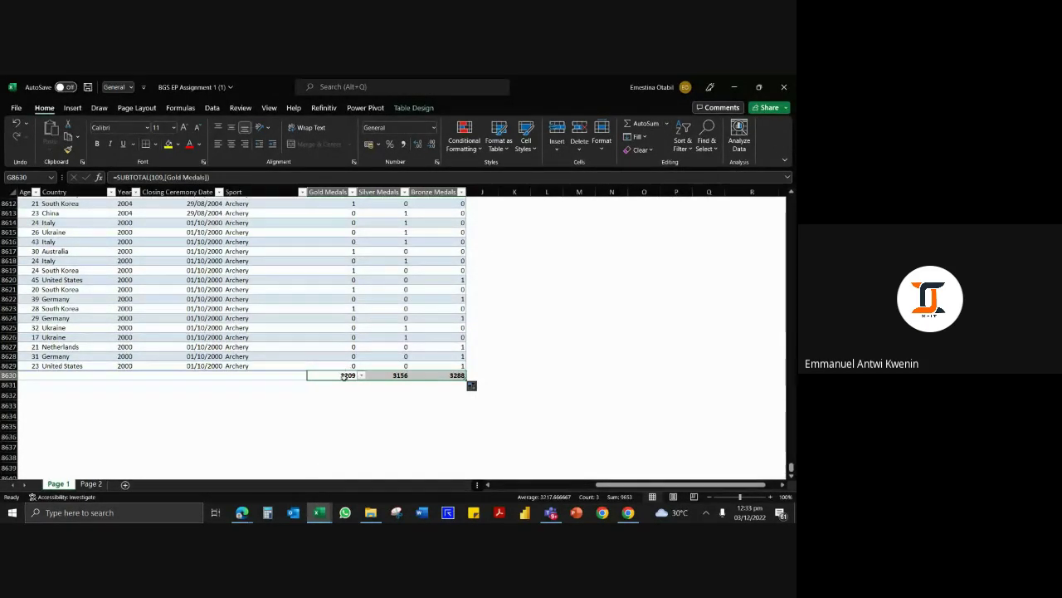
pyautogui.hotkey('ctrl', 'a')
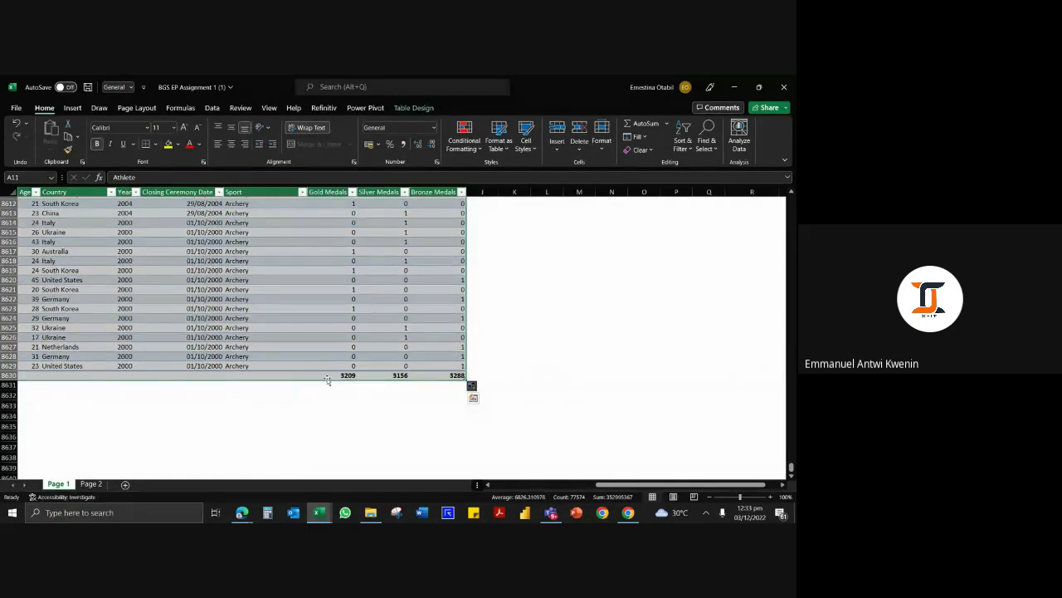
pyautogui.click(332, 376)
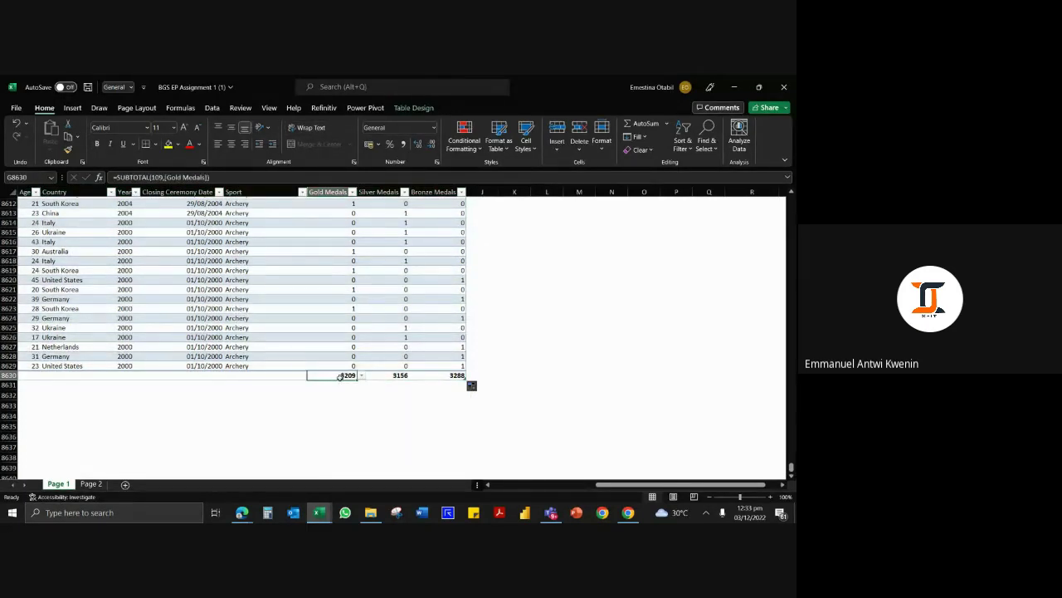
pyautogui.moveTo(339, 378); pyautogui.dragTo(441, 375)
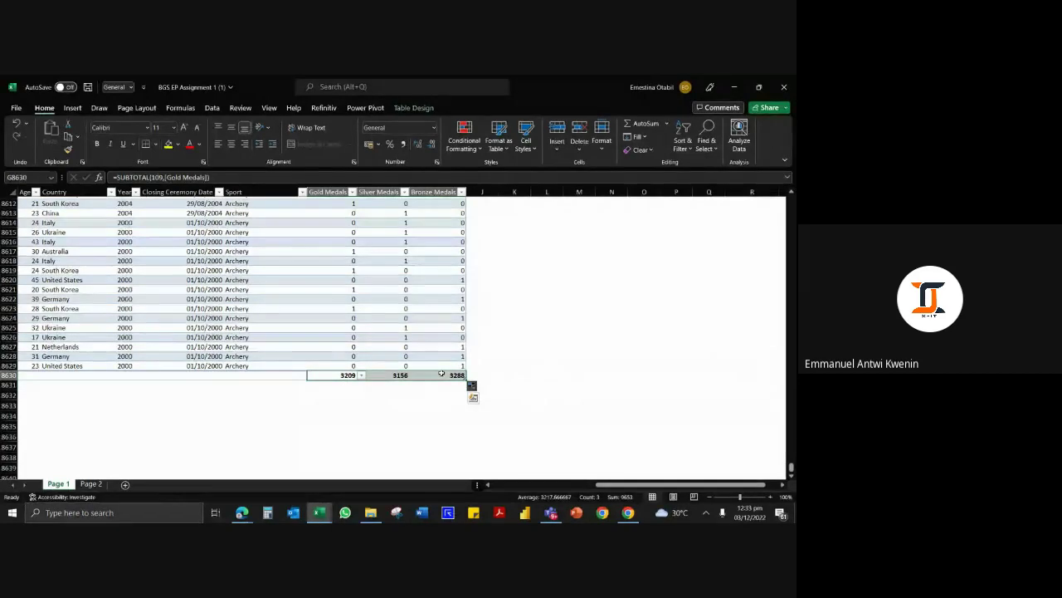
# Clear the three medal totals and re-add totals under Gold, Silver and Bronze Medals in row 8630.
pyautogui.press('Delete')
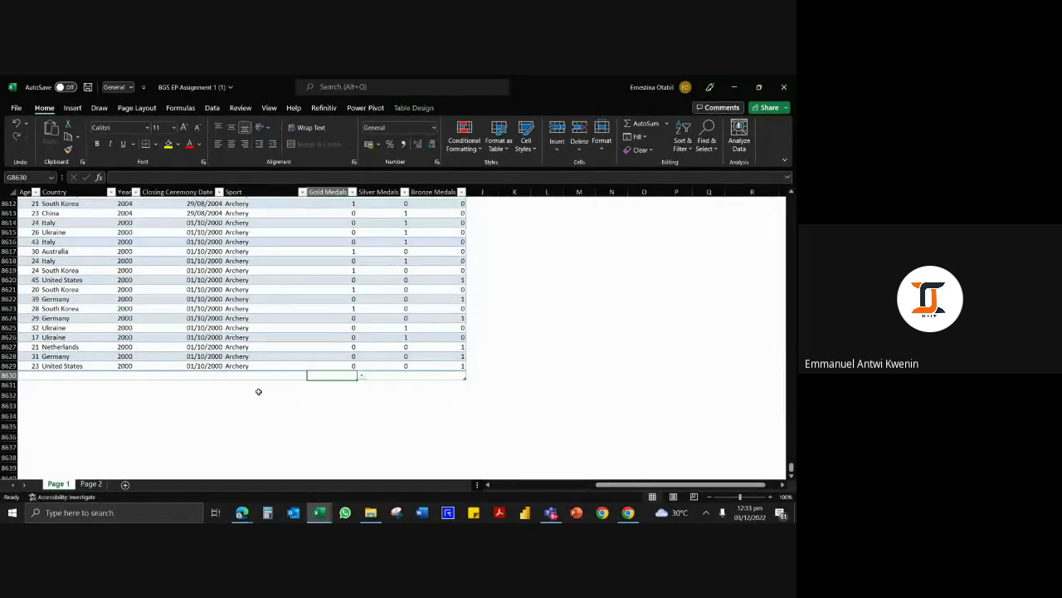
pyautogui.click(296, 393)
pyautogui.click(10, 376)
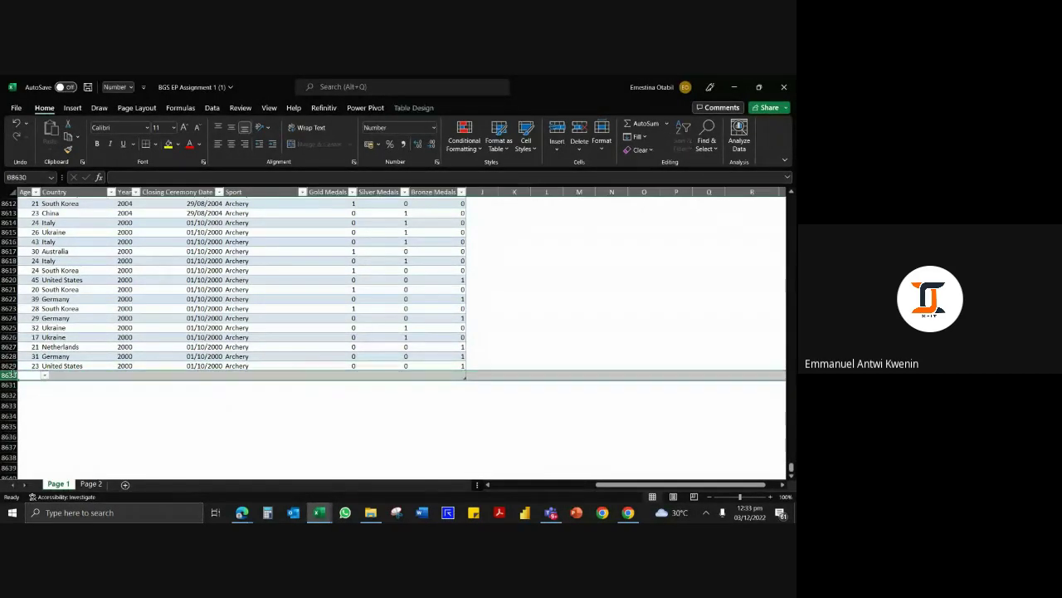
pyautogui.click(332, 436)
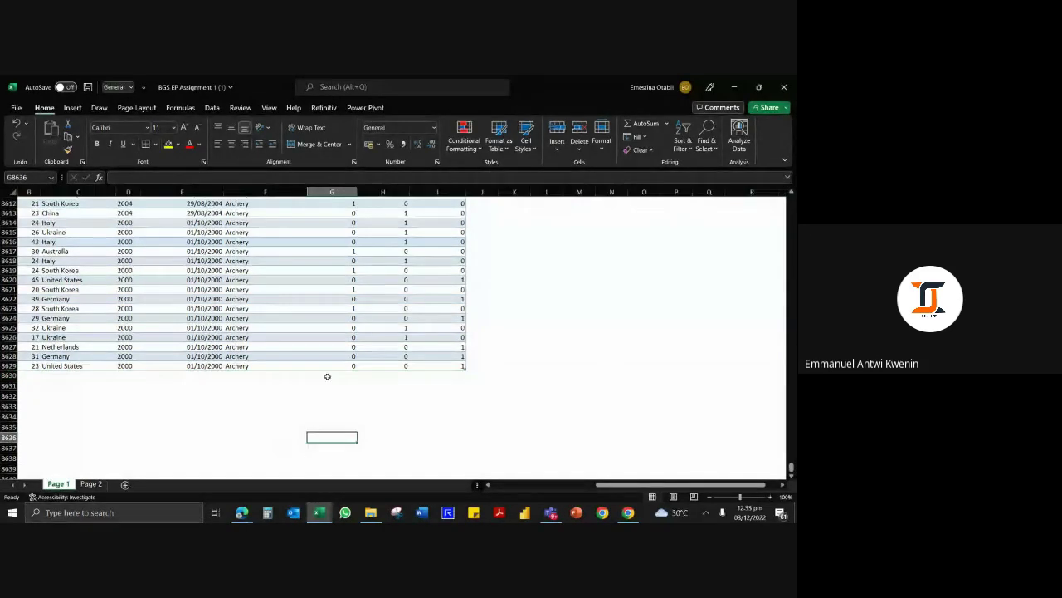
pyautogui.click(348, 375)
pyautogui.moveTo(347, 375); pyautogui.dragTo(440, 375)
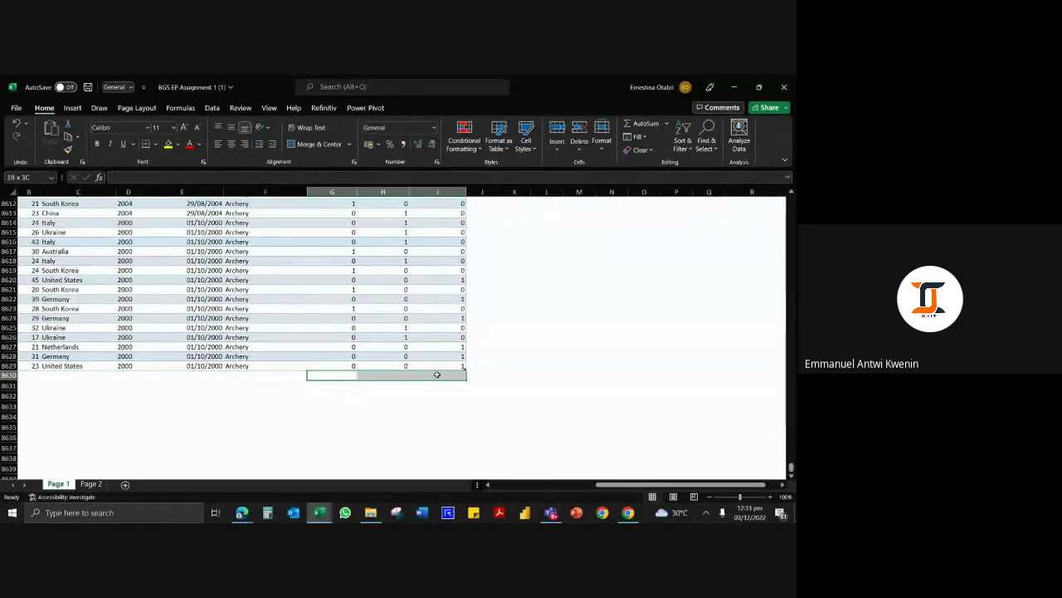
pyautogui.click(644, 123)
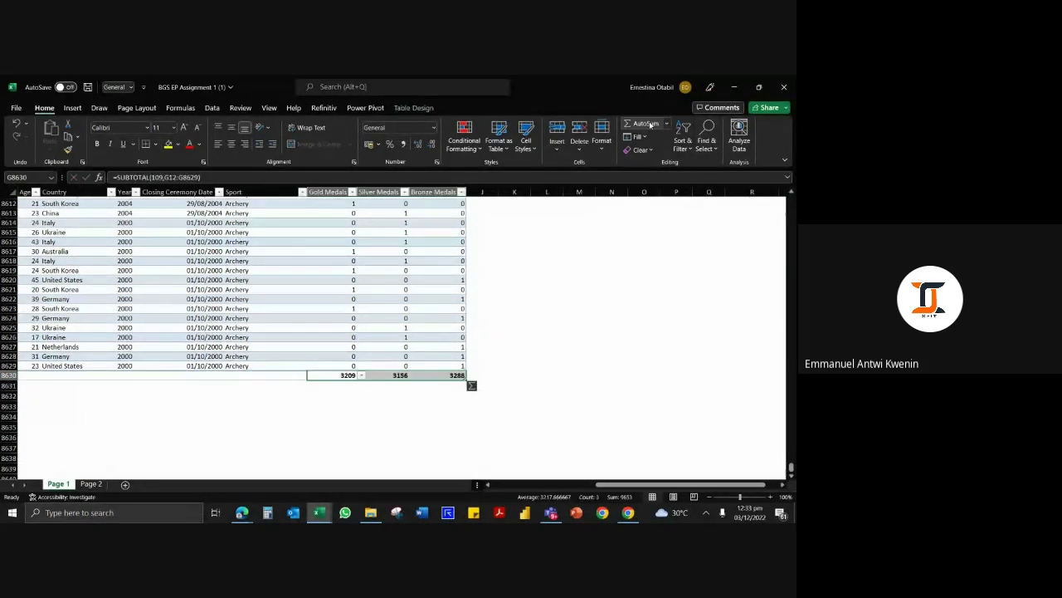
pyautogui.click(362, 387)
pyautogui.click(453, 375)
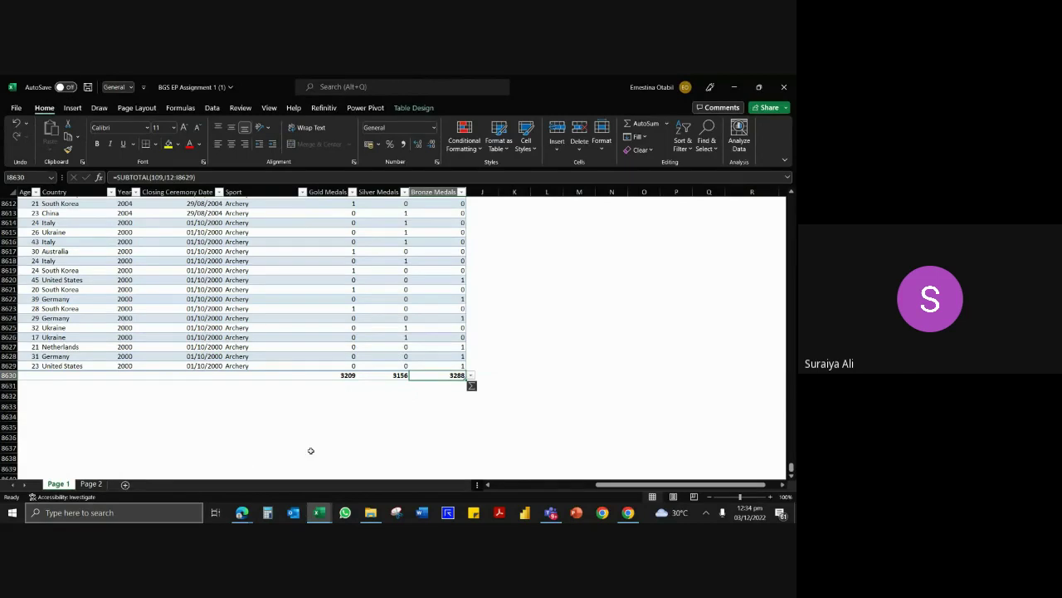
# Return from the totals to the Gold Medals header at the top of the table.
pyautogui.click(440, 318)
pyautogui.scroll(1, 415, 357)
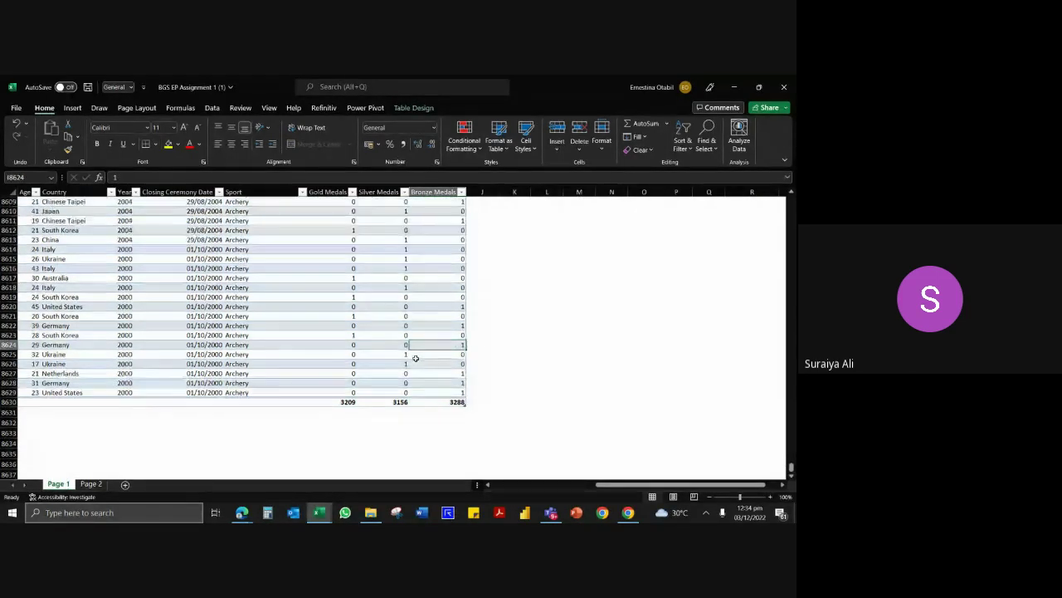
pyautogui.scroll(1, 415, 358)
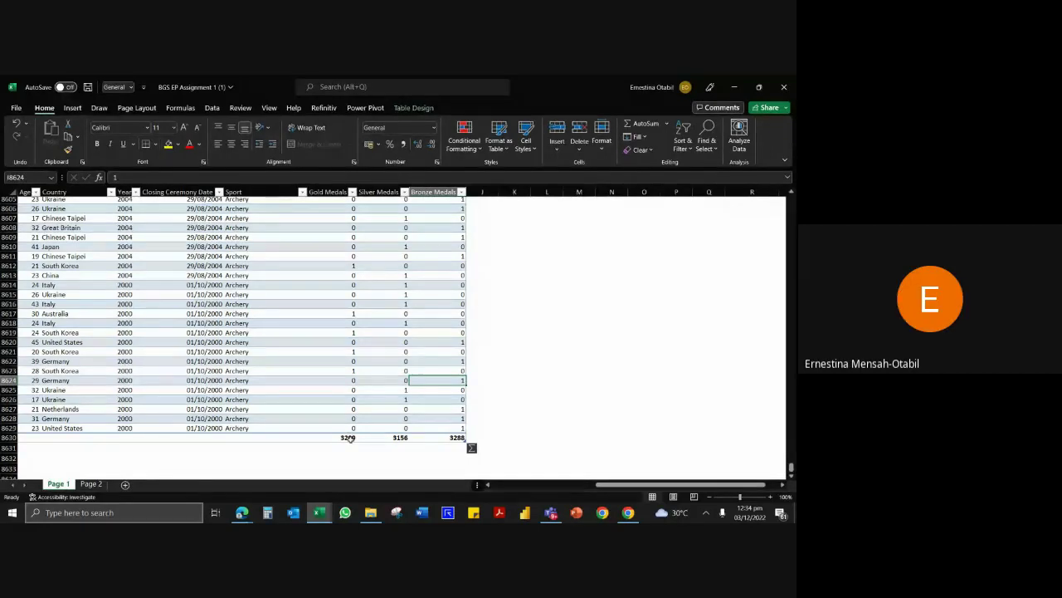
pyautogui.click(324, 429)
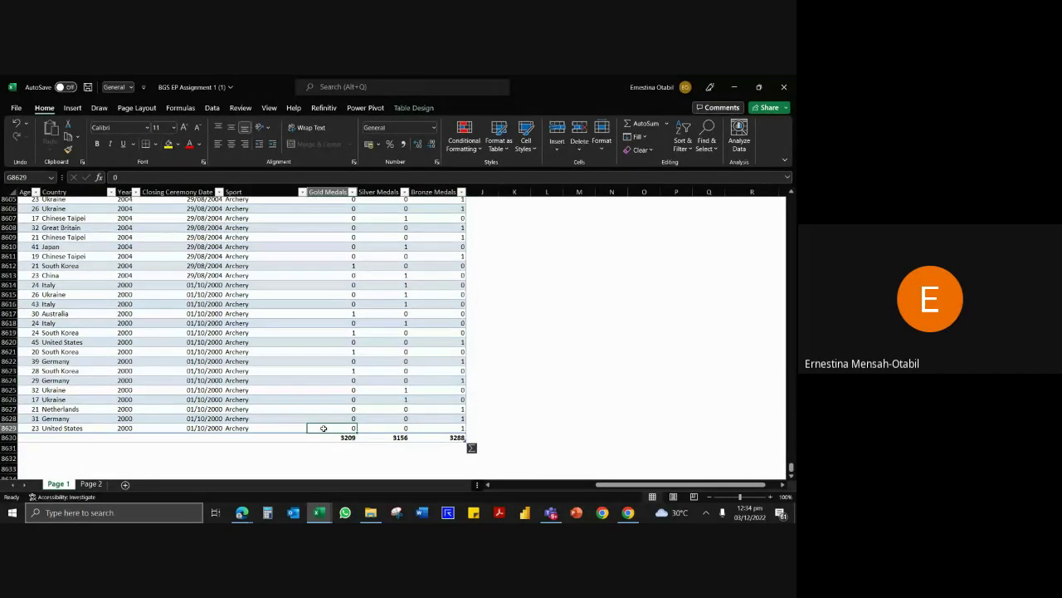
pyautogui.hotkey('ctrl', 'Up')
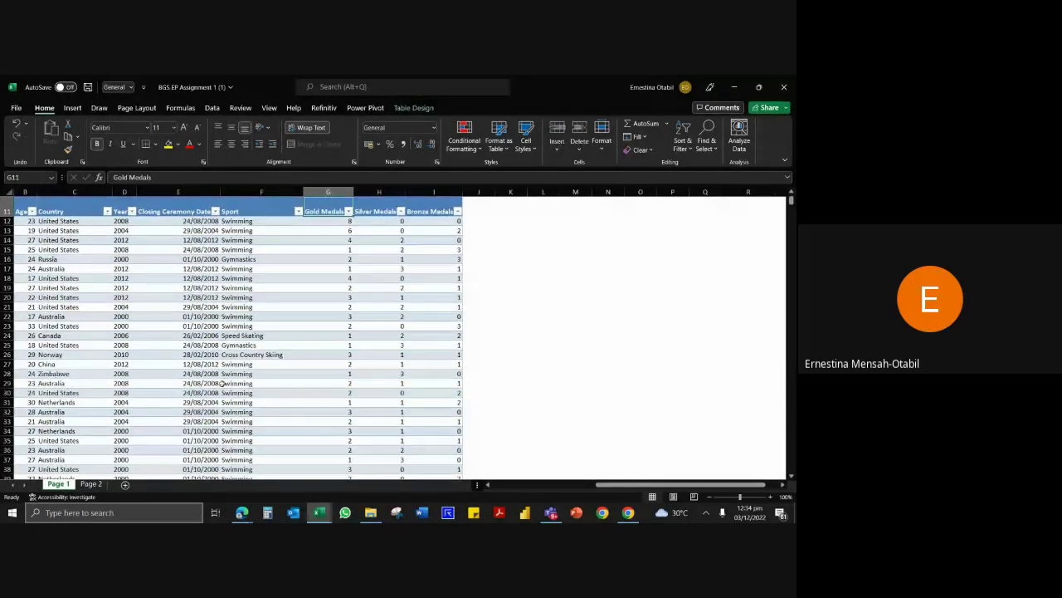
# Return to the top of the sheet and read the Data Bar instruction in the green banner.
pyautogui.hotkey('ctrl', 'Up')
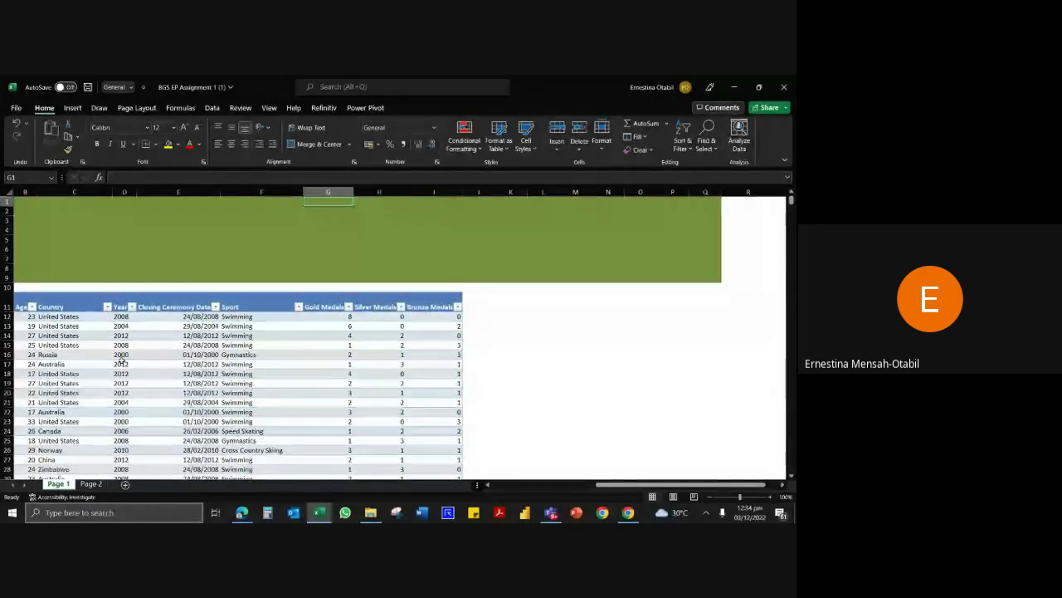
pyautogui.click(137, 249)
pyautogui.click(150, 394)
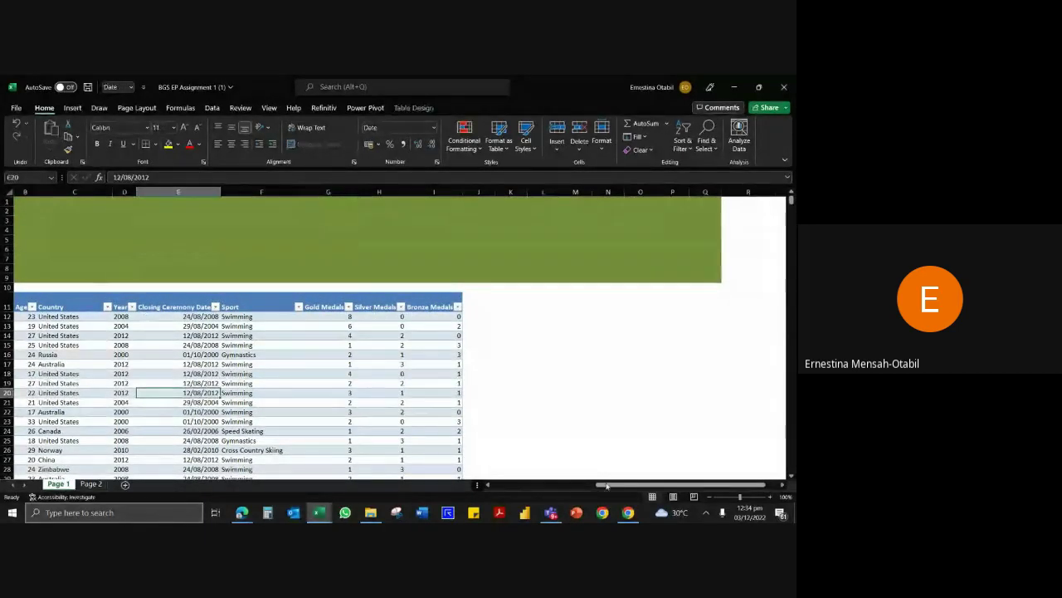
pyautogui.moveTo(614, 484); pyautogui.dragTo(503, 501)
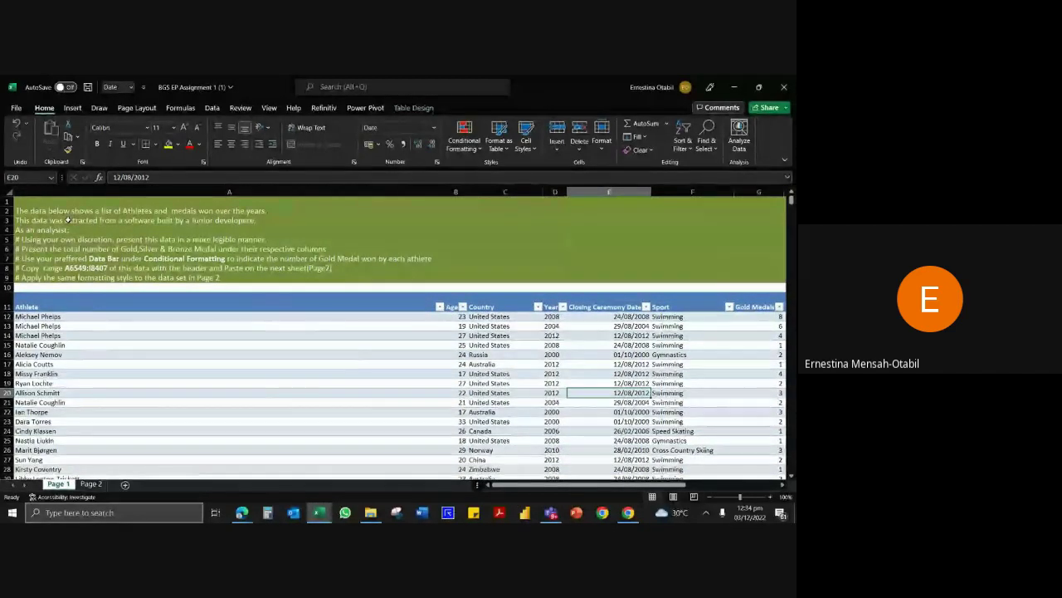
pyautogui.click(80, 259)
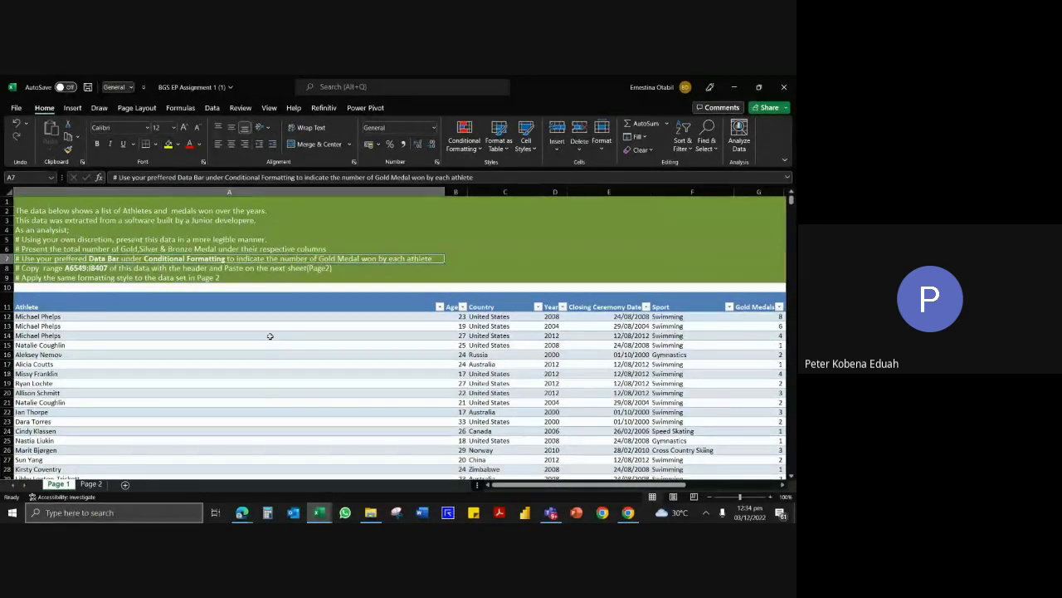
# Select athlete name cells such as Natalie Coughlin, Missy Franklin and Aleksey Nemov.
pyautogui.click(269, 345)
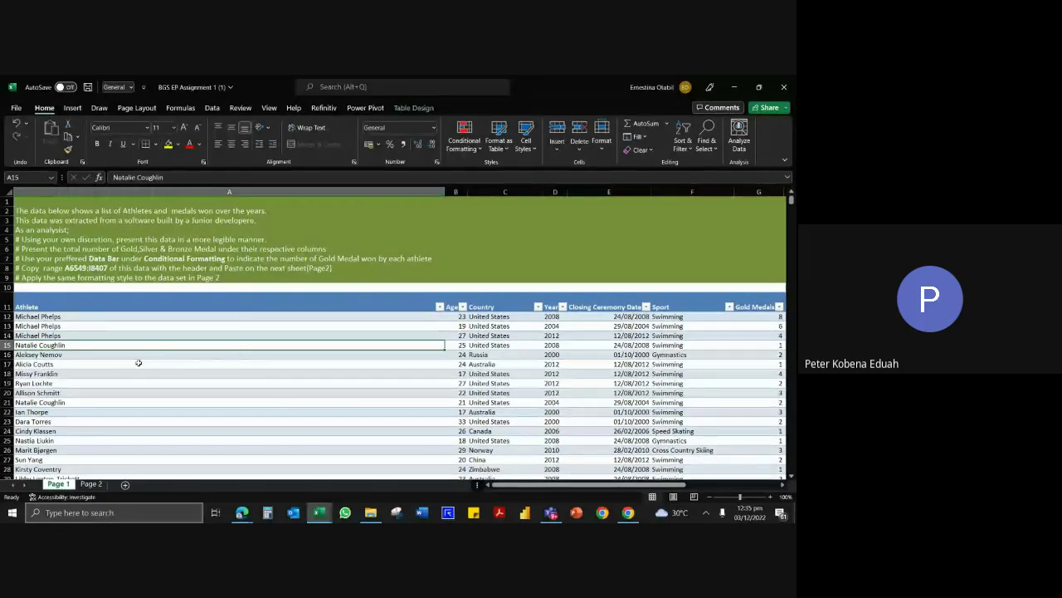
pyautogui.click(112, 371)
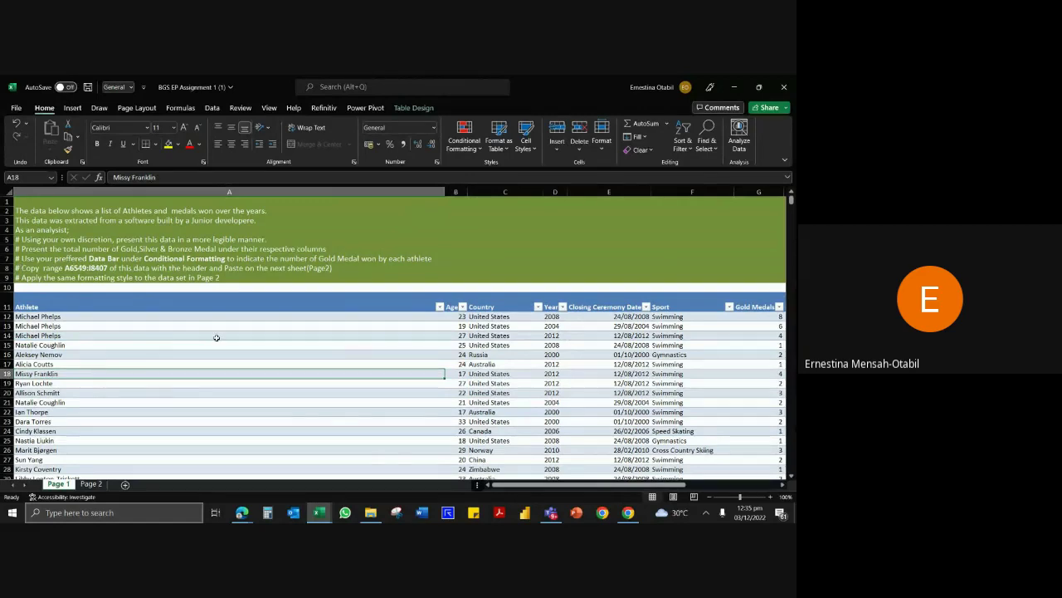
pyautogui.click(97, 358)
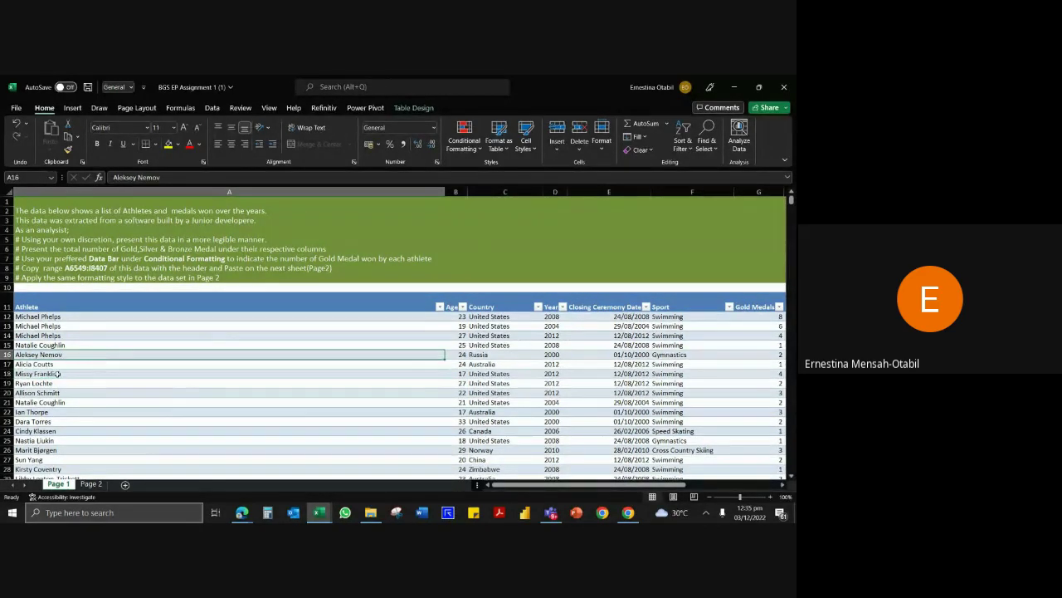
pyautogui.click(58, 374)
pyautogui.click(51, 345)
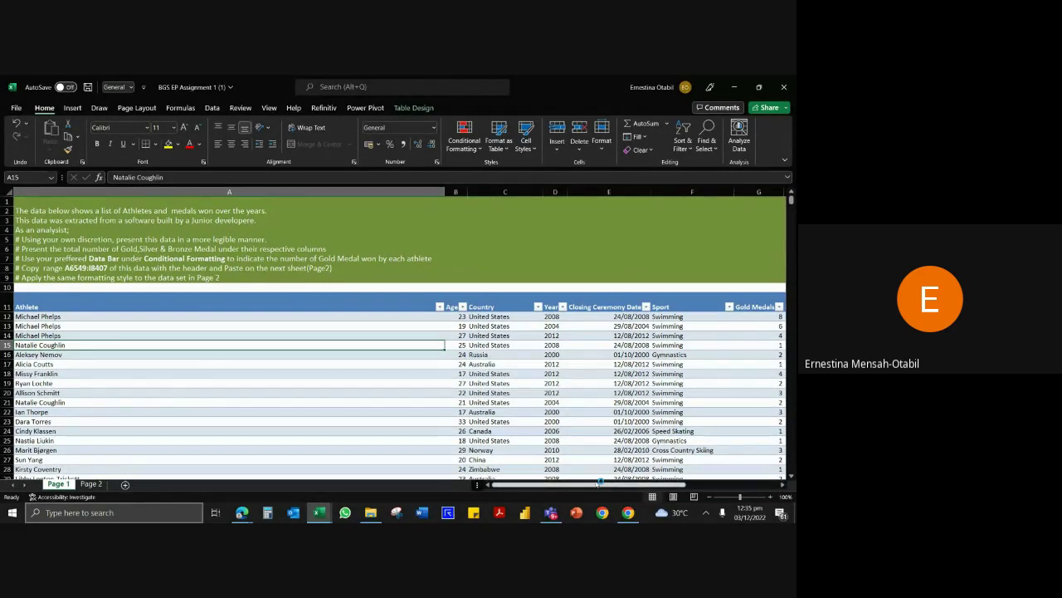
# Apply Blue Data Bars to Gold, Silver and Bronze Medals from row 11 through the totals row.
pyautogui.moveTo(591, 484); pyautogui.dragTo(674, 482)
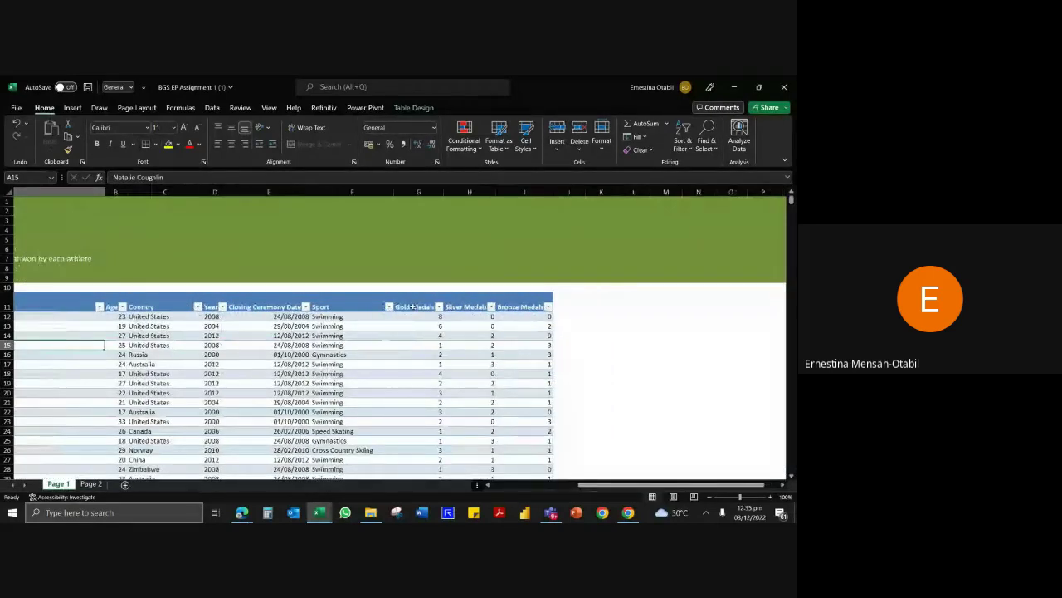
pyautogui.moveTo(430, 307); pyautogui.dragTo(520, 306)
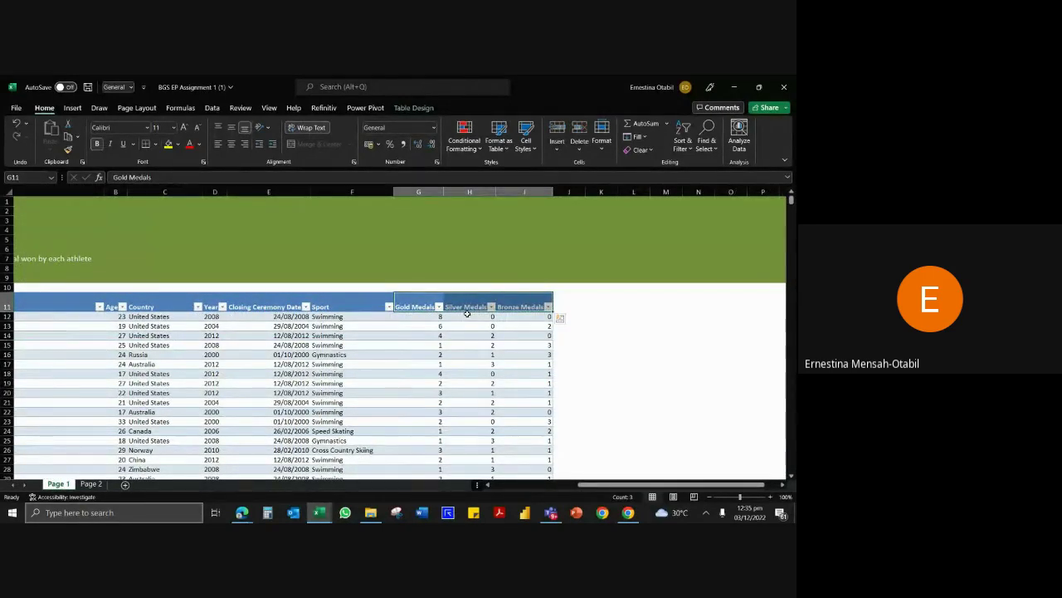
pyautogui.hotkey('ctrl', 'shift', 'Down')
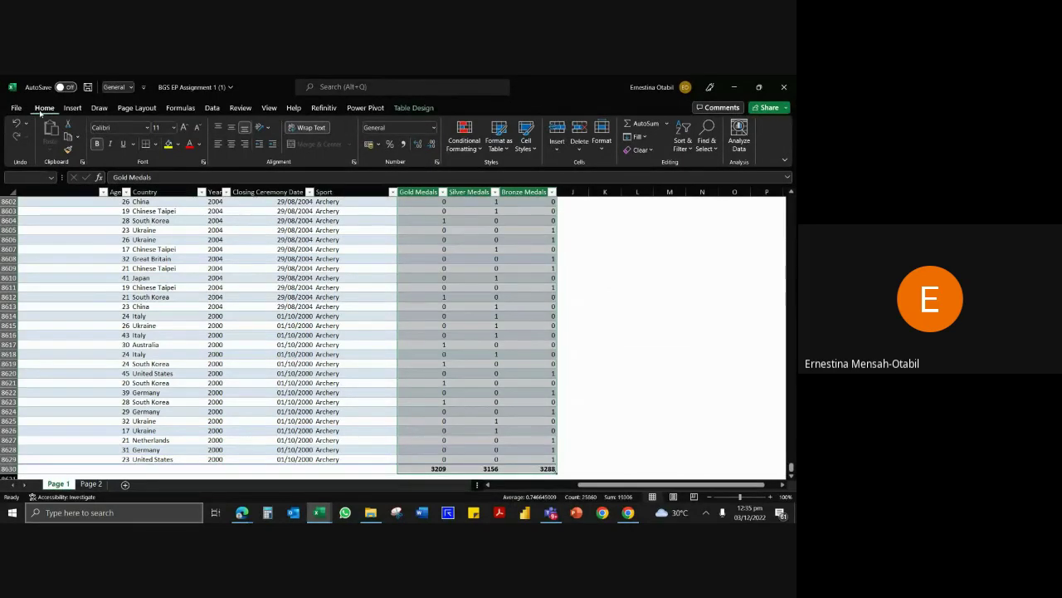
pyautogui.click(479, 148)
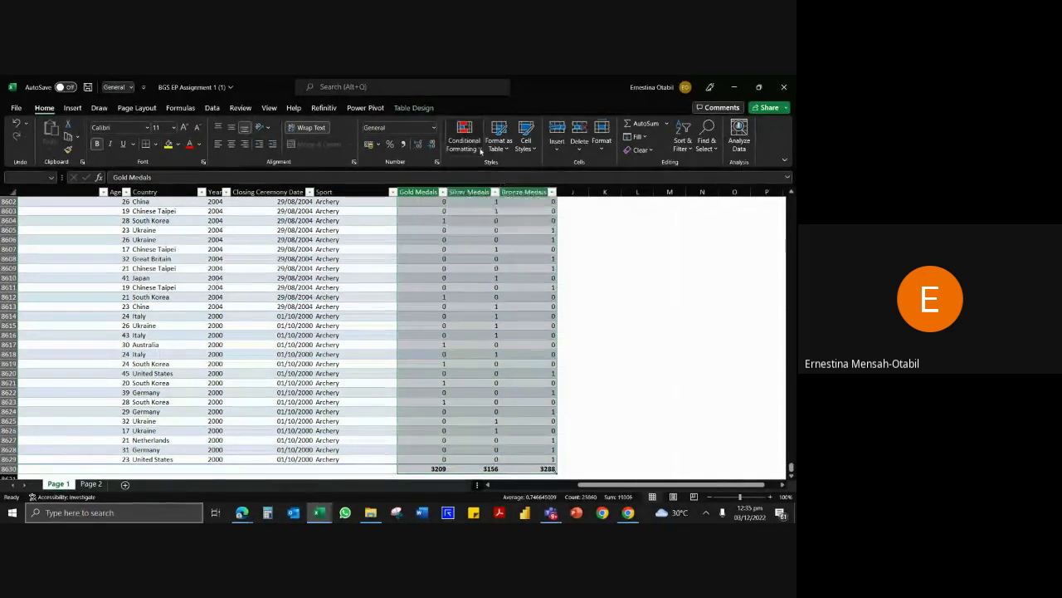
pyautogui.moveTo(490, 221)
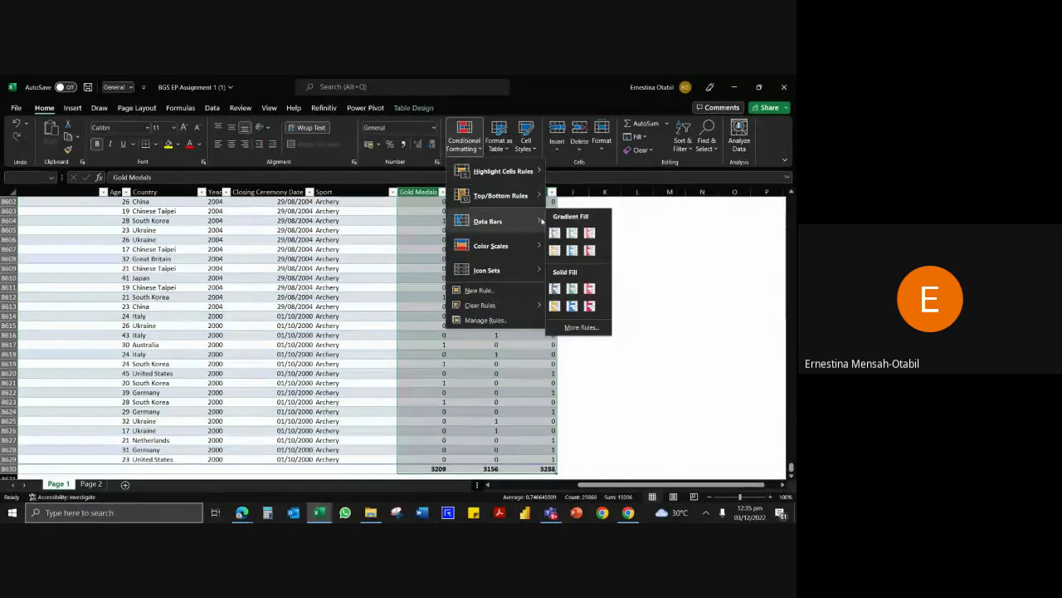
pyautogui.click(556, 233)
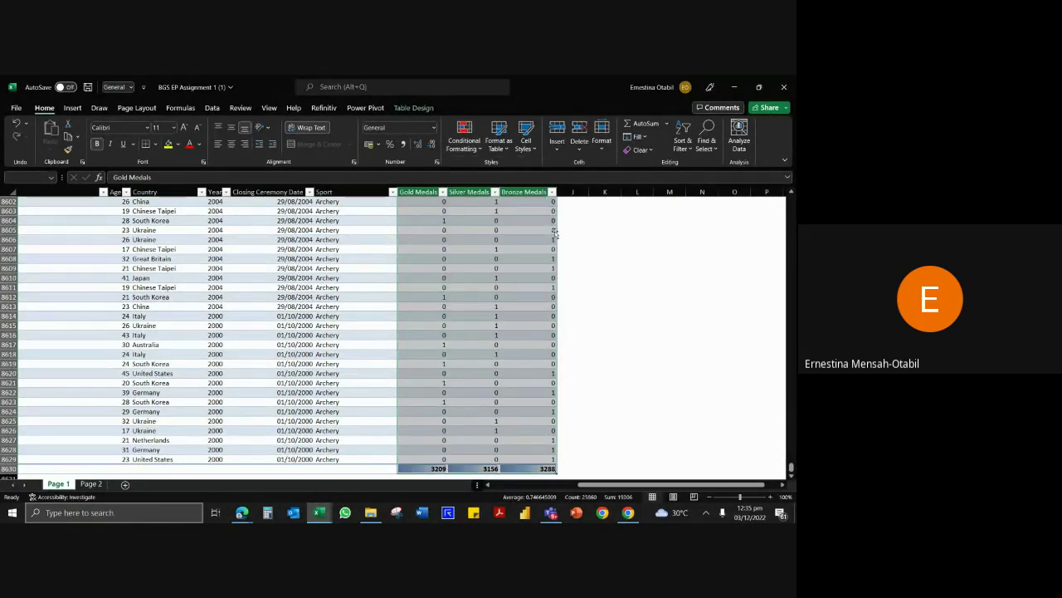
pyautogui.hotkey('ctrl', 'BackSpace')
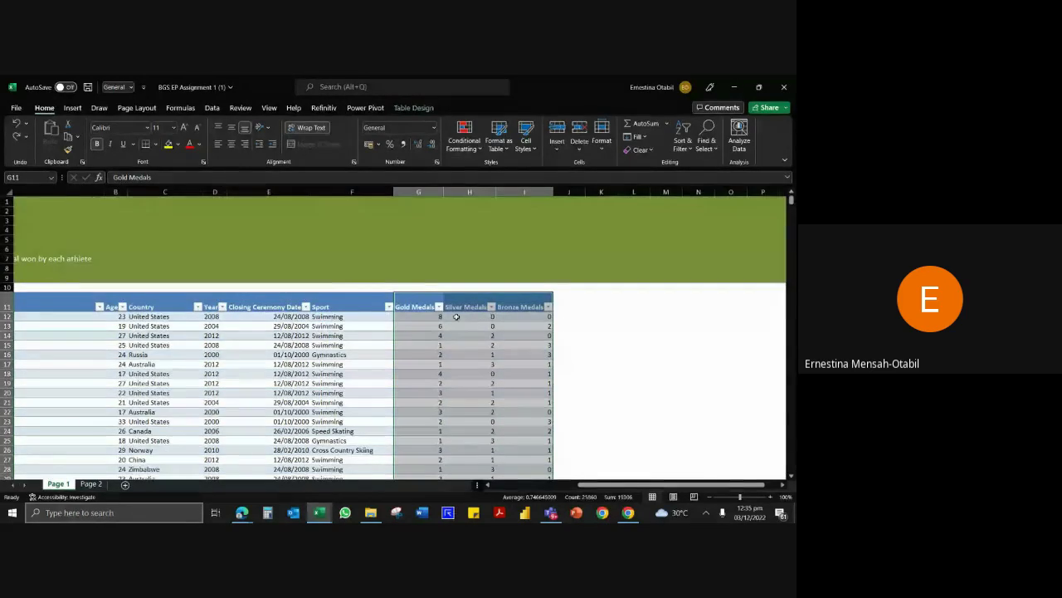
# Reapply blue data bars to the Gold, Silver and Bronze Medals data down to row 8629.
pyautogui.moveTo(429, 302); pyautogui.dragTo(531, 306)
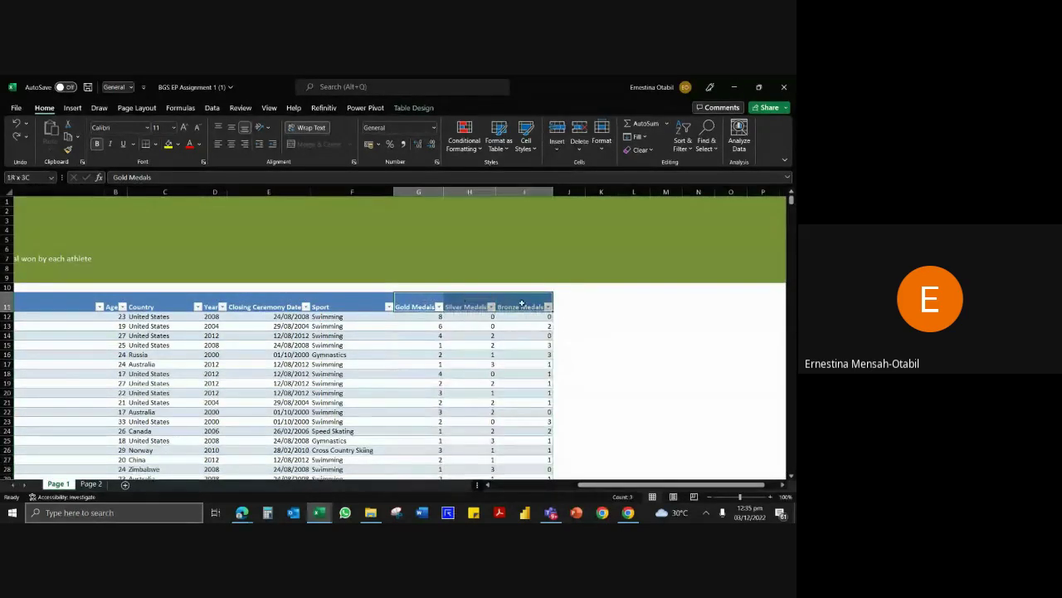
pyautogui.hotkey('ctrl', 'shift', 'Down')
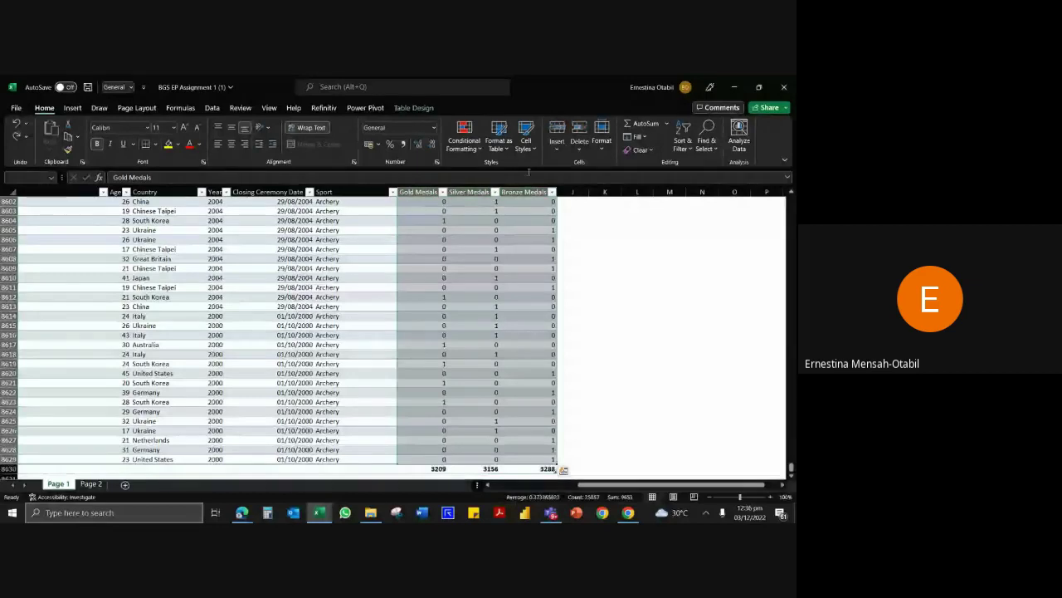
pyautogui.click(478, 149)
pyautogui.moveTo(498, 220)
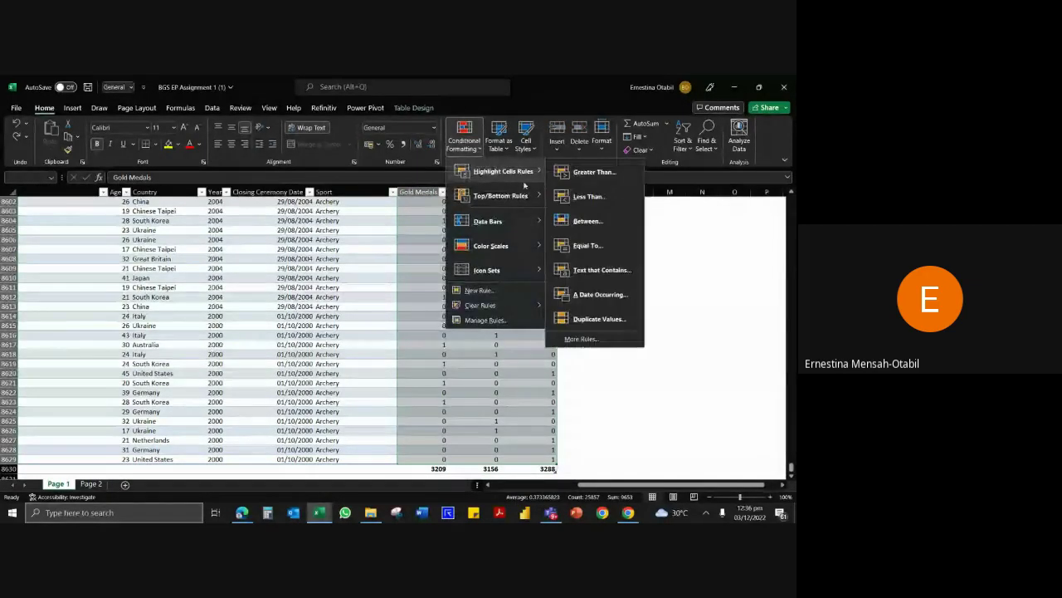
pyautogui.click(554, 232)
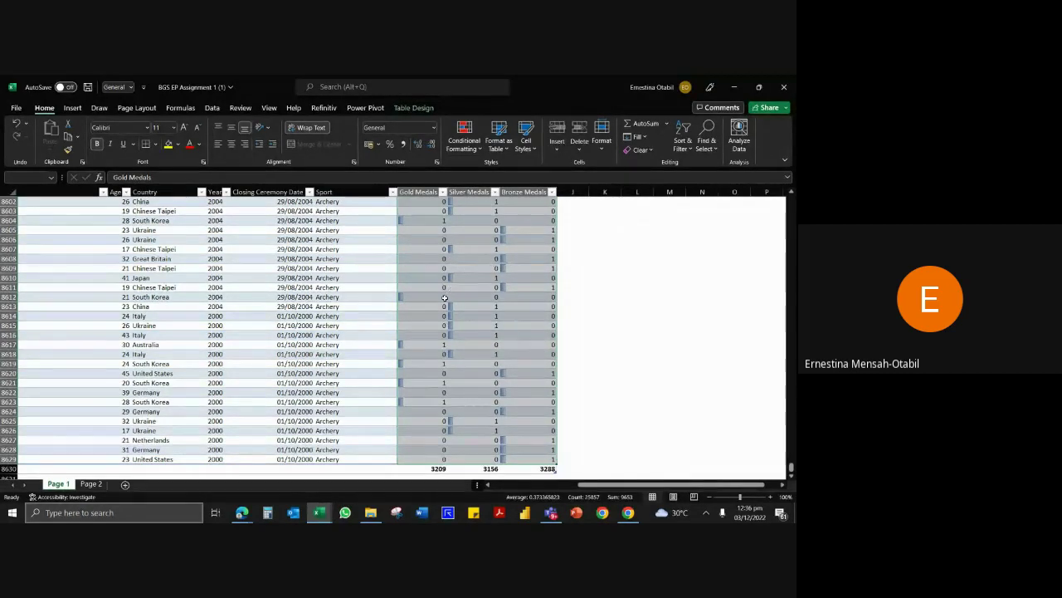
# Undo both data bar formattings with Ctrl+Z, leaving the medal values and totals plain.
pyautogui.click(432, 296)
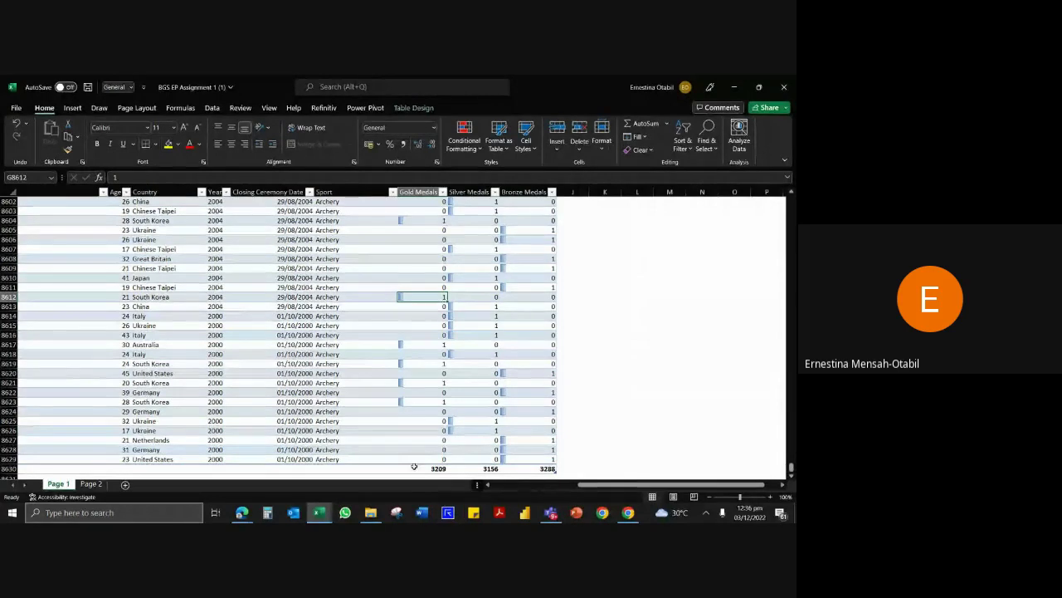
pyautogui.moveTo(427, 469); pyautogui.dragTo(552, 470)
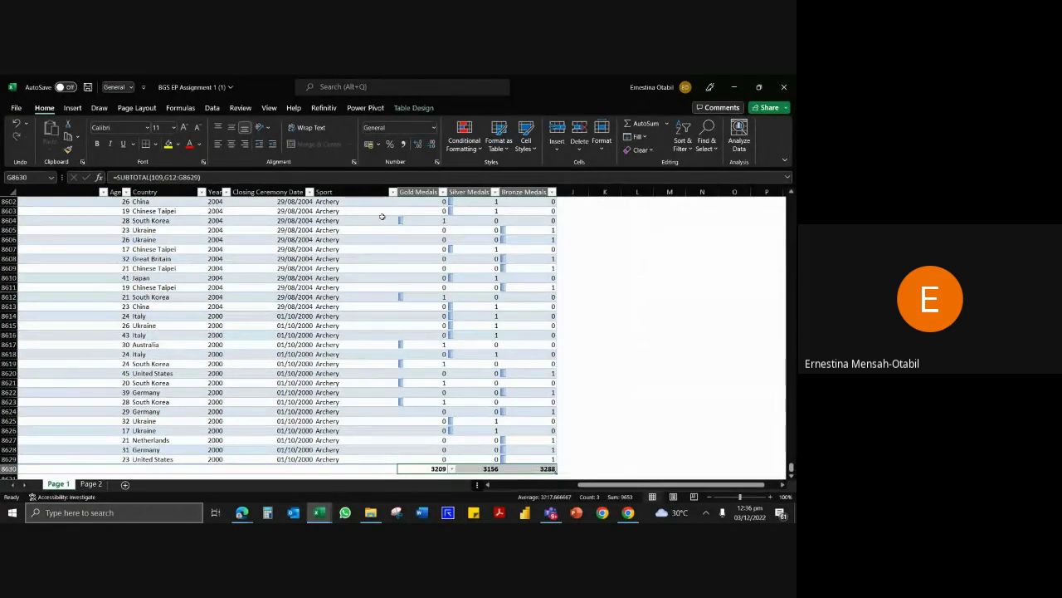
pyautogui.moveTo(414, 192); pyautogui.dragTo(467, 199)
pyautogui.hotkey('ctrl', 'z')
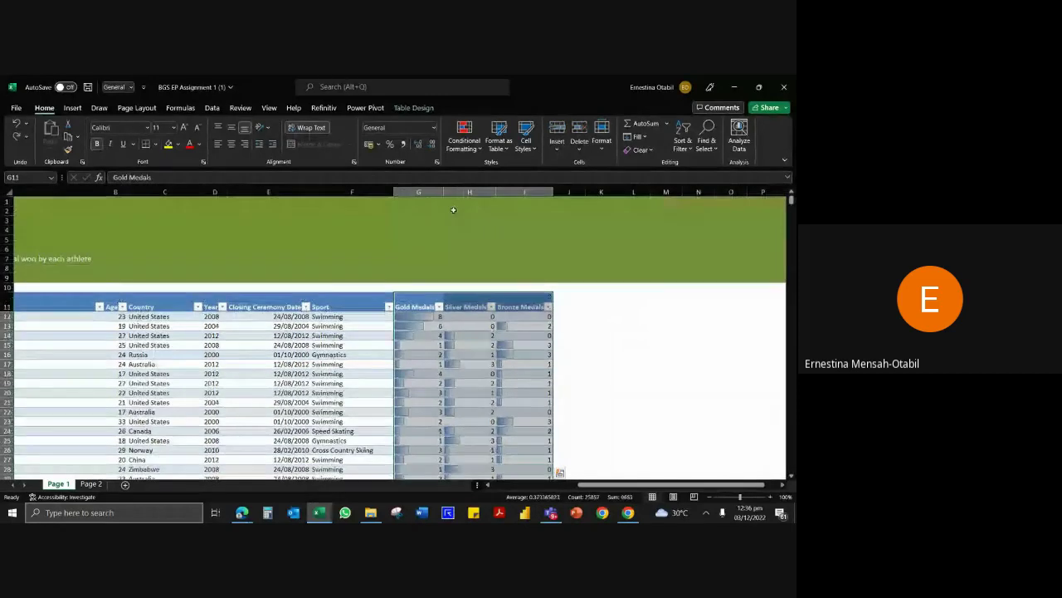
pyautogui.hotkey('ctrl', 'z')
pyautogui.click(431, 230)
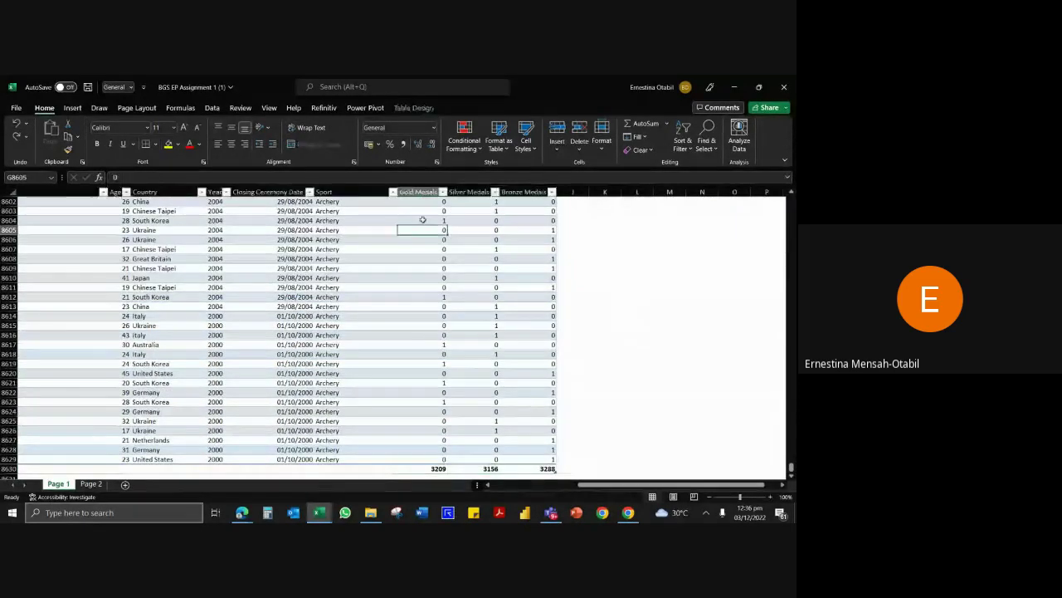
# Select the three medal columns, including the totals row, and apply blue gradient data bars.
pyautogui.hotkey('ctrl', 'Up')
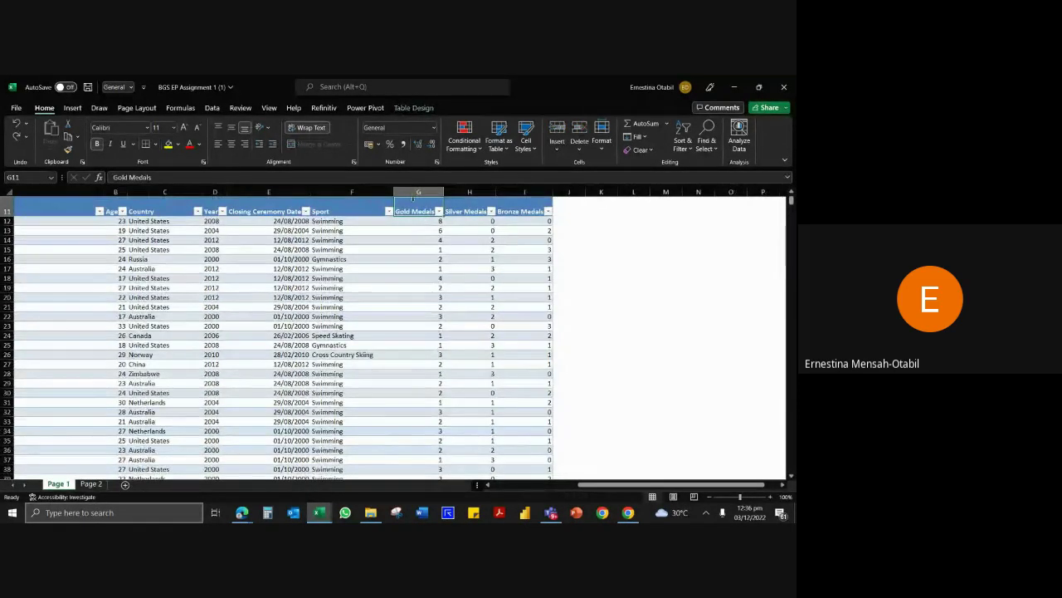
pyautogui.moveTo(415, 211); pyautogui.dragTo(525, 213)
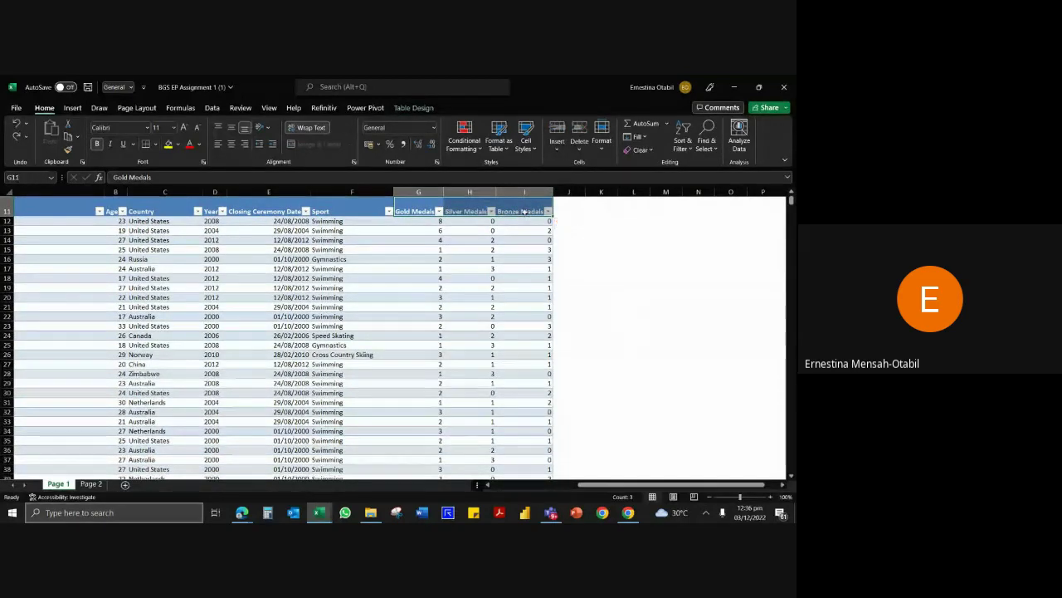
pyautogui.hotkey('ctrl', 'shift', 'Down')
pyautogui.hotkey('shift', 'Down')
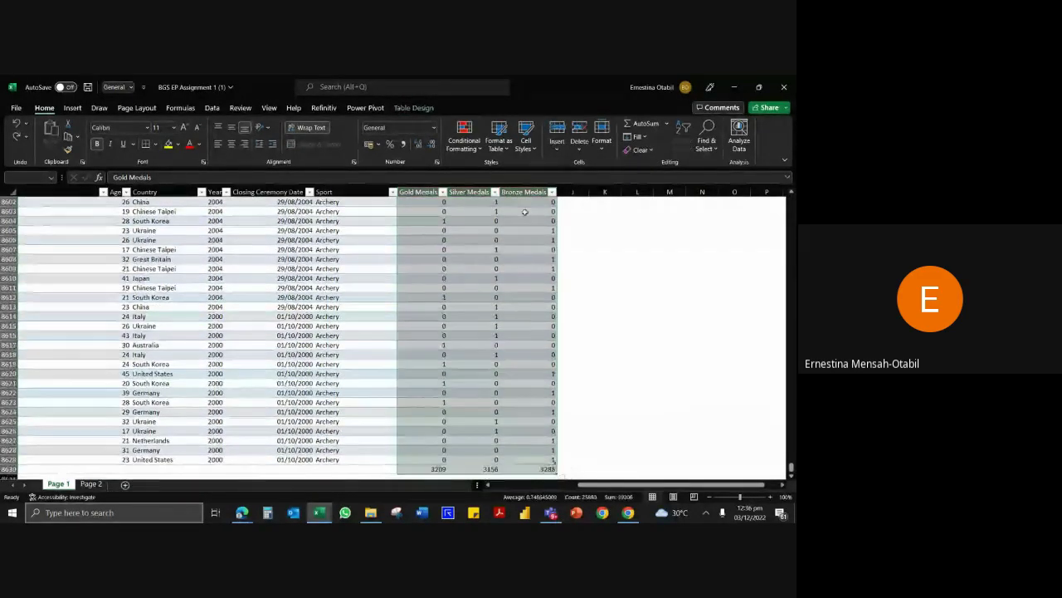
pyautogui.scroll(-2, 504, 470)
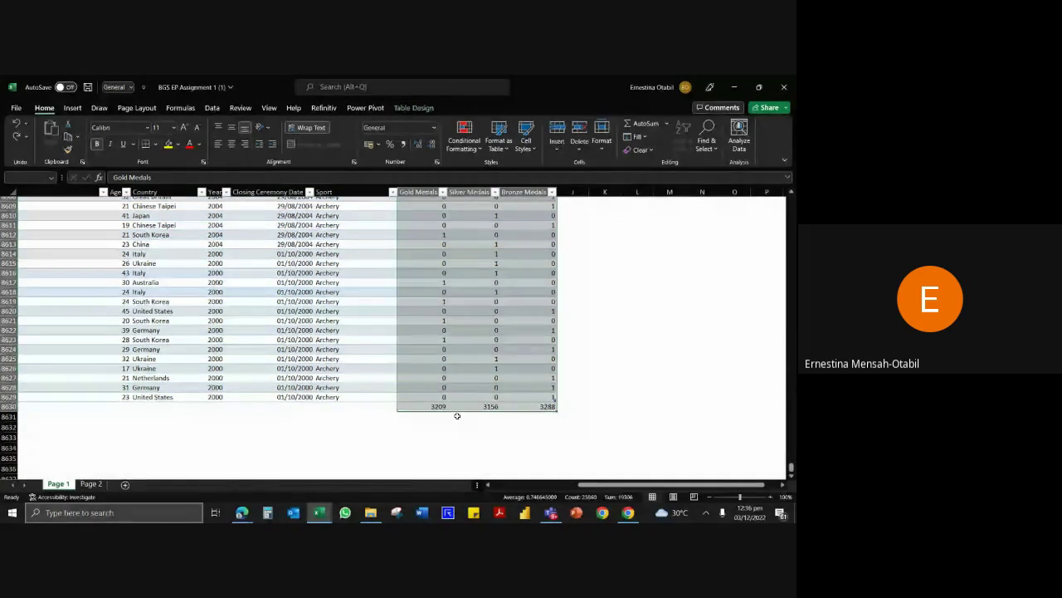
pyautogui.click(464, 135)
pyautogui.moveTo(516, 220)
pyautogui.click(561, 233)
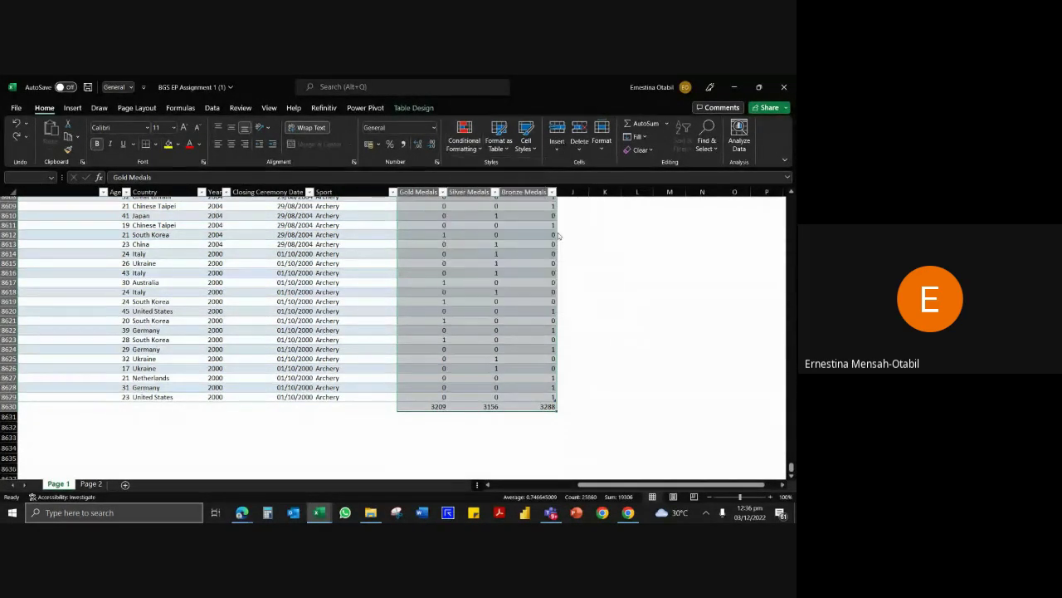
# Check the medal selection from the row 8630 totals back up to the medal headers.
pyautogui.moveTo(486, 336); pyautogui.dragTo(548, 407)
pyautogui.click(424, 433)
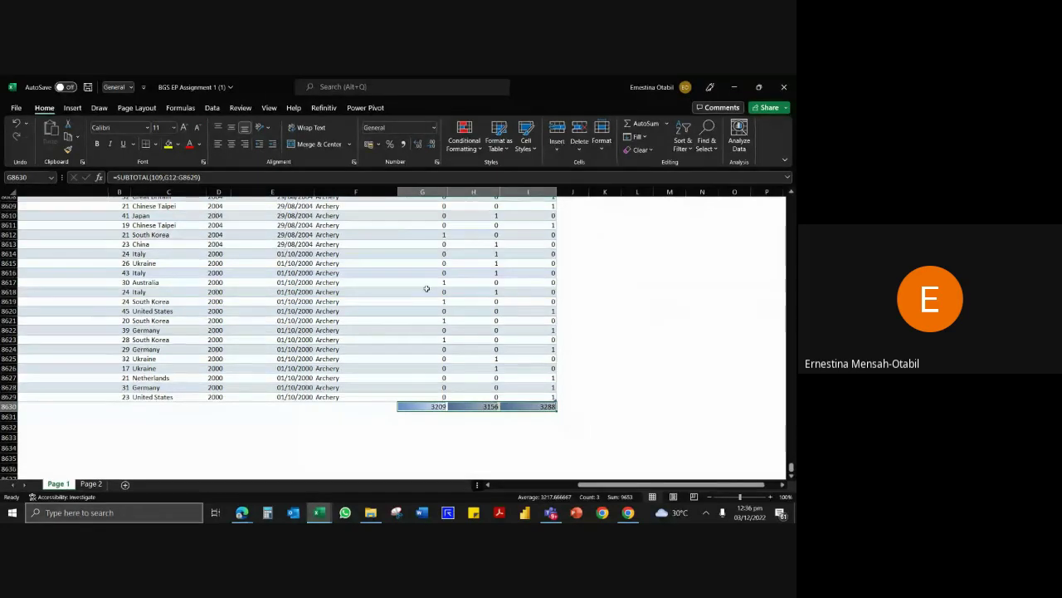
pyautogui.scroll(3, 423, 273)
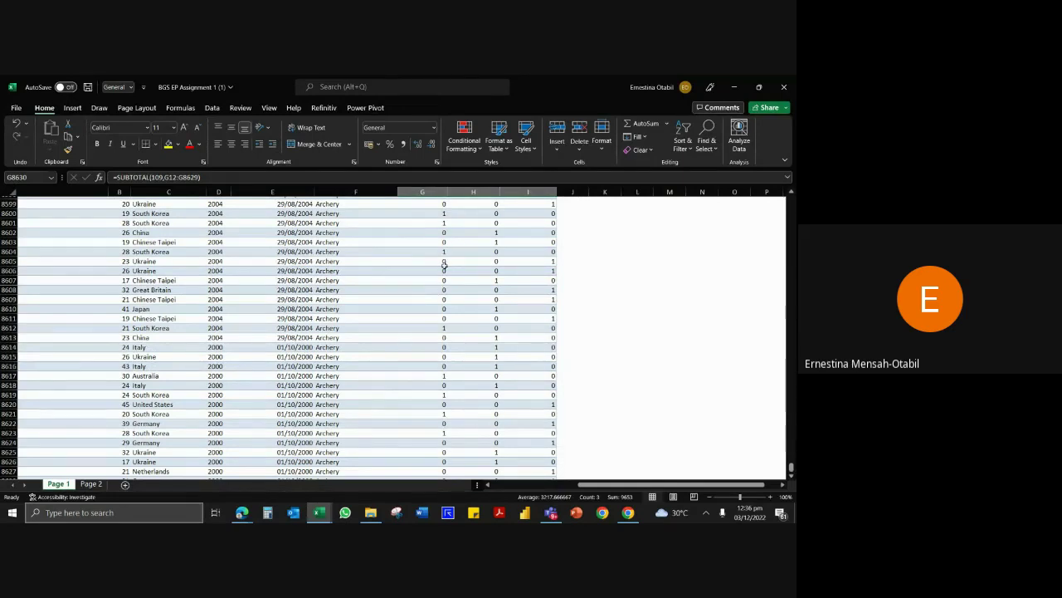
pyautogui.scroll(-4, 444, 264)
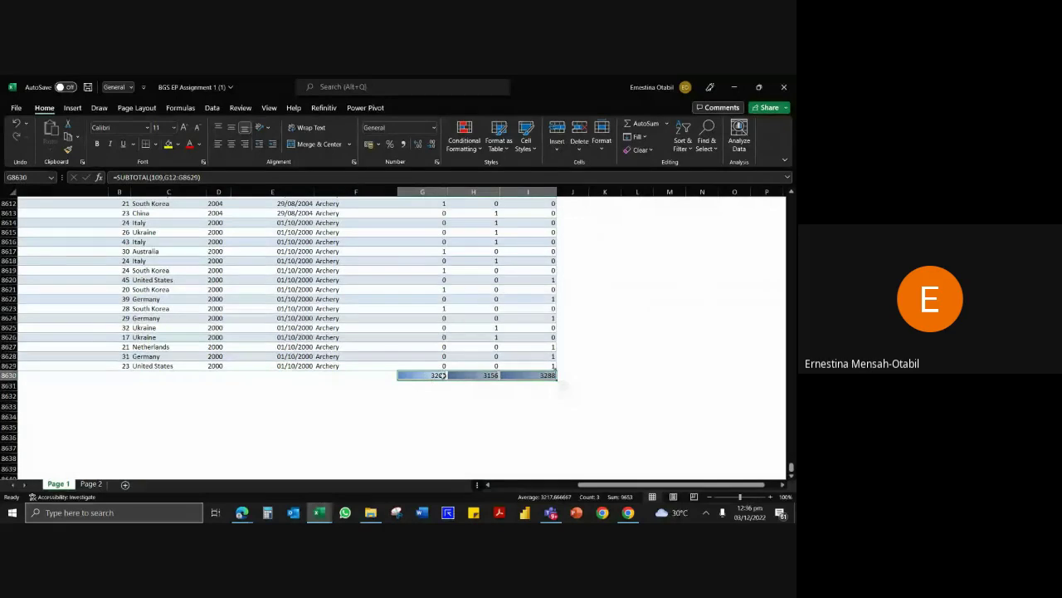
pyautogui.hotkey('ctrl', 'shift', 'Up')
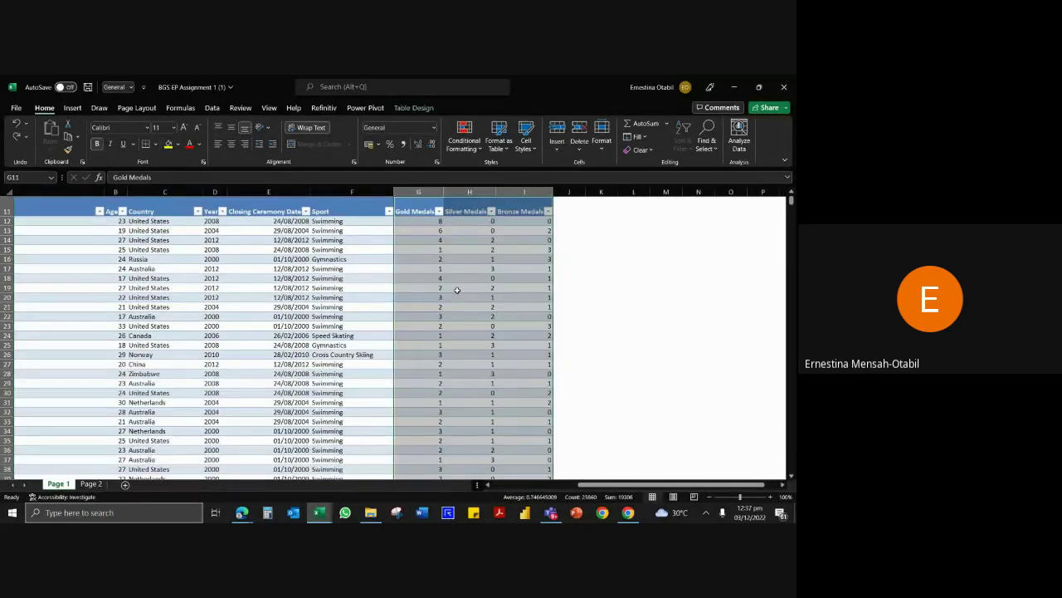
pyautogui.click(429, 297)
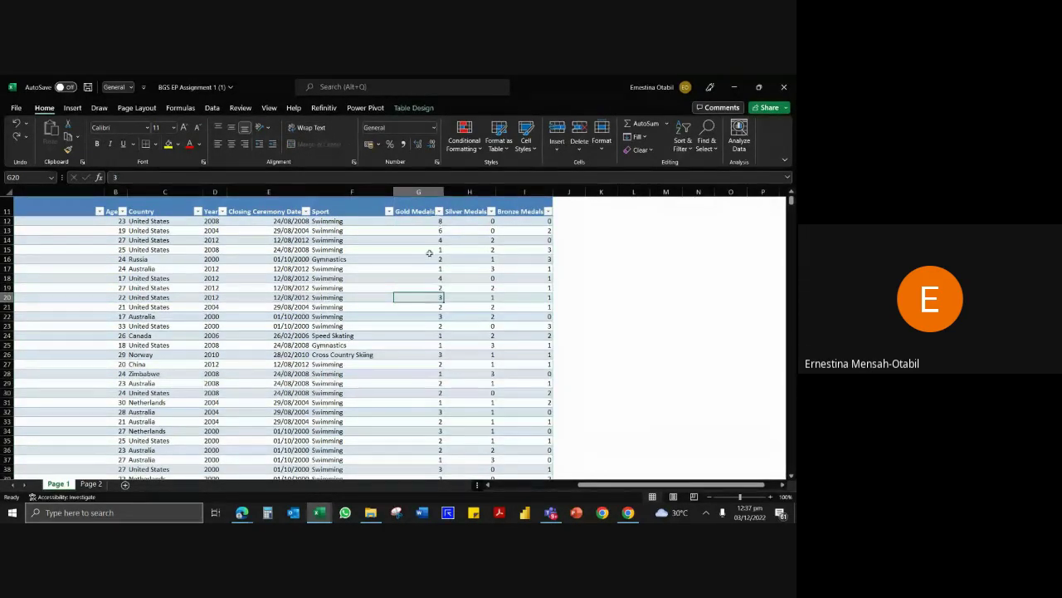
pyautogui.hotkey('ctrl', 'Down')
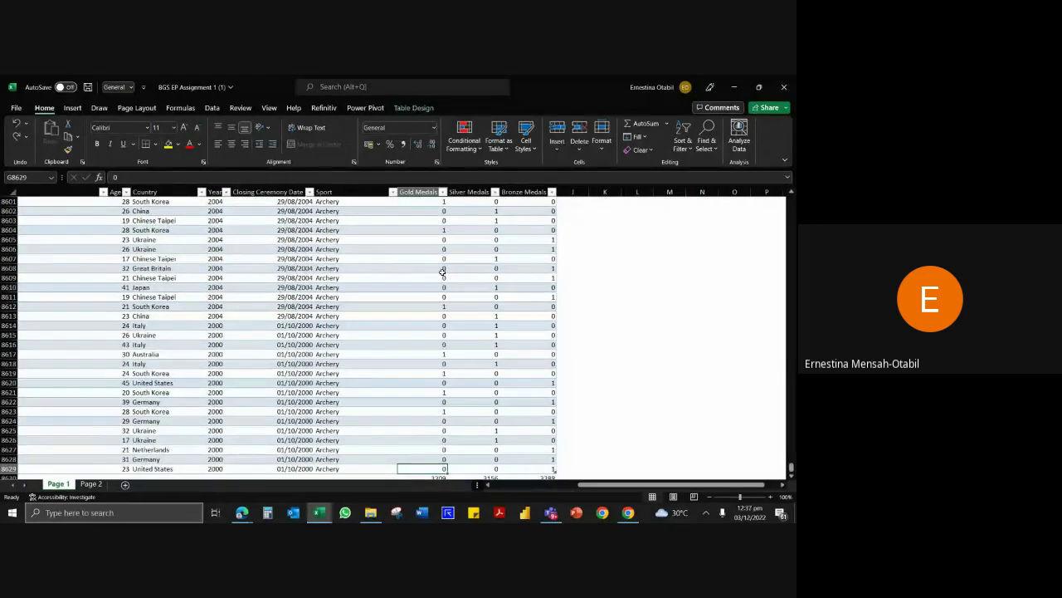
pyautogui.hotkey('ctrl', 'Up')
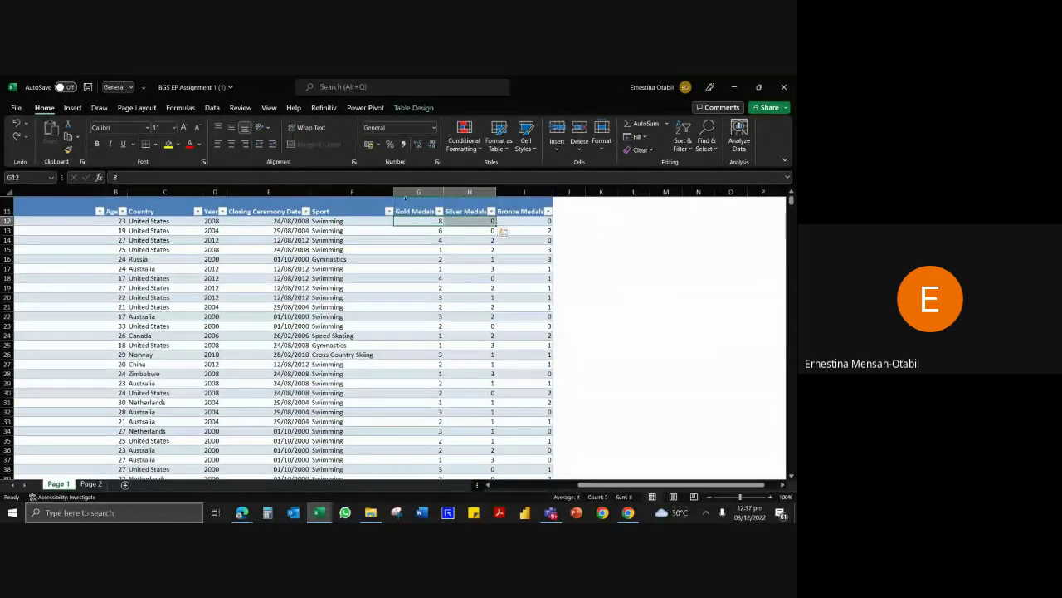
pyautogui.click(445, 201)
pyautogui.moveTo(445, 201); pyautogui.dragTo(501, 199)
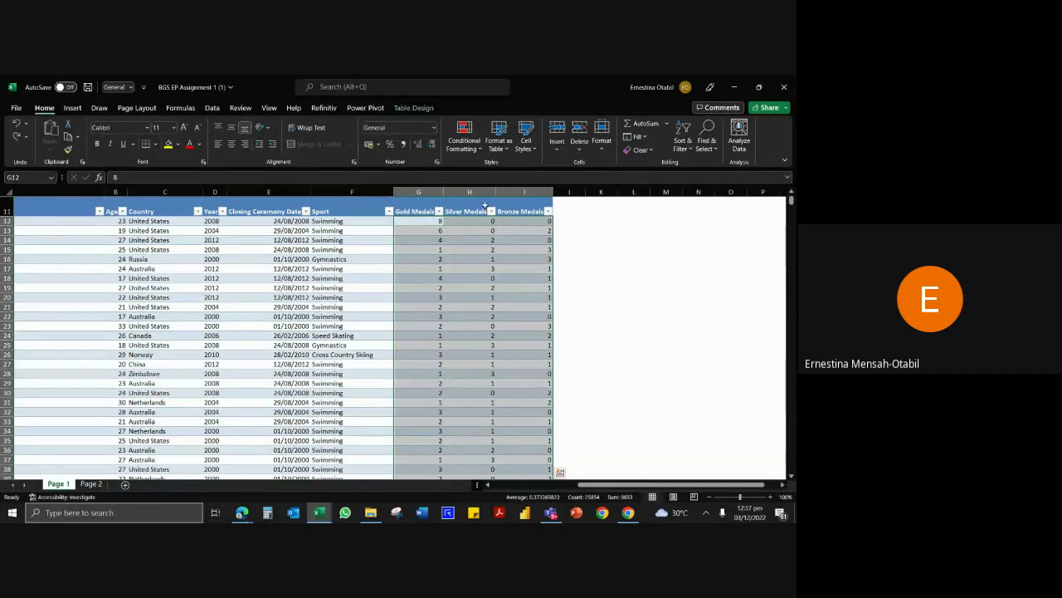
pyautogui.click(423, 249)
# Apply blue gradient data bars to Gold, Silver and Bronze Medals, stopping at the last data row.
pyautogui.click(423, 207)
pyautogui.moveTo(422, 207); pyautogui.dragTo(512, 207)
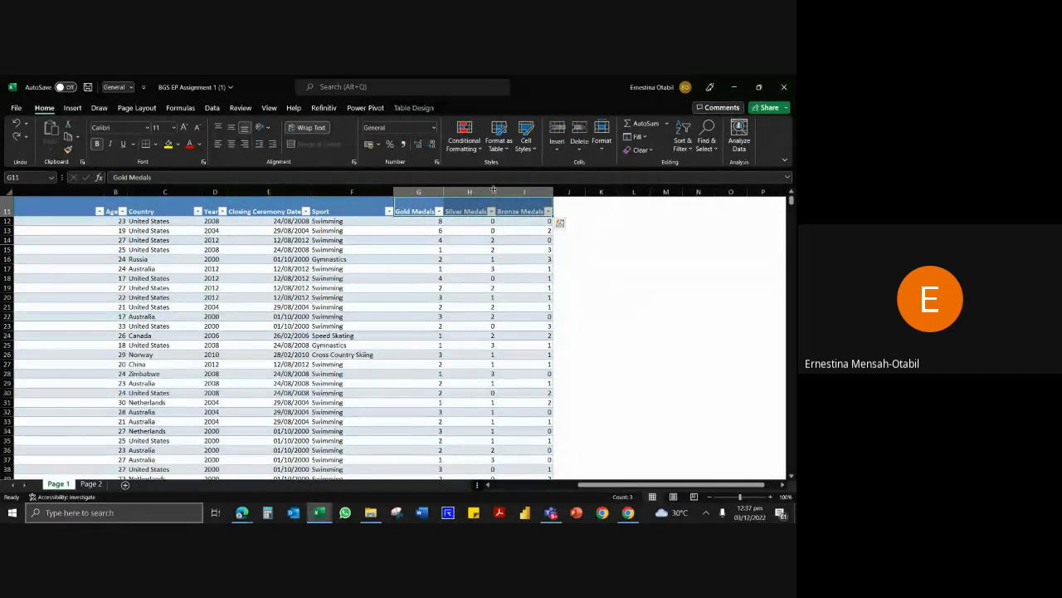
pyautogui.hotkey('ctrl', 'shift', 'Down')
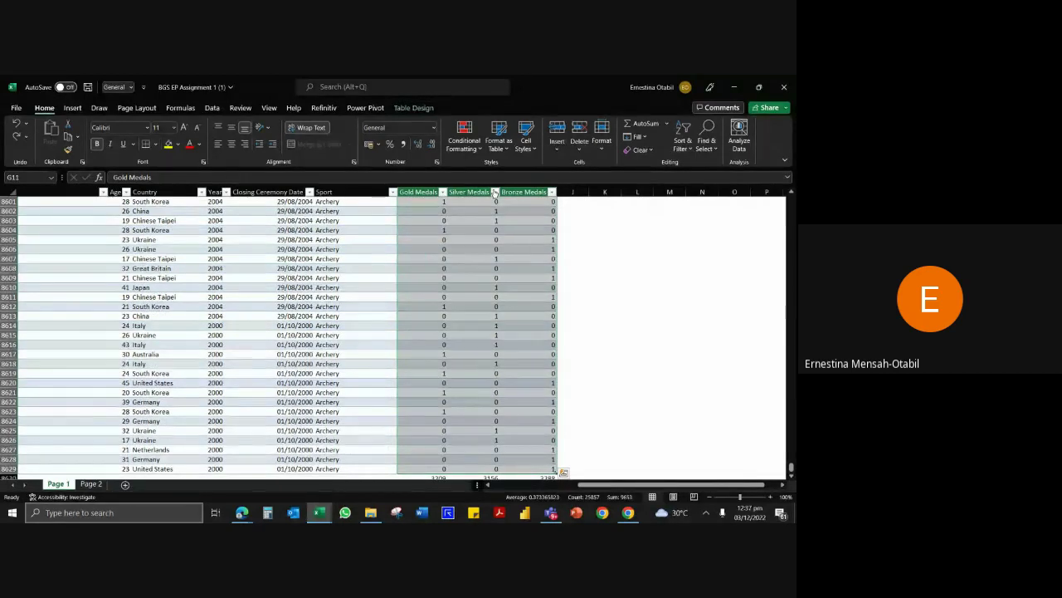
pyautogui.click(479, 147)
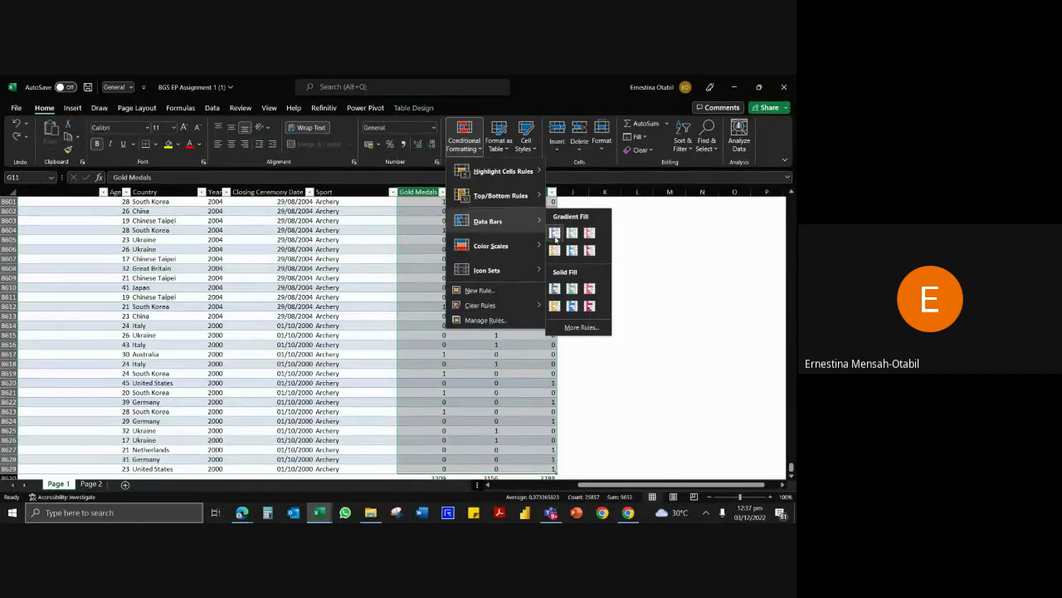
pyautogui.click(554, 234)
pyautogui.click(457, 248)
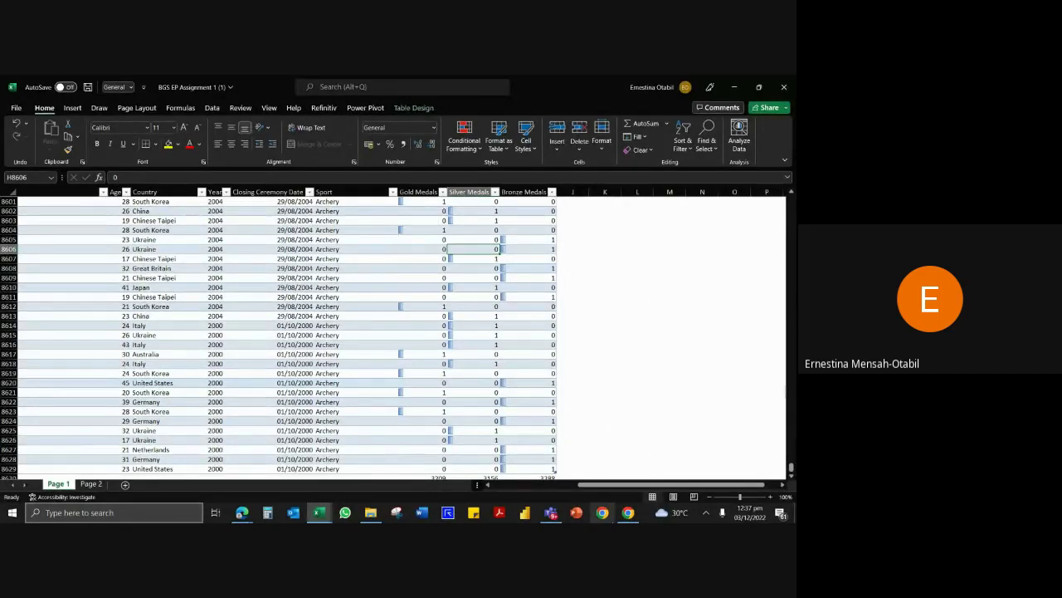
pyautogui.moveTo(585, 485); pyautogui.dragTo(497, 485)
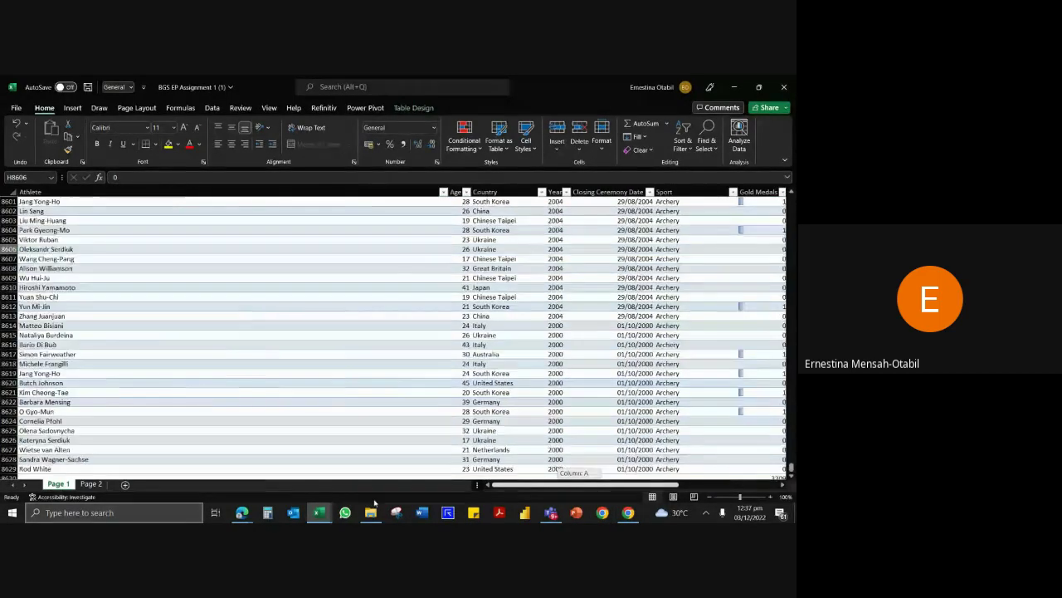
pyautogui.click(79, 268)
pyautogui.hotkey('ctrl', 'Up')
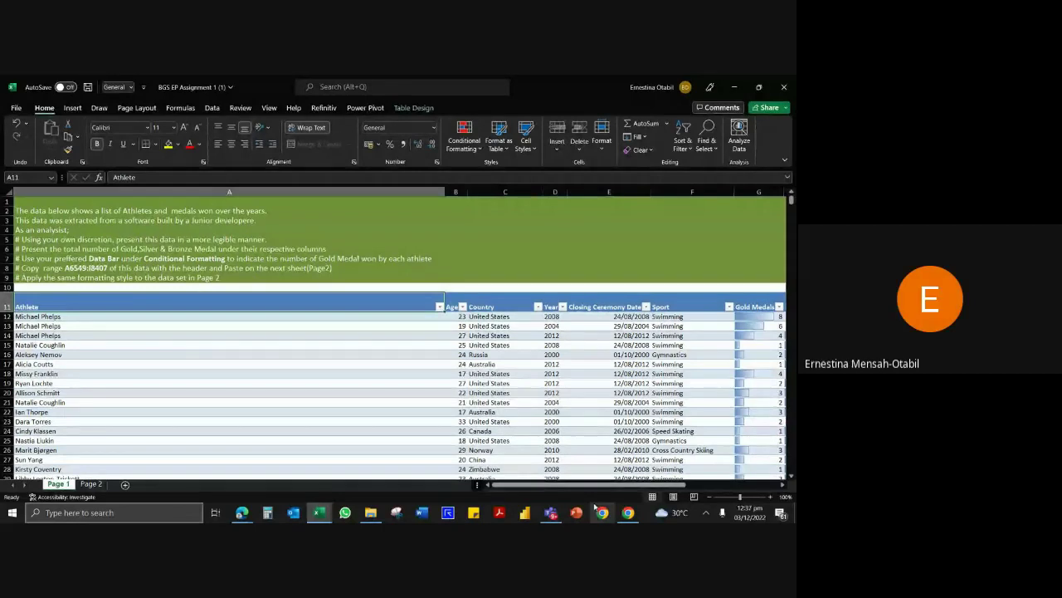
# Undo the data bars on the three medal columns.
pyautogui.moveTo(593, 487); pyautogui.dragTo(649, 488)
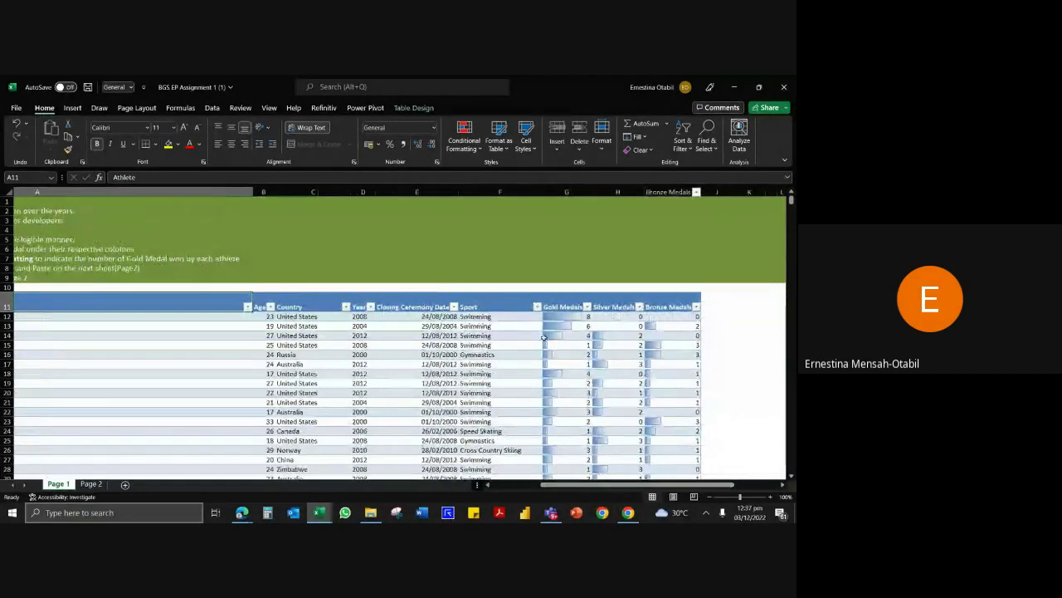
pyautogui.click(578, 353)
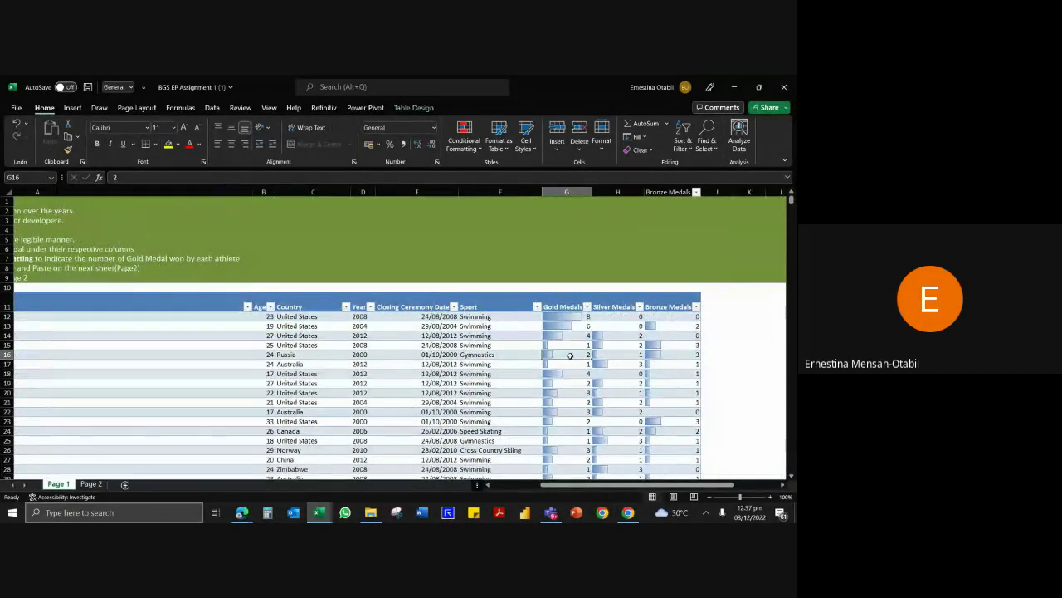
pyautogui.hotkey('ctrl', 'z')
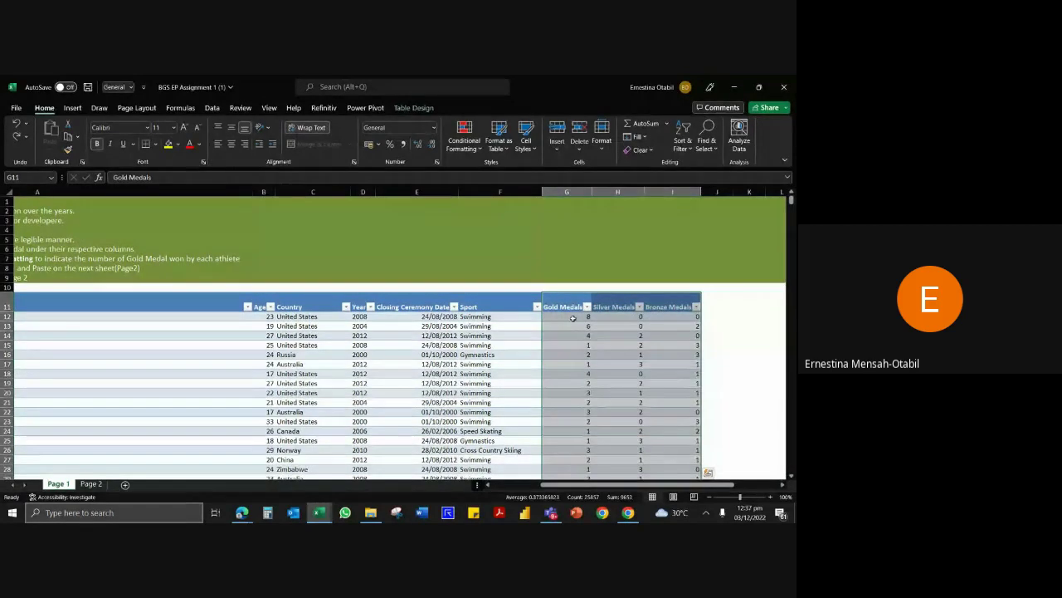
# Apply blue gradient data bars to the Gold Medals column only, from G11 to the last row.
pyautogui.click(573, 323)
pyautogui.click(571, 302)
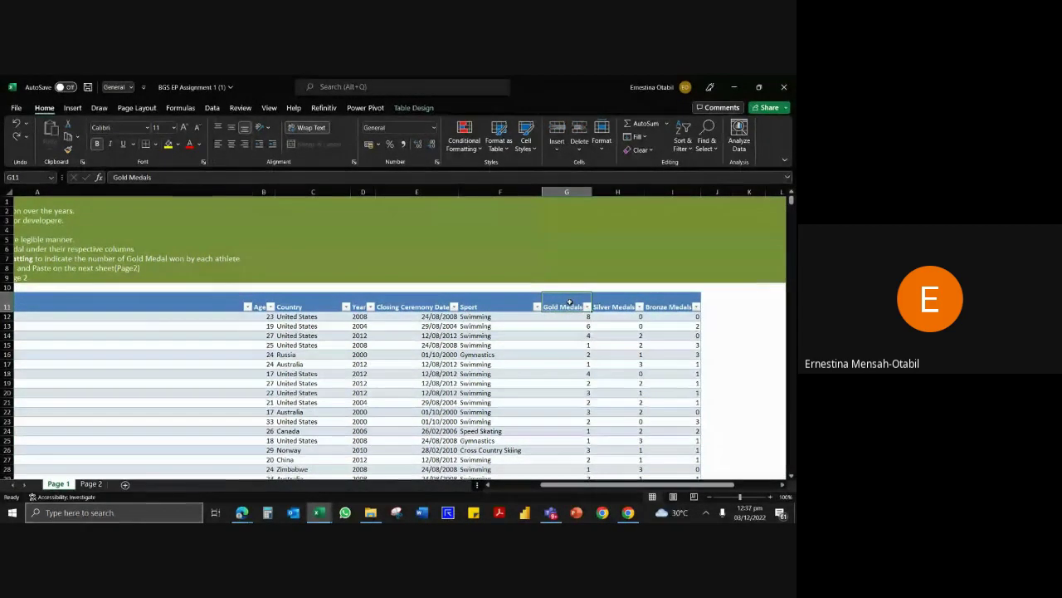
pyautogui.hotkey('ctrl', 'shift', 'Down')
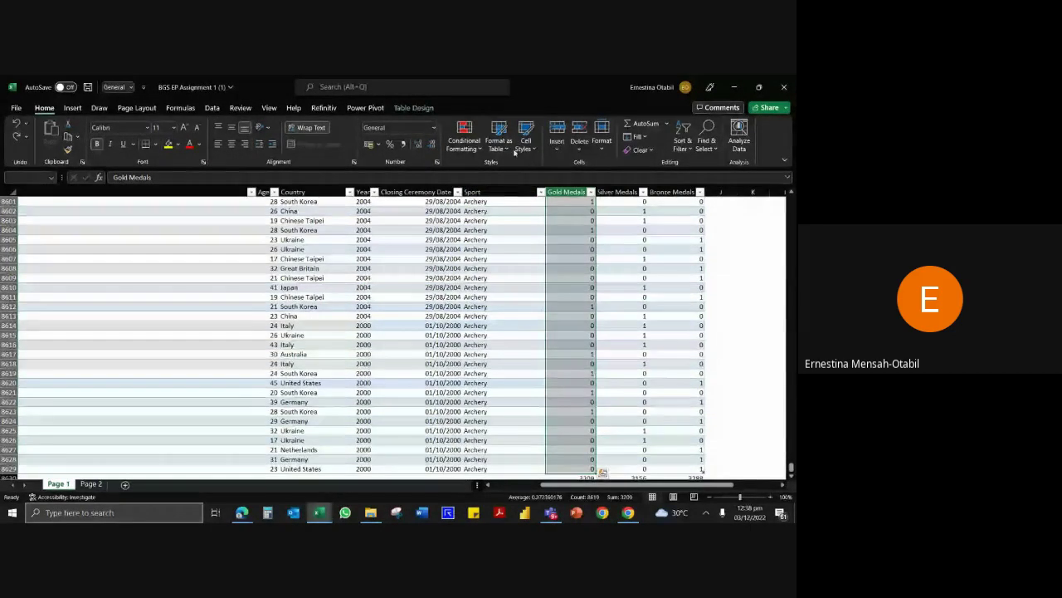
pyautogui.click(480, 154)
pyautogui.moveTo(539, 221)
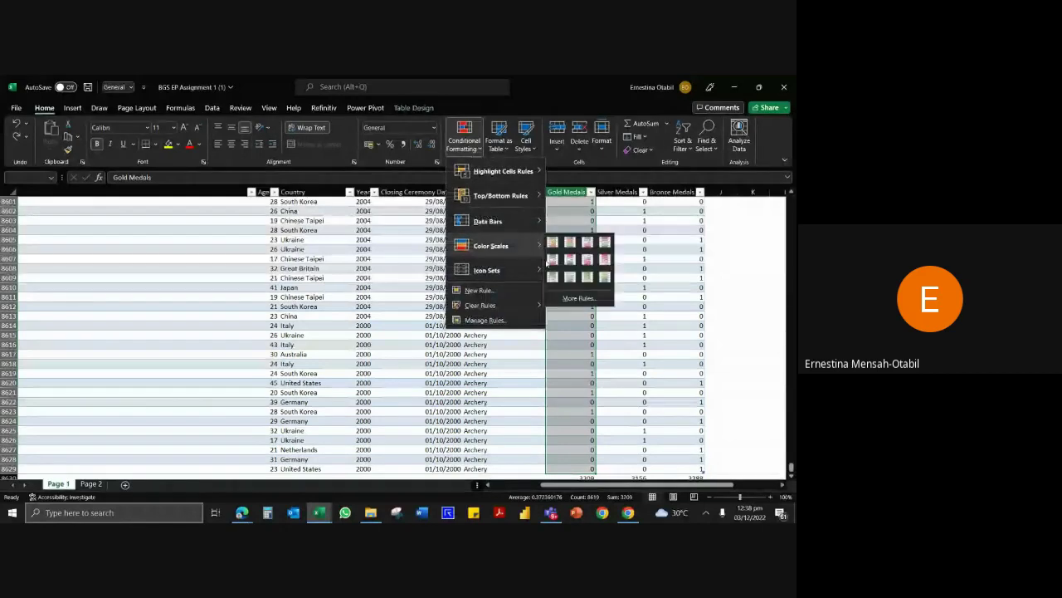
pyautogui.click(554, 232)
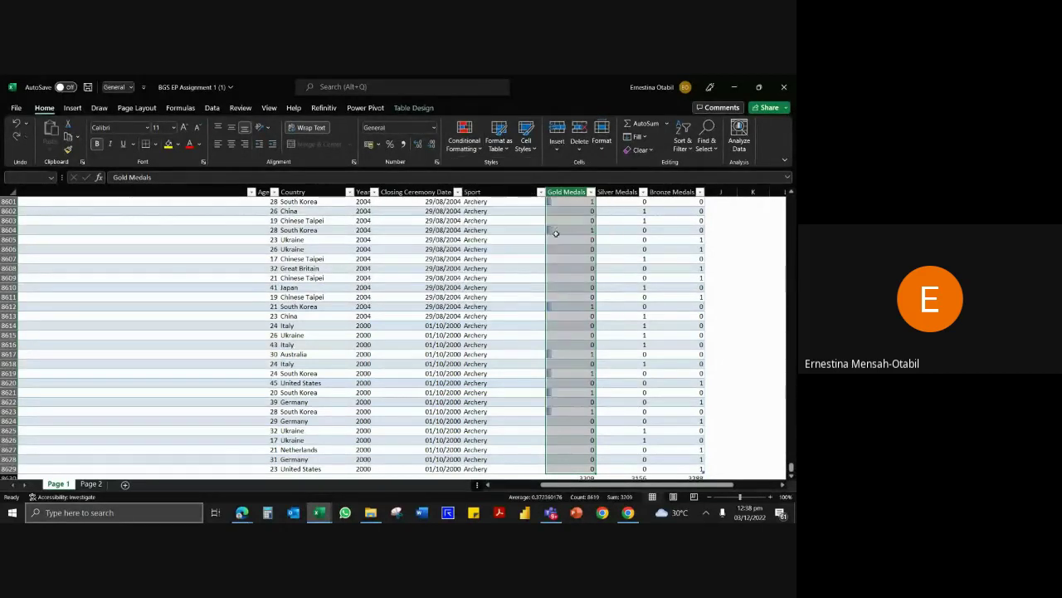
pyautogui.click(546, 264)
pyautogui.hotkey('ctrl', 'Up')
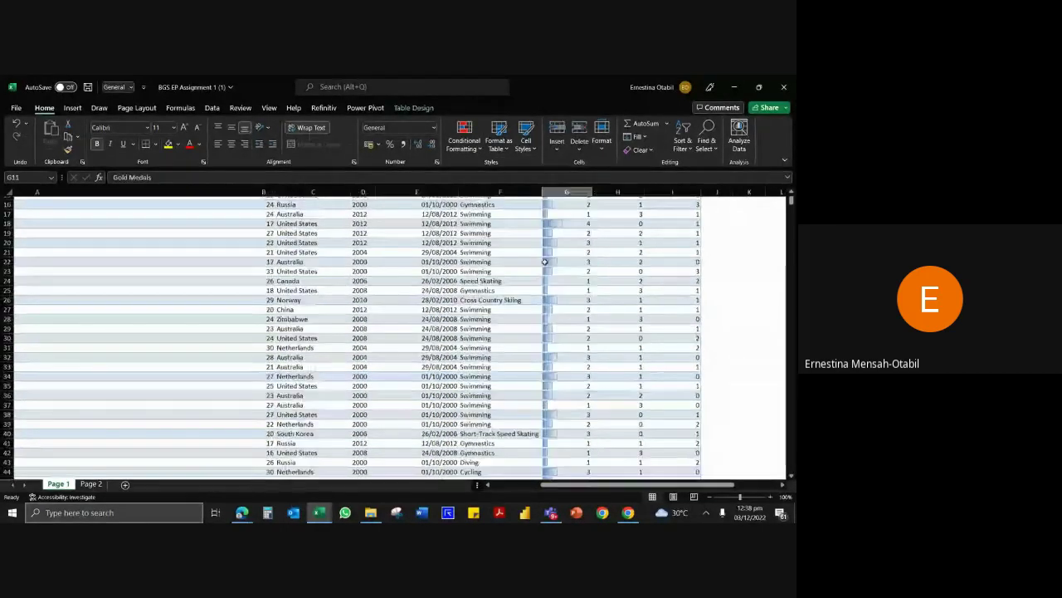
pyautogui.click(143, 244)
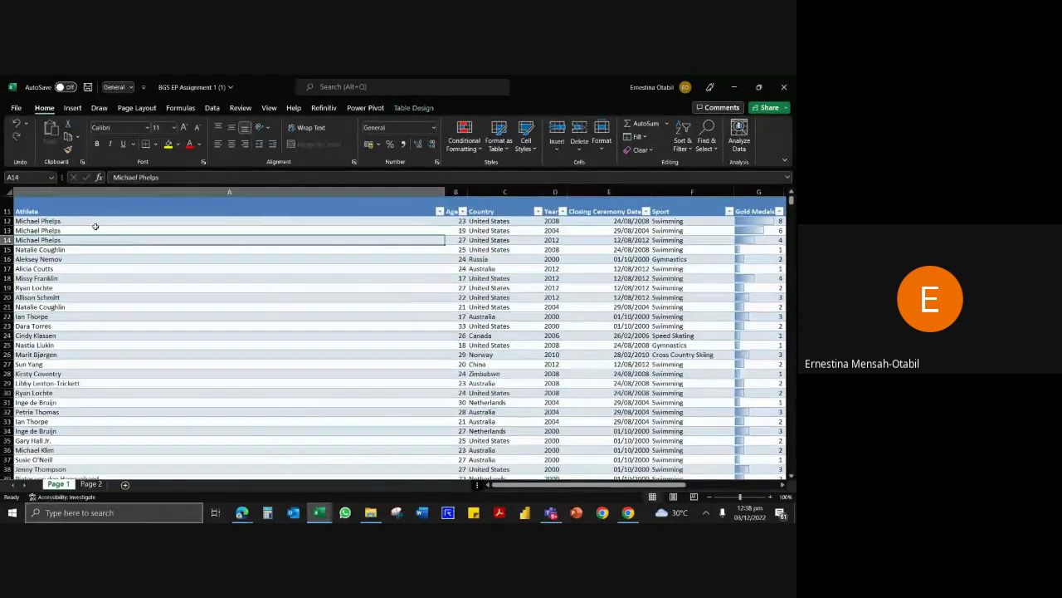
pyautogui.scroll(3, 97, 224)
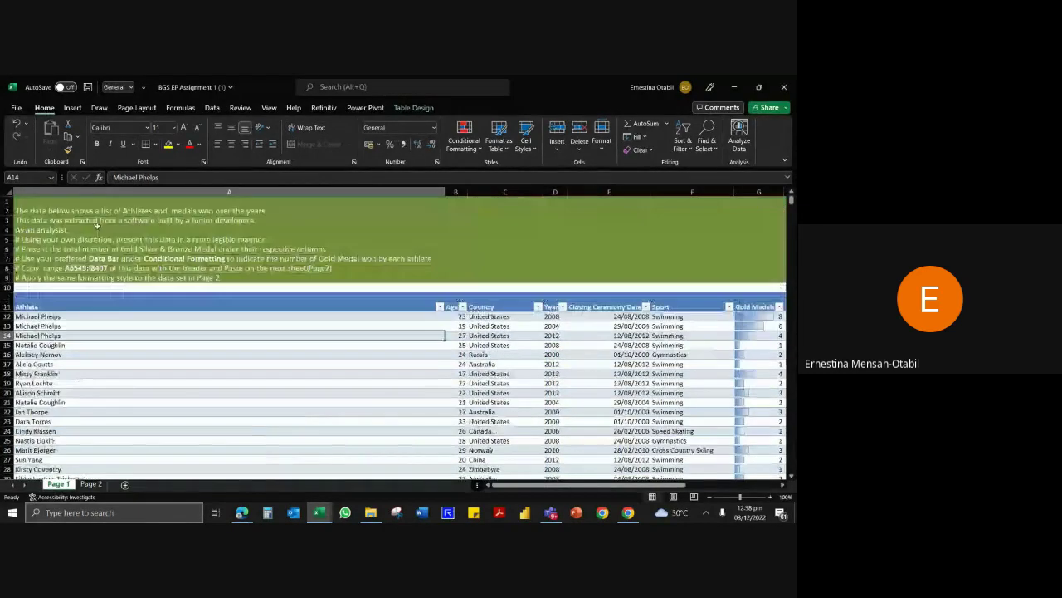
pyautogui.click(34, 259)
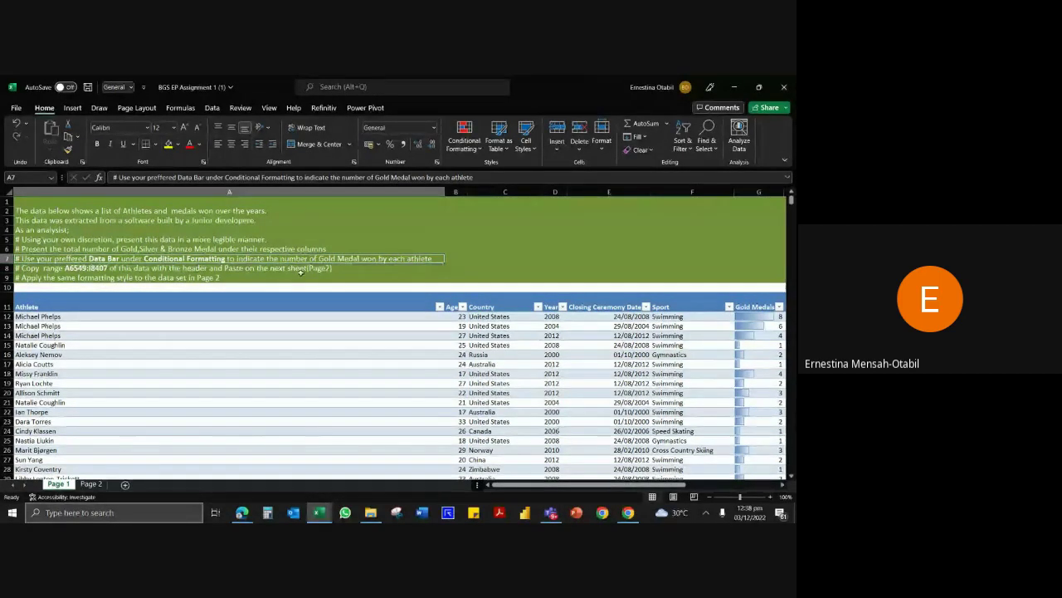
pyautogui.click(81, 268)
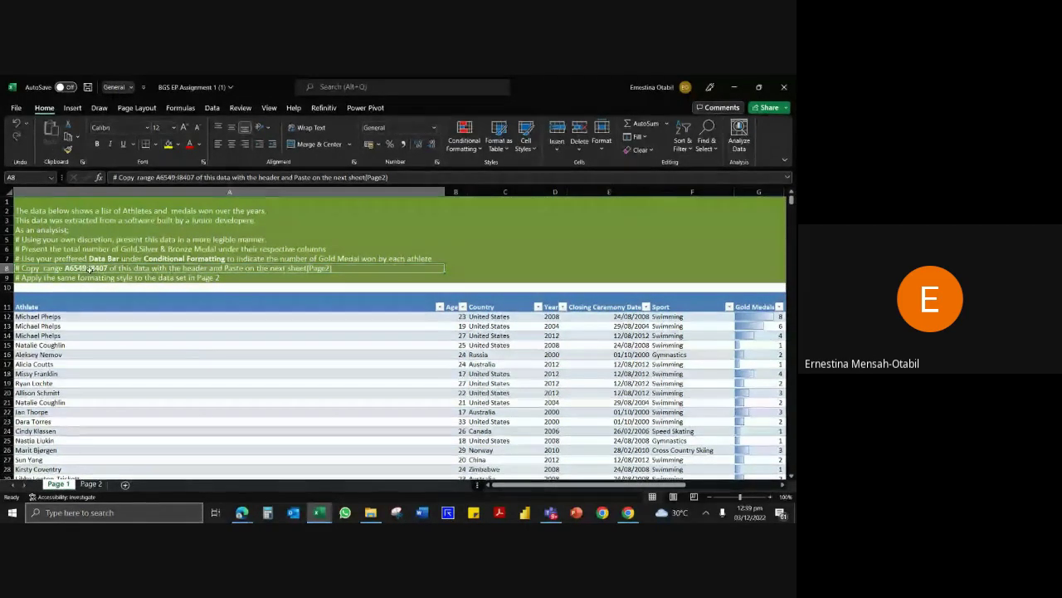
pyautogui.click(100, 335)
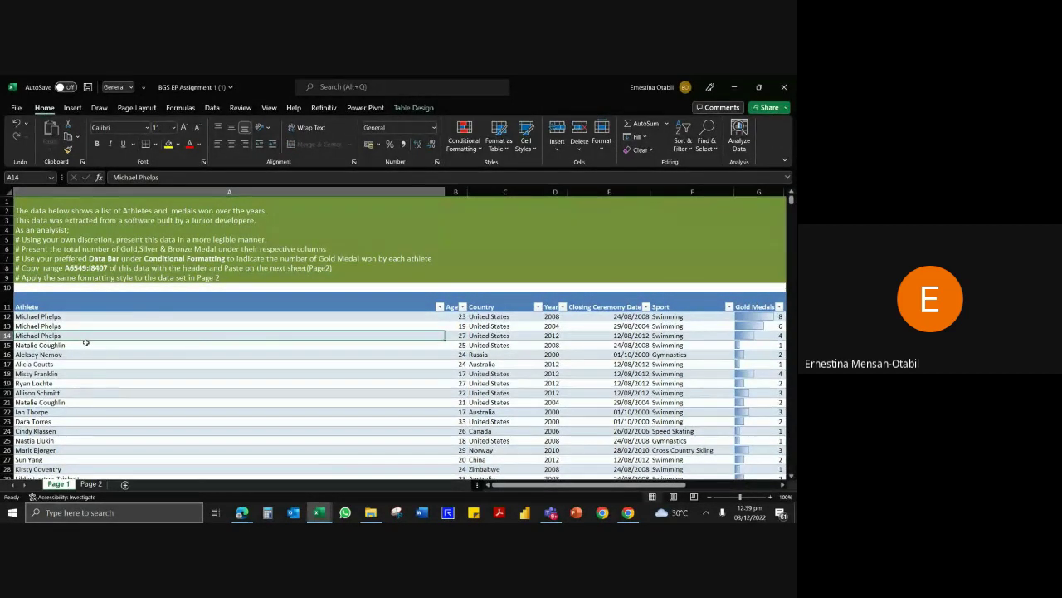
pyautogui.scroll(-5, 94, 339)
pyautogui.scroll(4, 134, 321)
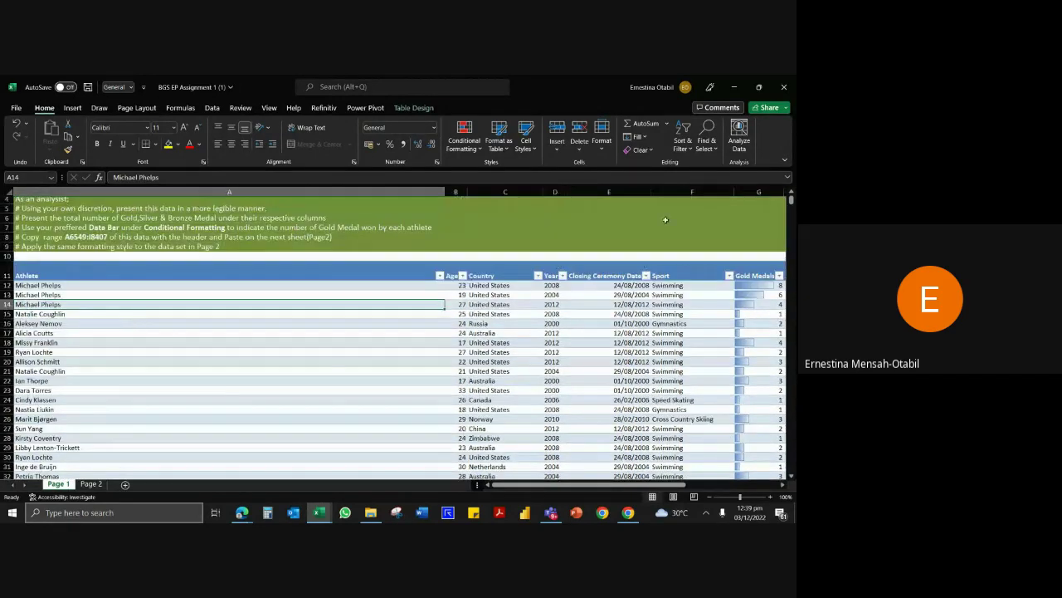
pyautogui.moveTo(792, 200)
pyautogui.mouseDown()
pyautogui.moveTo(792, 243)
pyautogui.moveTo(792, 197)
pyautogui.mouseUp()
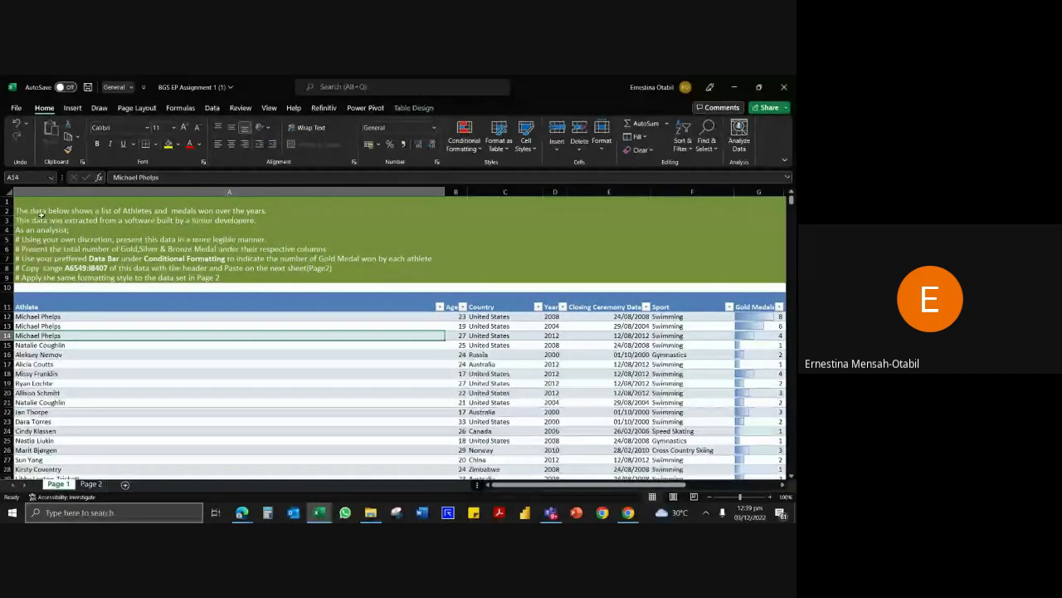
pyautogui.click(24, 176)
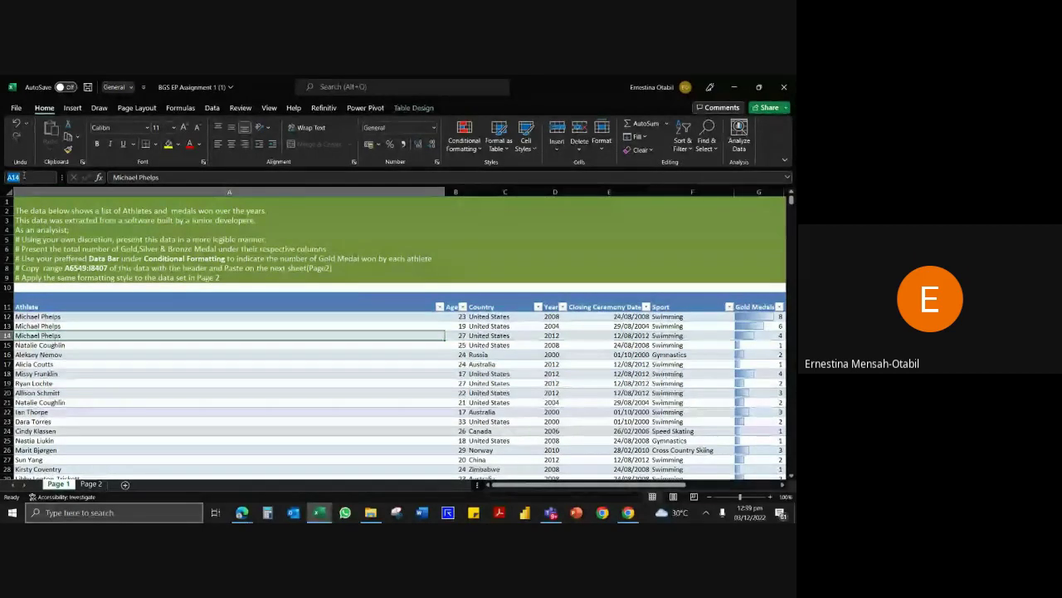
pyautogui.click(30, 176)
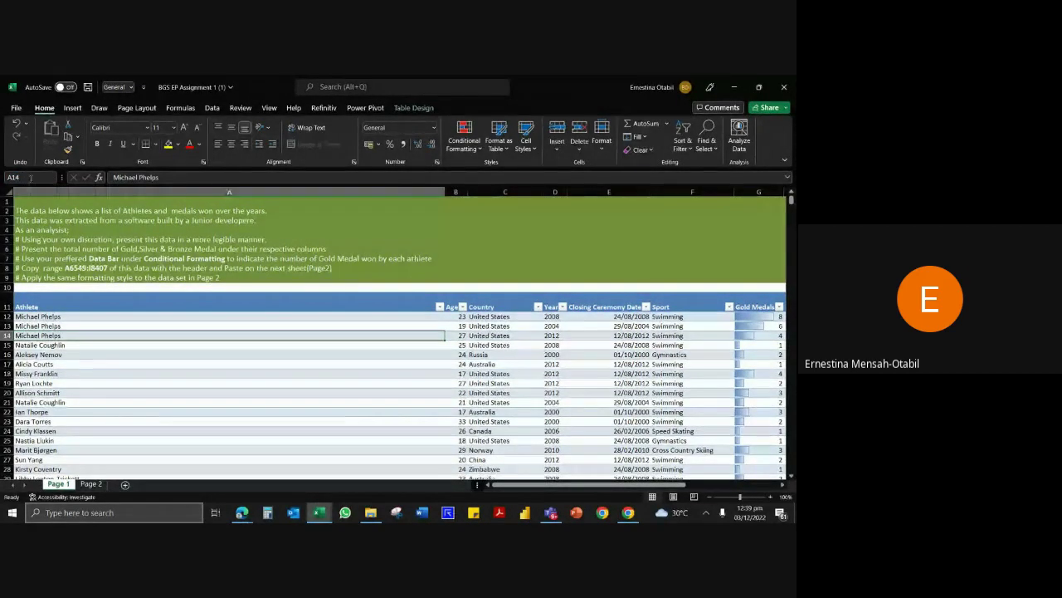
pyautogui.click(85, 355)
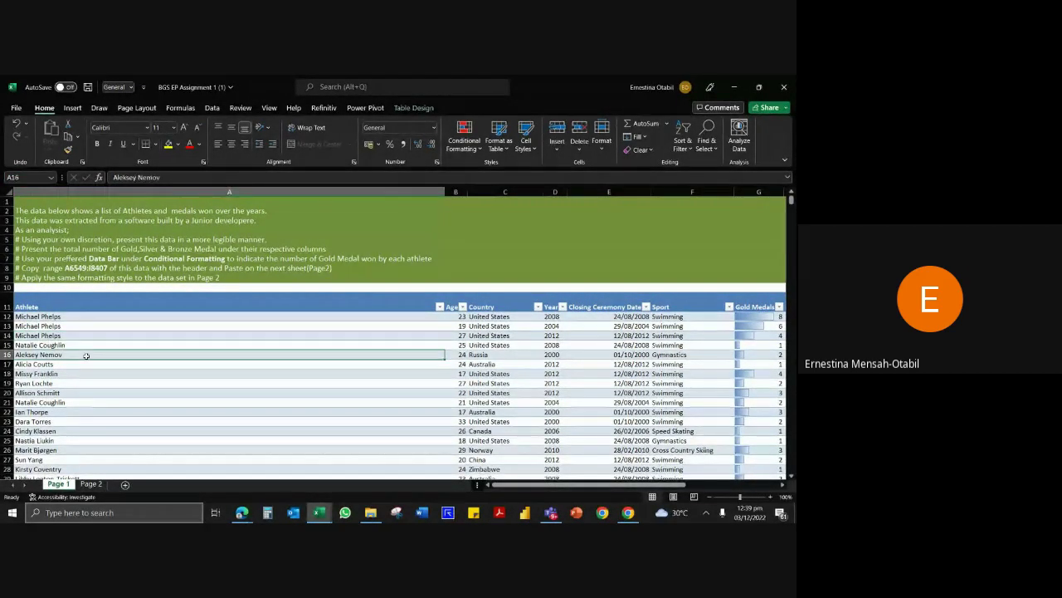
pyautogui.click(61, 326)
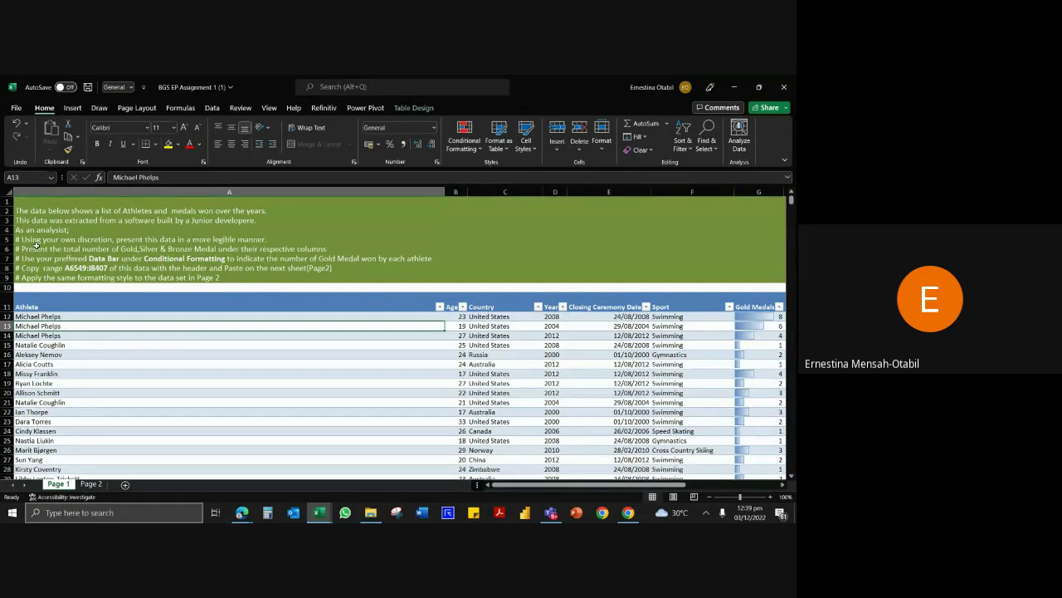
pyautogui.click(20, 178)
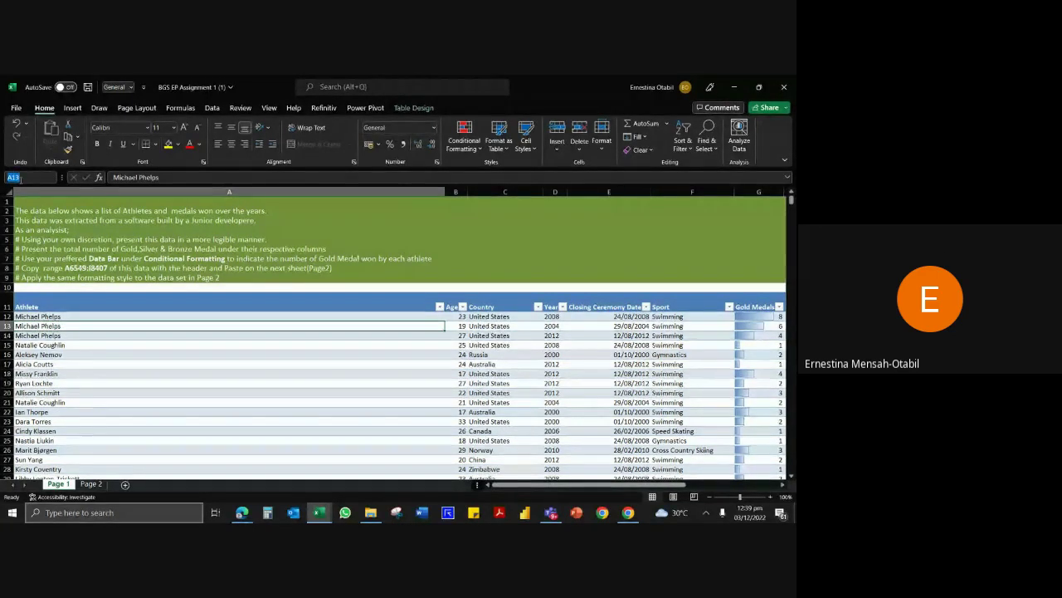
pyautogui.click(496, 344)
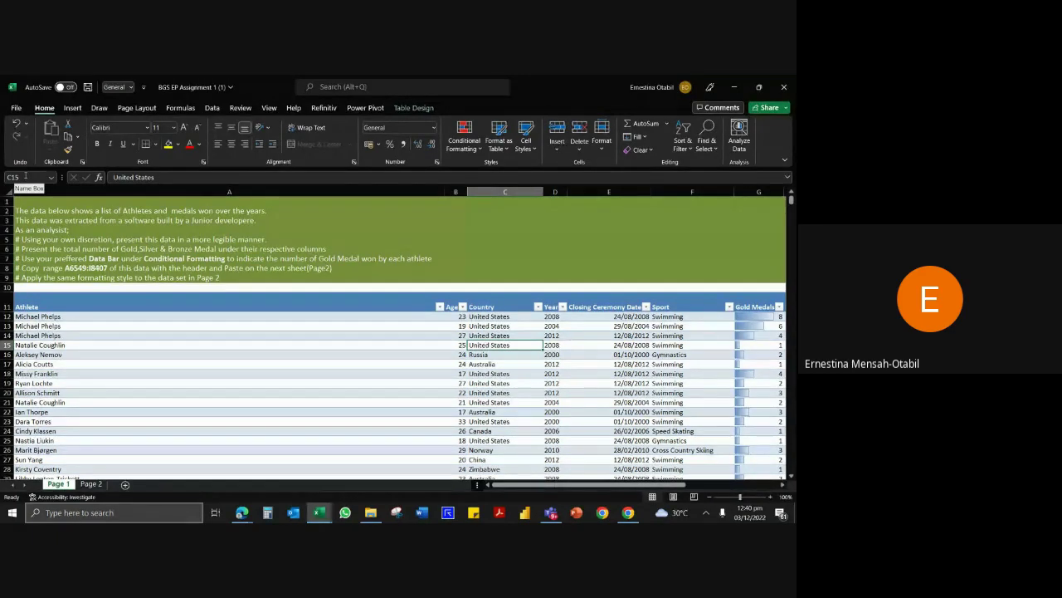
pyautogui.click(571, 357)
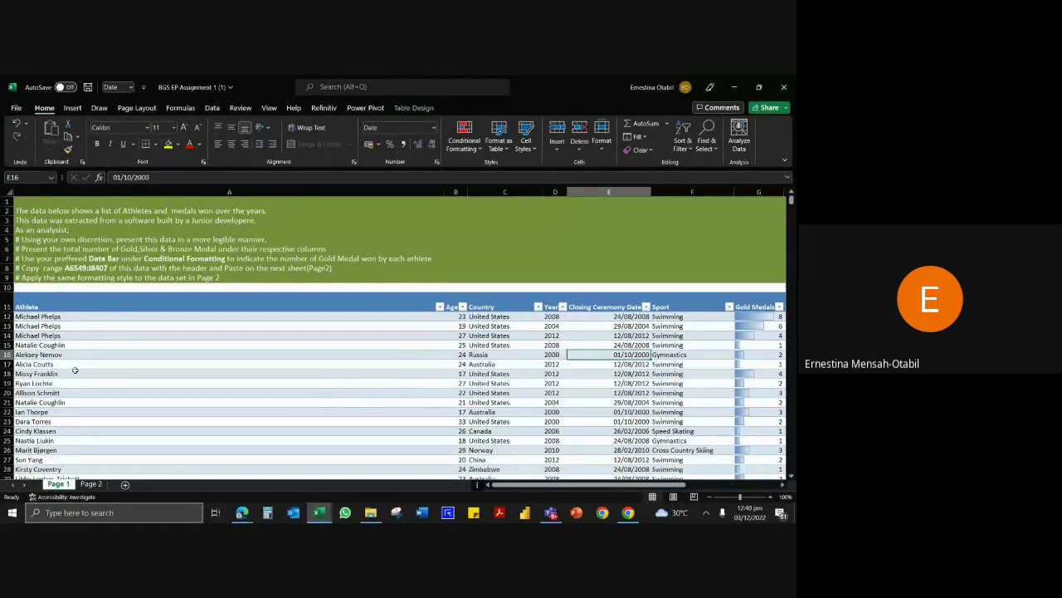
pyautogui.click(72, 269)
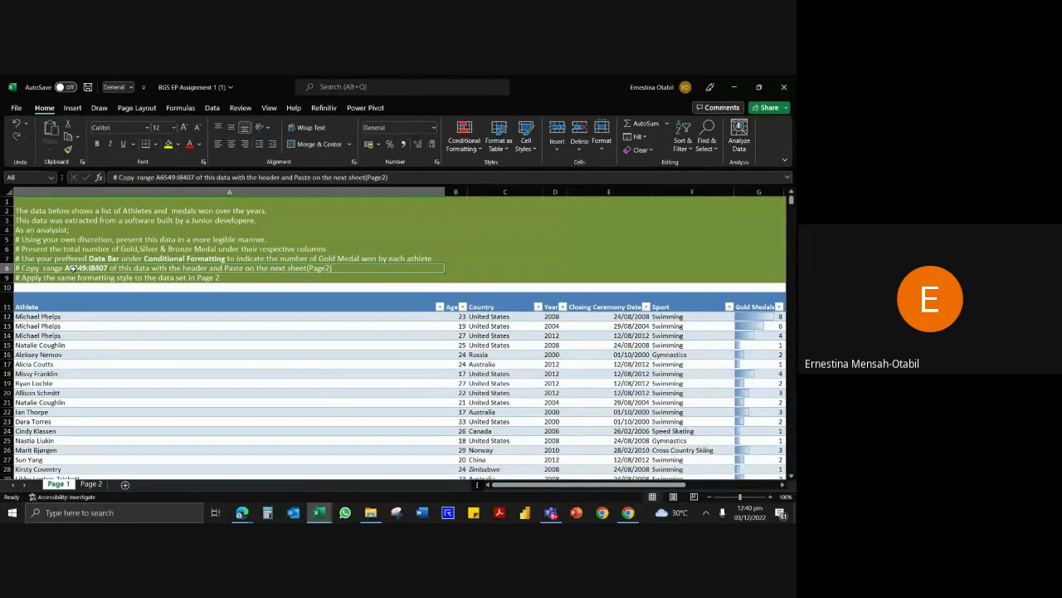
# Copy the range reference A6549:I8407 from the instruction in cell A8.
pyautogui.doubleClick(68, 268)
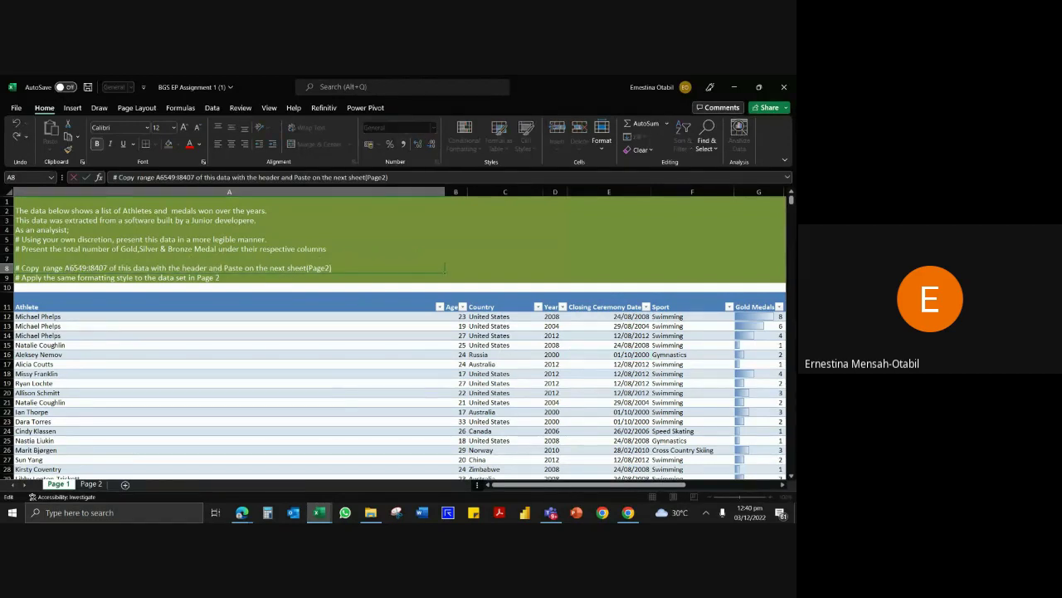
pyautogui.moveTo(65, 268); pyautogui.dragTo(107, 268)
pyautogui.hotkey('ctrl', 'c')
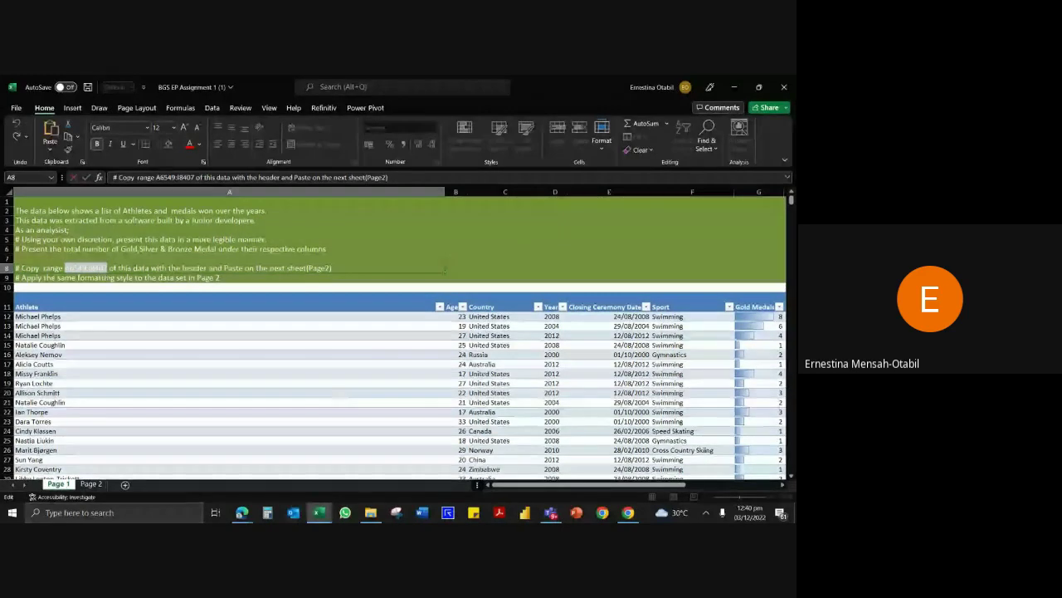
pyautogui.click(15, 178)
pyautogui.write('A5')
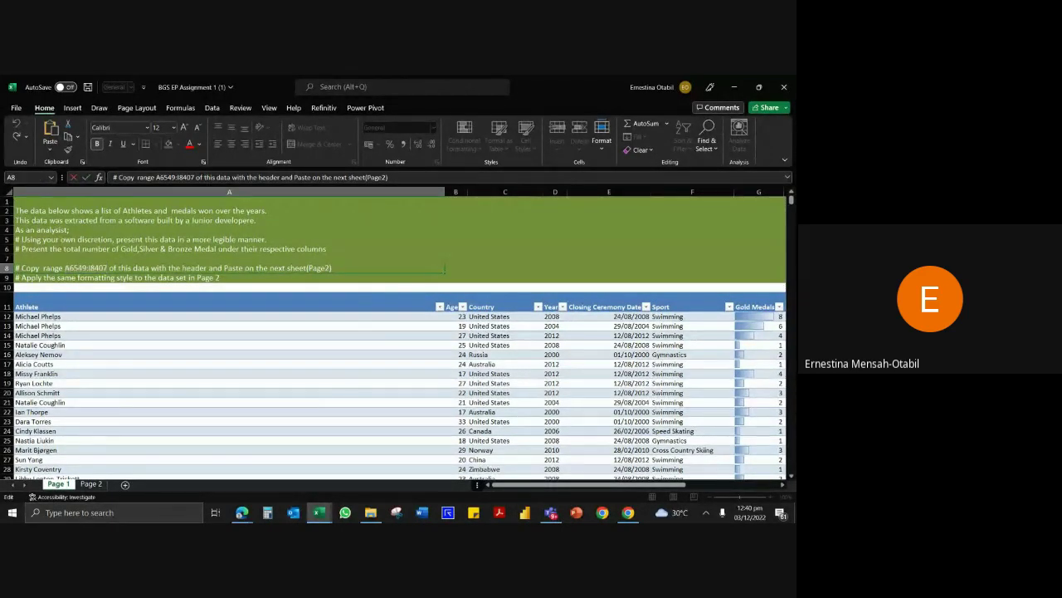
pyautogui.press('Return')
# Select A6549:I8407 through the Name Box, copy it, and switch to Page 2.
pyautogui.click(22, 179)
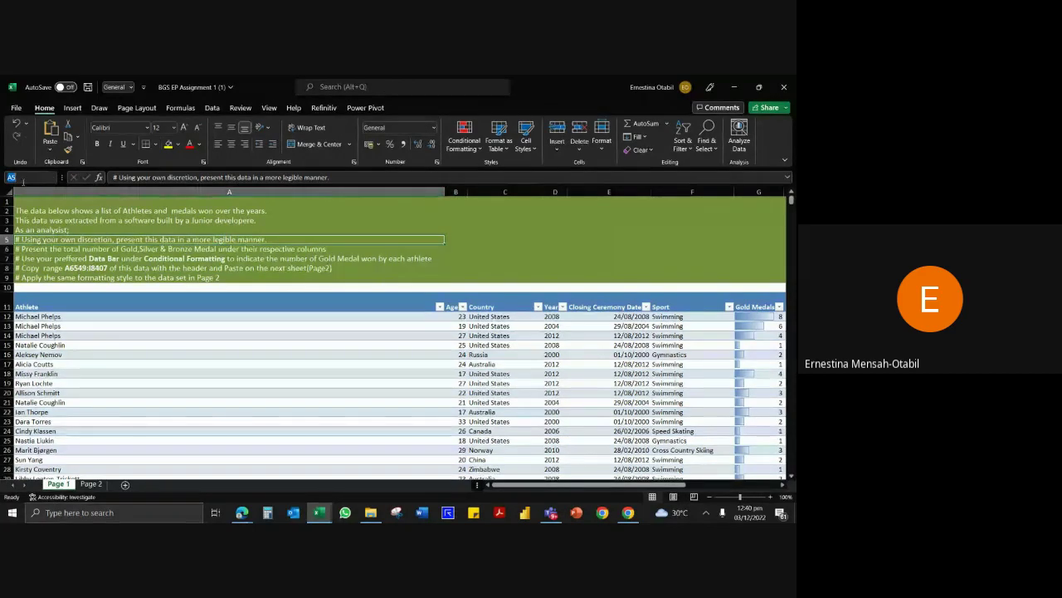
pyautogui.hotkey('ctrl', 'v')
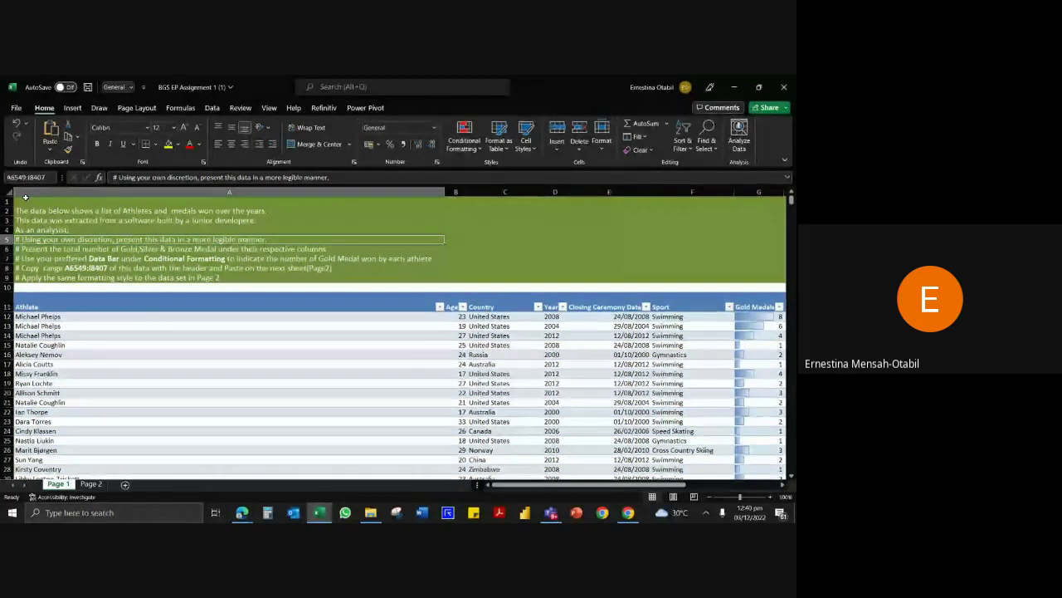
pyautogui.press('Return')
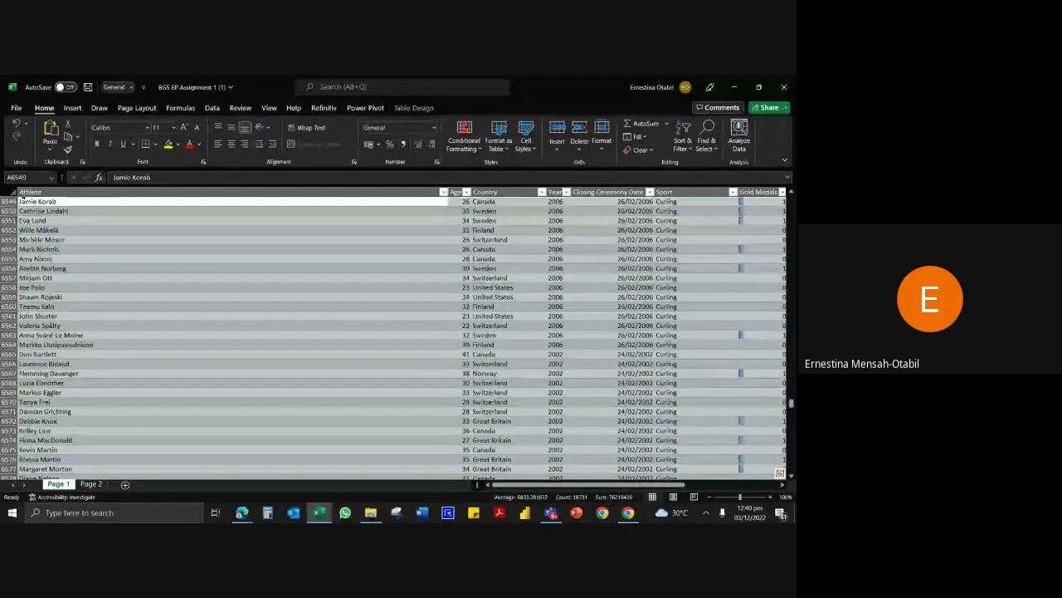
pyautogui.hotkey('ctrl', 'c')
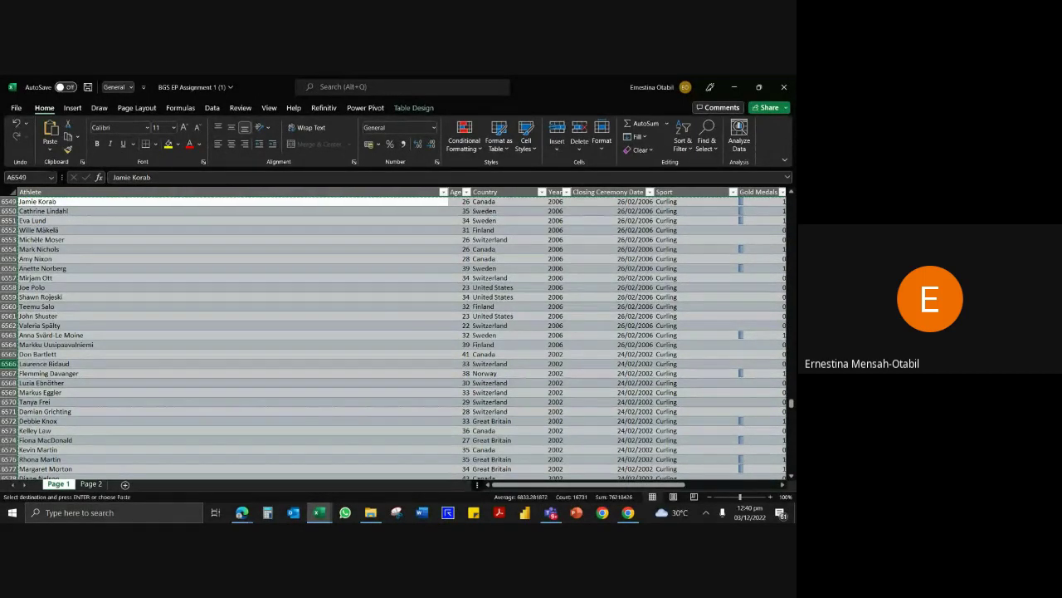
pyautogui.click(92, 483)
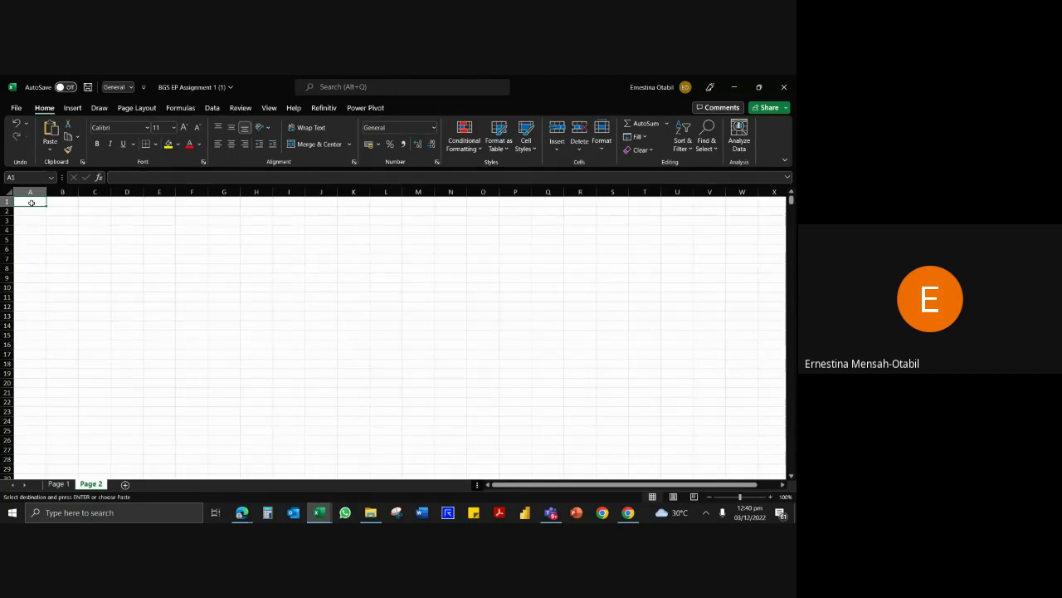
# Paste the copied athlete rows as values only at A1 of Page 2.
pyautogui.hotkey('ctrl', 'alt', 'v')
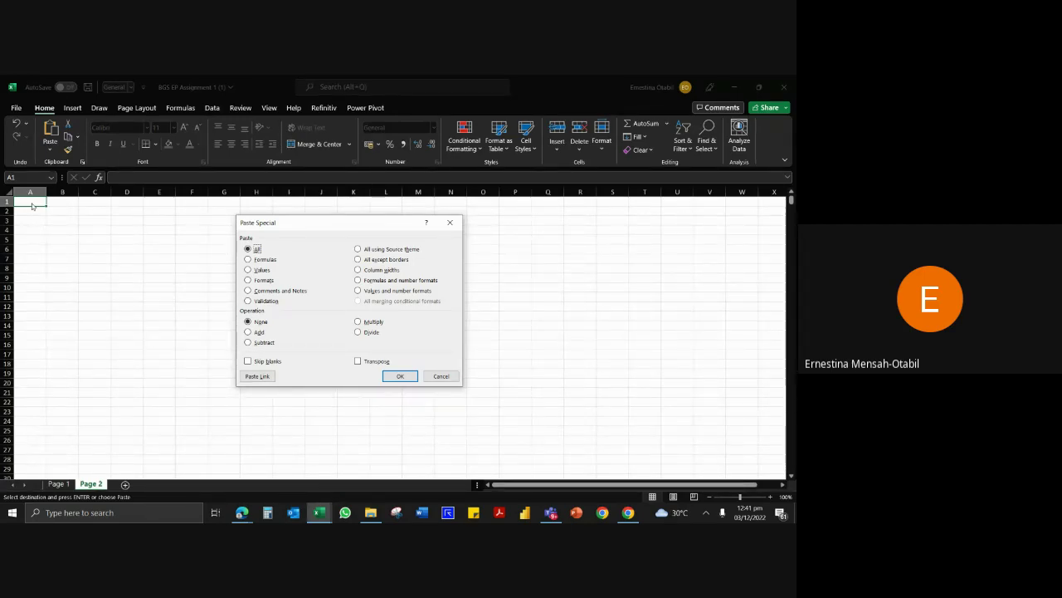
pyautogui.press('v')
pyautogui.press('Return')
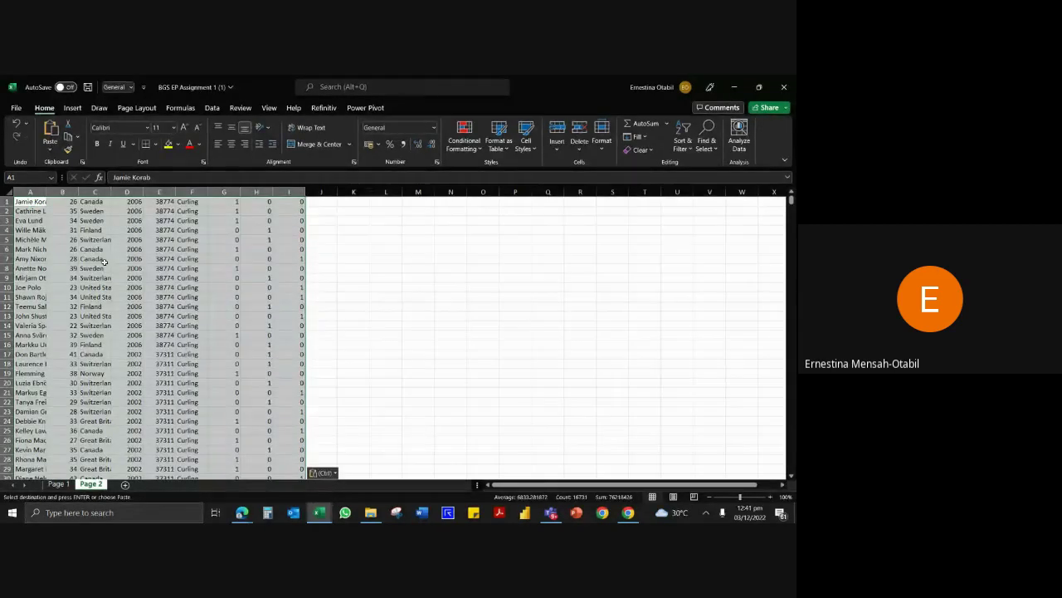
pyautogui.click(104, 261)
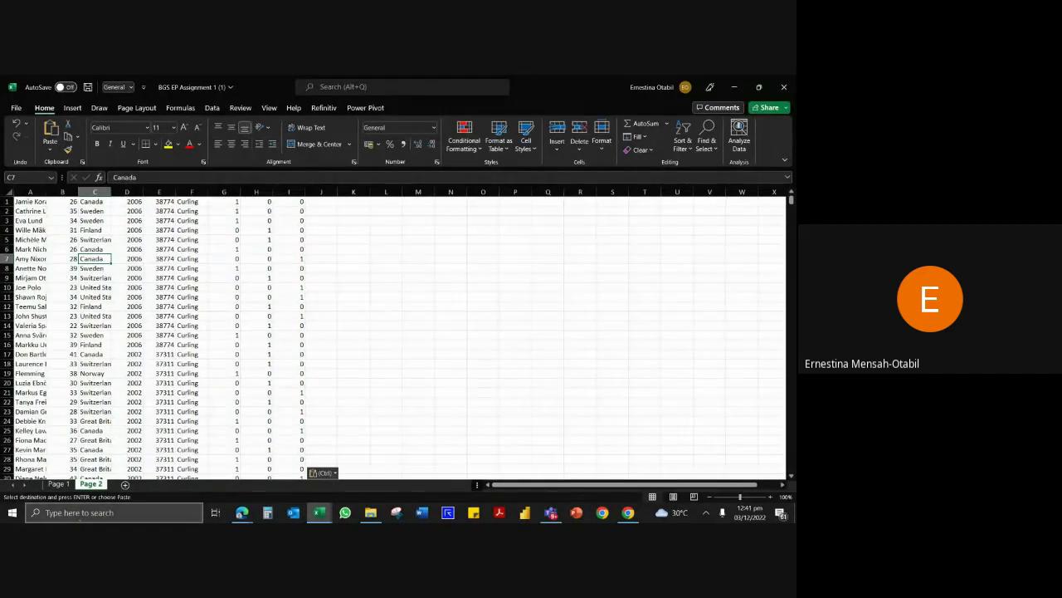
# Compare against the top of the Page 1 table, then select row 1 on Page 2.
pyautogui.click(56, 484)
pyautogui.click(101, 396)
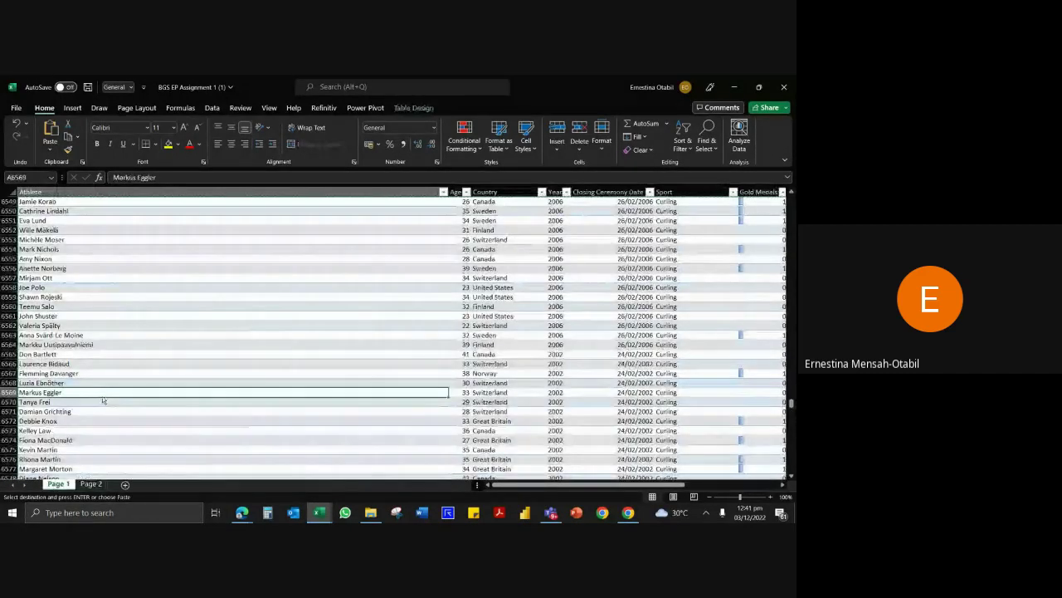
pyautogui.hotkey('ctrl', 'Up')
pyautogui.scroll(4, 101, 396)
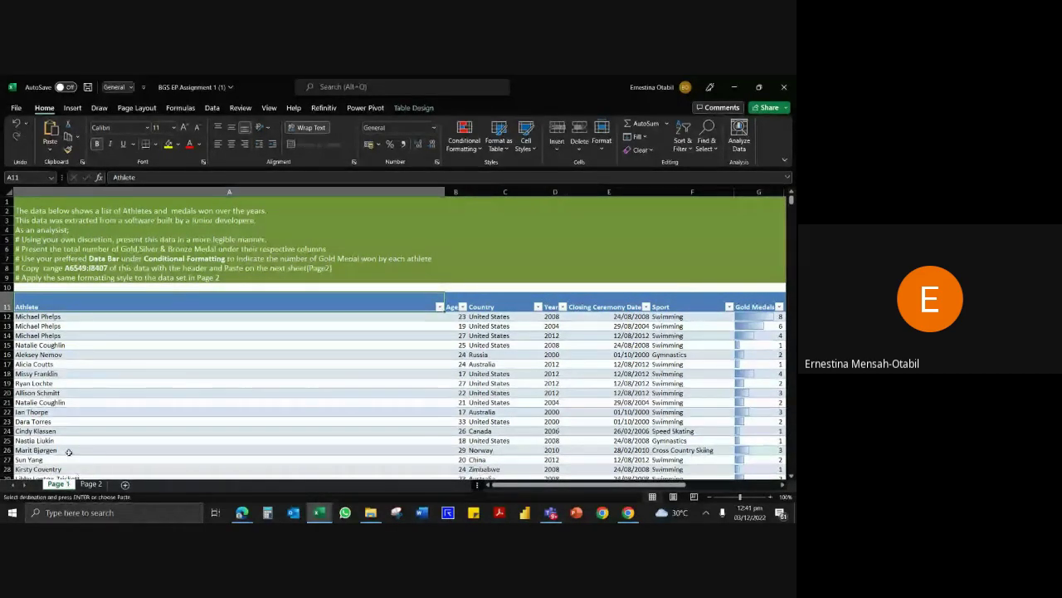
pyautogui.click(92, 484)
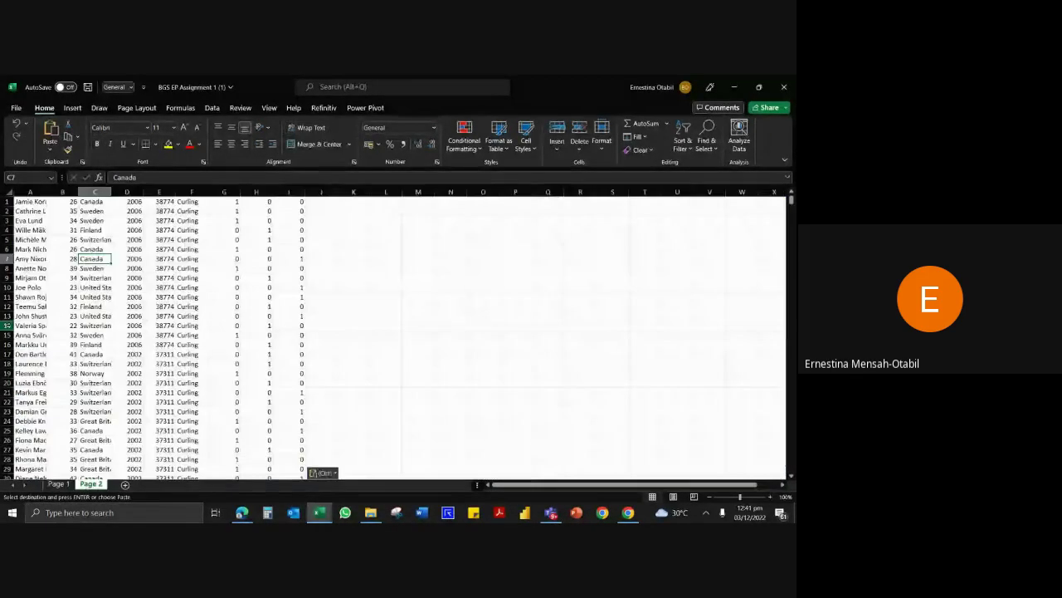
pyautogui.click(64, 231)
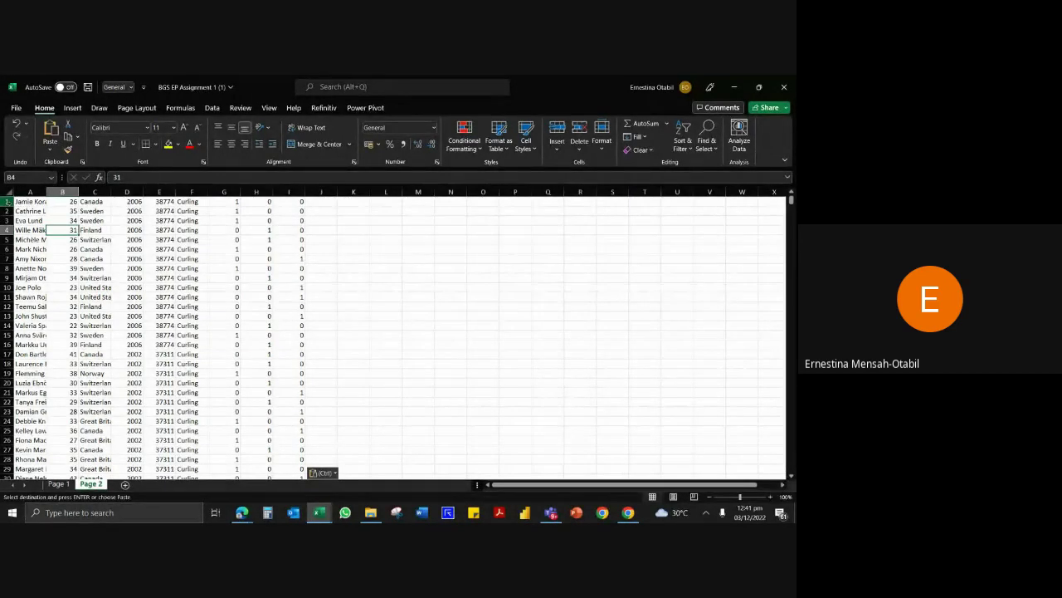
pyautogui.click(8, 201)
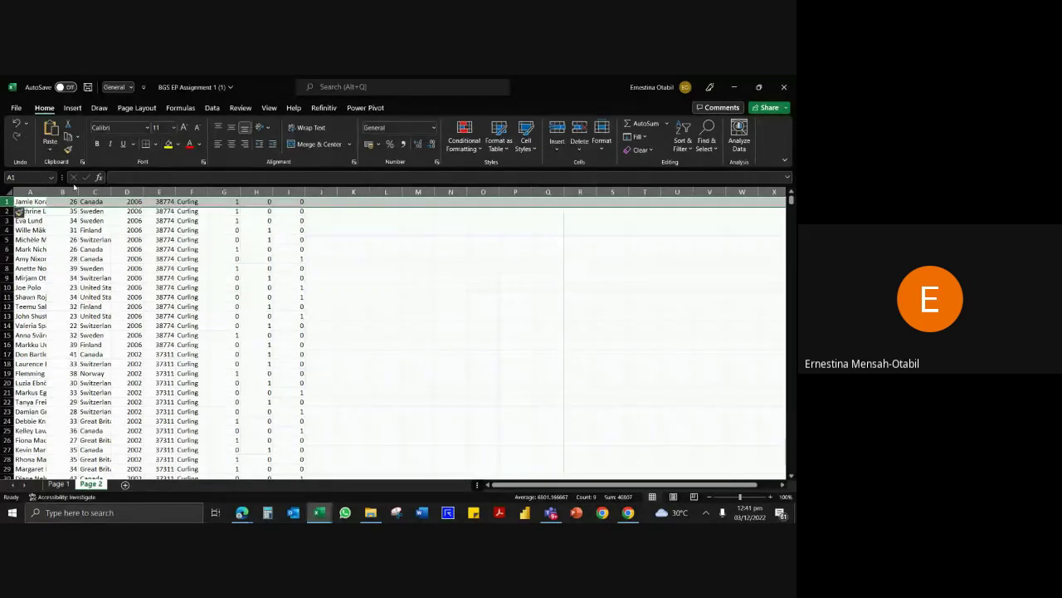
# Insert a blank row above the Page 2 data for the headers.
pyautogui.hotkey('ctrl', 'shift', '+')
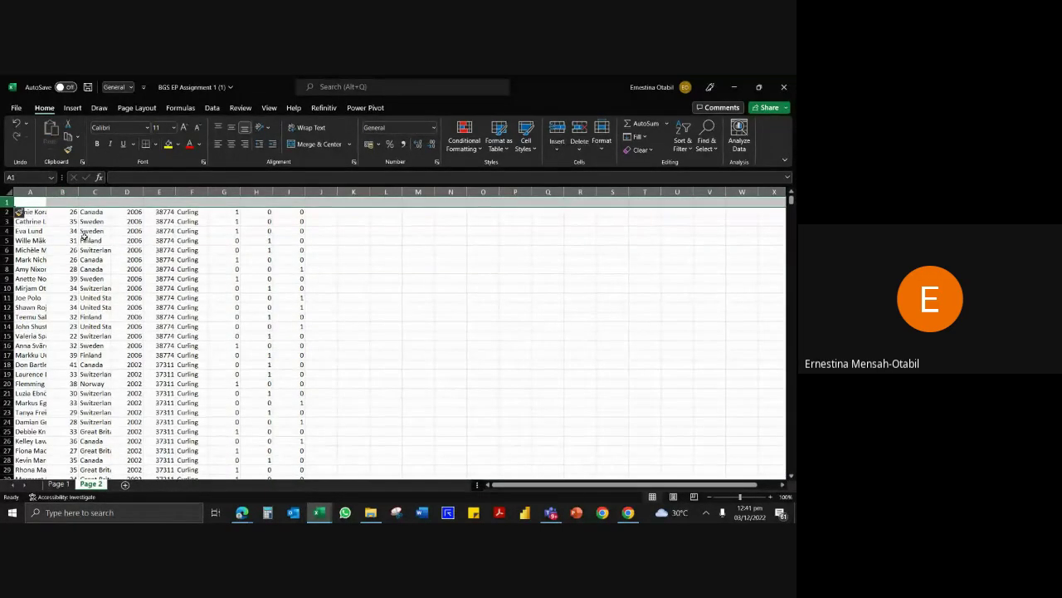
pyautogui.hotkey('ctrl', '-')
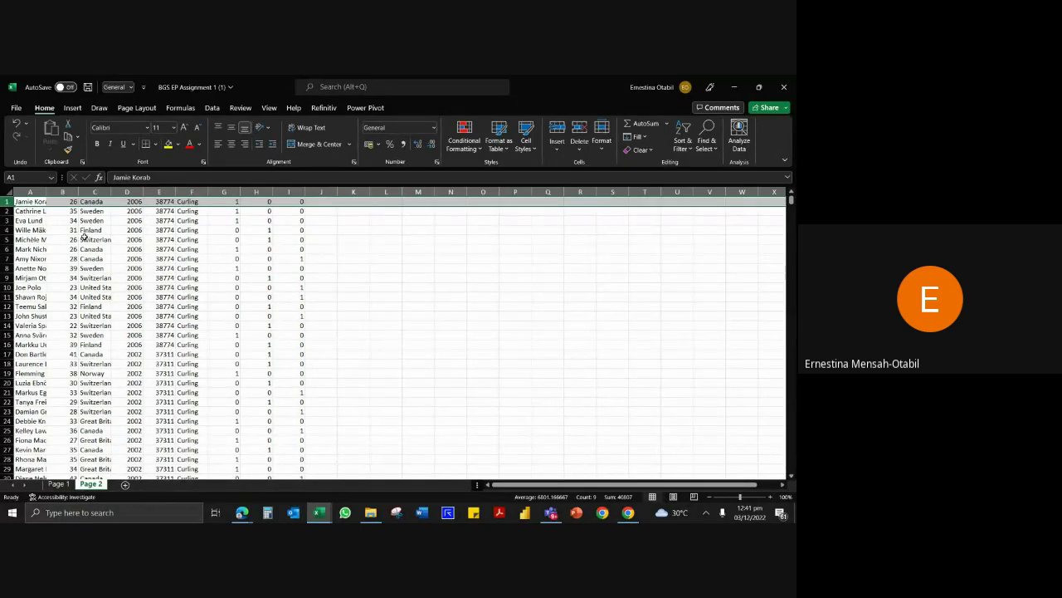
pyautogui.hotkey('ctrl', '+')
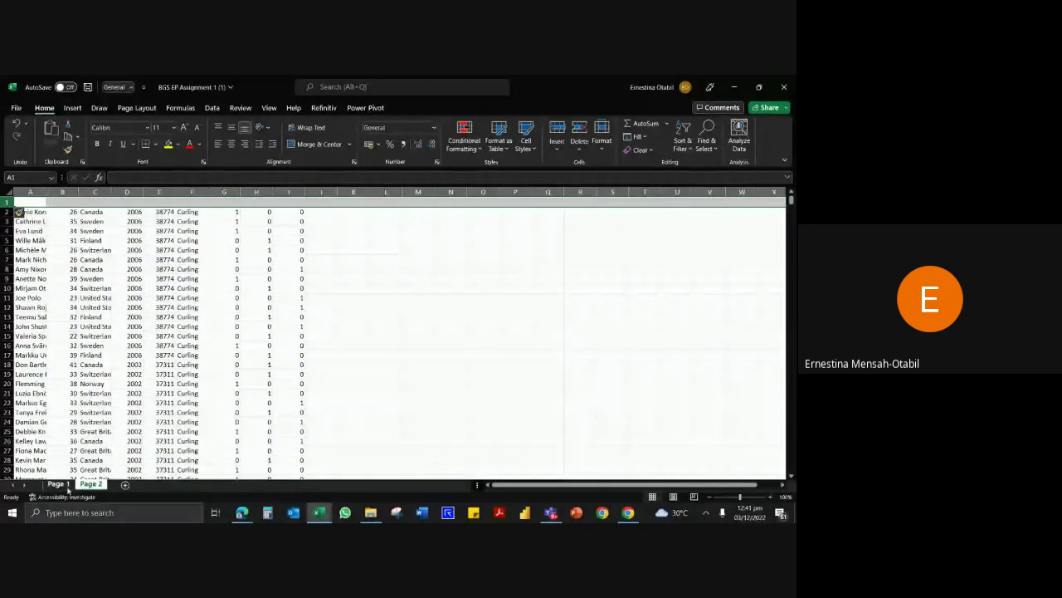
# Copy the Page 1 header row, Athlete through Bronze Medals.
pyautogui.click(61, 485)
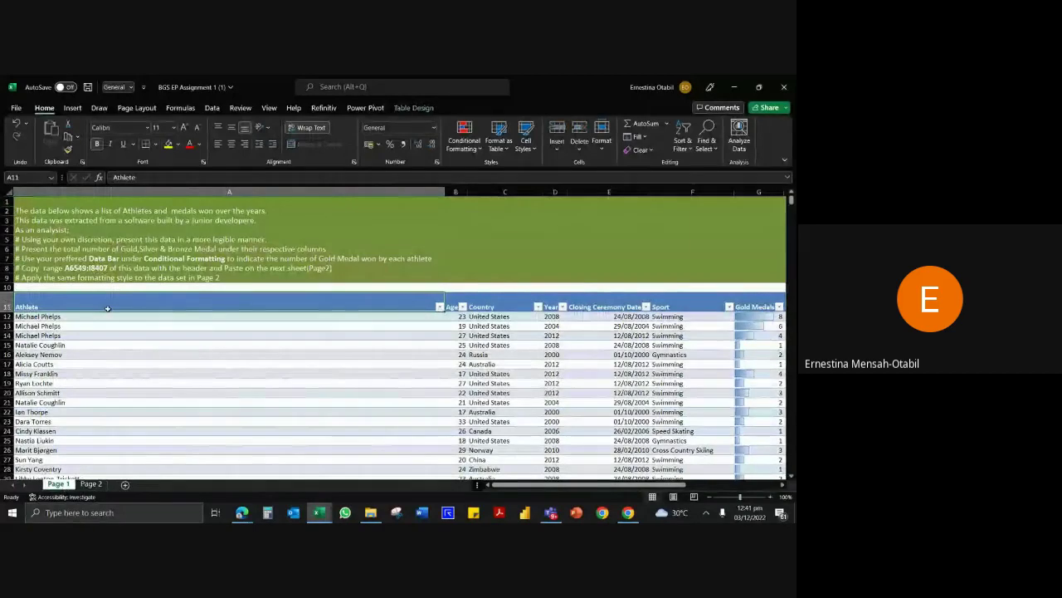
pyautogui.hotkey('shift', 'Right')
pyautogui.hotkey('shift', 'Right')
pyautogui.hotkey('shift', 'Right')
pyautogui.hotkey('shift', 'Right')
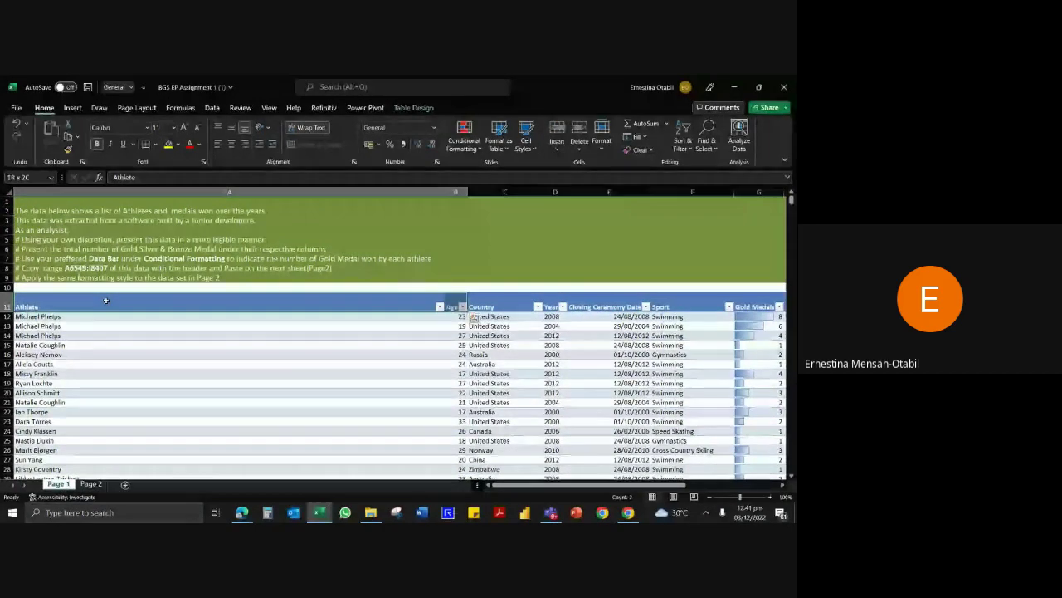
pyautogui.hotkey('shift', 'Right')
pyautogui.hotkey('shift', 'Right')
pyautogui.hotkey('shift', 'Right')
pyautogui.hotkey('shift', 'Right')
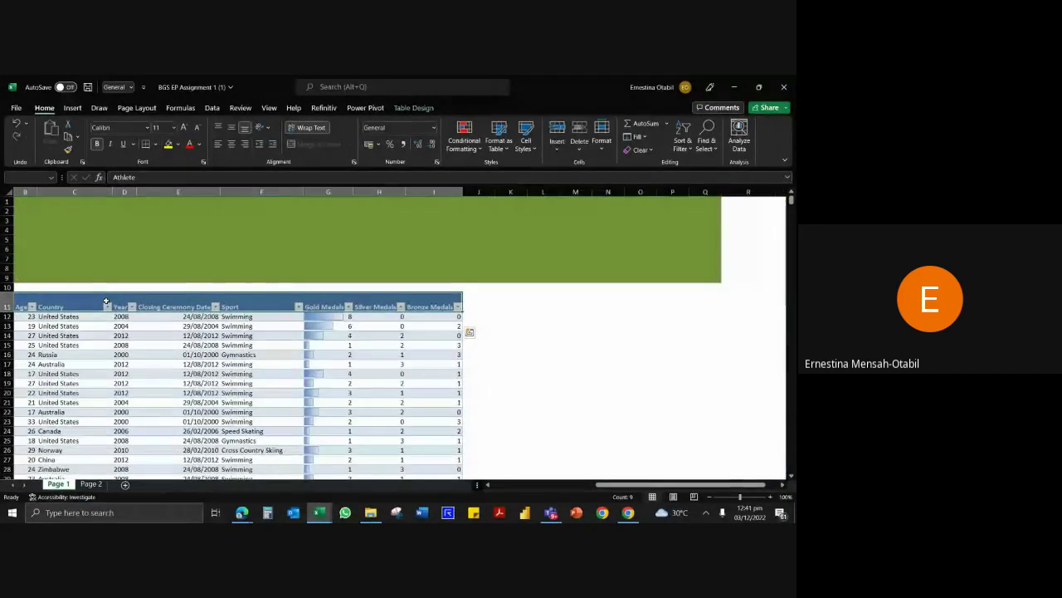
pyautogui.hotkey('ctrl', 'c')
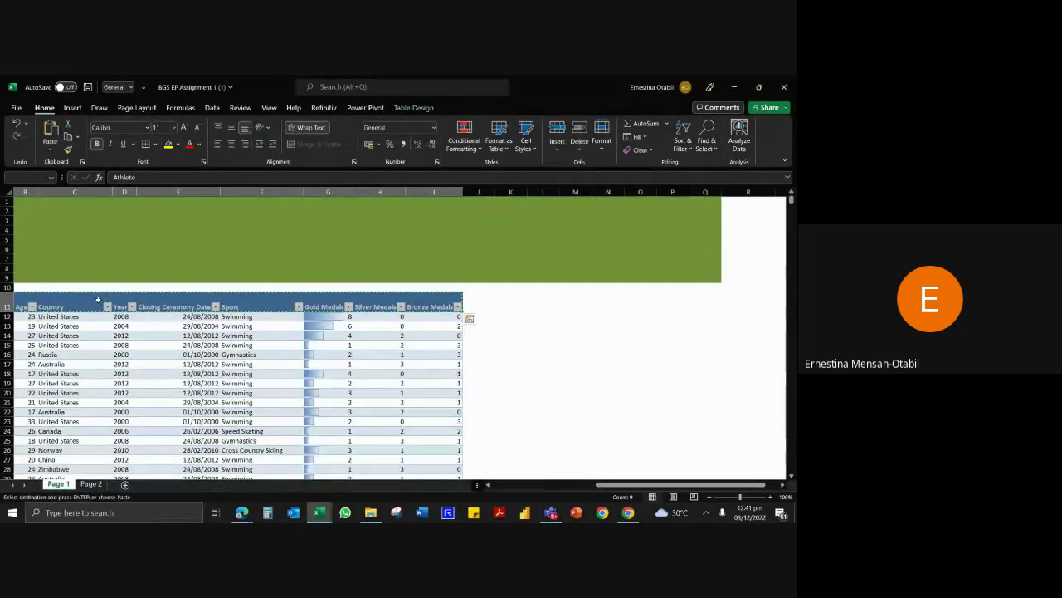
# Paste the header row as values into A1 of Page 2, then start Create Table.
pyautogui.click(90, 484)
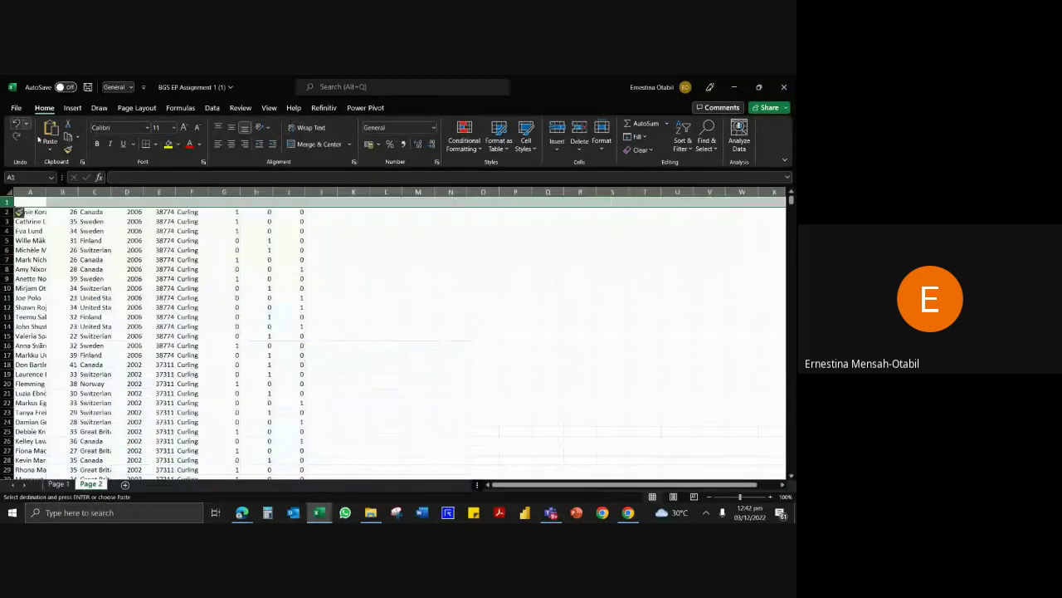
pyautogui.click(33, 202)
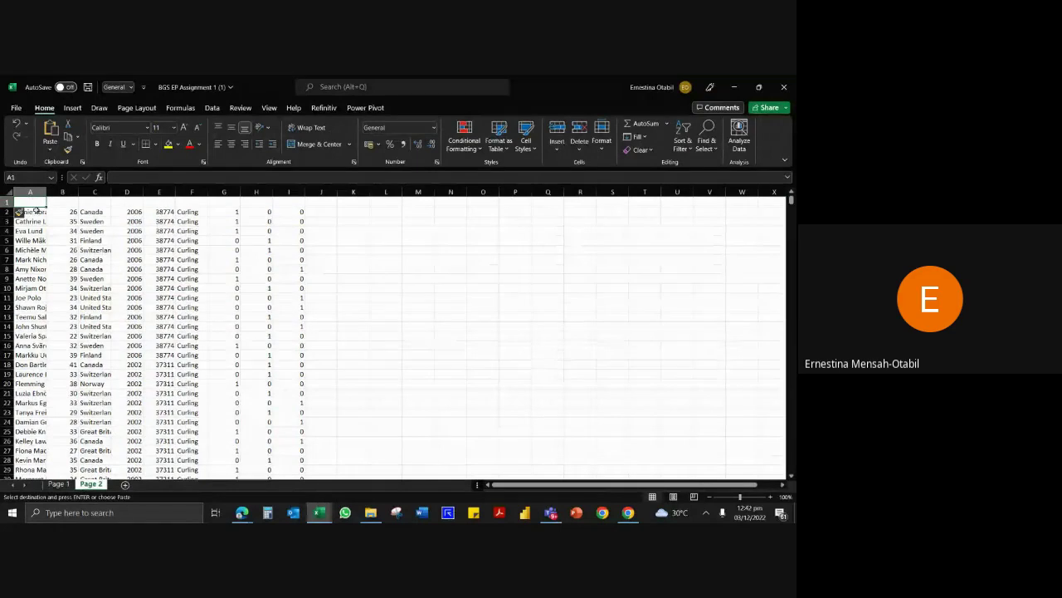
pyautogui.hotkey('ctrl', 'alt', 'v')
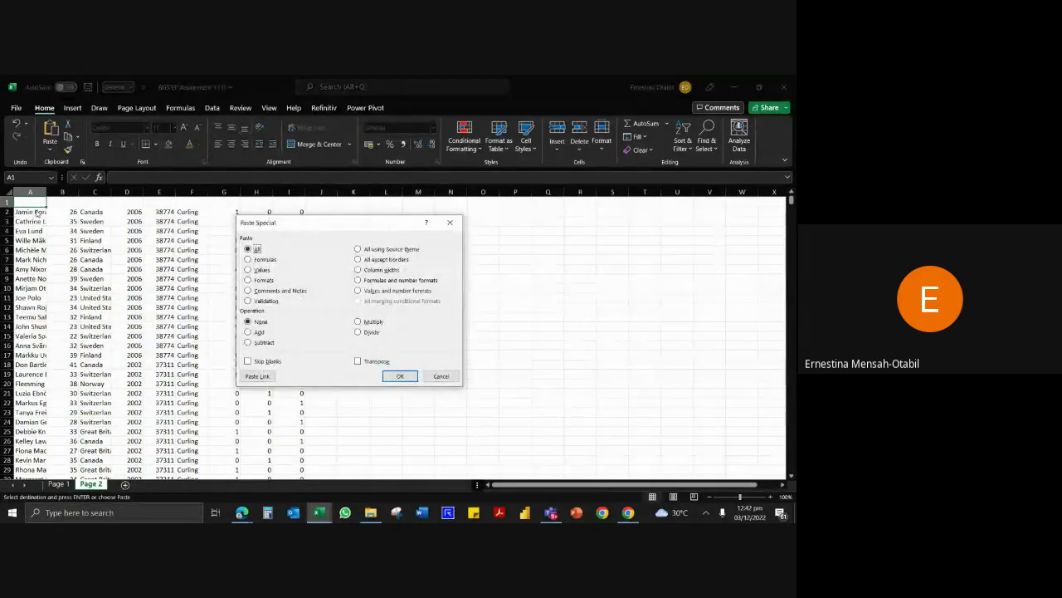
pyautogui.press('v')
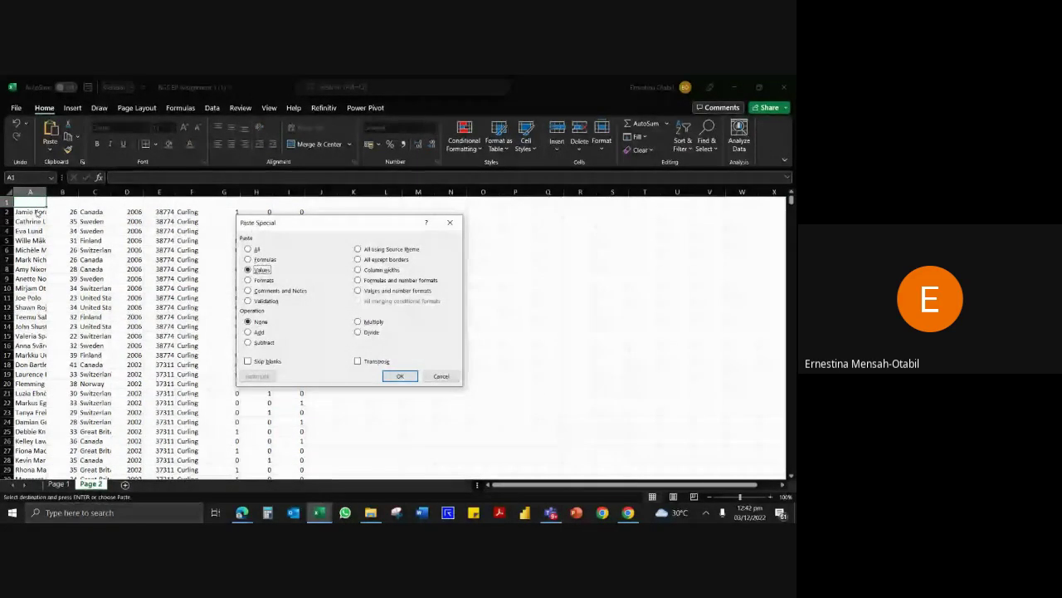
pyautogui.press('Return')
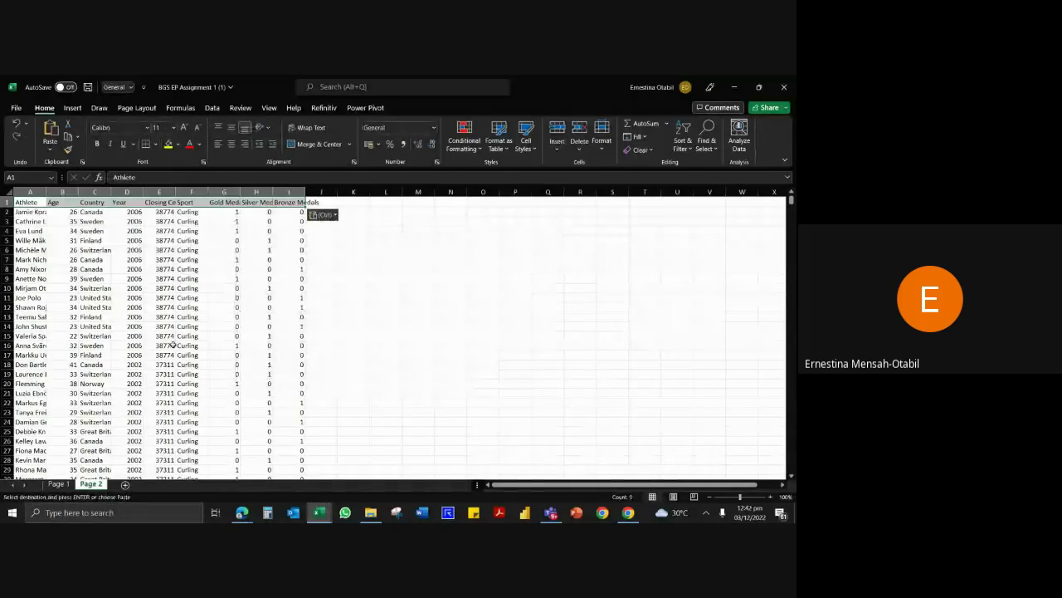
pyautogui.click(178, 345)
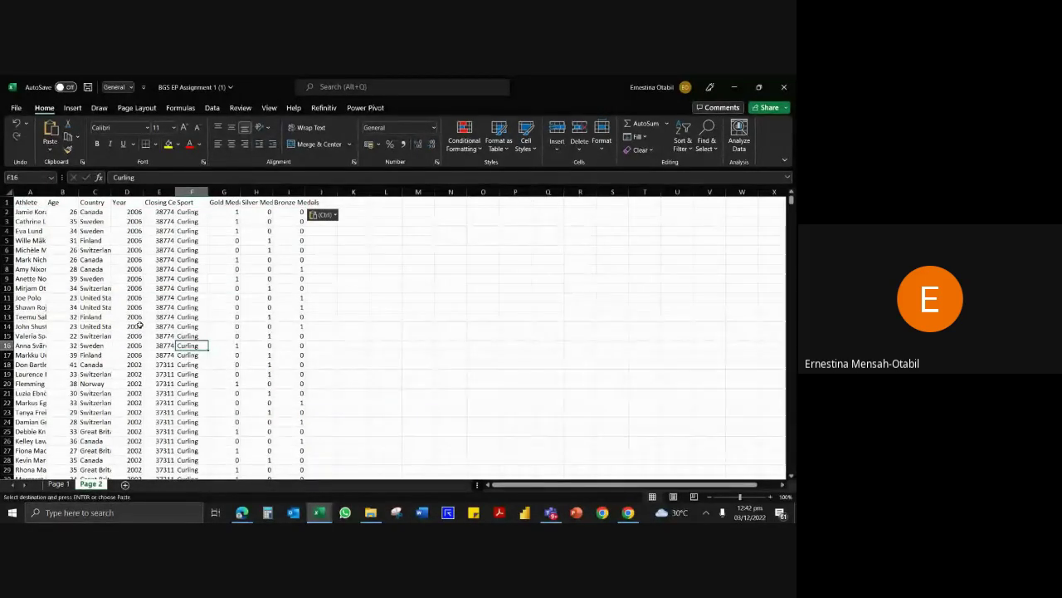
pyautogui.click(100, 296)
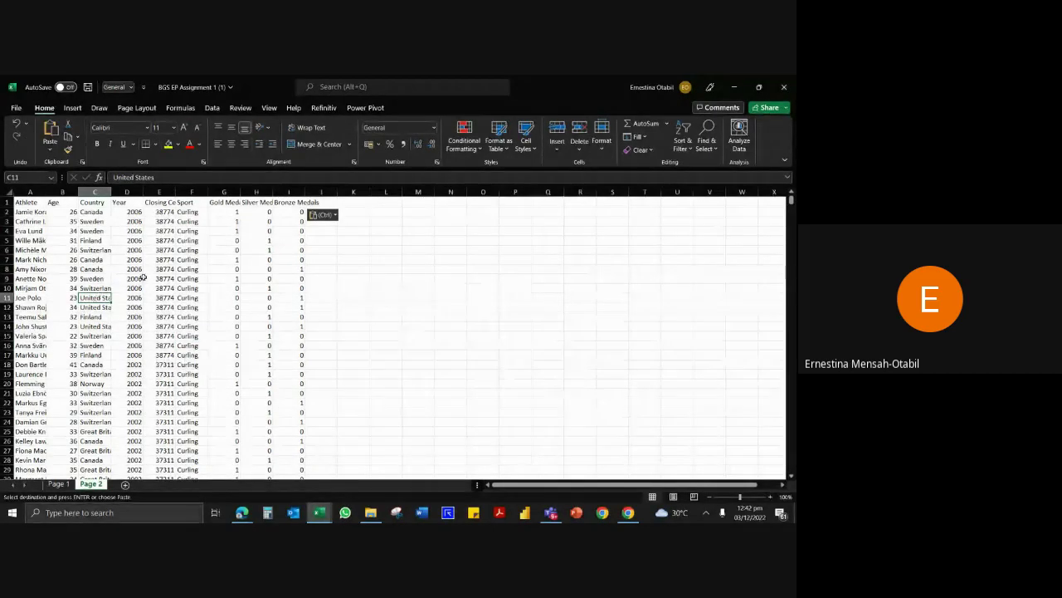
pyautogui.click(131, 279)
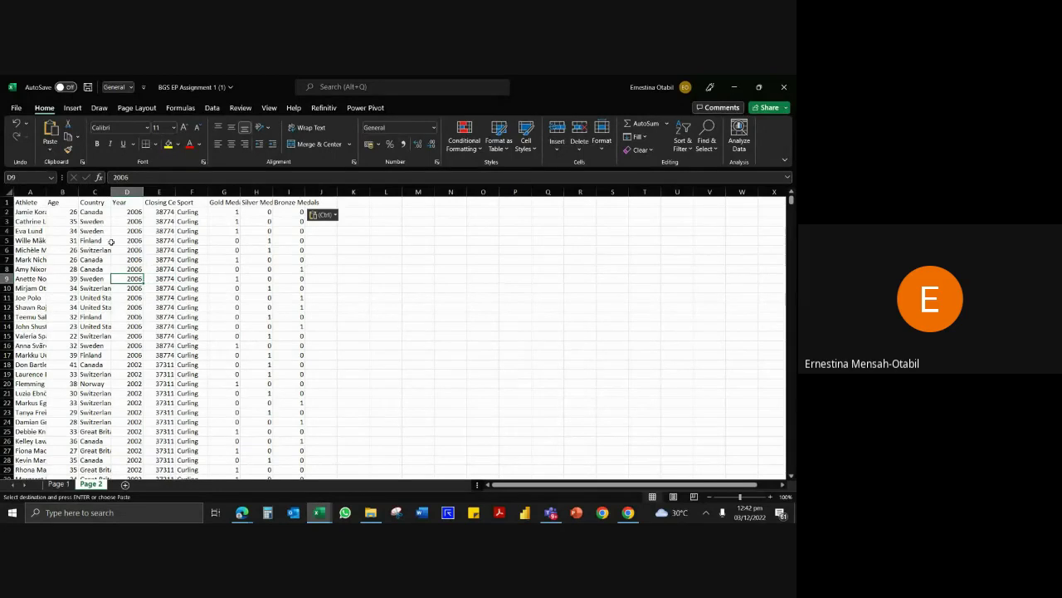
pyautogui.hotkey('ctrl', 't')
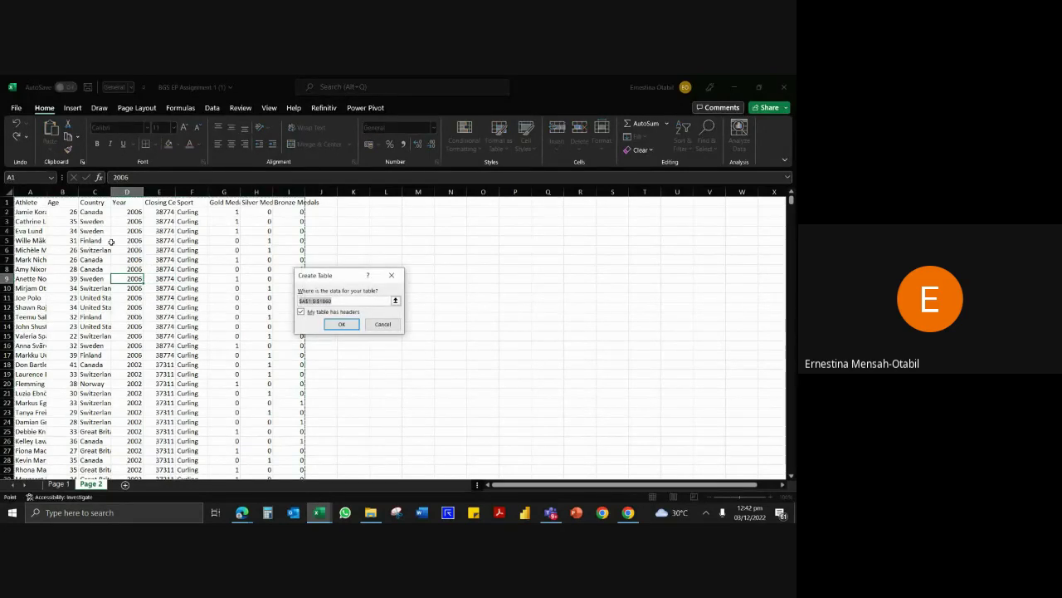
# Create the table with 'My table has headers' kept, then select the Closing Ceremony Date column.
pyautogui.press('Return')
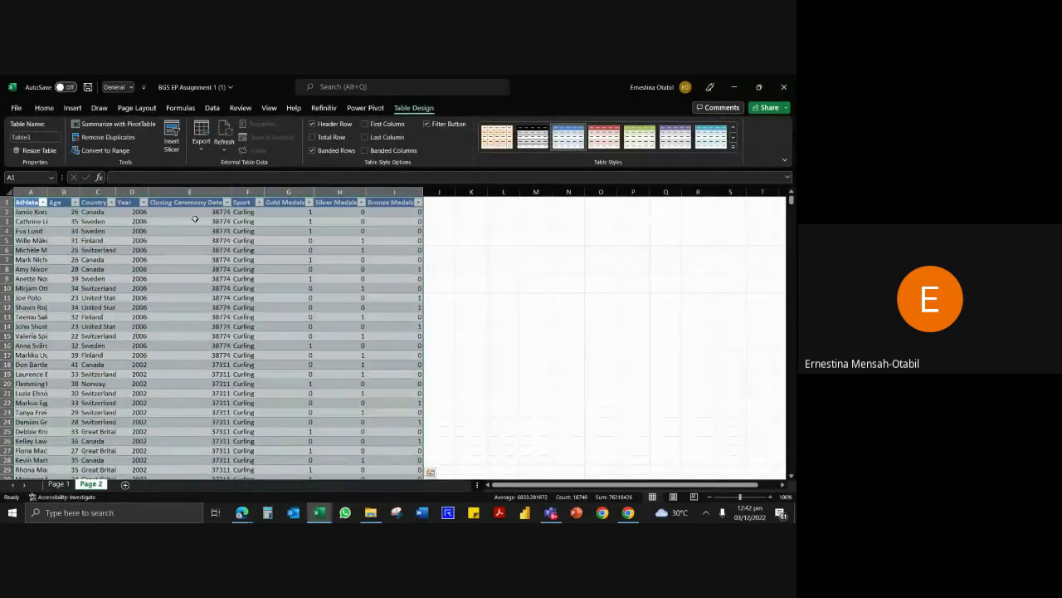
pyautogui.click(201, 212)
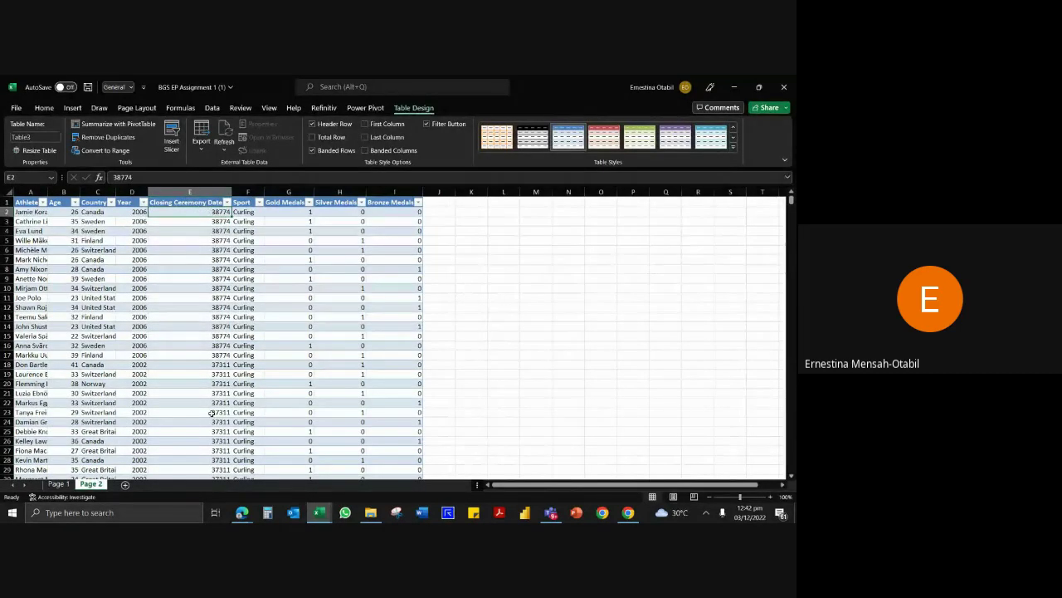
pyautogui.click(214, 297)
pyautogui.scroll(-6, 214, 297)
pyautogui.scroll(6, 213, 299)
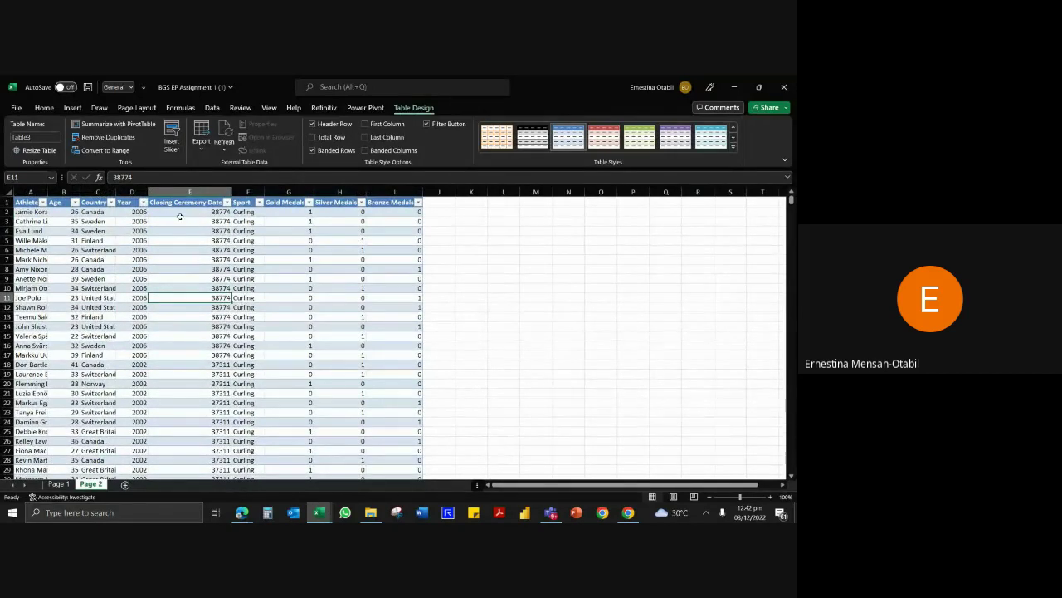
pyautogui.click(199, 192)
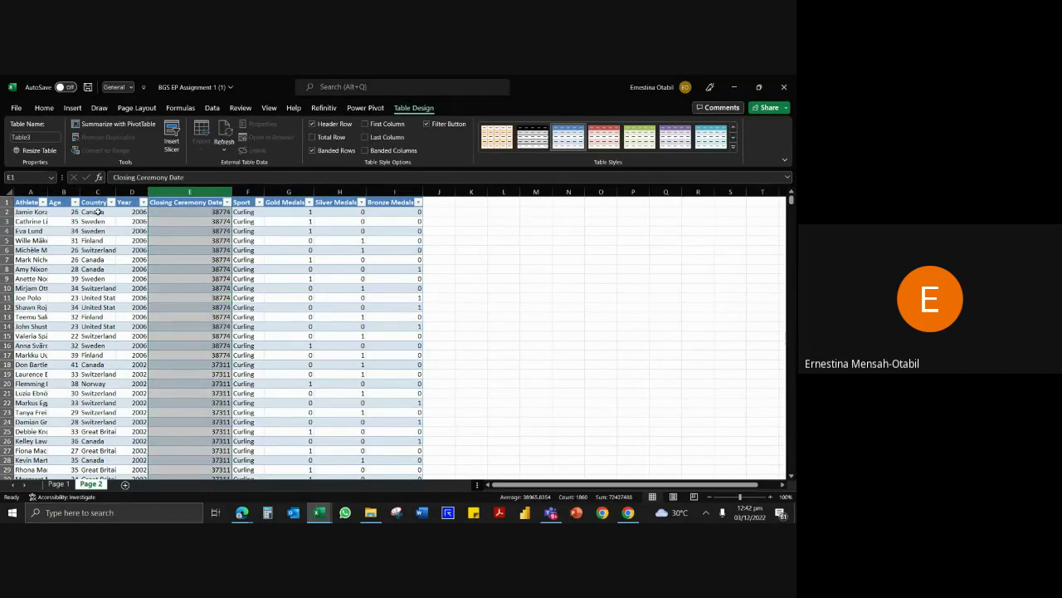
# Format column E as Short Date so ceremony dates read like 26/02/2006.
pyautogui.click(45, 108)
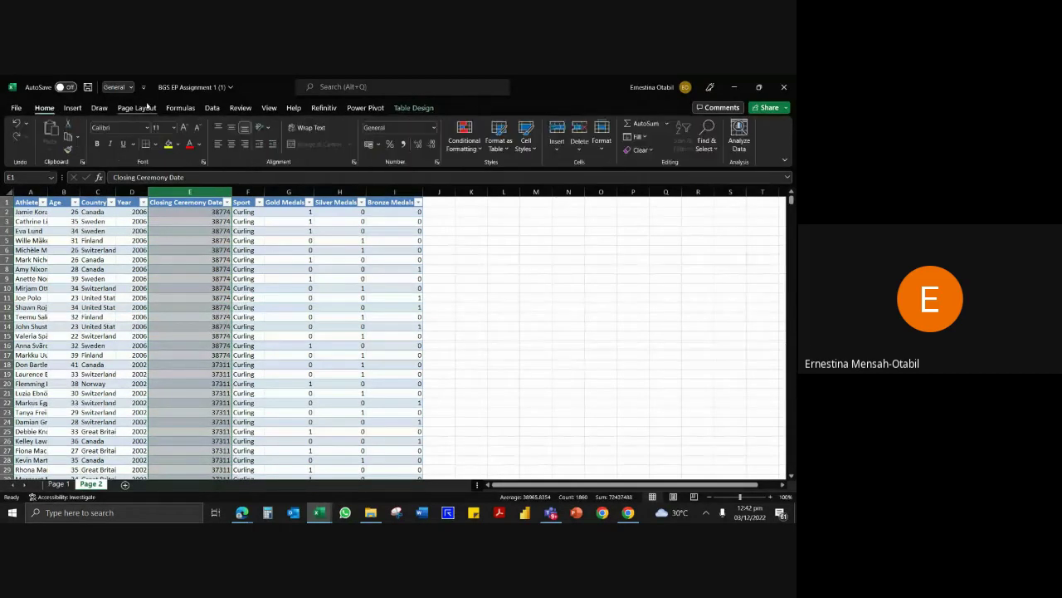
pyautogui.click(435, 128)
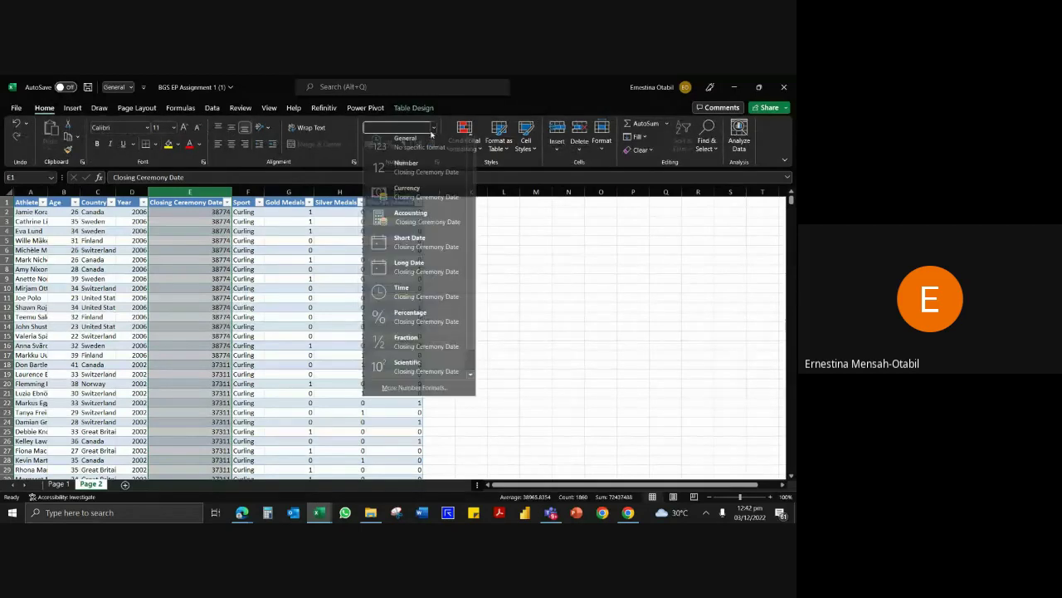
pyautogui.click(411, 247)
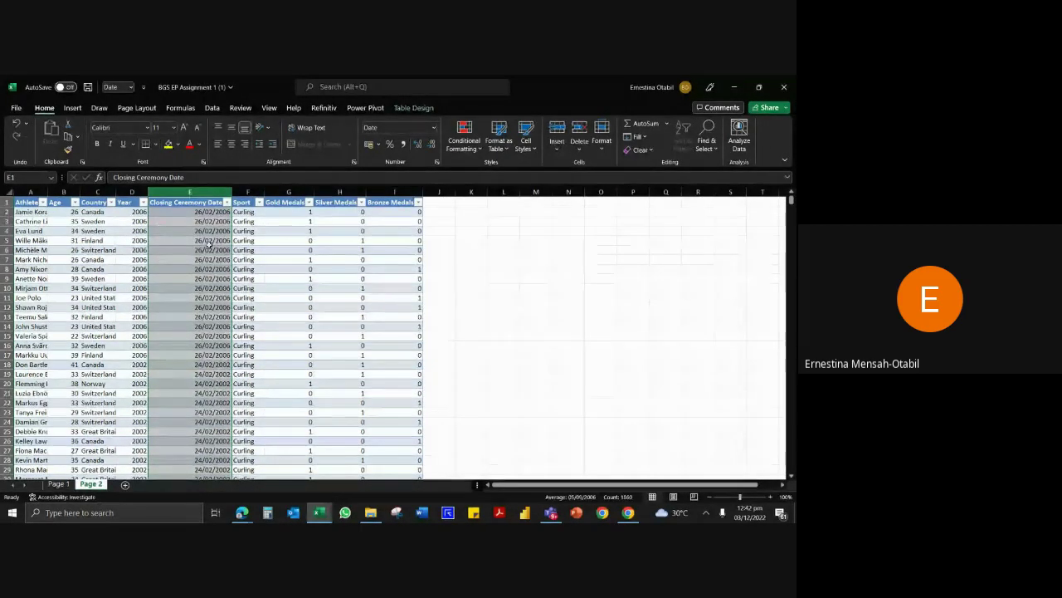
pyautogui.click(214, 220)
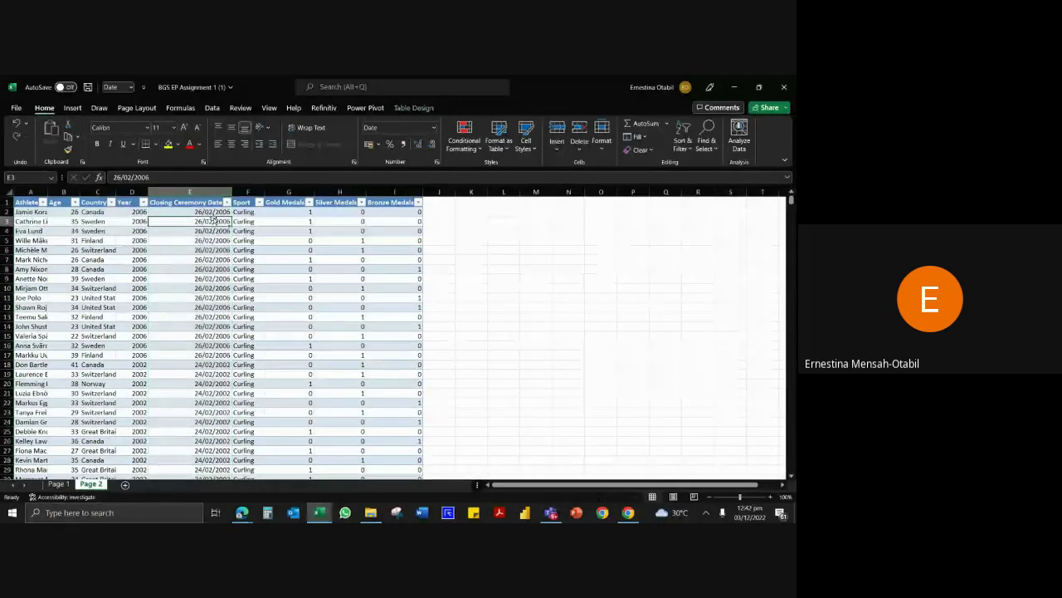
pyautogui.click(190, 259)
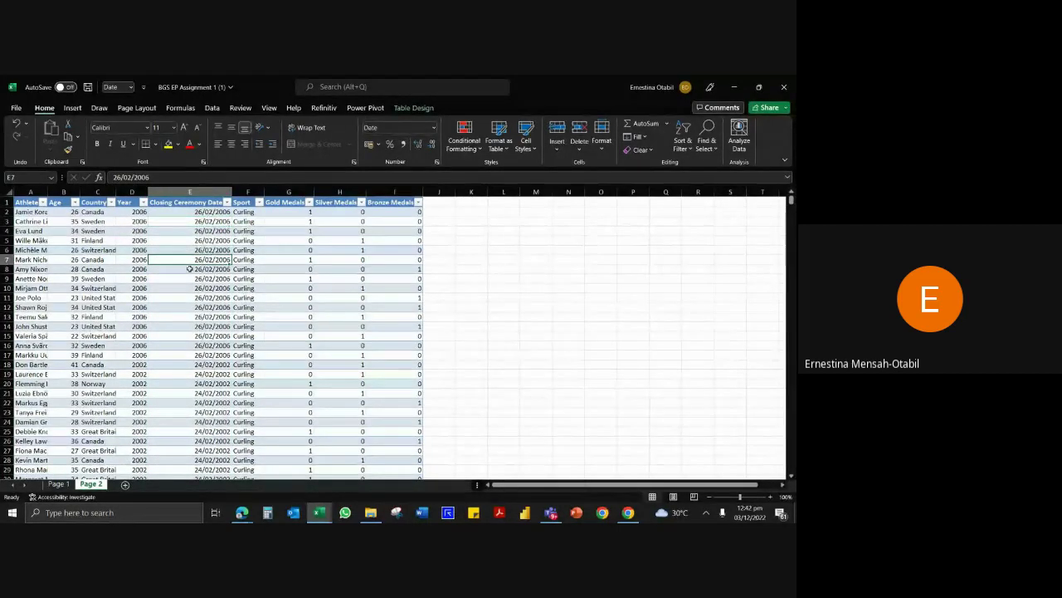
pyautogui.click(58, 484)
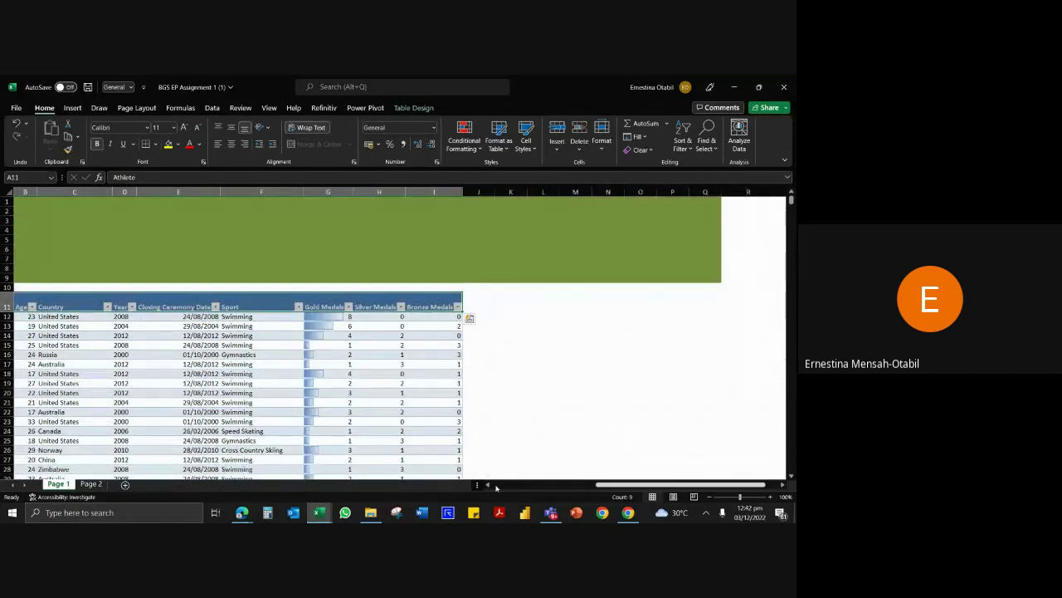
pyautogui.click(490, 485)
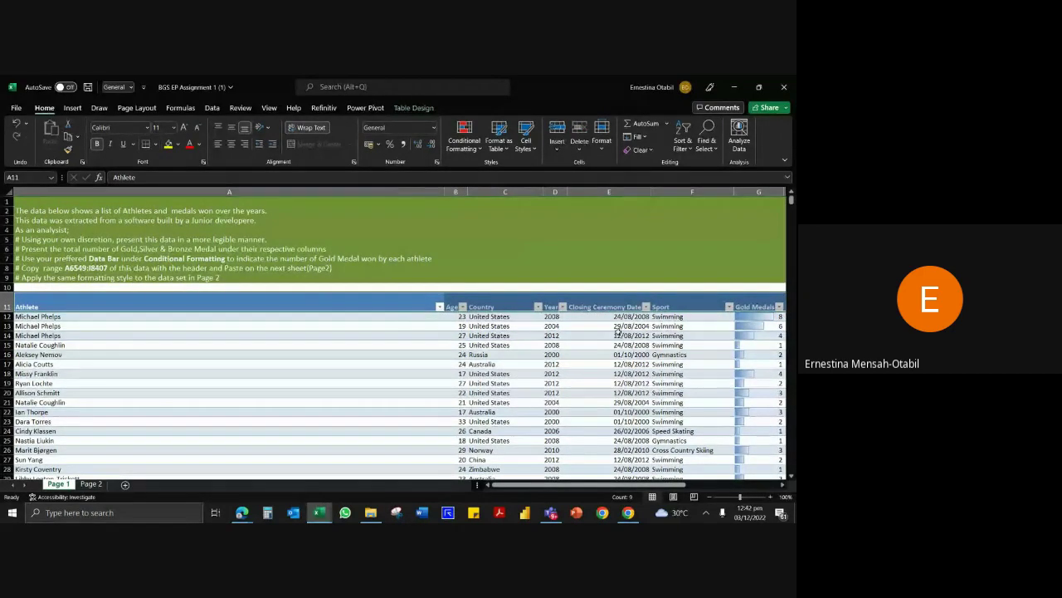
pyautogui.click(747, 325)
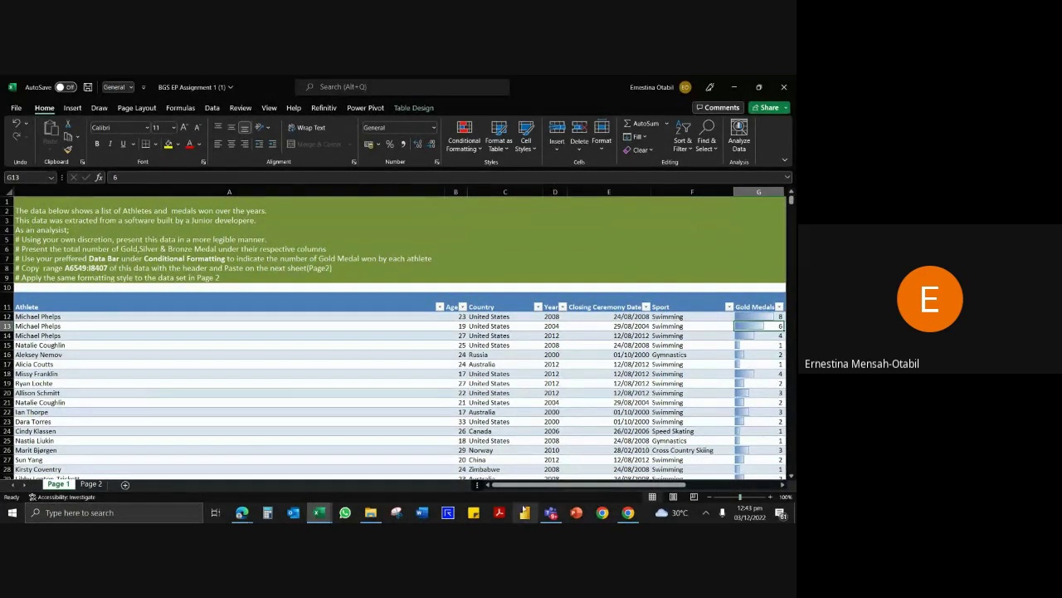
pyautogui.click(81, 483)
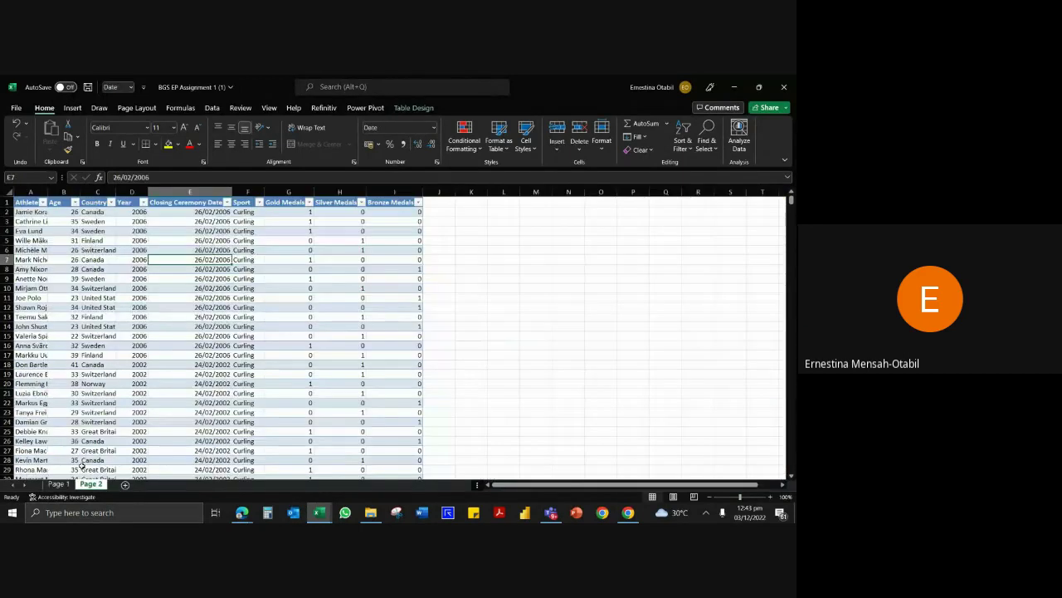
pyautogui.click(308, 354)
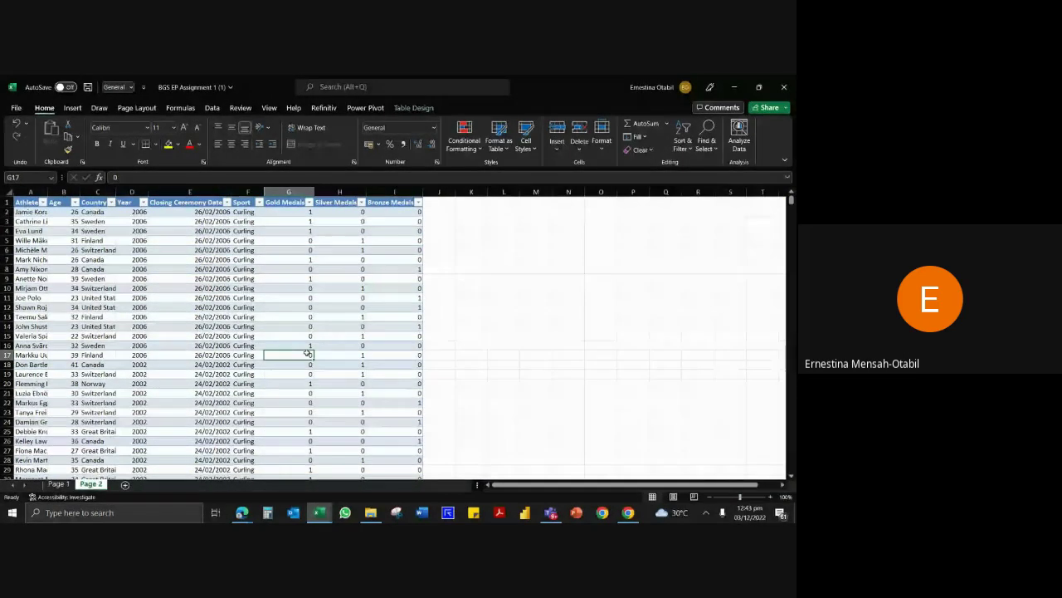
pyautogui.hotkey('ctrl', 'Down')
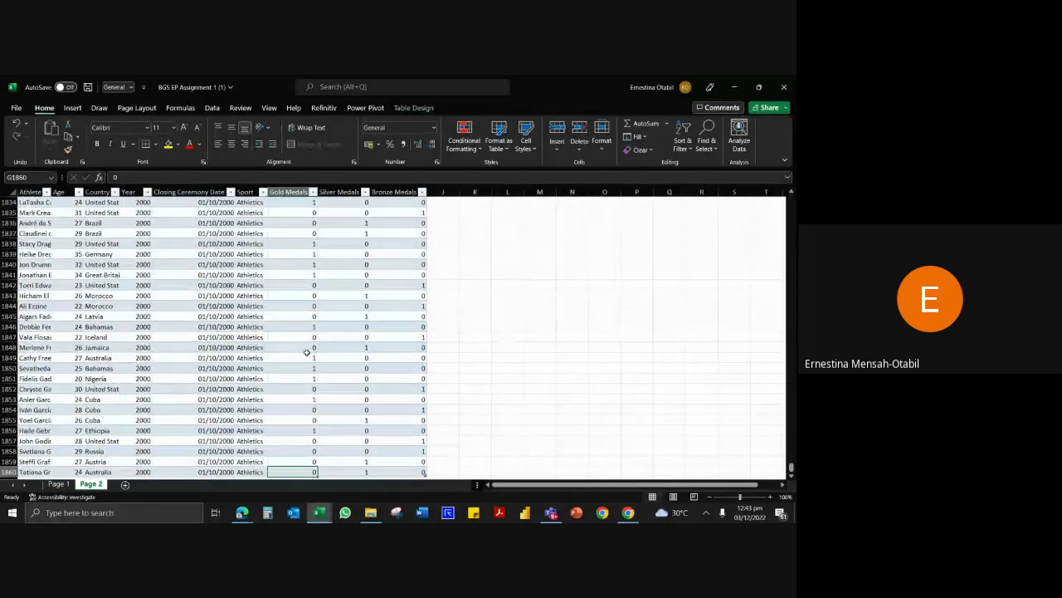
pyautogui.scroll(-3, 308, 350)
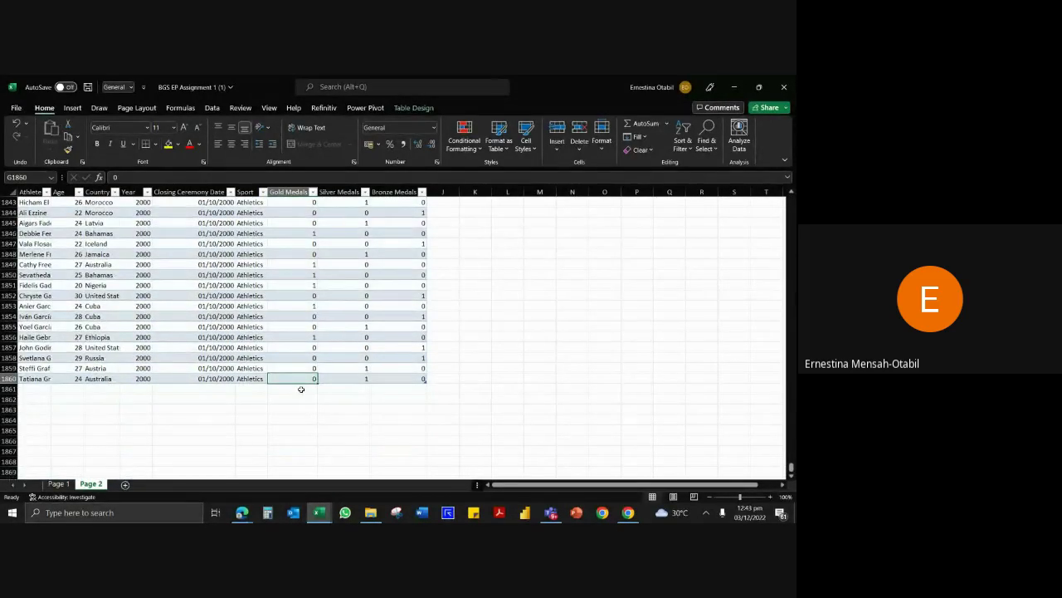
pyautogui.click(301, 390)
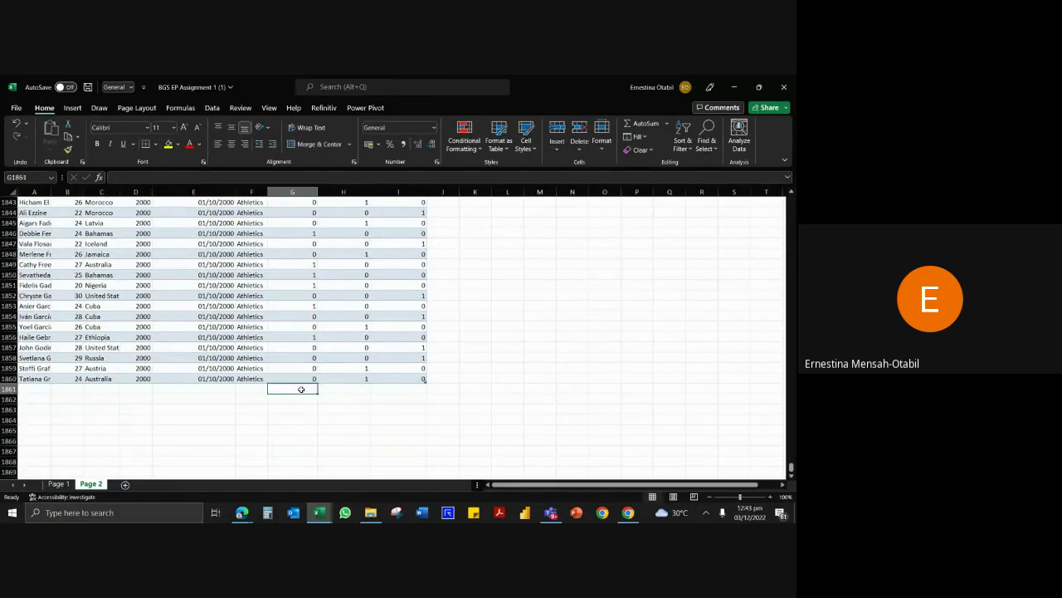
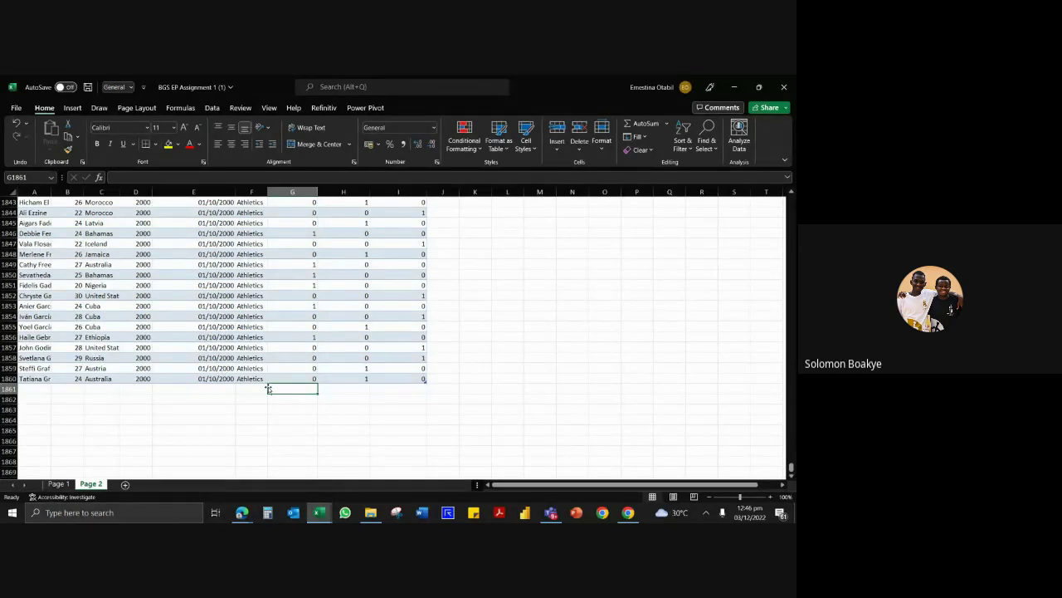
# Switch to the Page 1 sheet to view the instructions and the data-barred athletes table.
pyautogui.click(58, 483)
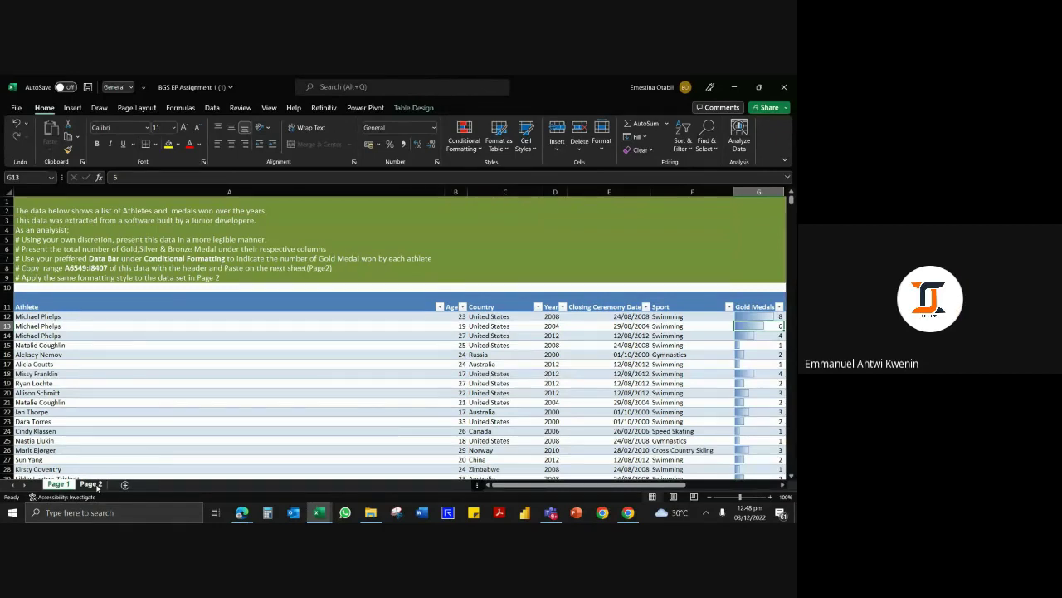
# On Page 2, jump to the Gold Medals header, autofit columns A and C, then undo both.
pyautogui.click(92, 484)
pyautogui.click(311, 317)
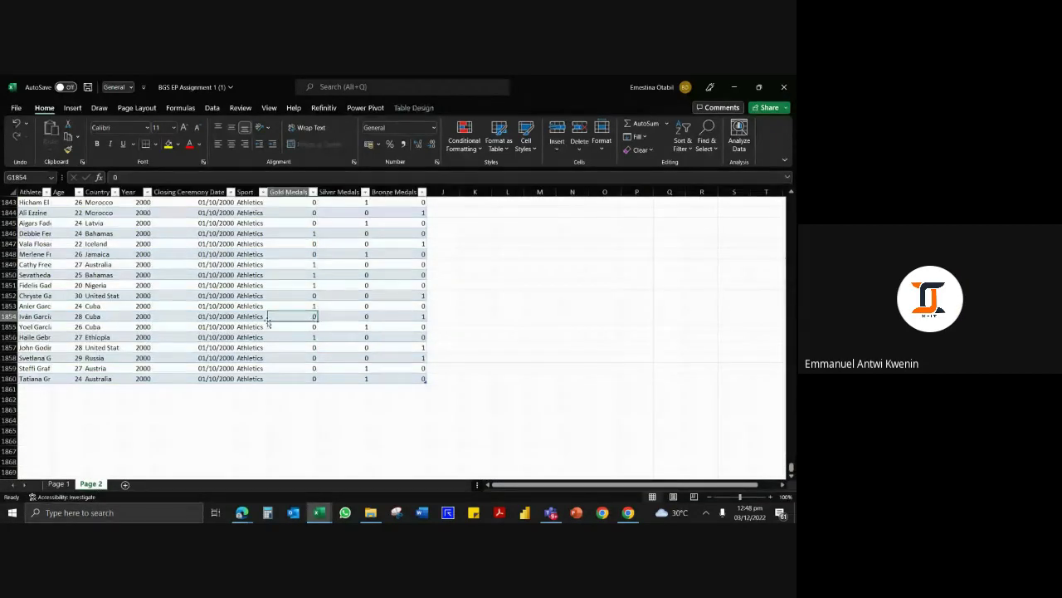
pyautogui.hotkey('ctrl', 'Up')
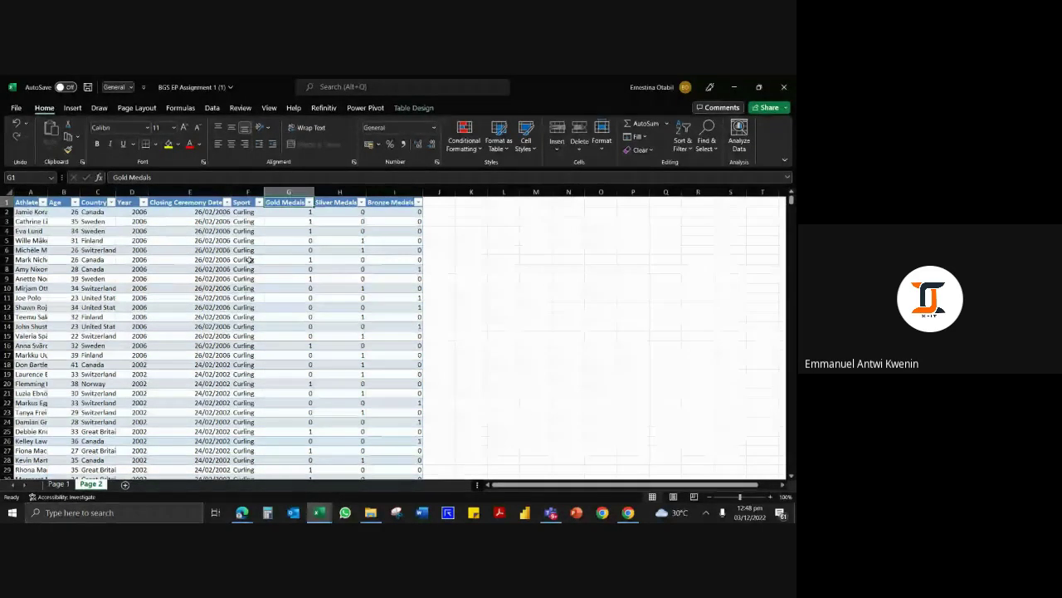
pyautogui.doubleClick(47, 191)
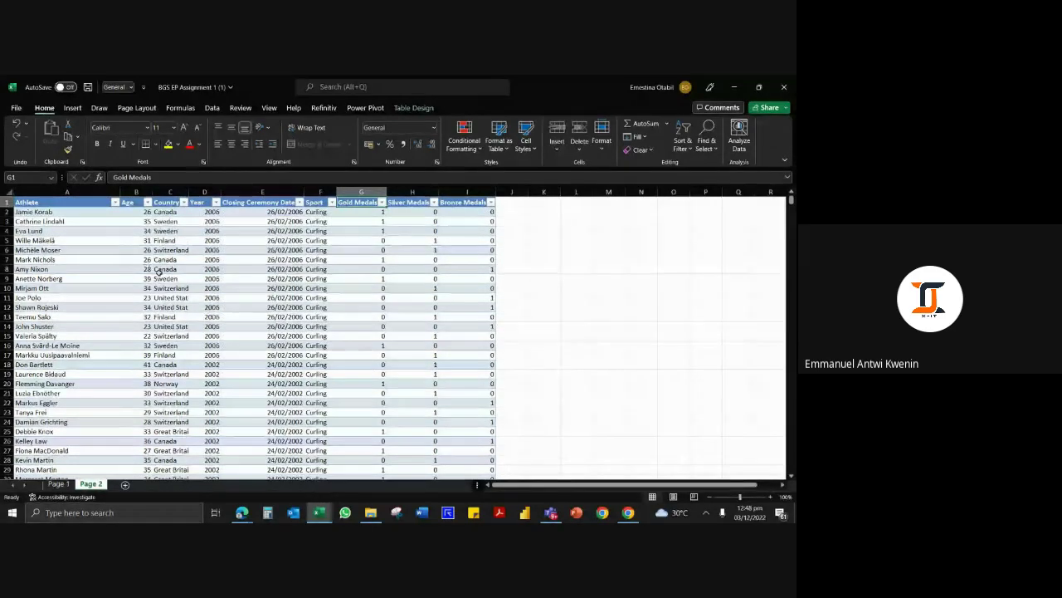
pyautogui.doubleClick(190, 199)
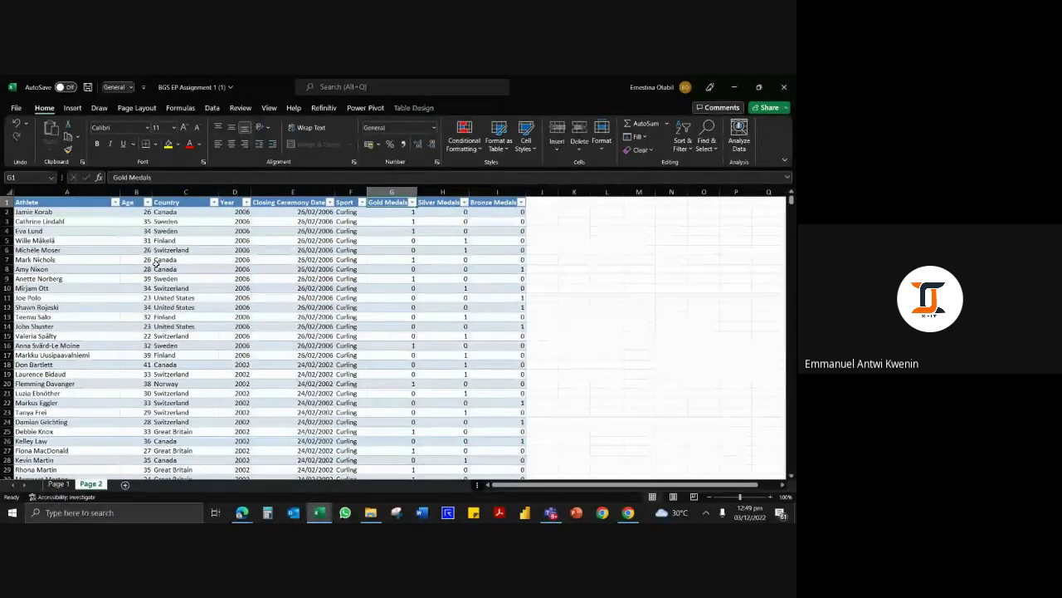
pyautogui.hotkey('ctrl', 'z')
pyautogui.hotkey('ctrl', 'z')
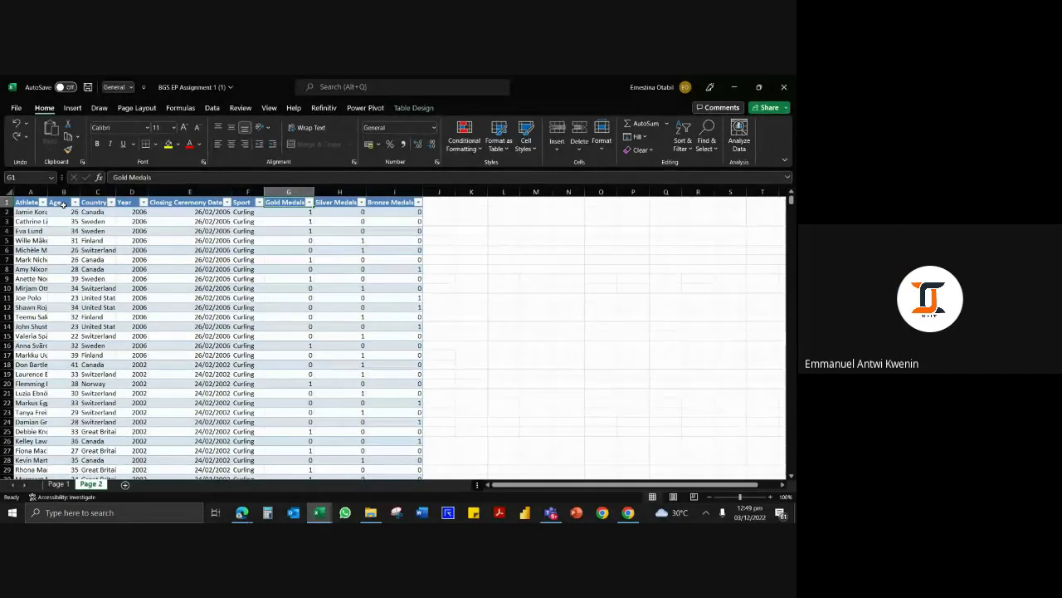
# Apply Blue Gradient Fill data bars to the Gold Medals column G.
pyautogui.click(291, 191)
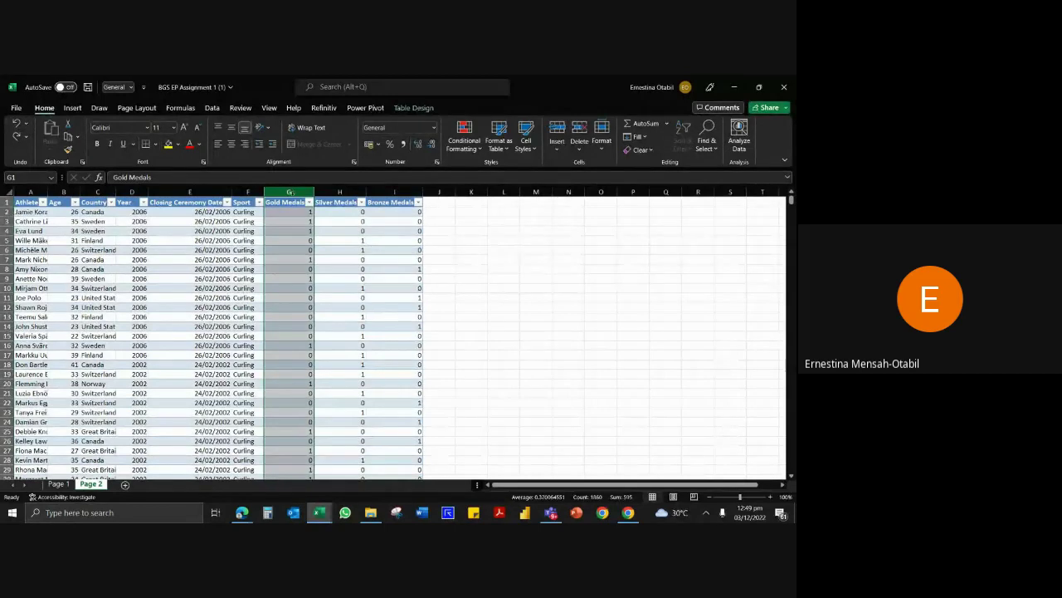
pyautogui.click(475, 150)
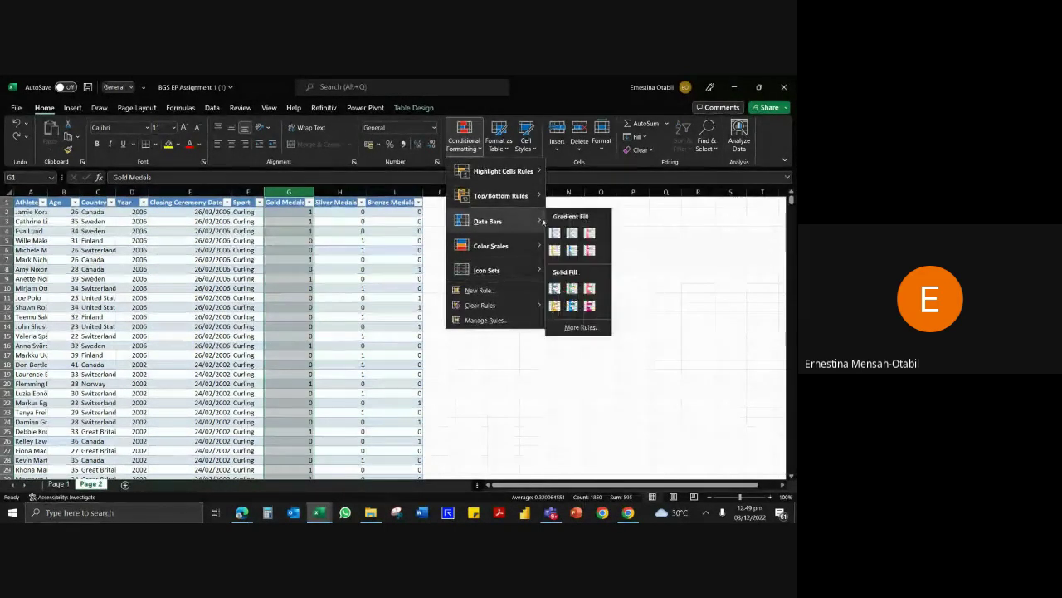
pyautogui.click(554, 238)
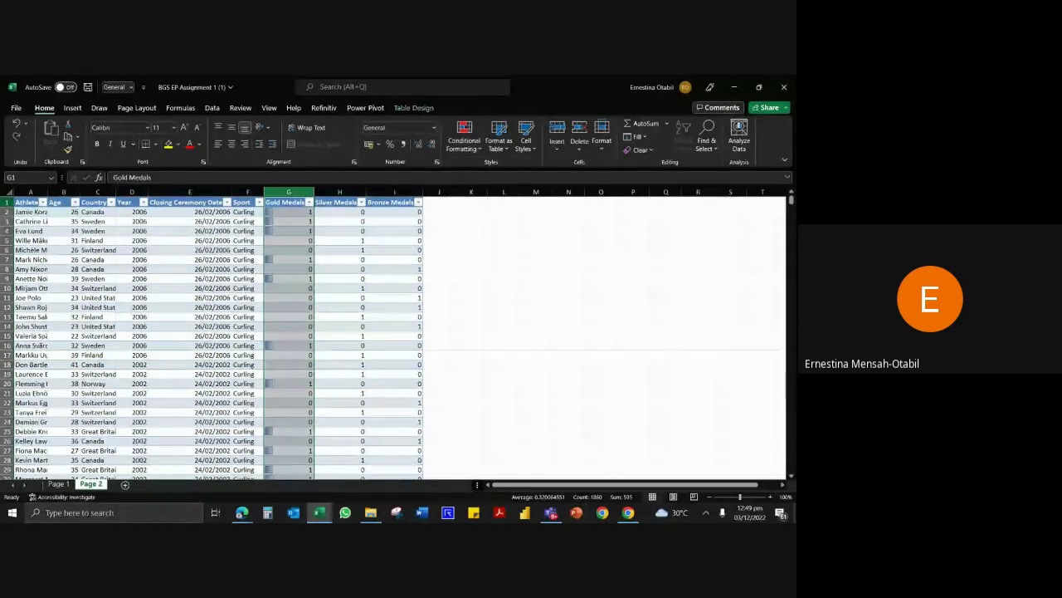
pyautogui.click(127, 240)
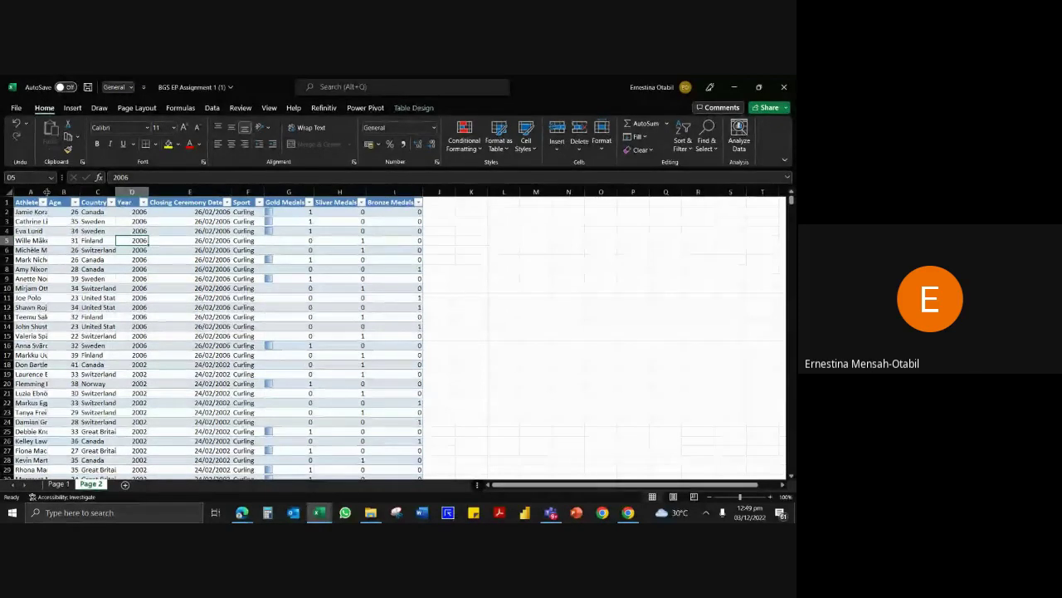
# Autofit column A to the athlete names and column C to countries like United States.
pyautogui.doubleClick(47, 191)
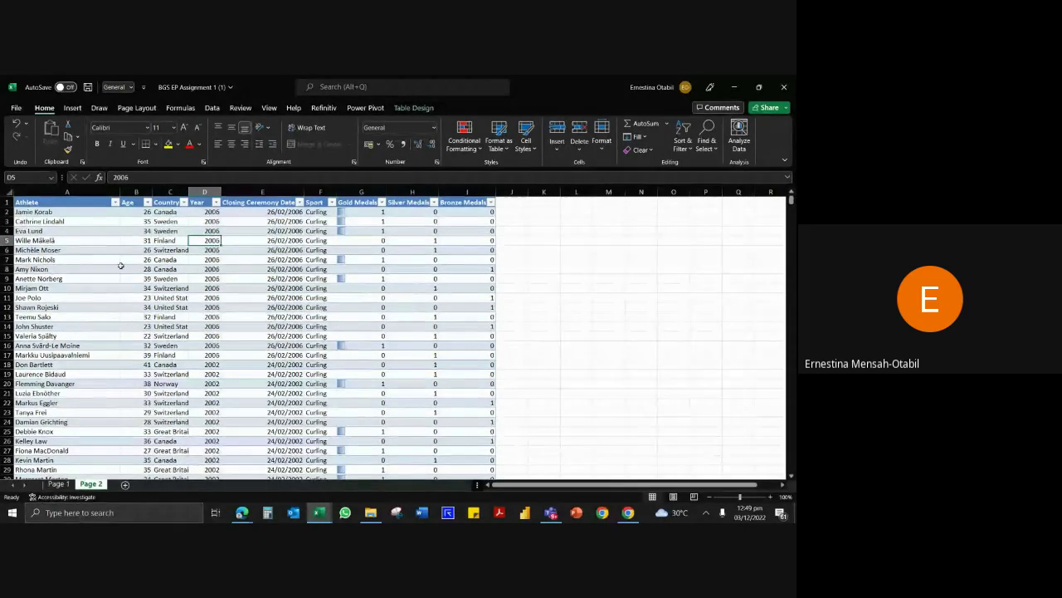
pyautogui.click(172, 191)
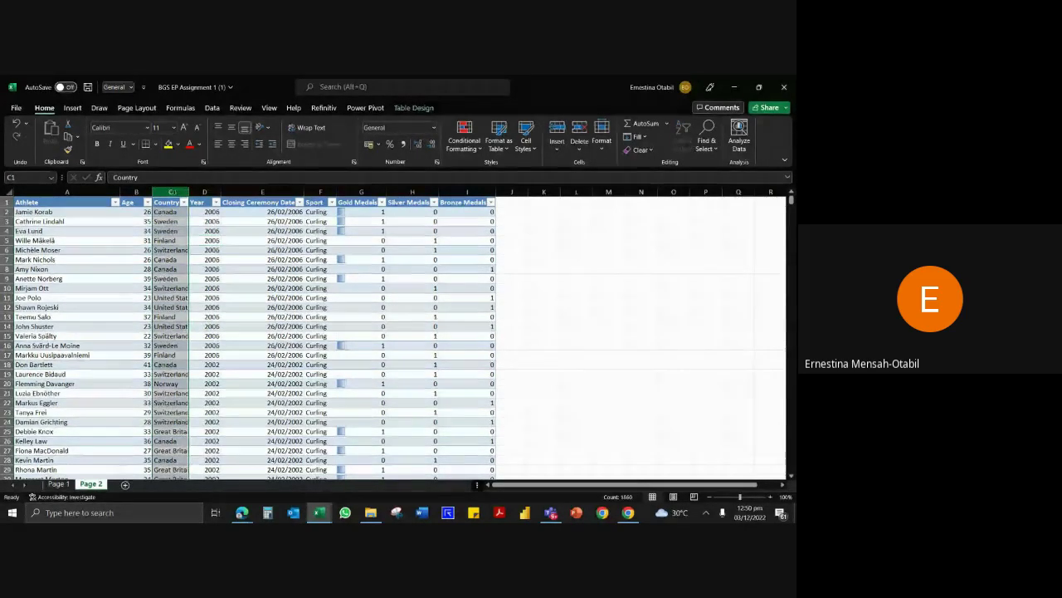
pyautogui.click(204, 192)
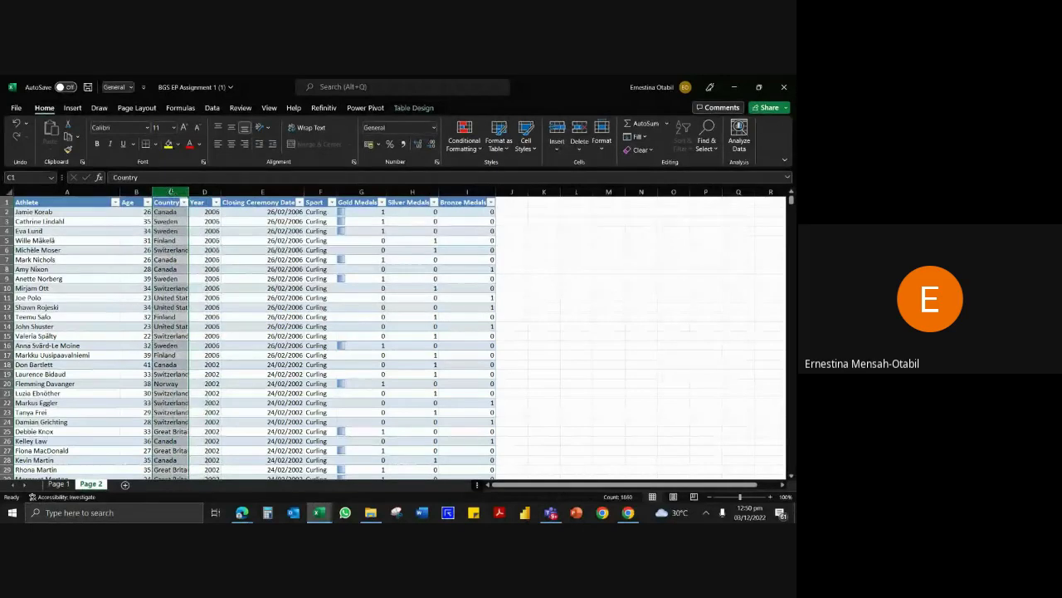
pyautogui.doubleClick(189, 192)
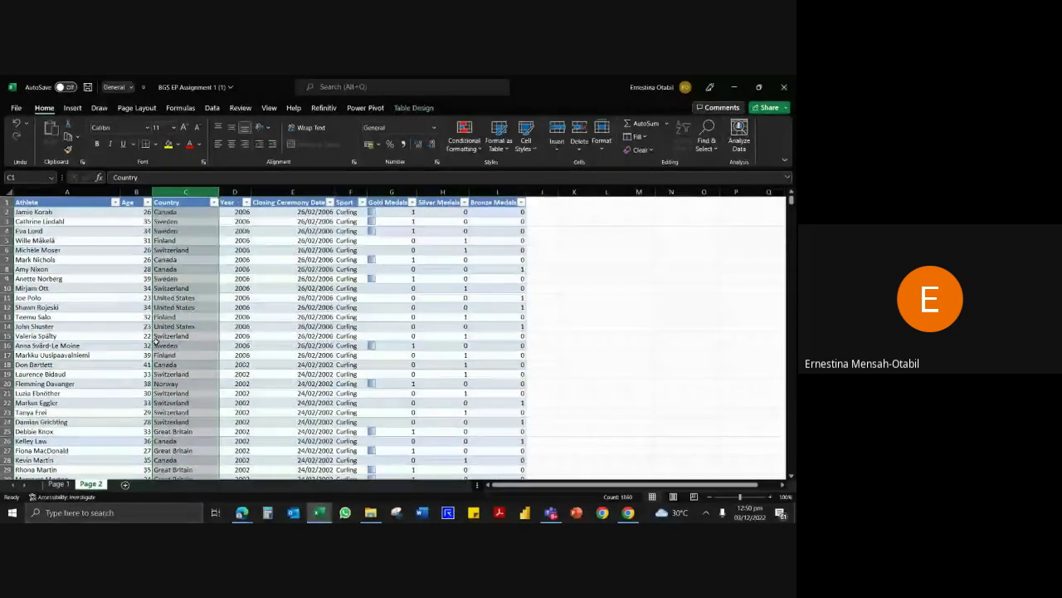
pyautogui.click(236, 257)
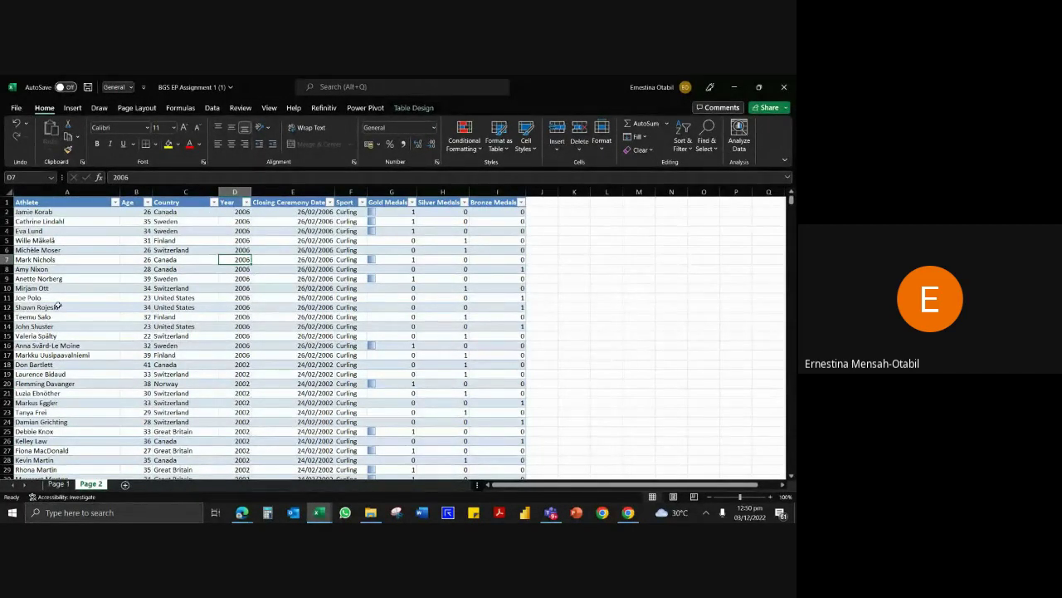
# Check the Country entries in C15 and C9 and a Closing Ceremony Date cell.
pyautogui.click(142, 287)
pyautogui.click(214, 337)
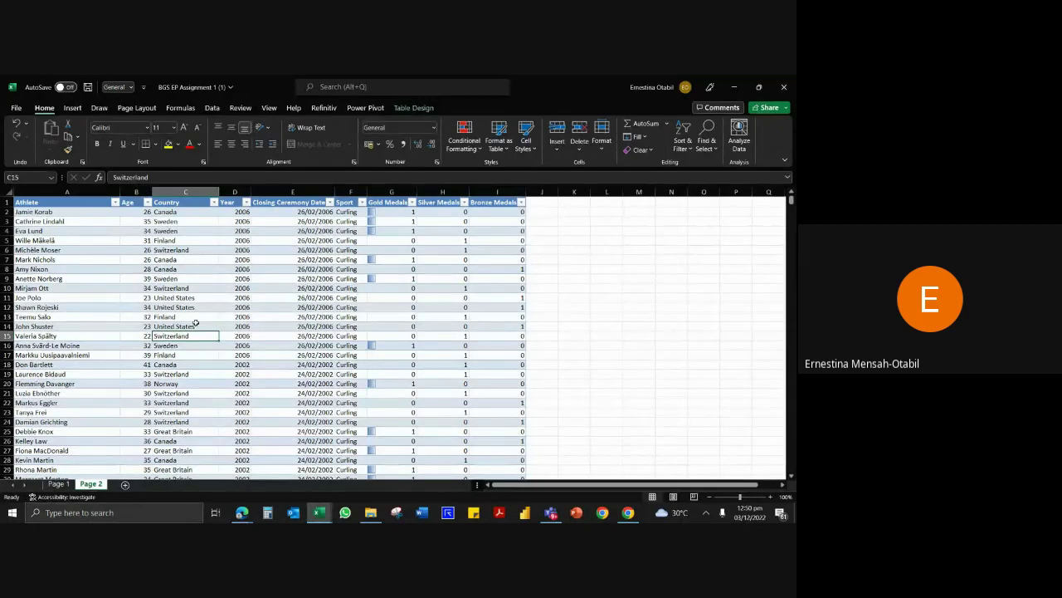
pyautogui.click(292, 260)
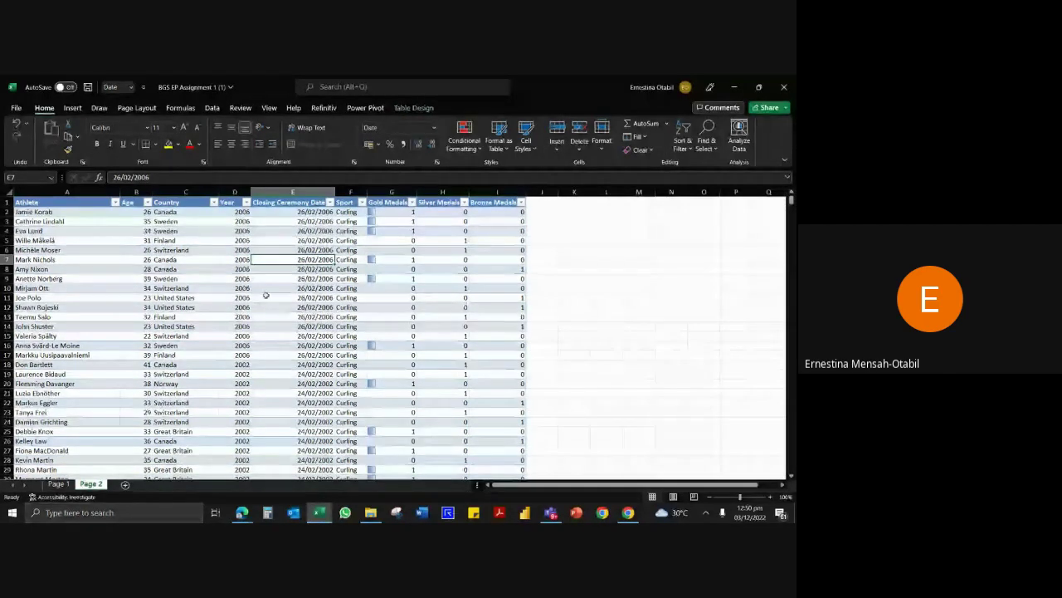
pyautogui.click(187, 278)
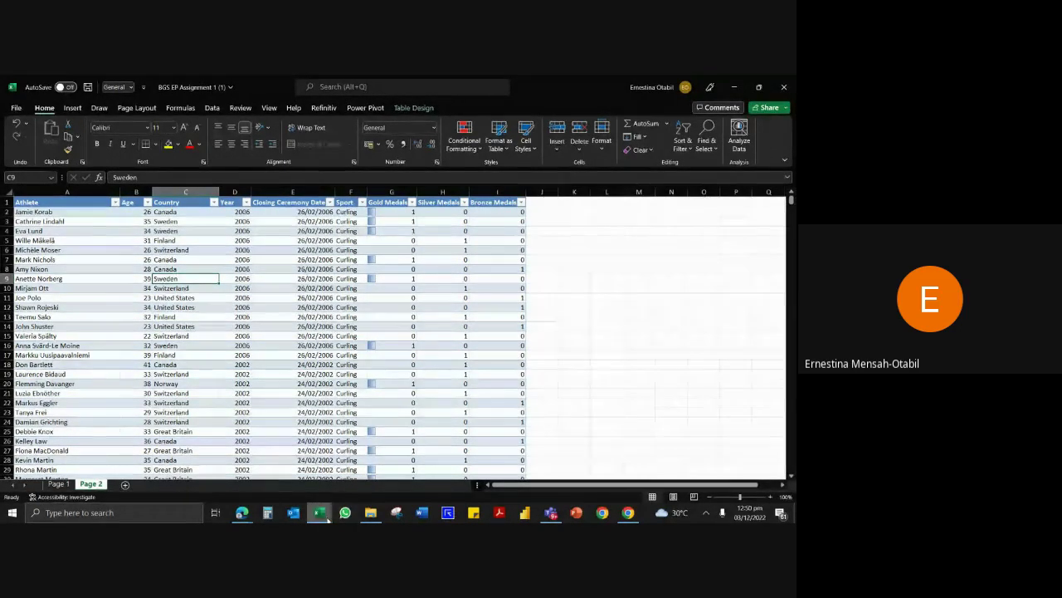
pyautogui.moveTo(309, 516)
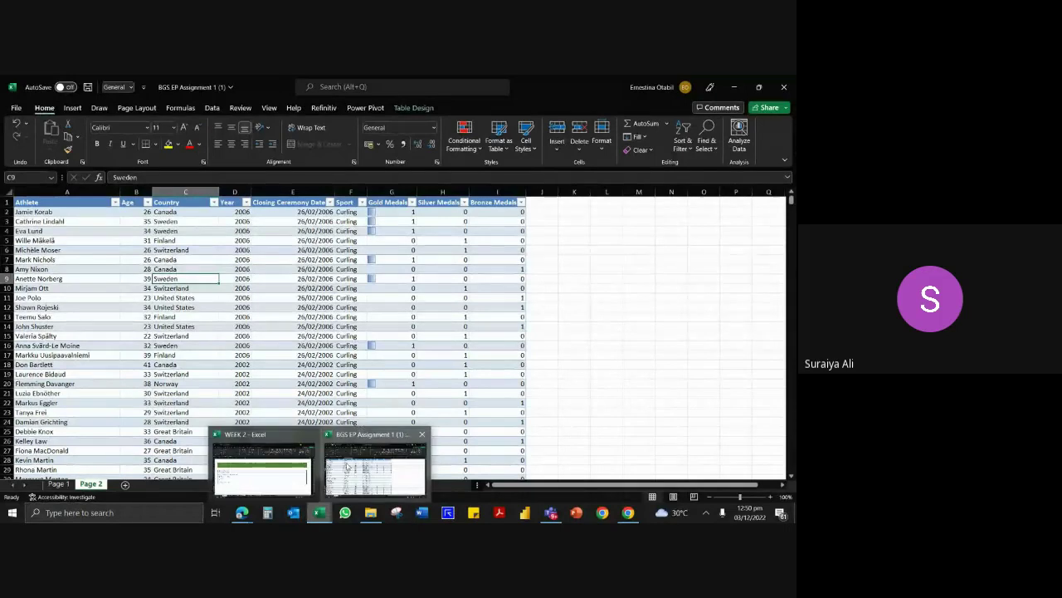
pyautogui.click(377, 327)
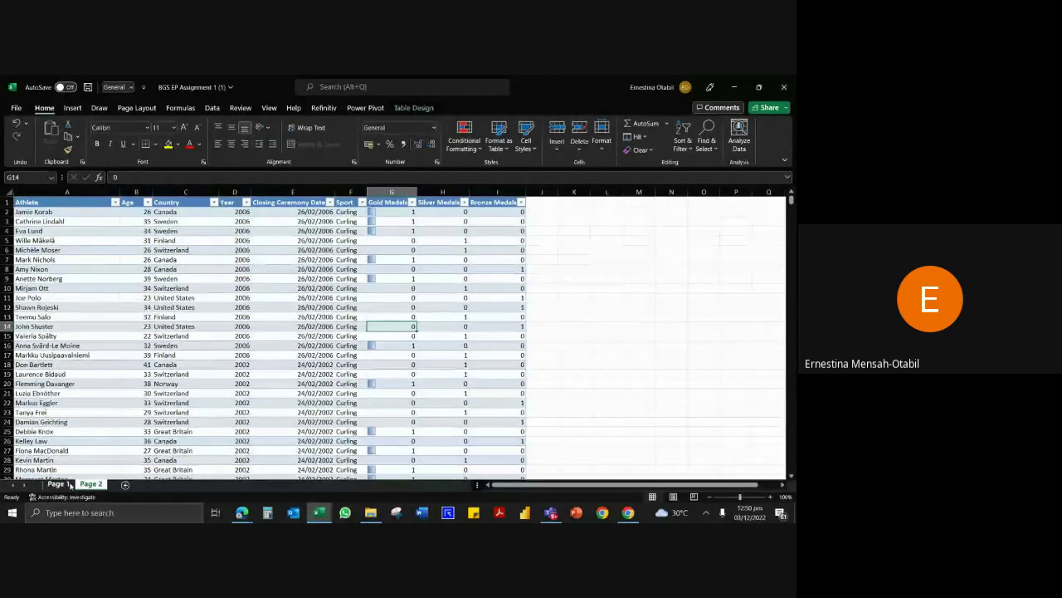
pyautogui.hotkey('ctrl', 'pageup')
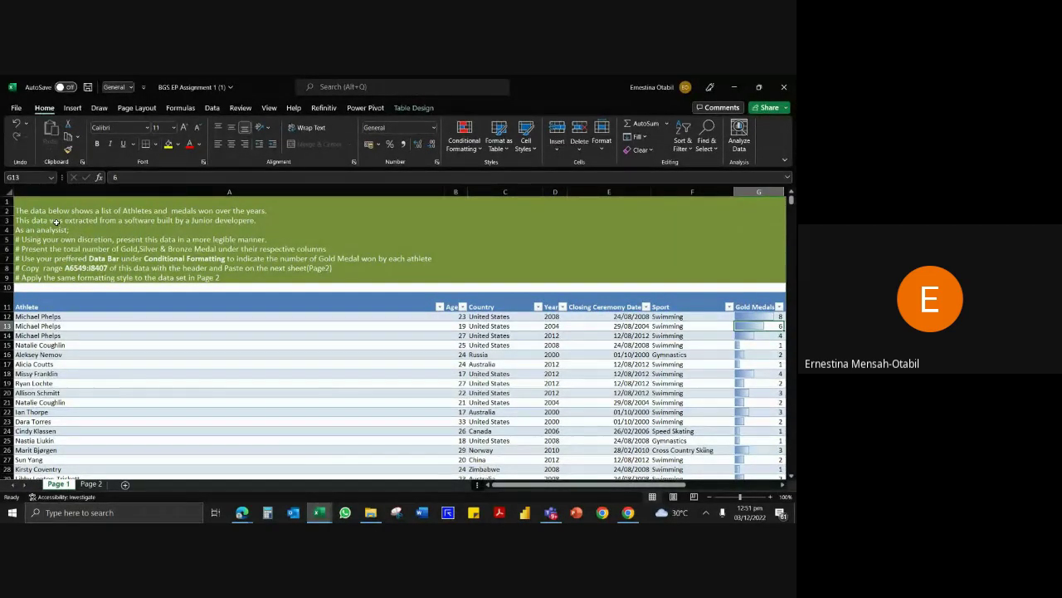
pyautogui.click(92, 483)
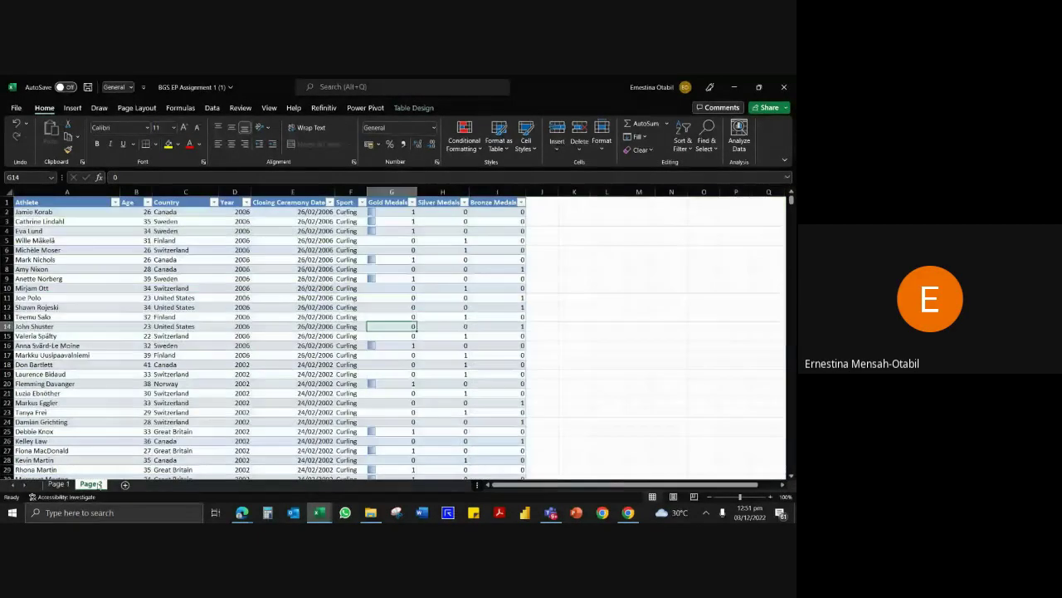
pyautogui.click(207, 279)
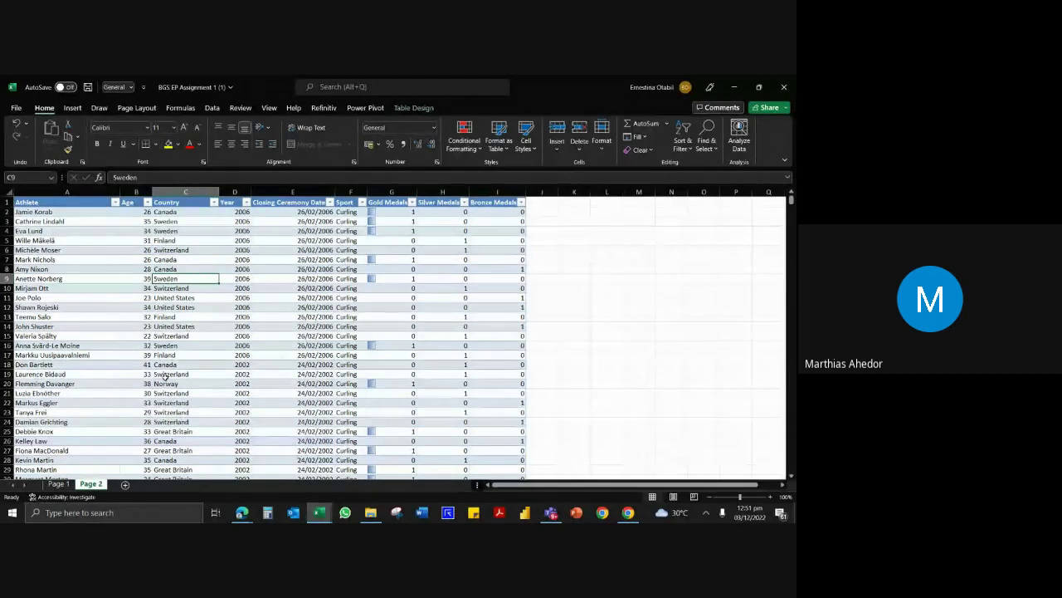
pyautogui.click(58, 483)
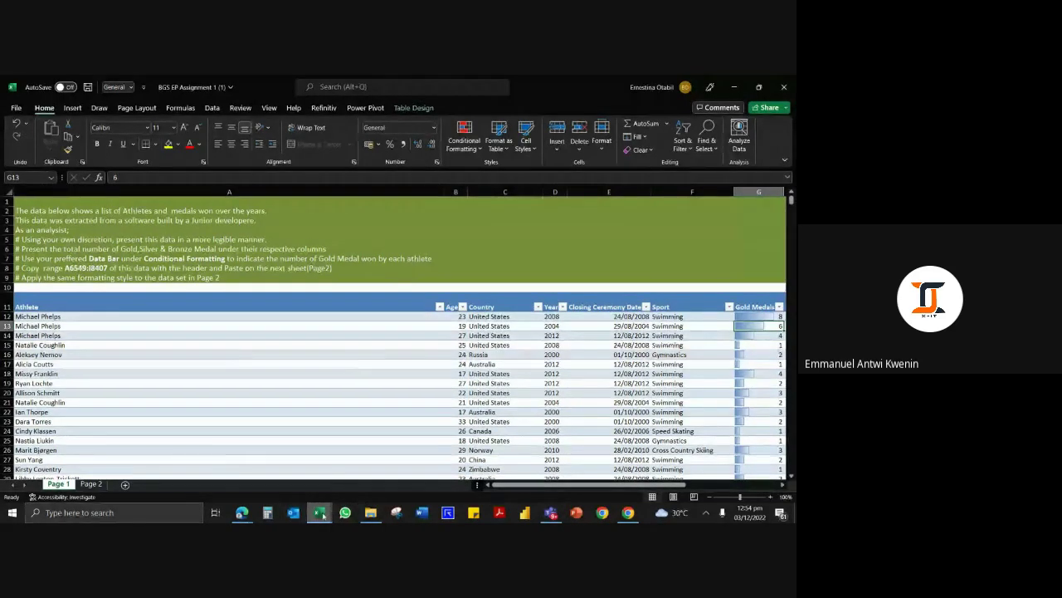
pyautogui.moveTo(325, 513)
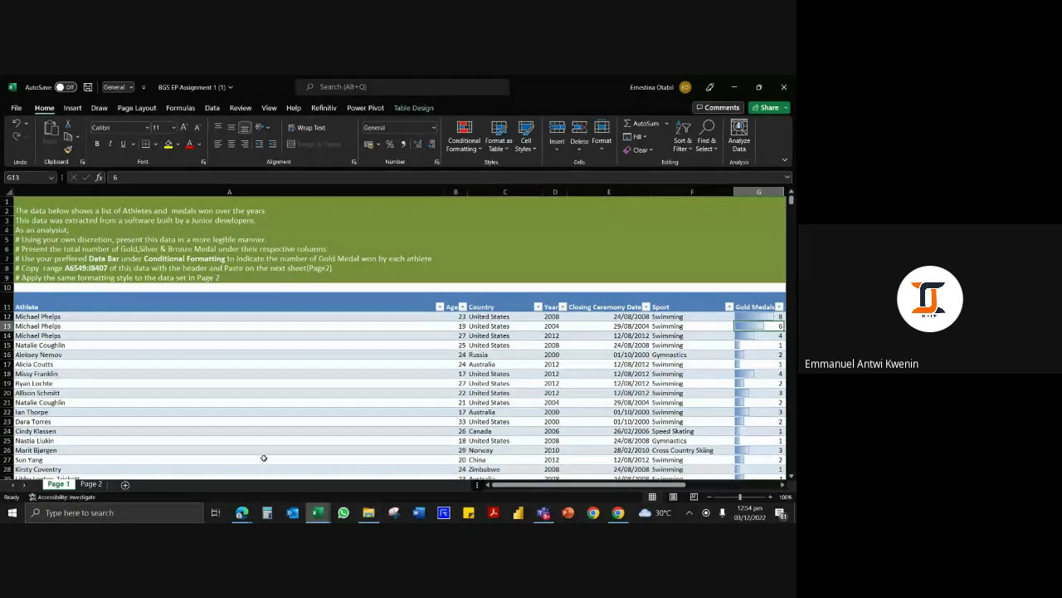
pyautogui.click(285, 412)
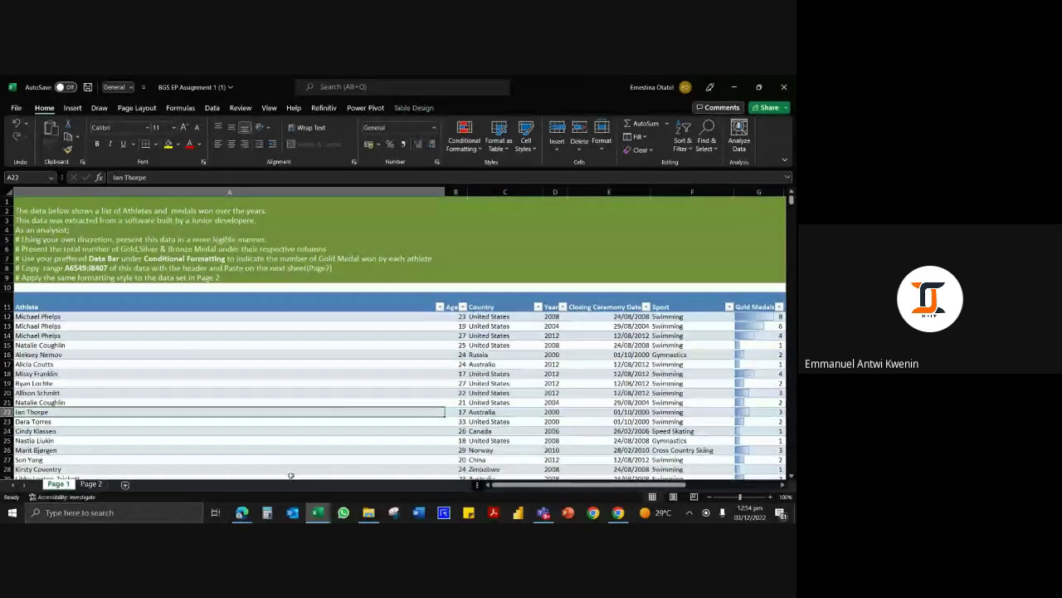
pyautogui.moveTo(316, 514)
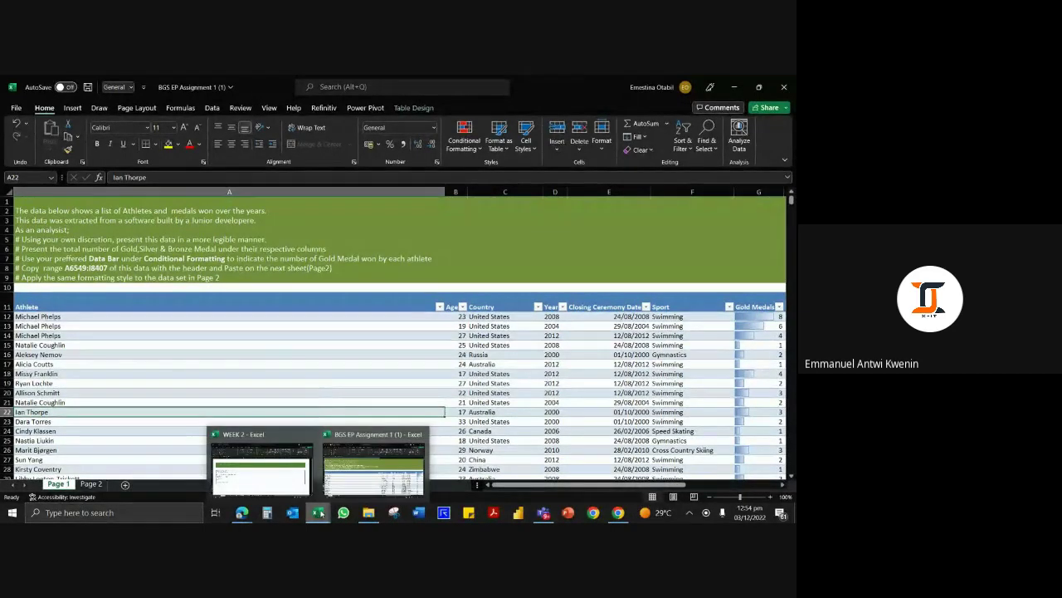
pyautogui.click(389, 346)
pyautogui.click(349, 375)
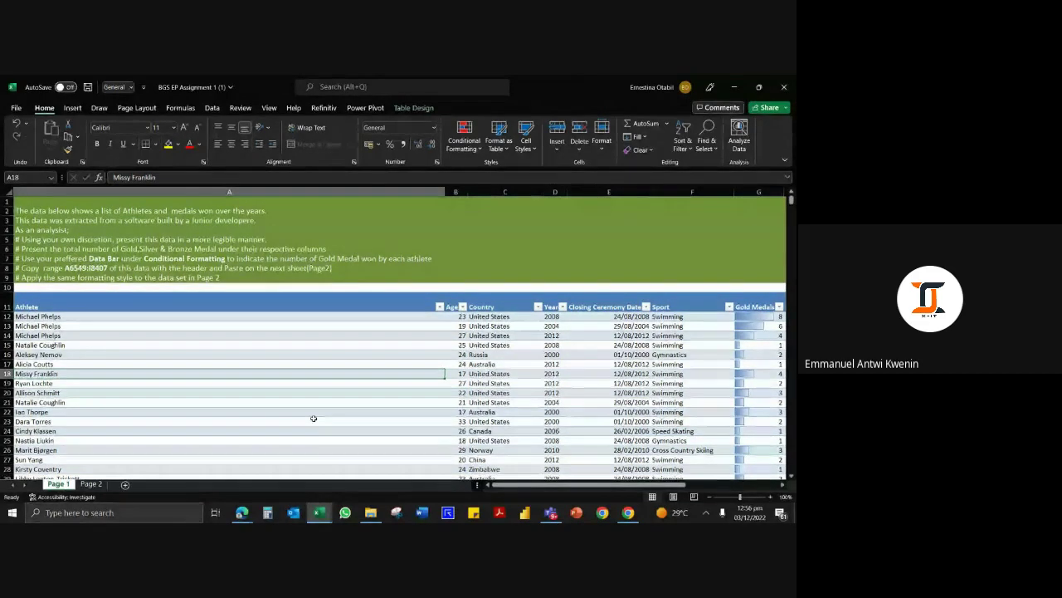
# Select an athlete in the list, then bring the video meeting window to the front.
pyautogui.moveTo(319, 512)
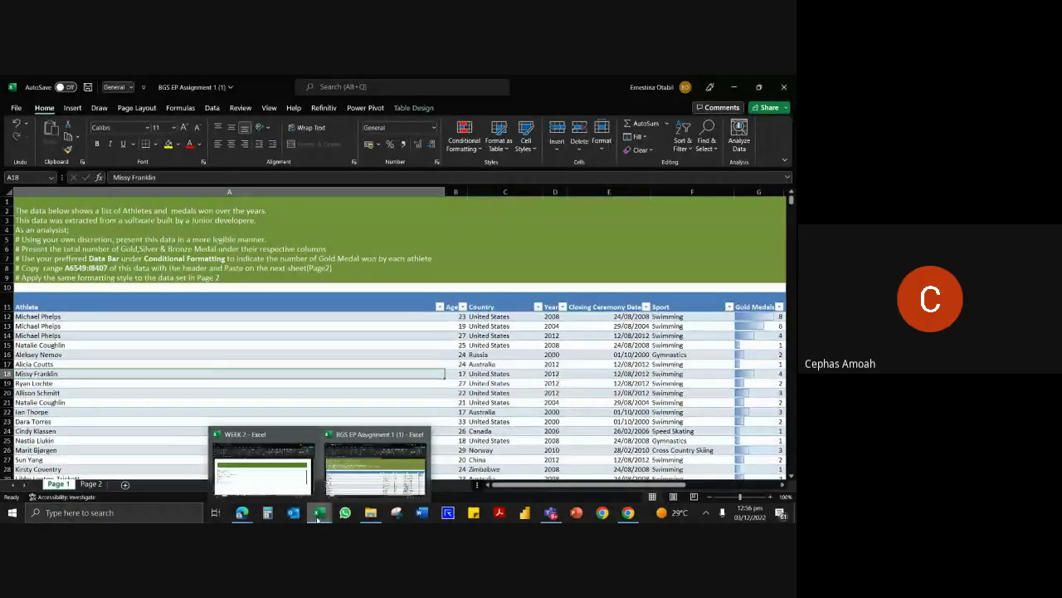
pyautogui.click(350, 337)
pyautogui.click(321, 421)
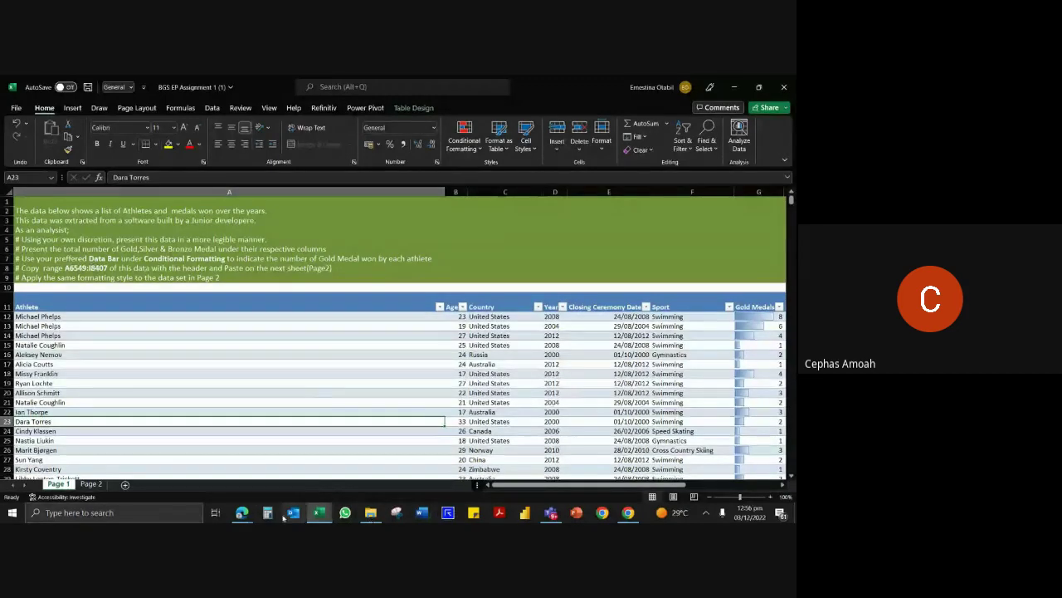
pyautogui.moveTo(242, 516)
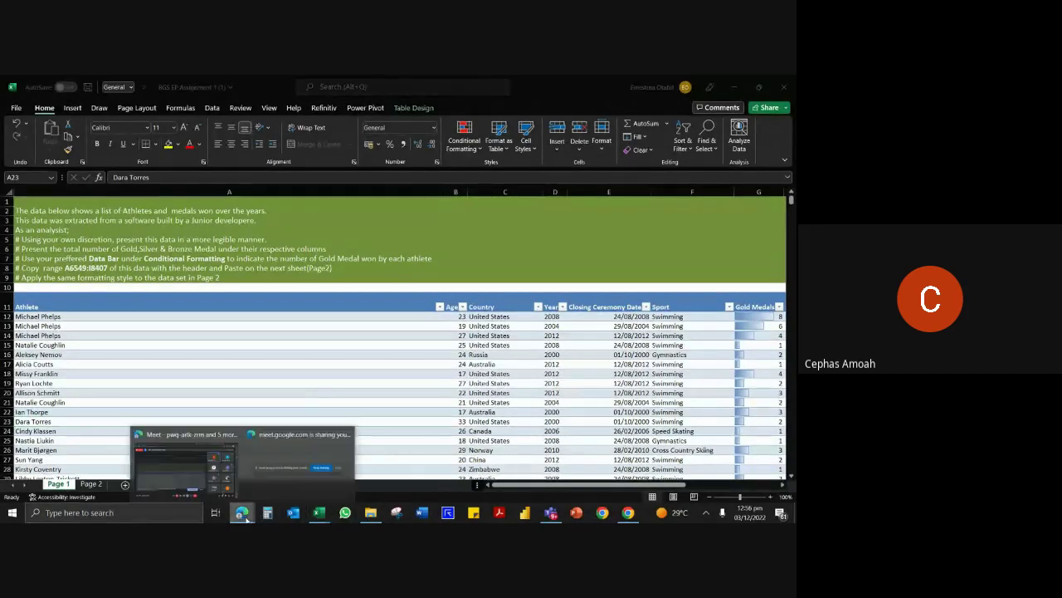
pyautogui.click(274, 478)
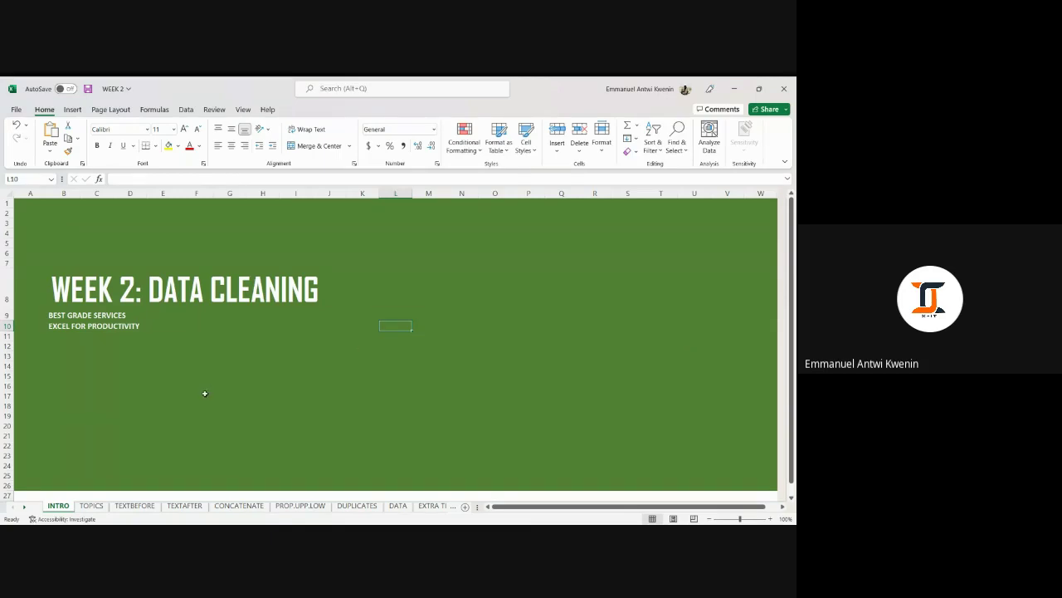
# Open the TOPICS sheet and scroll through the week's data cleaning topics.
pyautogui.click(91, 504)
pyautogui.scroll(-1, 267, 309)
pyautogui.scroll(1, 267, 309)
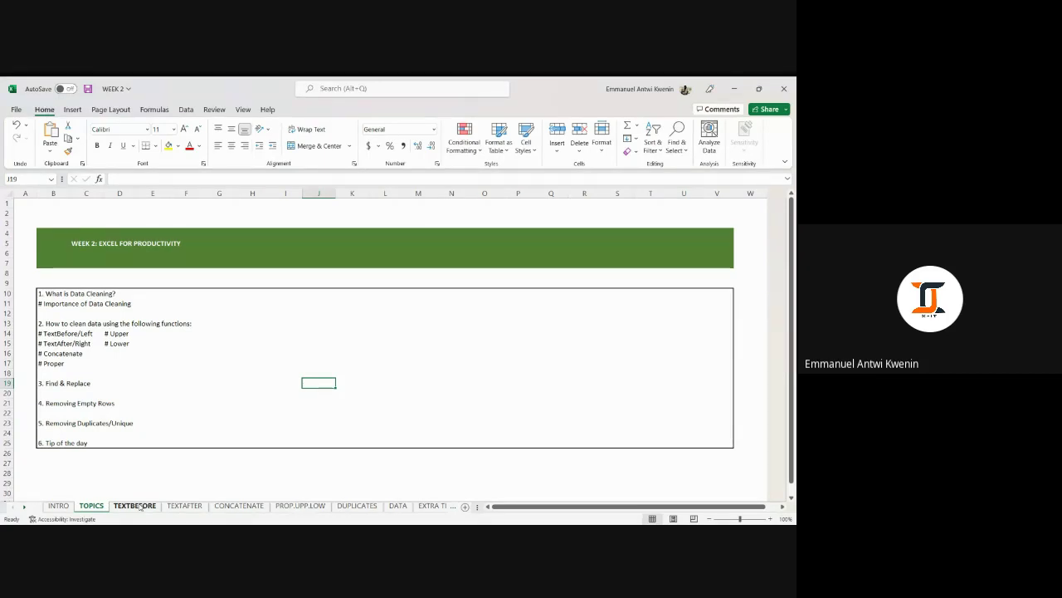
# Open the TEXTBEFORE sheet, select the sample name in B11, and zoom to about 172%.
pyautogui.click(135, 506)
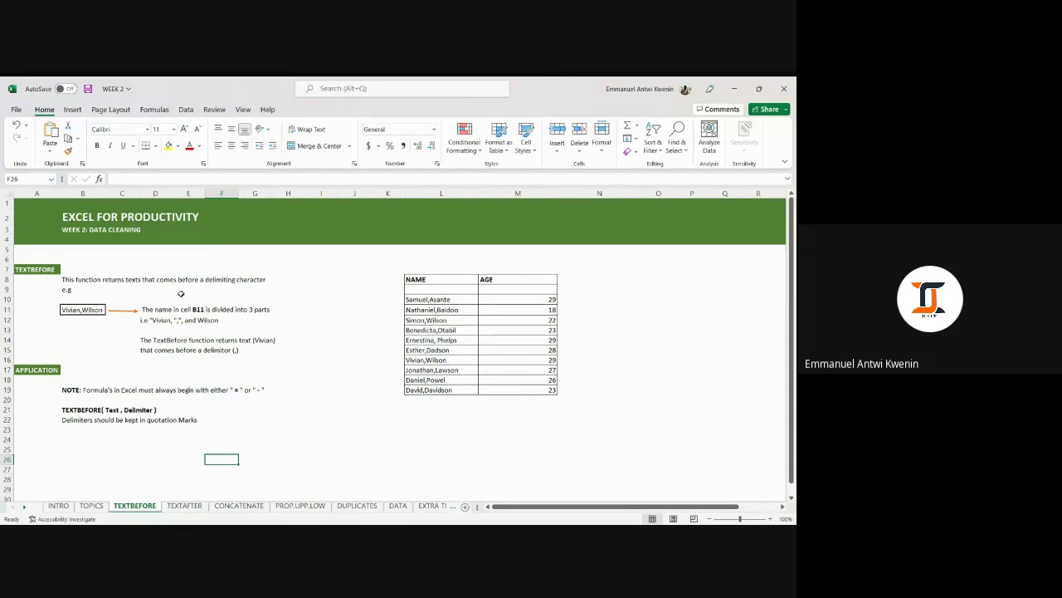
pyautogui.click(93, 308)
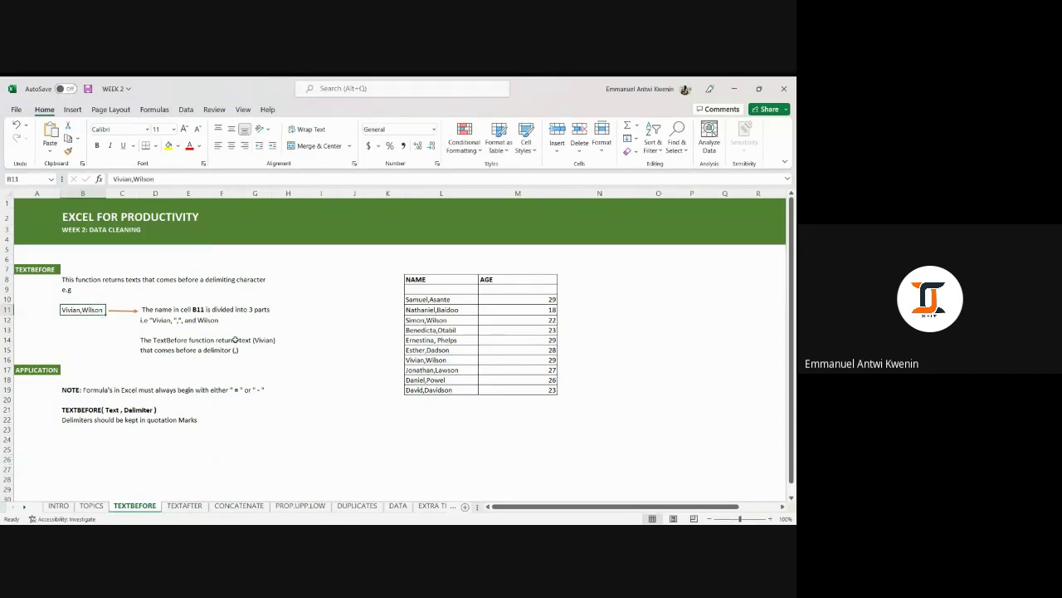
pyautogui.moveTo(742, 518); pyautogui.dragTo(746, 519)
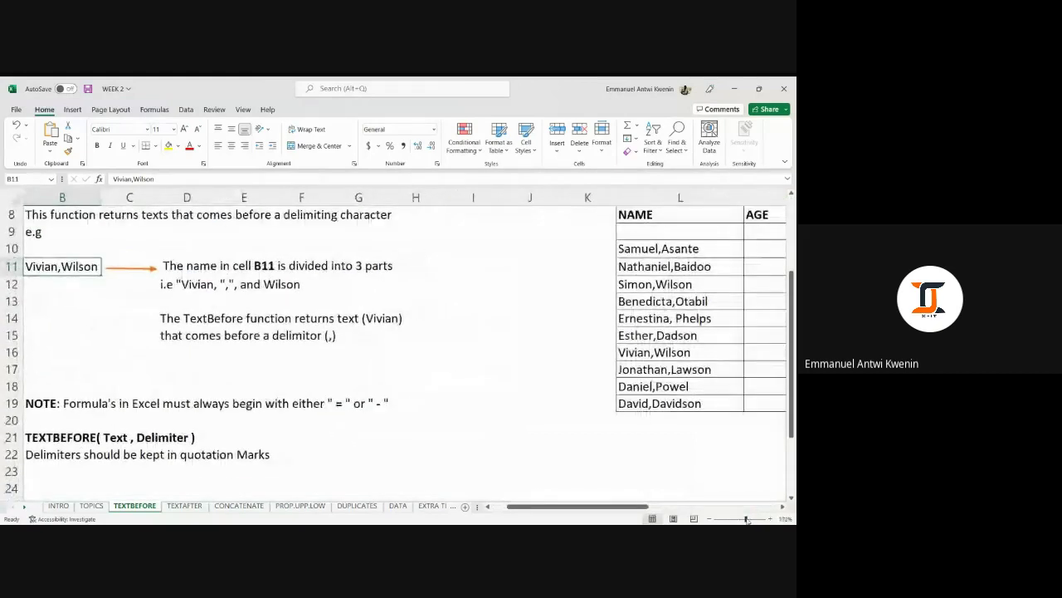
pyautogui.moveTo(548, 508); pyautogui.dragTo(534, 508)
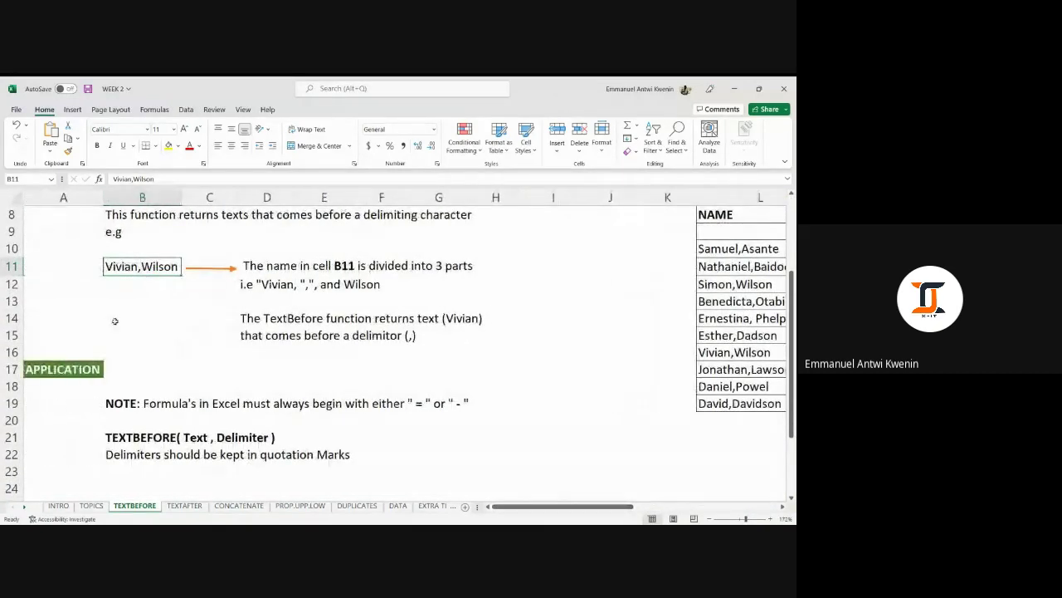
pyautogui.scroll(3, 150, 398)
pyautogui.scroll(-1, 151, 397)
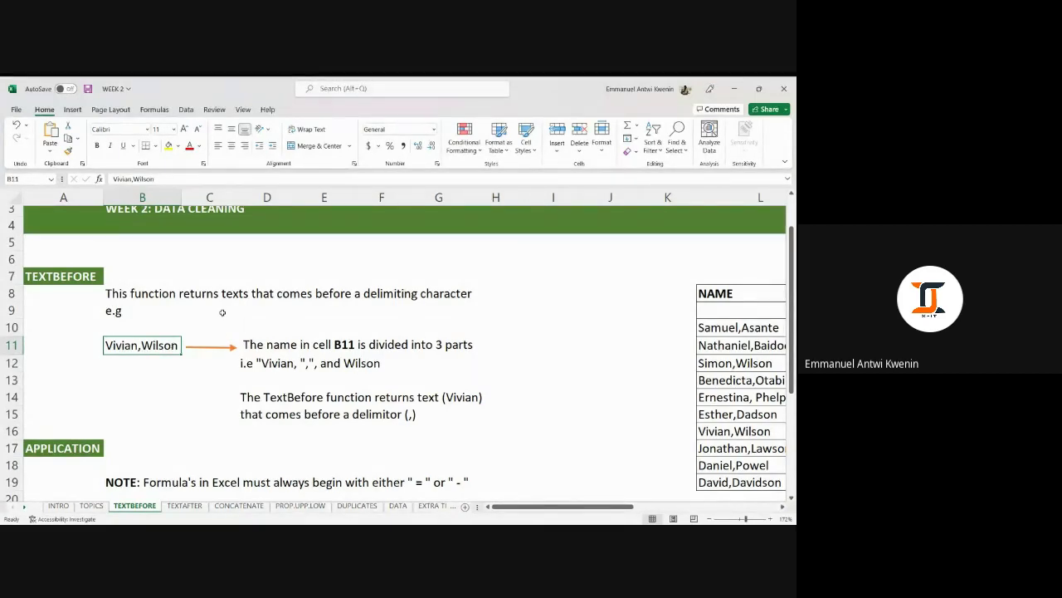
# Scroll the TEXTBEFORE sheet down until rows 12–29 show below the syntax note.
pyautogui.scroll(1, 193, 321)
pyautogui.scroll(-1, 155, 310)
pyautogui.scroll(-1, 155, 309)
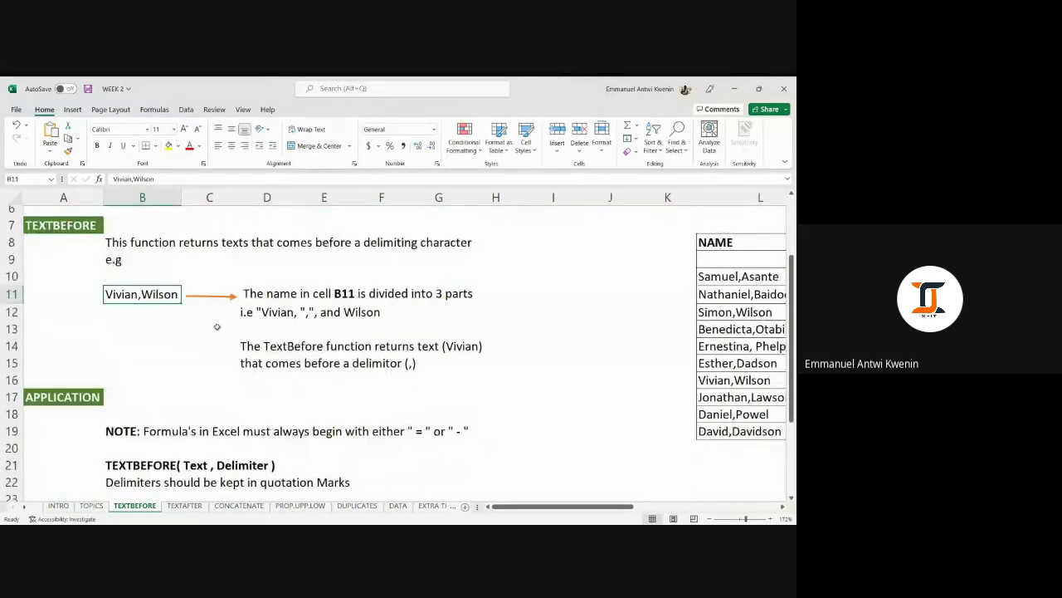
pyautogui.scroll(1, 216, 326)
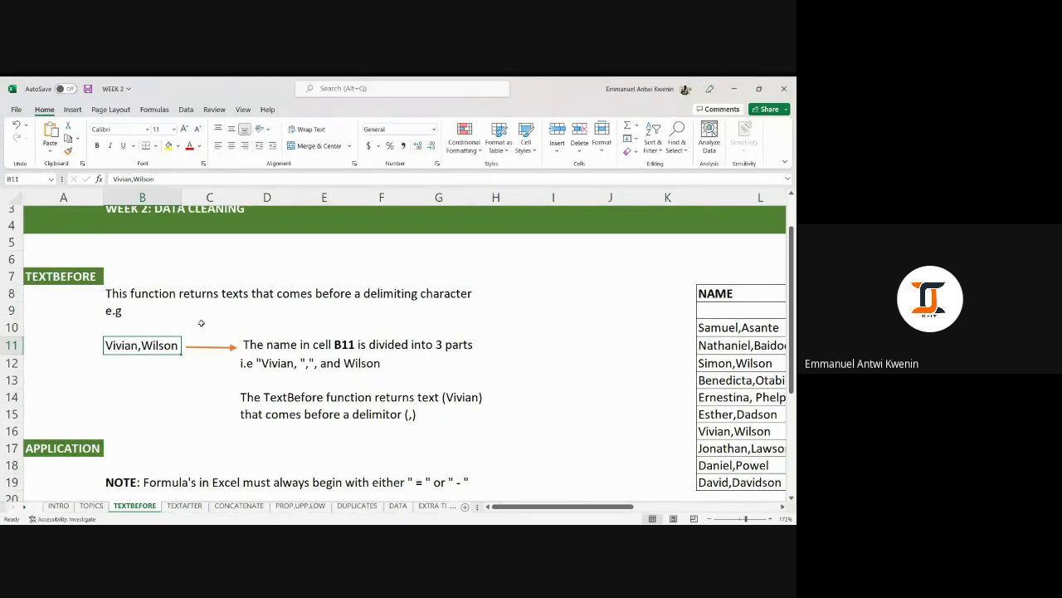
pyautogui.scroll(-2, 200, 323)
pyautogui.scroll(-1, 202, 324)
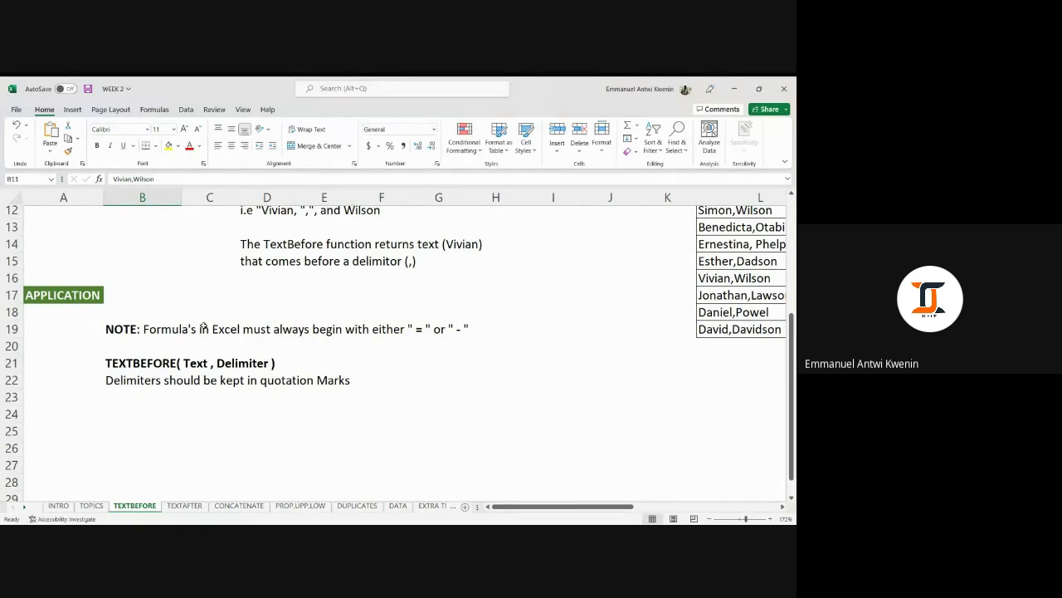
# In H21, try 'sum' and '=sum', clearing each, then begin and erase '-textbe'.
pyautogui.click(485, 368)
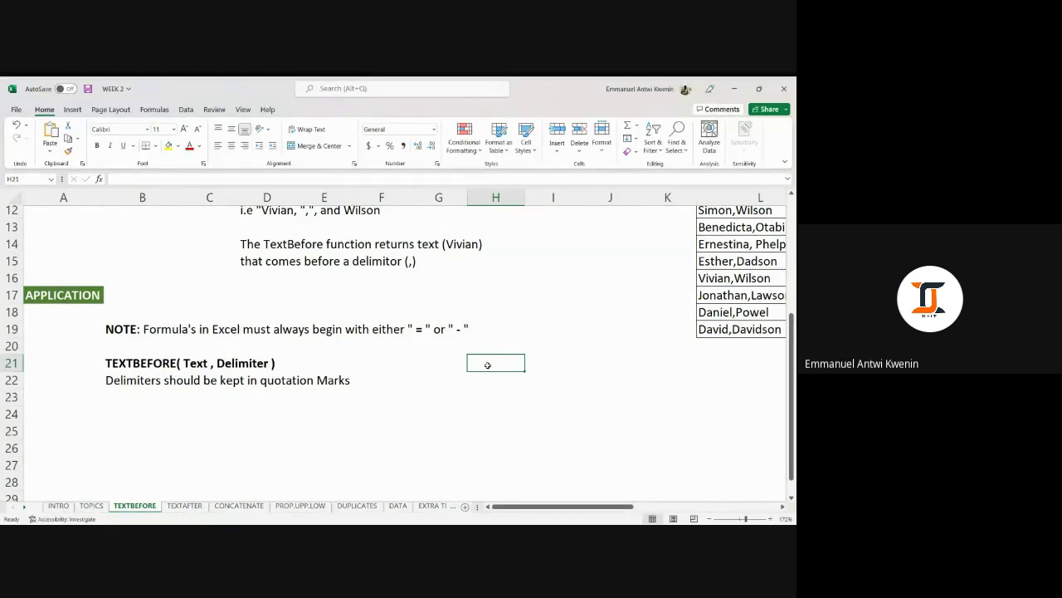
pyautogui.write('sum')
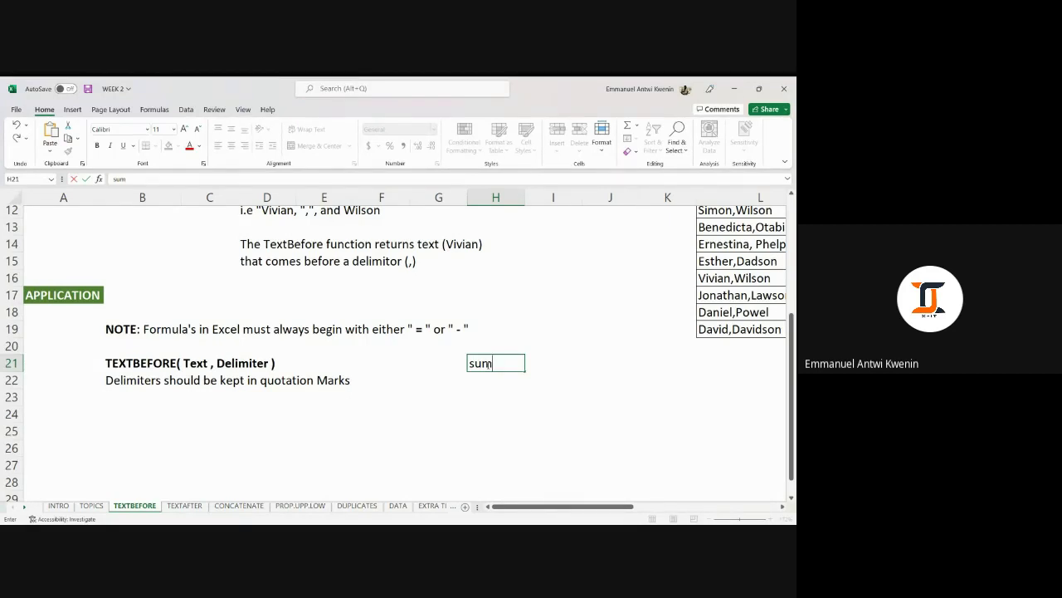
pyautogui.press('BackSpace')
pyautogui.press('BackSpace')
pyautogui.press('BackSpace')
pyautogui.write('=')
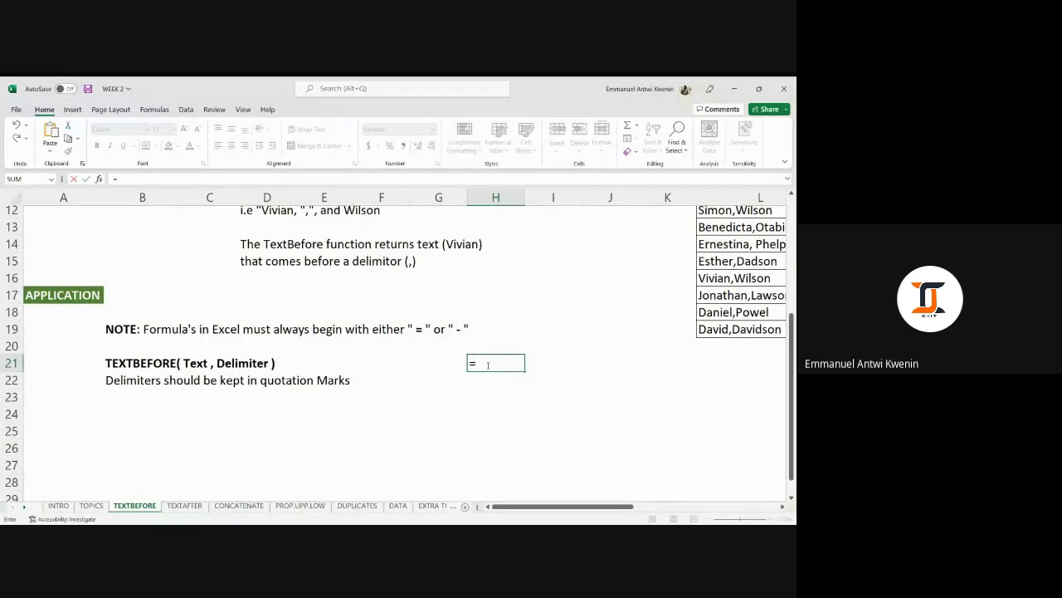
pyautogui.write('sum')
pyautogui.press('BackSpace')
pyautogui.press('BackSpace')
pyautogui.press('BackSpace')
pyautogui.press('BackSpace')
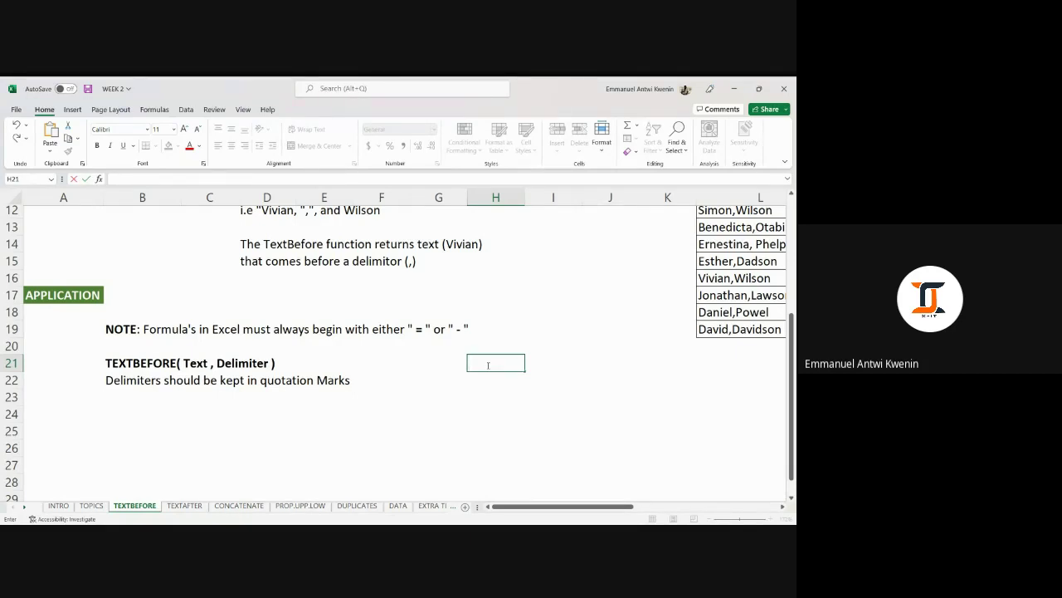
pyautogui.write('-')
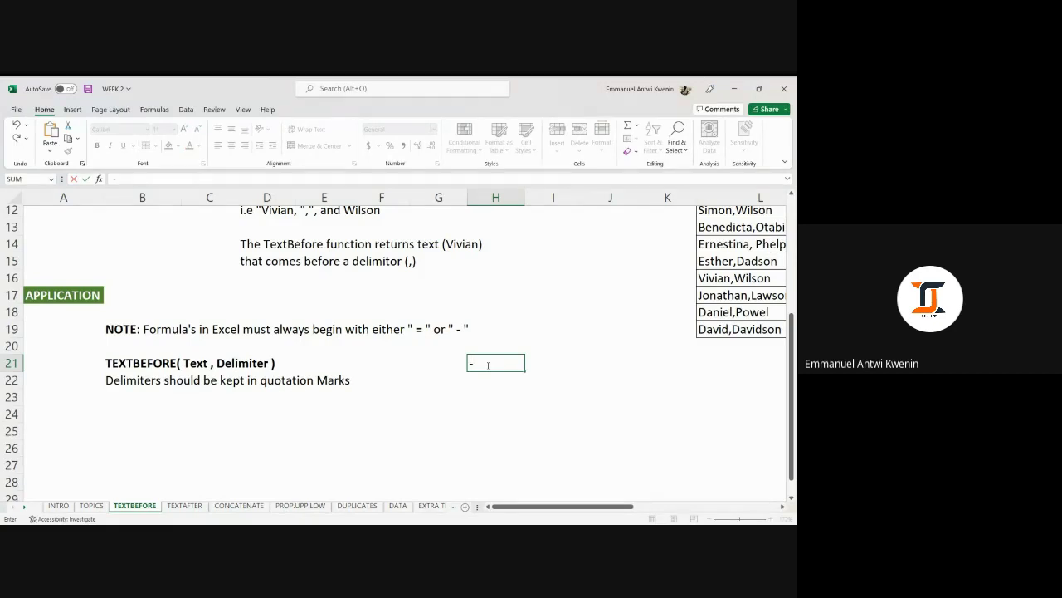
pyautogui.write('text')
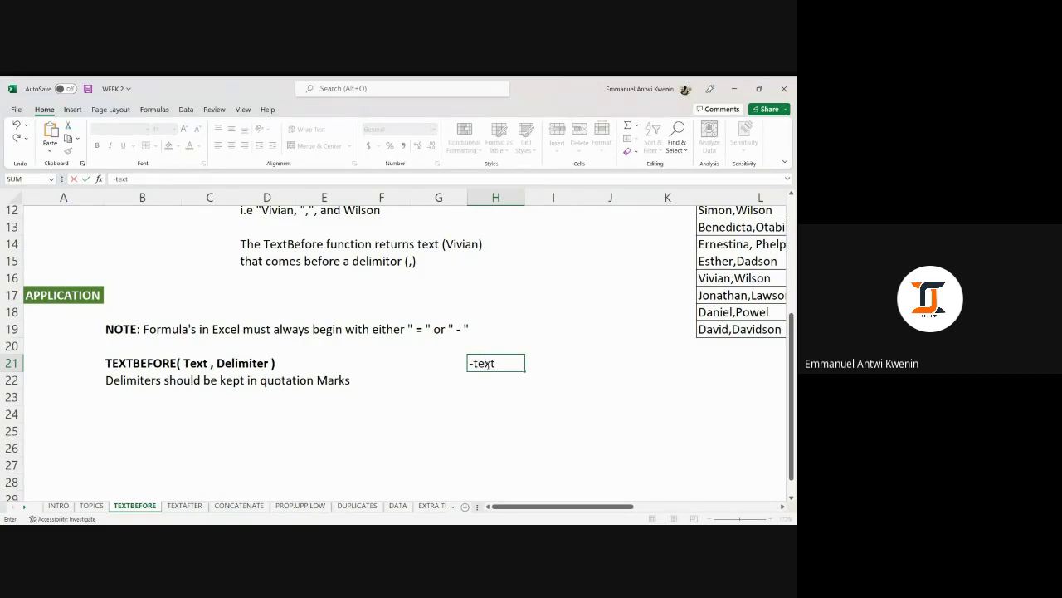
pyautogui.write('be')
pyautogui.press('BackSpace')
pyautogui.press('BackSpace')
pyautogui.press('BackSpace')
pyautogui.press('BackSpace')
pyautogui.press('BackSpace')
pyautogui.press('BackSpace')
pyautogui.press('BackSpace')
pyautogui.press('Up')
pyautogui.press('Up')
pyautogui.scroll(2, 401, 330)
pyautogui.scroll(1, 400, 330)
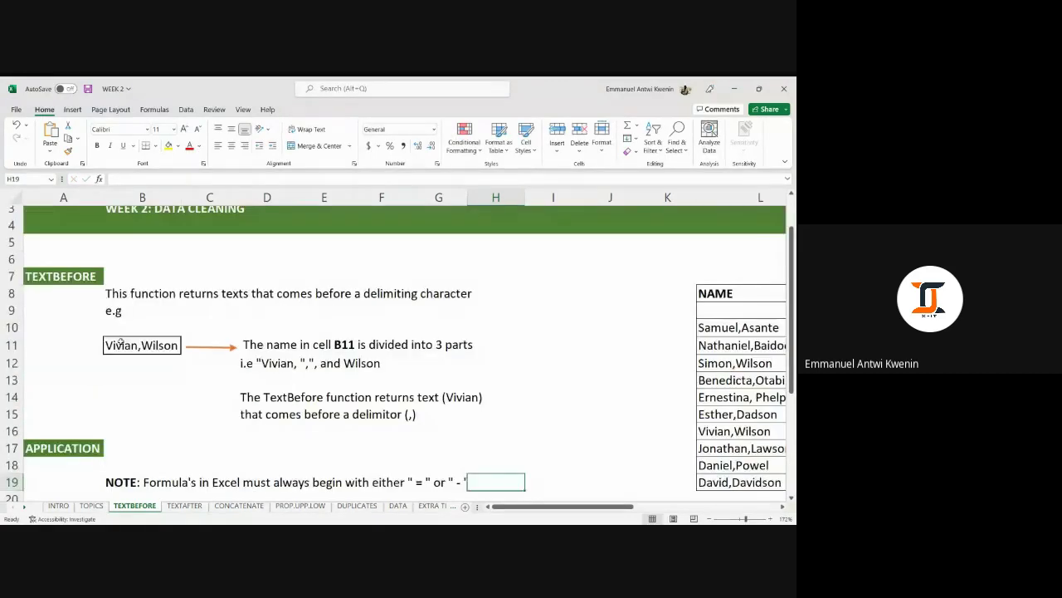
pyautogui.click(131, 343)
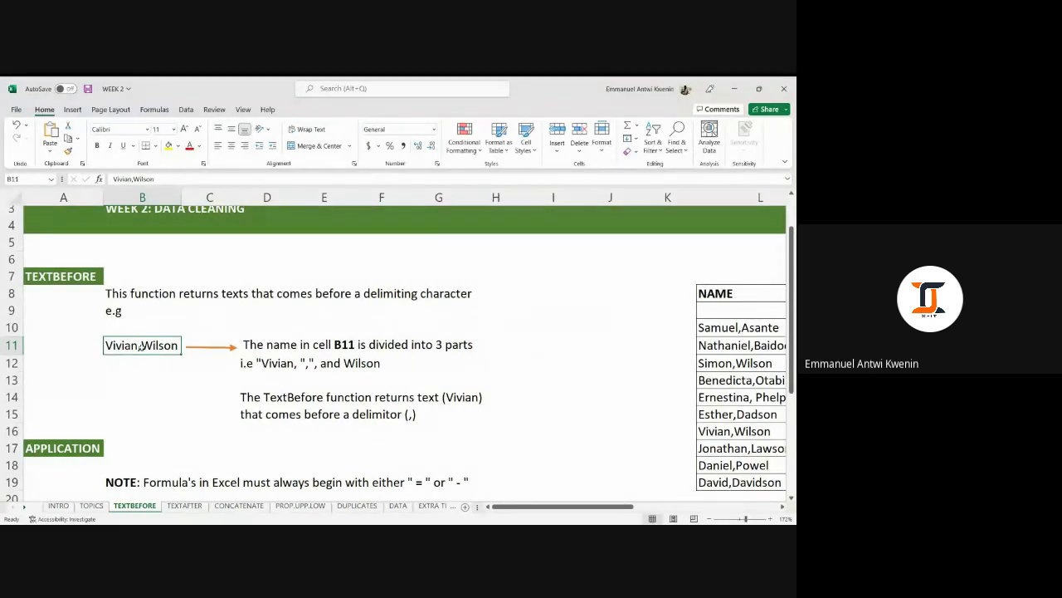
pyautogui.scroll(-2, 141, 347)
pyautogui.scroll(3, 141, 347)
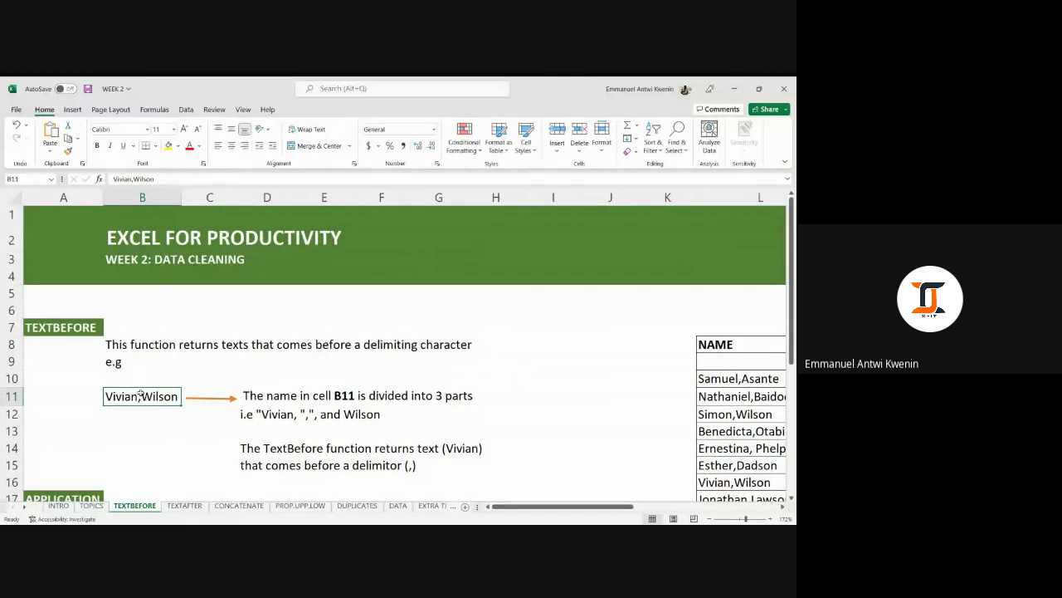
pyautogui.scroll(-1, 208, 353)
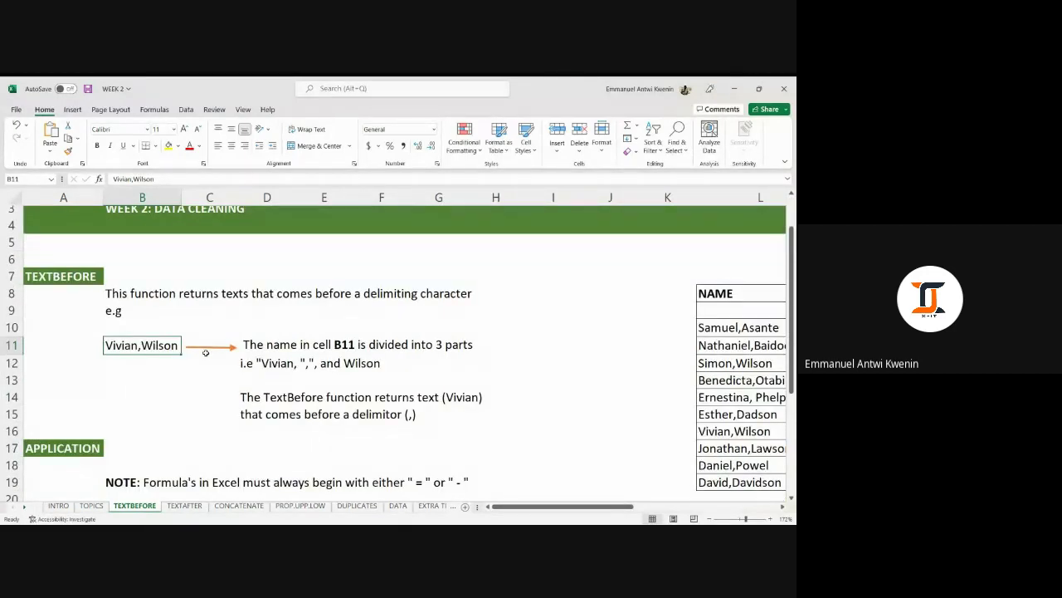
pyautogui.scroll(-1, 206, 353)
pyautogui.scroll(1, 206, 352)
pyautogui.scroll(-3, 206, 355)
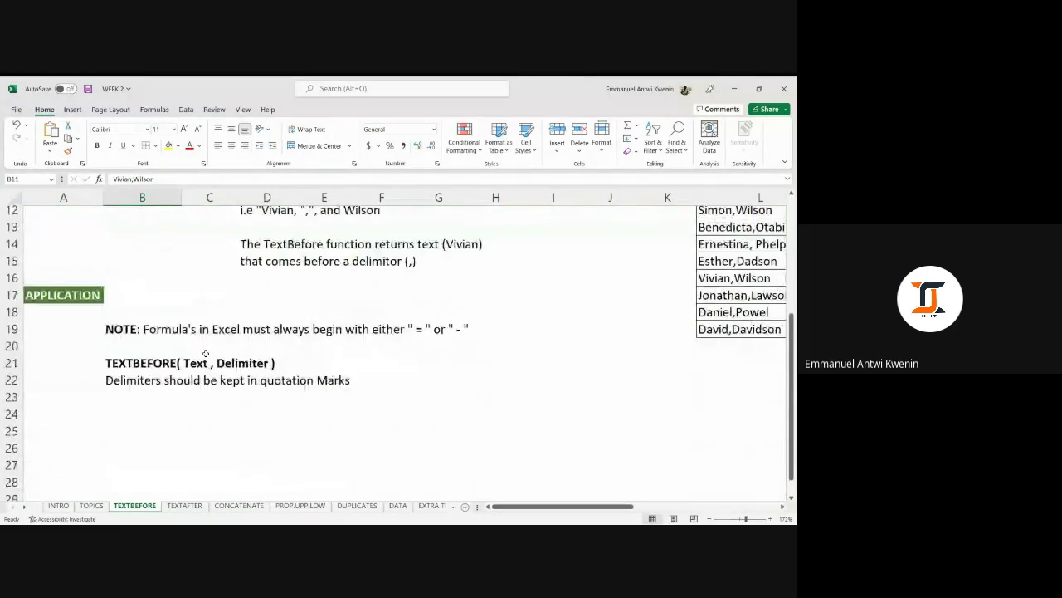
pyautogui.scroll(2, 206, 357)
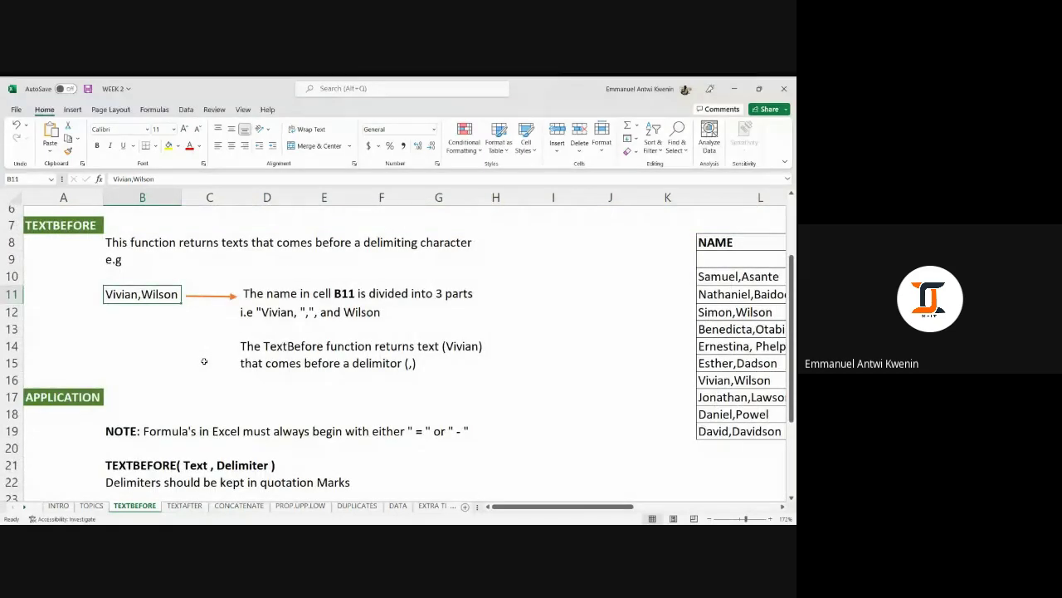
pyautogui.scroll(-1, 203, 360)
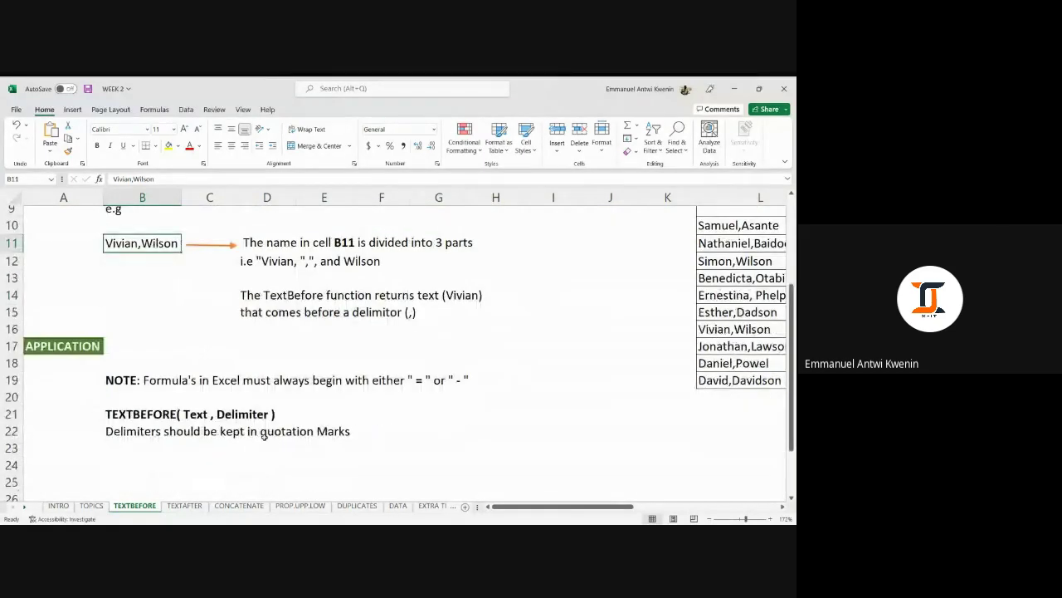
pyautogui.click(131, 413)
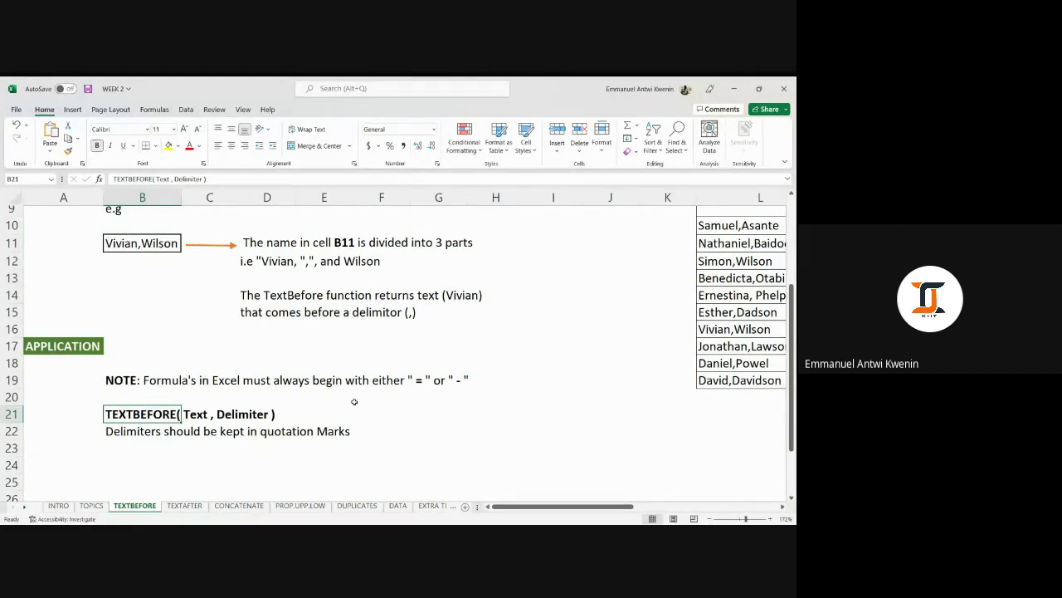
pyautogui.click(479, 412)
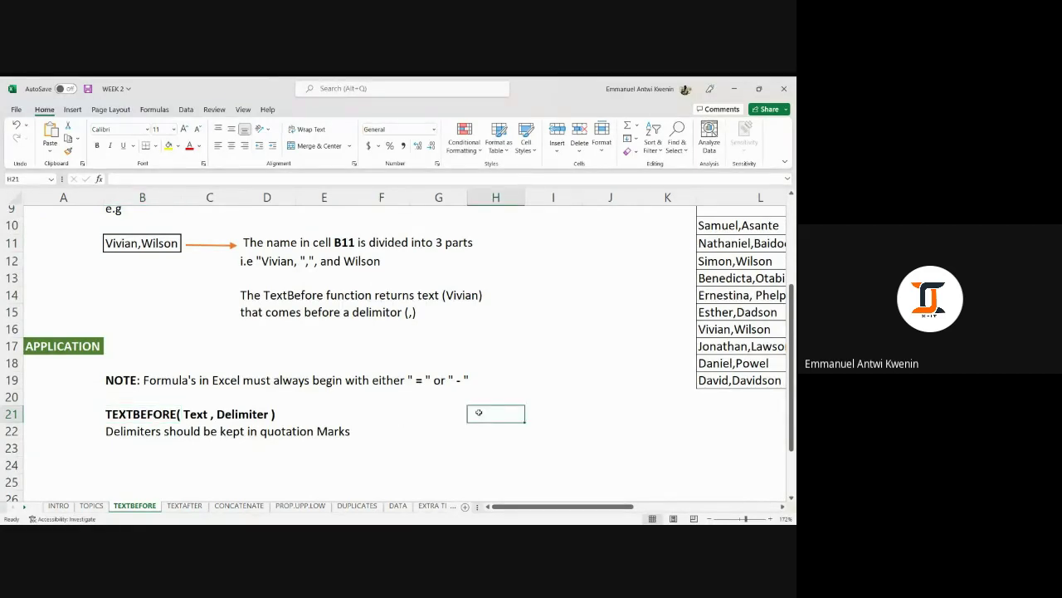
# Enter =TEXTBEFORE( in H21 with B11 as the text, then remove the trailing comma and quote.
pyautogui.write('=')
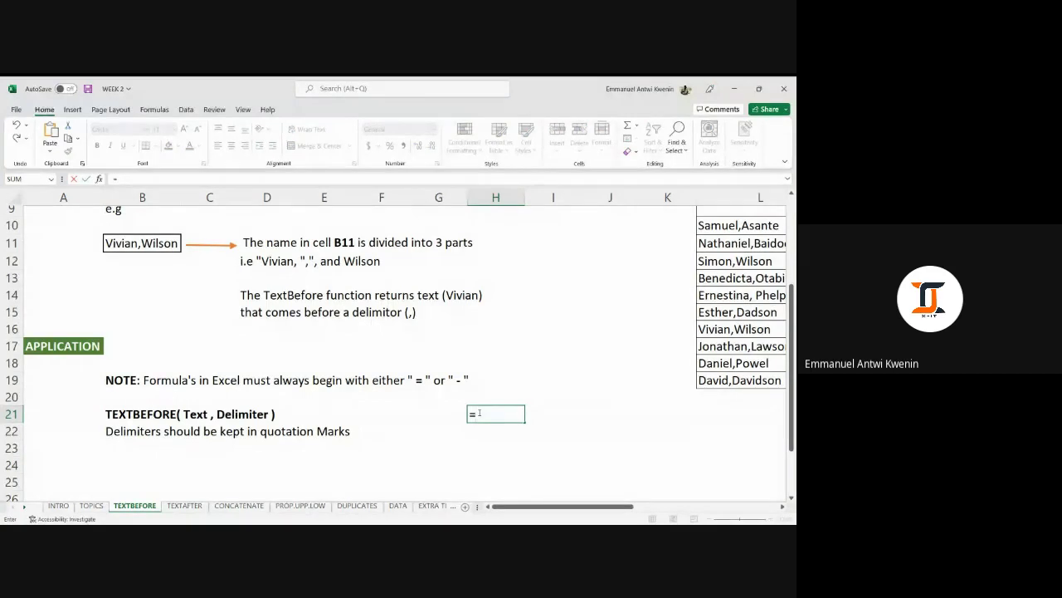
pyautogui.write('textbefor')
pyautogui.press('Tab')
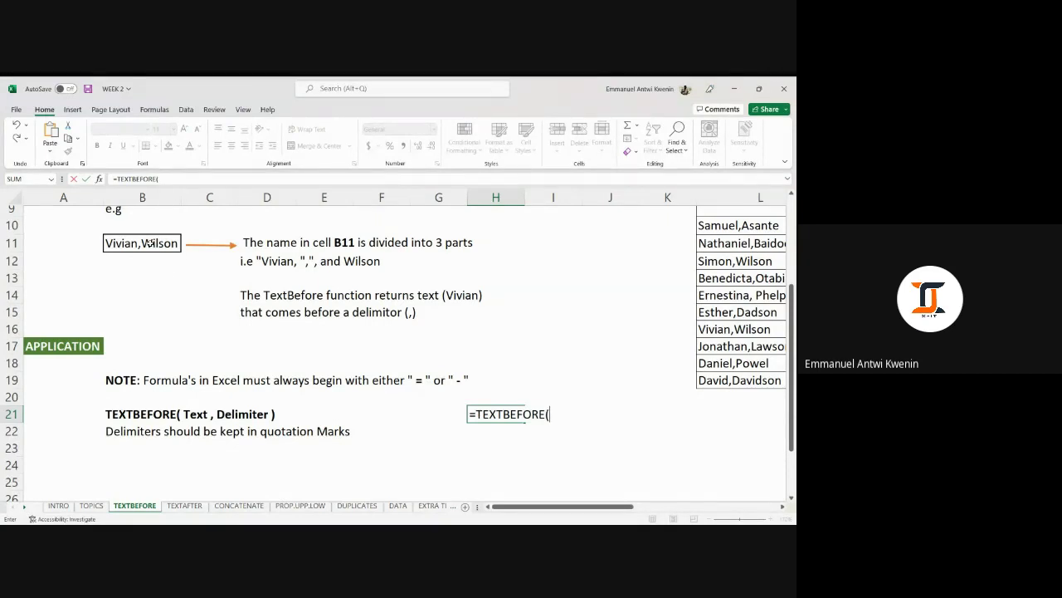
pyautogui.click(151, 243)
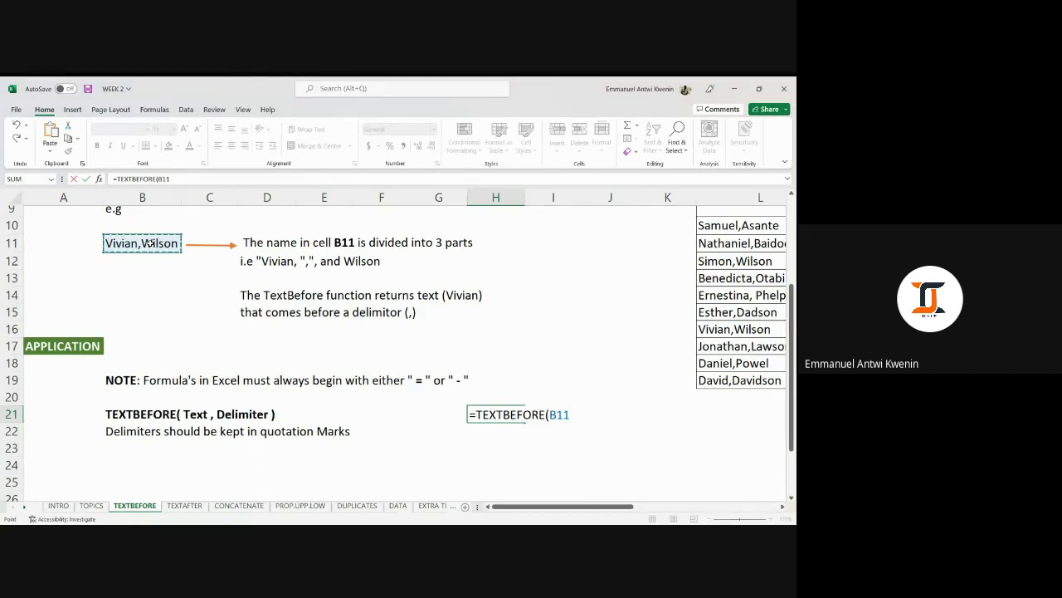
pyautogui.write(',')
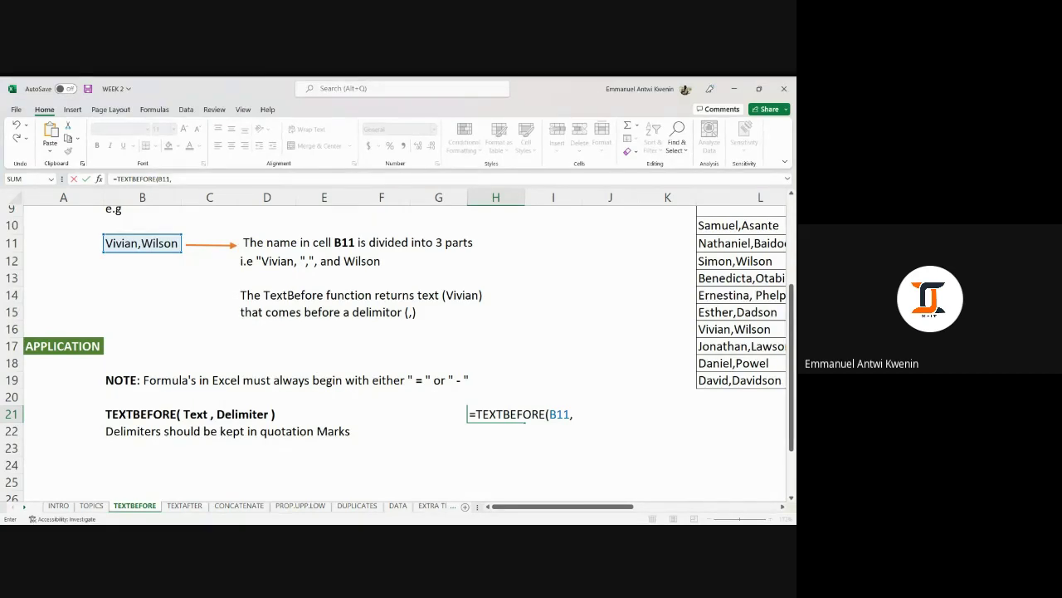
pyautogui.press('BackSpace')
pyautogui.press('BackSpace')
pyautogui.press('BackSpace')
pyautogui.press('BackSpace')
pyautogui.press('BackSpace')
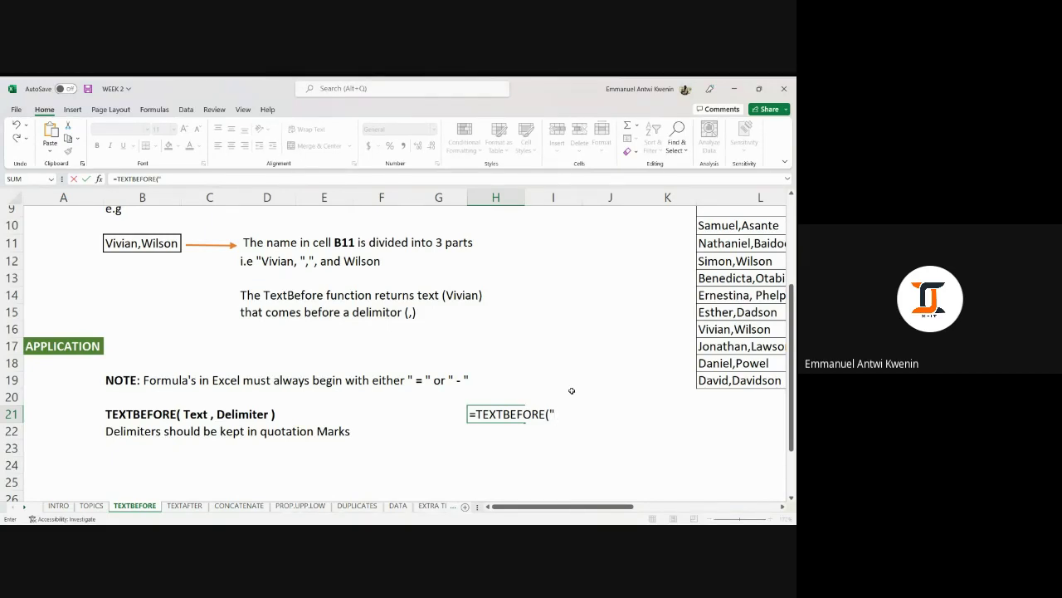
pyautogui.press('BackSpace')
# Try typing the sample name literally instead, then settle on B11 as the text argument.
pyautogui.click(166, 243)
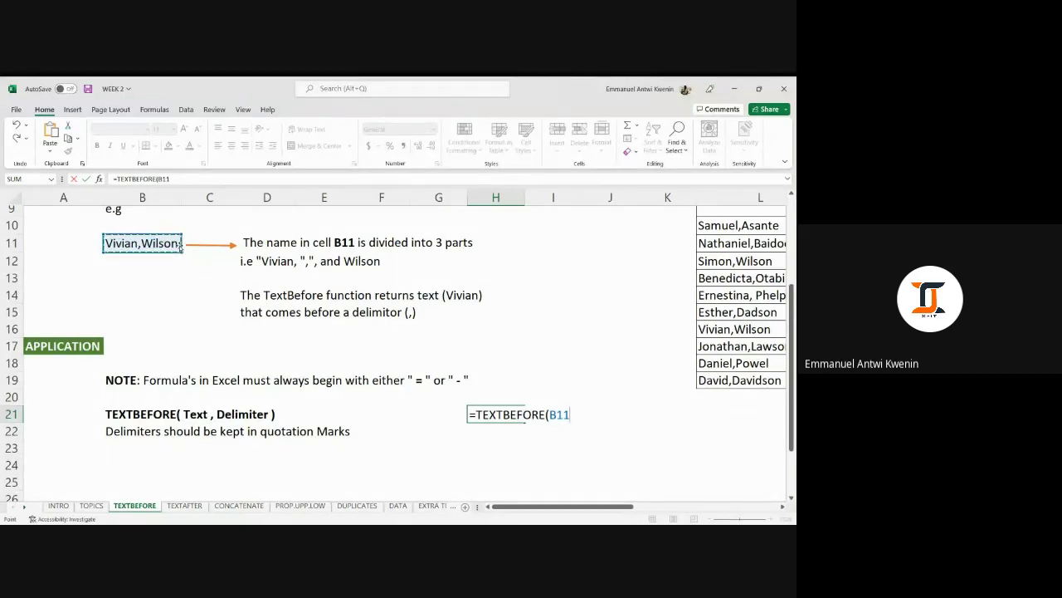
pyautogui.press('BackSpace')
pyautogui.press('BackSpace')
pyautogui.press('BackSpace')
pyautogui.write('"')
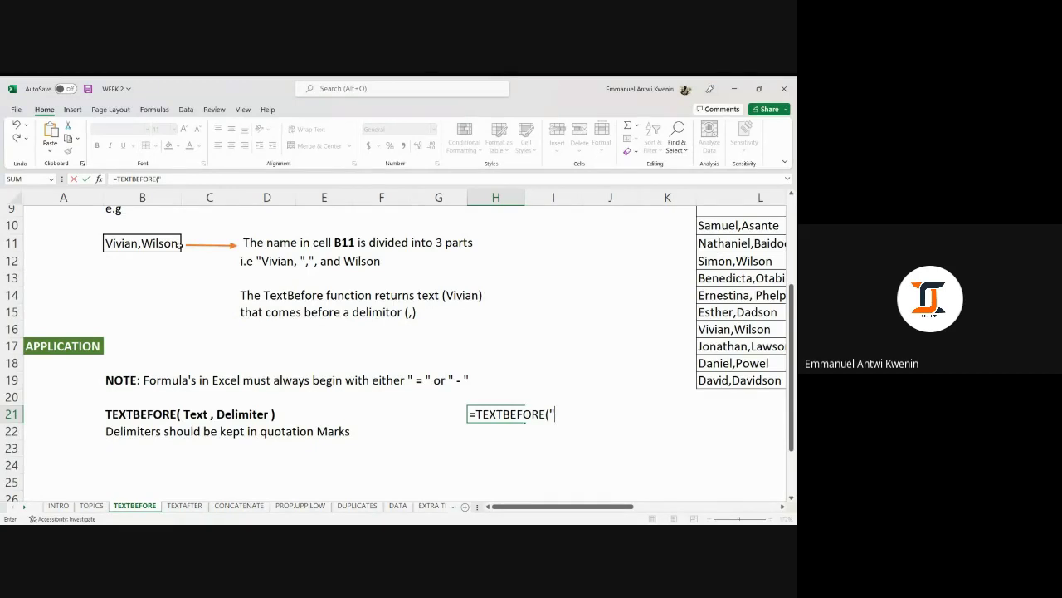
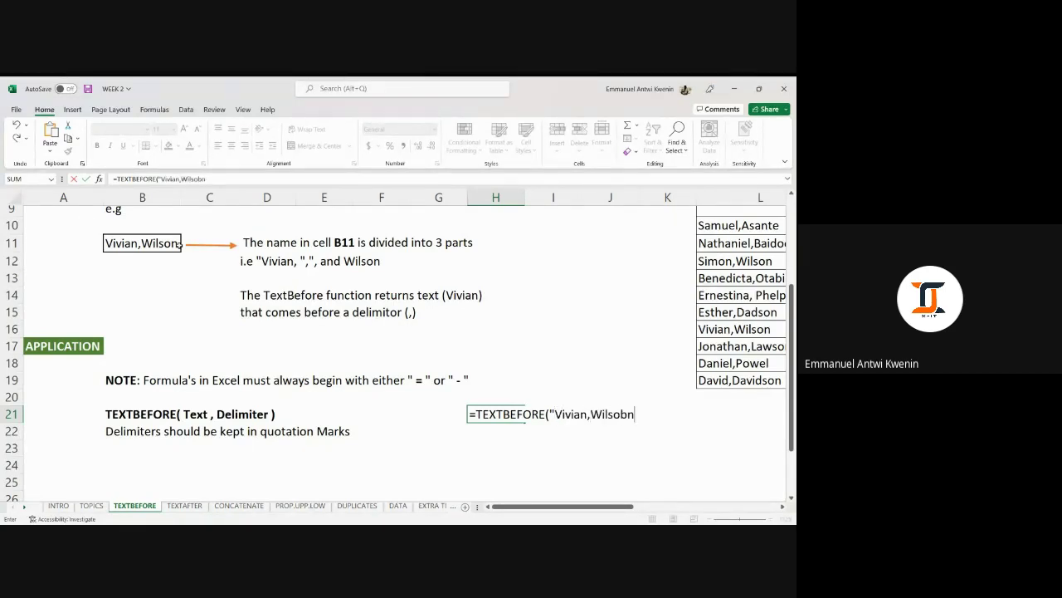
pyautogui.write('n')
pyautogui.press('BackSpace')
pyautogui.press('BackSpace')
pyautogui.press('BackSpace')
pyautogui.press('BackSpace')
pyautogui.press('BackSpace')
pyautogui.press('BackSpace')
pyautogui.press('BackSpace')
pyautogui.press('BackSpace')
pyautogui.press('BackSpace')
pyautogui.press('BackSpace')
pyautogui.press('BackSpace')
pyautogui.press('BackSpace')
pyautogui.press('BackSpace')
pyautogui.press('BackSpace')
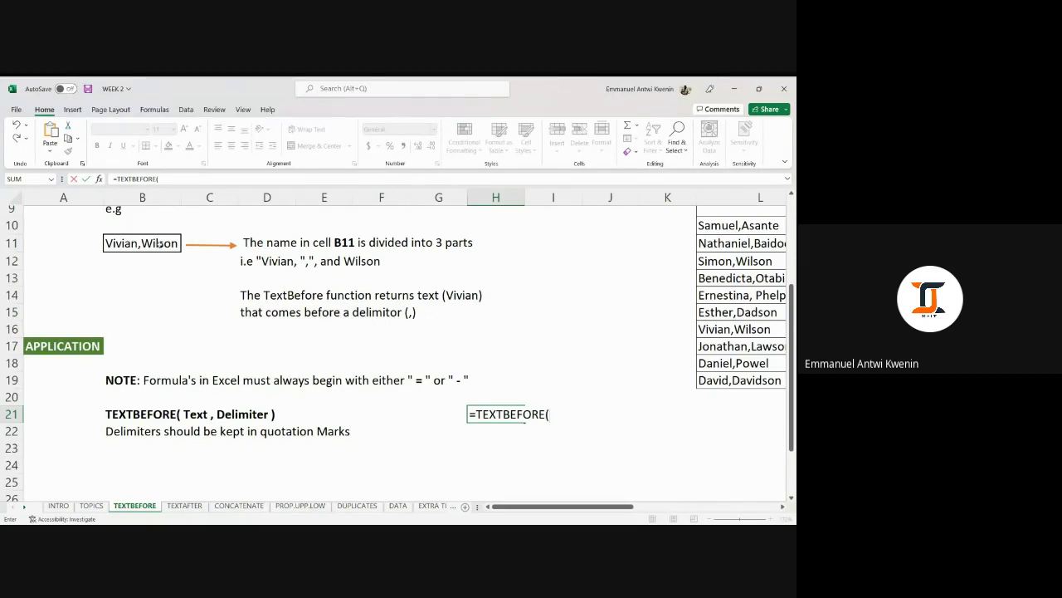
pyautogui.click(159, 242)
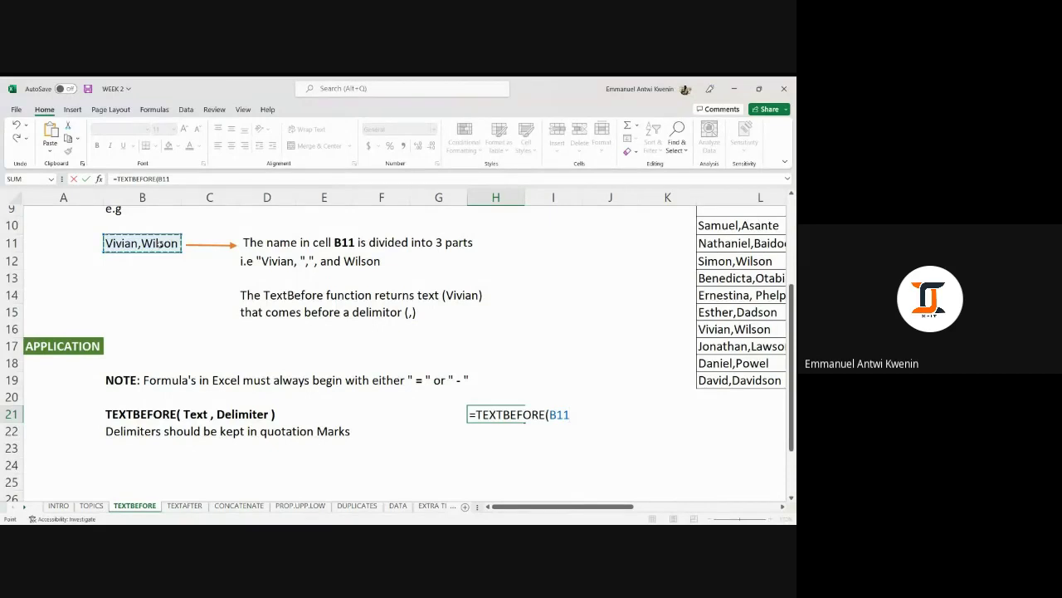
# Finish H21's formula as =TEXTBEFORE(B11," , ") and commit it; it returns #N/A.
pyautogui.write(',')
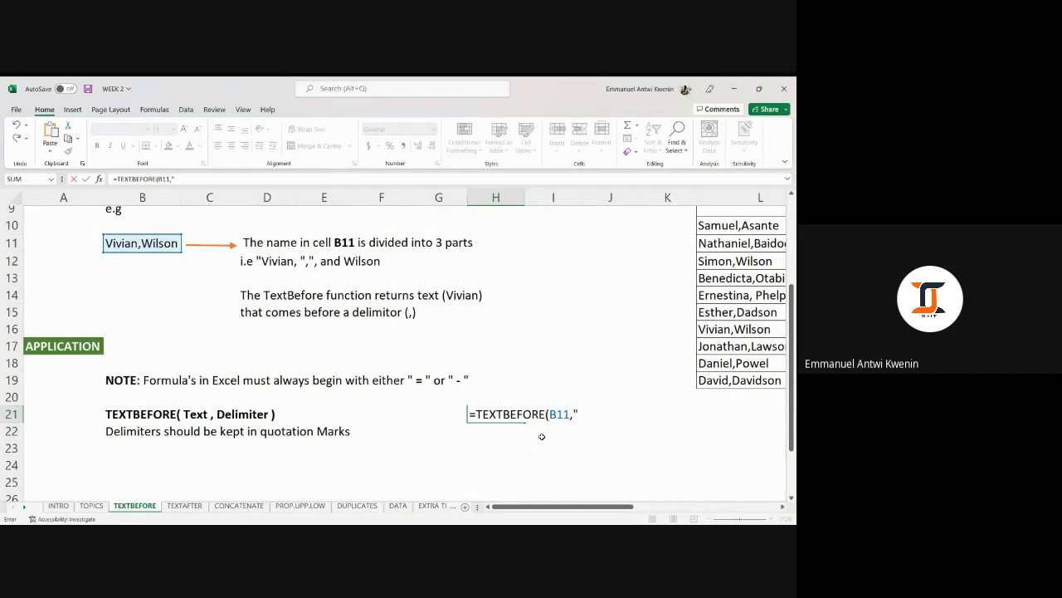
pyautogui.write(', "')
pyautogui.press('BackSpace')
pyautogui.press('BackSpace')
pyautogui.press('BackSpace')
pyautogui.write(',')
pyautogui.write(')')
pyautogui.press('Return')
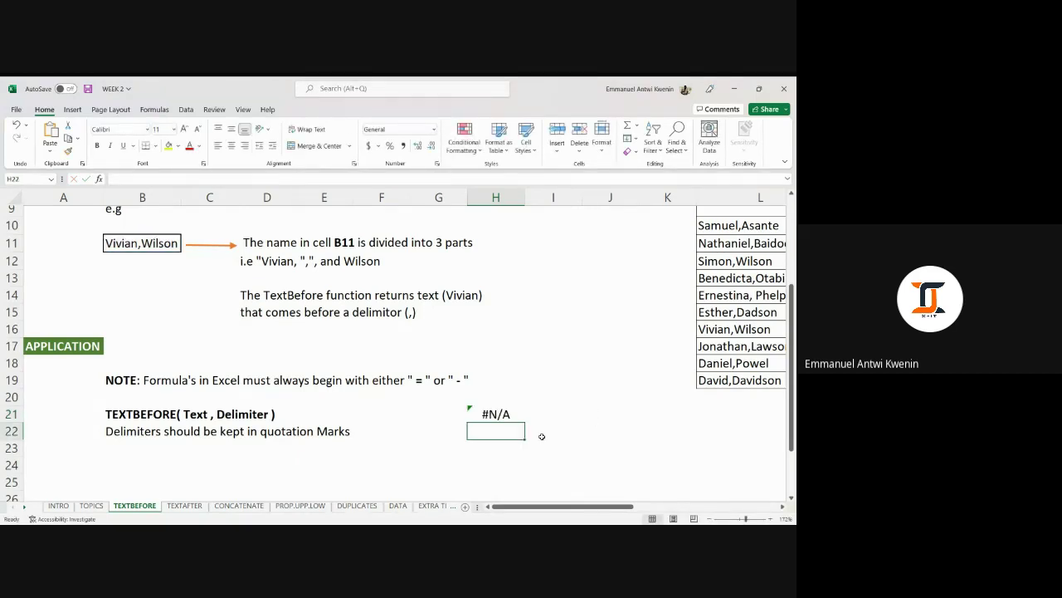
pyautogui.click(498, 417)
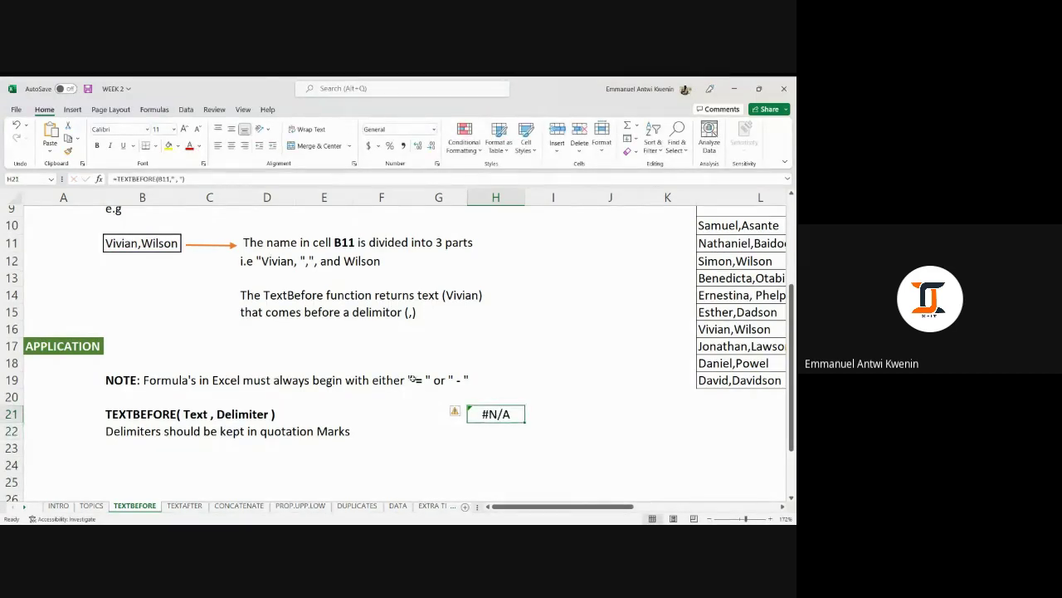
pyautogui.click(170, 179)
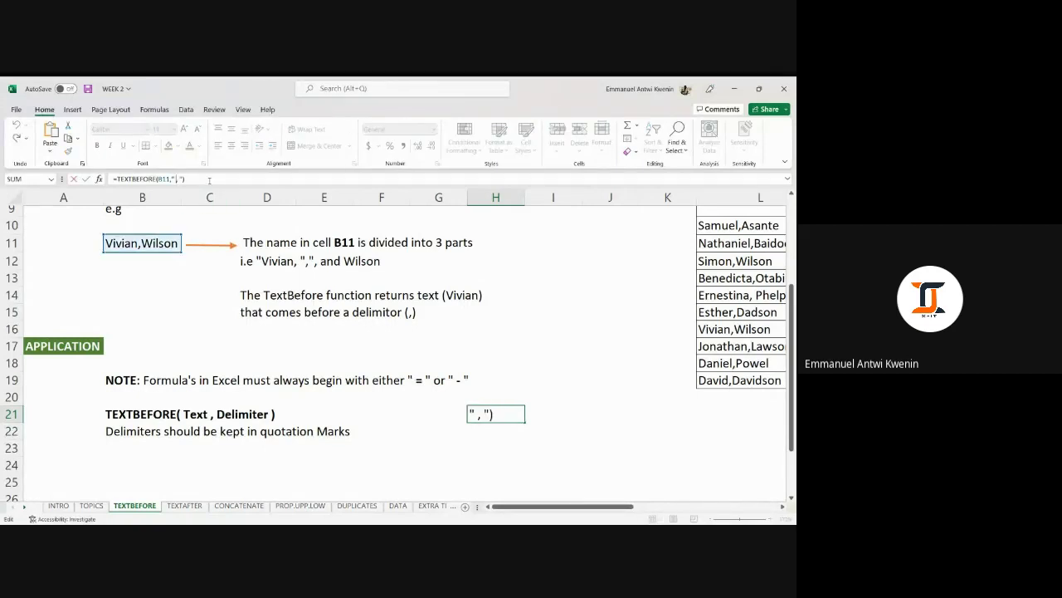
pyautogui.press('BackSpace')
pyautogui.click(175, 180)
pyautogui.press('Delete')
pyautogui.press('Return')
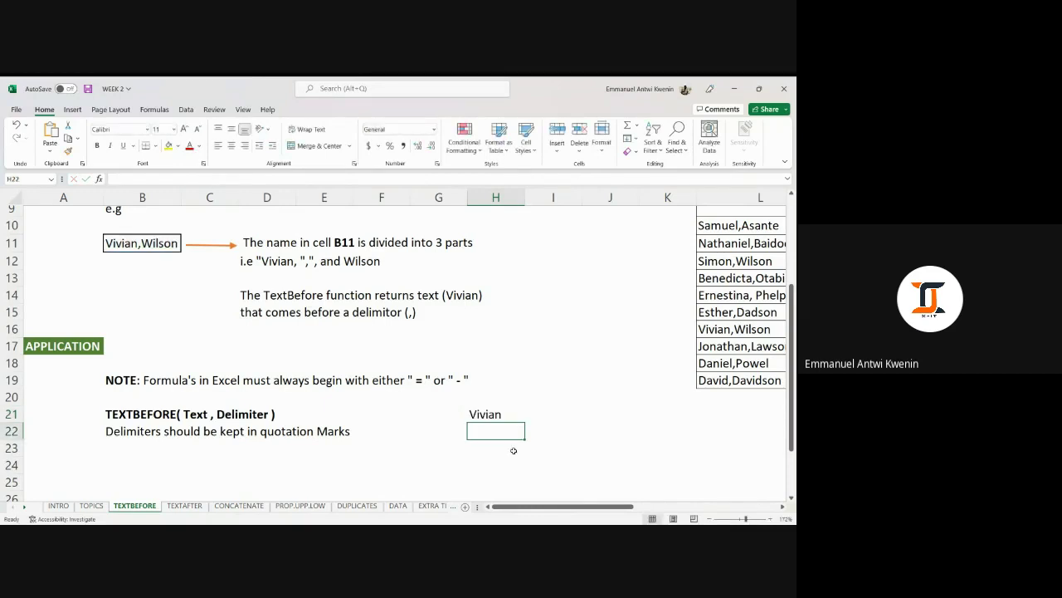
pyautogui.click(494, 413)
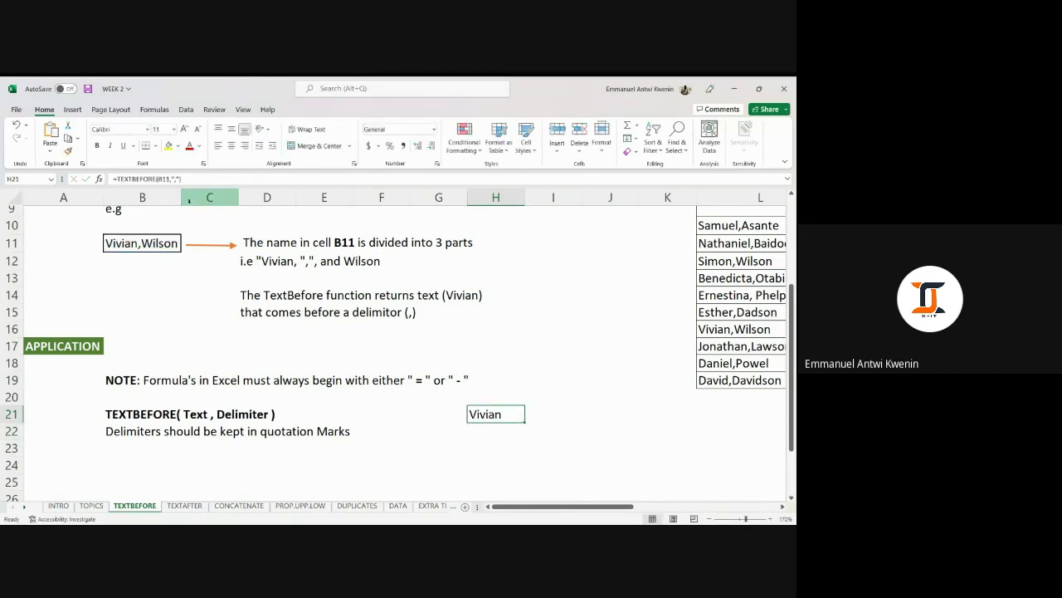
pyautogui.press('F2')
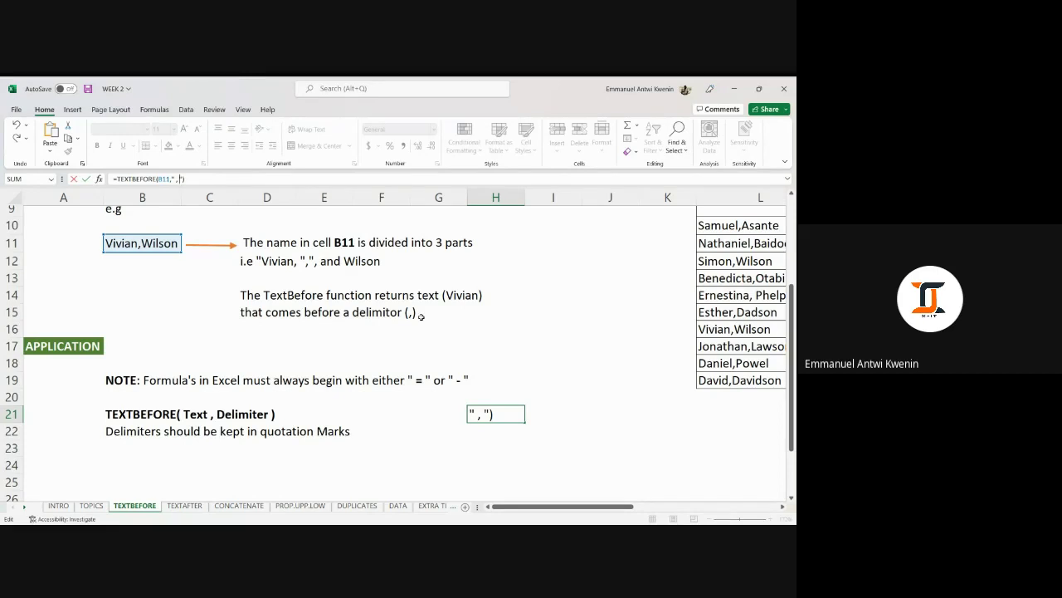
pyautogui.press('BackSpace')
pyautogui.press('BackSpace')
pyautogui.press('Return')
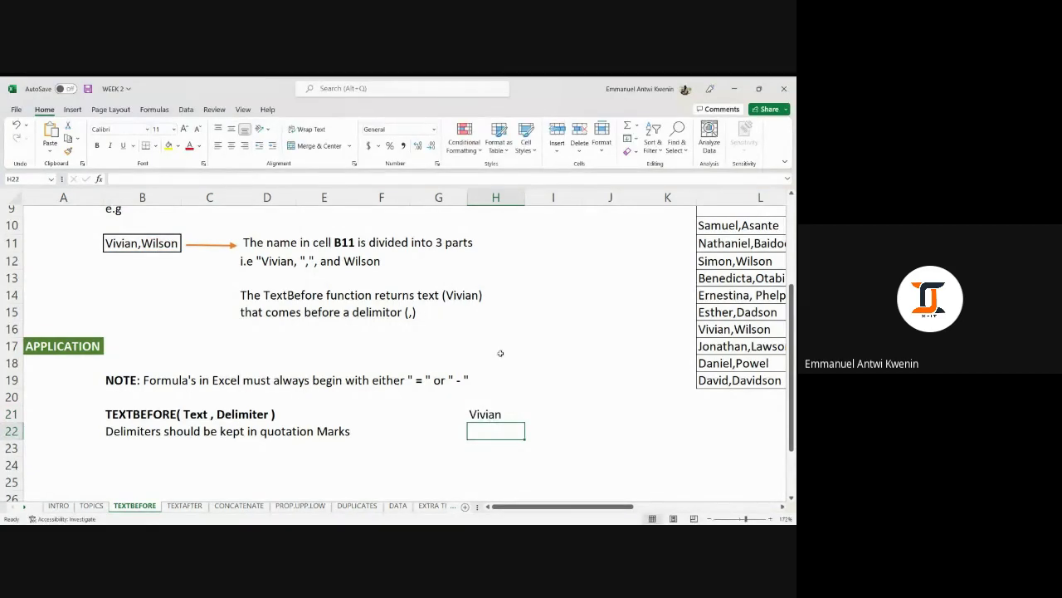
pyautogui.click(495, 417)
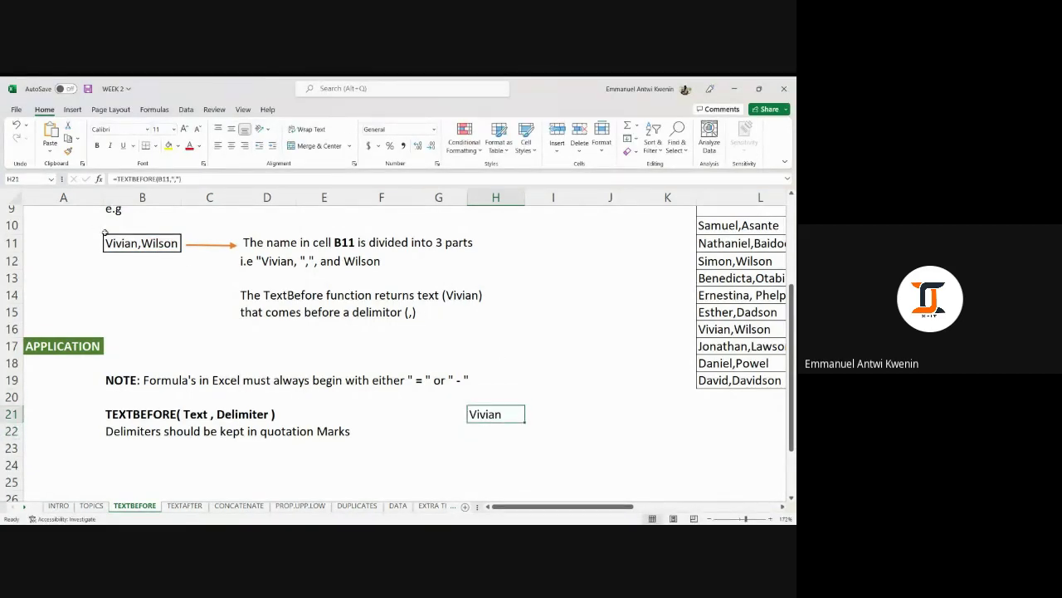
pyautogui.click(123, 244)
pyautogui.scroll(2, 150, 249)
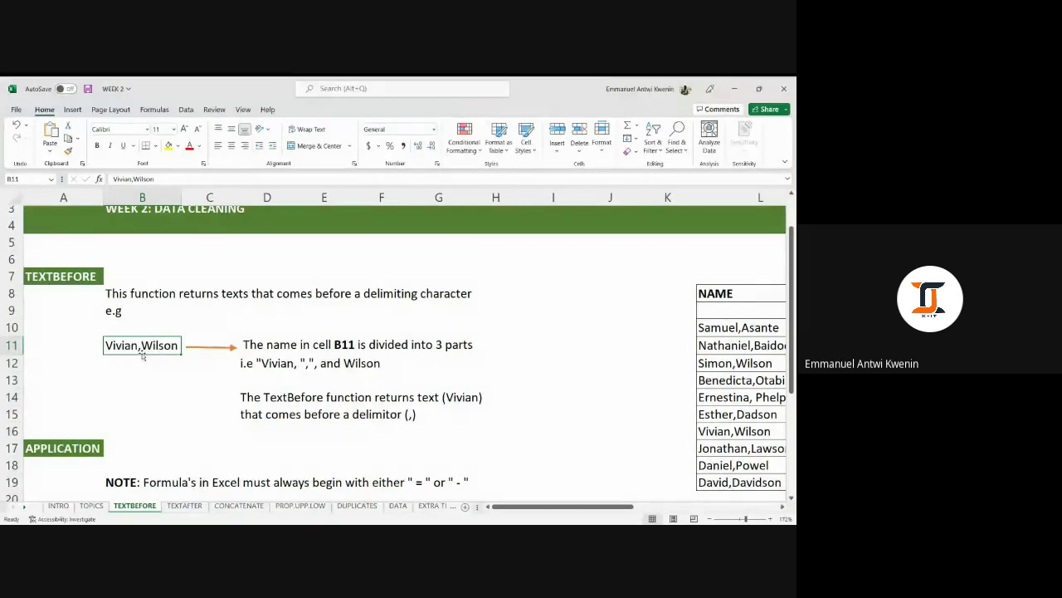
pyautogui.scroll(-1, 141, 351)
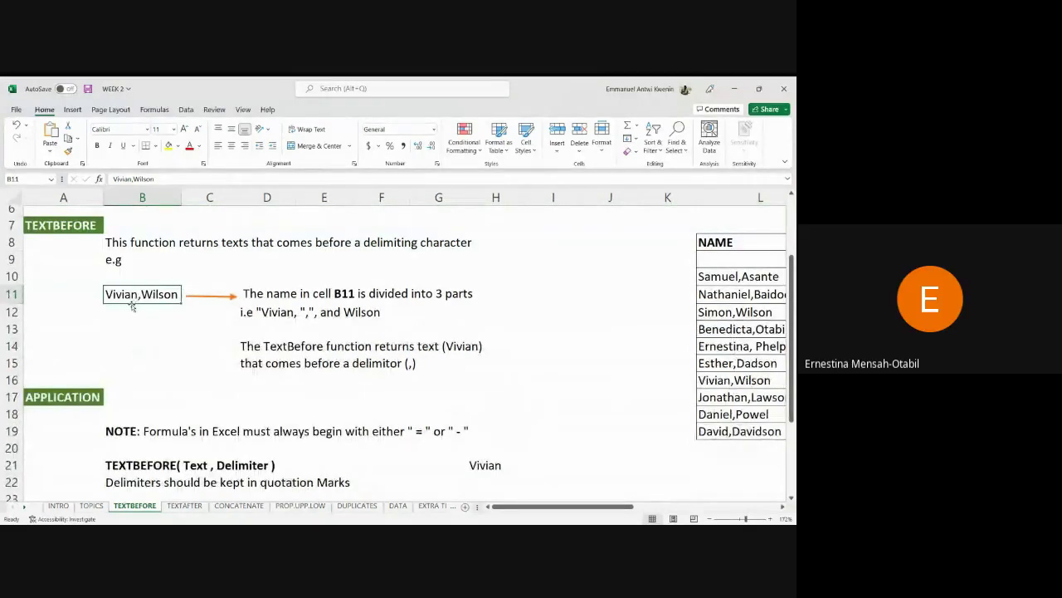
pyautogui.scroll(-3, 316, 384)
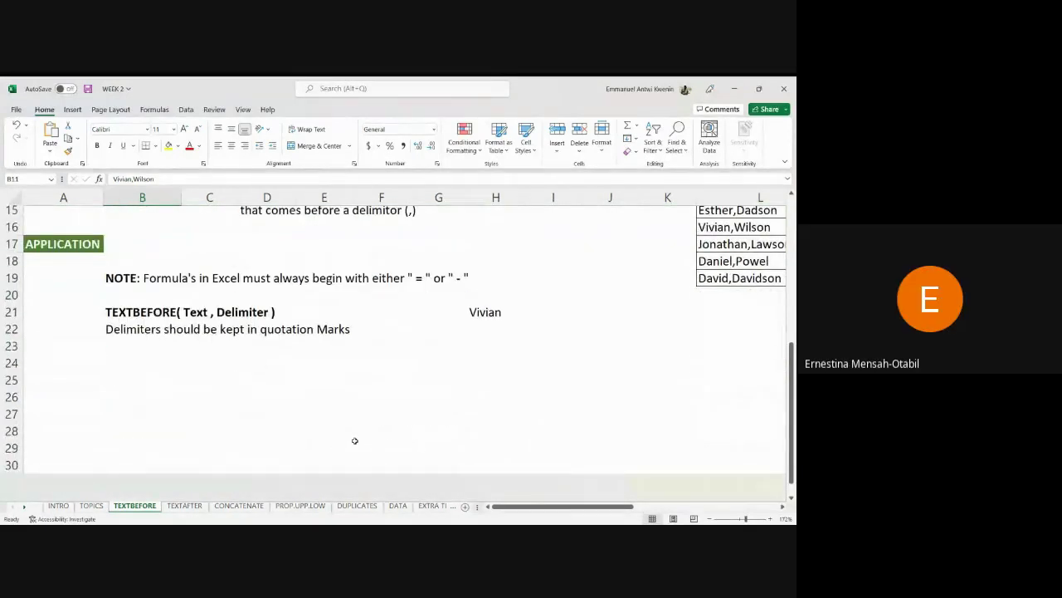
pyautogui.scroll(3, 355, 438)
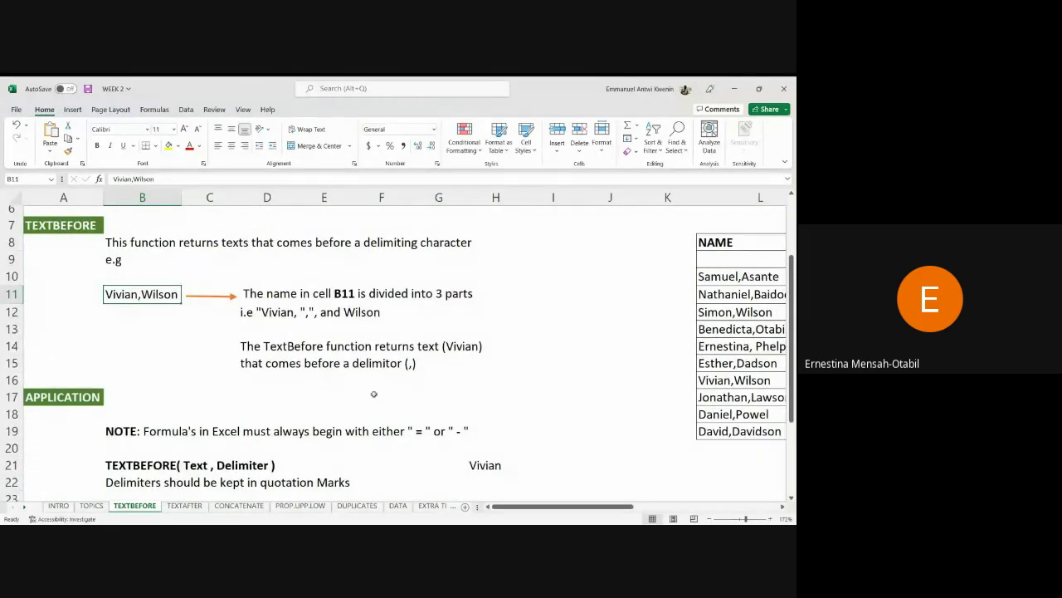
pyautogui.click(492, 459)
# Delete the TEXTBEFORE formula from H21, removing the earlier Vivian result.
pyautogui.doubleClick(510, 455)
pyautogui.click(552, 413)
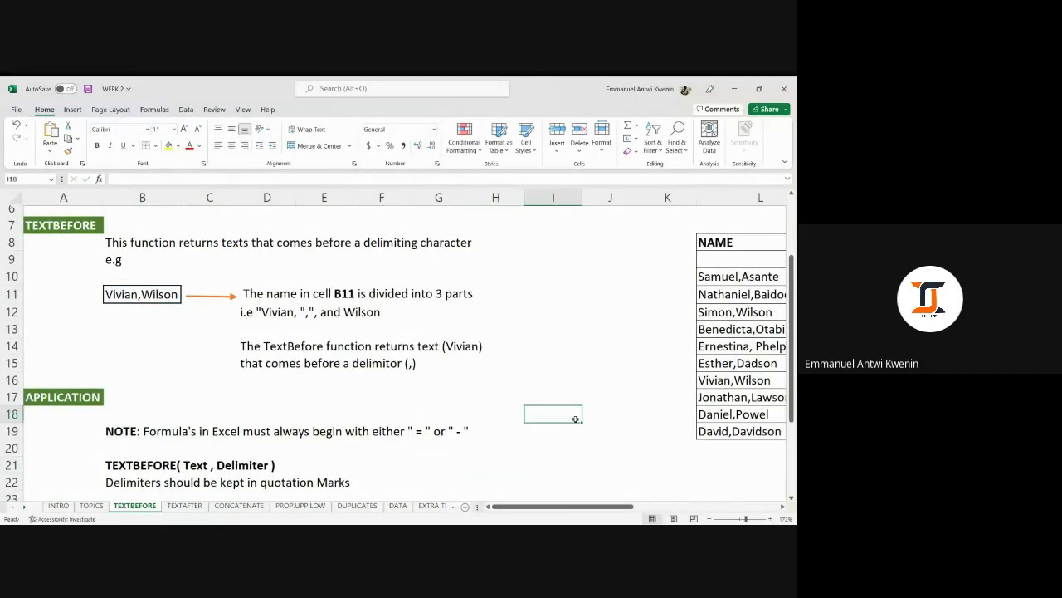
pyautogui.scroll(-2, 570, 399)
pyautogui.scroll(1, 570, 399)
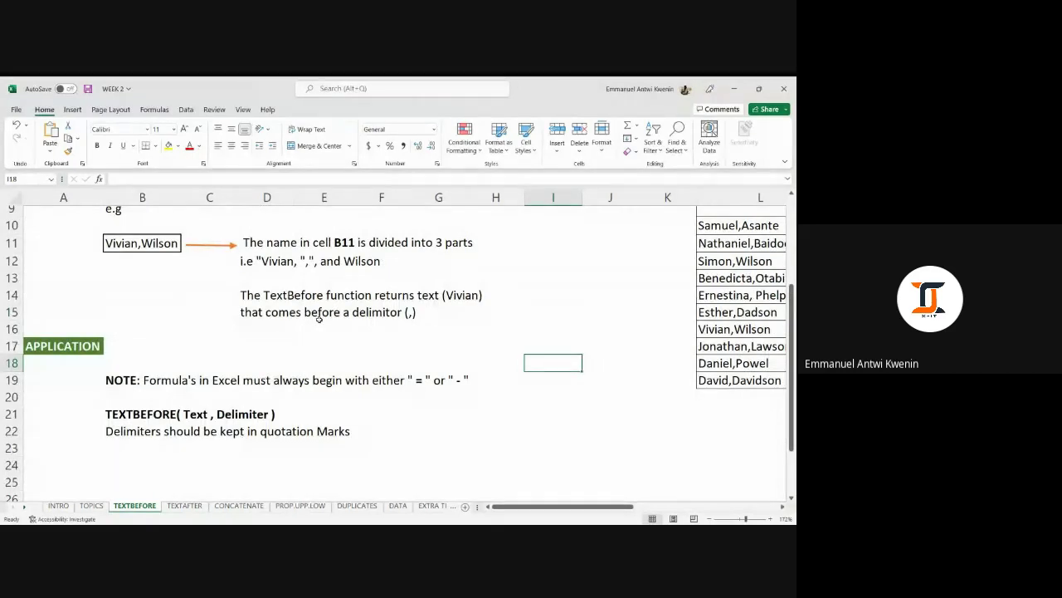
pyautogui.scroll(2, 319, 319)
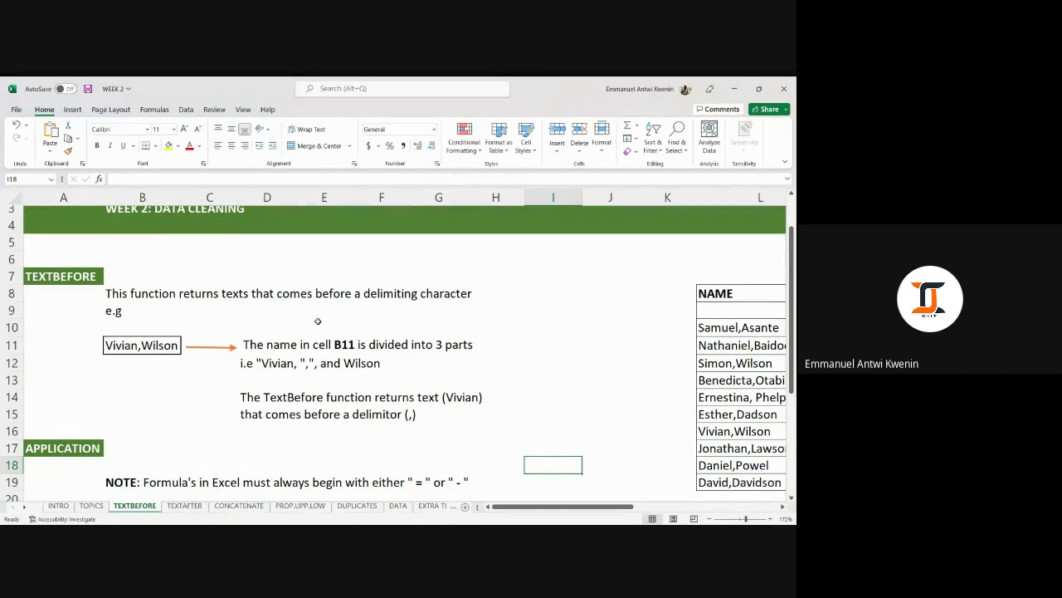
pyautogui.scroll(-1, 316, 312)
pyautogui.scroll(-1, 316, 312)
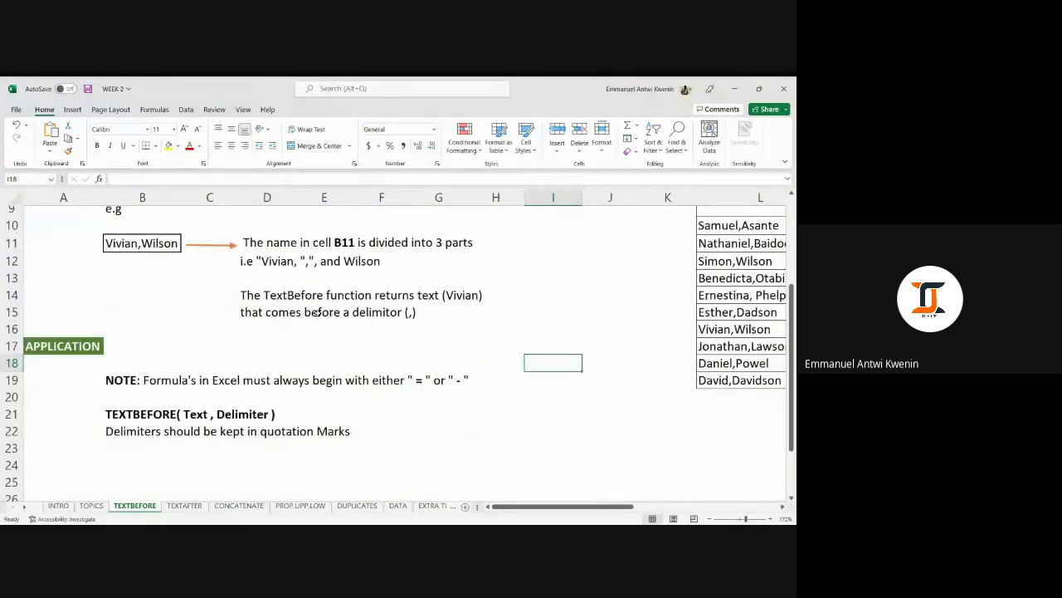
pyautogui.scroll(1, 324, 315)
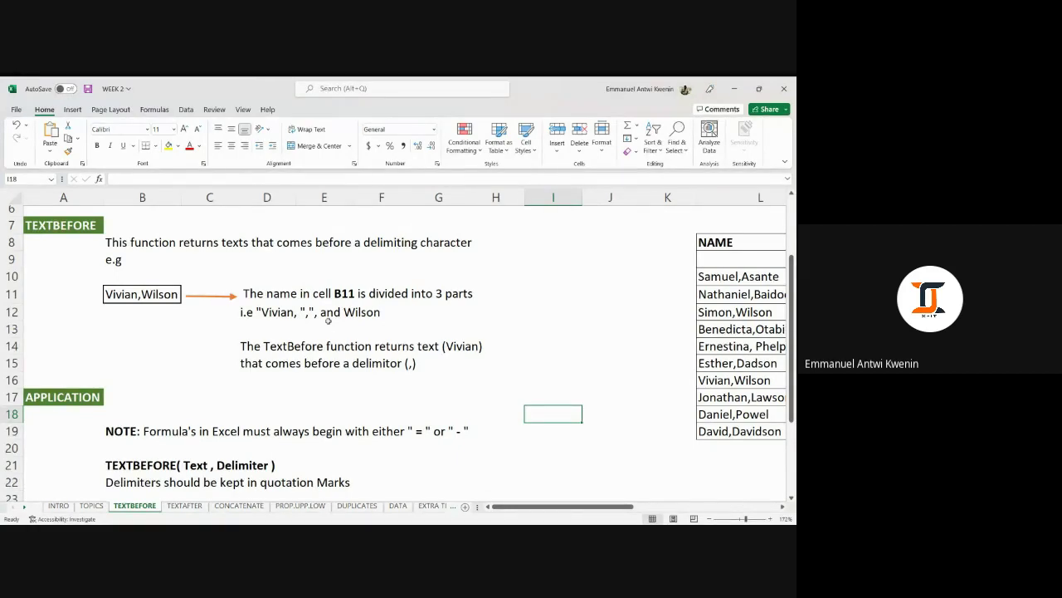
# Check the example name in B11, then move to the empty cell H22.
pyautogui.click(120, 295)
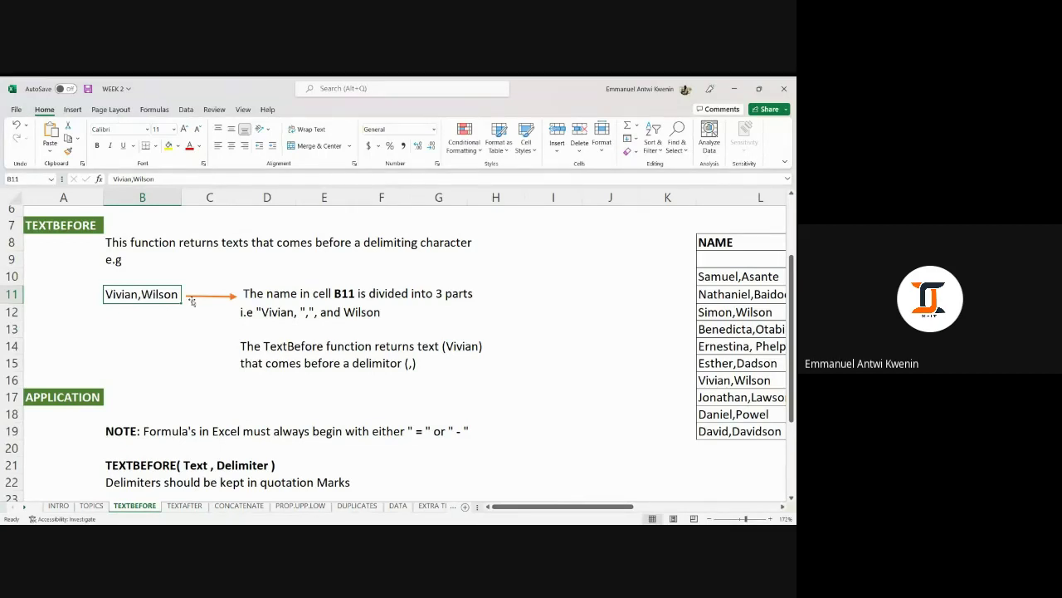
pyautogui.scroll(-2, 204, 304)
pyautogui.click(454, 384)
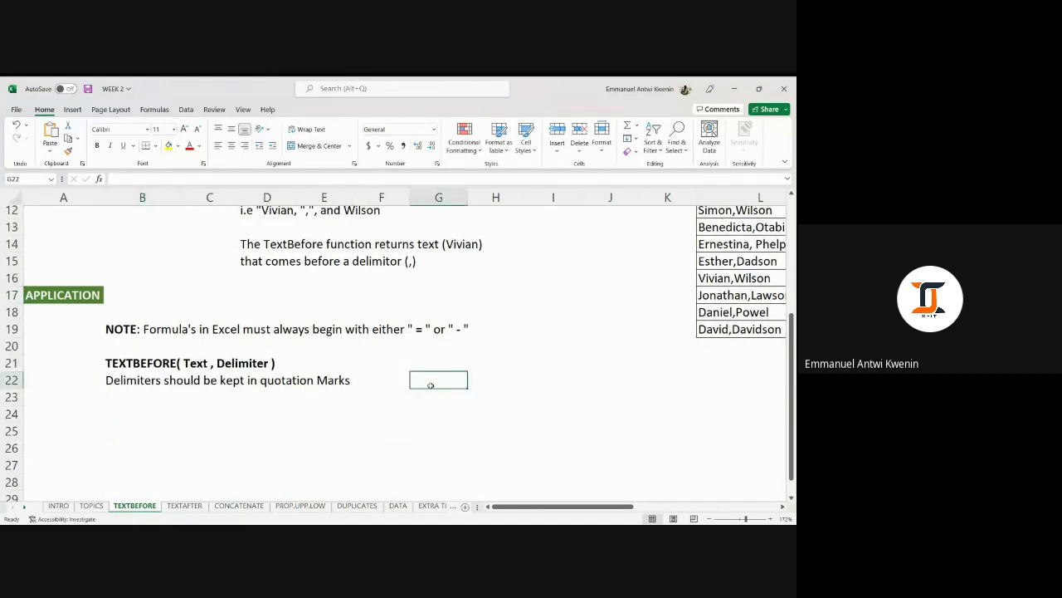
pyautogui.scroll(2, 429, 384)
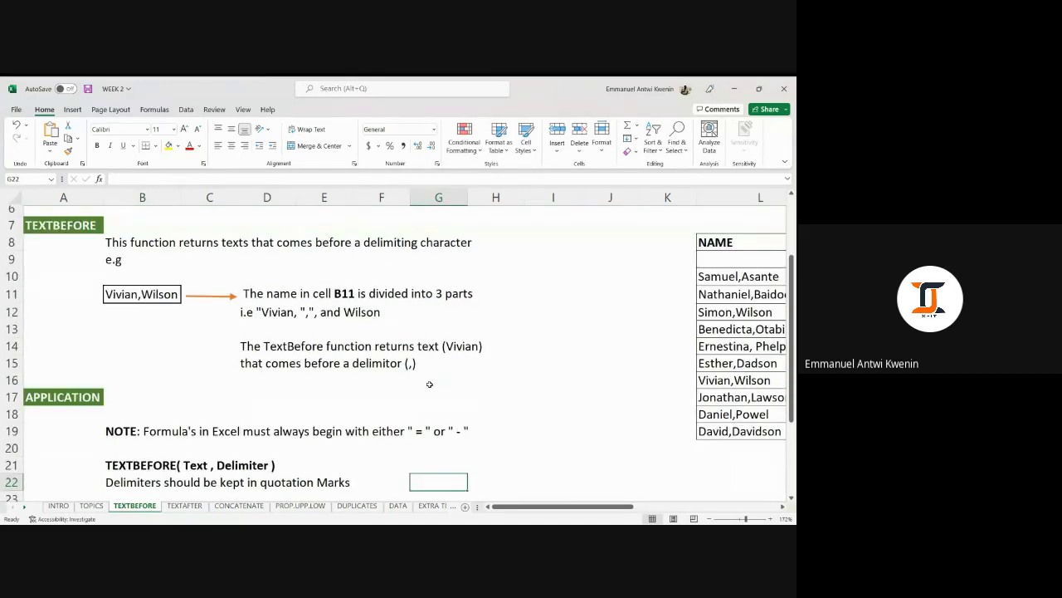
pyautogui.scroll(-1, 430, 380)
pyautogui.scroll(1, 433, 365)
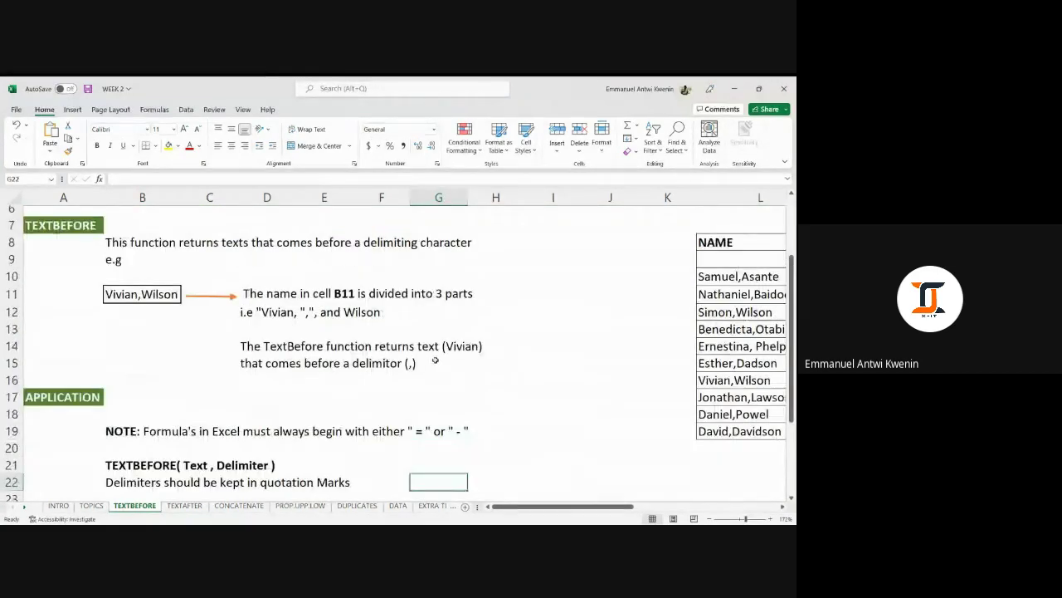
pyautogui.scroll(-1, 435, 360)
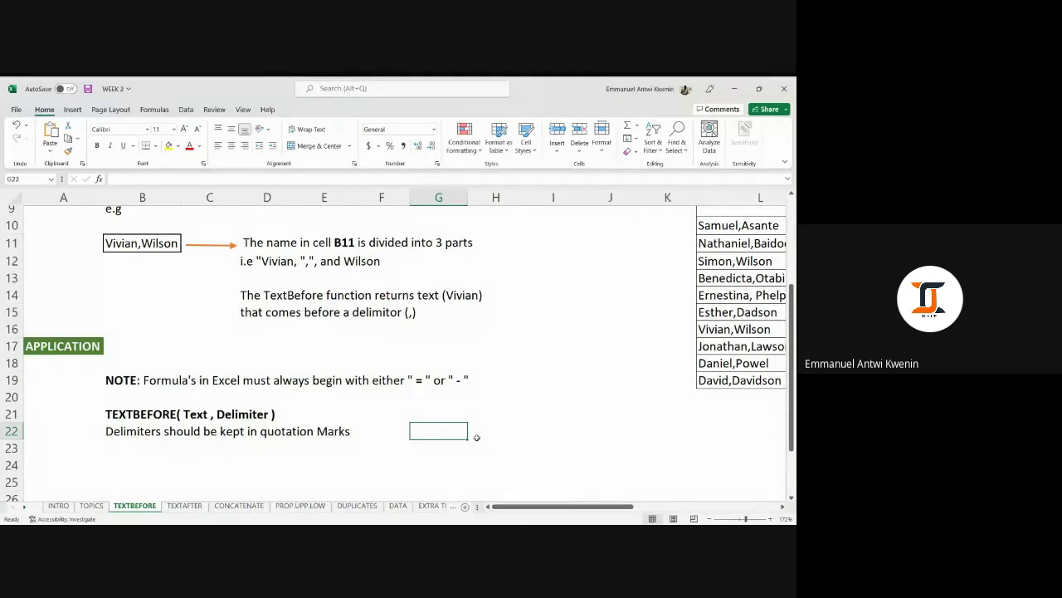
pyautogui.click(491, 435)
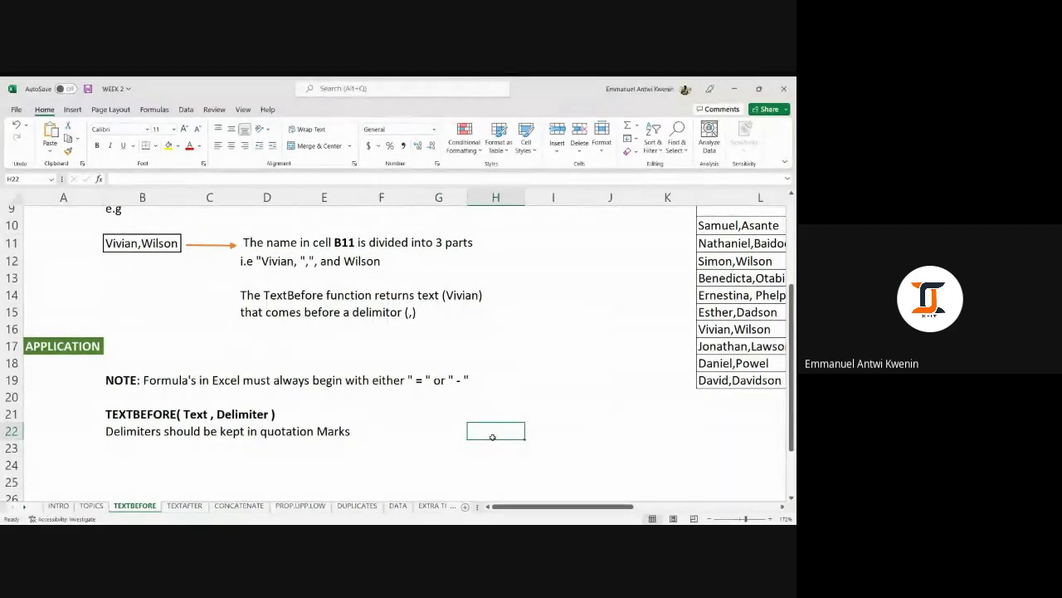
# Enter -TEXTBEFORE(B11,",") in H22, which returns #VALUE! instead of the first name.
pyautogui.write('-textbef')
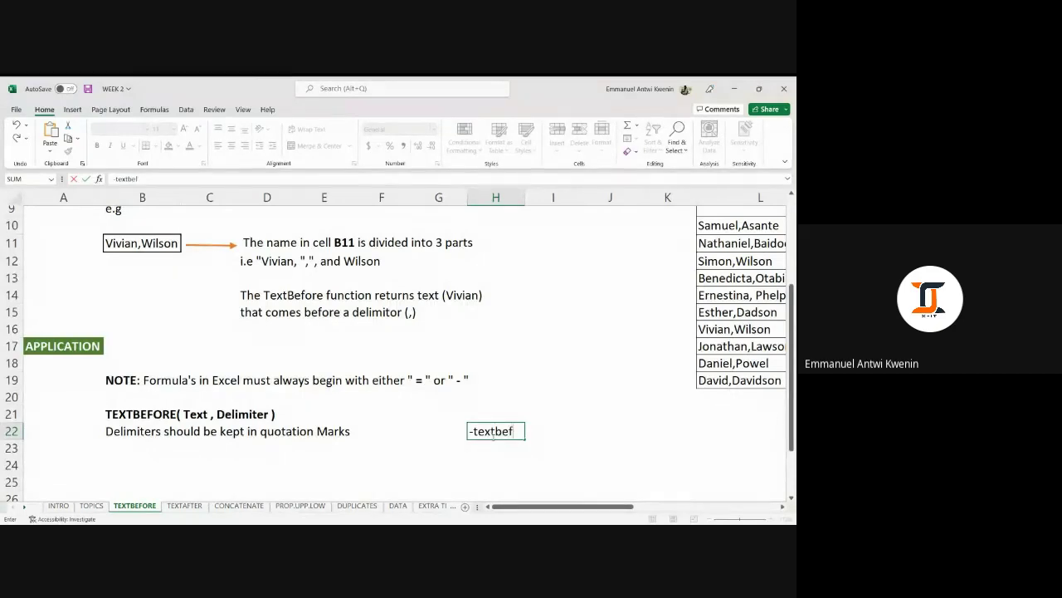
pyautogui.press('Tab')
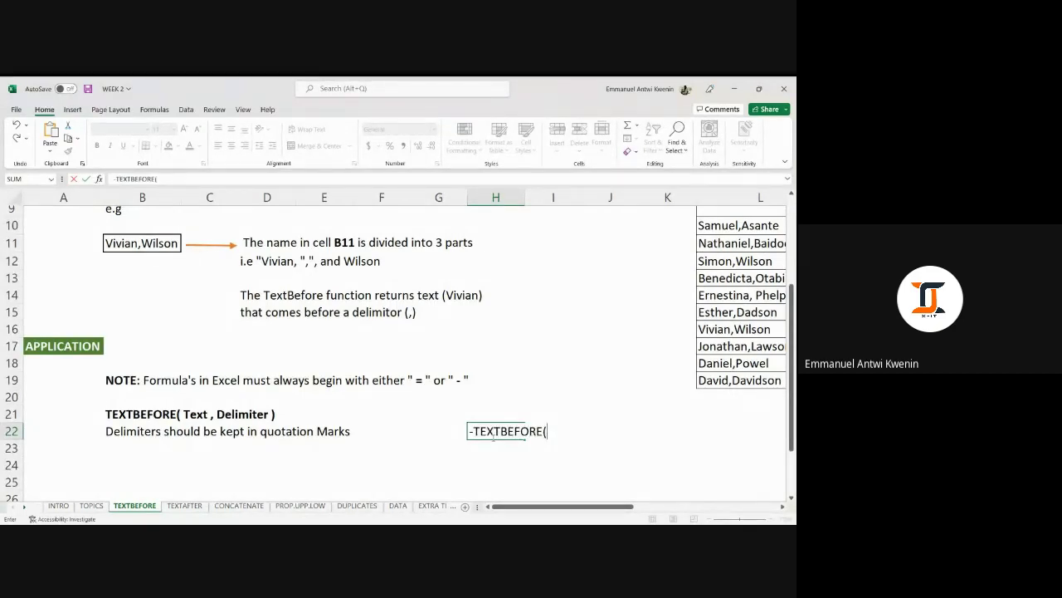
pyautogui.click(134, 241)
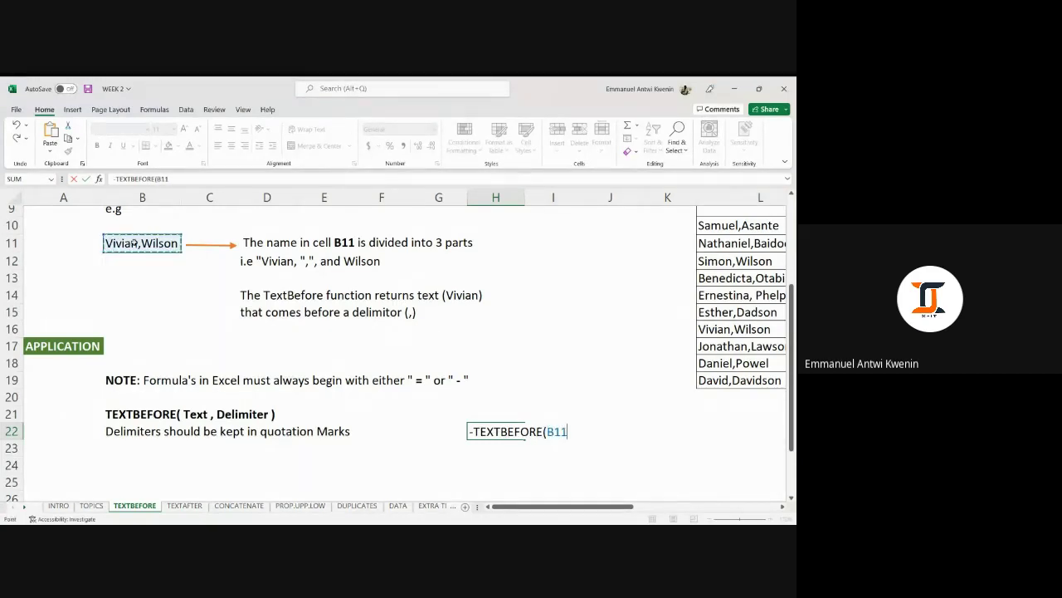
pyautogui.write(',')
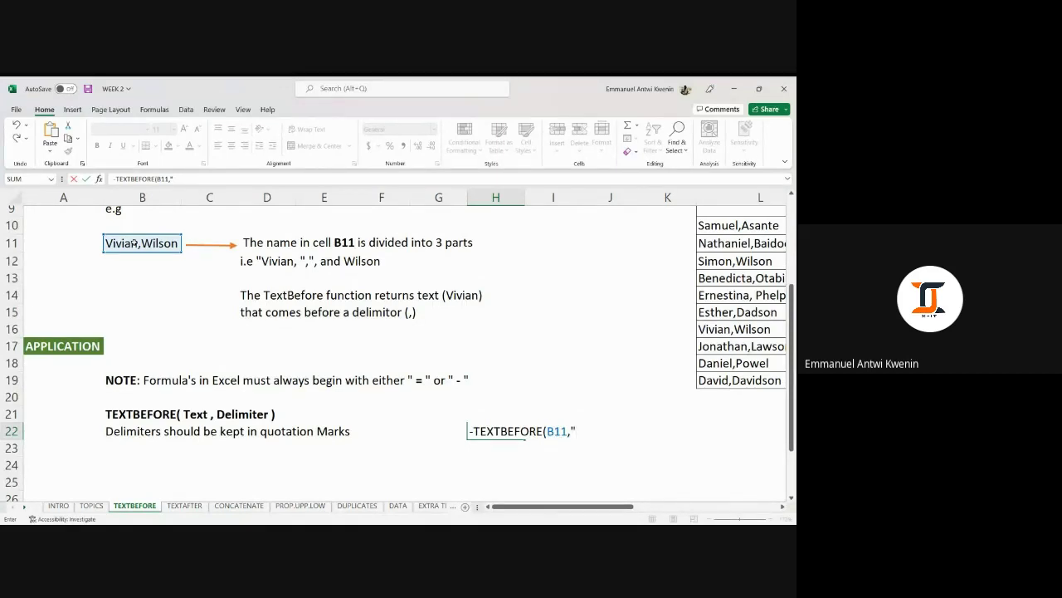
pyautogui.write(',")')
pyautogui.press('BackSpace')
pyautogui.write(')')
pyautogui.press('Return')
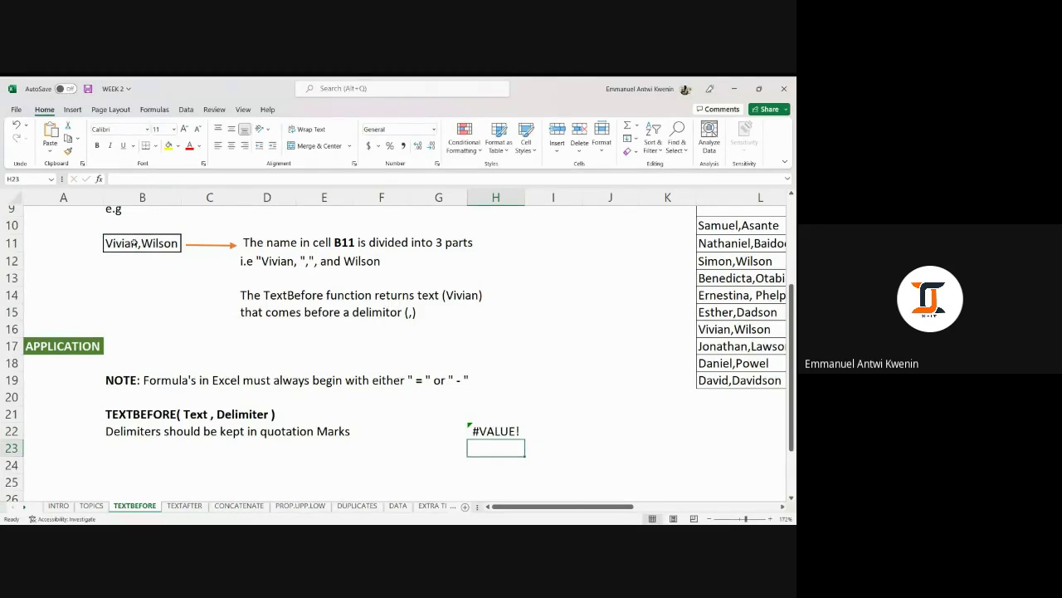
pyautogui.click(501, 430)
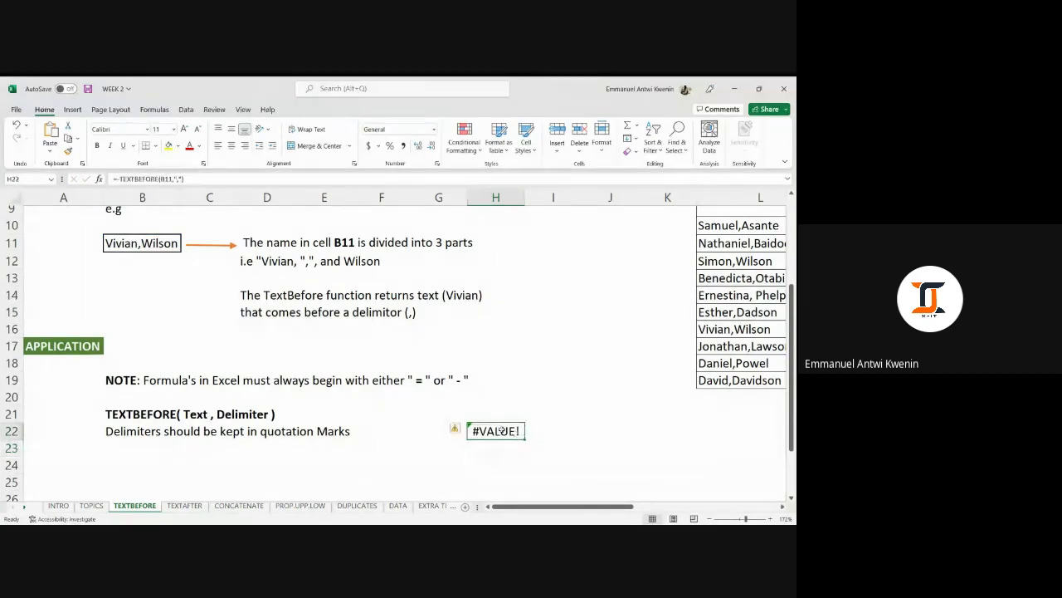
pyautogui.click(119, 179)
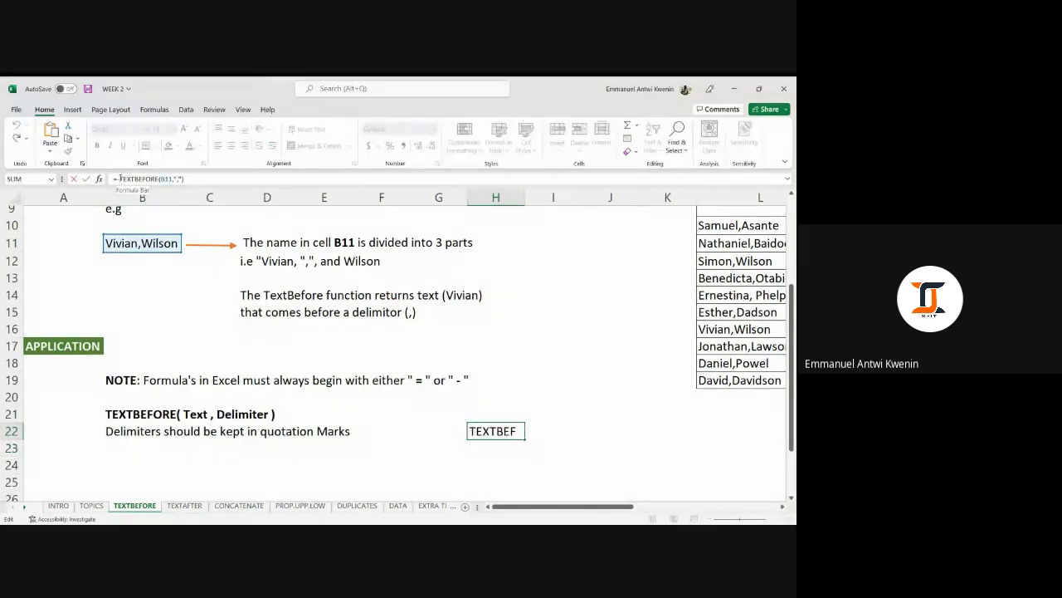
pyautogui.write('=')
pyautogui.press('Return')
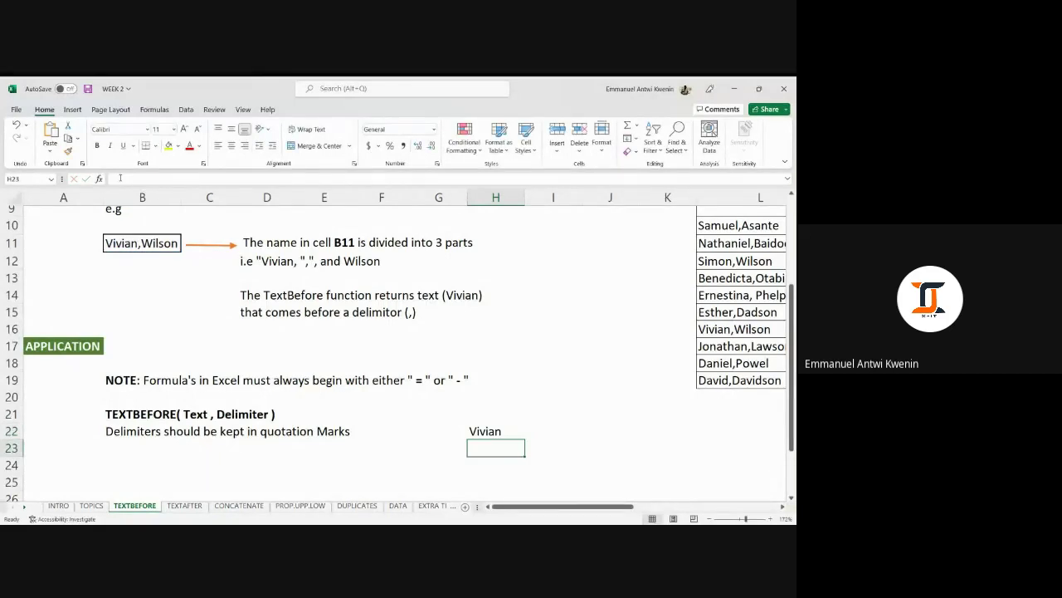
pyautogui.click(478, 425)
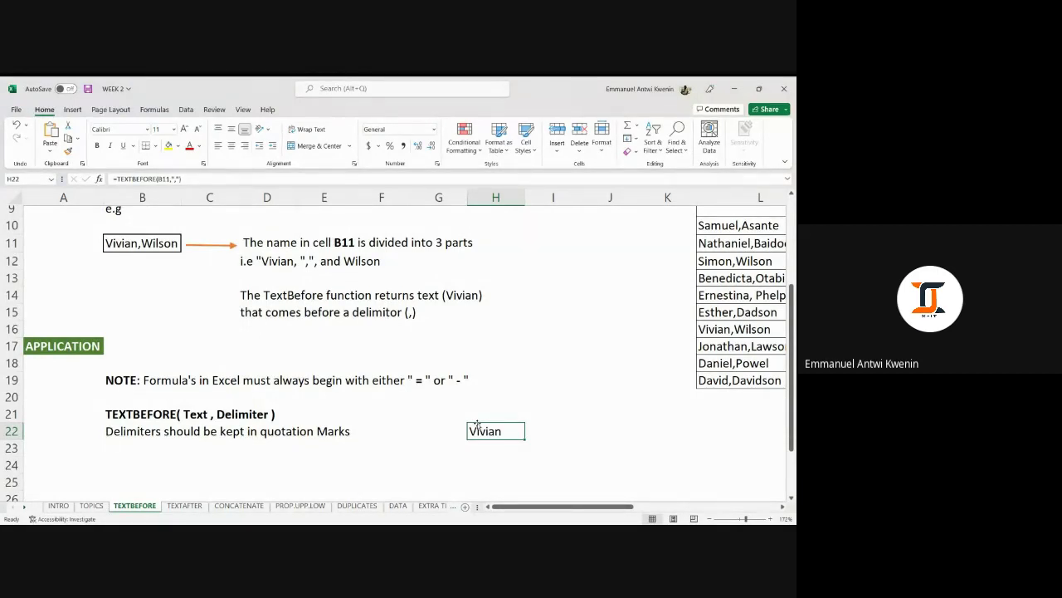
pyautogui.press('BackSpace')
pyautogui.click(612, 415)
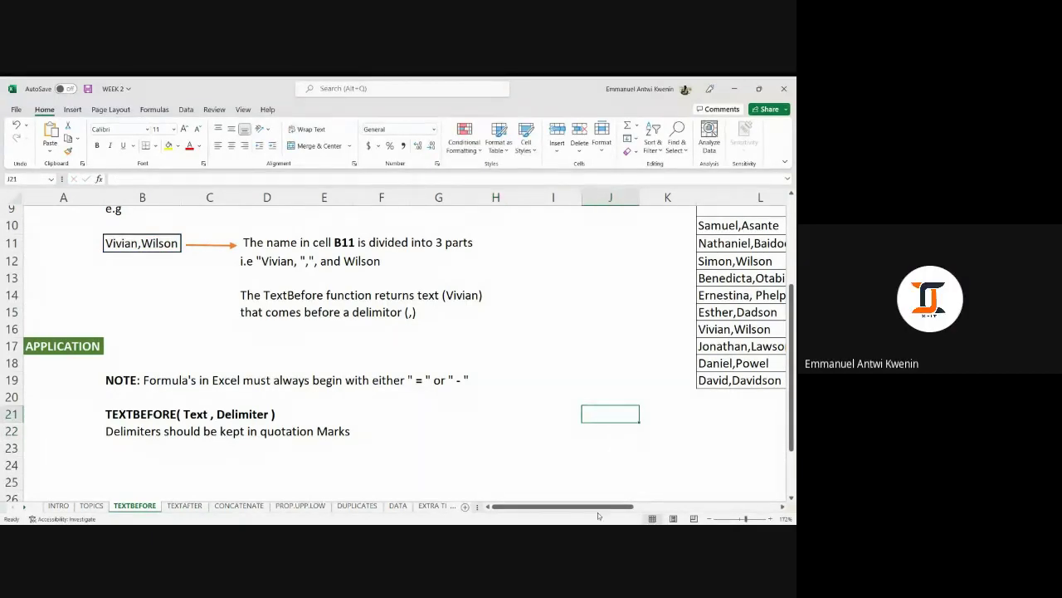
# Type a space-separated sample first and last name into B25, then select B27.
pyautogui.click(569, 395)
pyautogui.scroll(1, 560, 401)
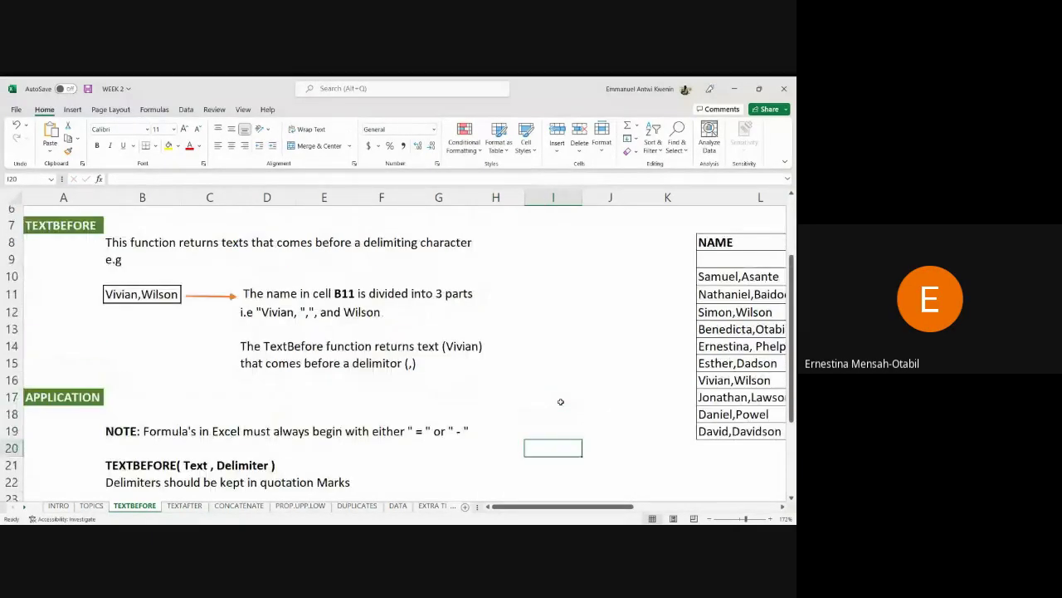
pyautogui.scroll(-1, 560, 402)
pyautogui.scroll(1, 560, 402)
pyautogui.scroll(-1, 560, 402)
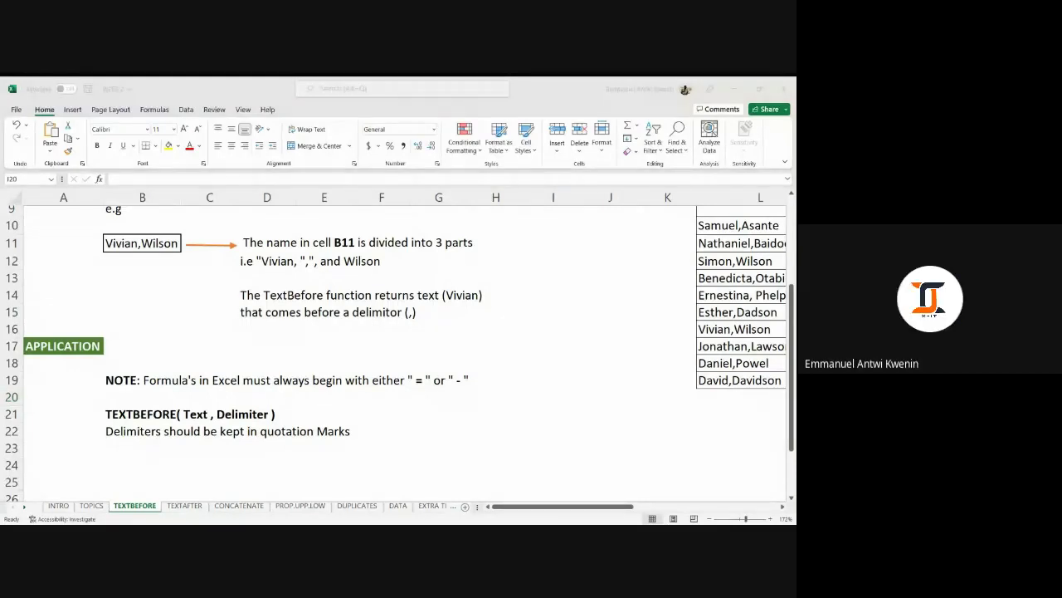
pyautogui.scroll(1, 502, 351)
pyautogui.scroll(-4, 448, 354)
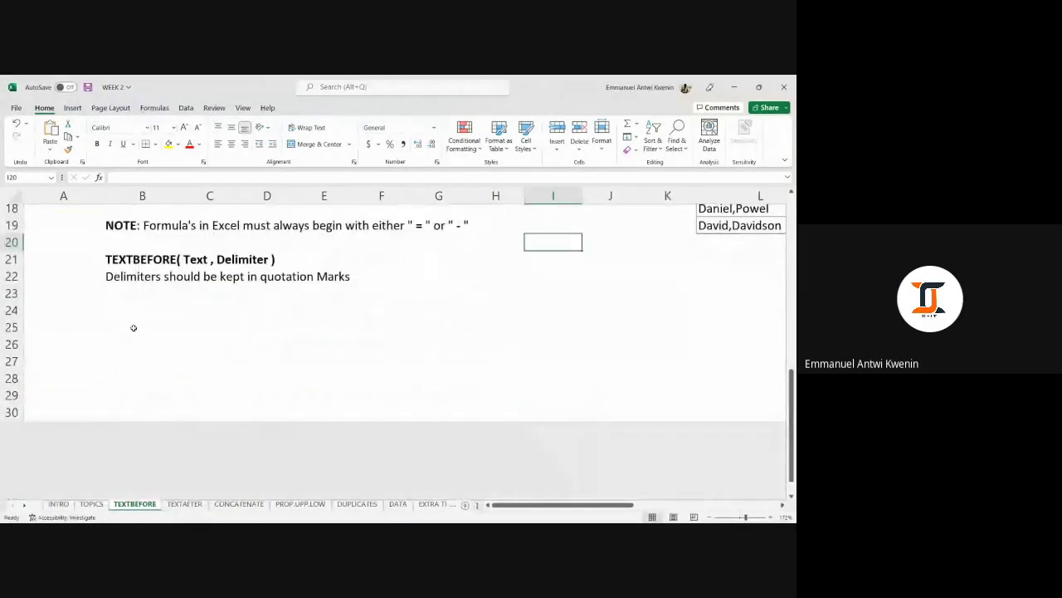
pyautogui.click(159, 327)
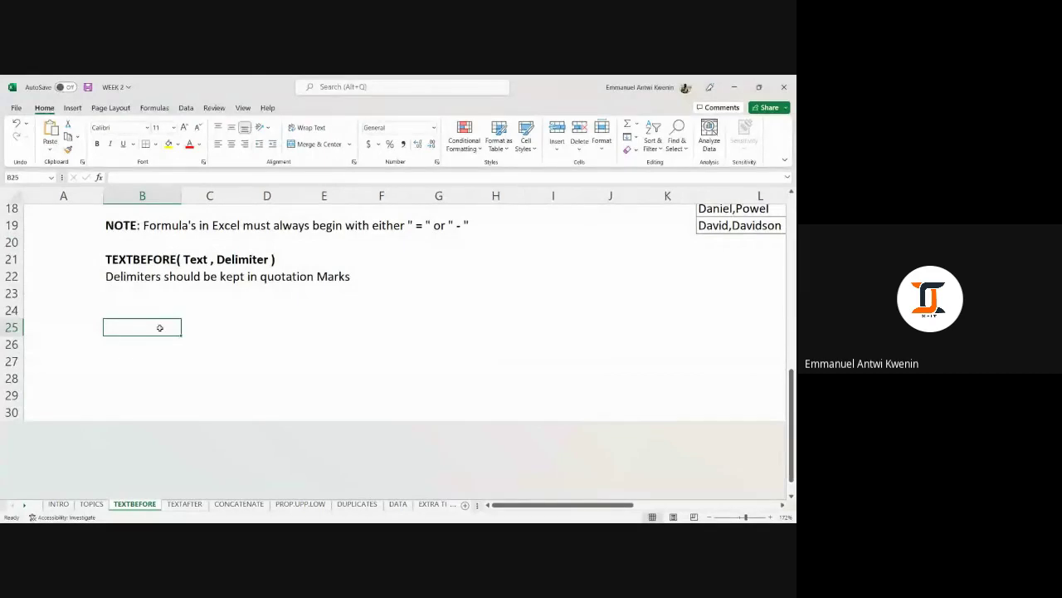
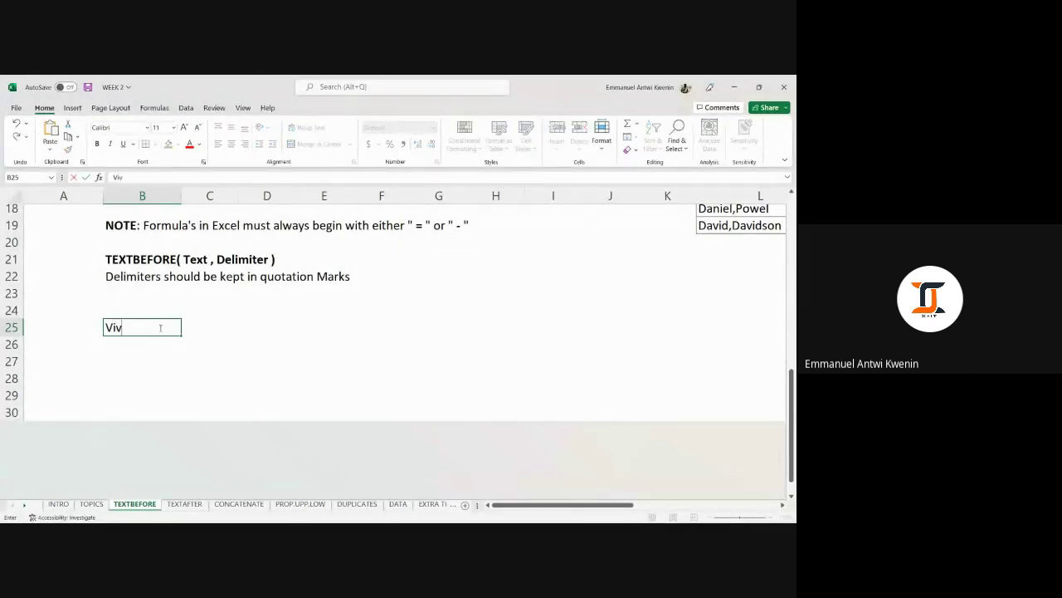
pyautogui.click(221, 325)
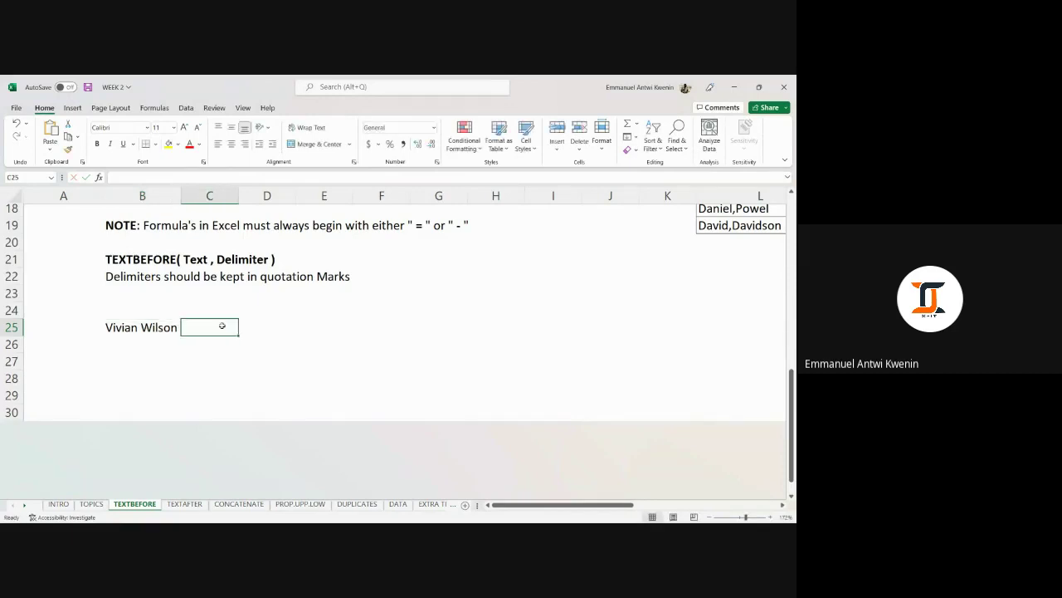
pyautogui.click(250, 330)
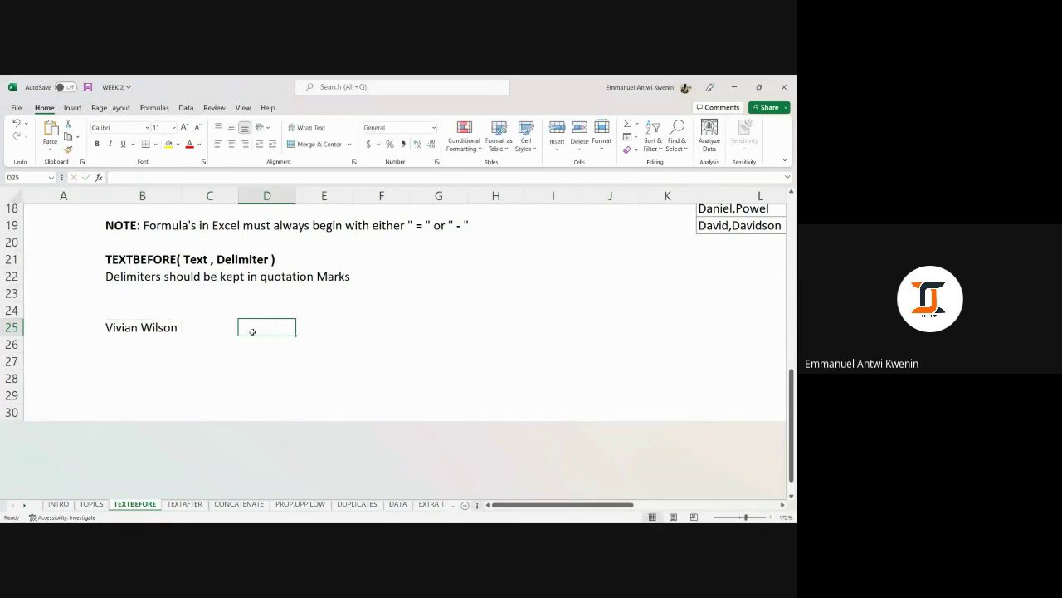
pyautogui.click(113, 358)
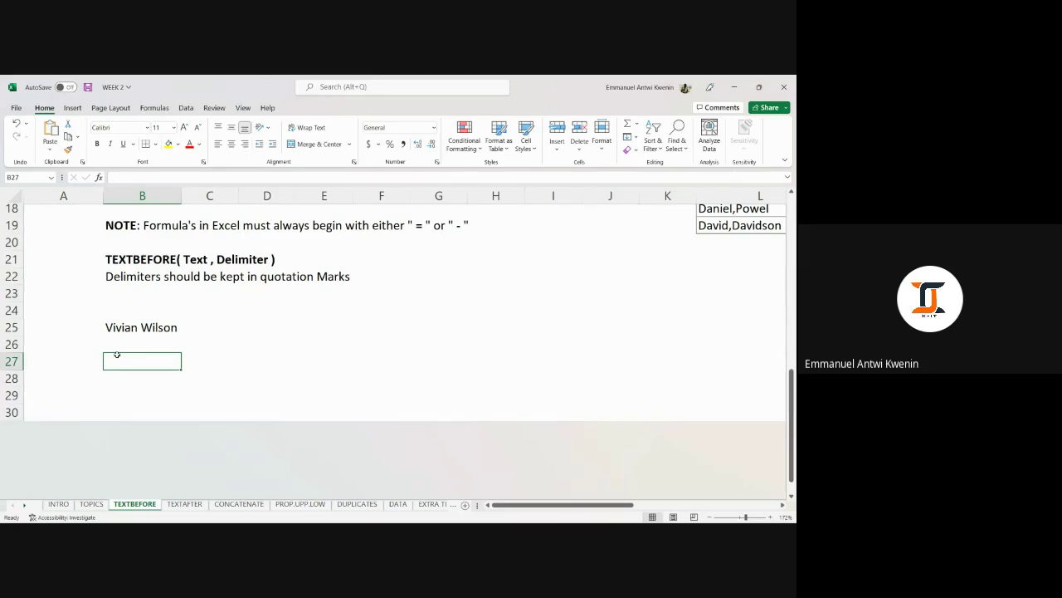
# Enter =TEXTBEFORE(B25,",") in B27, which returns #N/A since the name has no comma.
pyautogui.write('=')
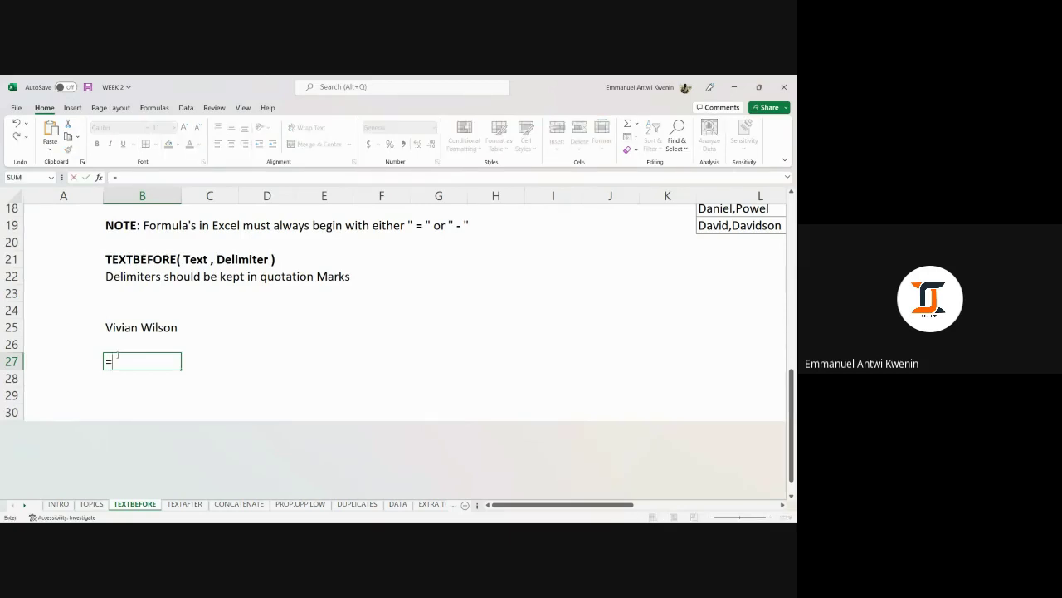
pyautogui.write('textbefore')
pyautogui.press('Tab')
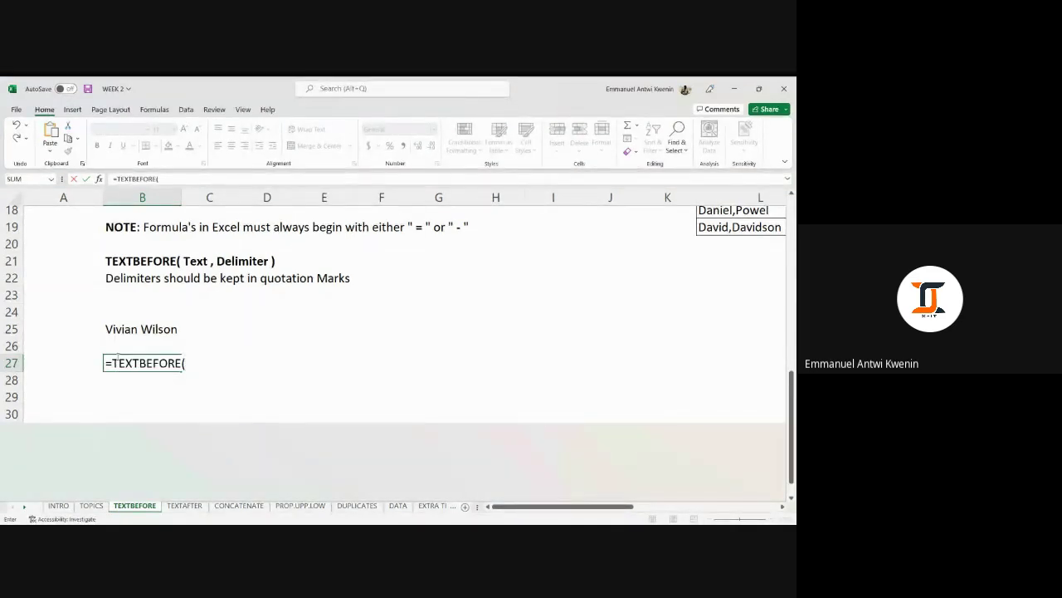
pyautogui.click(123, 330)
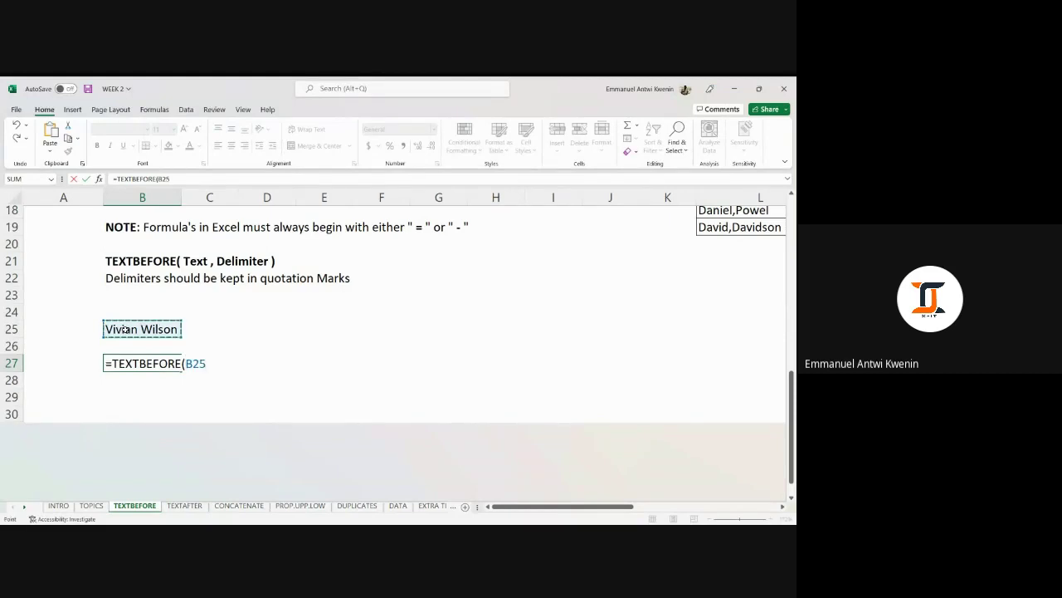
pyautogui.write(',')
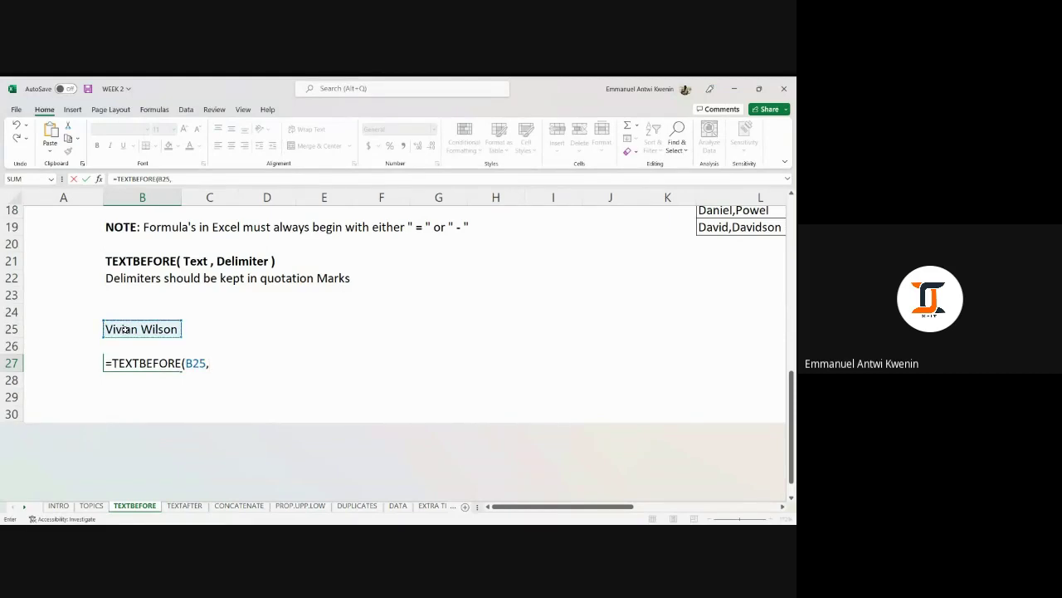
pyautogui.write('"')
pyautogui.write(',")')
pyautogui.press('Return')
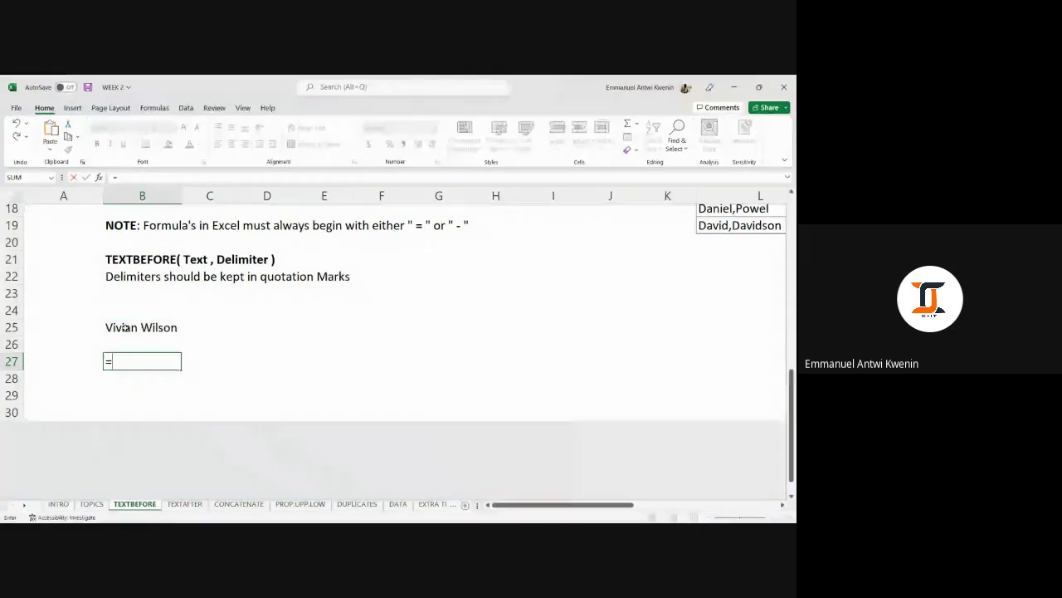
pyautogui.click(146, 362)
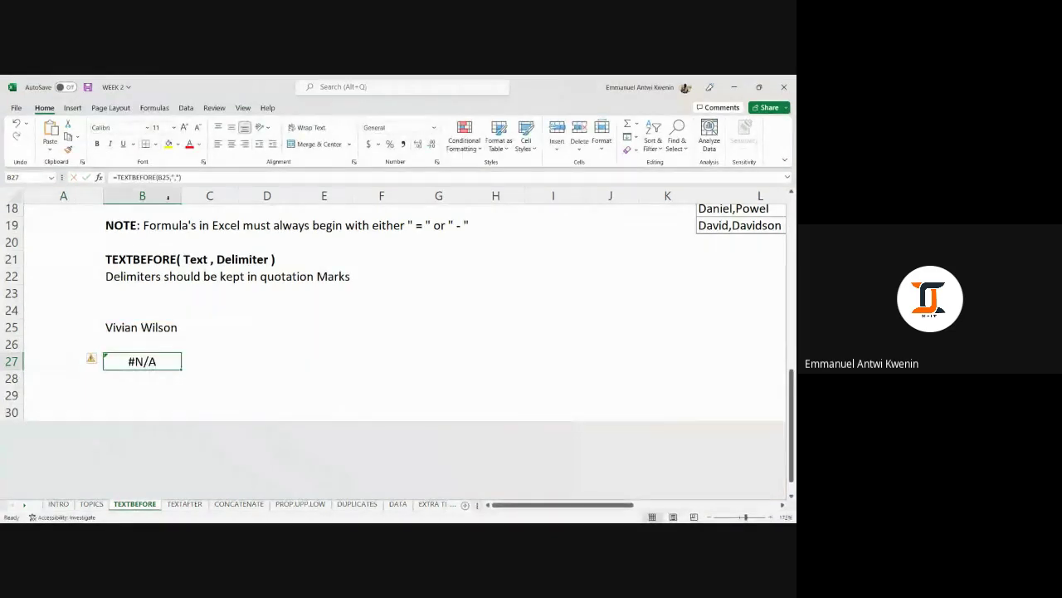
# Change B27's formula to =TEXTBEFORE(B25," ") so it returns the first name.
pyautogui.click(177, 178)
pyautogui.press('BackSpace')
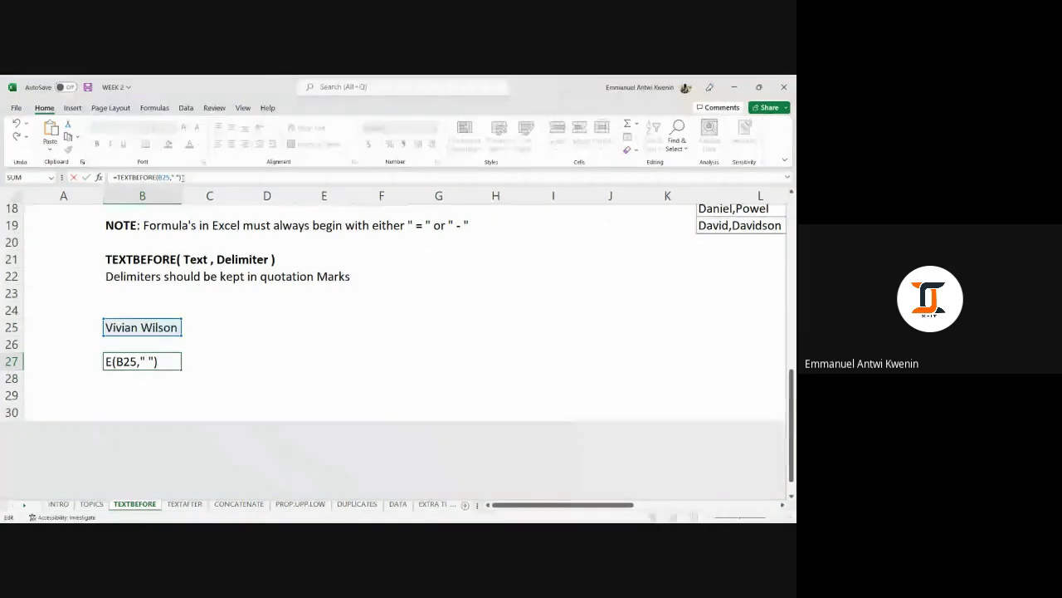
pyautogui.press('Return')
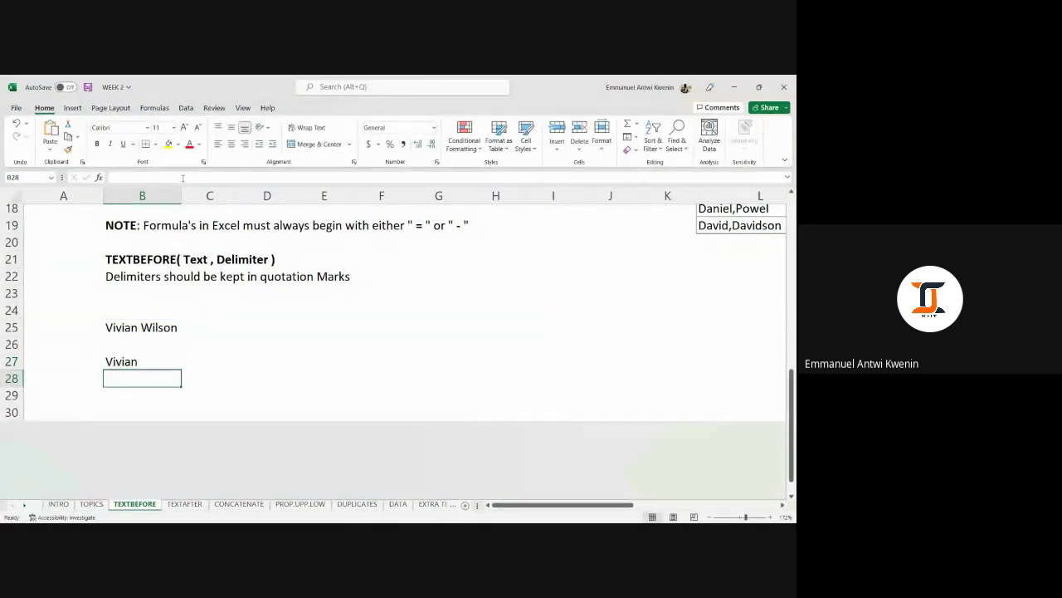
pyautogui.click(132, 363)
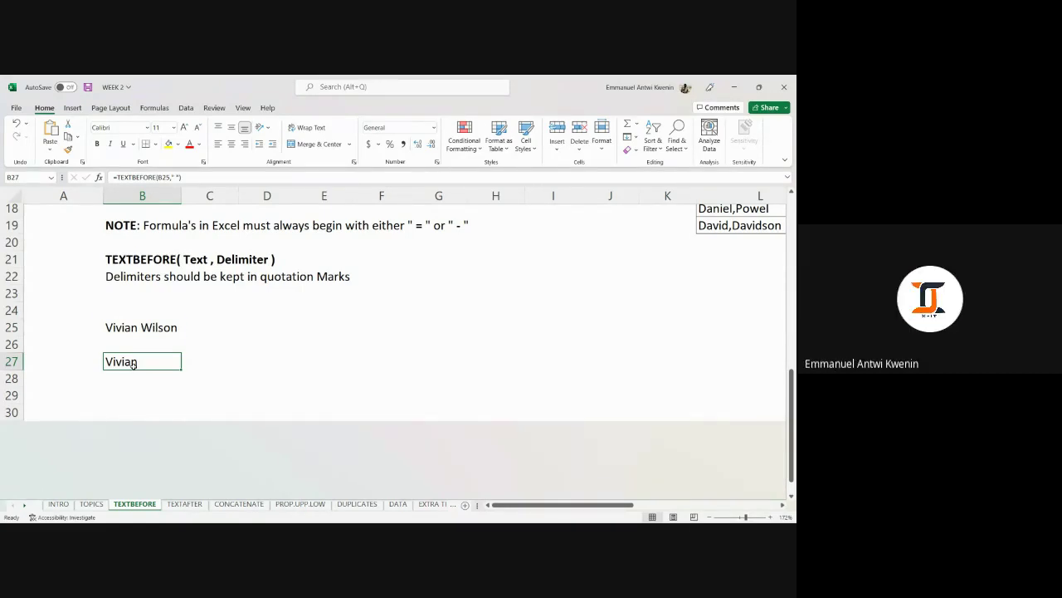
# Clear the formula from B27 and the sample name from B25.
pyautogui.press('BackSpace')
pyautogui.click(257, 375)
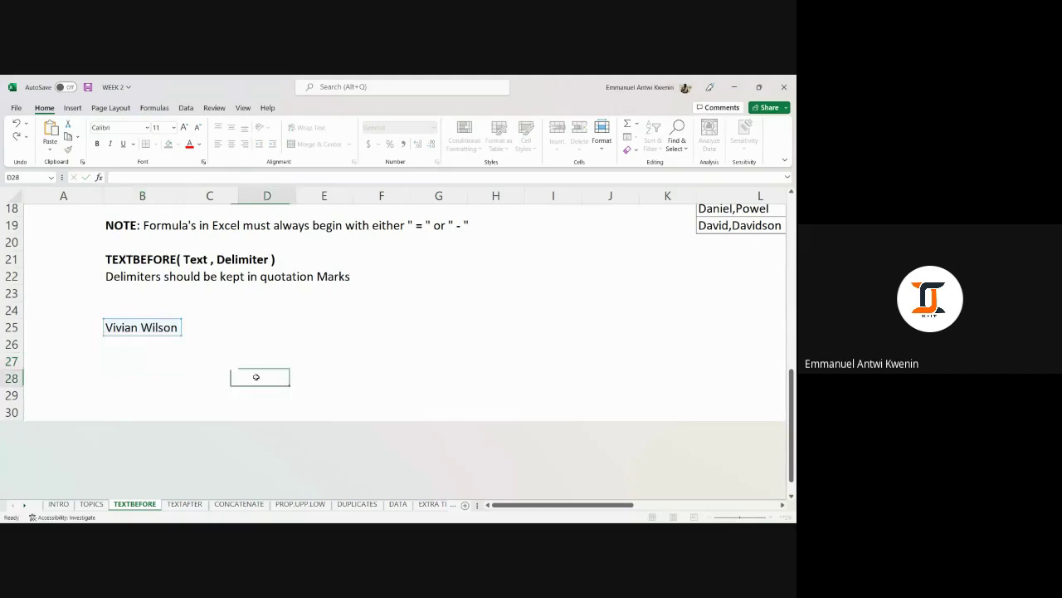
pyautogui.click(170, 331)
pyautogui.click(250, 315)
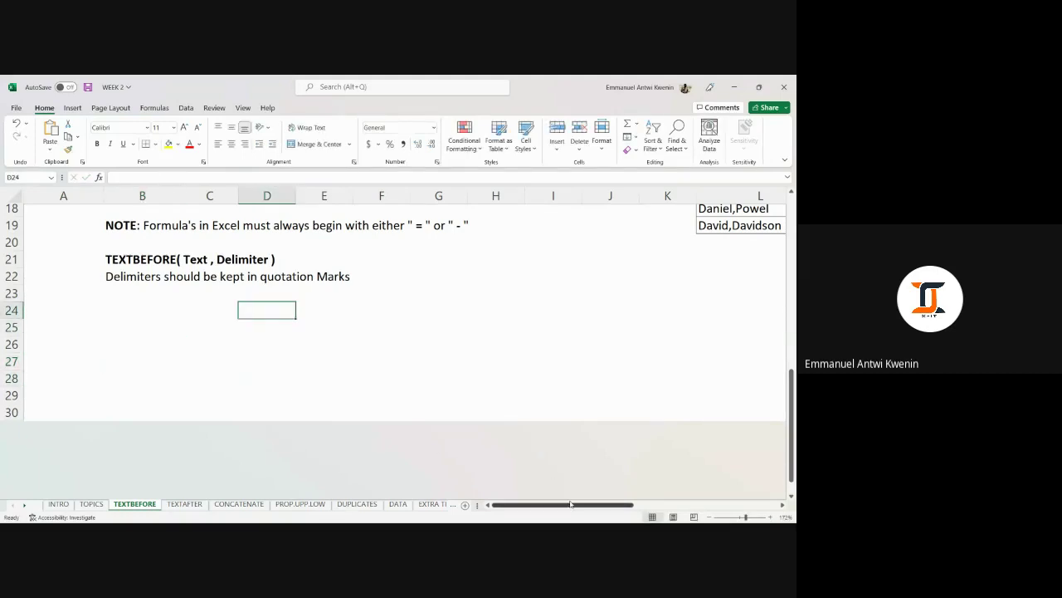
pyautogui.moveTo(572, 504); pyautogui.dragTo(631, 482)
# Select and review the NAME/AGE table of ten comma-joined names with ages, then deselect it.
pyautogui.scroll(5, 583, 307)
pyautogui.scroll(-1, 588, 313)
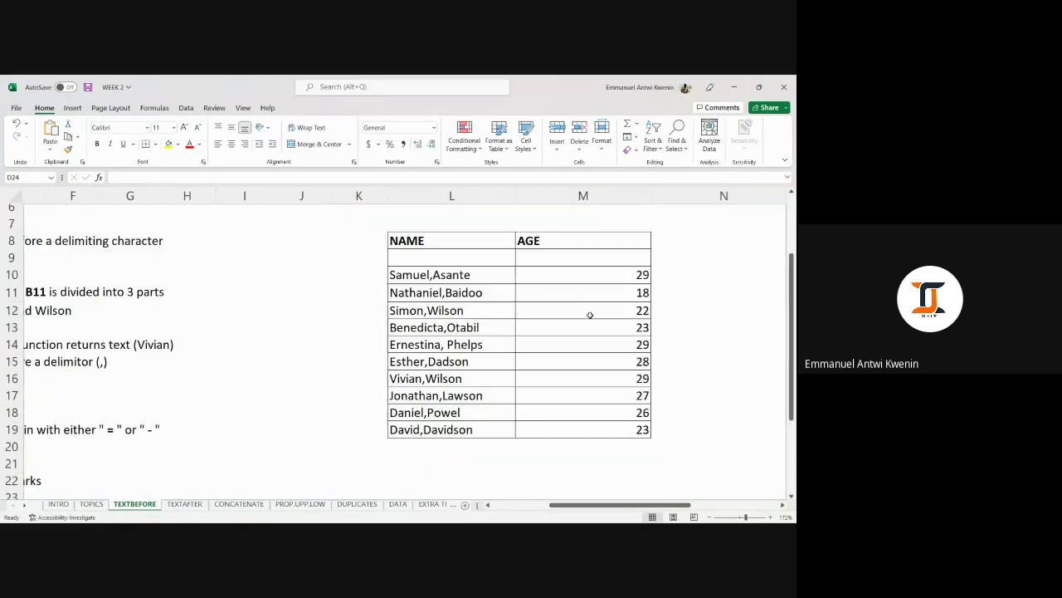
pyautogui.click(687, 309)
pyautogui.click(532, 250)
pyautogui.click(462, 273)
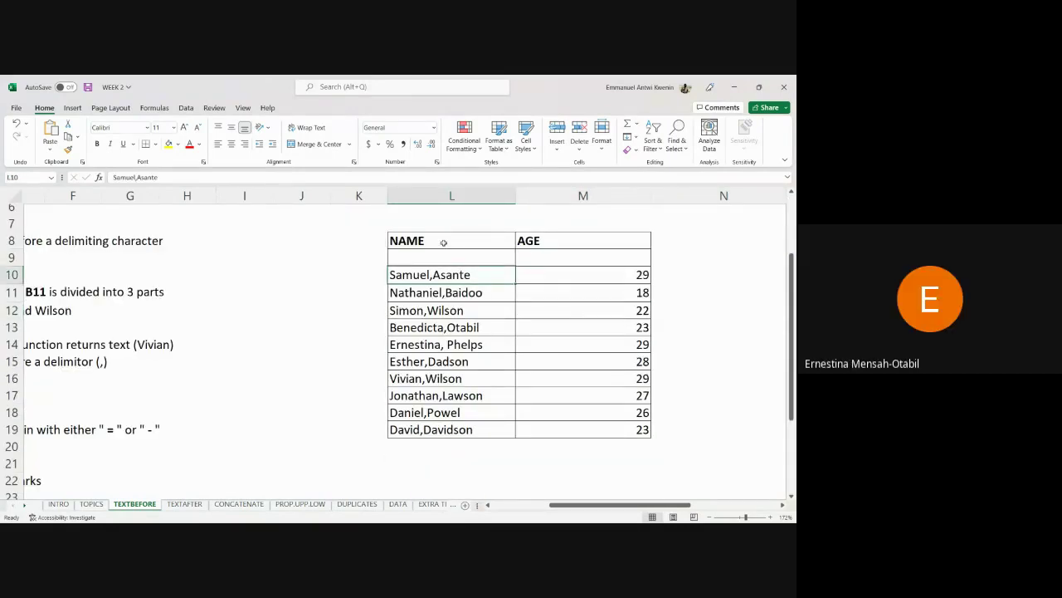
pyautogui.moveTo(448, 242); pyautogui.dragTo(579, 430)
pyautogui.click(700, 337)
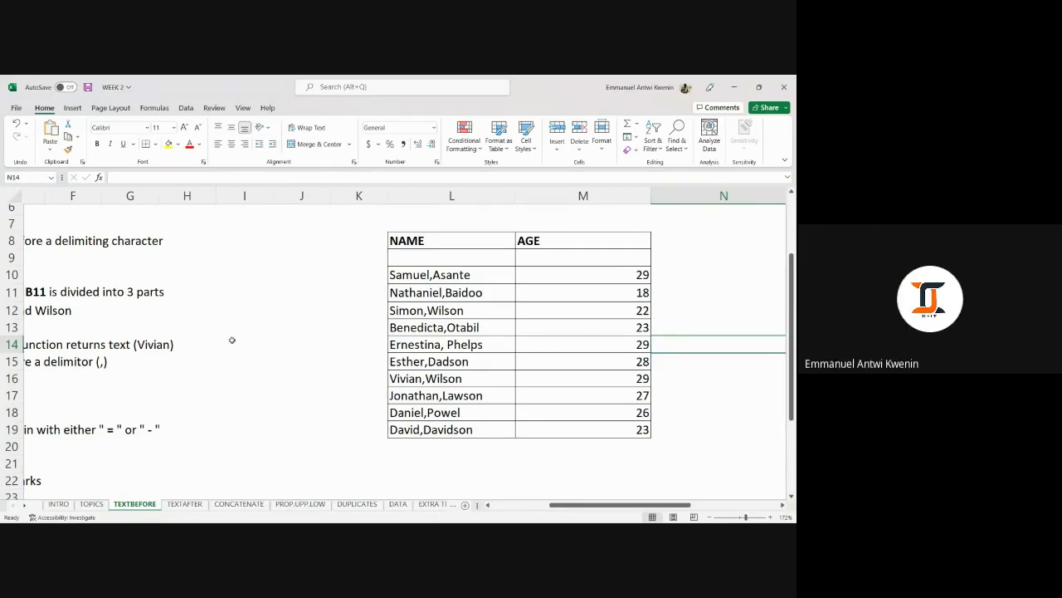
pyautogui.hscroll(-5, 473, 357)
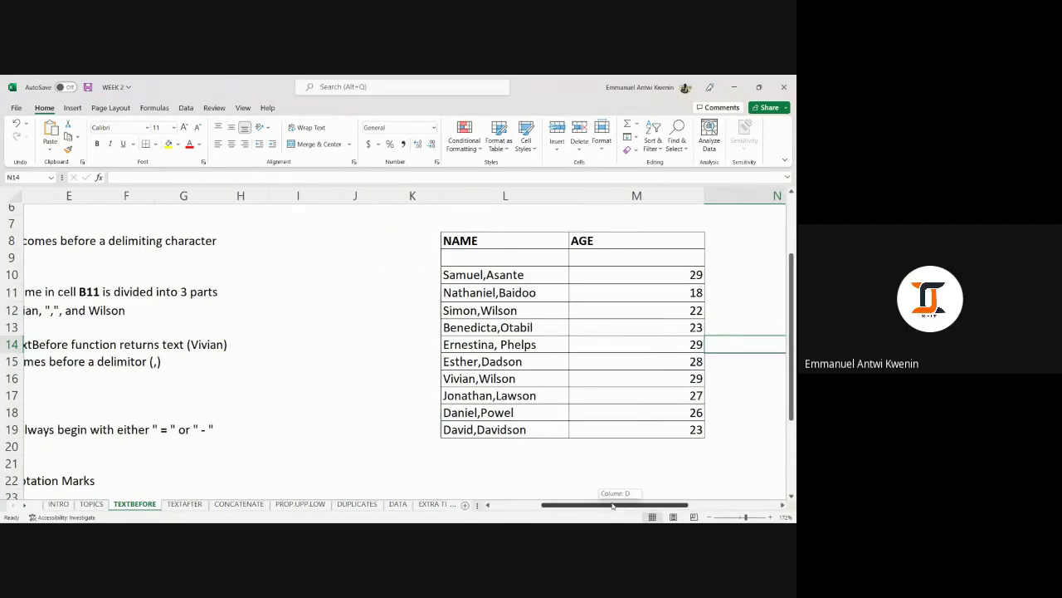
# Type a space-separated first, middle and last name into E26, fixing the surname's spelling.
pyautogui.scroll(-5, 474, 357)
pyautogui.scroll(3, 506, 357)
pyautogui.click(319, 443)
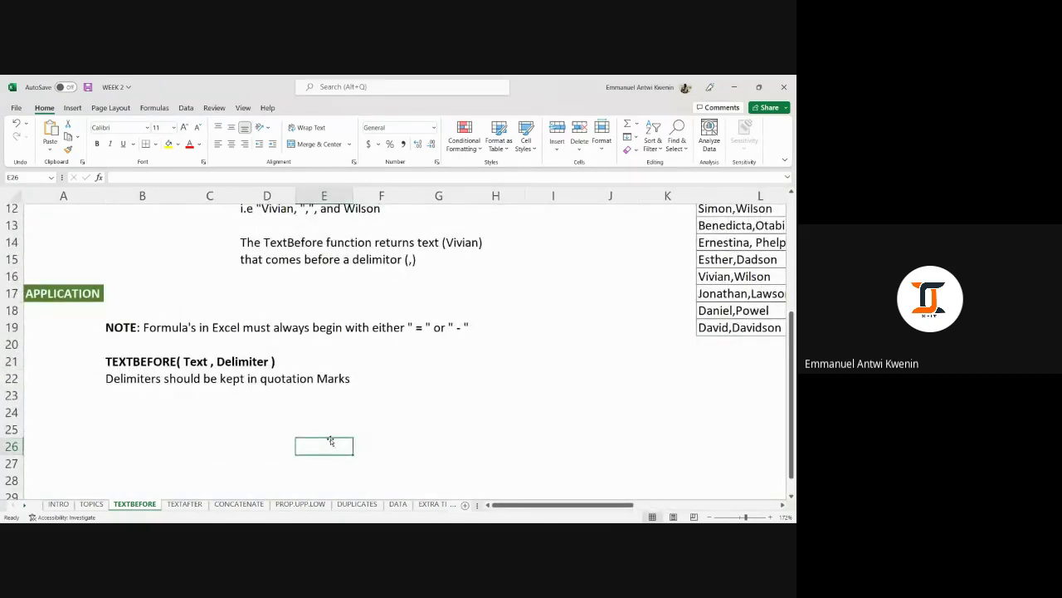
pyautogui.write('Michael')
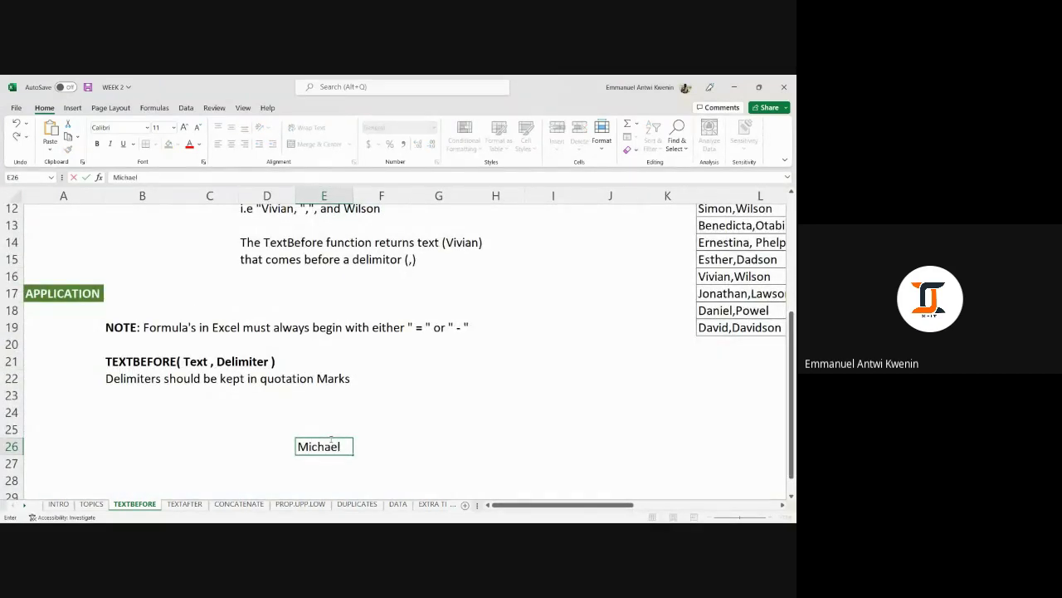
pyautogui.write(',')
pyautogui.press('BackSpace')
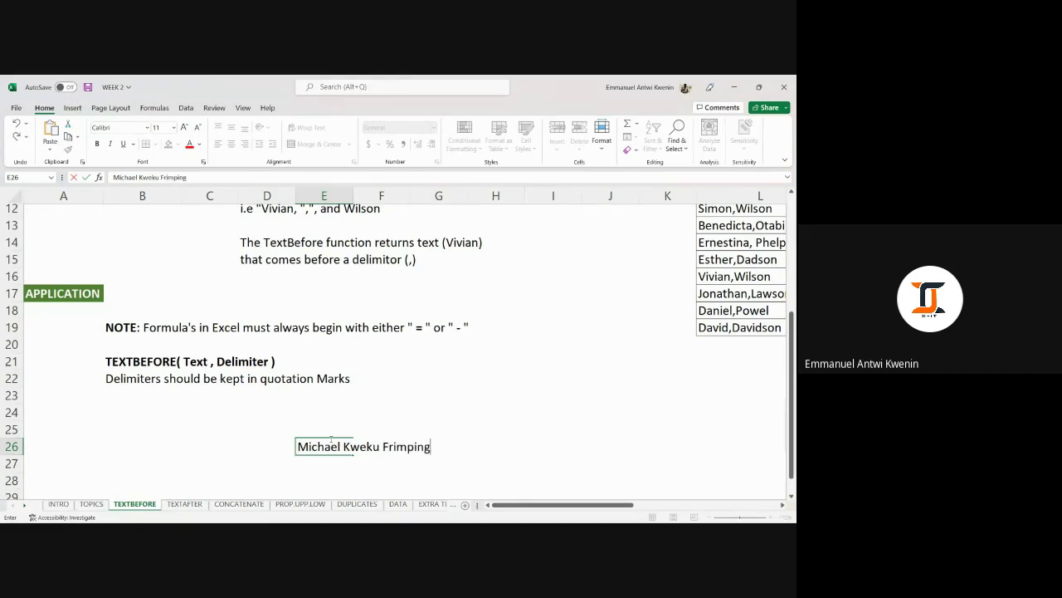
pyautogui.write('ong')
pyautogui.click(485, 419)
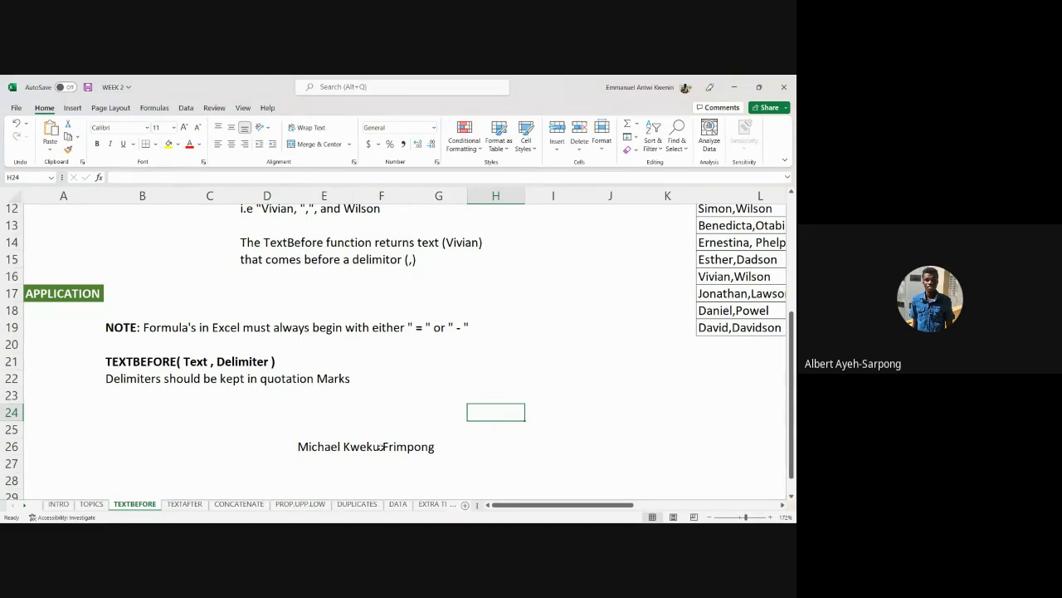
# Reselect E26 and delete its example full name.
pyautogui.click(339, 446)
pyautogui.doubleClick(339, 446)
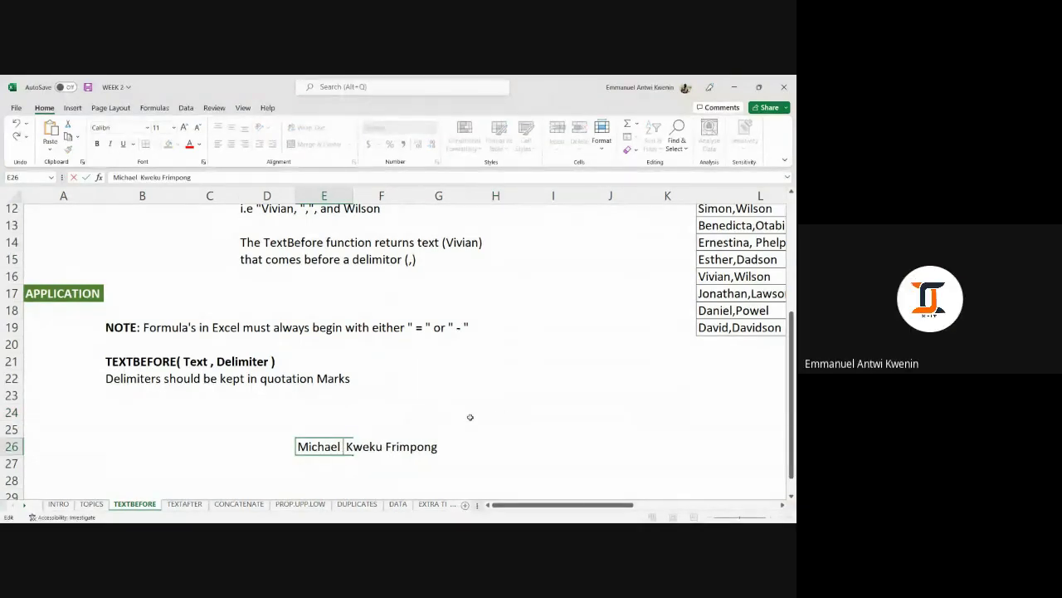
pyautogui.click(608, 414)
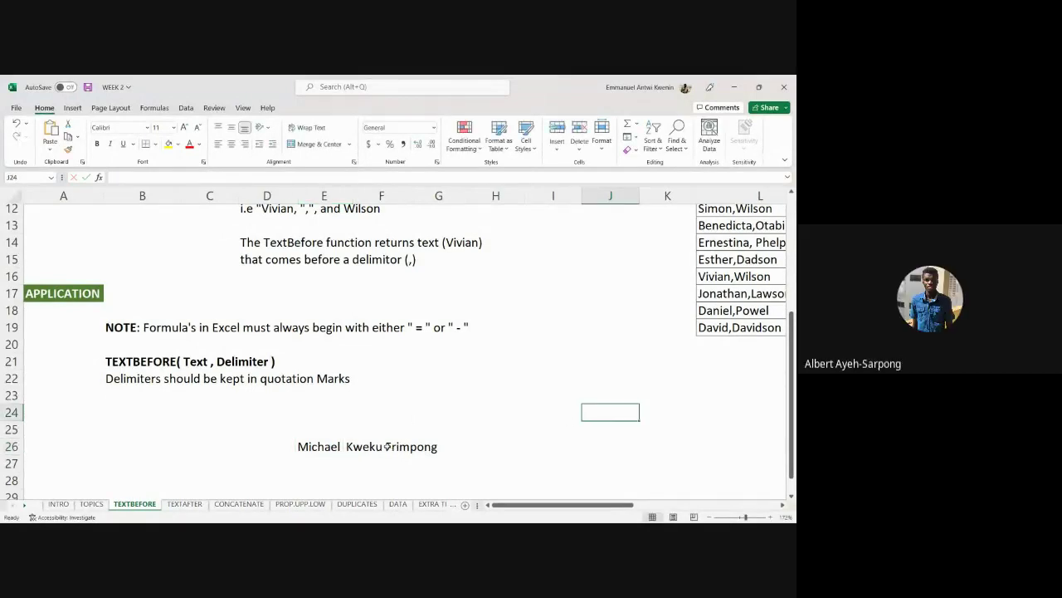
pyautogui.click(385, 447)
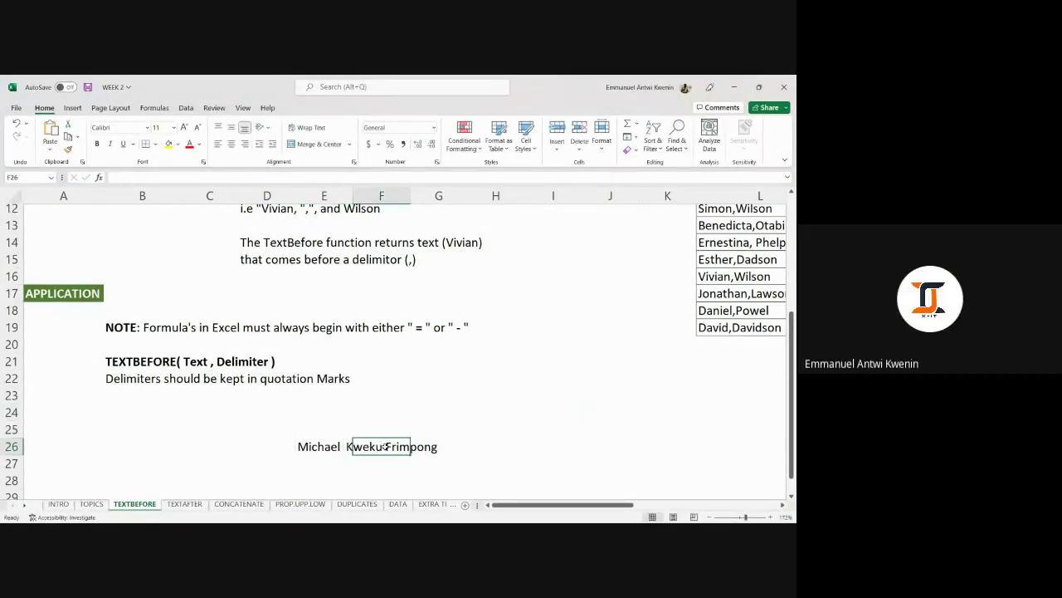
pyautogui.click(325, 446)
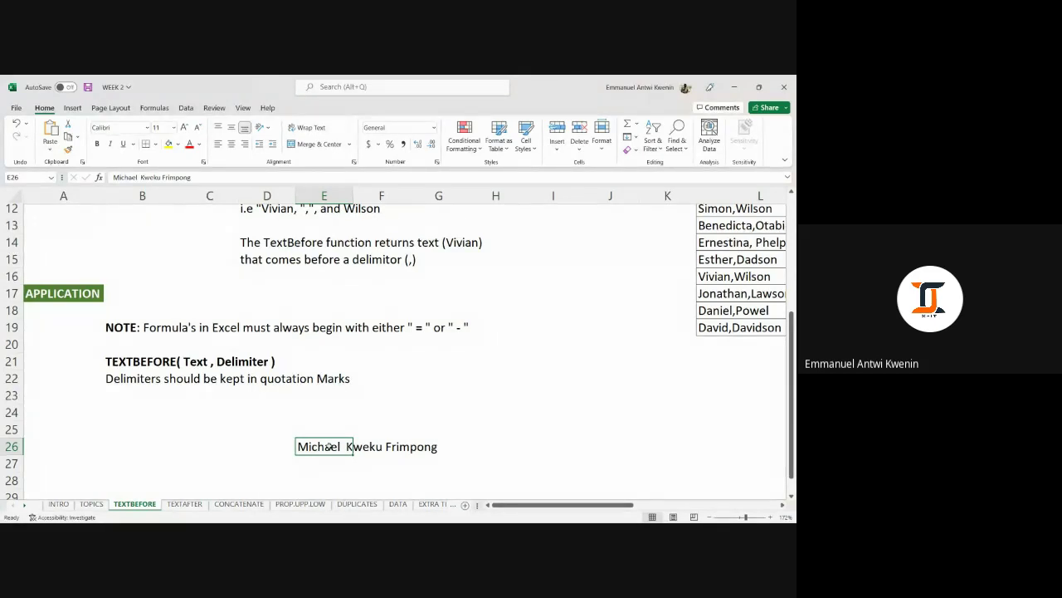
pyautogui.press('Delete')
# Move right toward column N and scroll up until the NAME/AGE table is visible.
pyautogui.click(572, 401)
pyautogui.click(627, 359)
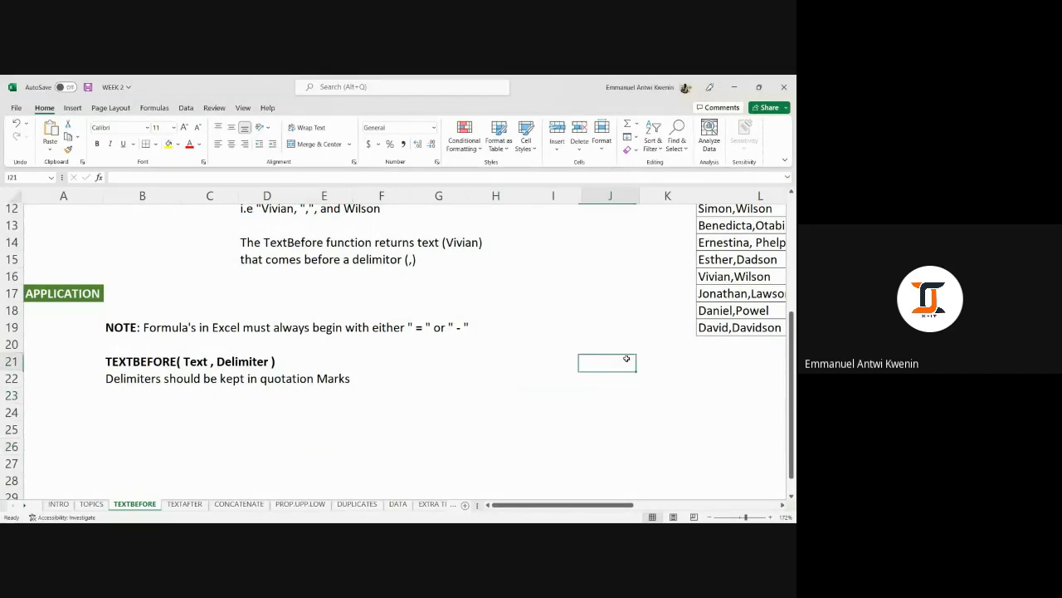
pyautogui.click(628, 329)
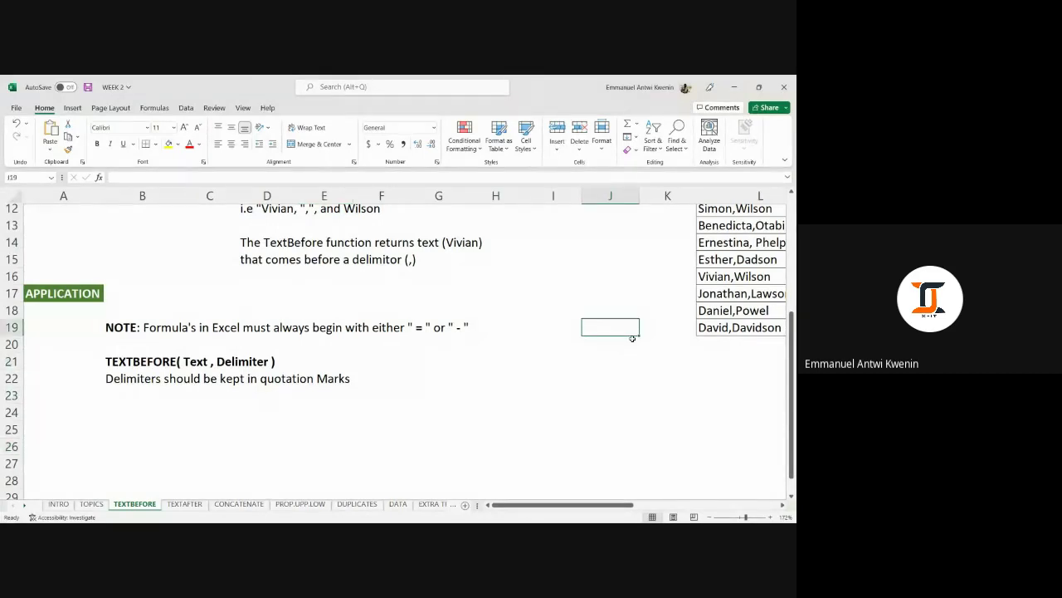
pyautogui.press('Right')
pyautogui.press('Right')
pyautogui.press('Right')
pyautogui.press('Right')
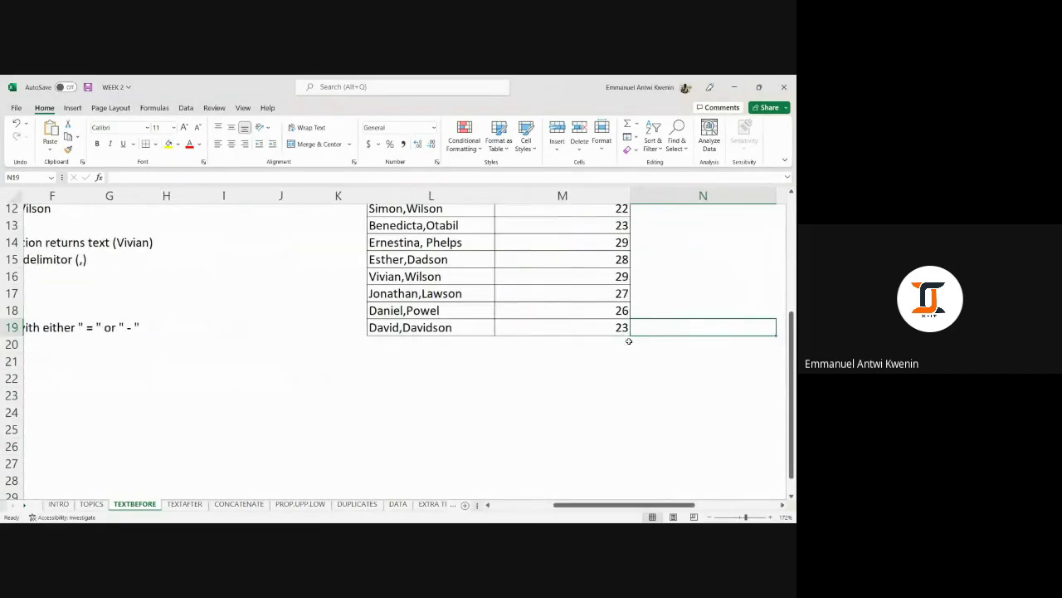
pyautogui.scroll(2, 615, 348)
pyautogui.scroll(3, 613, 351)
pyautogui.scroll(-1, 612, 351)
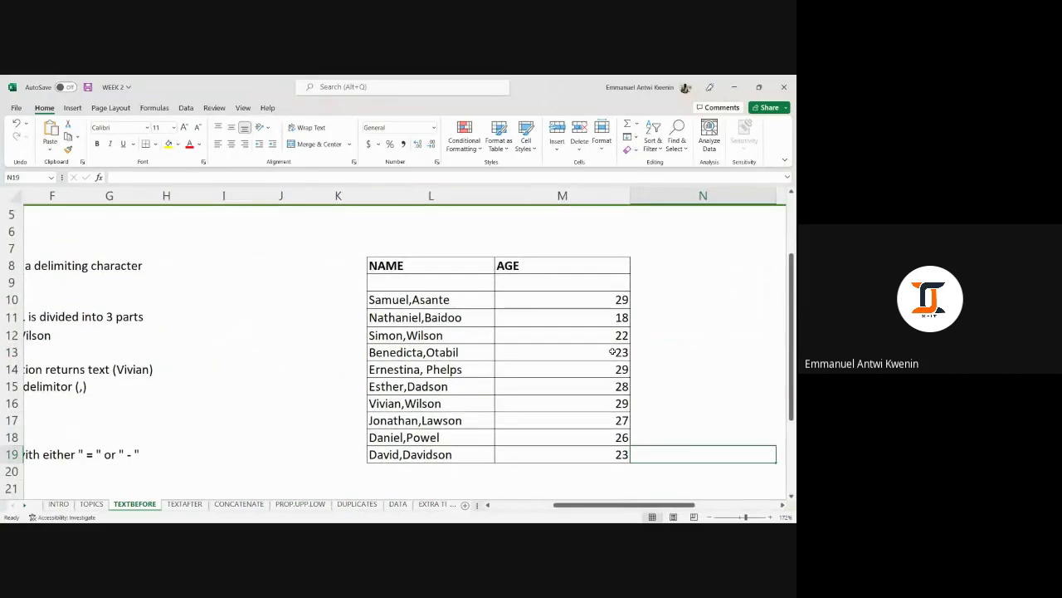
pyautogui.scroll(1, 613, 352)
pyautogui.scroll(1, 612, 351)
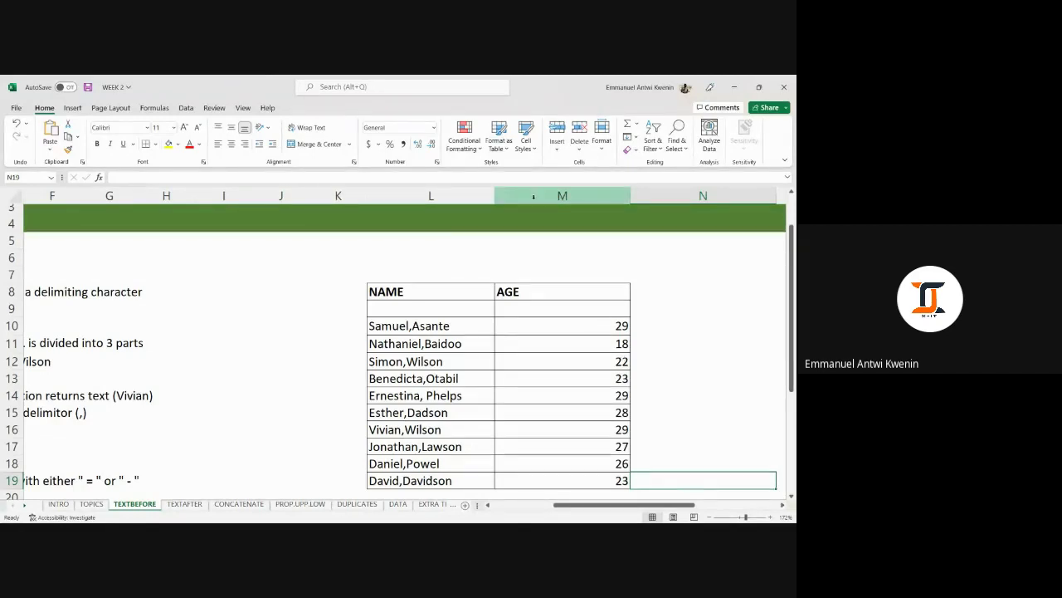
pyautogui.scroll(-1, 546, 228)
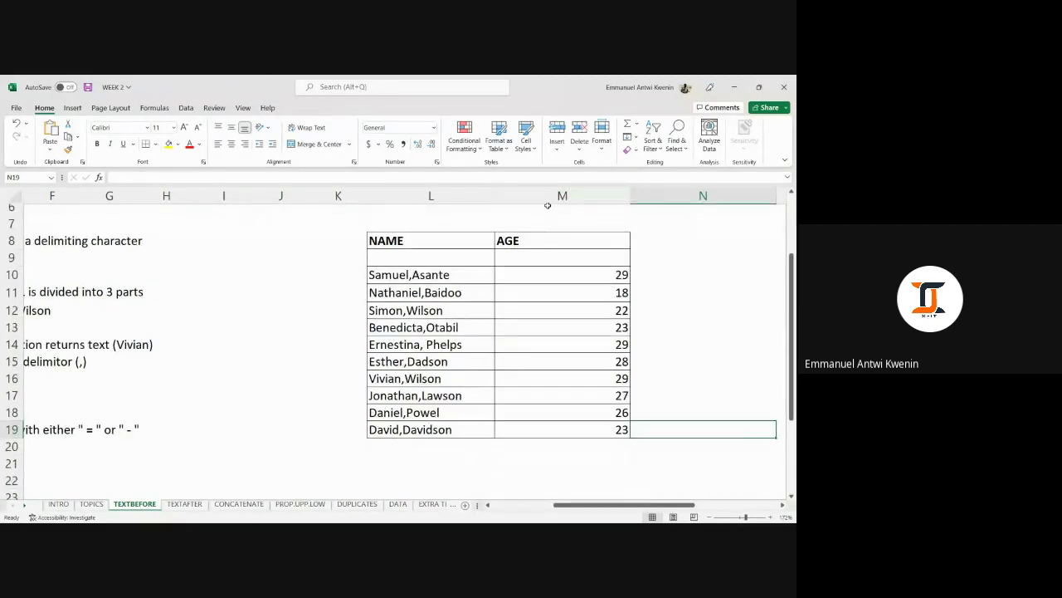
pyautogui.click(547, 196)
pyautogui.click(390, 282)
pyautogui.click(435, 300)
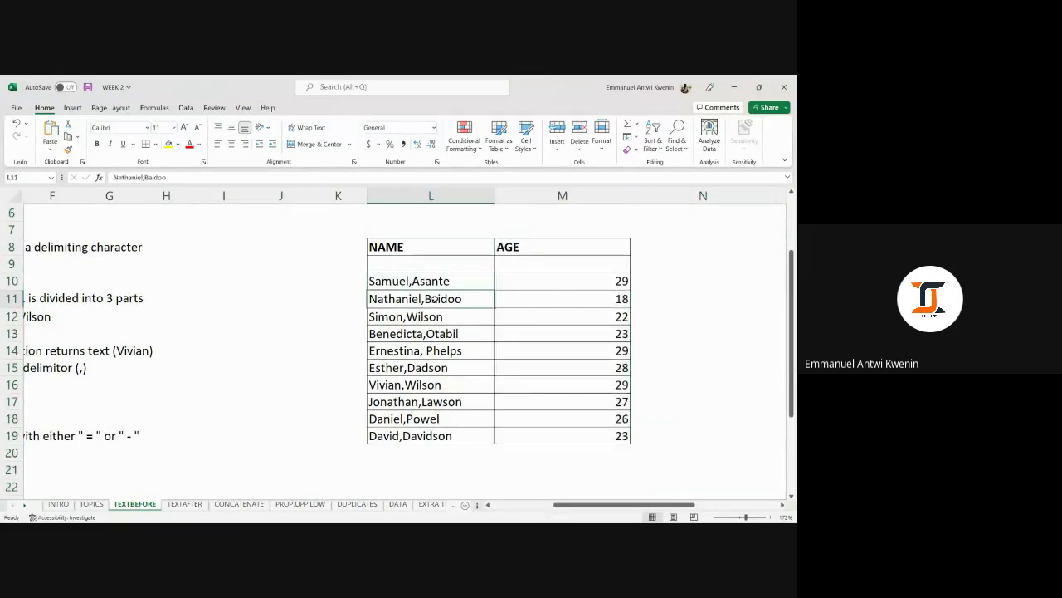
pyautogui.click(445, 333)
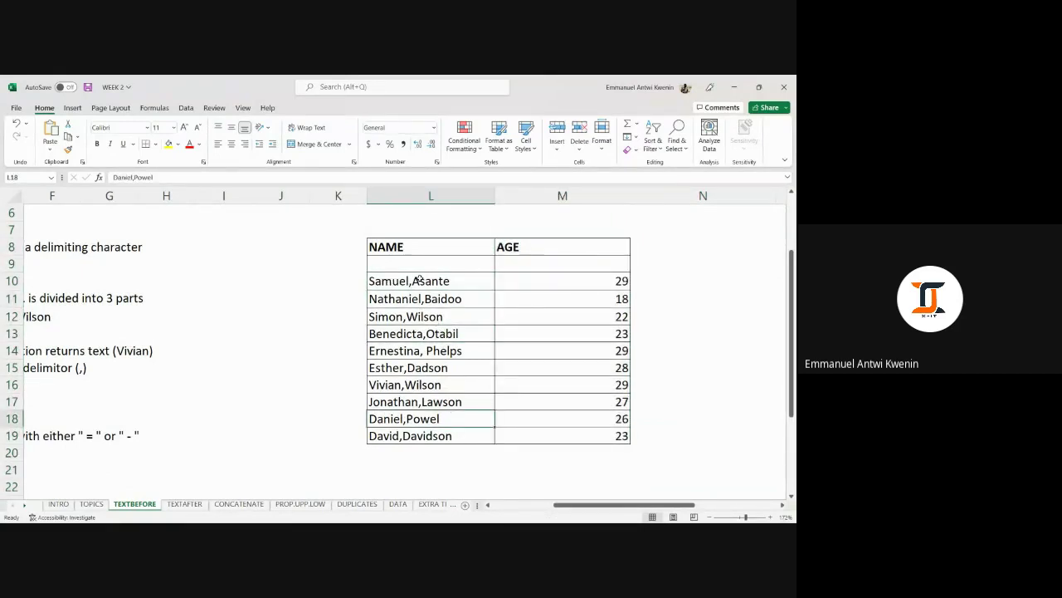
pyautogui.moveTo(420, 280); pyautogui.dragTo(425, 304)
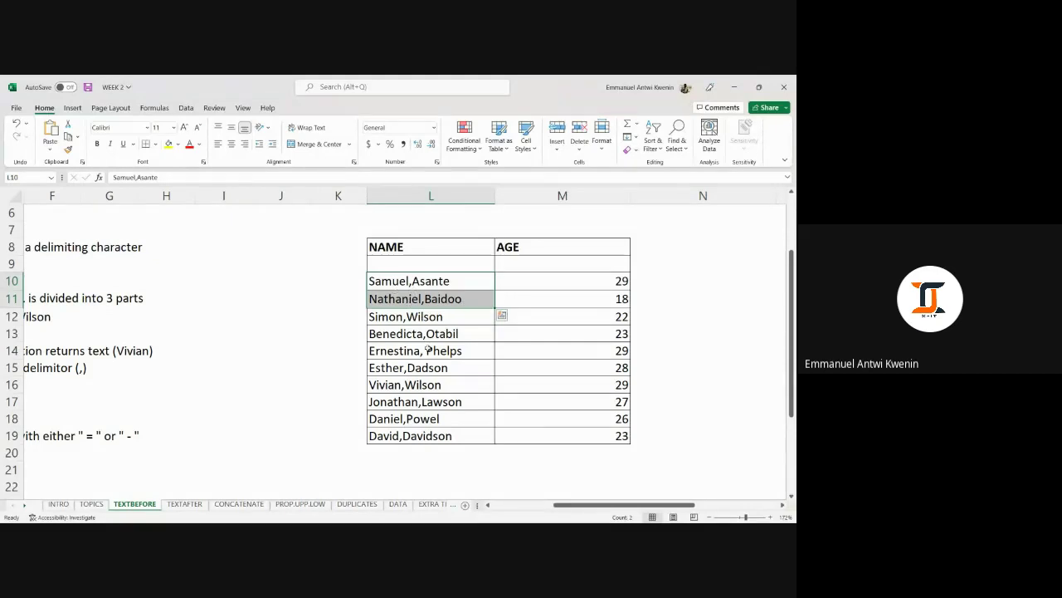
pyautogui.click(446, 418)
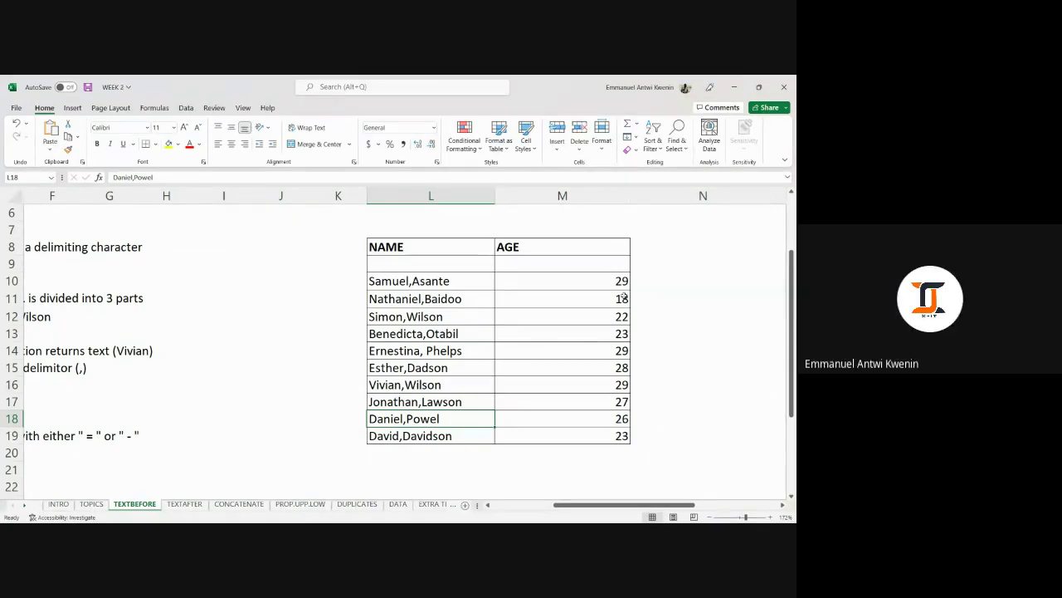
pyautogui.moveTo(589, 262); pyautogui.dragTo(461, 261)
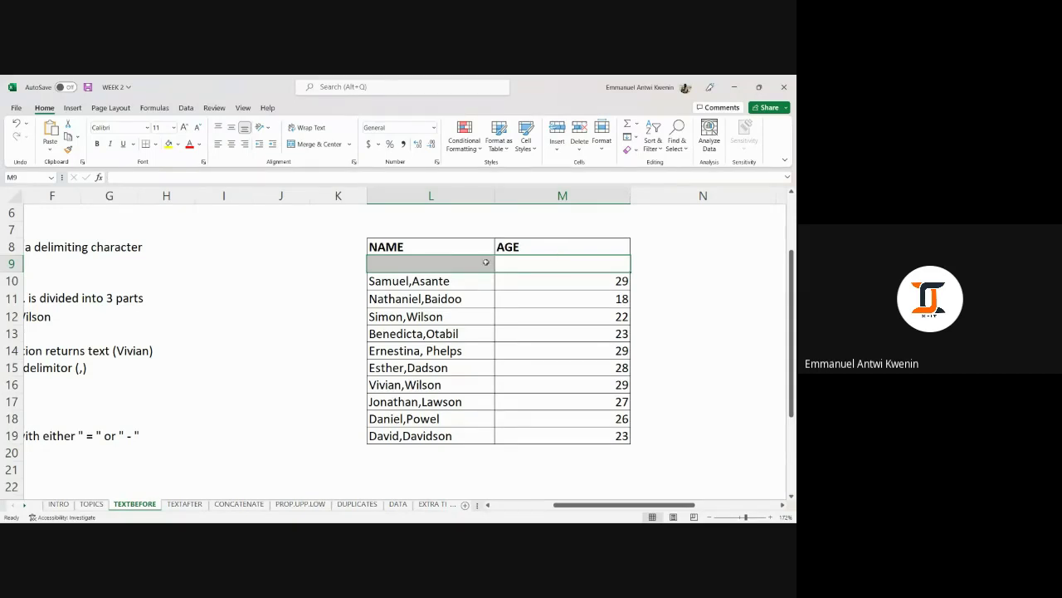
pyautogui.moveTo(485, 260); pyautogui.dragTo(502, 262)
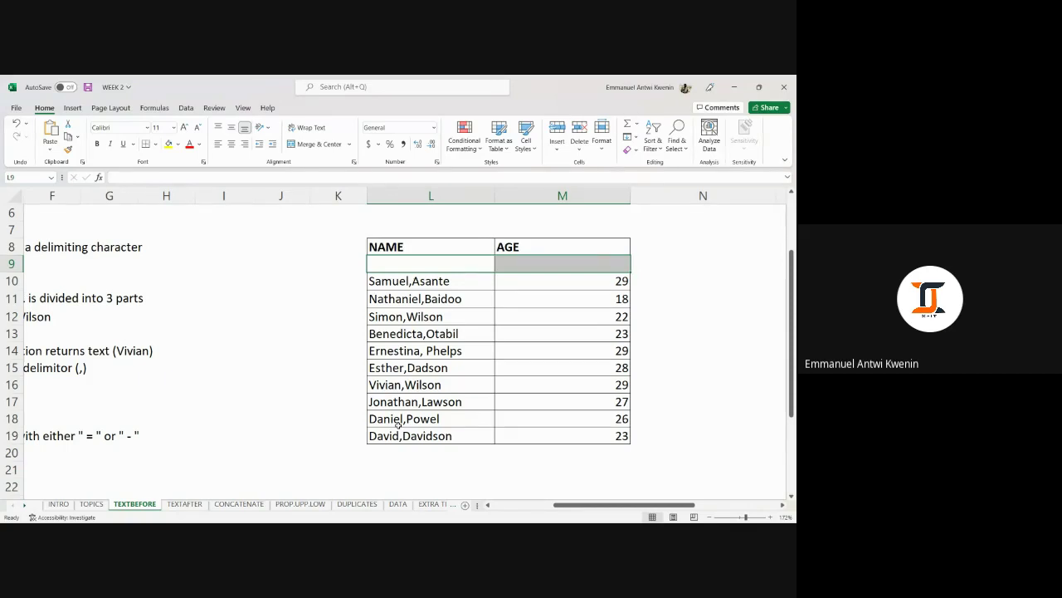
pyautogui.click(670, 267)
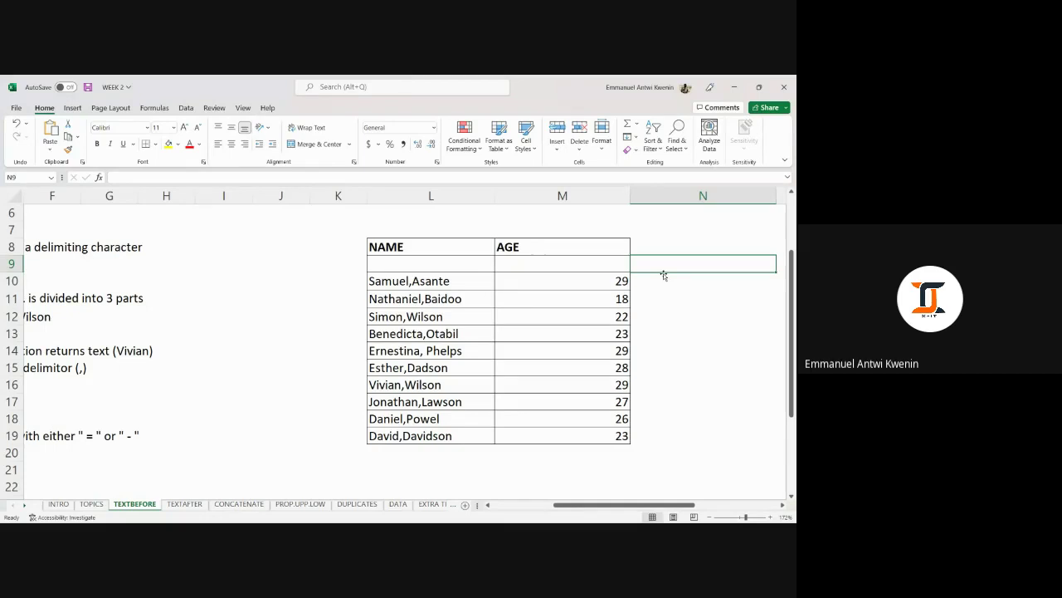
pyautogui.click(566, 195)
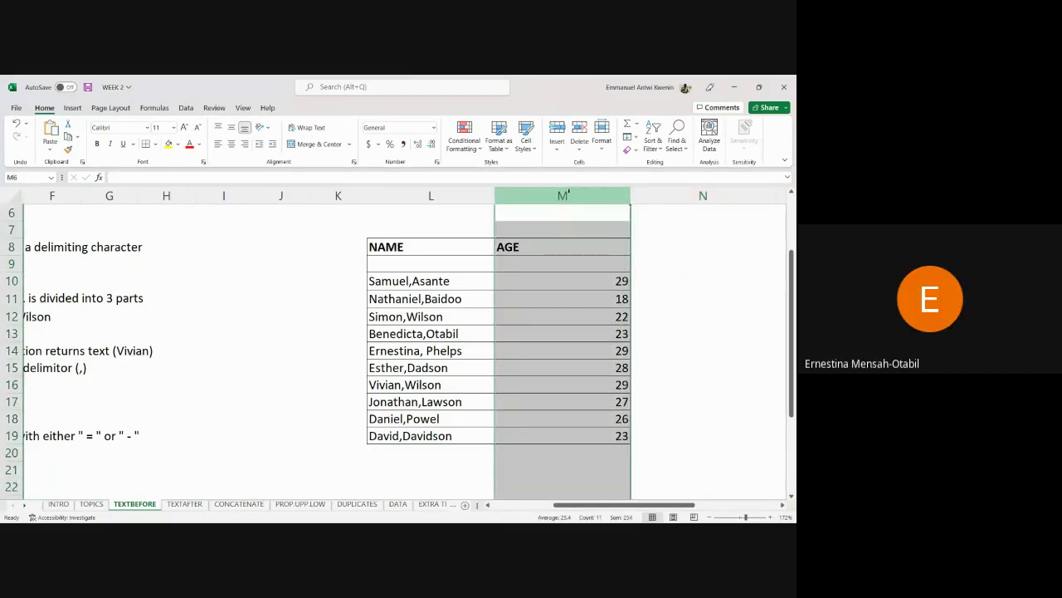
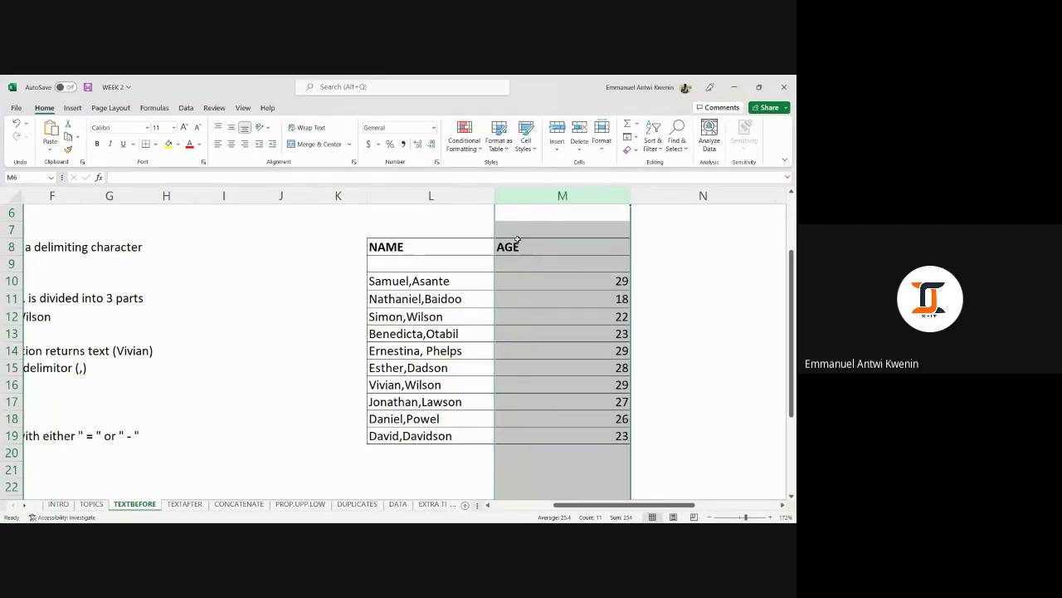
# Practise typing a SUM entry in an empty cell below the table, then clear it.
pyautogui.scroll(-3, 415, 357)
pyautogui.click(365, 378)
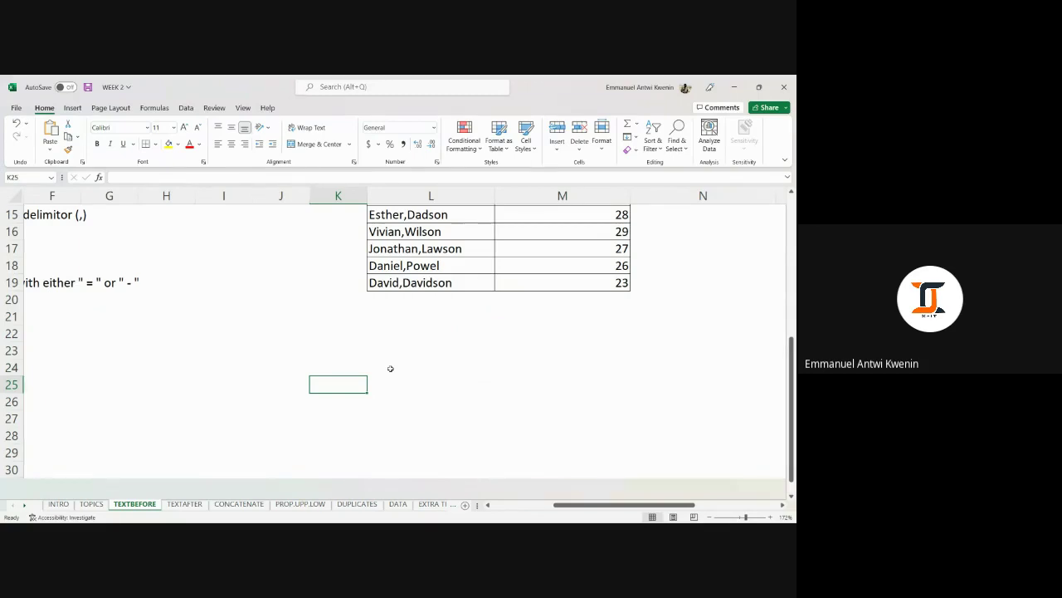
pyautogui.write('=sum')
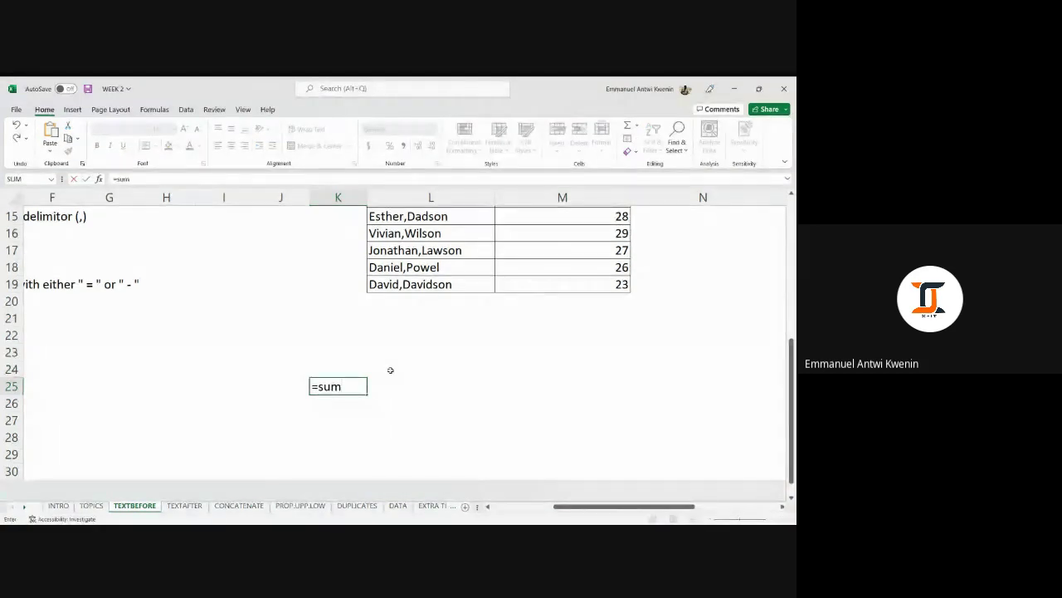
pyautogui.press('BackSpace')
pyautogui.press('BackSpace')
pyautogui.press('BackSpace')
pyautogui.write('S')
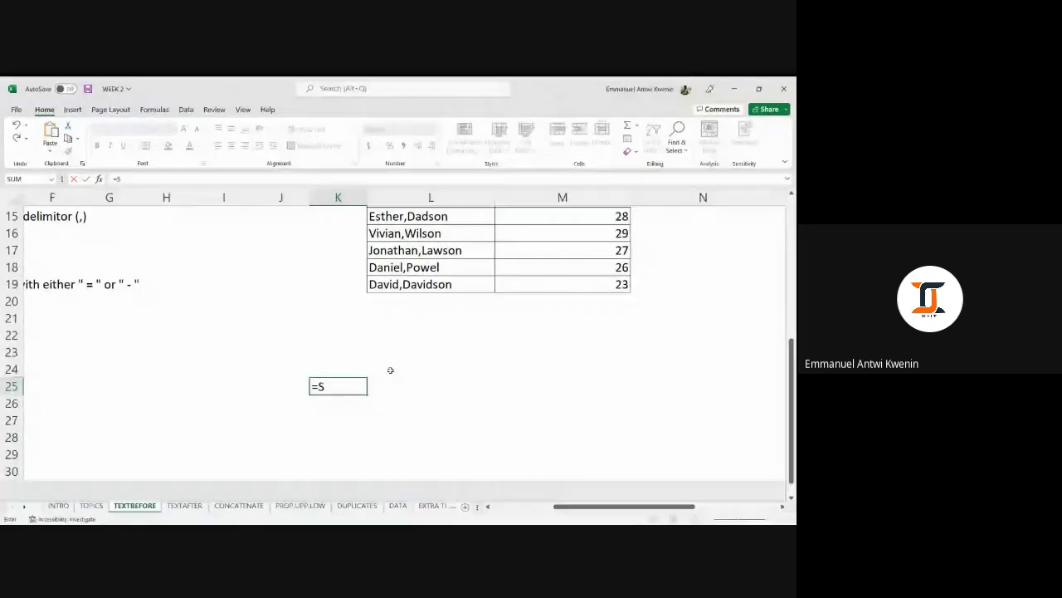
pyautogui.write('UM')
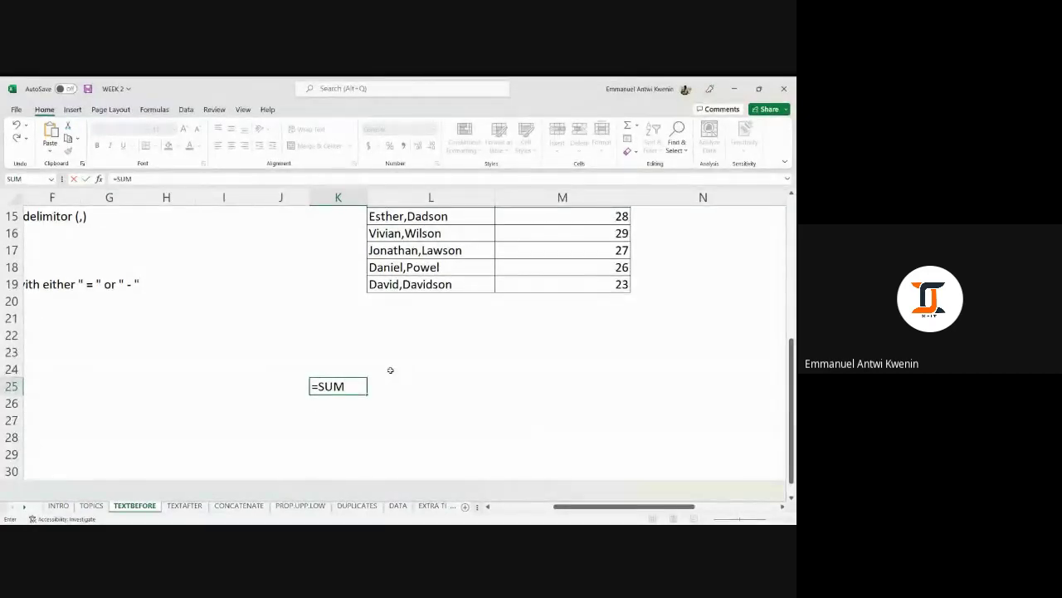
pyautogui.press('BackSpace')
pyautogui.press('BackSpace')
pyautogui.press('BackSpace')
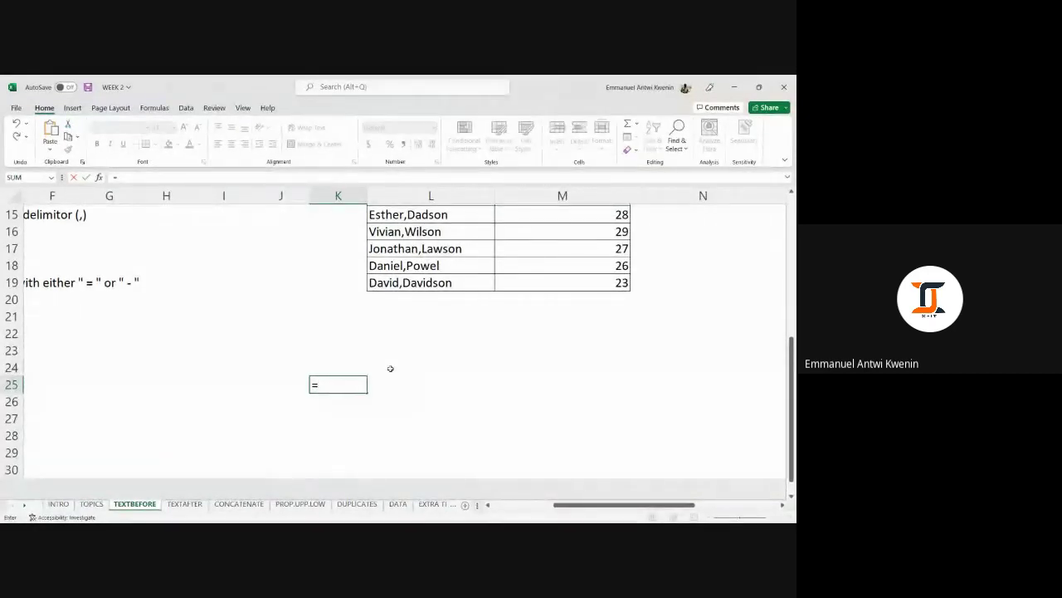
pyautogui.write('sUm')
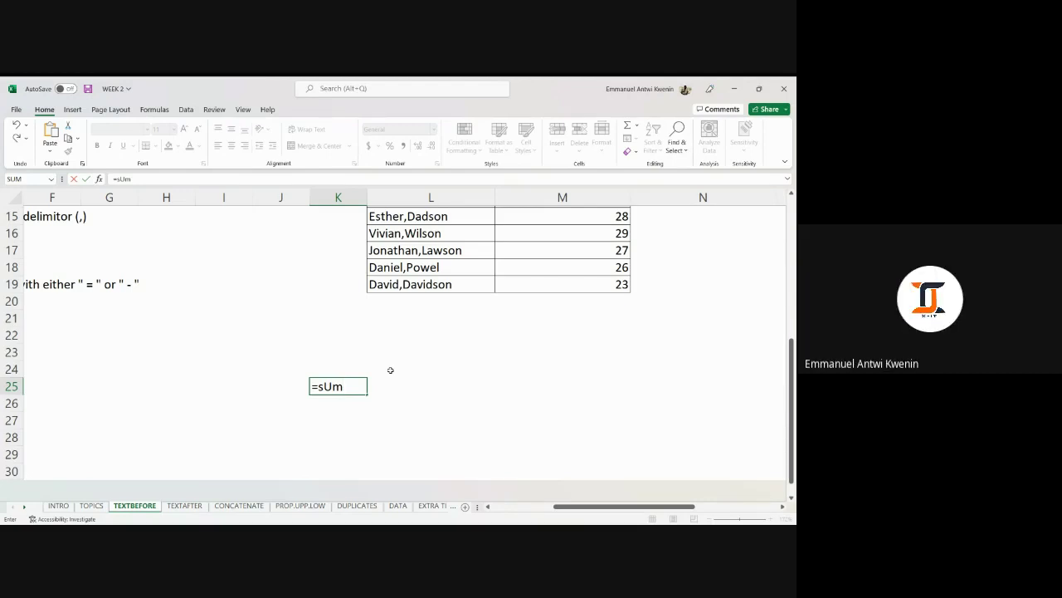
pyautogui.press('BackSpace')
pyautogui.press('BackSpace')
pyautogui.press('BackSpace')
pyautogui.press('BackSpace')
pyautogui.click(564, 334)
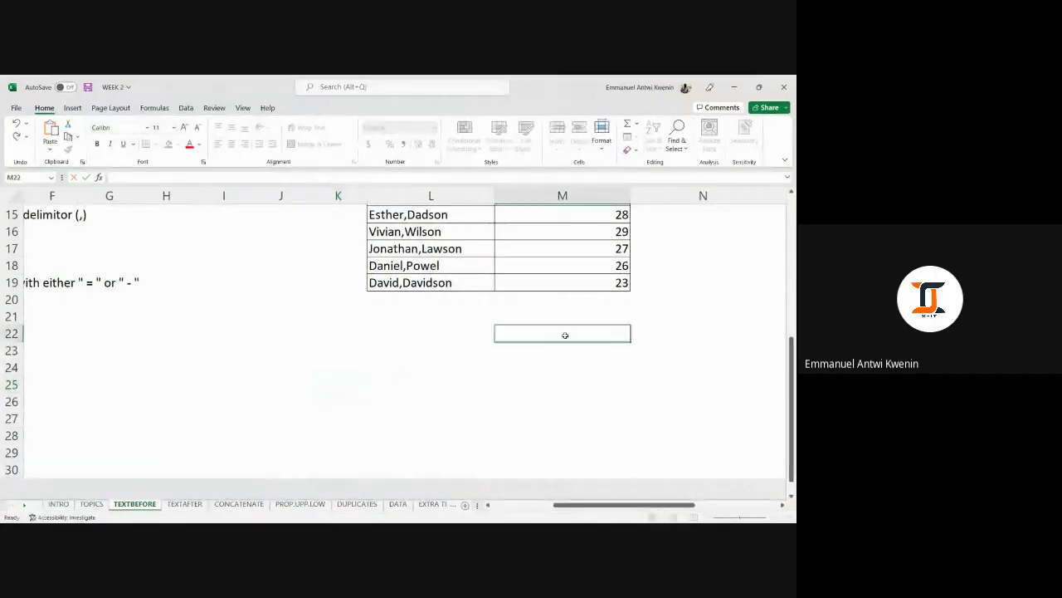
# Insert a blank column before the AGE column.
pyautogui.scroll(5, 564, 337)
pyautogui.scroll(-2, 568, 338)
pyautogui.scroll(1, 570, 339)
pyautogui.scroll(-1, 581, 342)
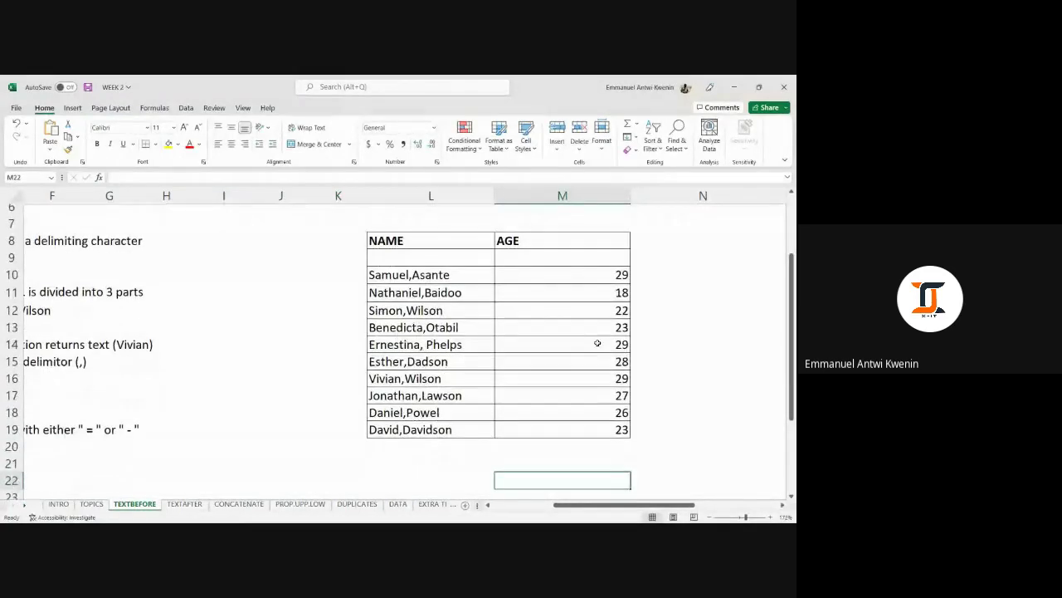
pyautogui.click(699, 275)
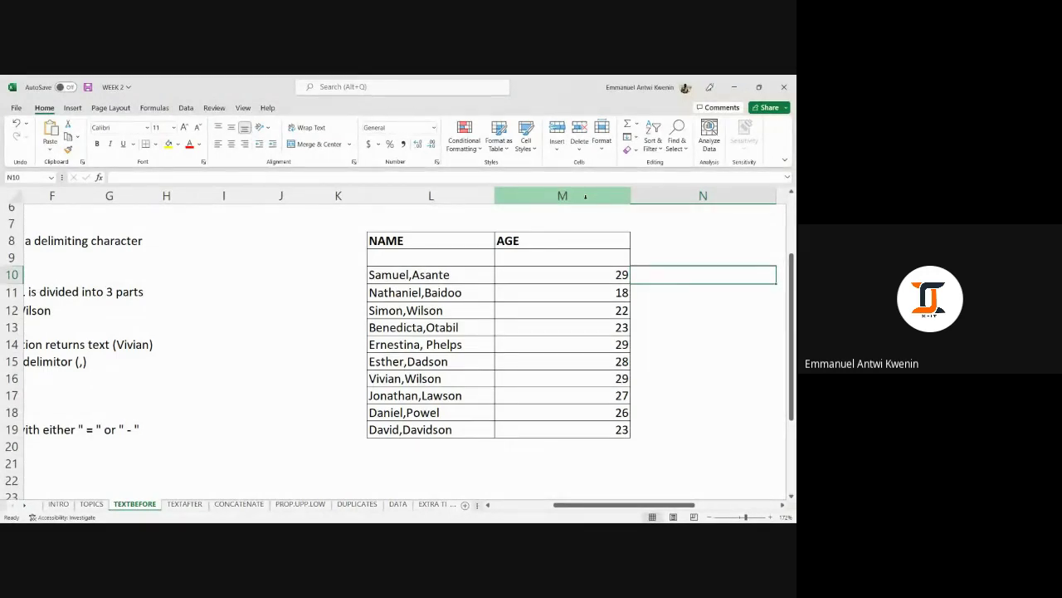
pyautogui.click(585, 196)
pyautogui.rightClick(586, 196)
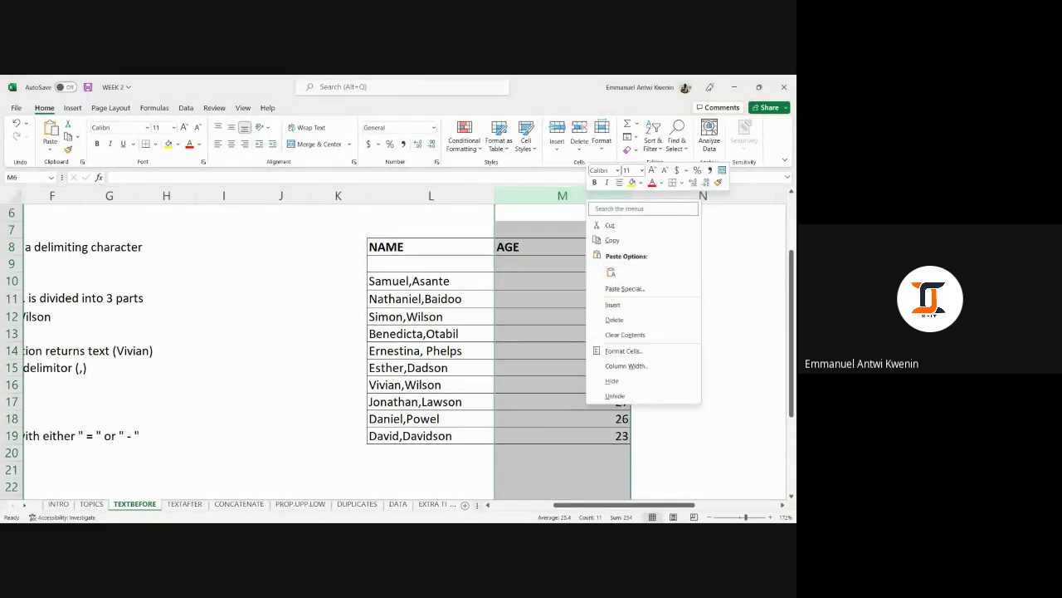
pyautogui.press('Escape')
pyautogui.click(419, 284)
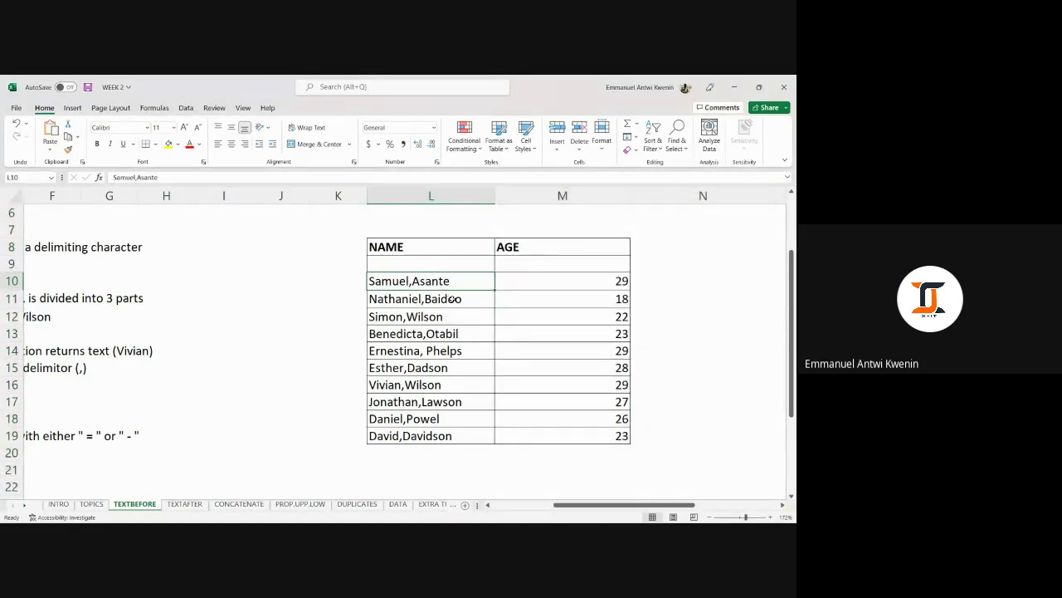
pyautogui.click(561, 266)
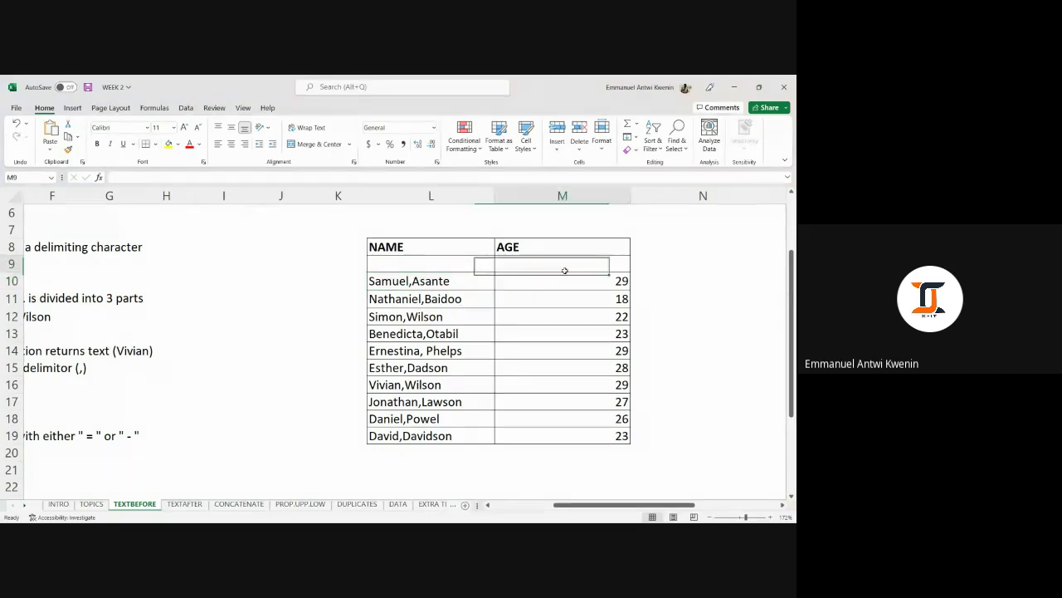
pyautogui.click(562, 195)
pyautogui.rightClick(560, 195)
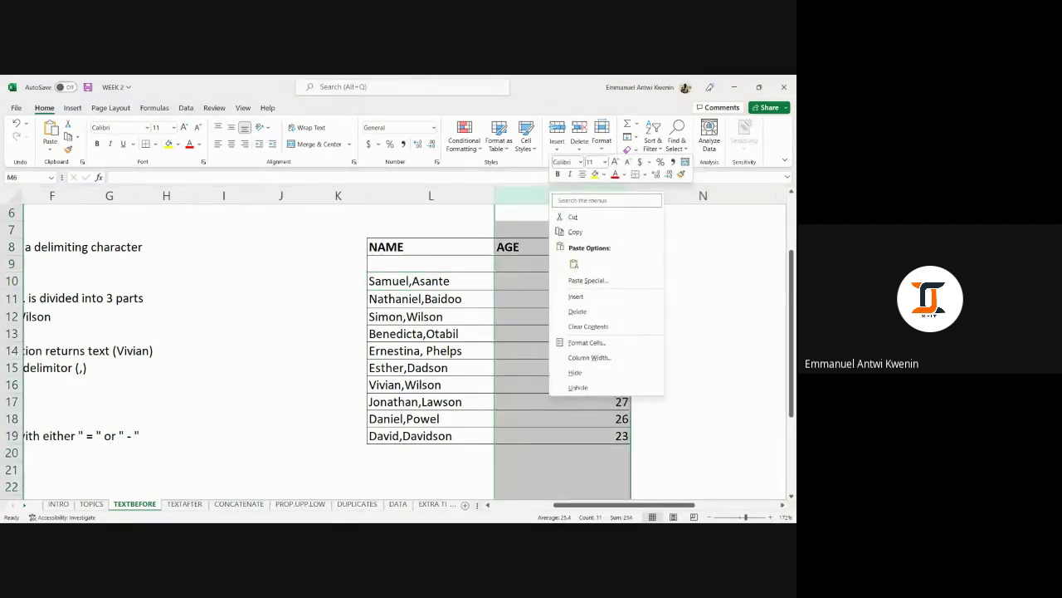
pyautogui.click(575, 297)
pyautogui.click(555, 264)
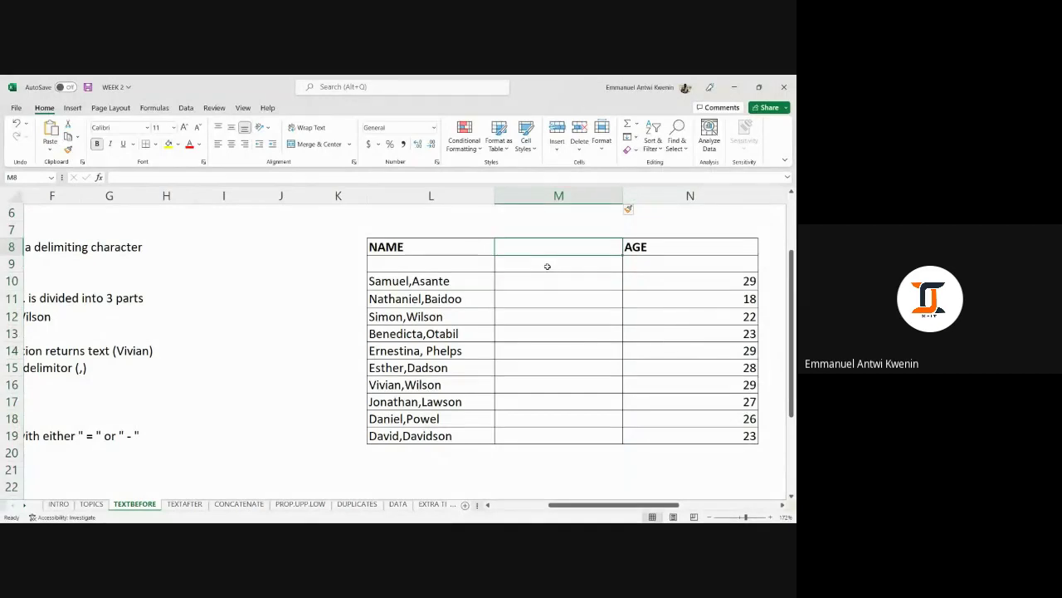
# Rename the L8 header to FIRST NAME and head the new column M8 '2ND NAME'.
pyautogui.click(423, 246)
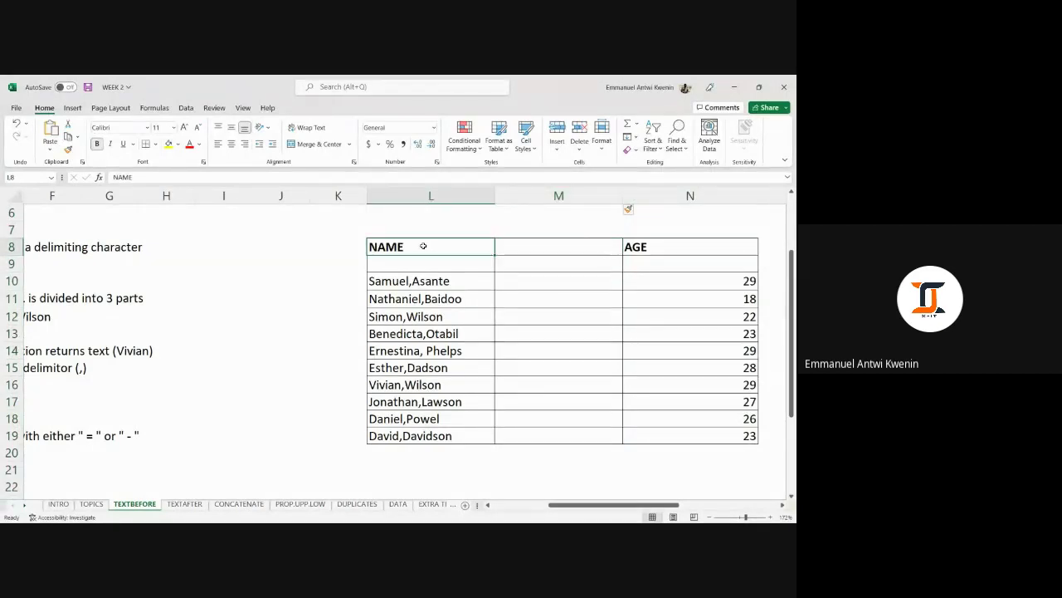
pyautogui.write('fir')
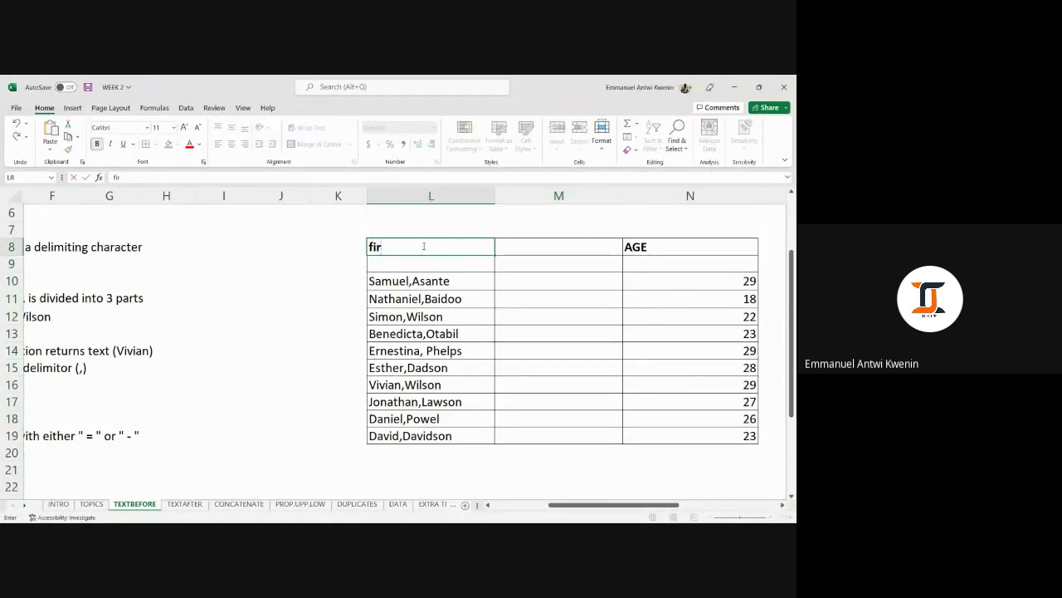
pyautogui.write('st name')
pyautogui.press('Tab')
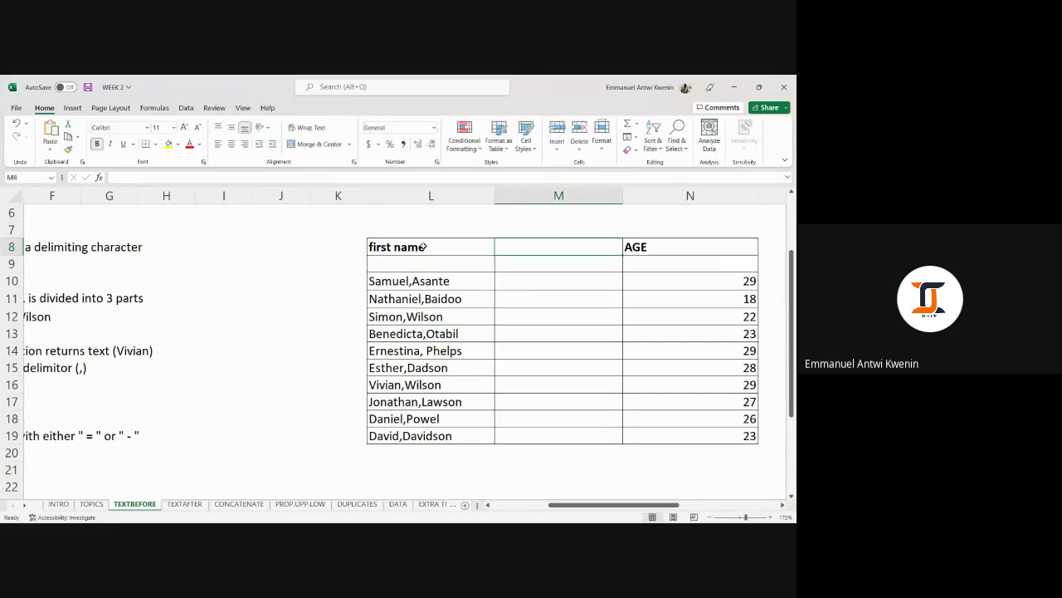
pyautogui.click(423, 246)
pyautogui.write('FIRST')
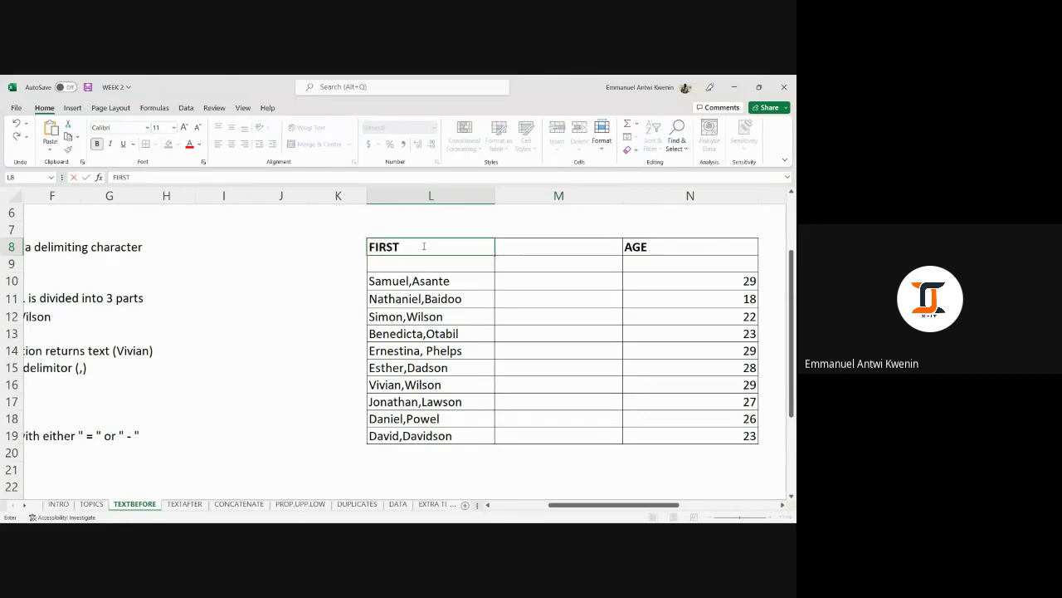
pyautogui.write(' NAME')
pyautogui.press('Tab')
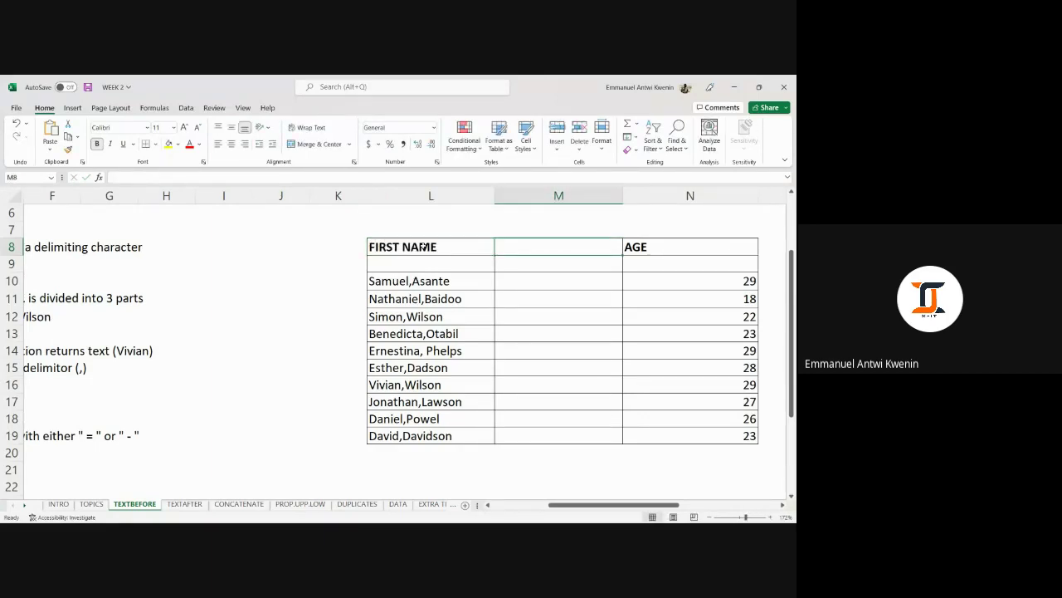
pyautogui.write('2ND')
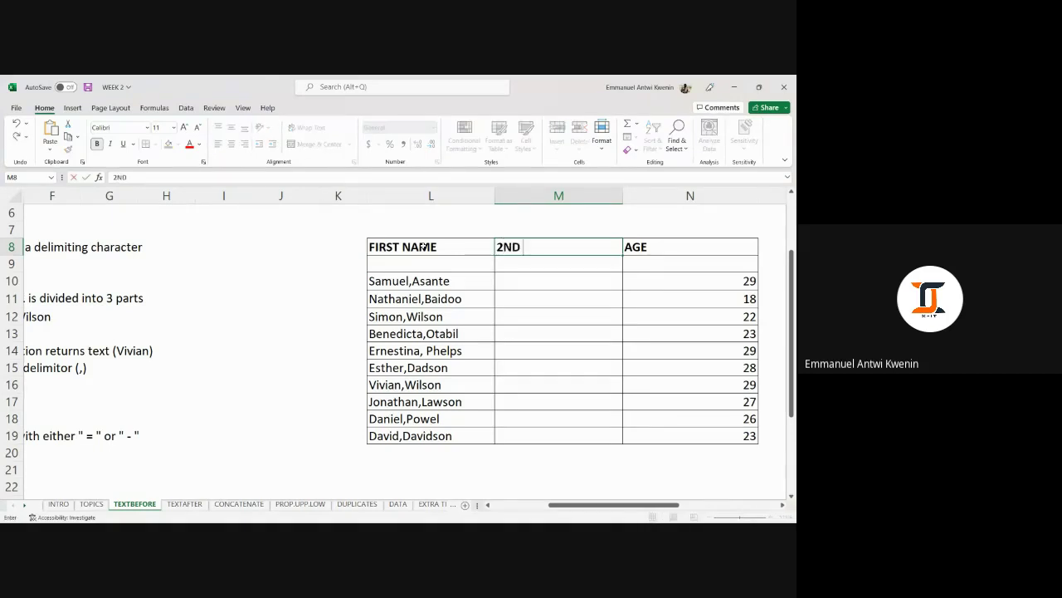
pyautogui.write(' NAME')
pyautogui.press('Tab')
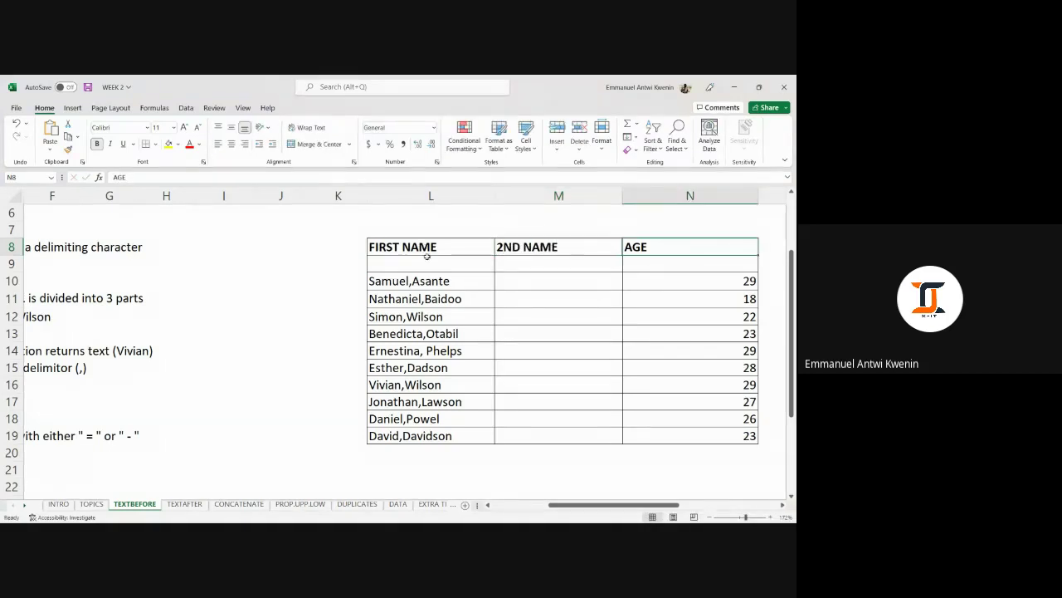
pyautogui.click(504, 282)
# Start a TEXTBEFORE formula on L10 in M10, cancel it, and clear the M8 header.
pyautogui.write('=')
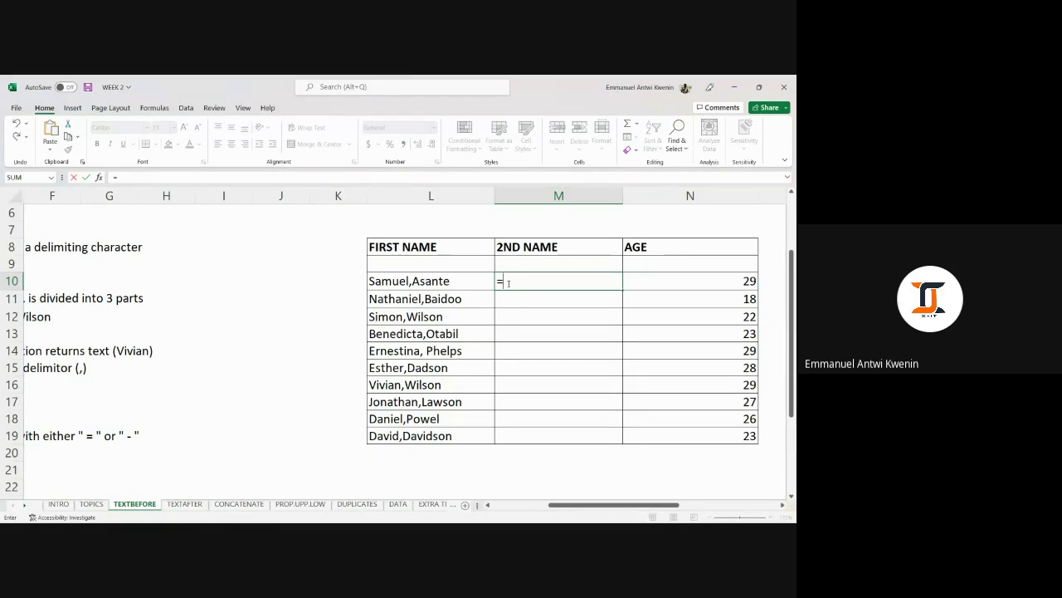
pyautogui.write('TEXT')
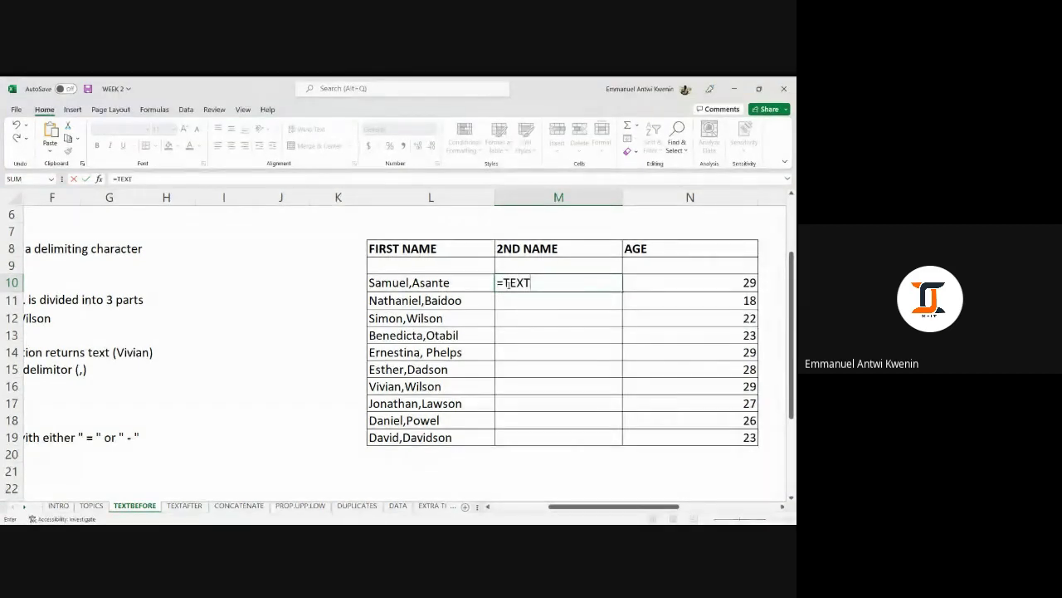
pyautogui.write('BEFORE(')
pyautogui.click(412, 283)
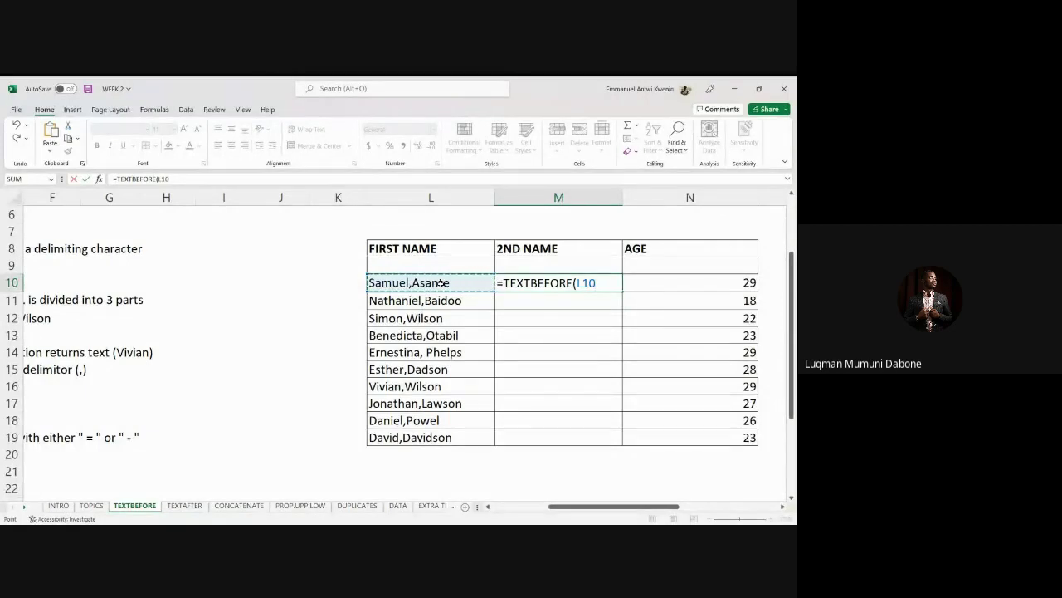
pyautogui.press('BackSpace')
pyautogui.press('Escape')
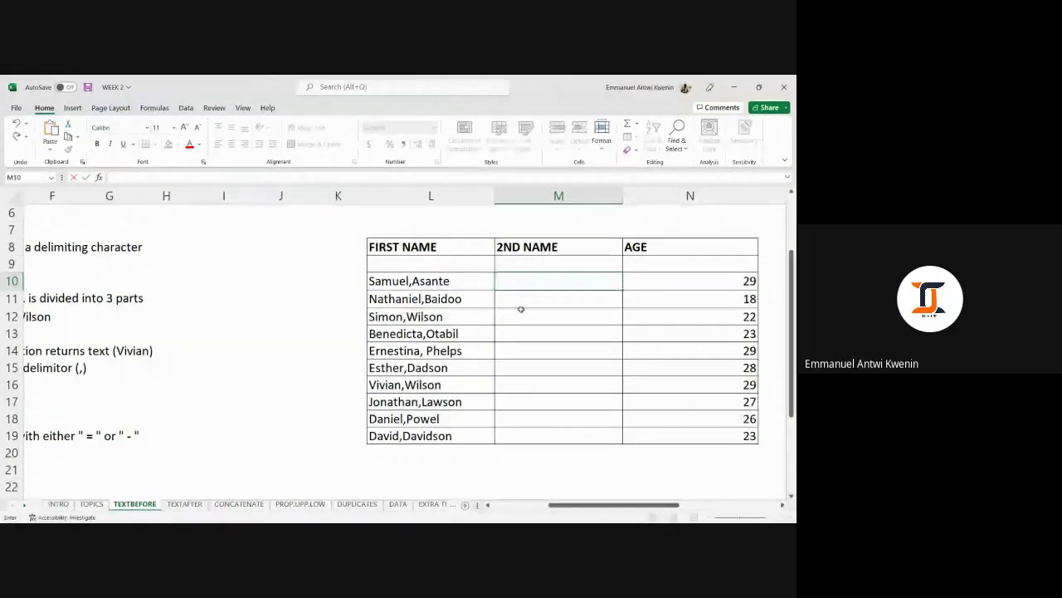
pyautogui.click(521, 317)
pyautogui.click(525, 247)
pyautogui.press('BackSpace')
# Enter =TEXTBEFORE(L10,",") in cell M10.
pyautogui.click(540, 280)
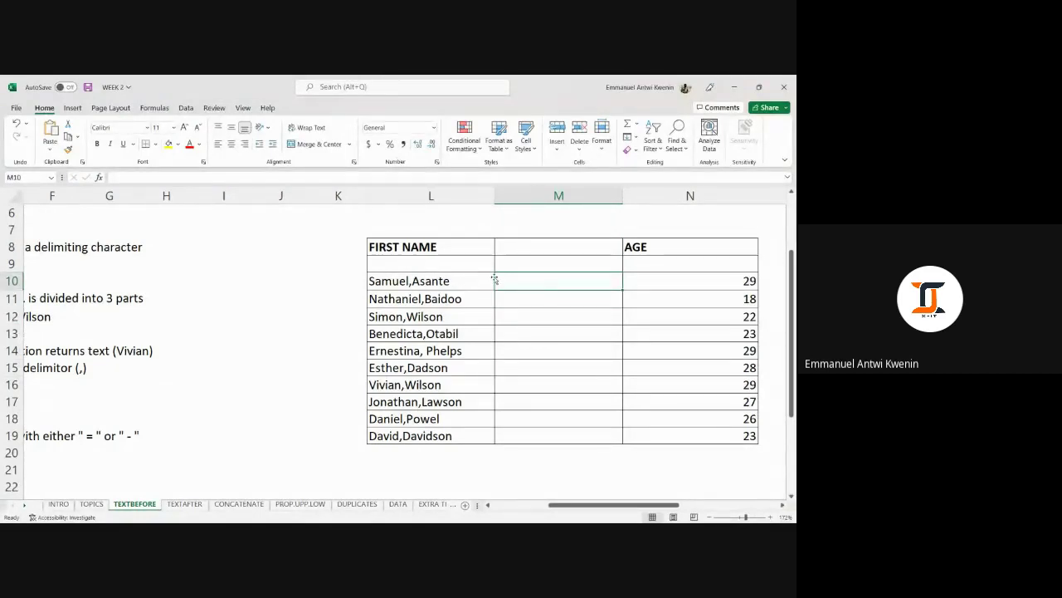
pyautogui.write('=TE')
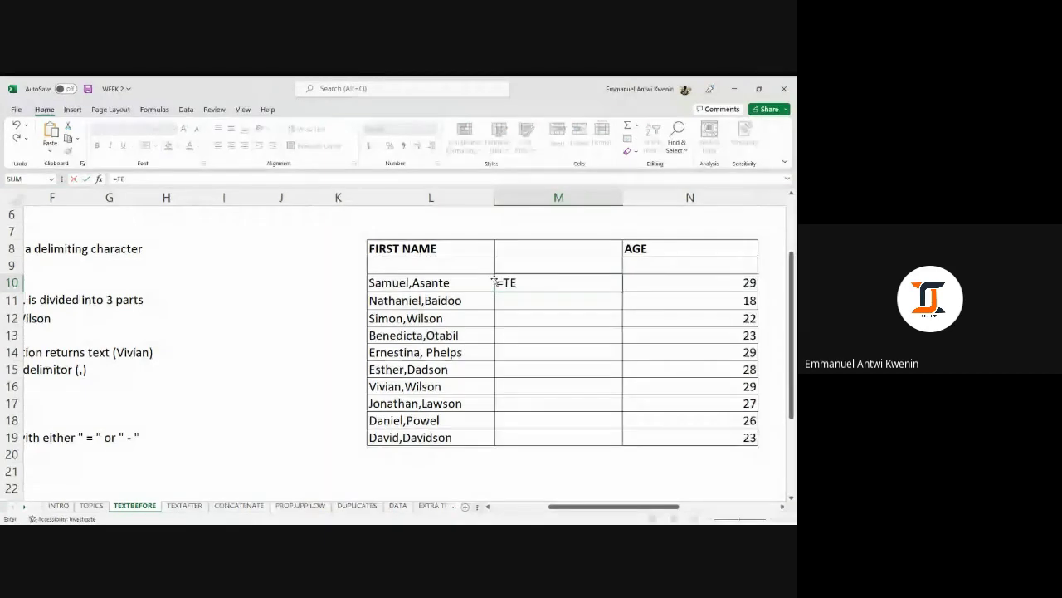
pyautogui.write('XTBEFORE(')
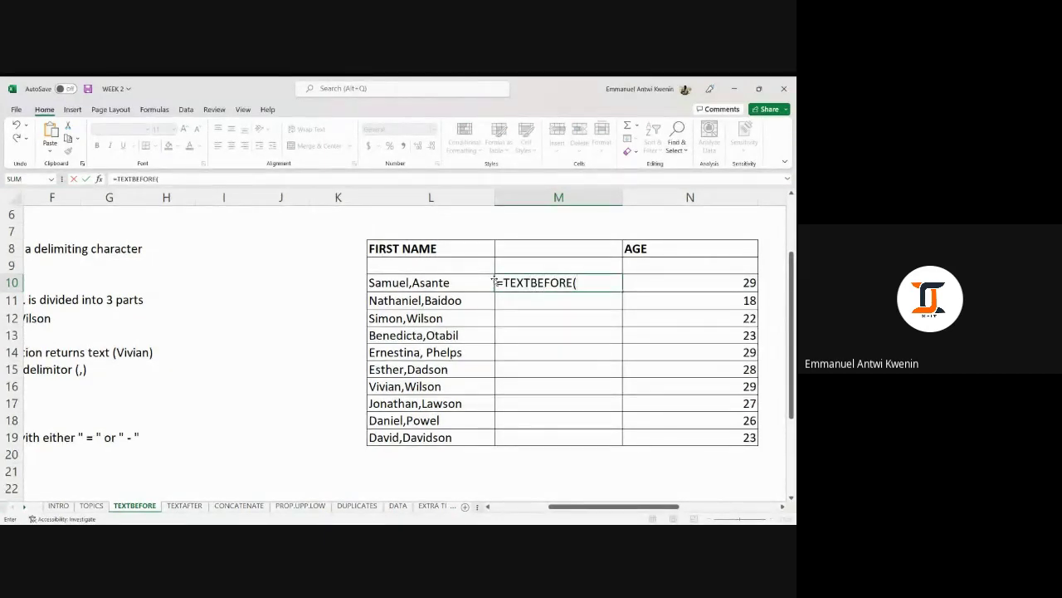
pyautogui.click(441, 282)
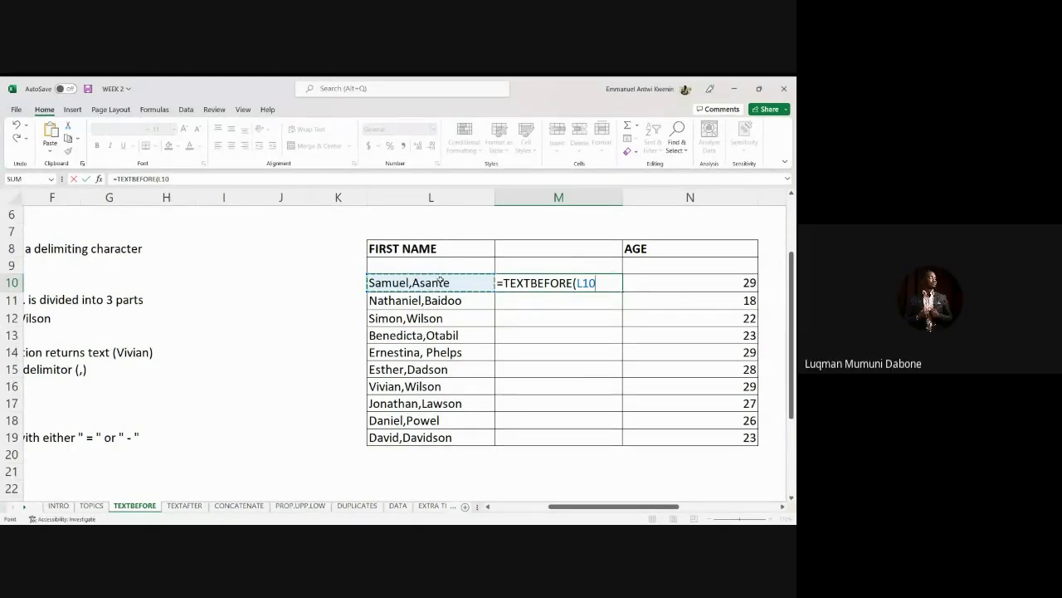
pyautogui.write(',')
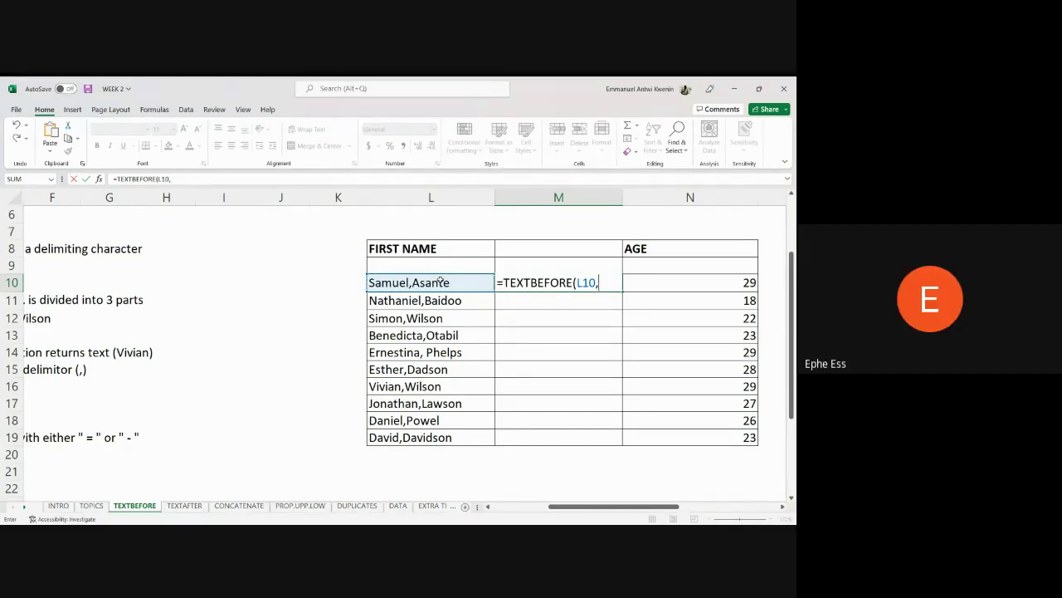
pyautogui.write('",")')
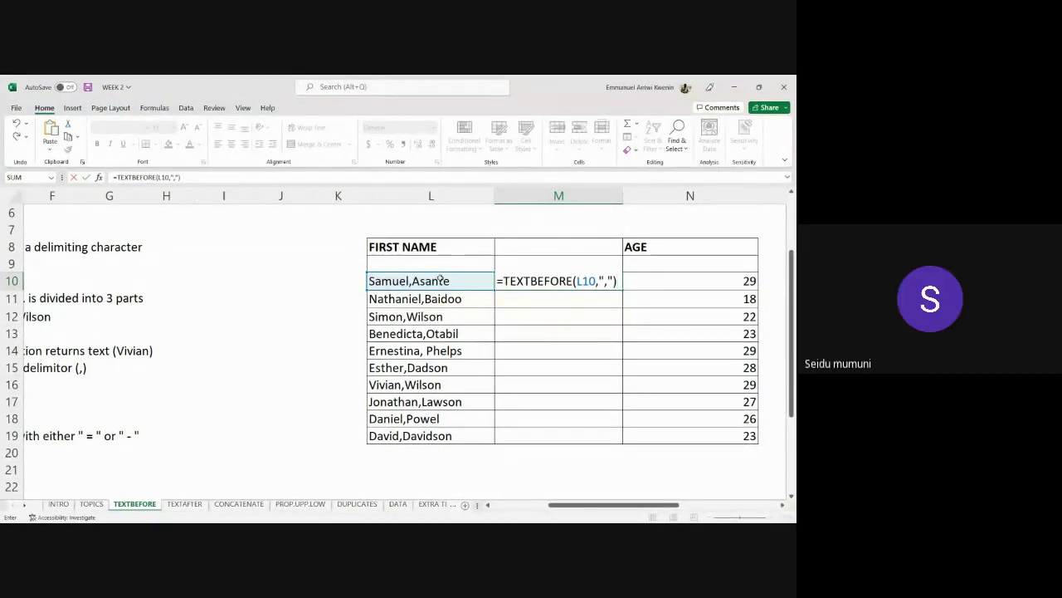
# Commit the TEXTBEFORE formula in M10, fill it to M19 with Ctrl+D, then undo.
pyautogui.press('Return')
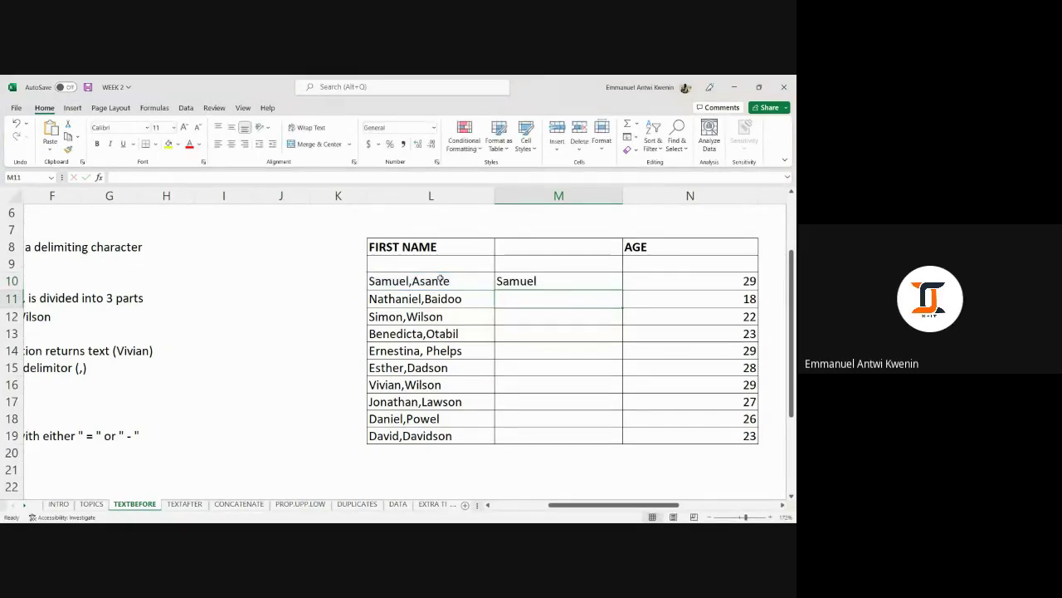
pyautogui.click(543, 286)
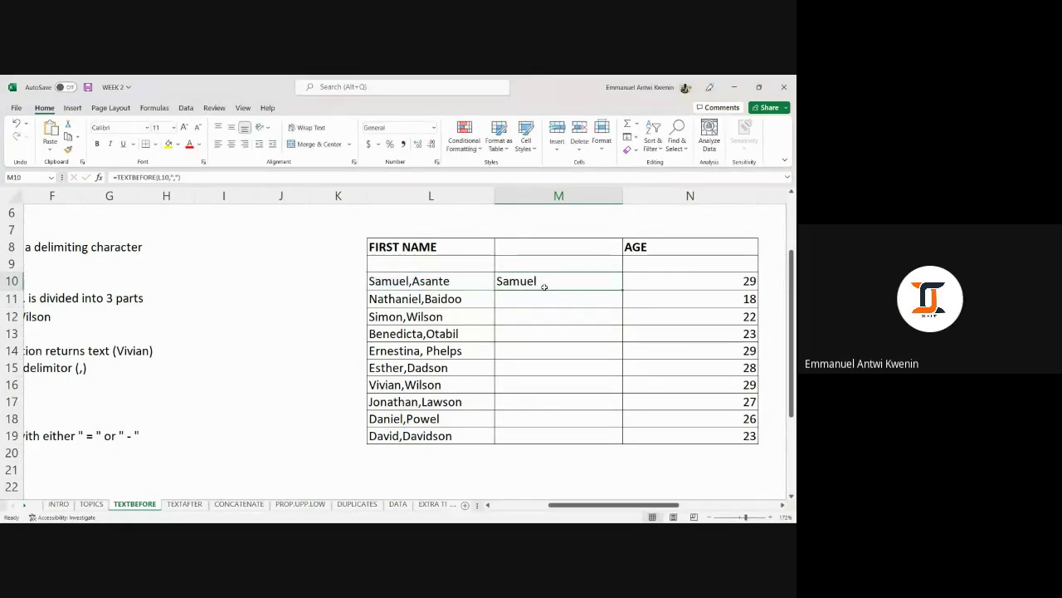
pyautogui.hotkey('ctrl', 'shift', 'Down')
pyautogui.hotkey('ctrl', 'shift', 'Up')
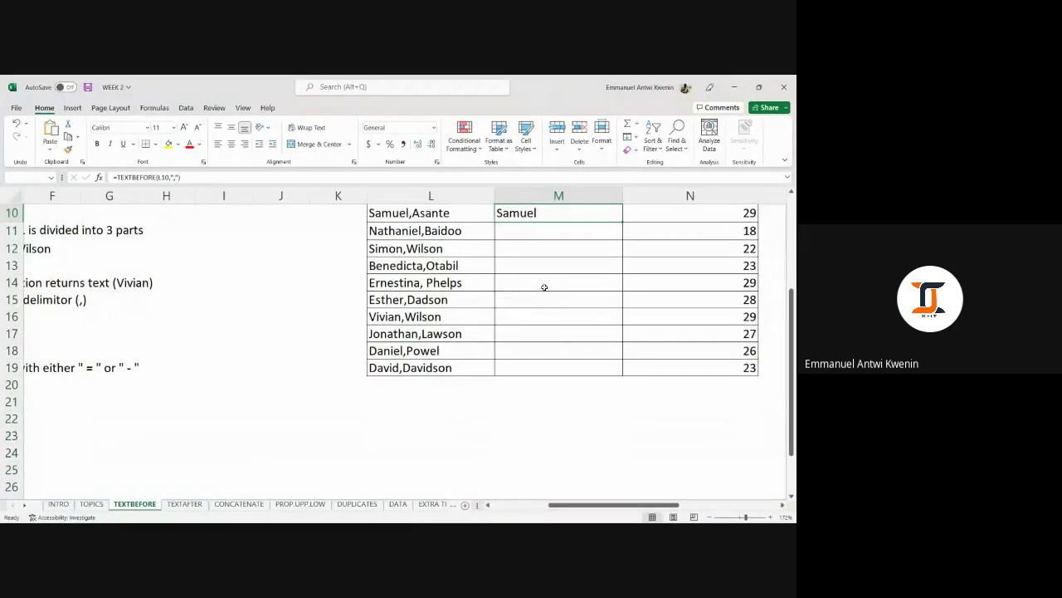
pyautogui.hotkey('shift', 'Down')
pyautogui.hotkey('shift', 'Down')
pyautogui.hotkey('shift', 'Down')
pyautogui.hotkey('shift', 'Down')
pyautogui.hotkey('shift', 'Down')
pyautogui.hotkey('shift', 'Down')
pyautogui.hotkey('shift', 'Down')
pyautogui.hotkey('shift', 'Down')
pyautogui.hotkey('shift', 'Down')
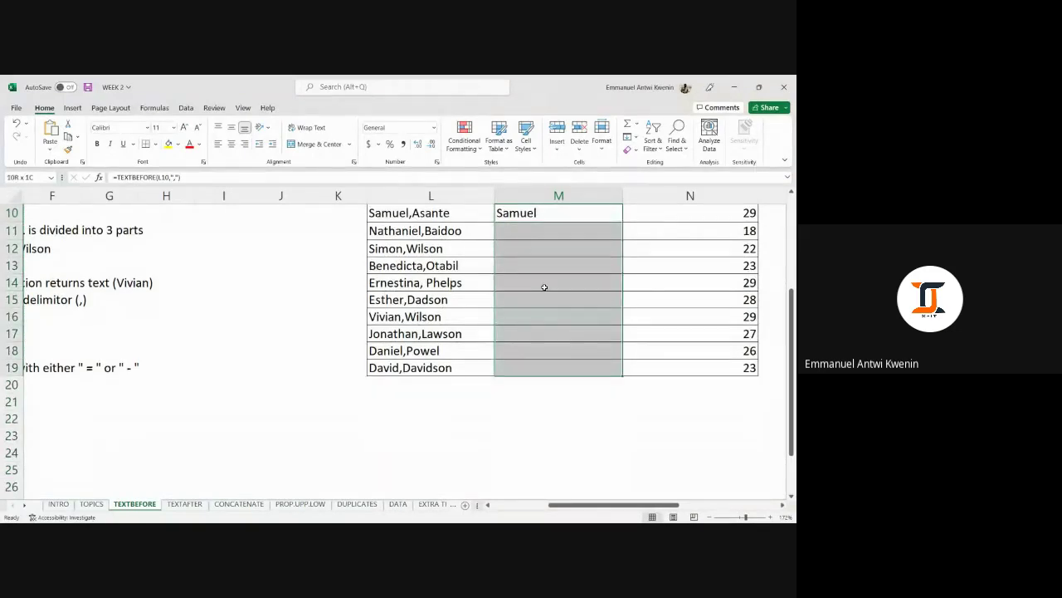
pyautogui.hotkey('ctrl', 'd')
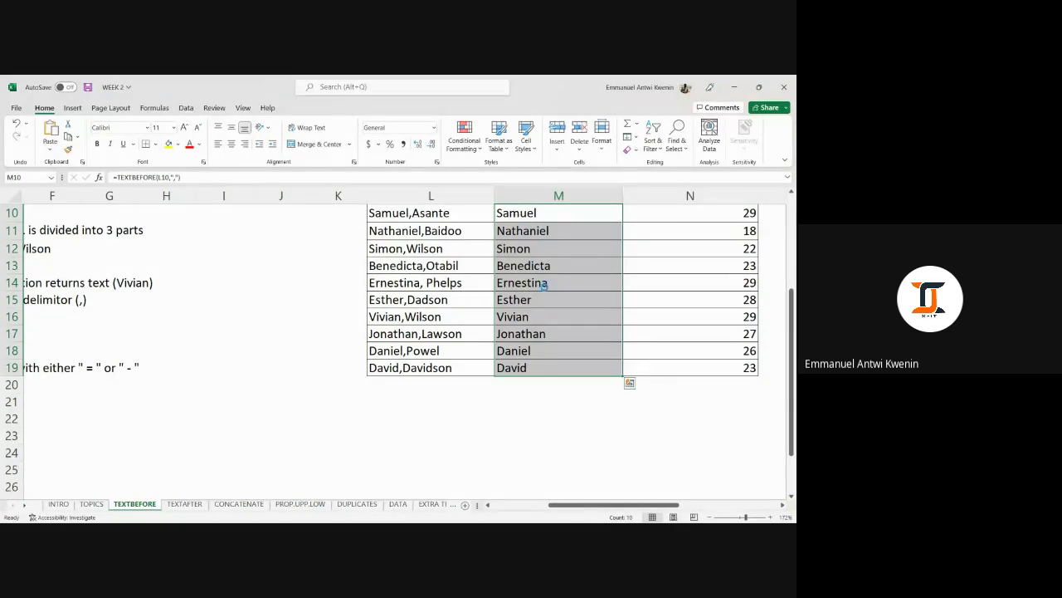
pyautogui.hotkey('ctrl', 'z')
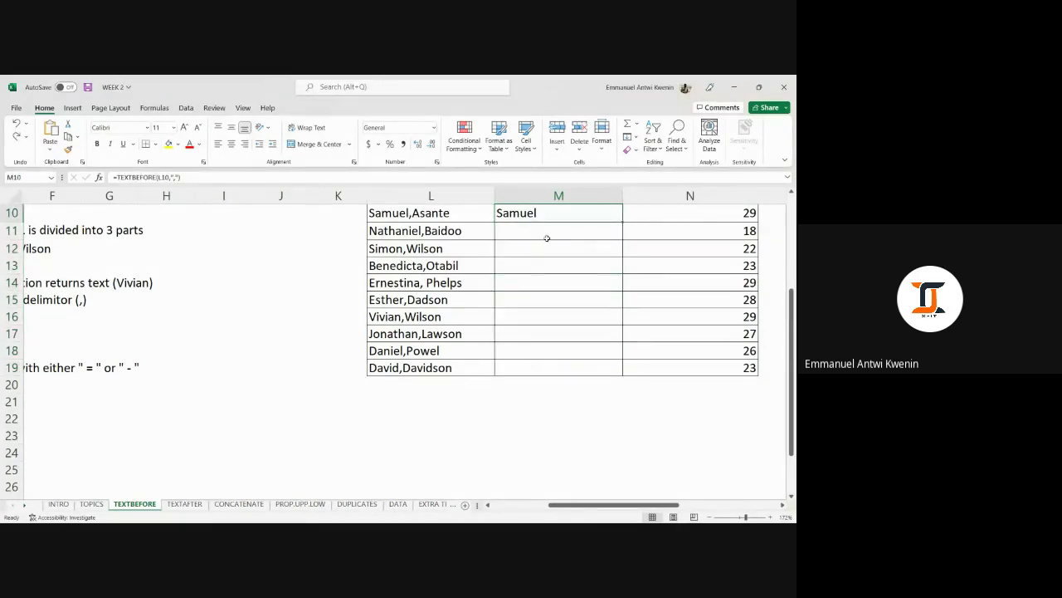
# Drag M10's fill handle down to row 19, then undo the copied formulas.
pyautogui.scroll(1, 548, 241)
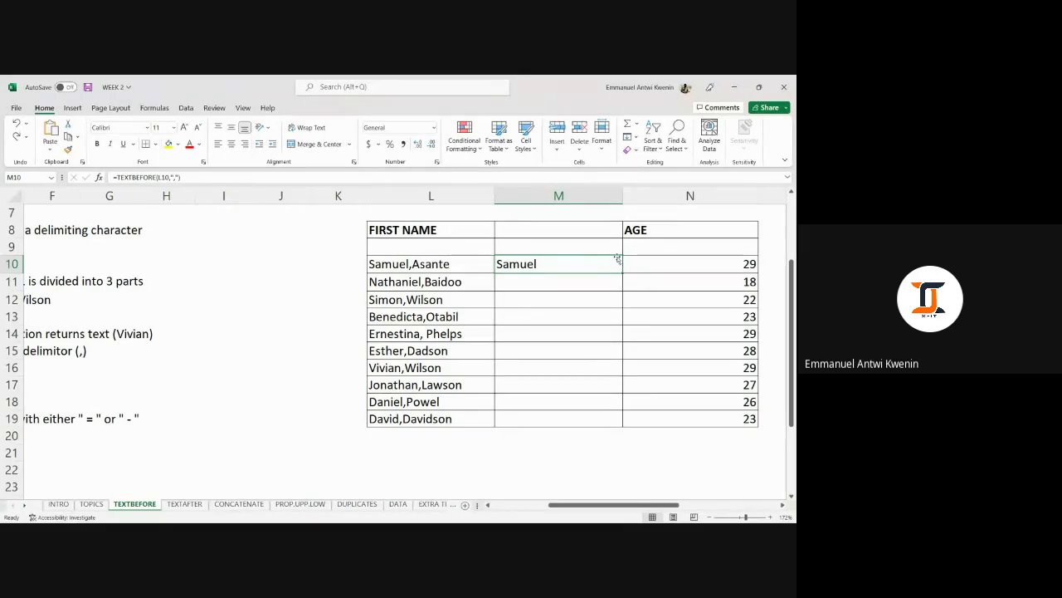
pyautogui.moveTo(623, 274); pyautogui.dragTo(560, 288)
pyautogui.press('BackSpace')
pyautogui.press('Escape')
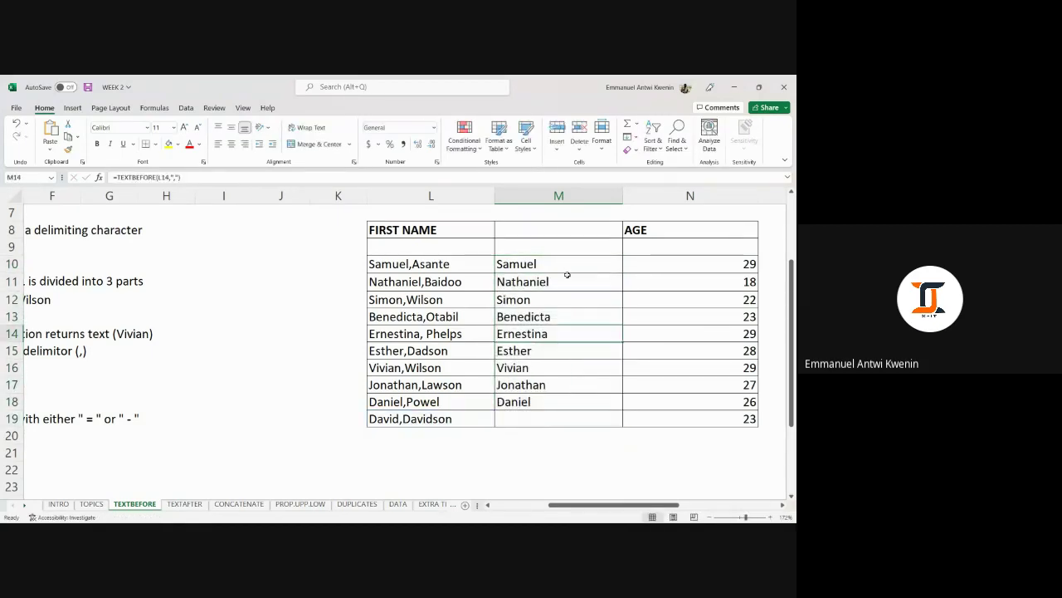
pyautogui.hotkey('ctrl', 'z')
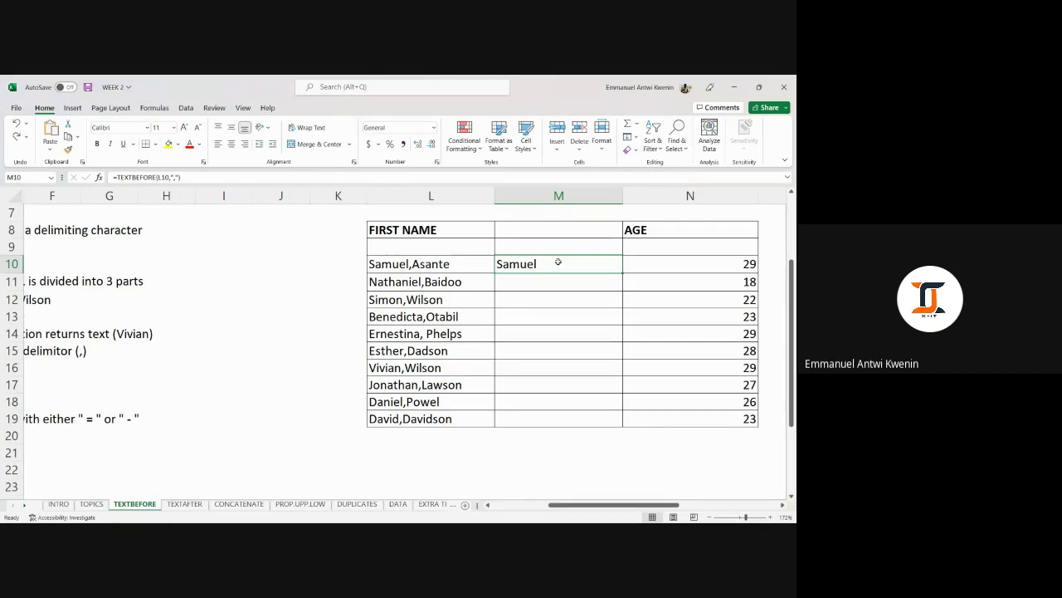
# Repeat the Ctrl+D and fill-handle fills down column M, undoing each.
pyautogui.hotkey('shift', 'Down')
pyautogui.hotkey('shift', 'Down')
pyautogui.hotkey('shift', 'Down')
pyautogui.hotkey('shift', 'Down')
pyautogui.hotkey('shift', 'Down')
pyautogui.hotkey('shift', 'Down')
pyautogui.hotkey('shift', 'Down')
pyautogui.hotkey('shift', 'Down')
pyautogui.hotkey('shift', 'Down')
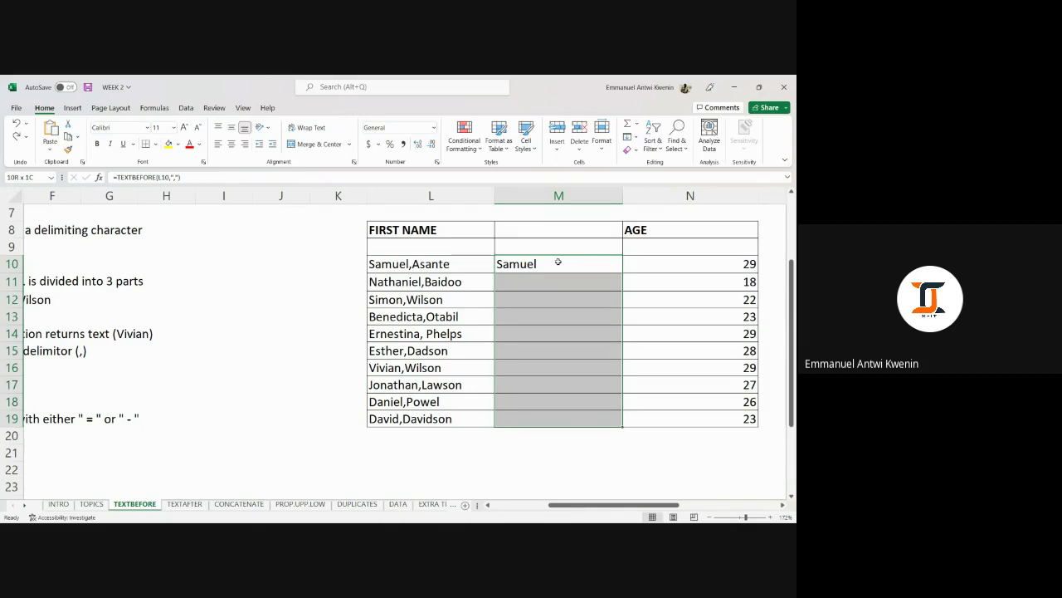
pyautogui.hotkey('ctrl', 'd')
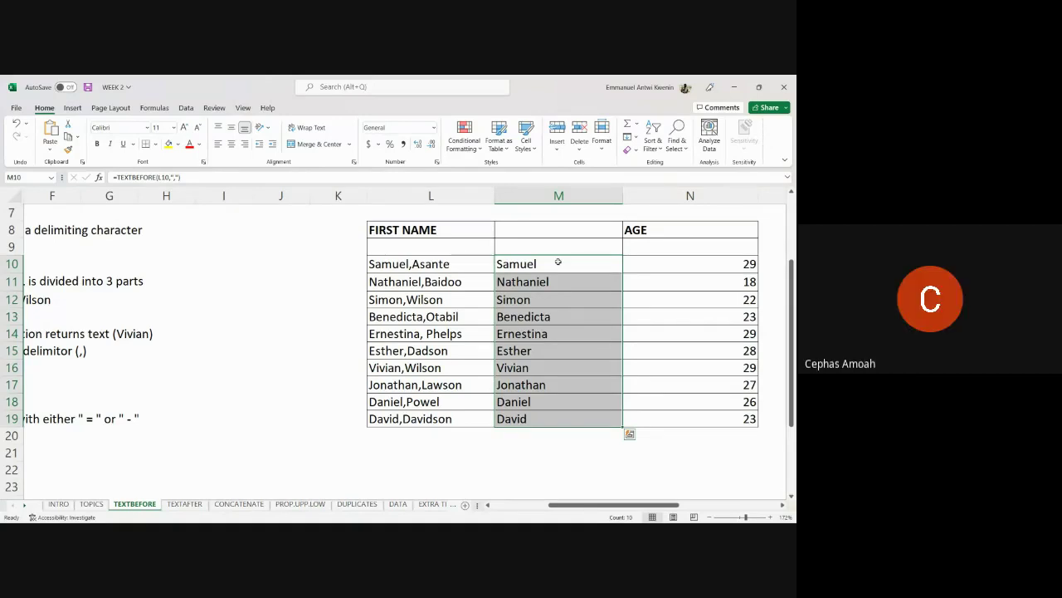
pyautogui.hotkey('ctrl', 'z')
pyautogui.click(564, 279)
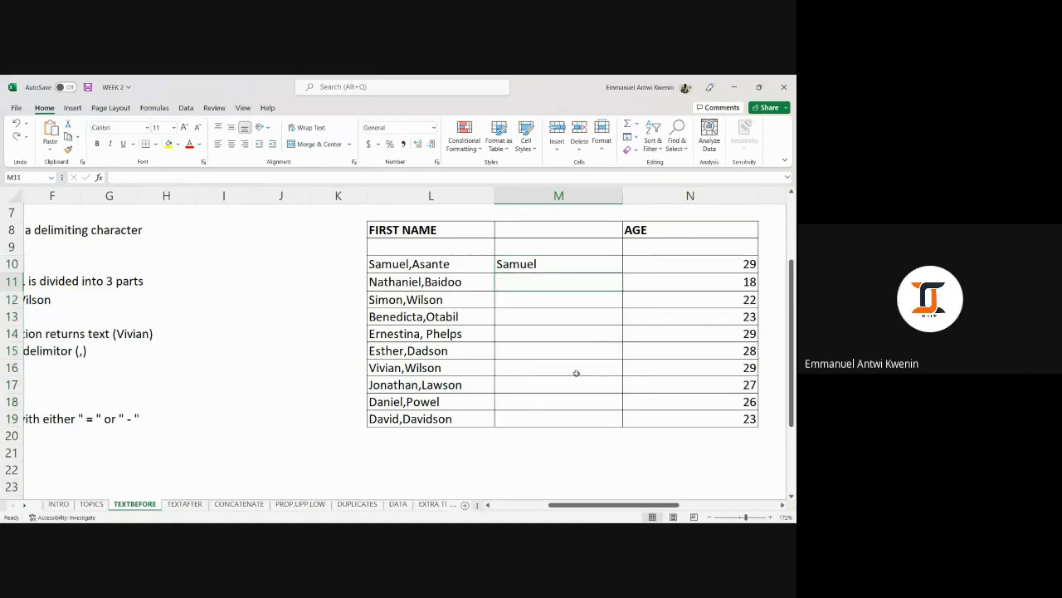
pyautogui.click(586, 265)
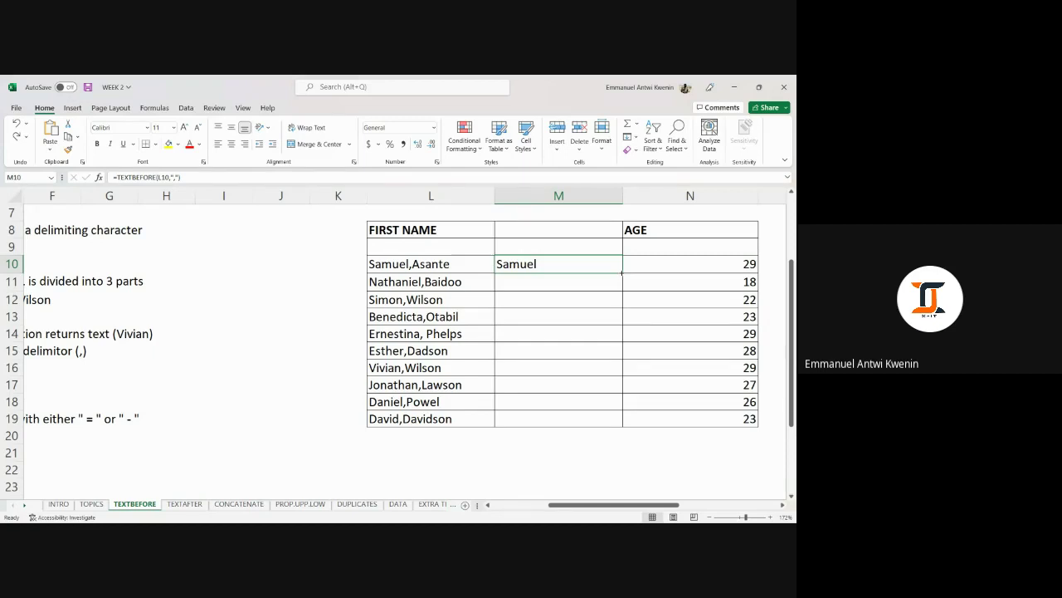
pyautogui.moveTo(621, 272); pyautogui.dragTo(640, 419)
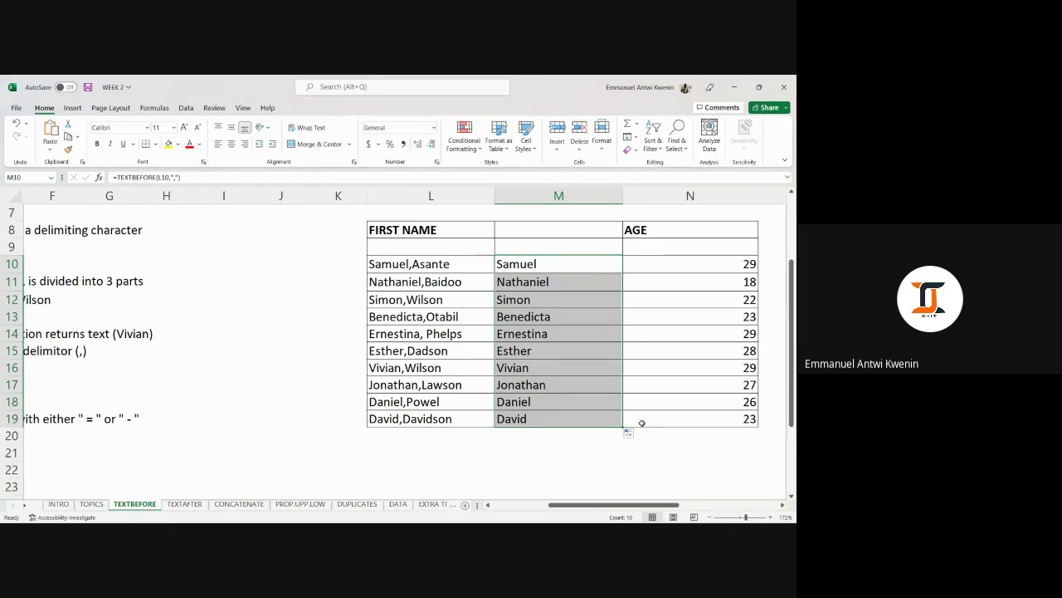
pyautogui.hotkey('ctrl', 'z')
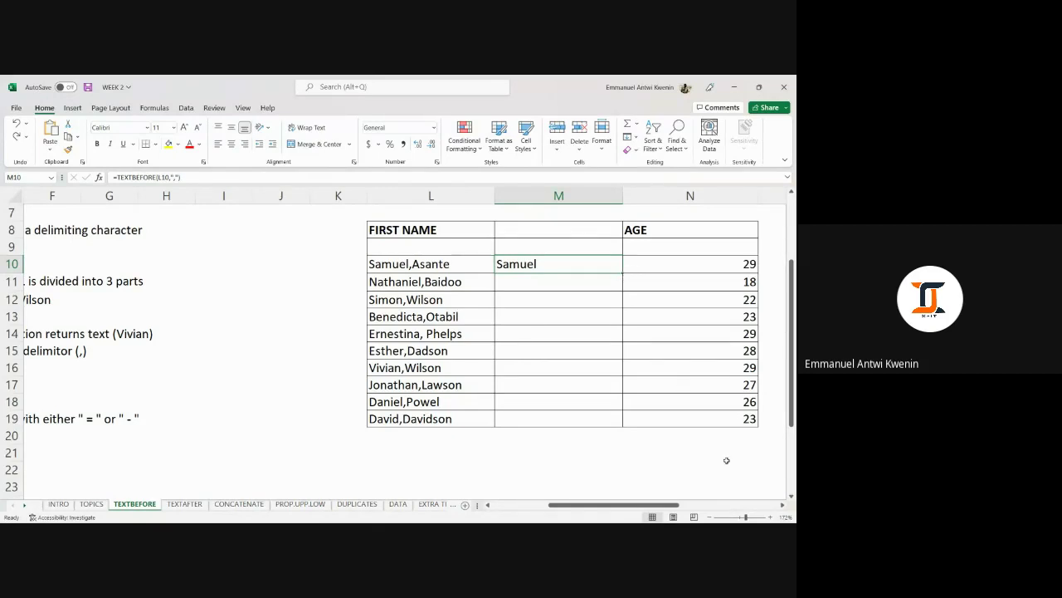
# Zoom in and try auto-fill and drag-fill of M10's formula, clearing each result.
pyautogui.moveTo(746, 516); pyautogui.dragTo(754, 516)
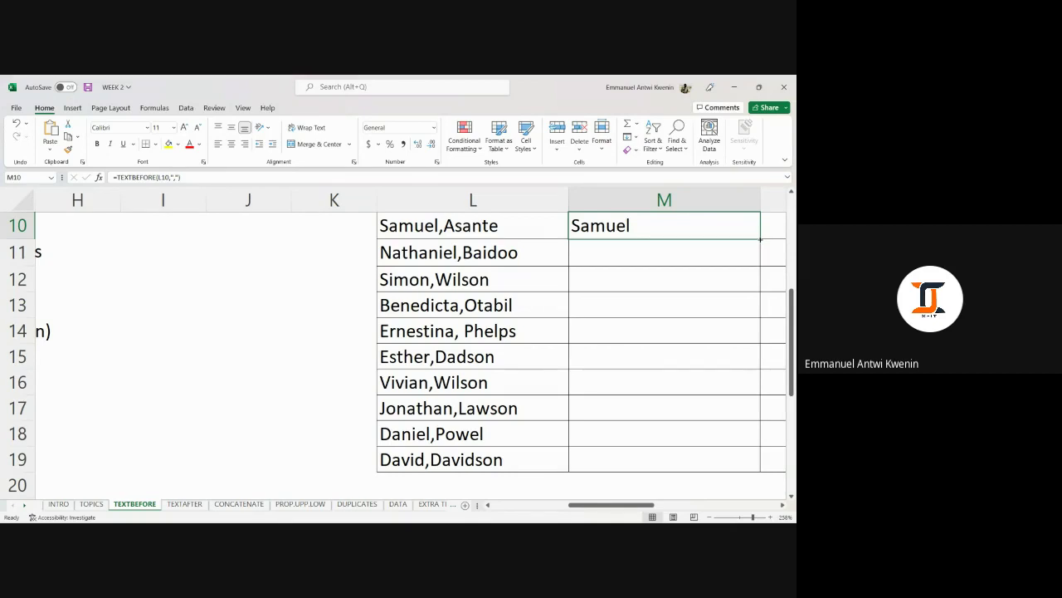
pyautogui.doubleClick(760, 239)
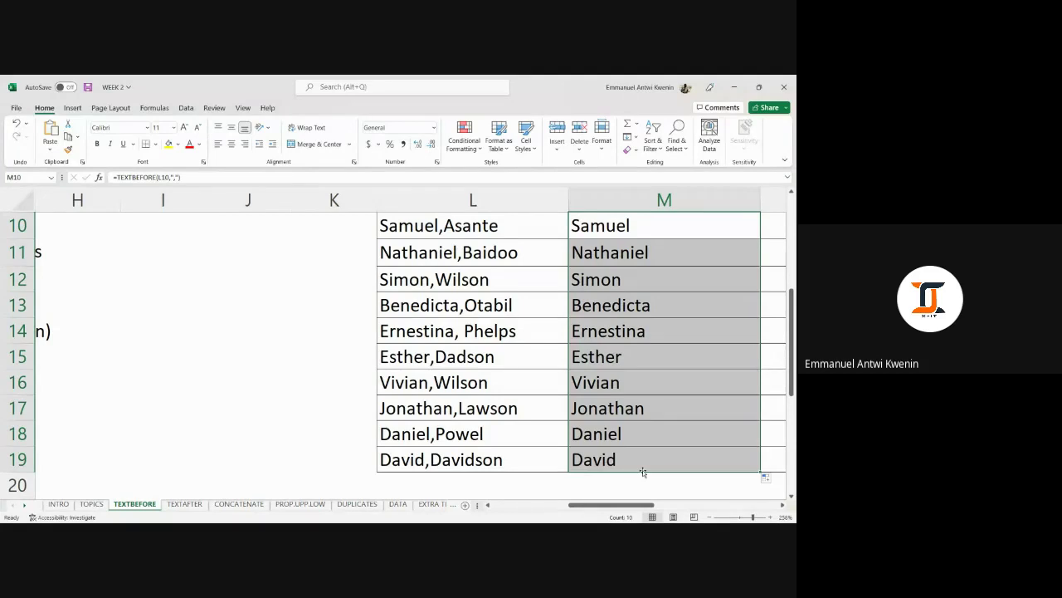
pyautogui.moveTo(659, 259); pyautogui.dragTo(673, 449)
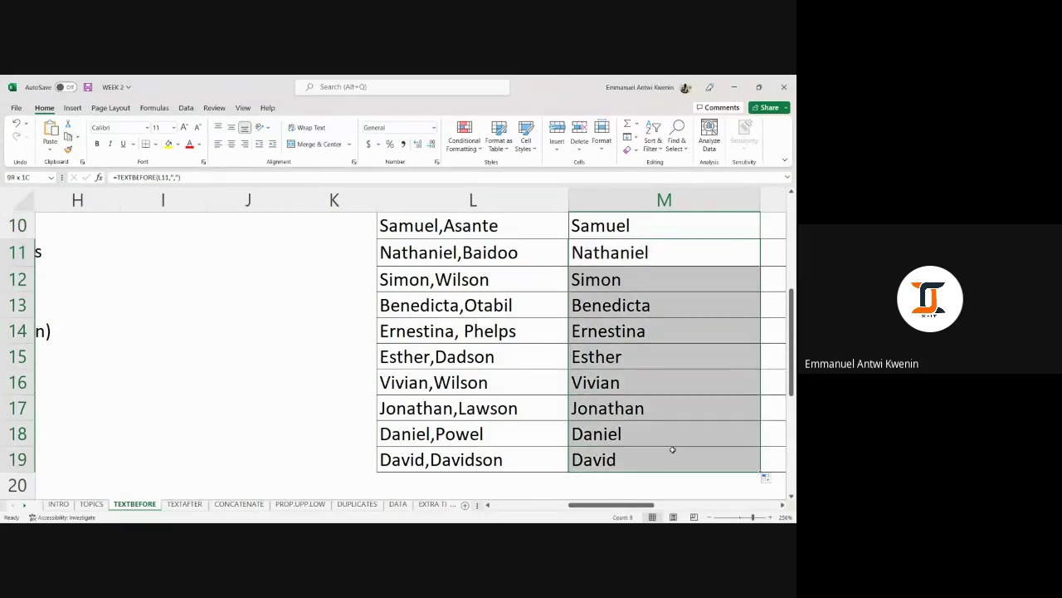
pyautogui.press('Delete')
pyautogui.click(747, 233)
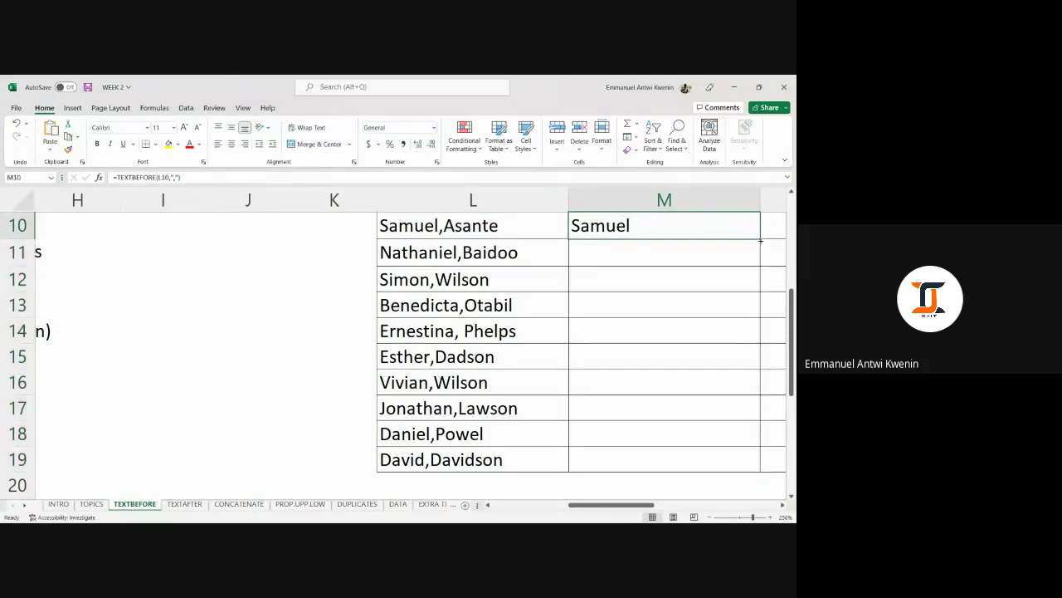
pyautogui.moveTo(760, 238); pyautogui.dragTo(758, 464)
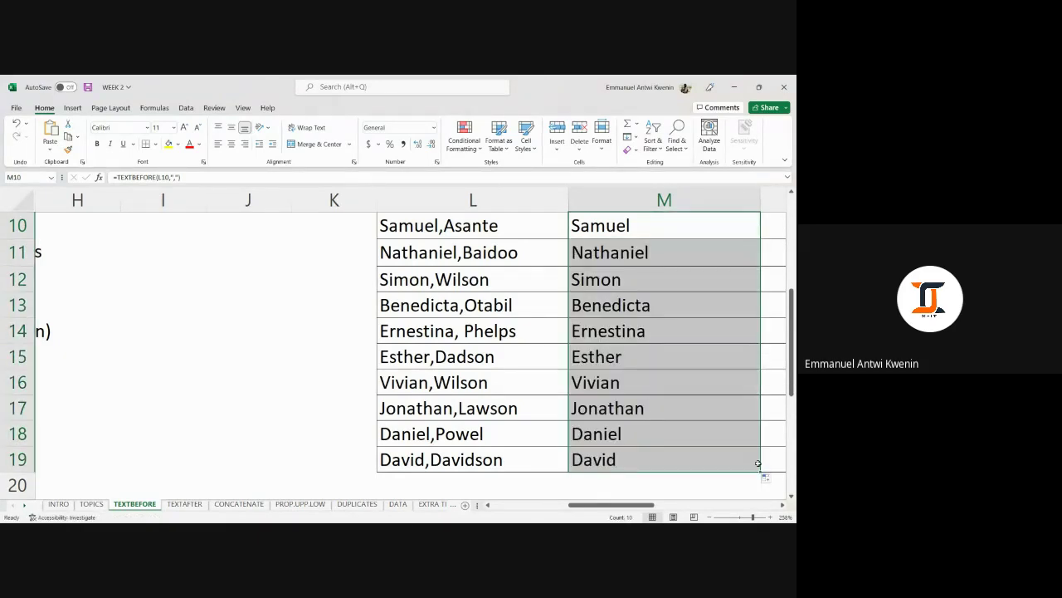
pyautogui.hotkey('ctrl', 'z')
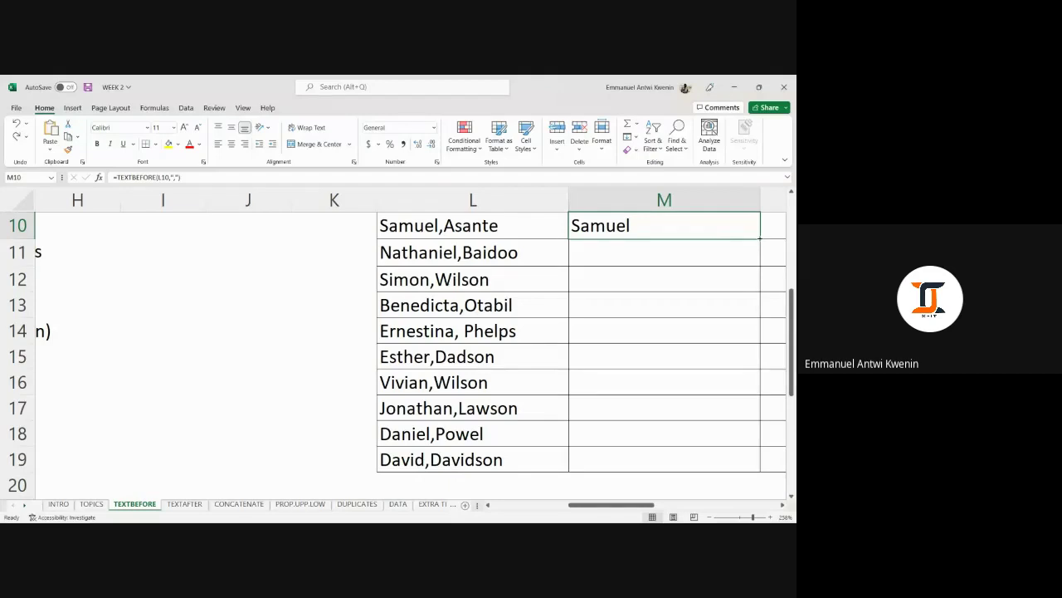
# Fill the TEXTBEFORE formula down M10:M19 with Ctrl+D, showing Samuel through David.
pyautogui.doubleClick(760, 238)
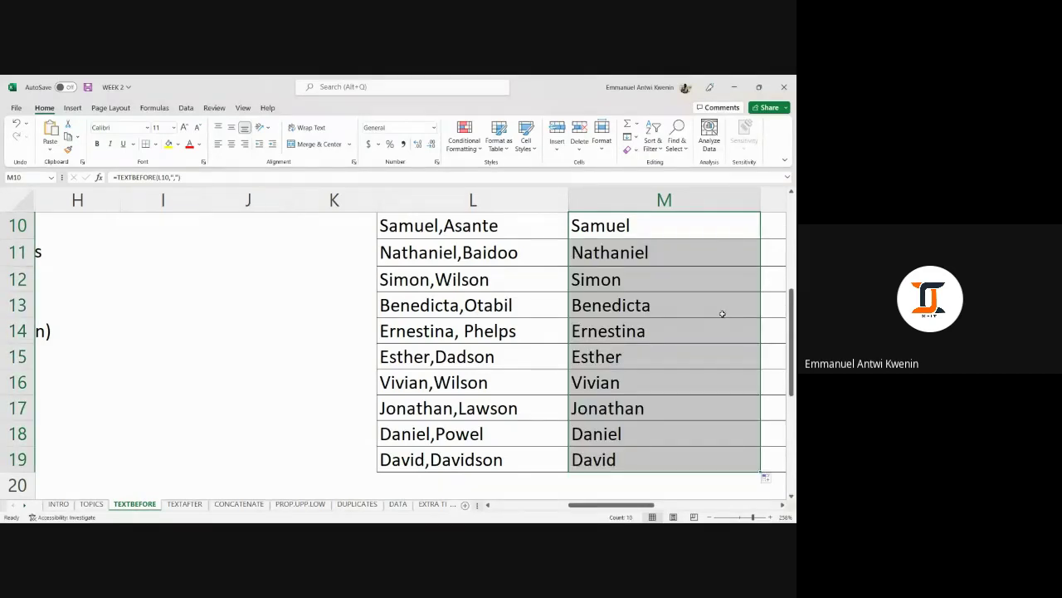
pyautogui.moveTo(683, 246); pyautogui.dragTo(715, 452)
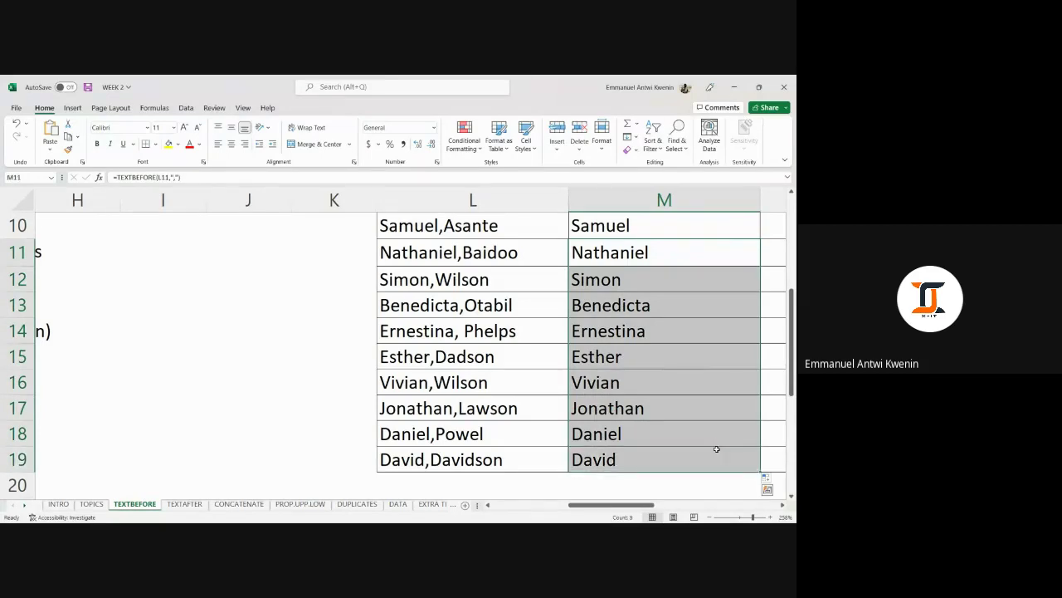
pyautogui.press('Delete')
pyautogui.click(689, 334)
pyautogui.click(633, 229)
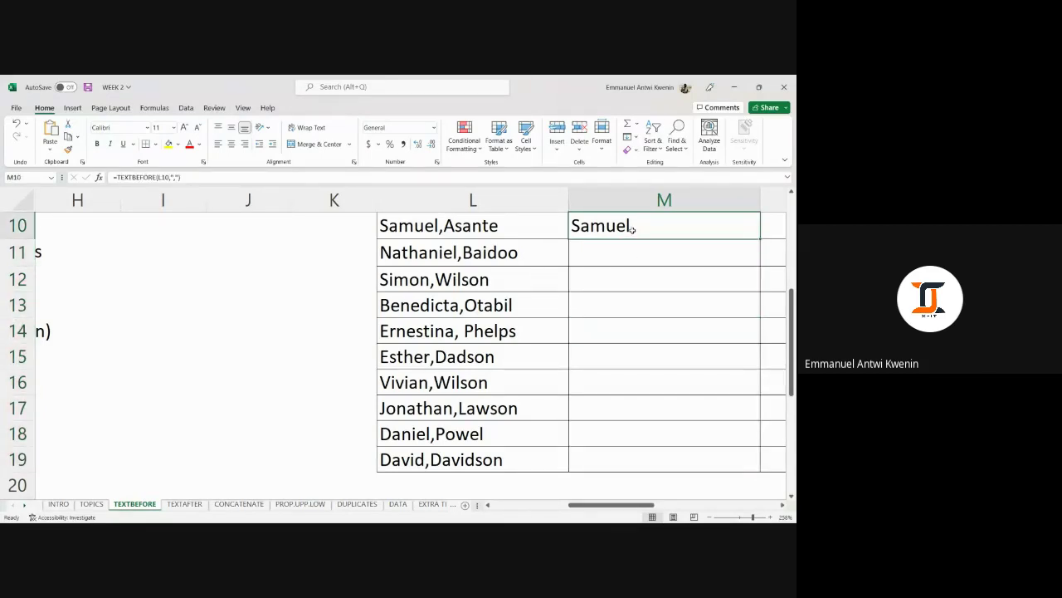
pyautogui.hotkey('shift', 'Down')
pyautogui.hotkey('shift', 'Down')
pyautogui.hotkey('shift', 'Down')
pyautogui.hotkey('shift', 'Down')
pyautogui.hotkey('shift', 'Down')
pyautogui.hotkey('shift', 'Down')
pyautogui.hotkey('shift', 'Down')
pyautogui.hotkey('shift', 'Down')
pyautogui.hotkey('shift', 'Down')
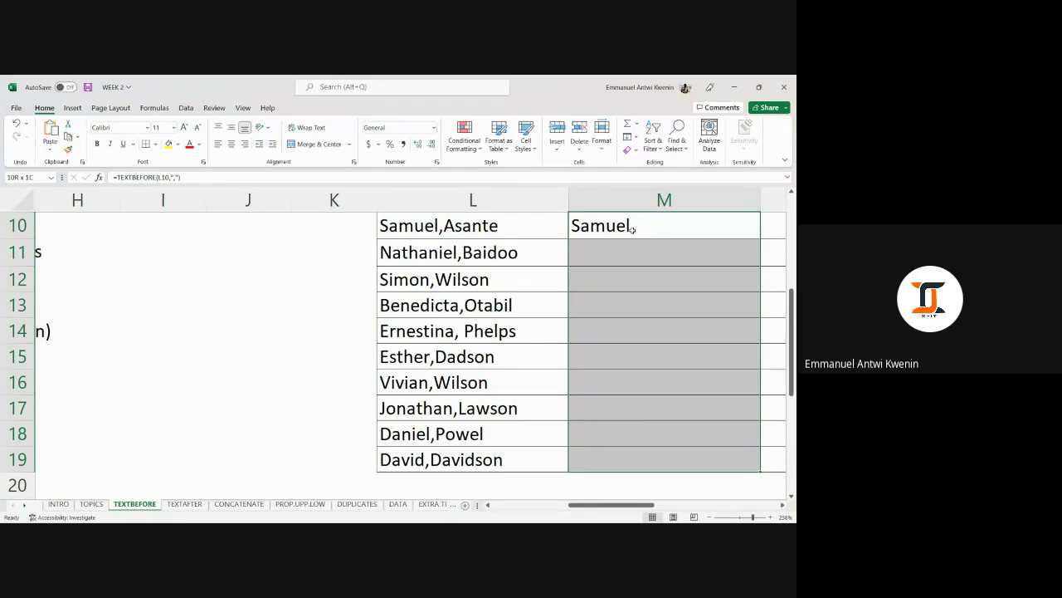
pyautogui.hotkey('ctrl', 'd')
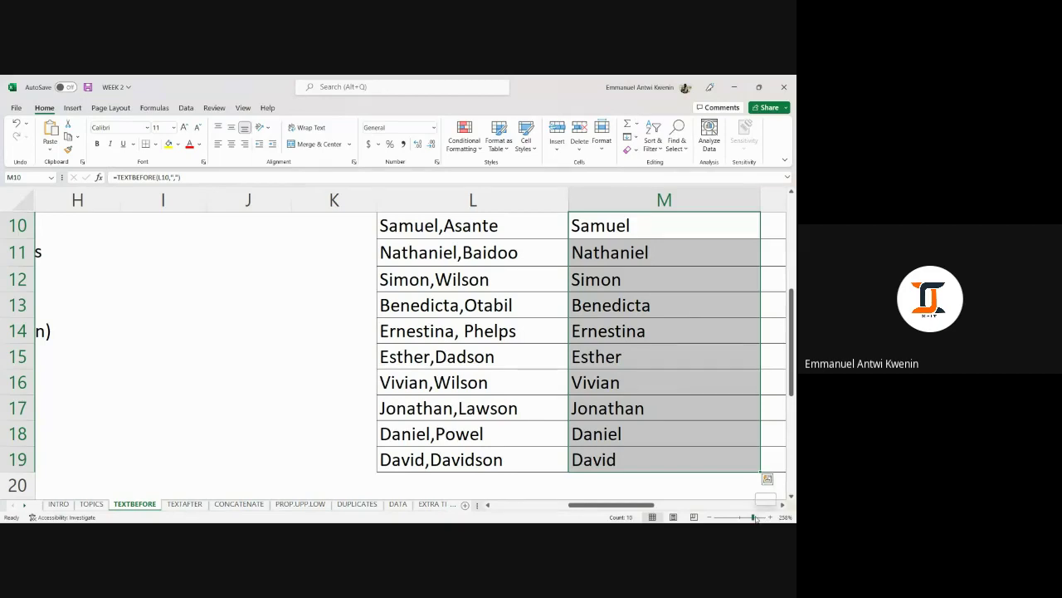
pyautogui.moveTo(756, 518); pyautogui.dragTo(744, 517)
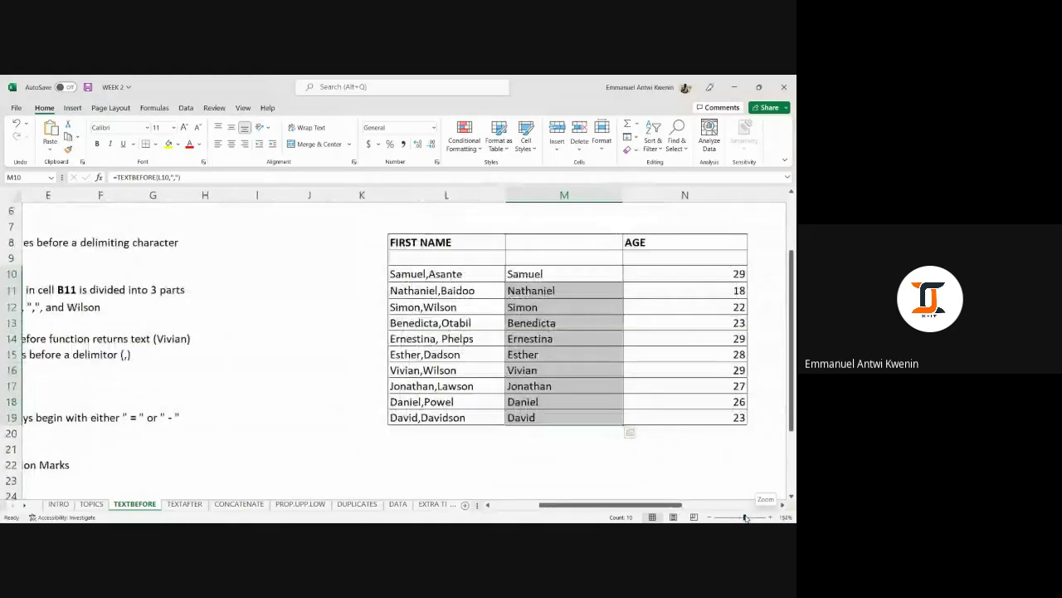
pyautogui.click(535, 274)
pyautogui.scroll(-3, 533, 299)
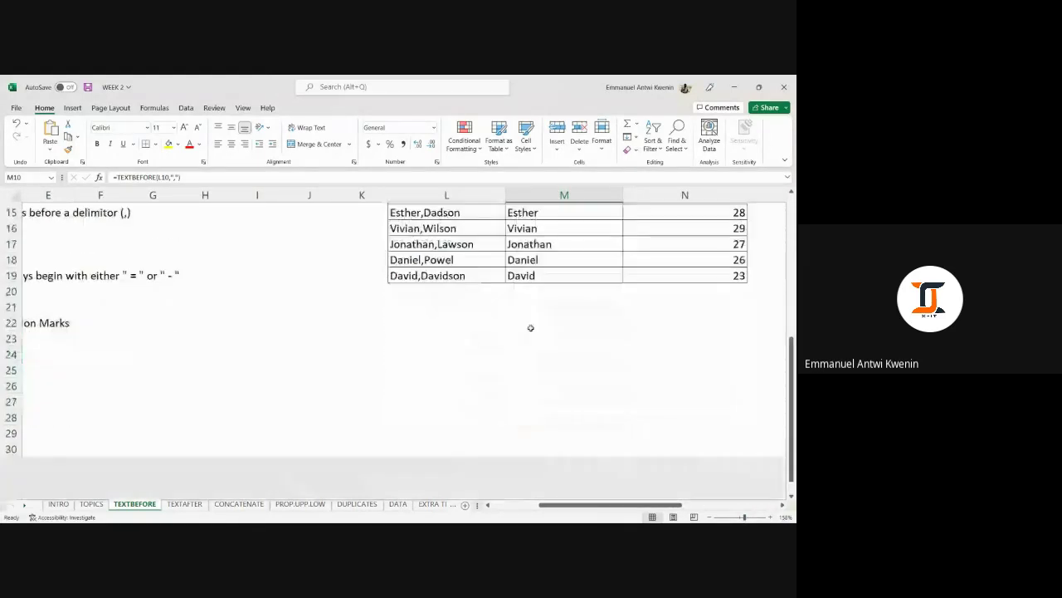
pyautogui.scroll(4, 532, 327)
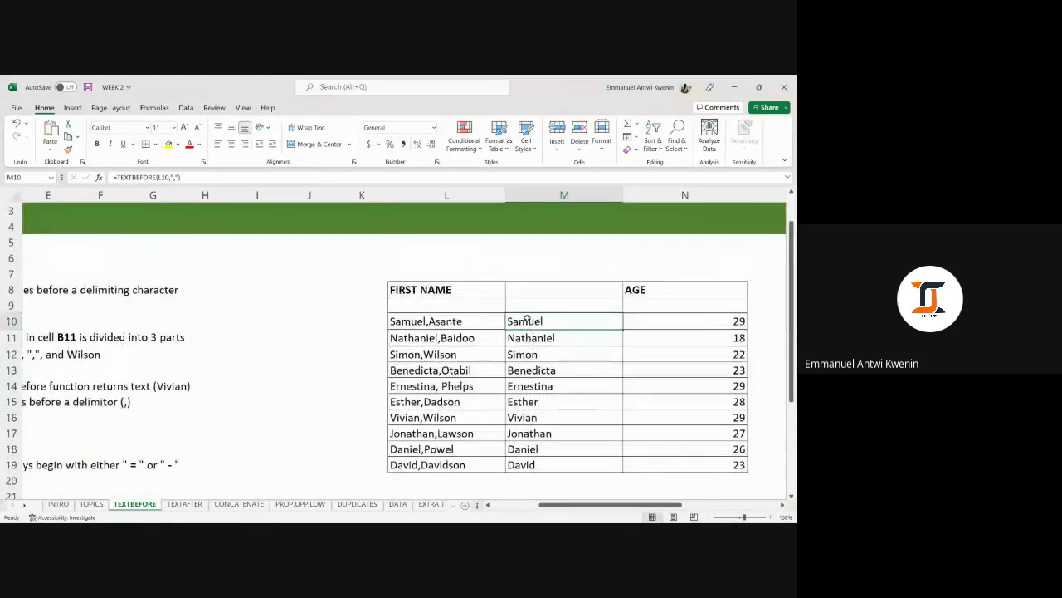
pyautogui.moveTo(525, 315); pyautogui.dragTo(542, 470)
pyautogui.scroll(-4, 539, 378)
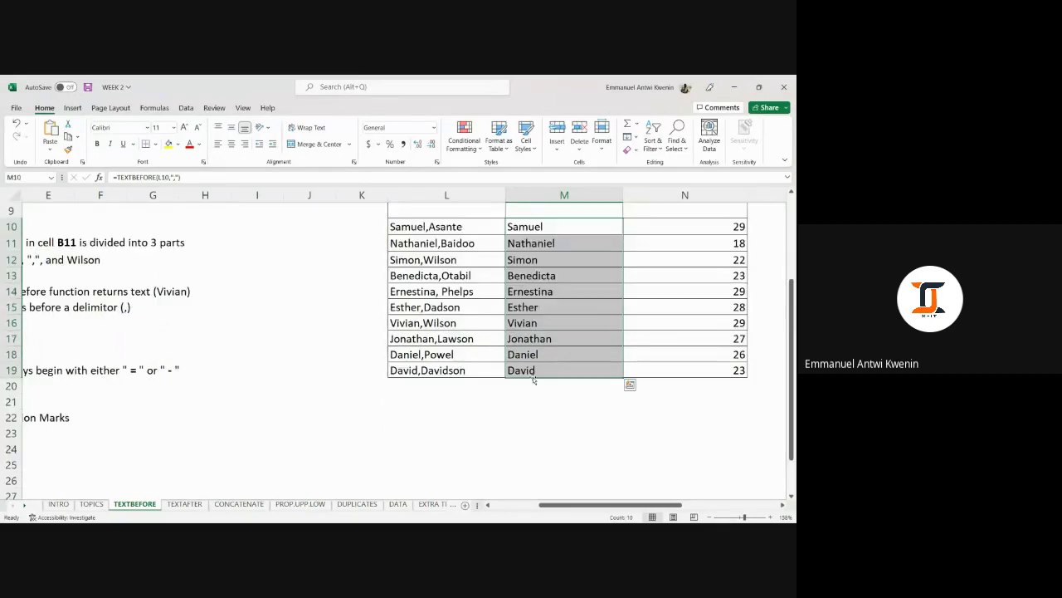
pyautogui.scroll(4, 531, 374)
pyautogui.scroll(-3, 489, 297)
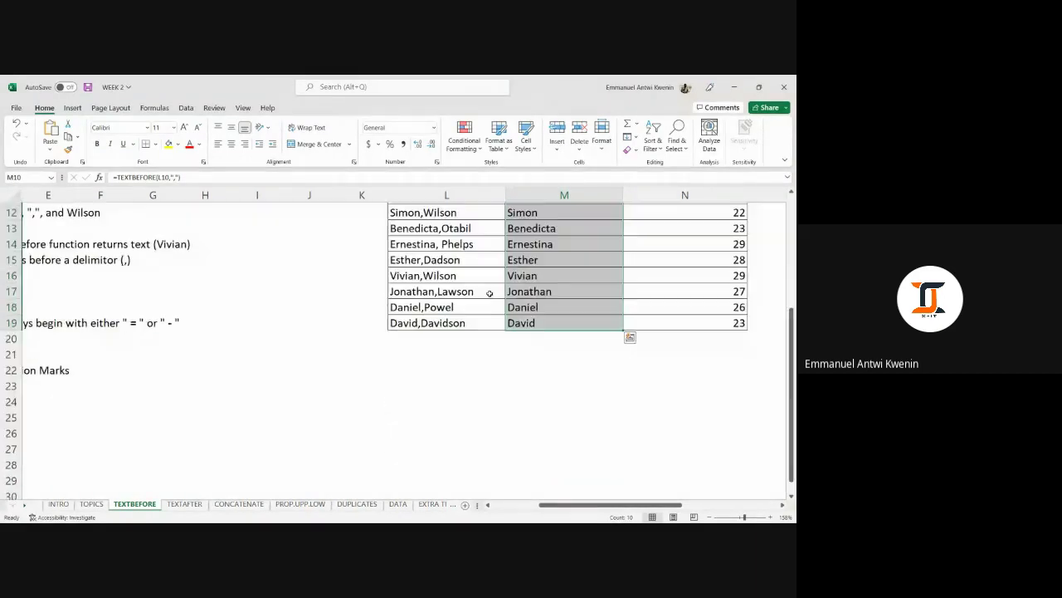
pyautogui.click(515, 386)
pyautogui.click(473, 388)
pyautogui.click(296, 390)
pyautogui.click(425, 369)
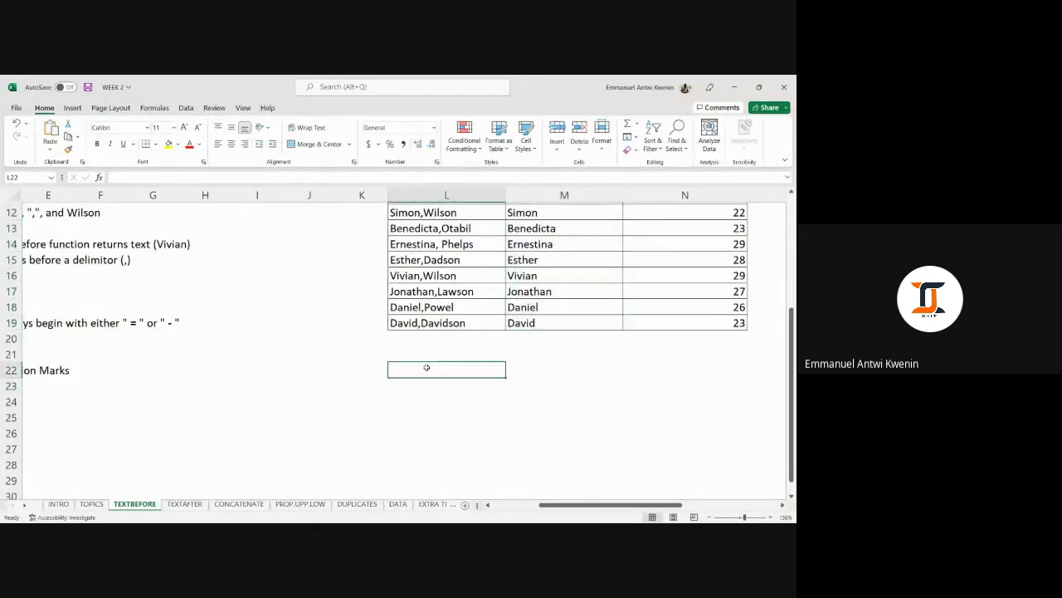
pyautogui.click(542, 370)
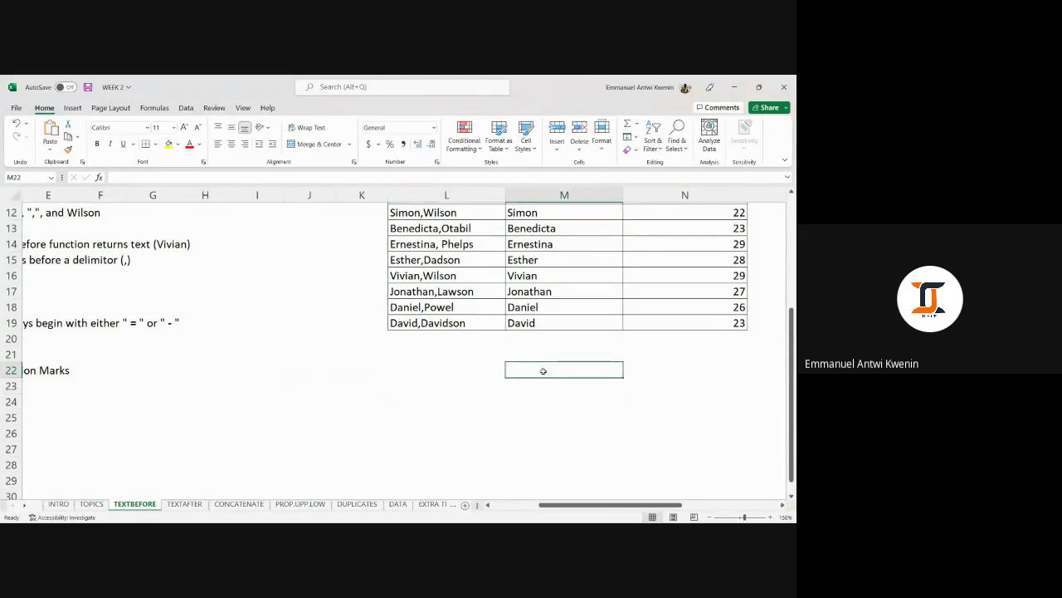
pyautogui.write('=')
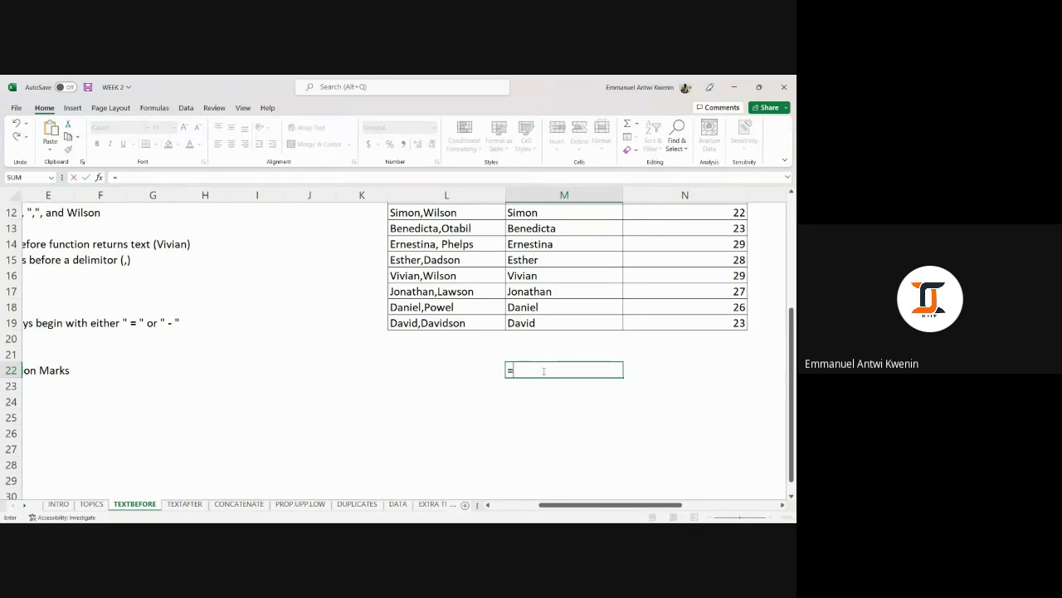
pyautogui.write('LEFT')
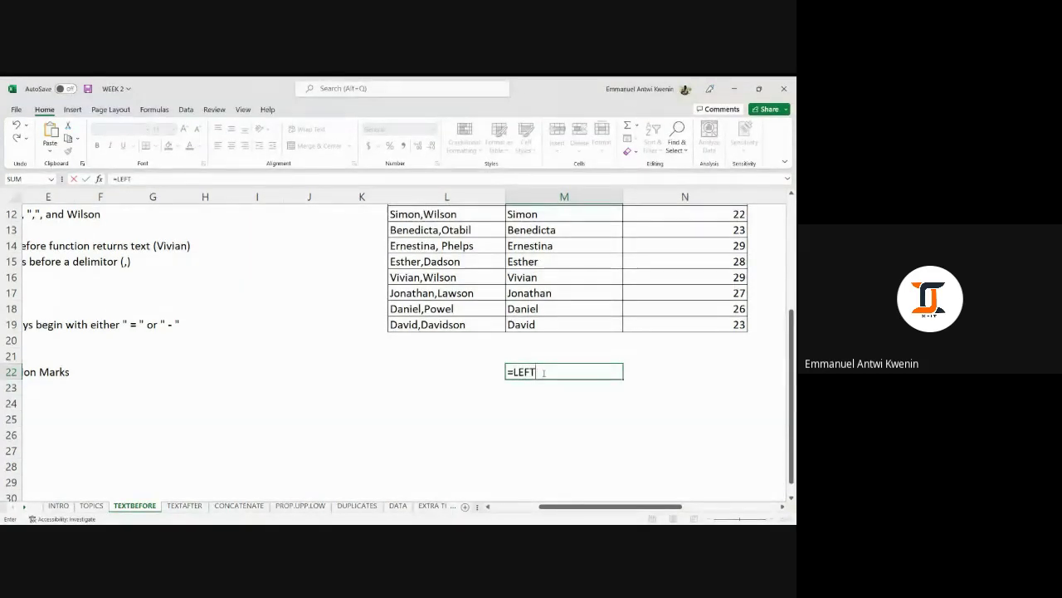
pyautogui.write('(')
pyautogui.click(443, 325)
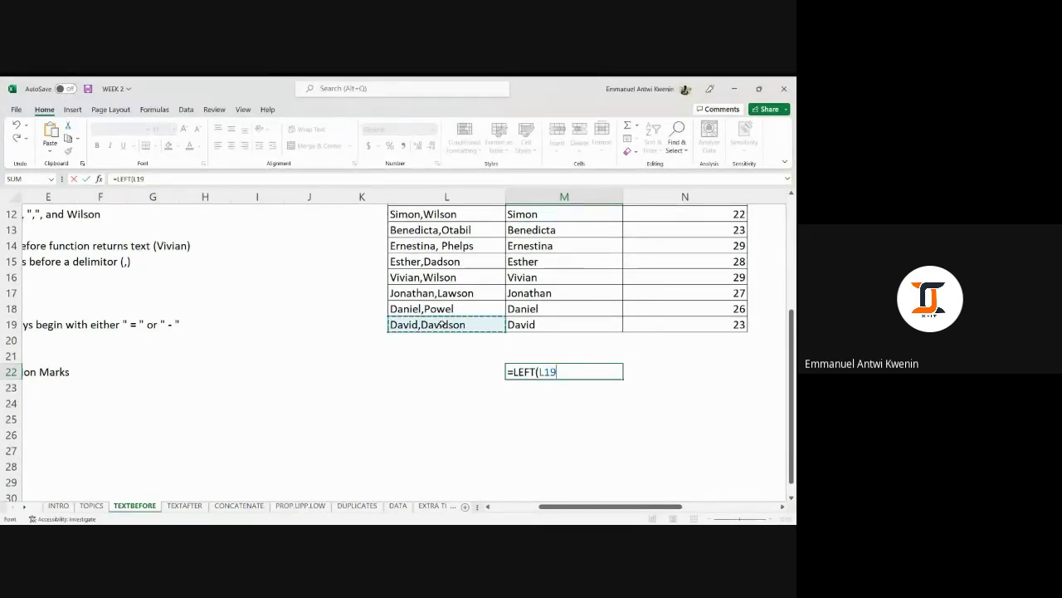
pyautogui.write(',",")')
pyautogui.press('Return')
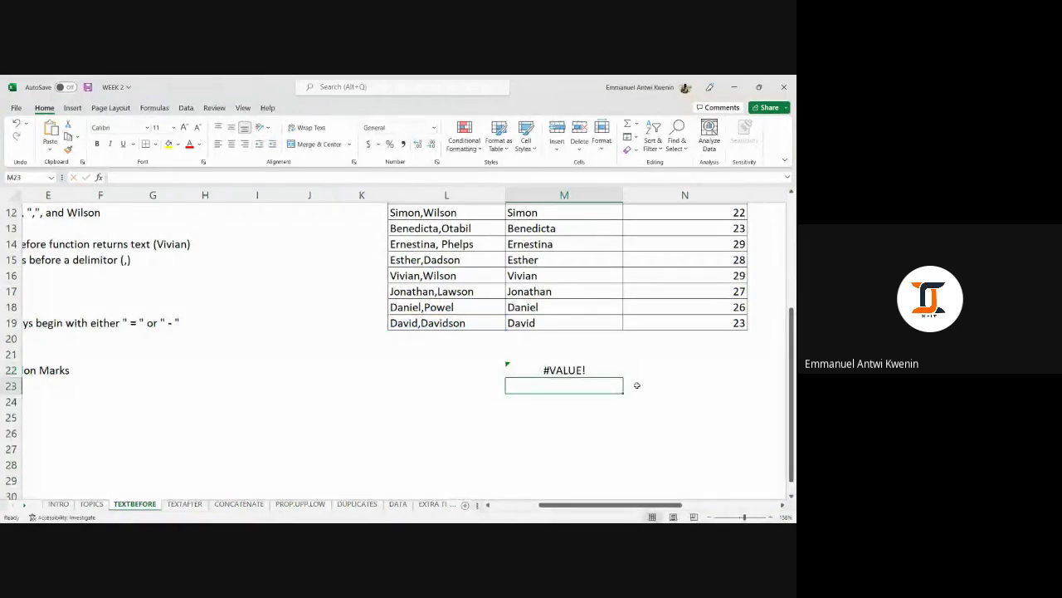
pyautogui.moveTo(578, 379); pyautogui.dragTo(571, 371)
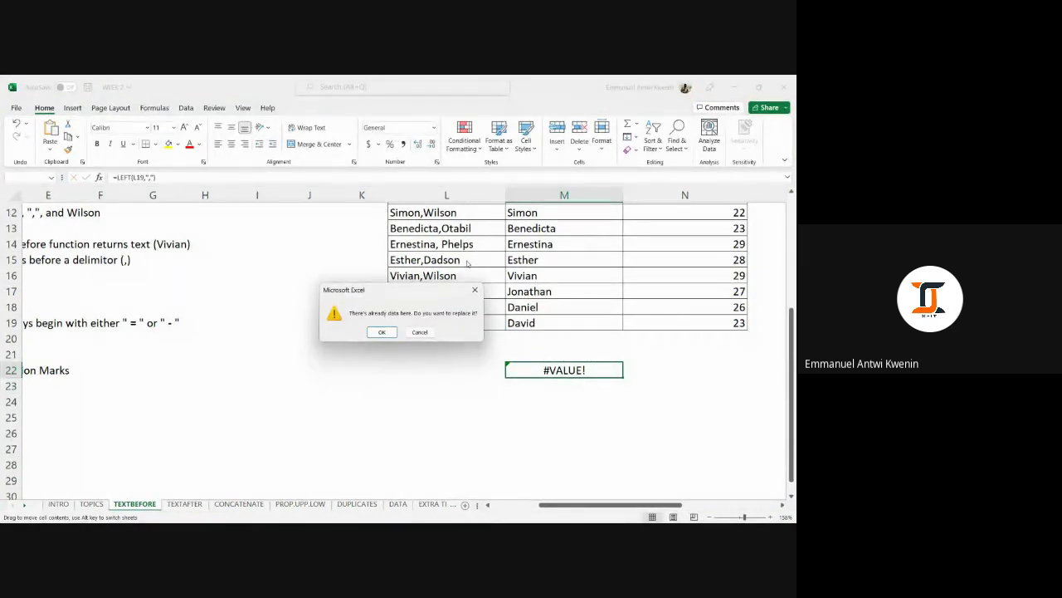
pyautogui.press('Escape')
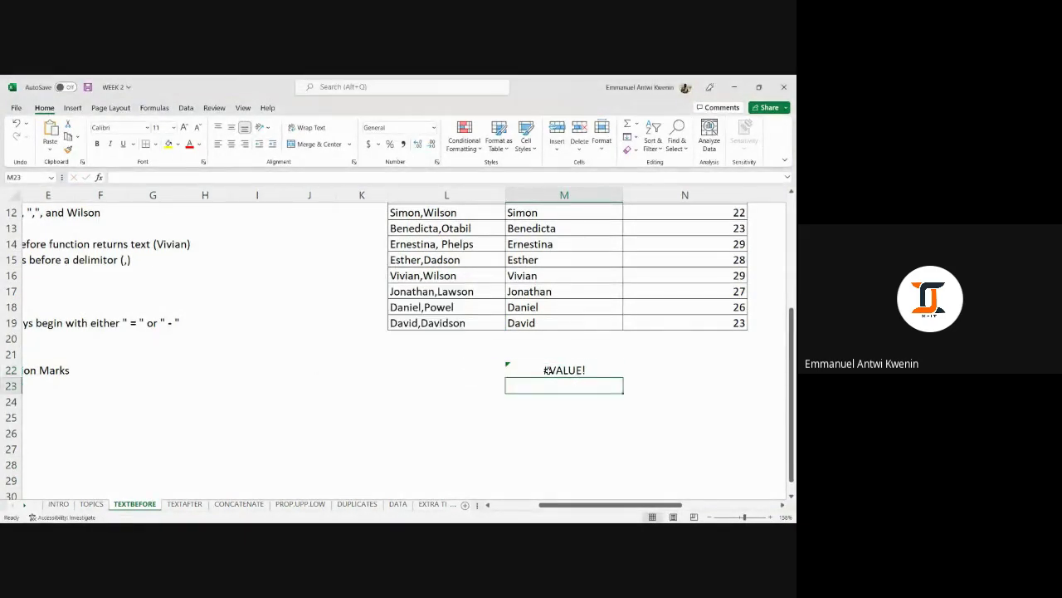
pyautogui.doubleClick(549, 371)
pyautogui.press('BackSpace')
pyautogui.press('BackSpace')
pyautogui.press('BackSpace')
pyautogui.press('BackSpace')
pyautogui.press('BackSpace')
pyautogui.press('BackSpace')
pyautogui.press('BackSpace')
pyautogui.press('BackSpace')
pyautogui.press('BackSpace')
pyautogui.press('BackSpace')
pyautogui.press('BackSpace')
pyautogui.press('BackSpace')
pyautogui.press('BackSpace')
pyautogui.press('BackSpace')
pyautogui.click(557, 398)
pyautogui.scroll(4, 451, 373)
pyautogui.click(297, 320)
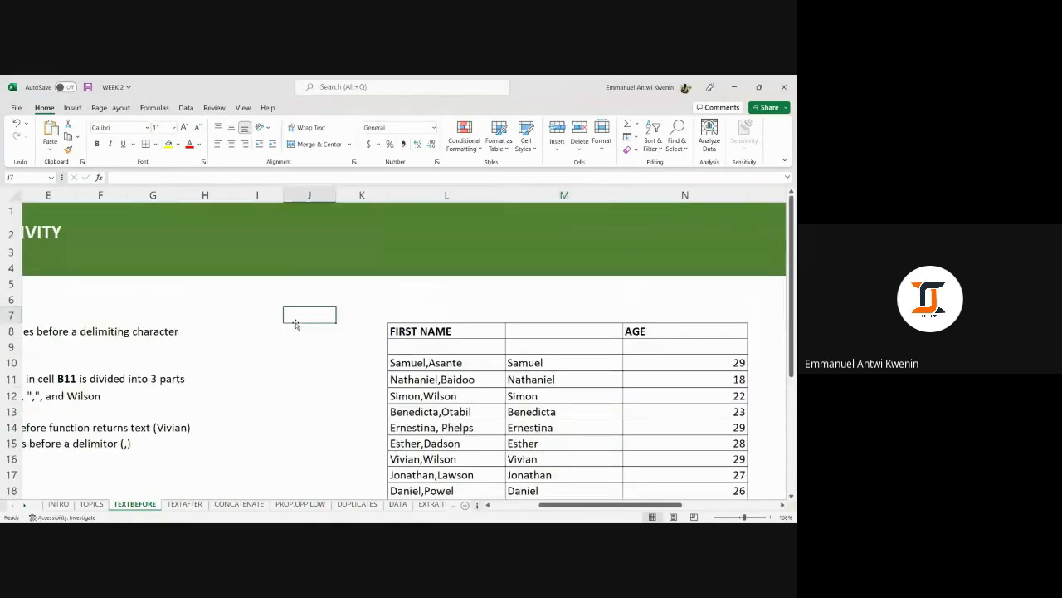
pyautogui.click(294, 347)
pyautogui.click(293, 363)
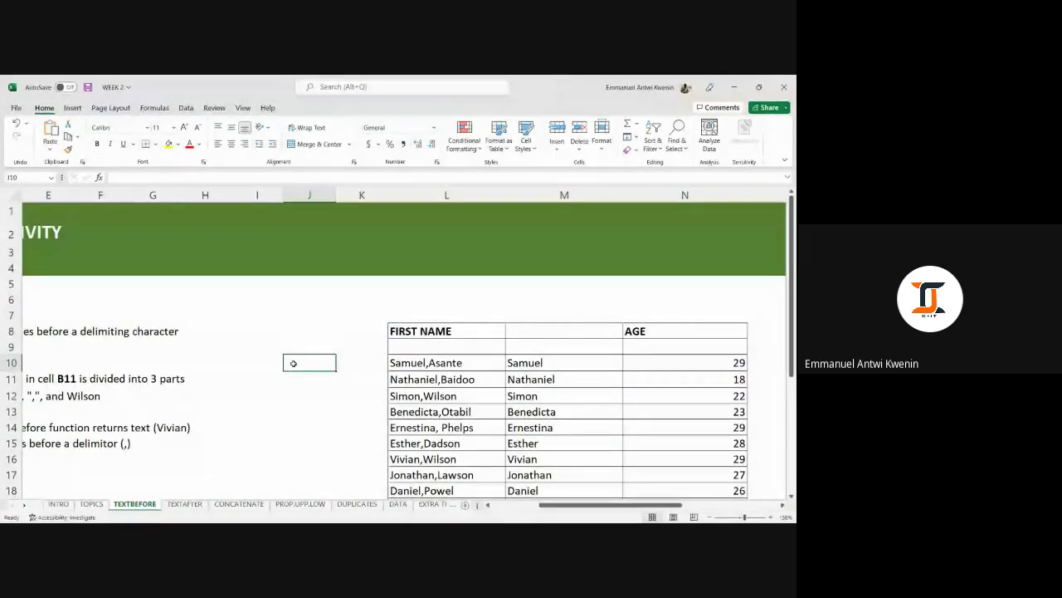
pyautogui.write('=LE')
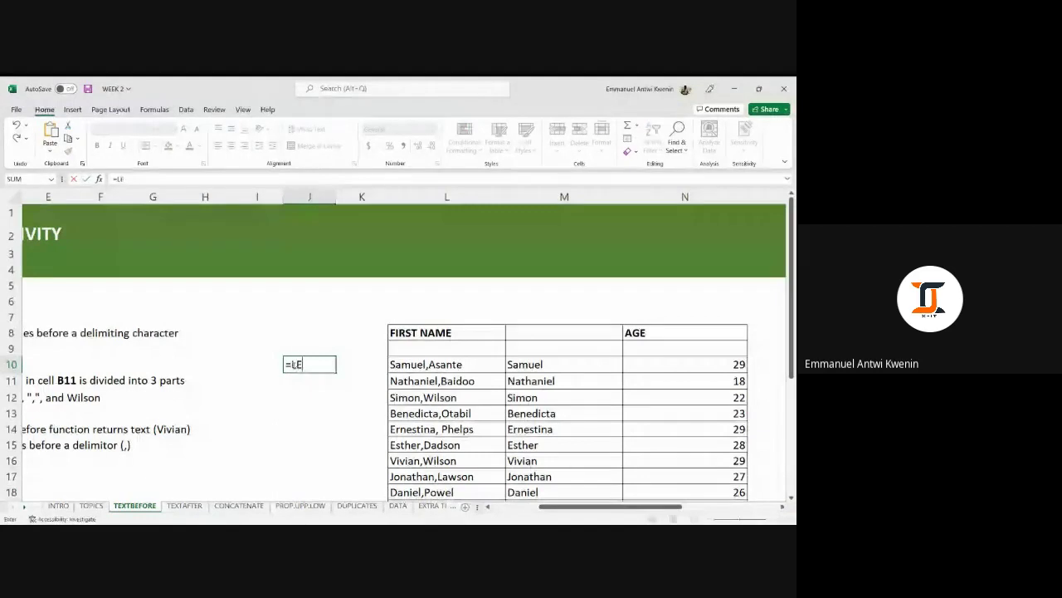
pyautogui.write('FT(')
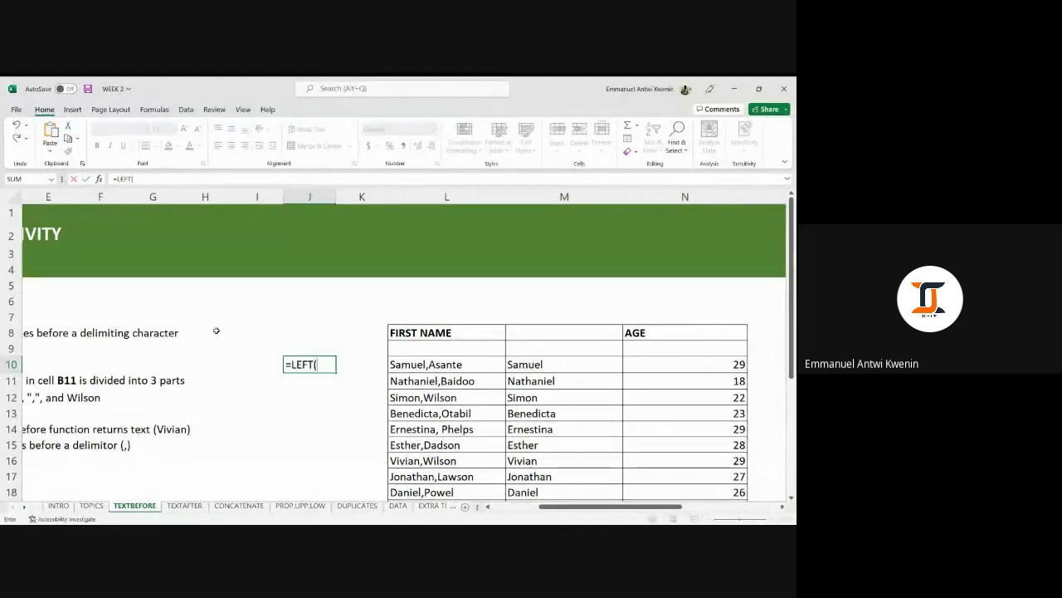
pyautogui.moveTo(548, 508); pyautogui.dragTo(481, 501)
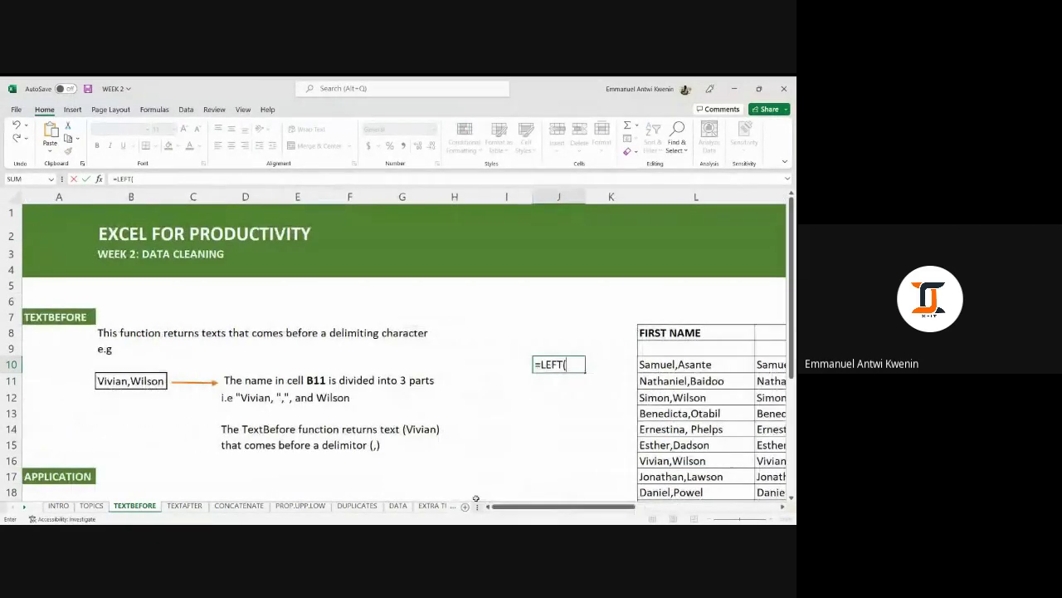
pyautogui.click(105, 382)
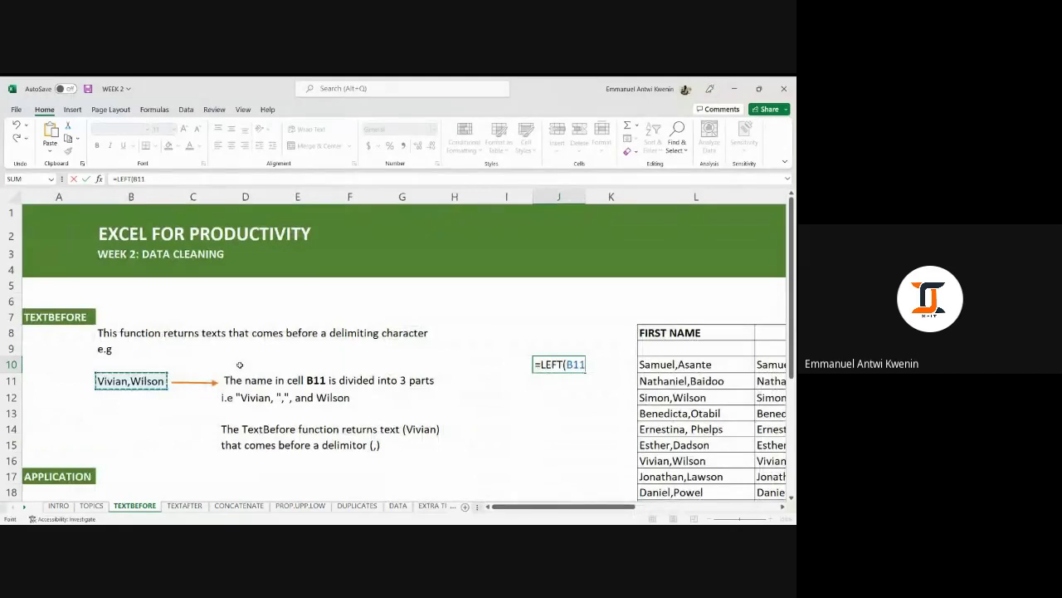
pyautogui.write(',",')
pyautogui.press('Return')
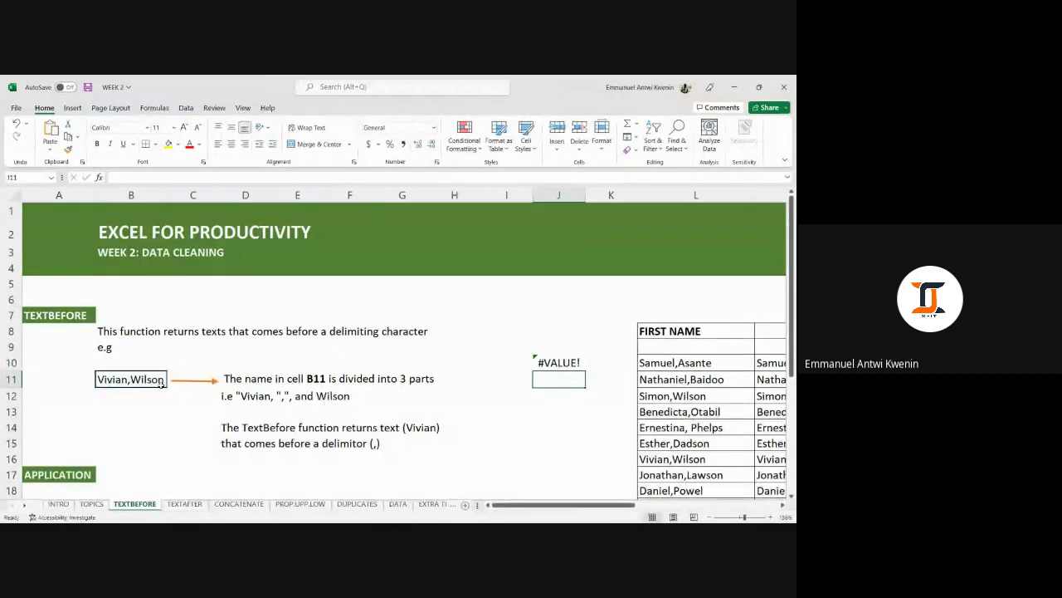
pyautogui.click(558, 363)
pyautogui.press('Delete')
pyautogui.click(514, 348)
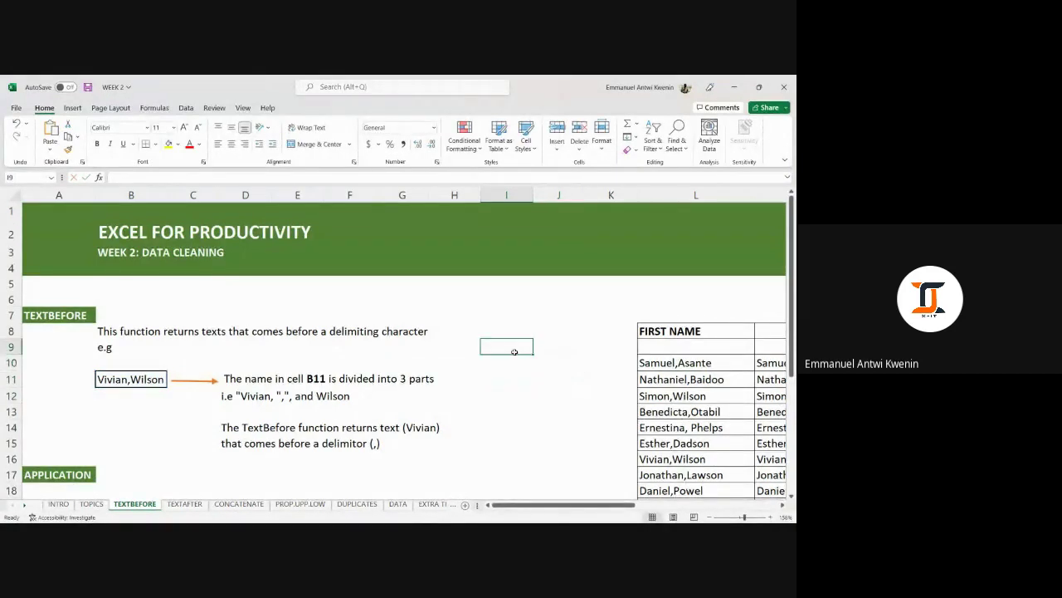
pyautogui.write('=RIGHT(')
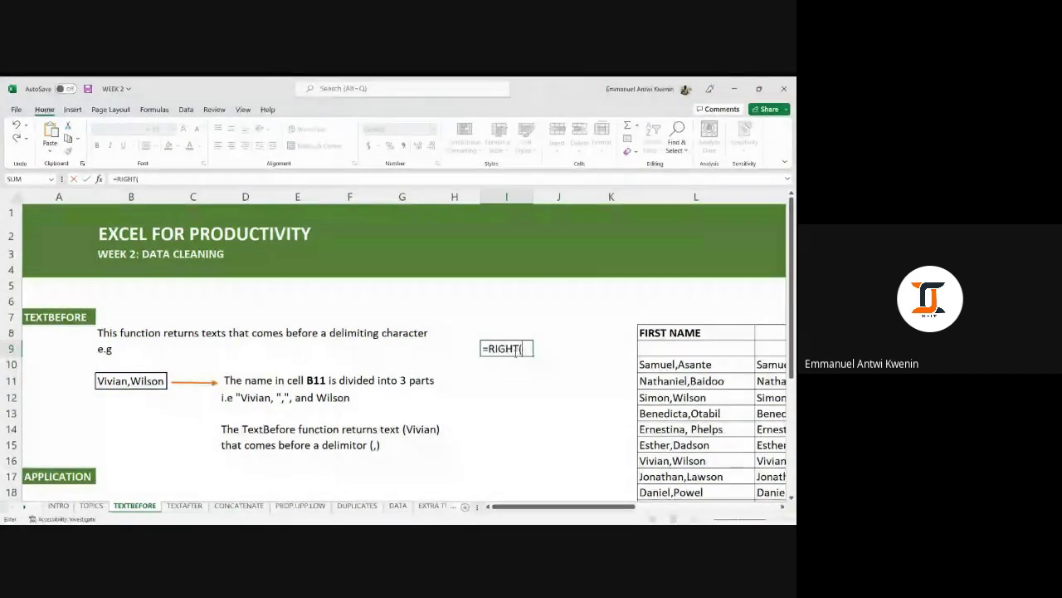
pyautogui.click(114, 380)
pyautogui.write(',')
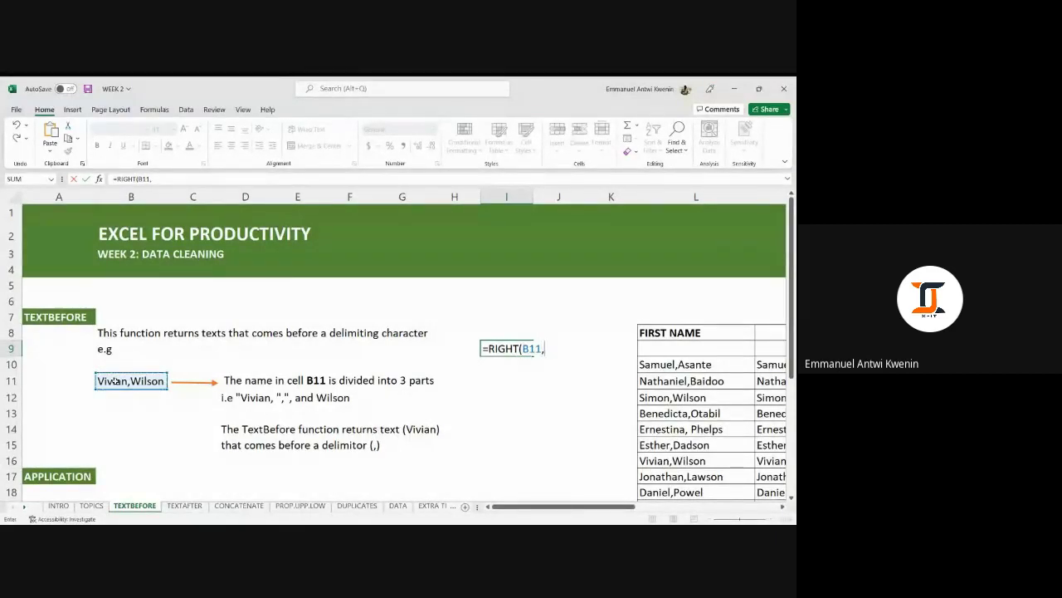
pyautogui.write('",")')
pyautogui.press('Return')
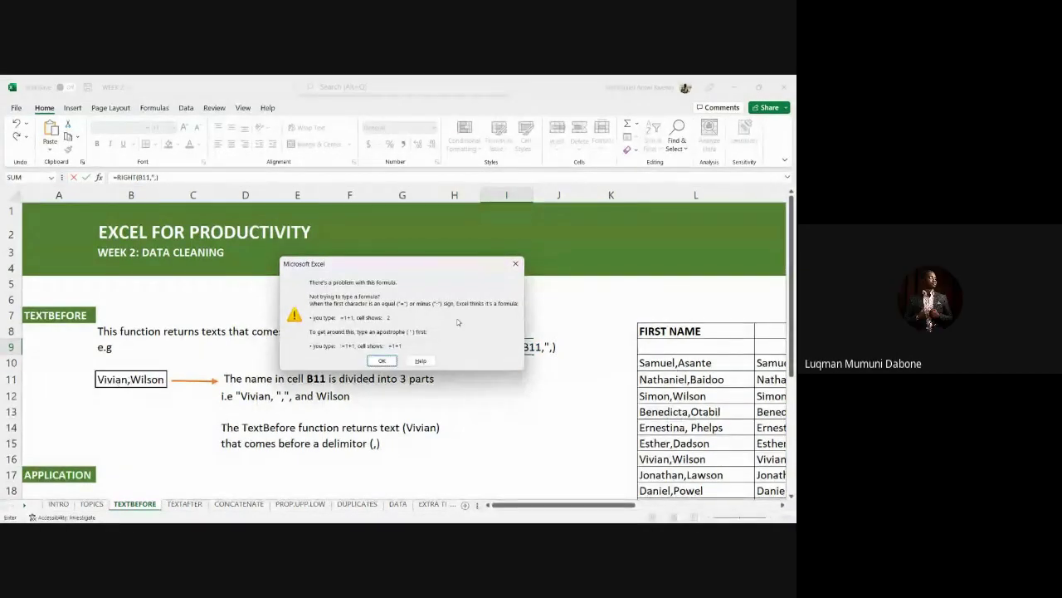
pyautogui.click(514, 264)
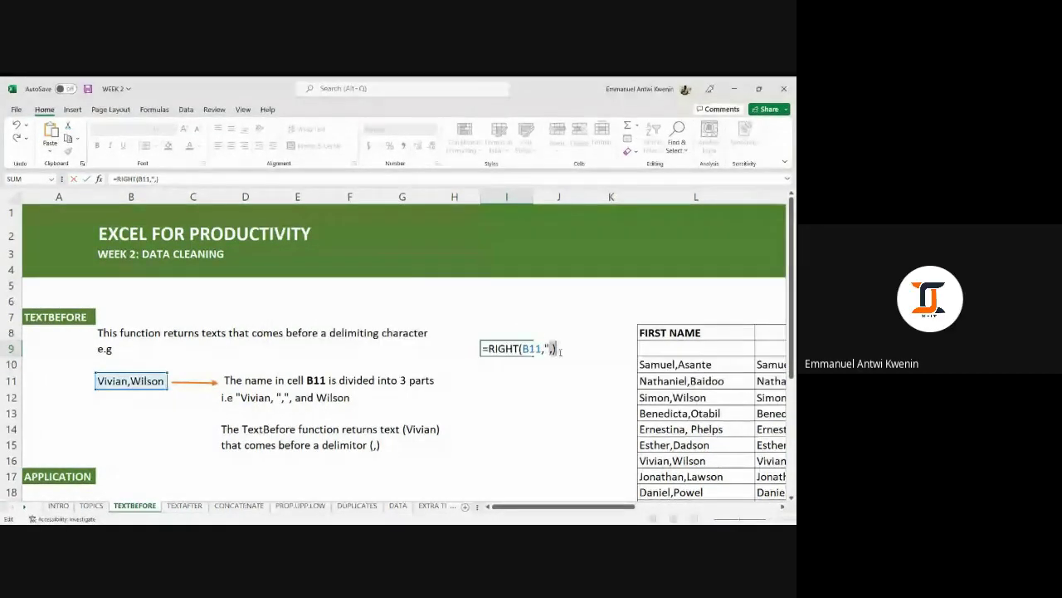
pyautogui.click(553, 349)
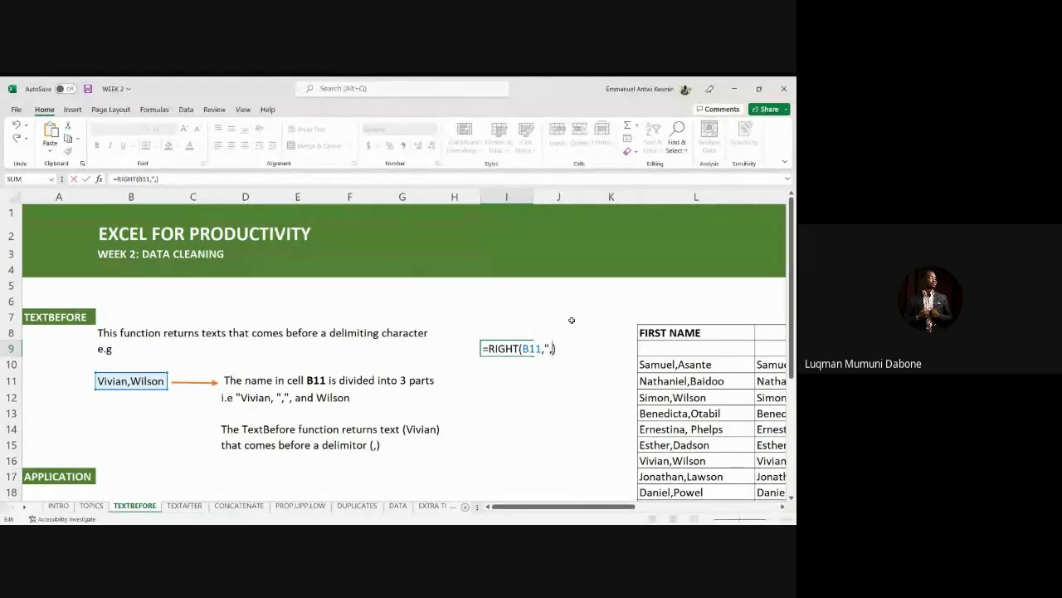
pyautogui.write('"')
pyautogui.press('Return')
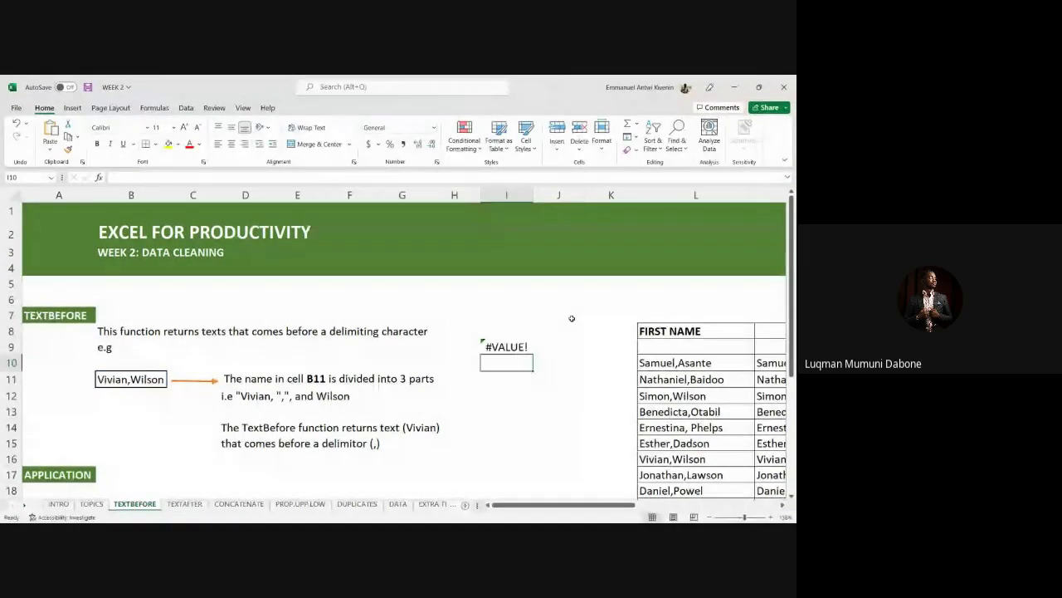
pyautogui.click(525, 343)
pyautogui.press('Delete')
pyautogui.click(559, 394)
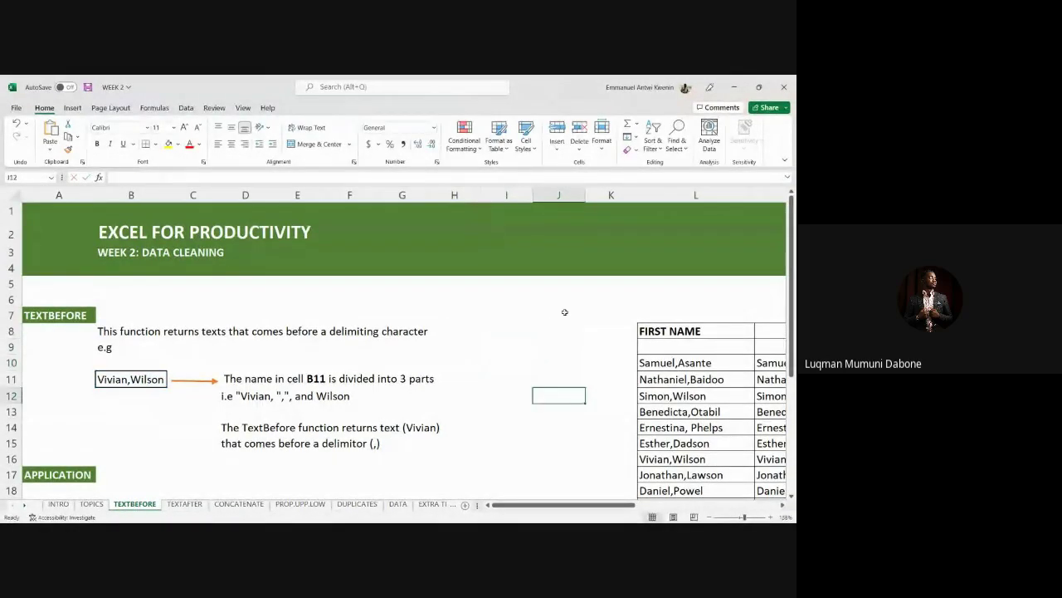
pyautogui.scroll(-2, 565, 312)
pyautogui.scroll(-2, 565, 312)
# Start a =LEFT( formula in L22, then delete it and leave the cell.
pyautogui.click(679, 363)
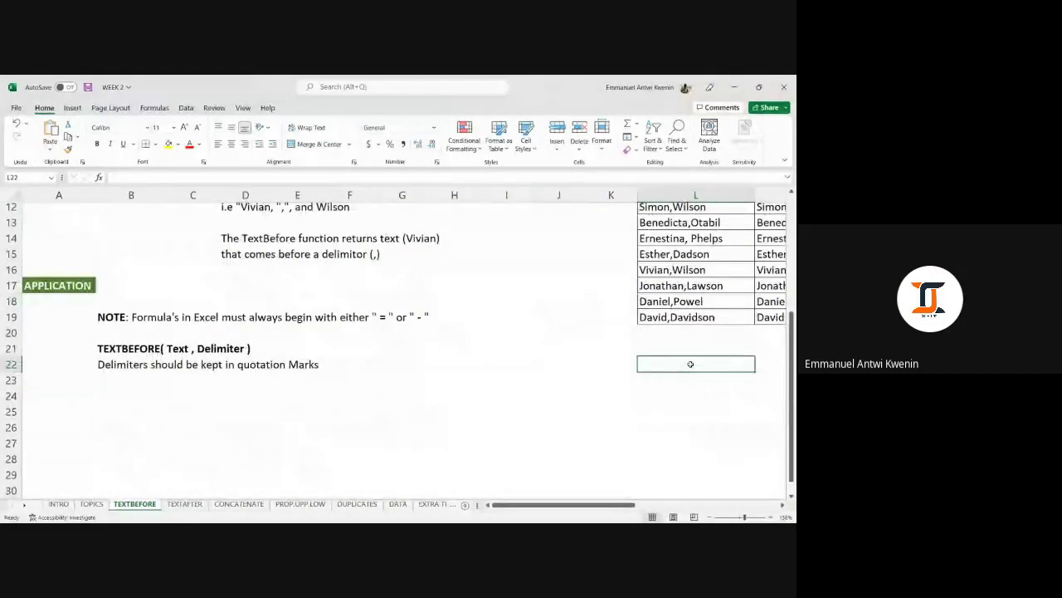
pyautogui.scroll(1, 679, 367)
pyautogui.scroll(3, 679, 367)
pyautogui.scroll(-3, 680, 336)
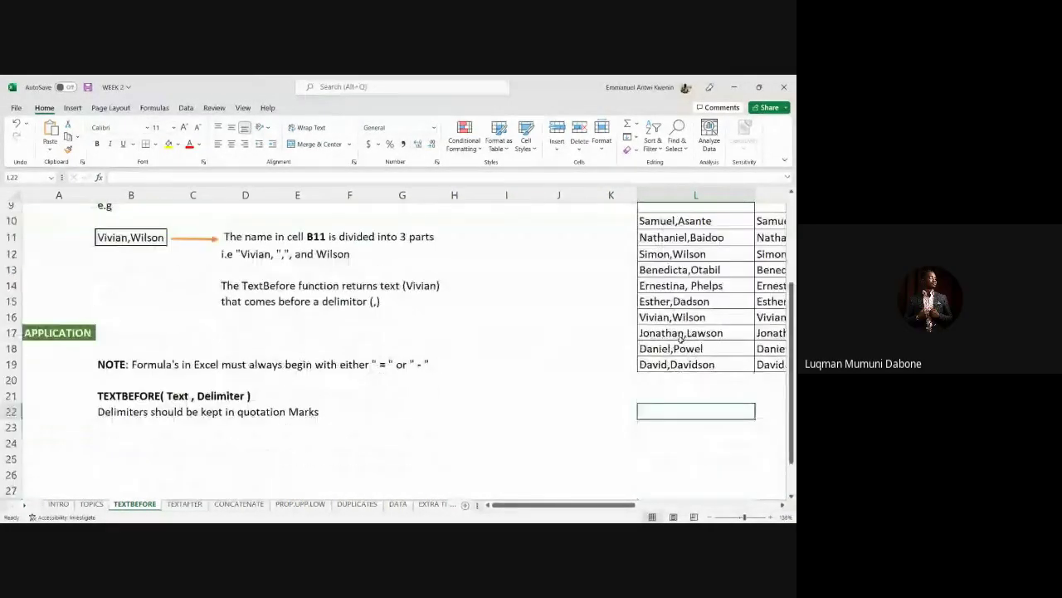
pyautogui.write('=LEFT(')
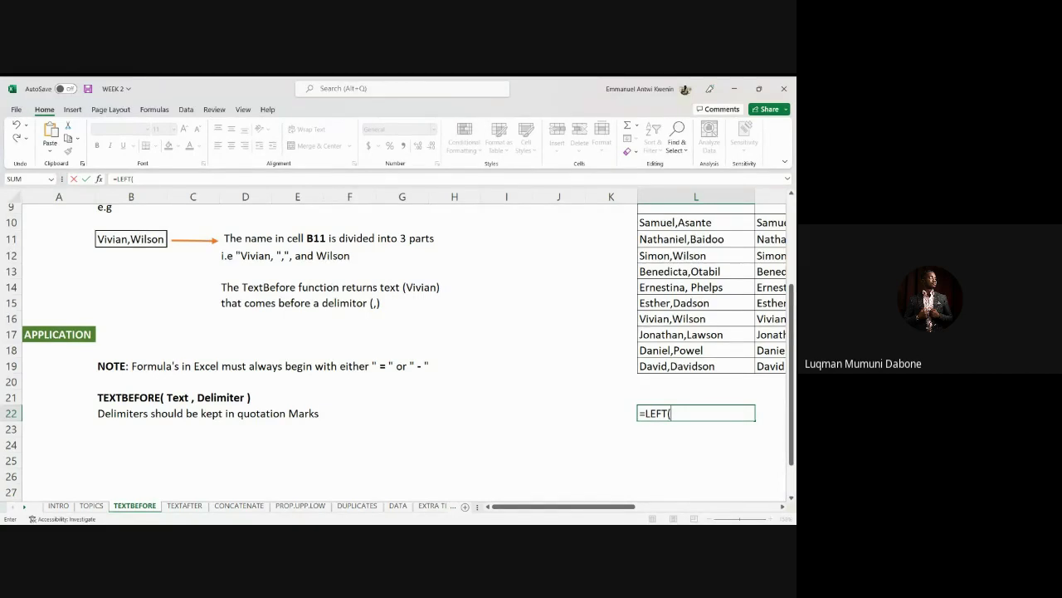
pyautogui.press('BackSpace')
pyautogui.press('BackSpace')
pyautogui.press('BackSpace')
pyautogui.press('BackSpace')
pyautogui.press('BackSpace')
pyautogui.press('BackSpace')
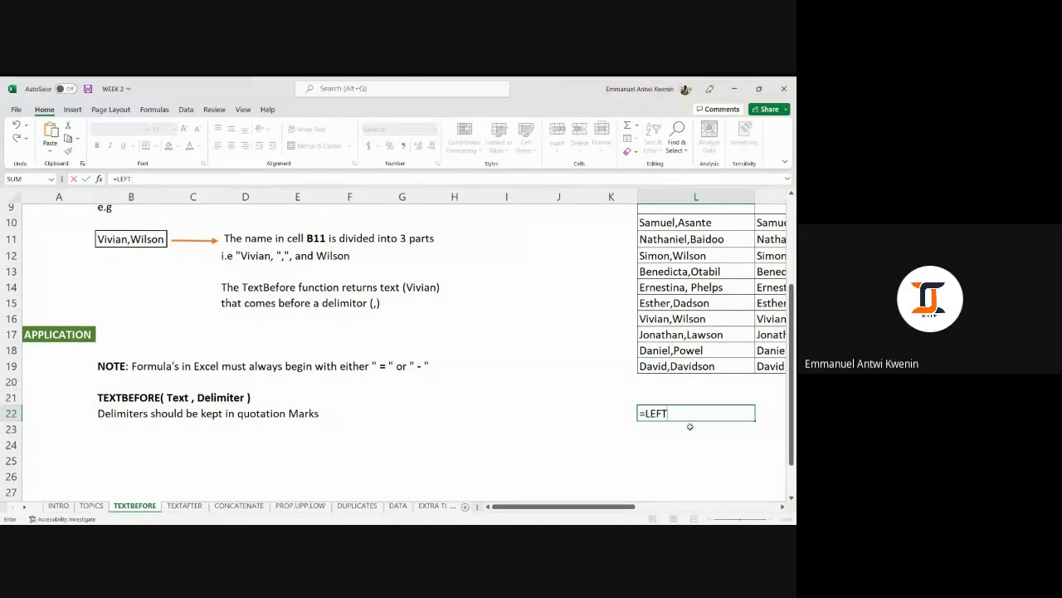
pyautogui.click(690, 425)
# Reselect L22 and switch between windows, returning focus to the workbook.
pyautogui.scroll(3, 630, 374)
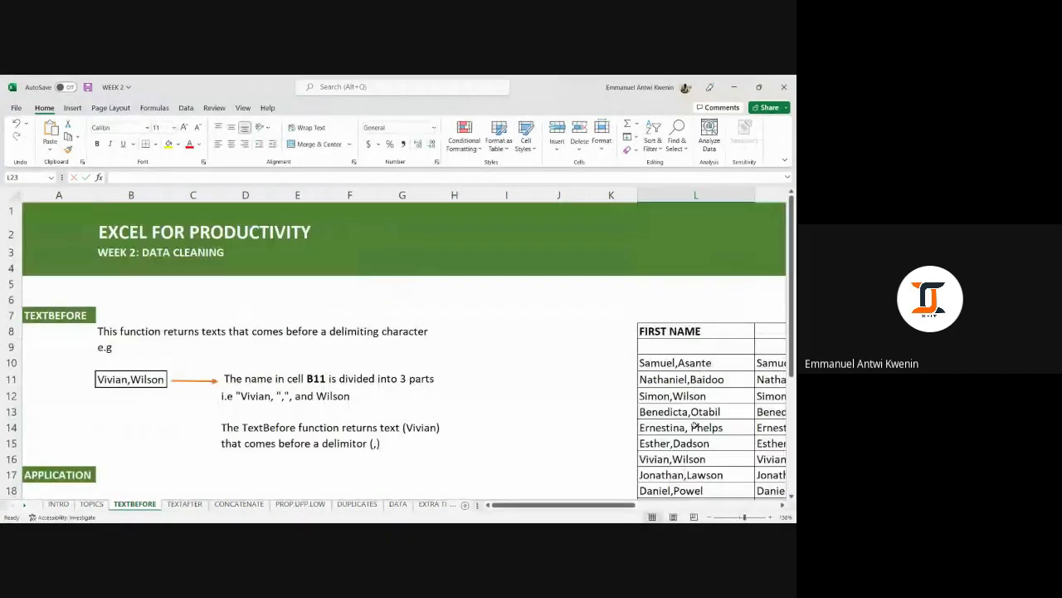
pyautogui.scroll(-3, 582, 320)
pyautogui.scroll(-3, 582, 320)
pyautogui.click(677, 363)
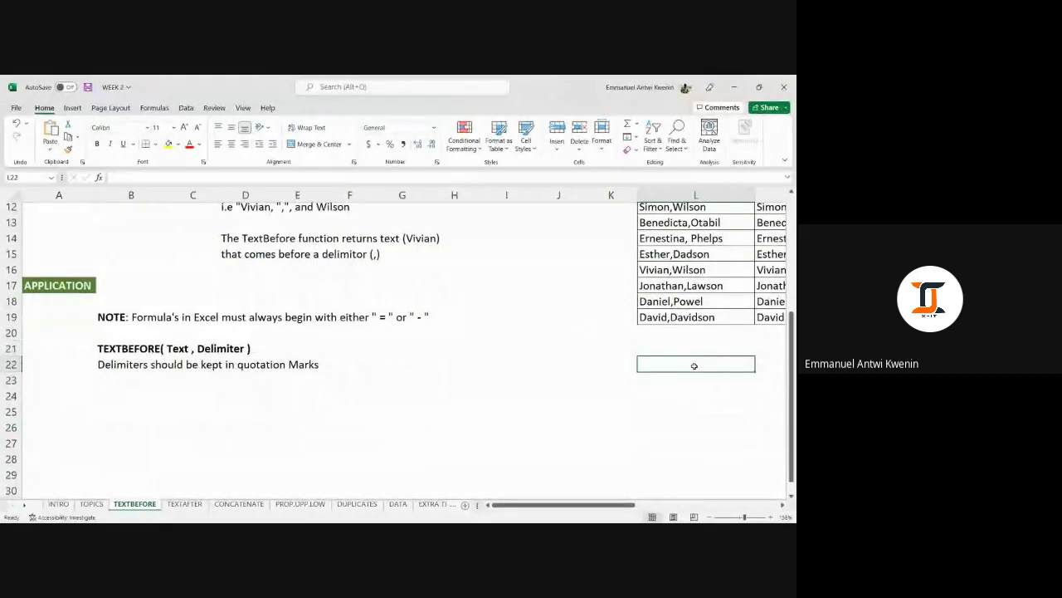
pyautogui.scroll(2, 710, 332)
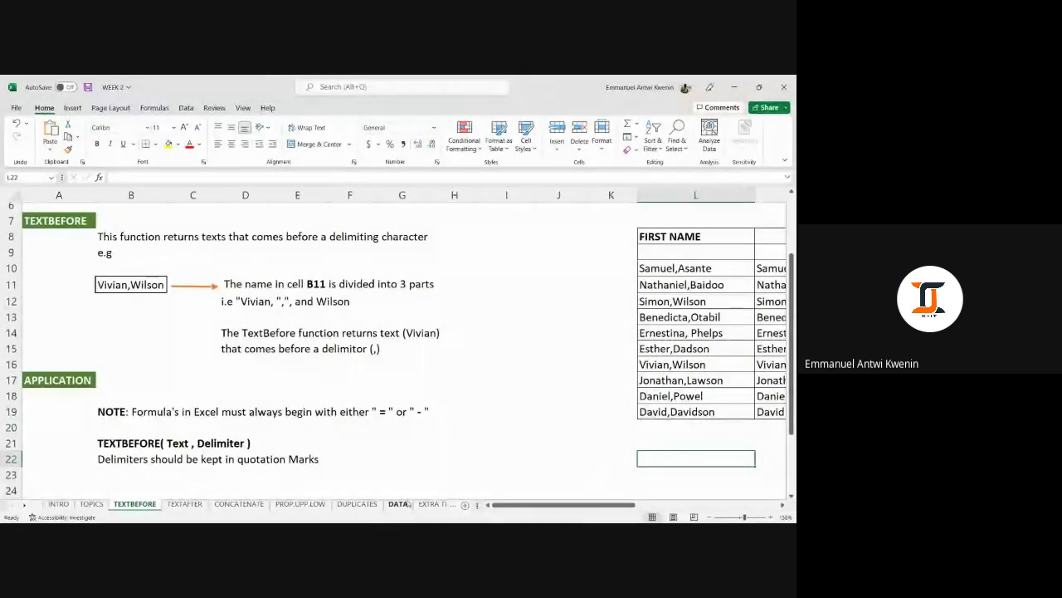
pyautogui.hotkey('alt', 'Tab')
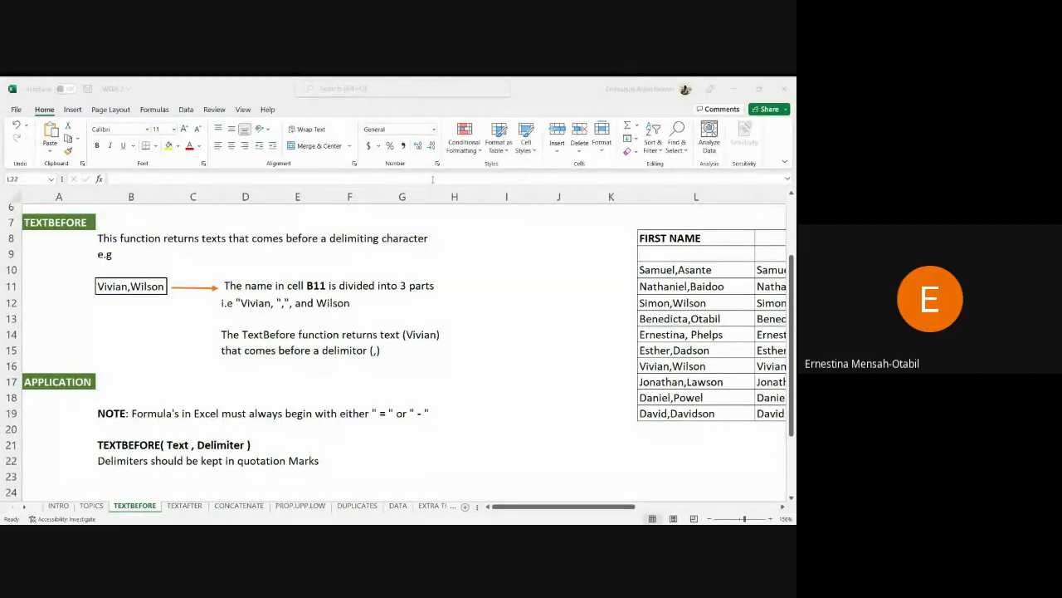
pyautogui.click(659, 457)
pyautogui.scroll(-1, 467, 376)
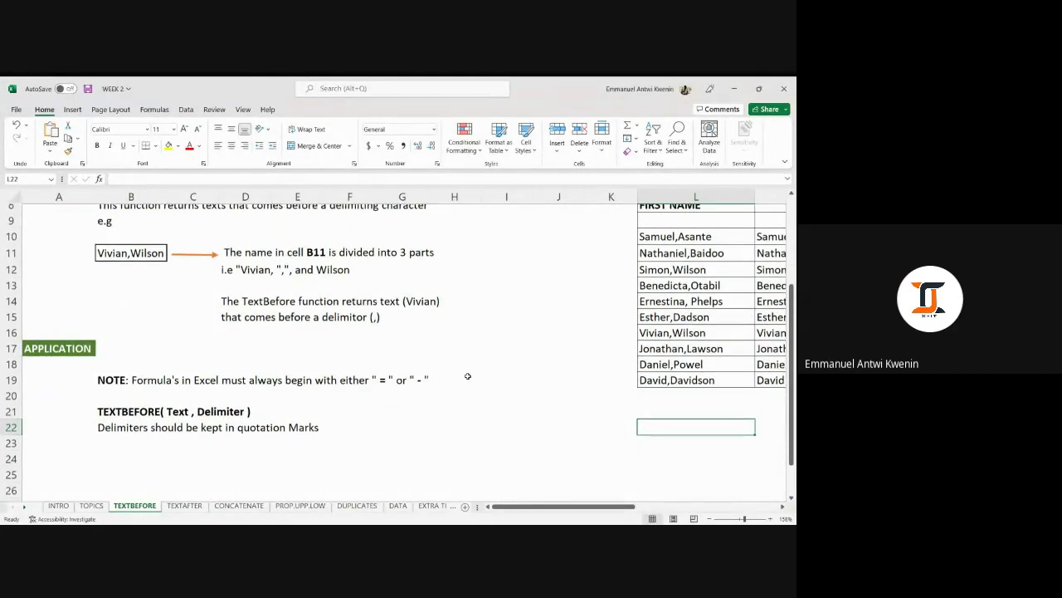
pyautogui.scroll(-2, 467, 376)
pyautogui.click(572, 365)
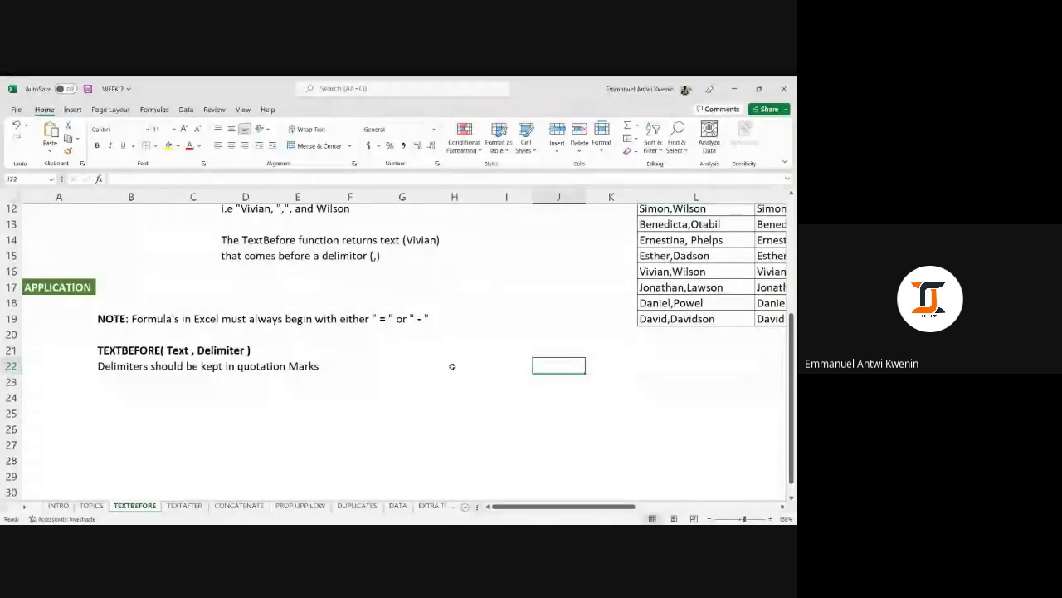
pyautogui.click(665, 336)
pyautogui.click(680, 363)
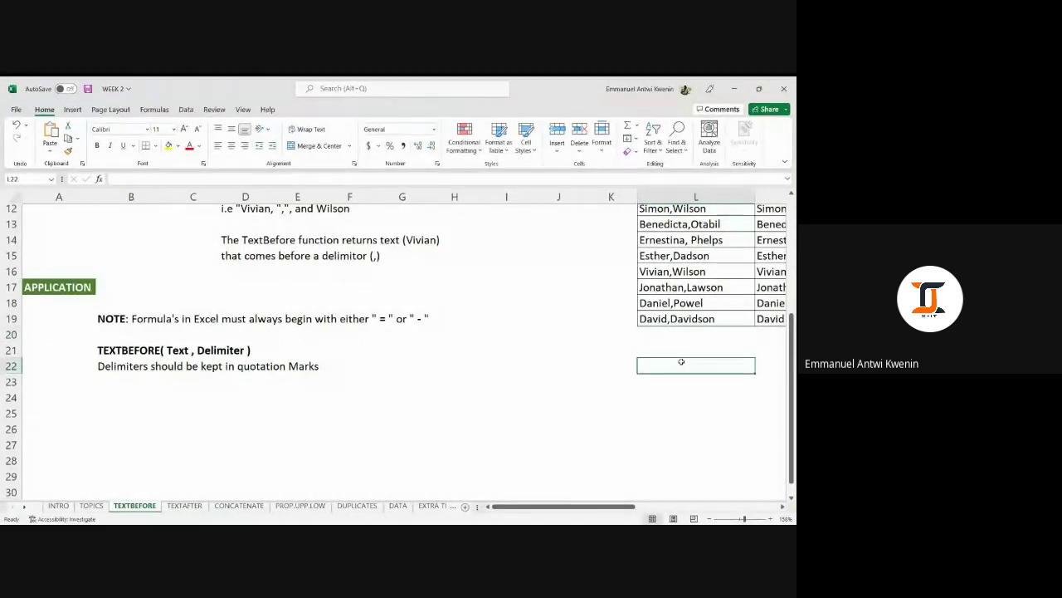
pyautogui.scroll(4, 681, 362)
pyautogui.scroll(-4, 398, 368)
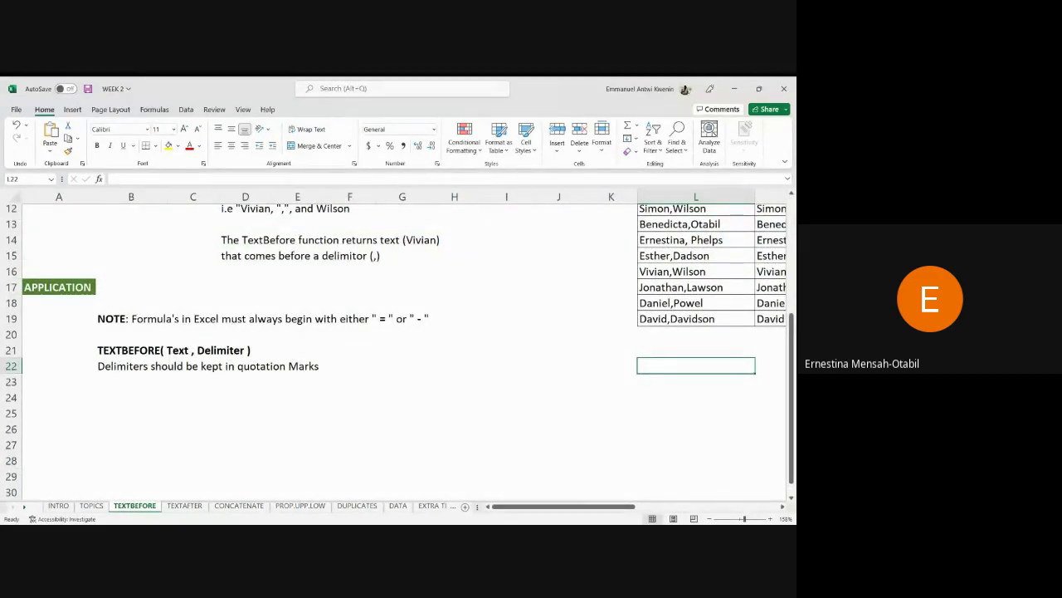
pyautogui.hotkey('alt', 'Tab')
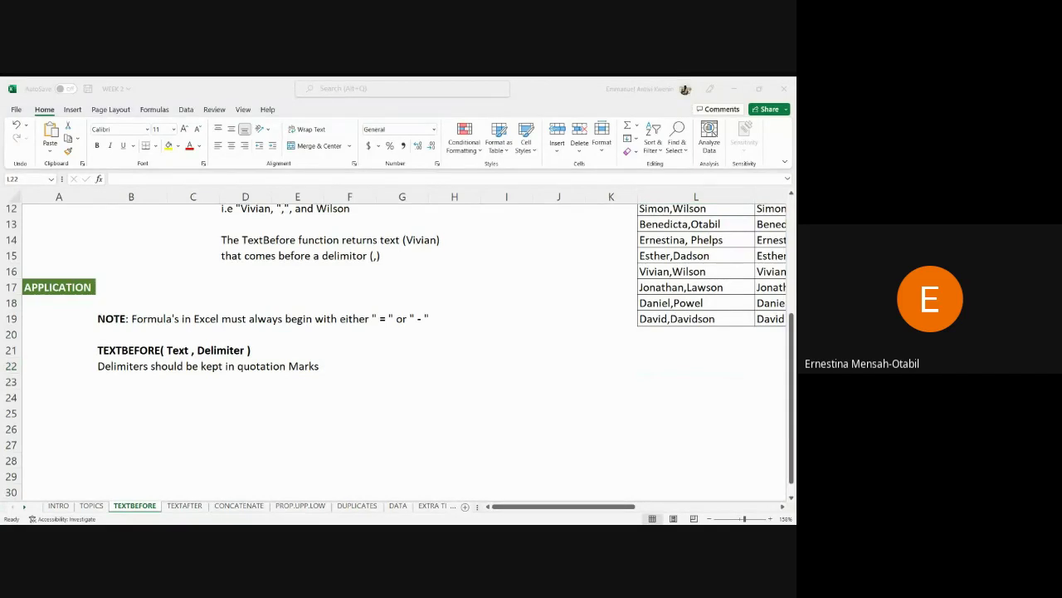
pyautogui.hotkey('alt', 'Tab')
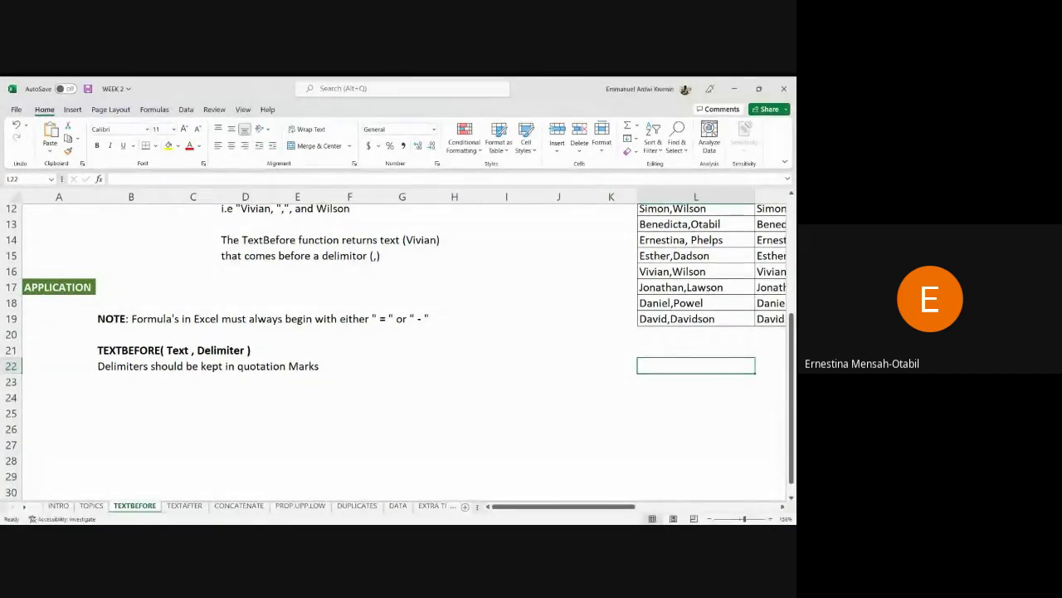
pyautogui.hotkey('alt', 'Tab')
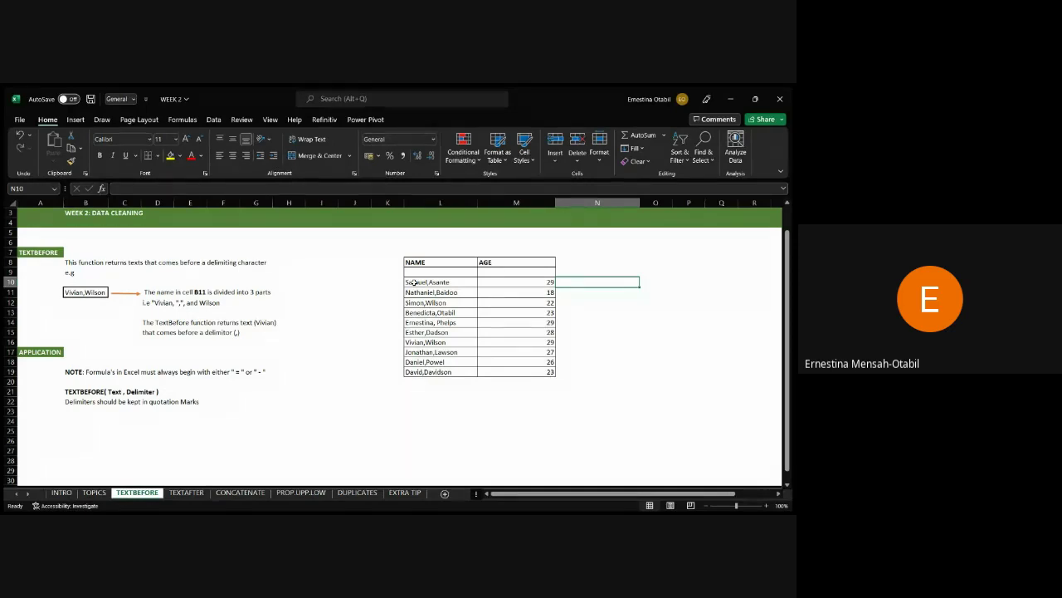
pyautogui.write('=')
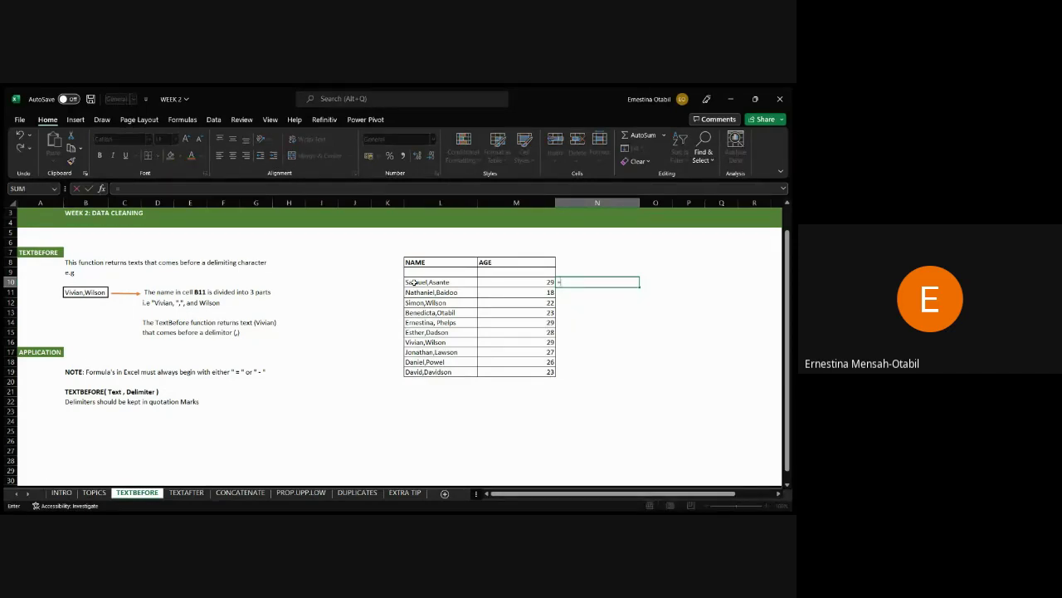
pyautogui.write('leftq*t')
pyautogui.press('BackSpace')
pyautogui.press('BackSpace')
pyautogui.press('BackSpace')
pyautogui.press('Tab')
pyautogui.click(426, 283)
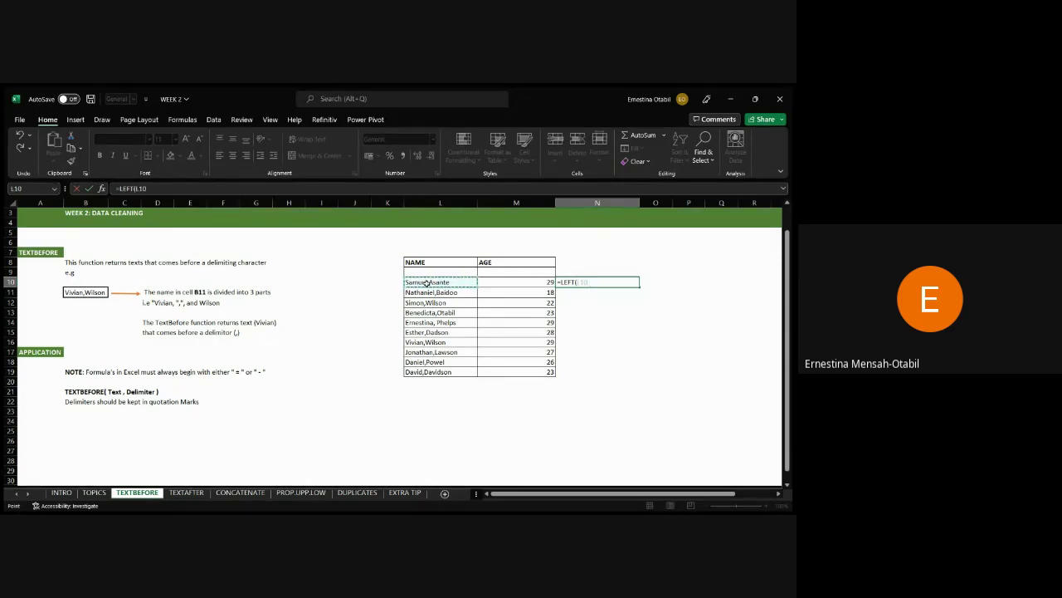
pyautogui.write(',')
# Replace the draft with =FIND(",",L10) in N10 and fill it down to N19.
pyautogui.press('Escape')
pyautogui.write('=fin')
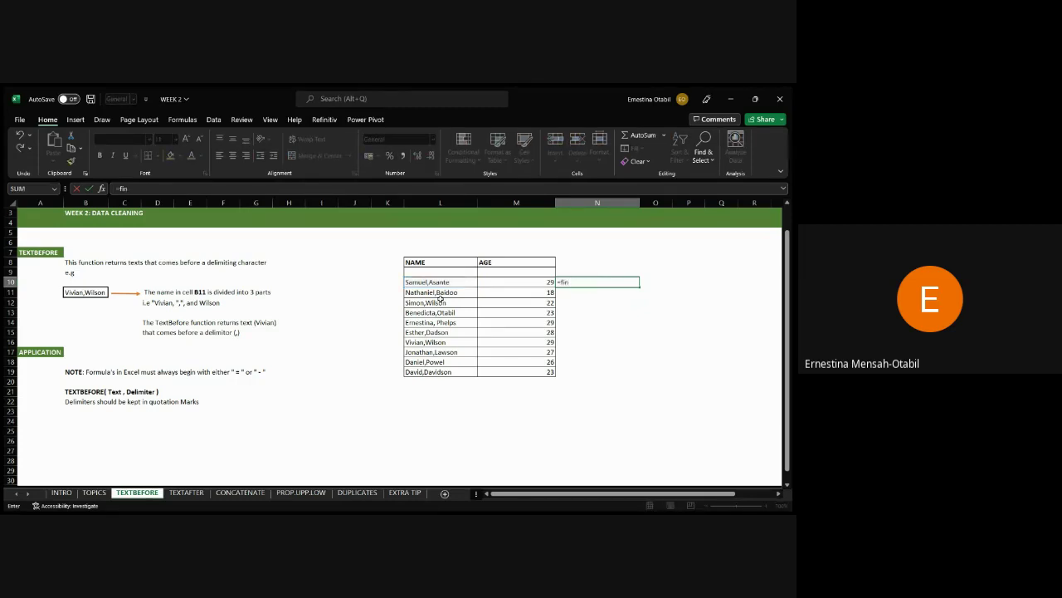
pyautogui.press('Tab')
pyautogui.write('",",')
pyautogui.click(424, 284)
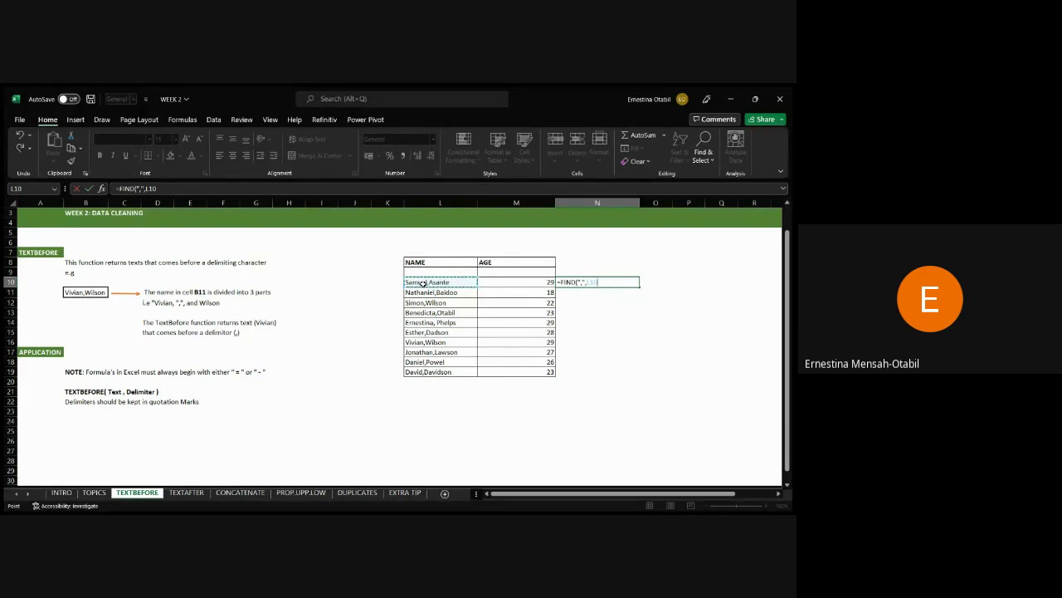
pyautogui.write(')')
pyautogui.press('Return')
pyautogui.press('Up')
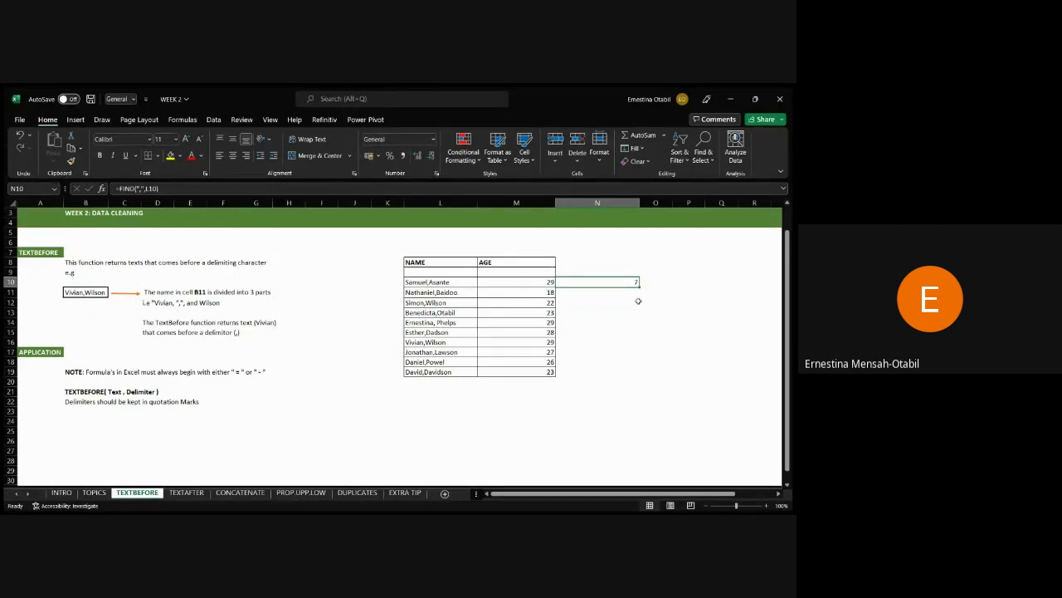
pyautogui.moveTo(639, 284); pyautogui.dragTo(628, 374)
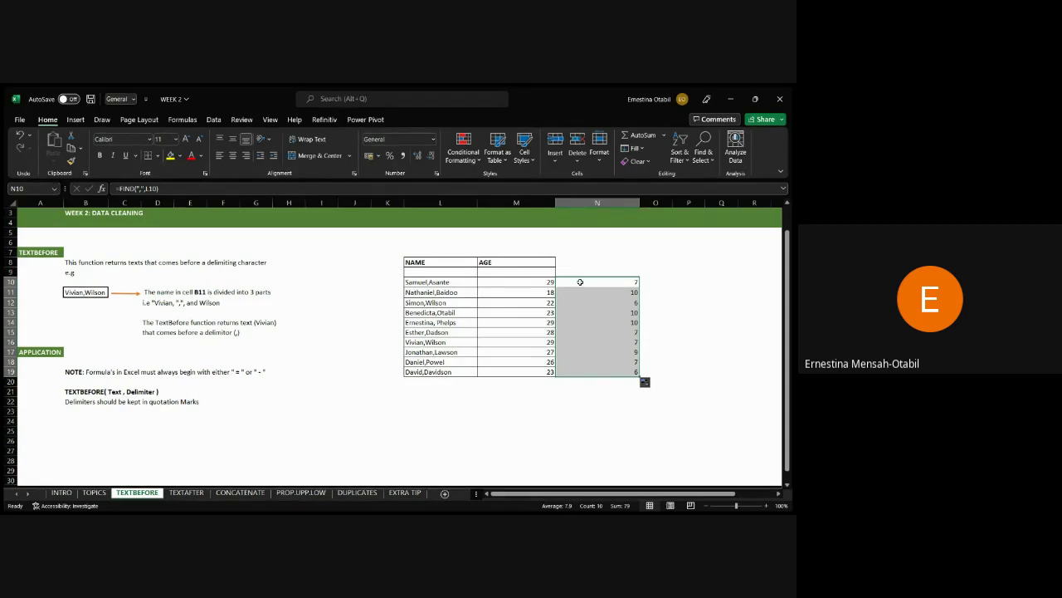
# Rewrite N10 as =LEFT(L10,FIND(",",L10)) and fill it down column N.
pyautogui.click(580, 282)
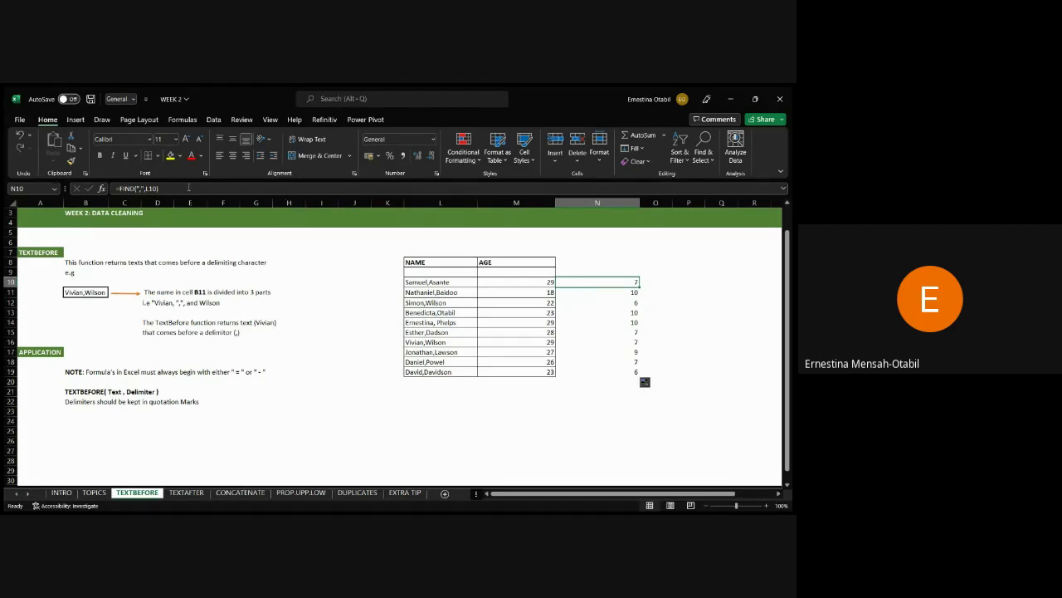
pyautogui.click(102, 189)
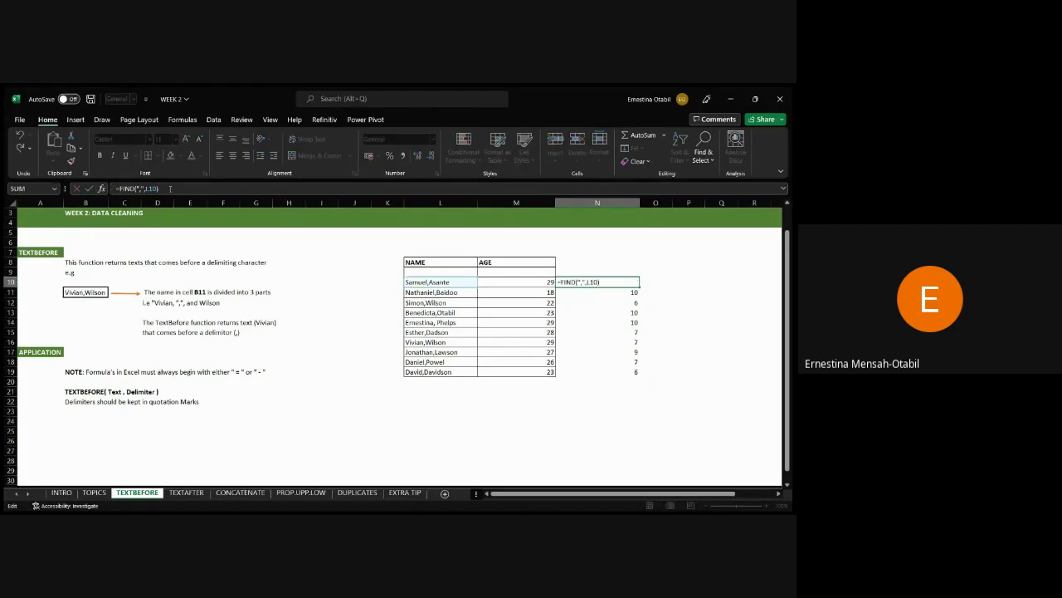
pyautogui.moveTo(170, 189); pyautogui.dragTo(117, 188)
pyautogui.press('BackSpace')
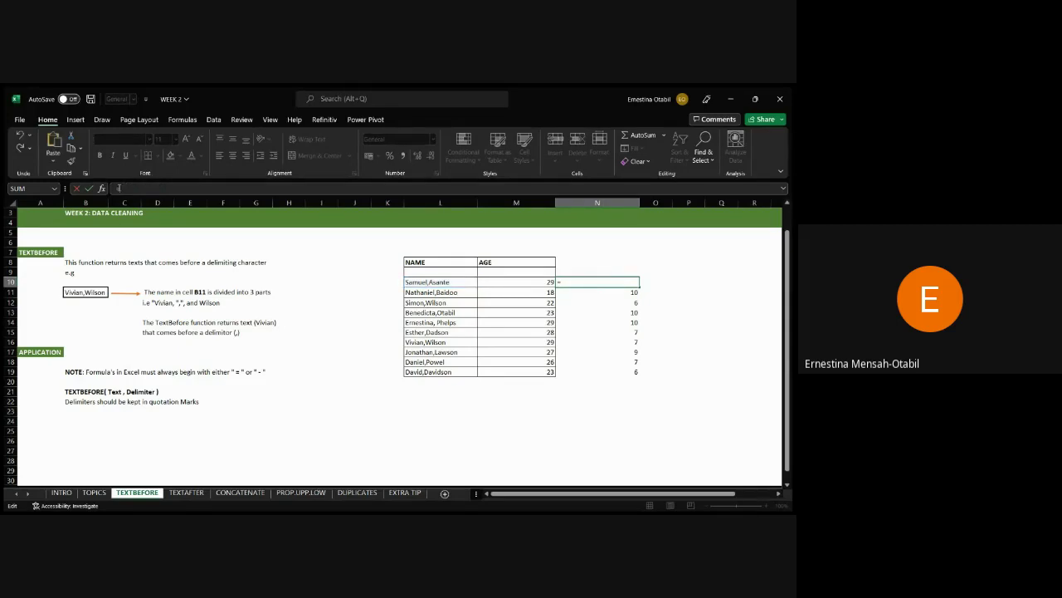
pyautogui.write('left')
pyautogui.press('Tab')
pyautogui.click(426, 283)
pyautogui.write(',')
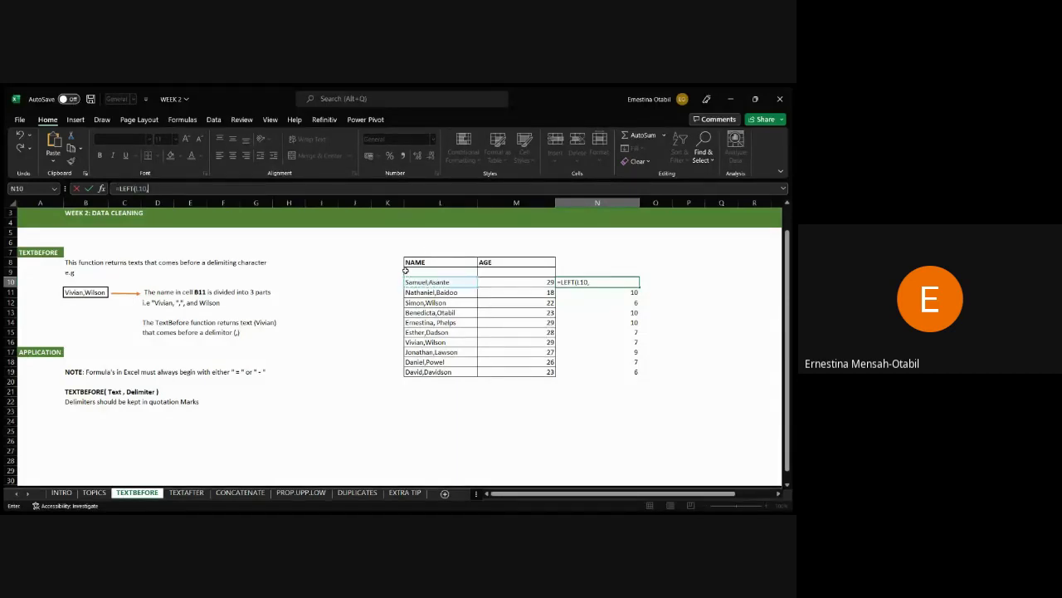
pyautogui.write('FIND(",",L10)')
pyautogui.press('Return')
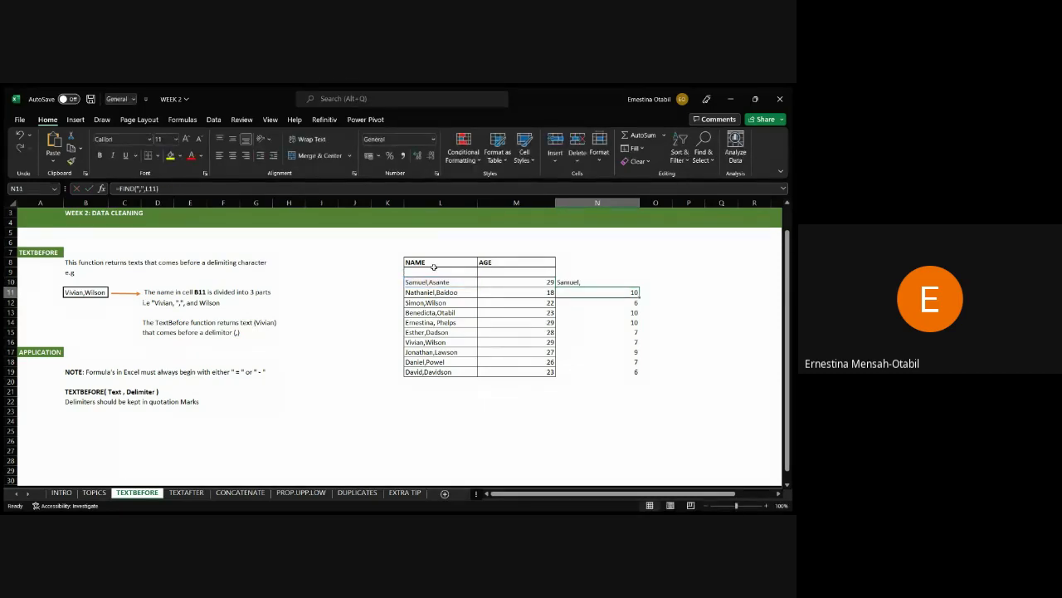
pyautogui.press('Up')
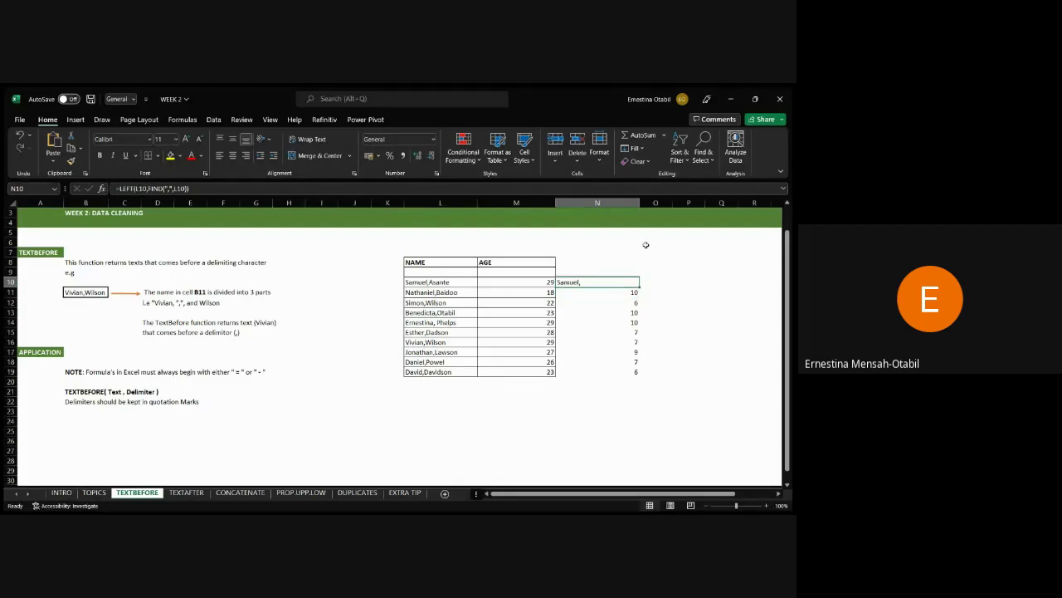
pyautogui.doubleClick(639, 287)
# Append -1 to the N10 formula to drop the comma and refill through N19.
pyautogui.click(610, 283)
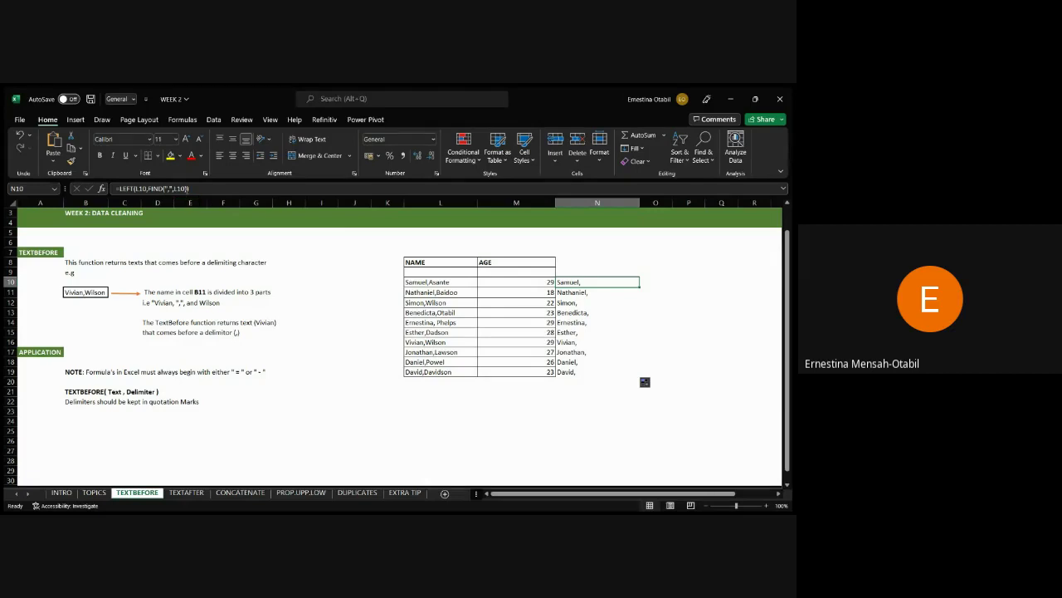
pyautogui.click(191, 188)
pyautogui.write('-1')
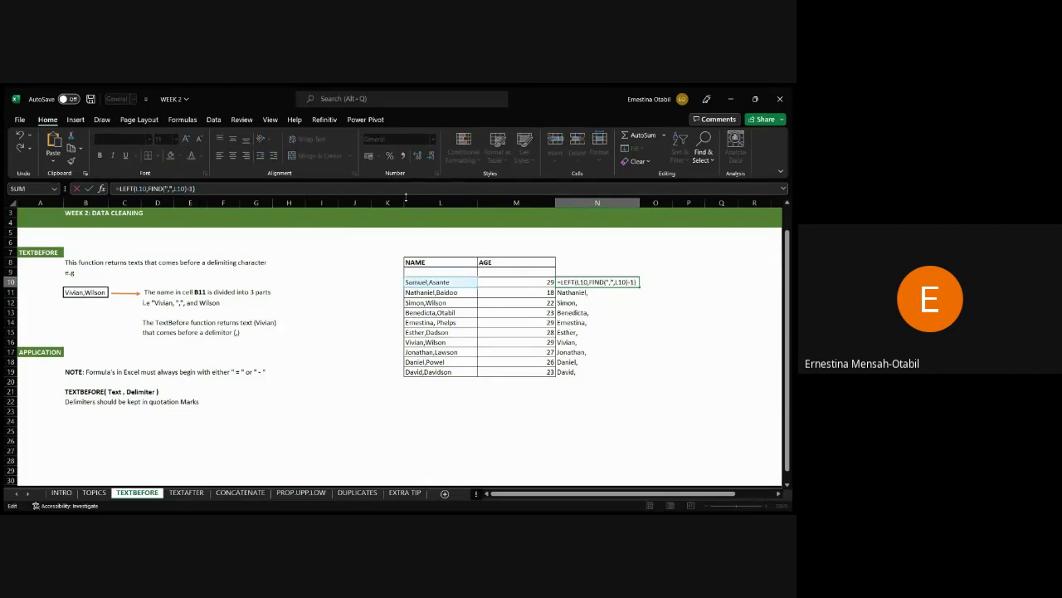
pyautogui.press('Return')
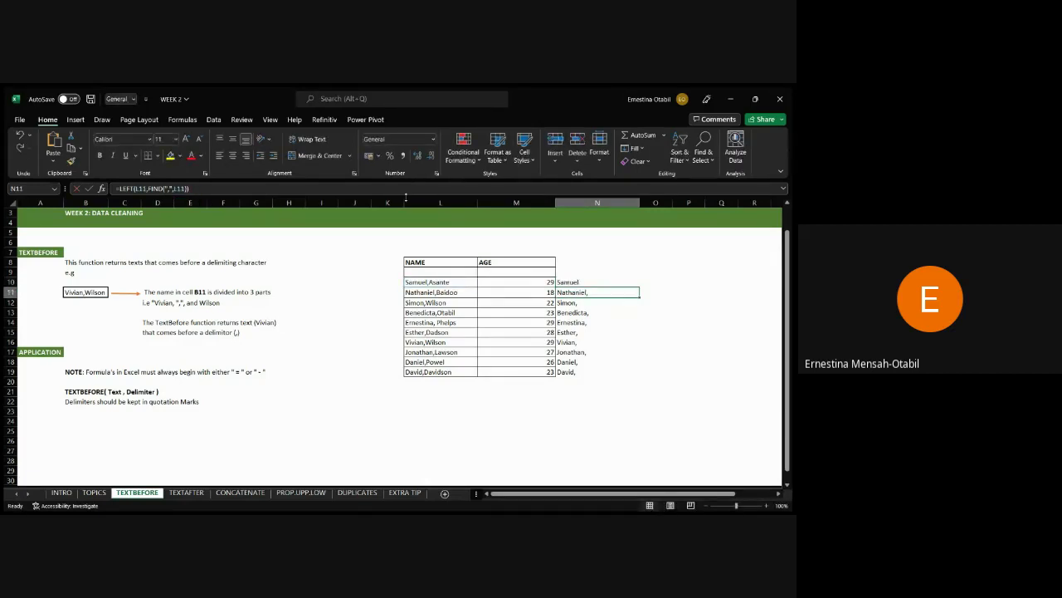
pyautogui.press('Up')
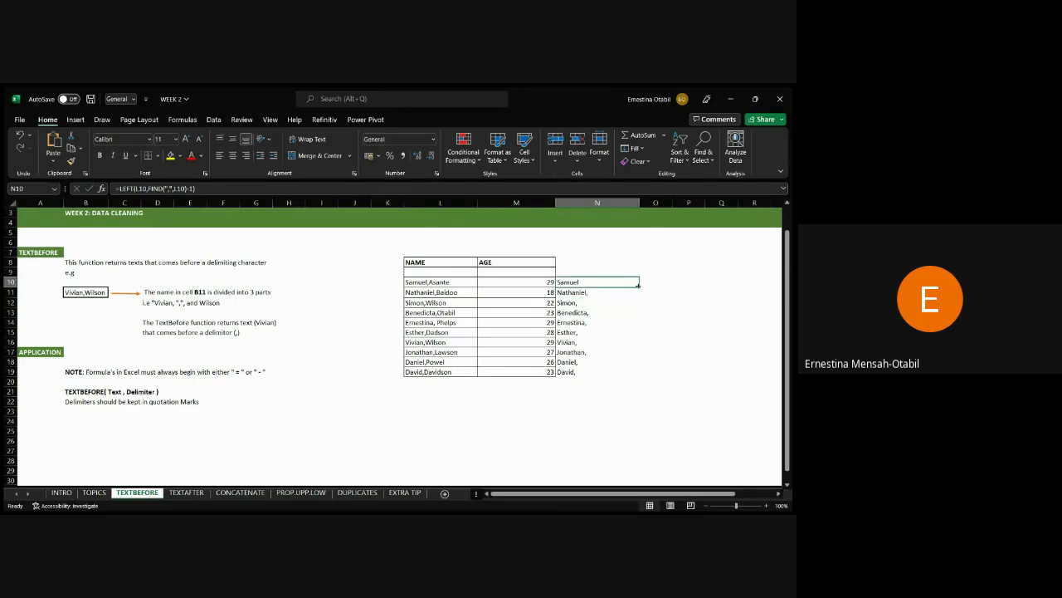
pyautogui.doubleClick(639, 286)
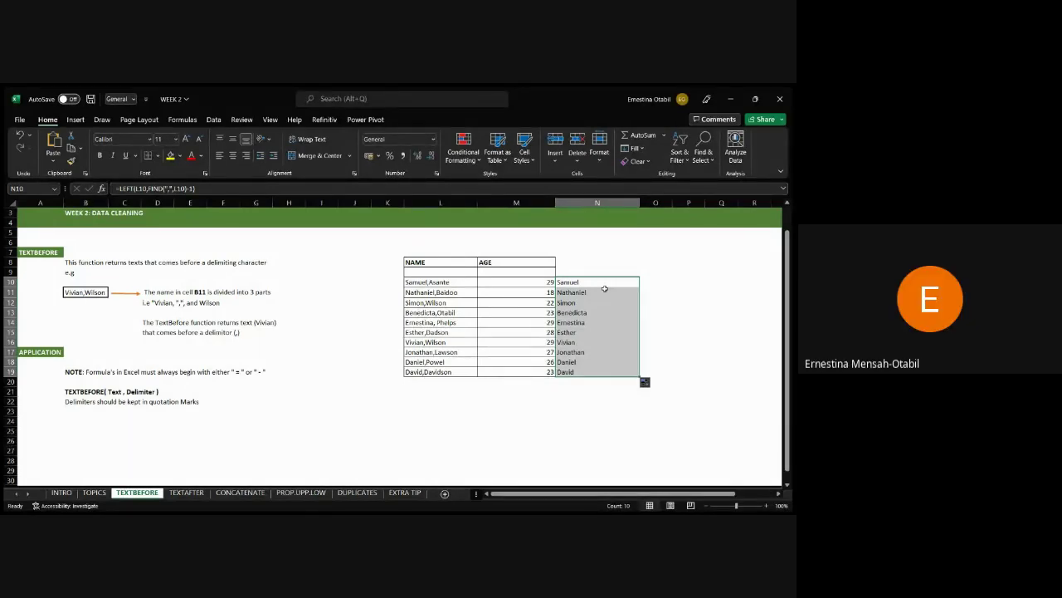
# Enter =LEFT(L10,6) in O10 to take the first six characters of the name.
pyautogui.click(661, 283)
pyautogui.write('=')
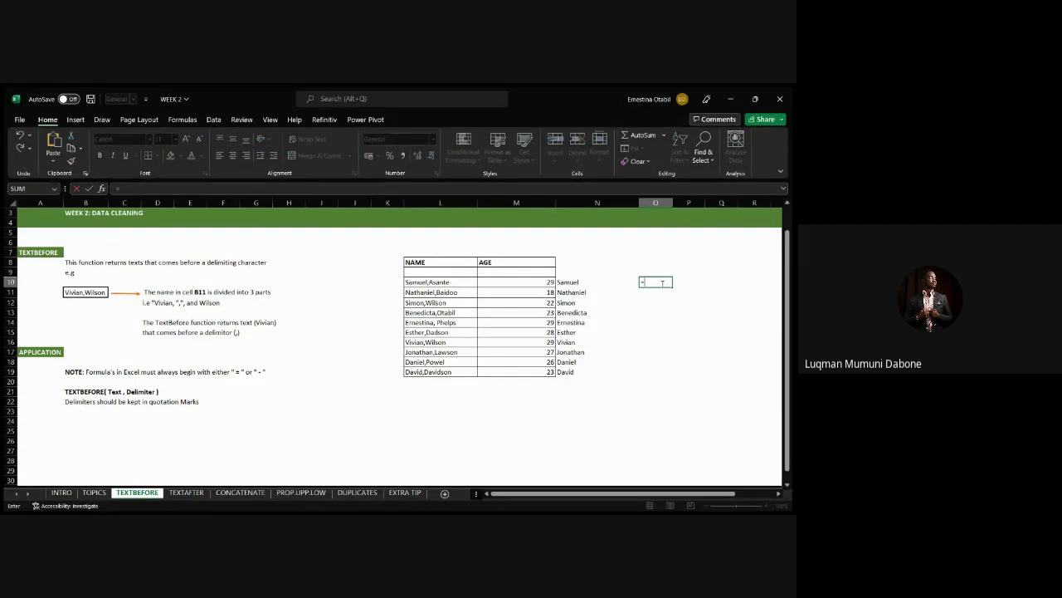
pyautogui.write('lr/edy/')
pyautogui.press('BackSpace')
pyautogui.press('BackSpace')
pyautogui.press('BackSpace')
pyautogui.press('BackSpace')
pyautogui.press('BackSpace')
pyautogui.press('BackSpace')
pyautogui.write('eft')
pyautogui.press('Tab')
pyautogui.press('Left')
pyautogui.press('Left')
pyautogui.press('Left')
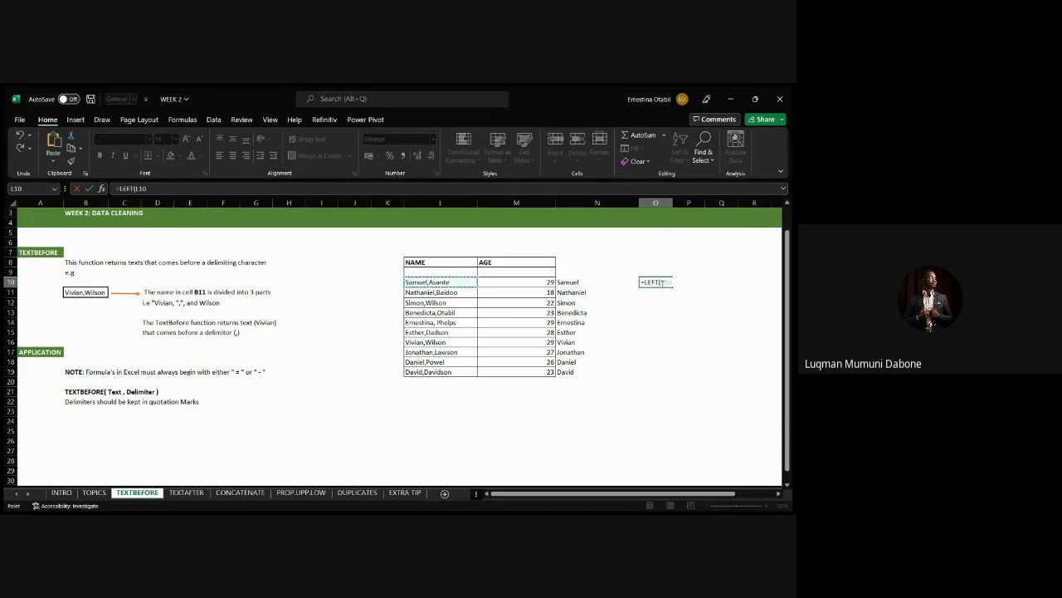
pyautogui.write(',6')
pyautogui.press('Return')
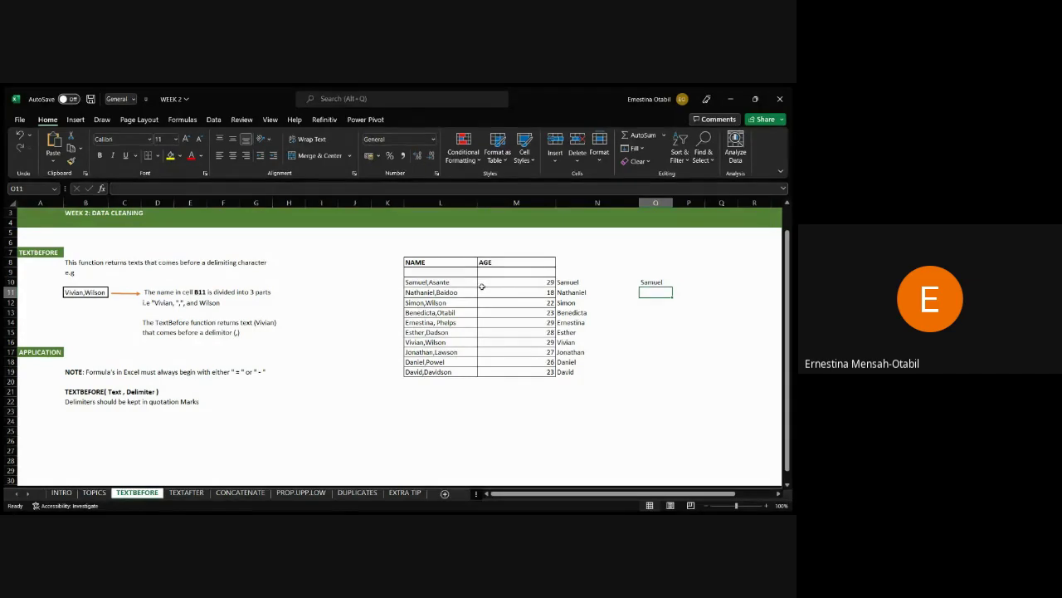
# Fill the LEFT formula down to O19 and check truncated results like Simon,.
pyautogui.click(645, 281)
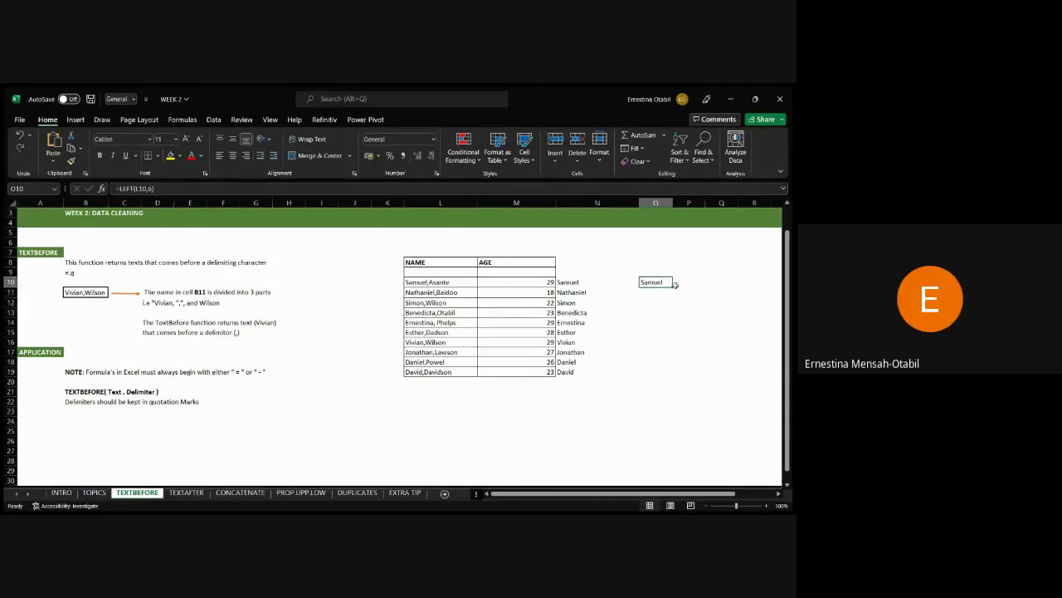
pyautogui.moveTo(674, 286); pyautogui.dragTo(666, 381)
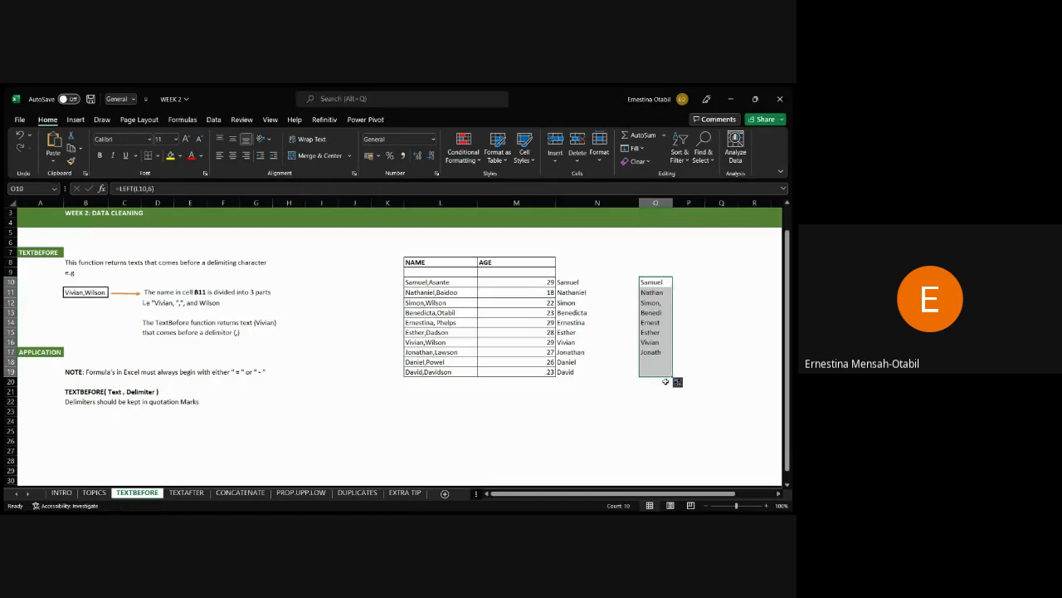
pyautogui.click(662, 293)
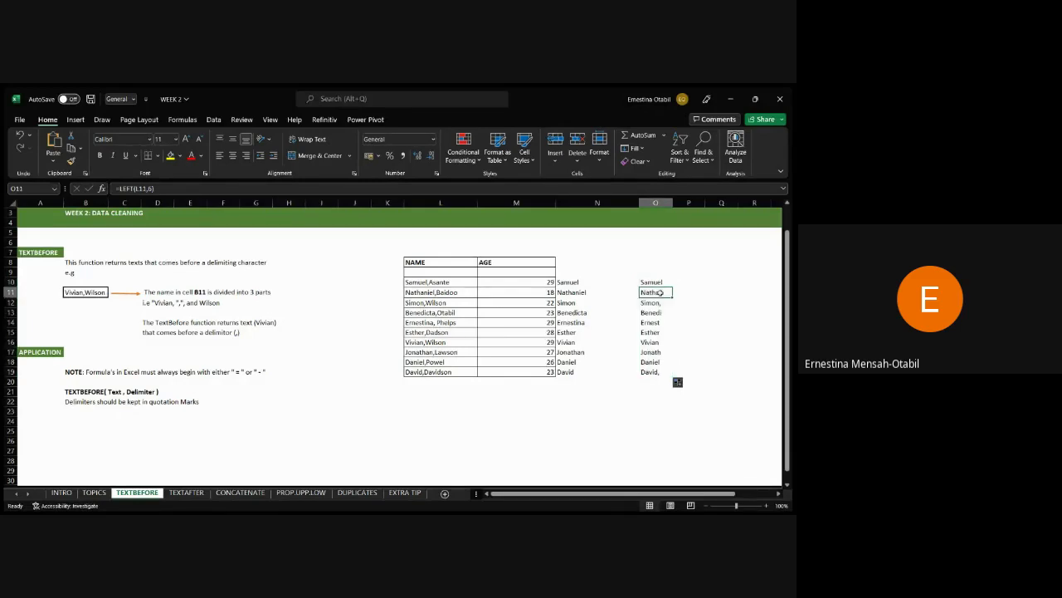
pyautogui.click(661, 304)
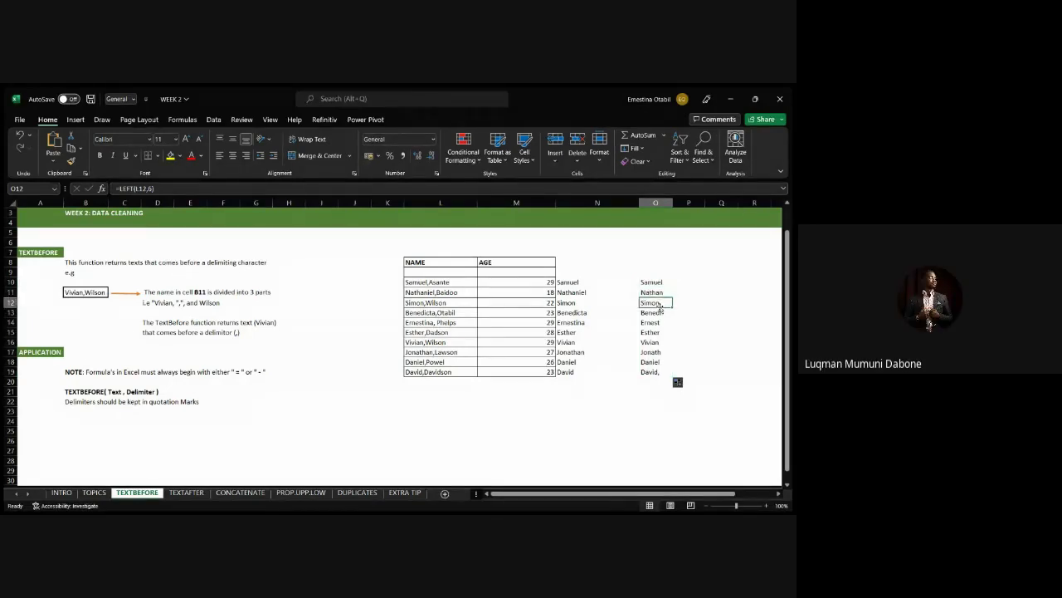
pyautogui.moveTo(655, 313); pyautogui.dragTo(656, 303)
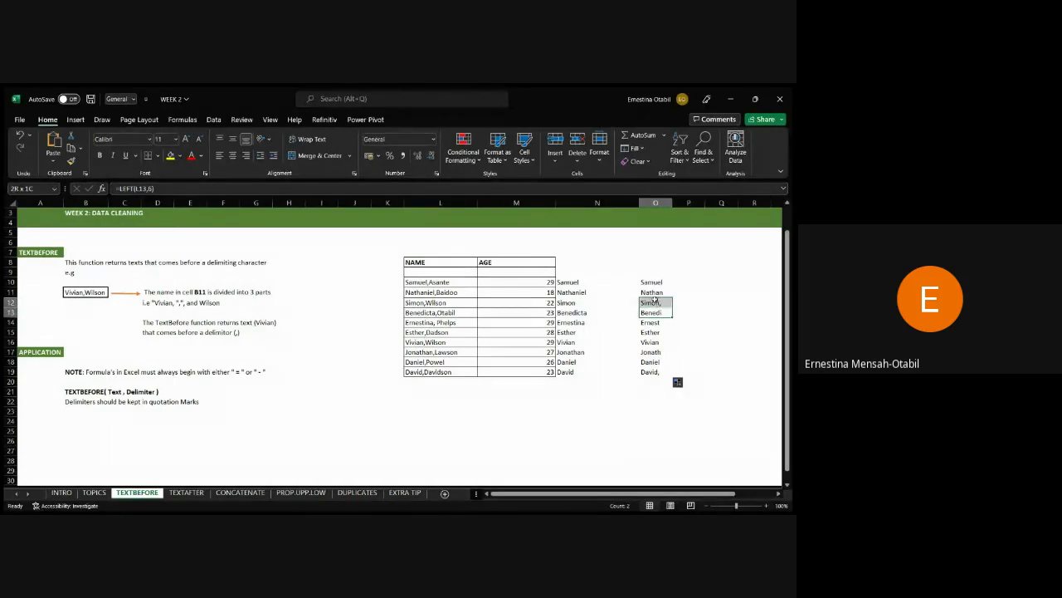
pyautogui.click(652, 281)
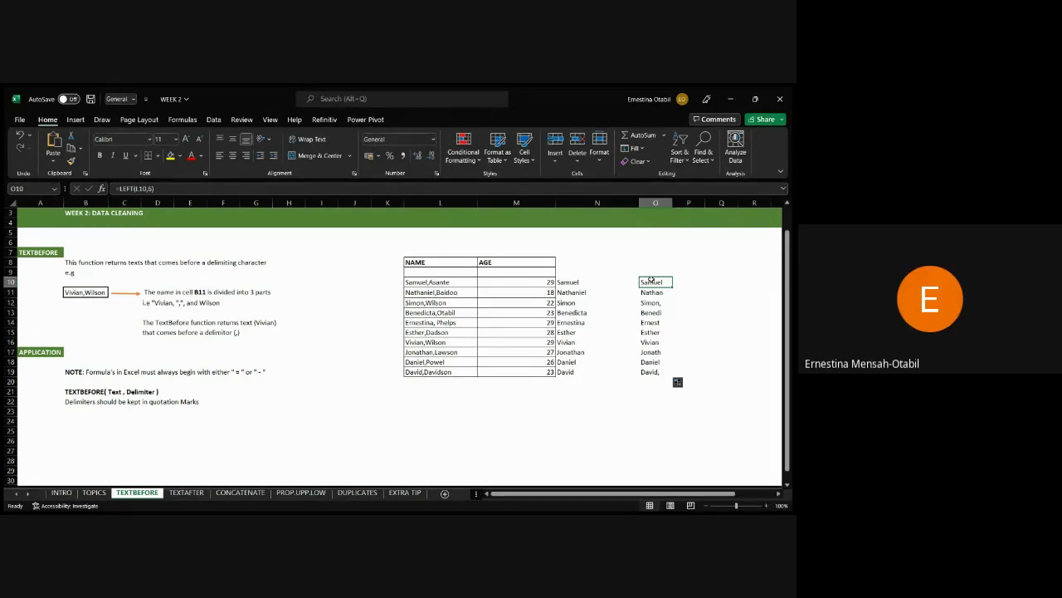
# Change N10's FIND delimiter from a comma to a space, which returns #VALUE!
pyautogui.click(446, 284)
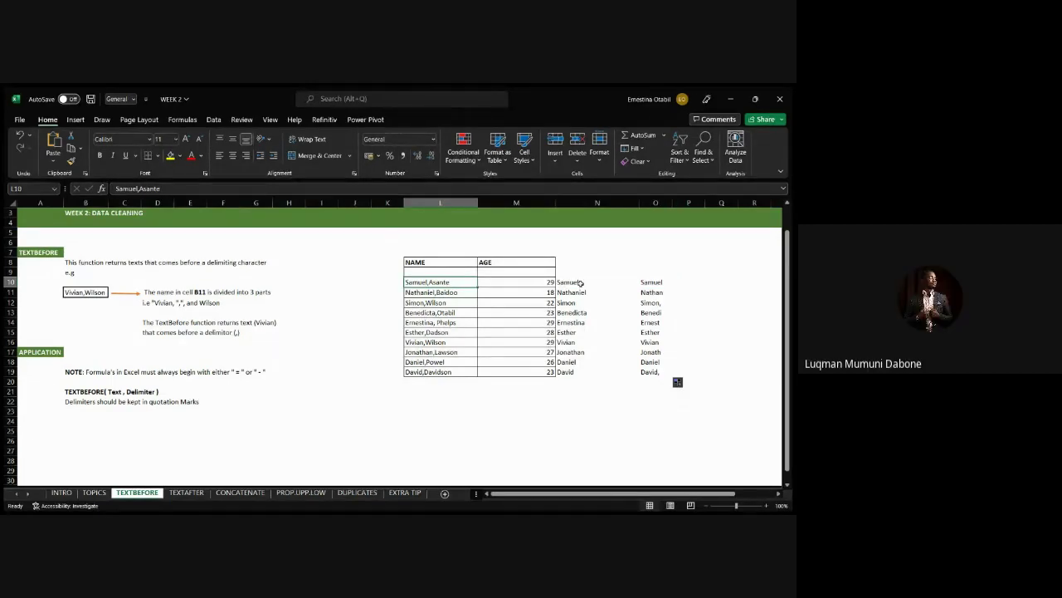
pyautogui.click(583, 284)
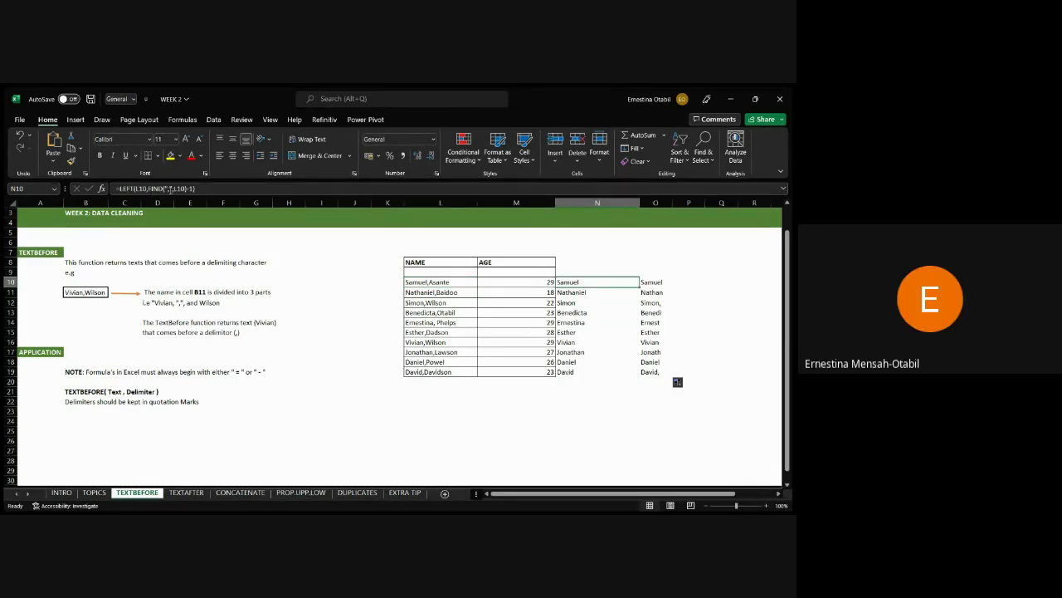
pyautogui.click(170, 189)
pyautogui.press('BackSpace')
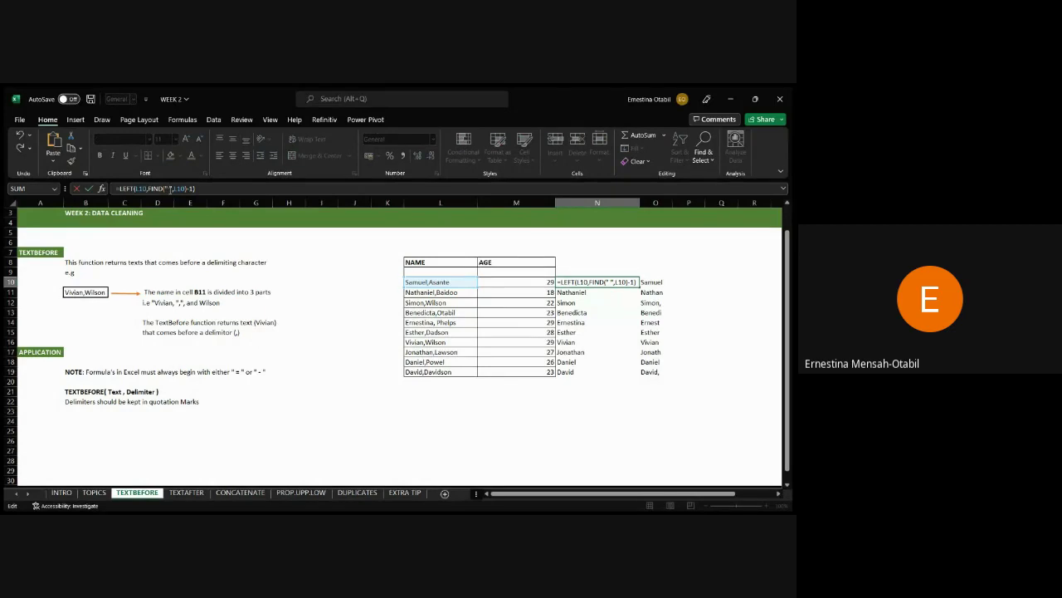
pyautogui.press('Return')
pyautogui.press('Up')
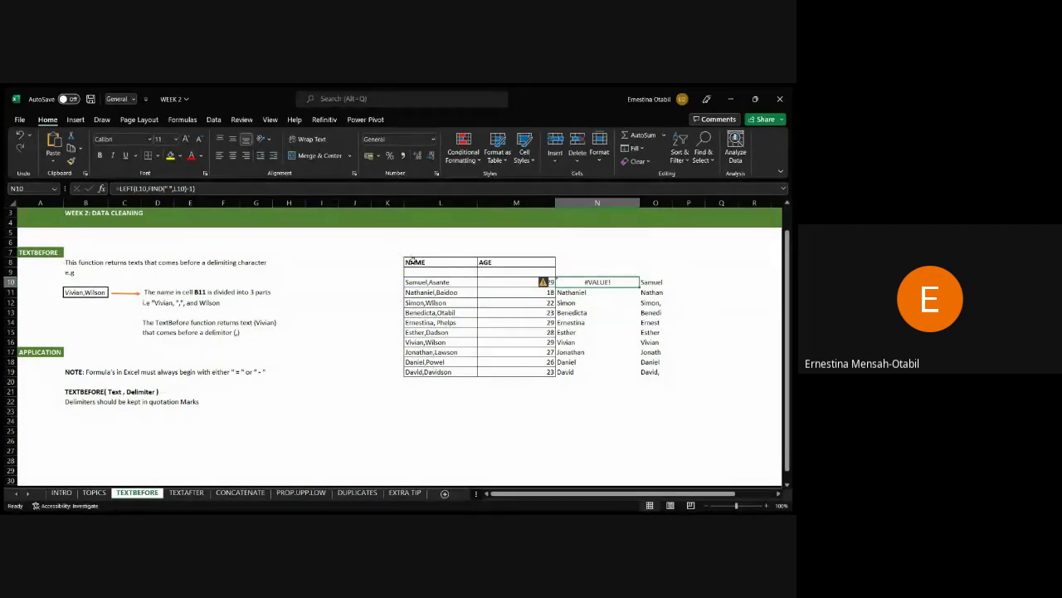
pyautogui.click(414, 282)
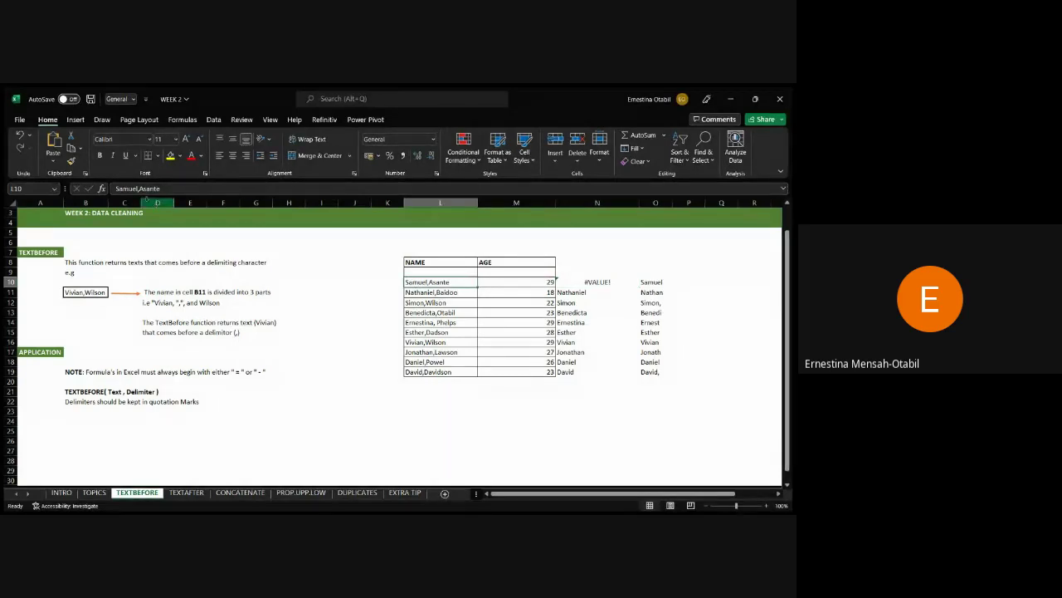
pyautogui.click(139, 188)
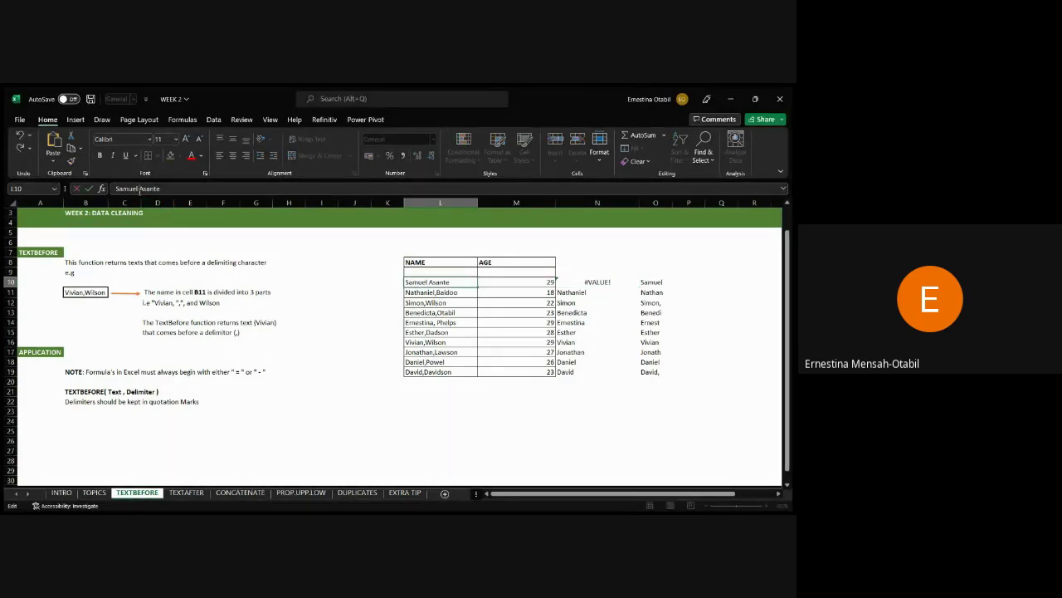
pyautogui.press('Return')
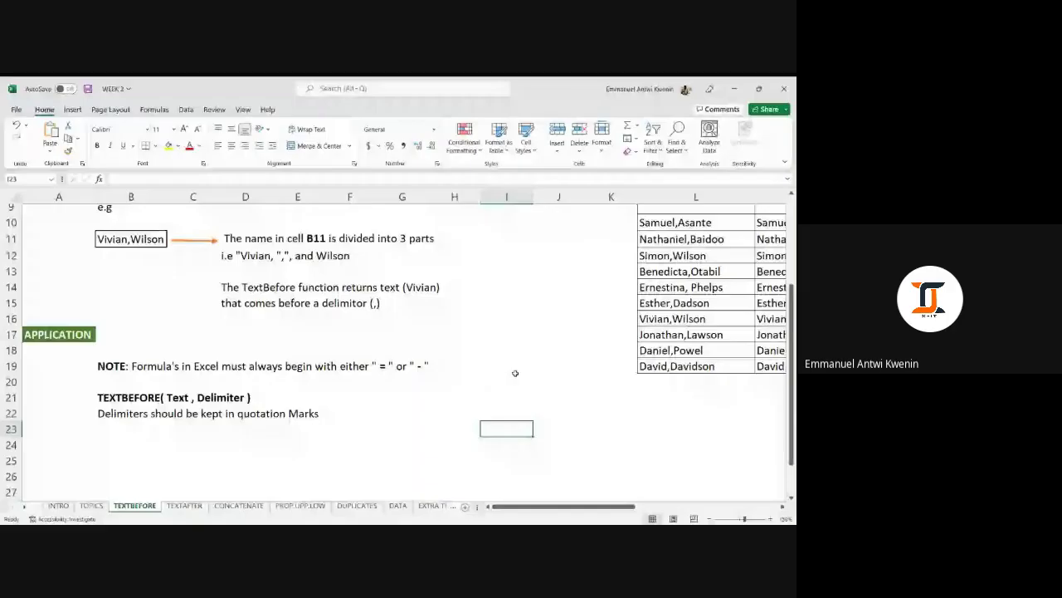
# Browse the TEXTBEFORE sheet's syntax notes and name table, then move to the TEXTAFTER sheet.
pyautogui.scroll(3, 569, 341)
pyautogui.scroll(-2, 570, 344)
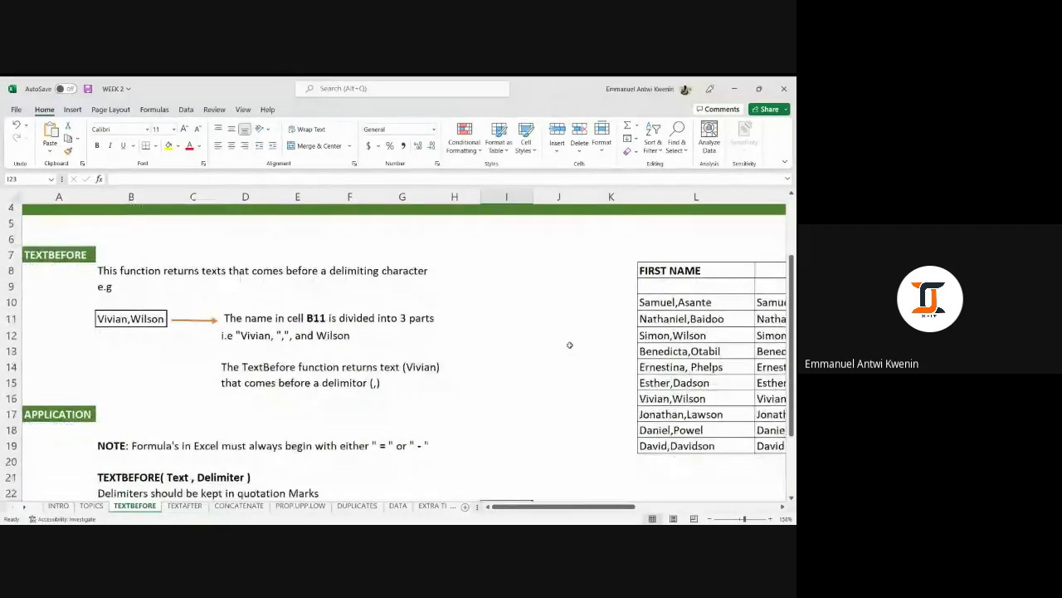
pyautogui.scroll(1, 570, 344)
pyautogui.scroll(1, 569, 345)
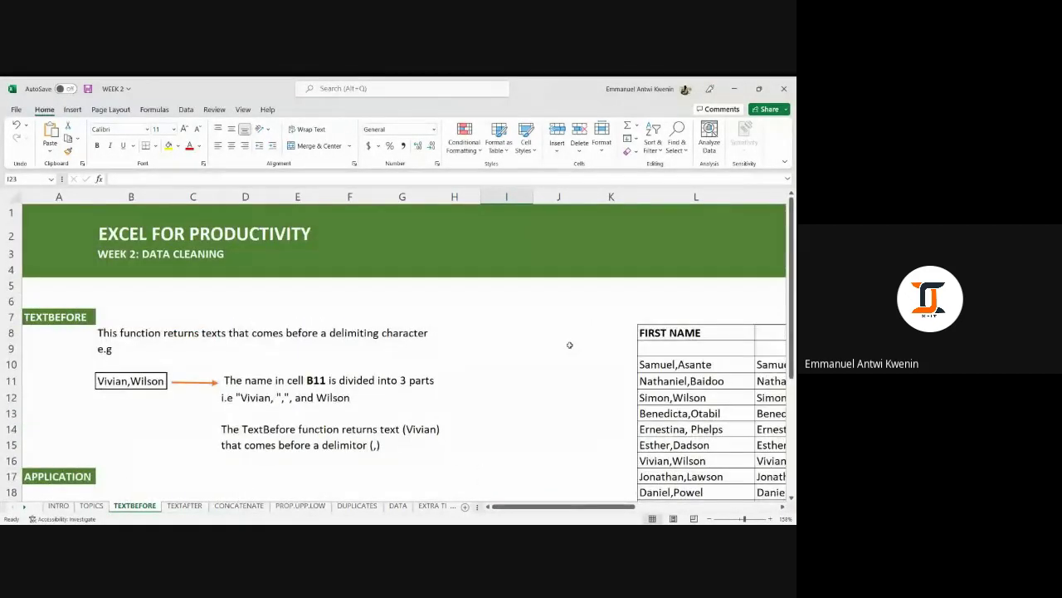
pyautogui.scroll(-3, 570, 344)
pyautogui.scroll(1, 568, 343)
pyautogui.scroll(-2, 556, 352)
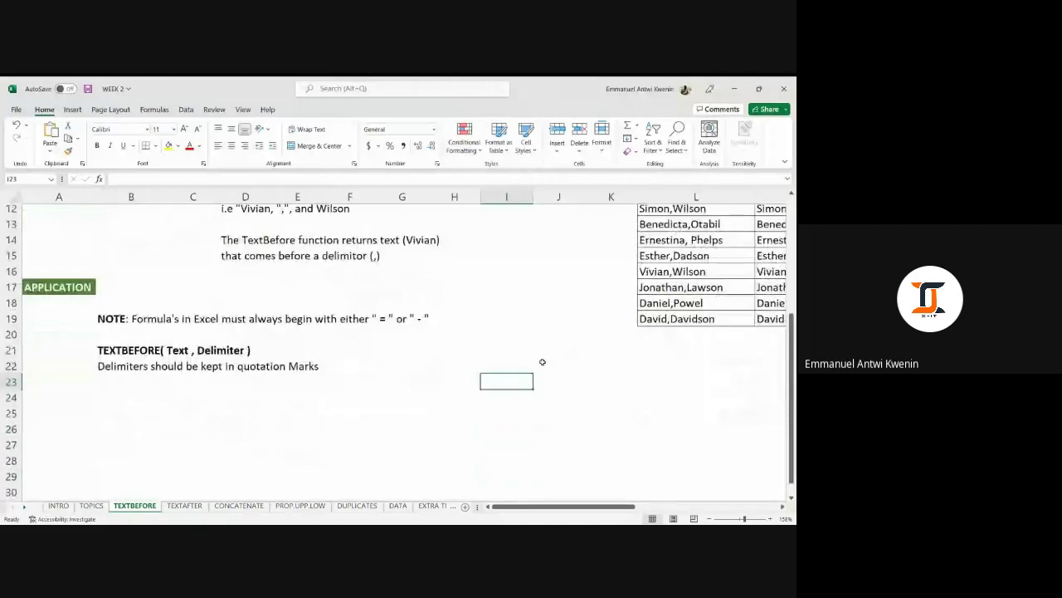
pyautogui.click(390, 367)
pyautogui.scroll(1, 398, 370)
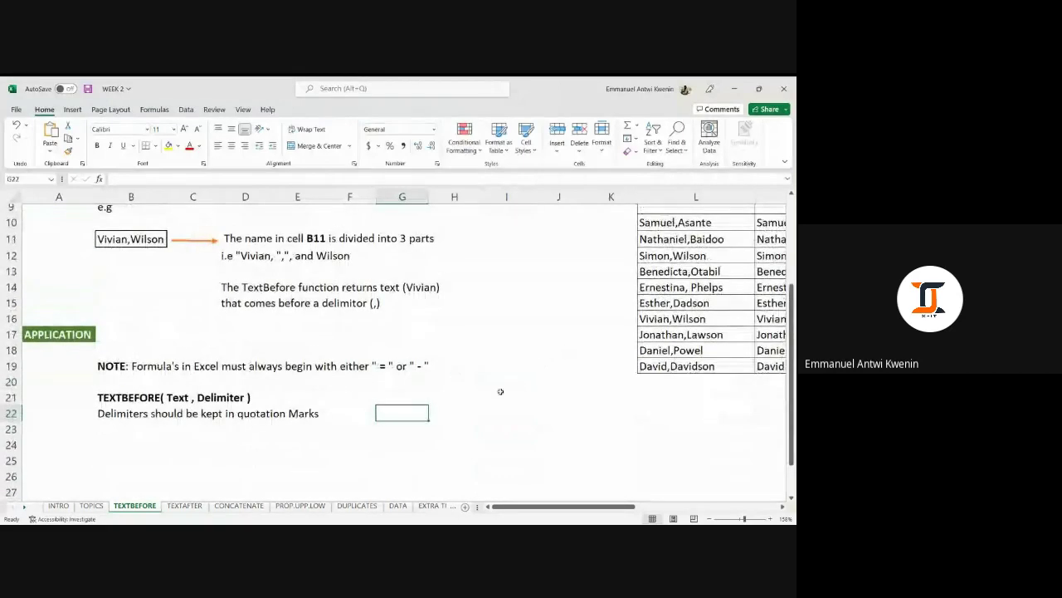
pyautogui.moveTo(614, 417); pyautogui.dragTo(647, 426)
pyautogui.scroll(1, 399, 375)
pyautogui.scroll(2, 399, 377)
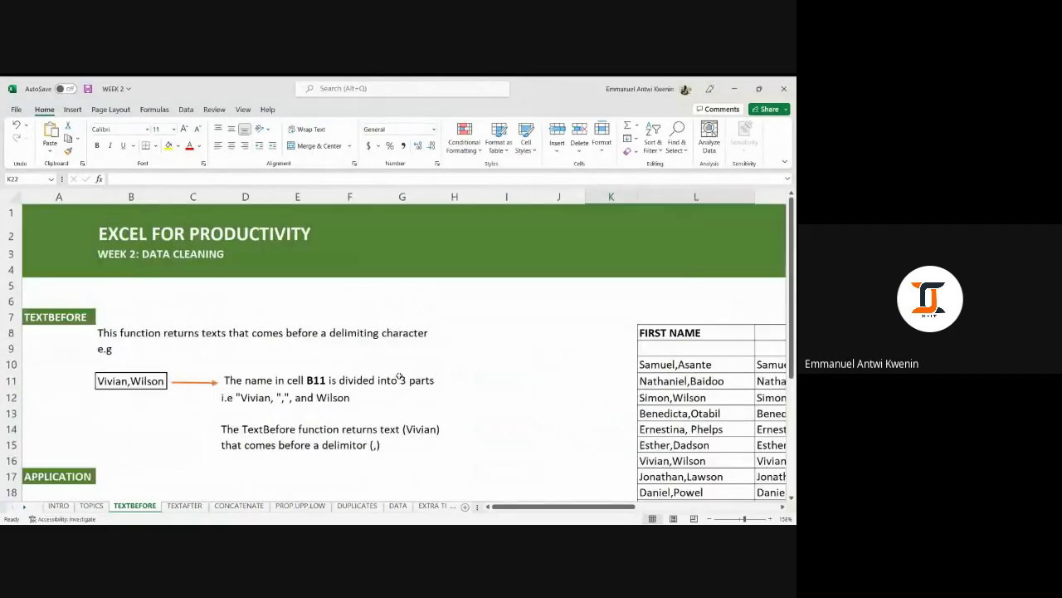
pyautogui.scroll(-1, 400, 375)
pyautogui.scroll(-2, 478, 357)
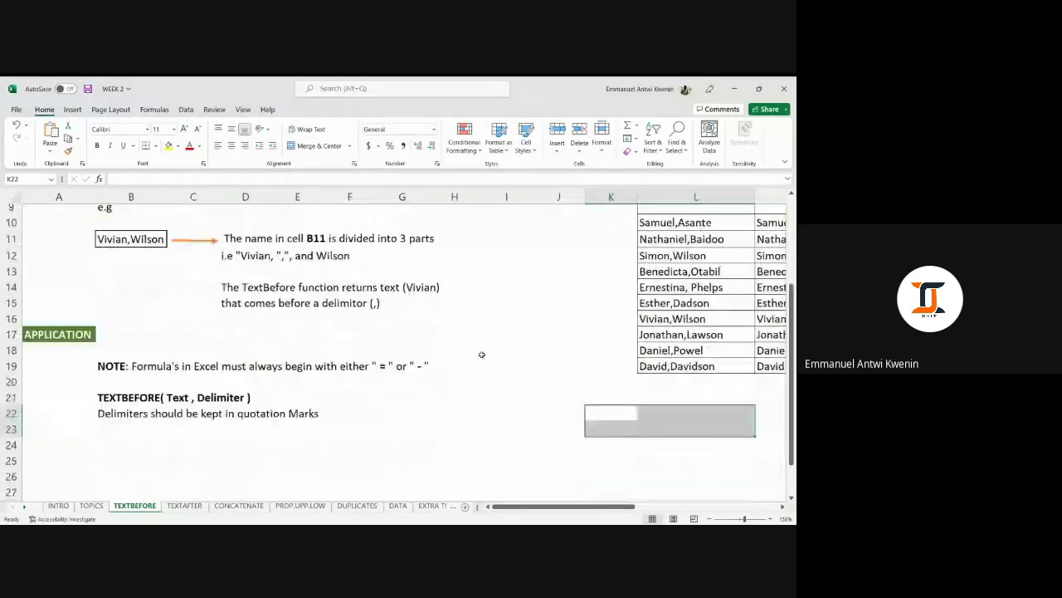
pyautogui.scroll(1, 482, 354)
pyautogui.click(567, 345)
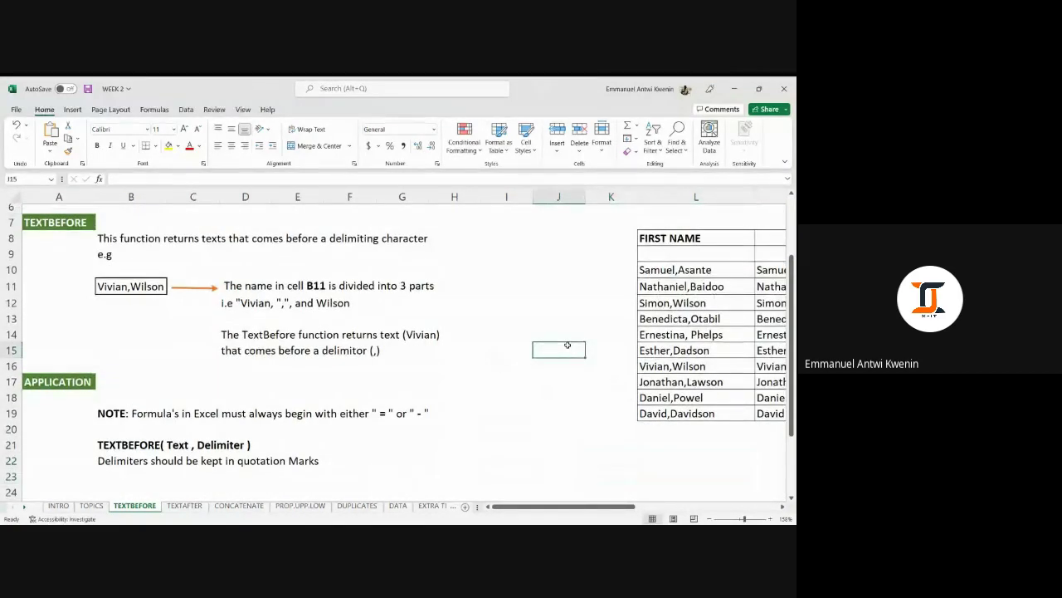
pyautogui.scroll(2, 568, 345)
pyautogui.scroll(-2, 566, 344)
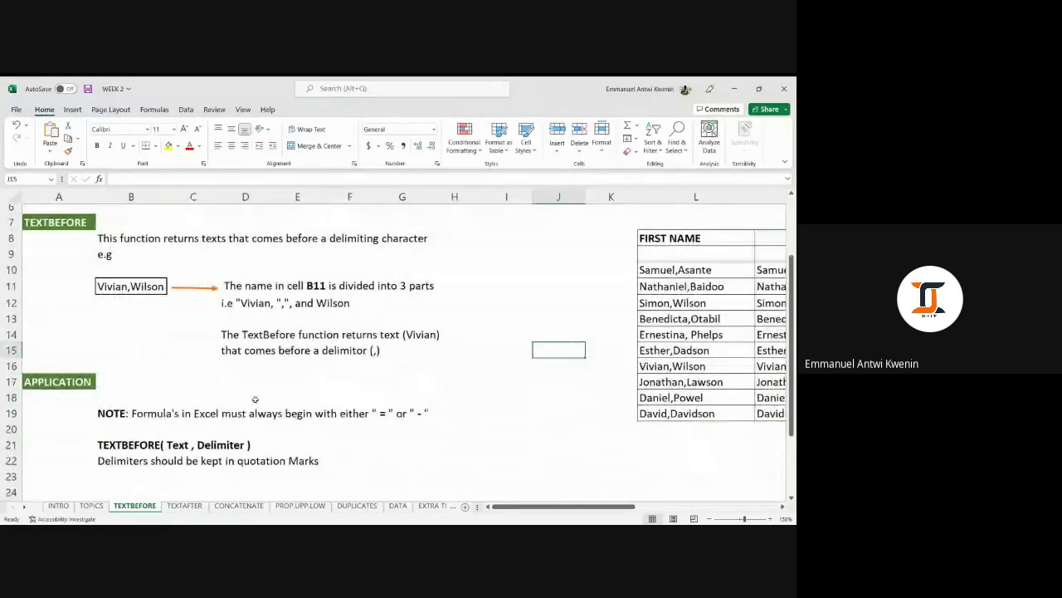
pyautogui.click(545, 393)
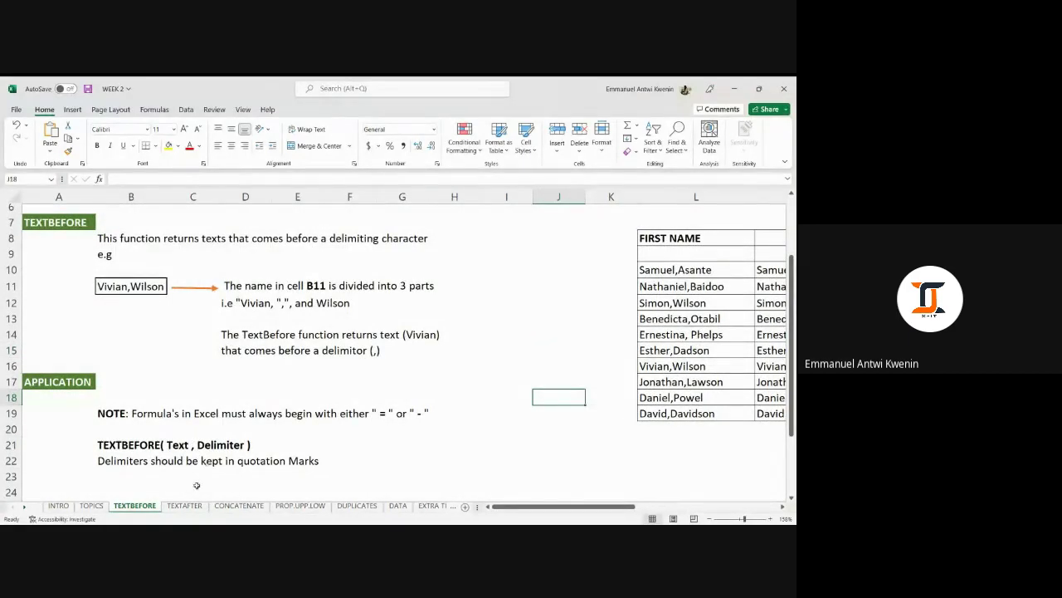
pyautogui.click(186, 504)
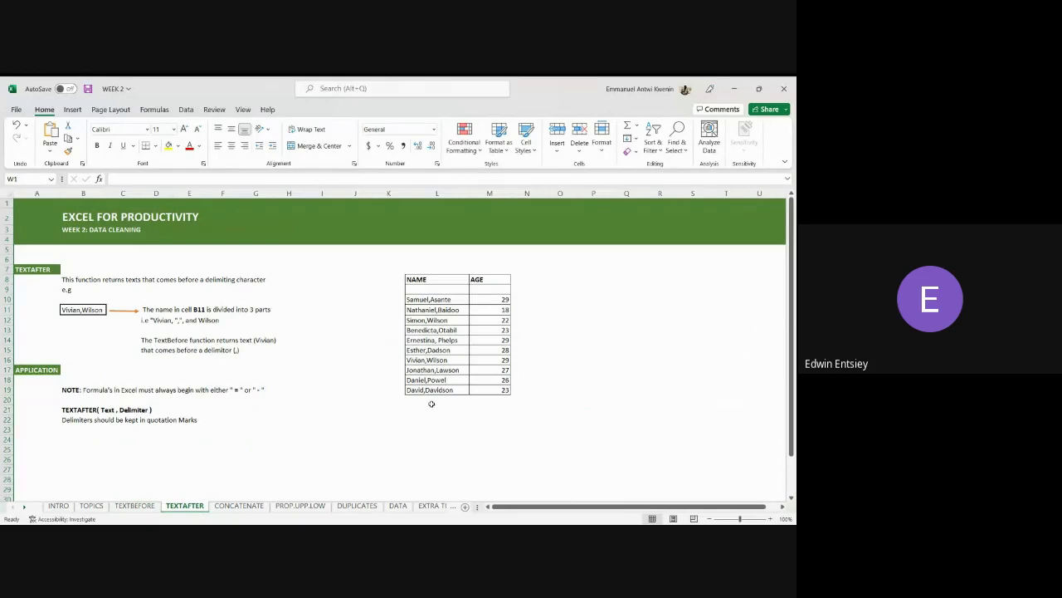
# Insert a blank column M between NAME and AGE and select its cell M10.
pyautogui.rightClick(490, 193)
pyautogui.click(515, 297)
pyautogui.click(365, 339)
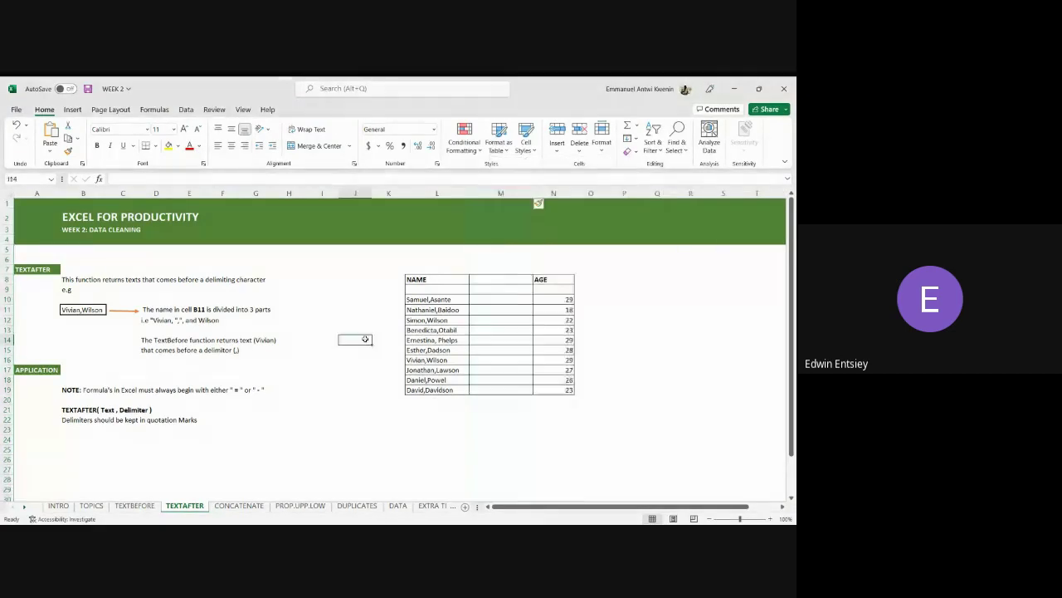
pyautogui.click(394, 417)
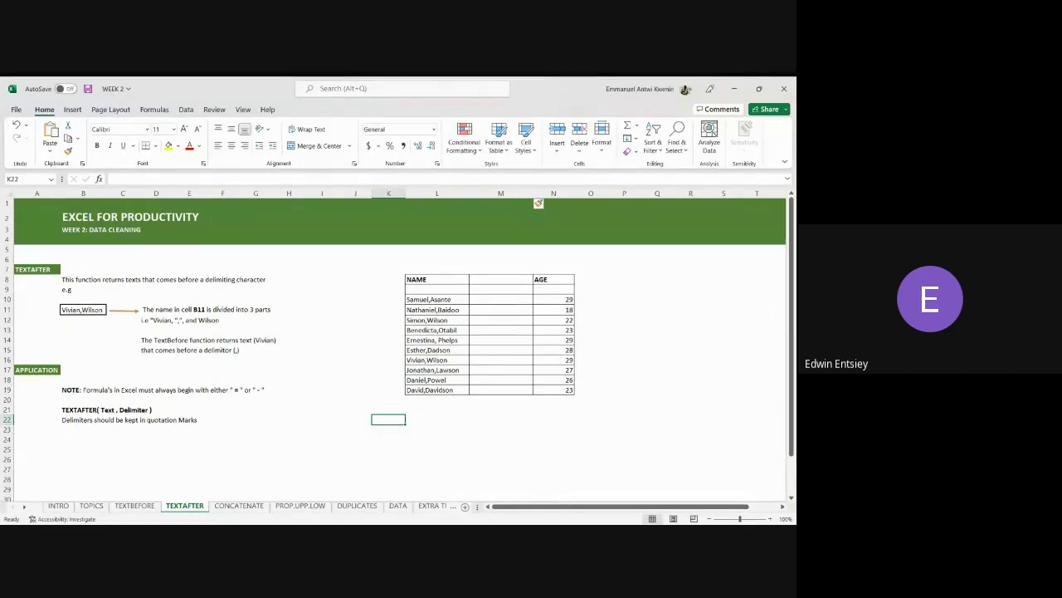
pyautogui.click(512, 304)
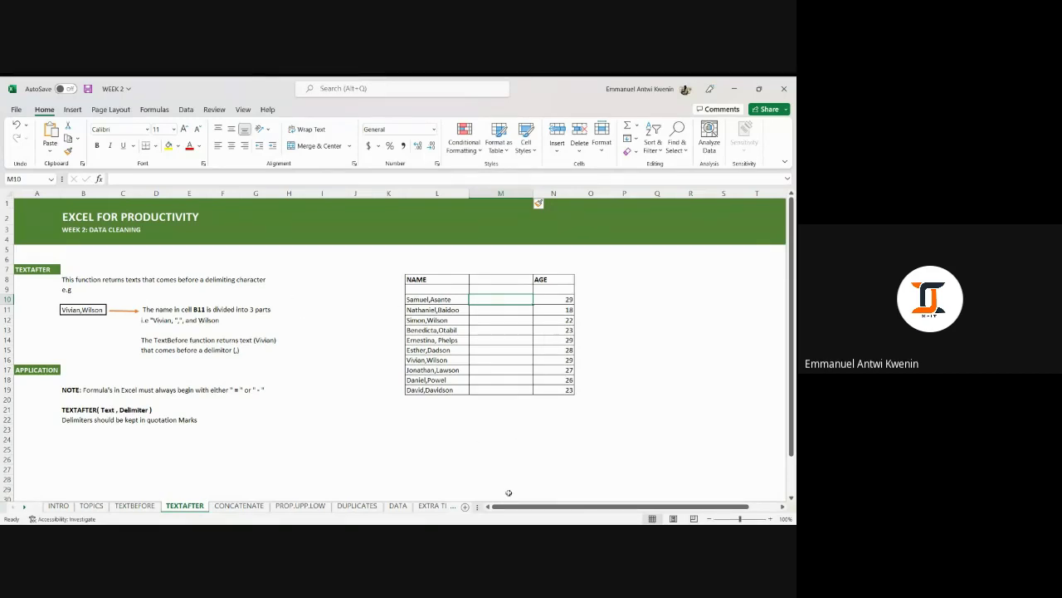
pyautogui.click(509, 520)
pyautogui.click(496, 298)
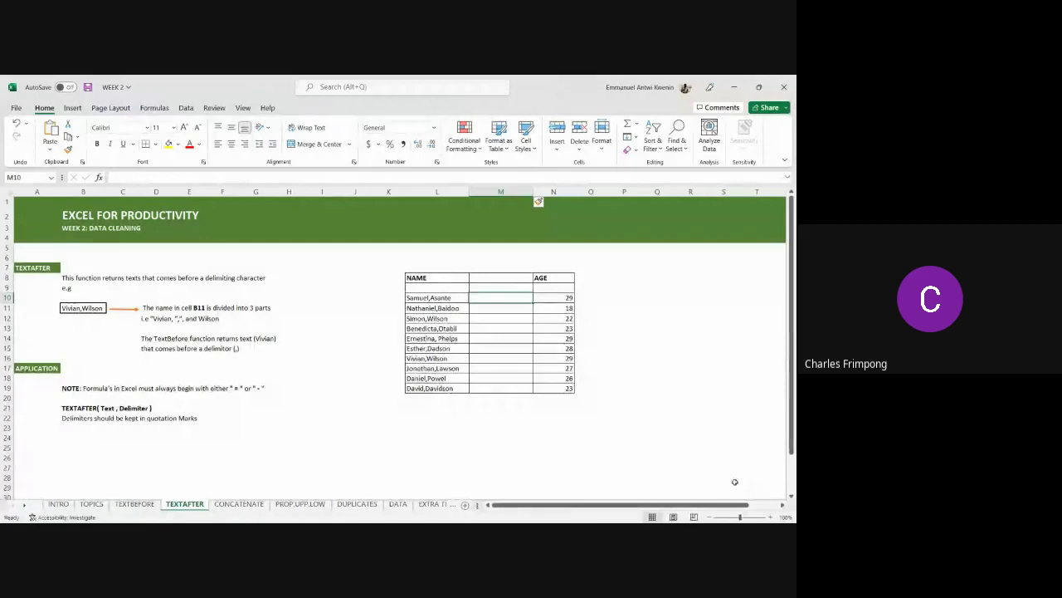
# Glance back over the TEXTBEFORE sheet, then return to the TEXTAFTER sheet.
pyautogui.click(135, 504)
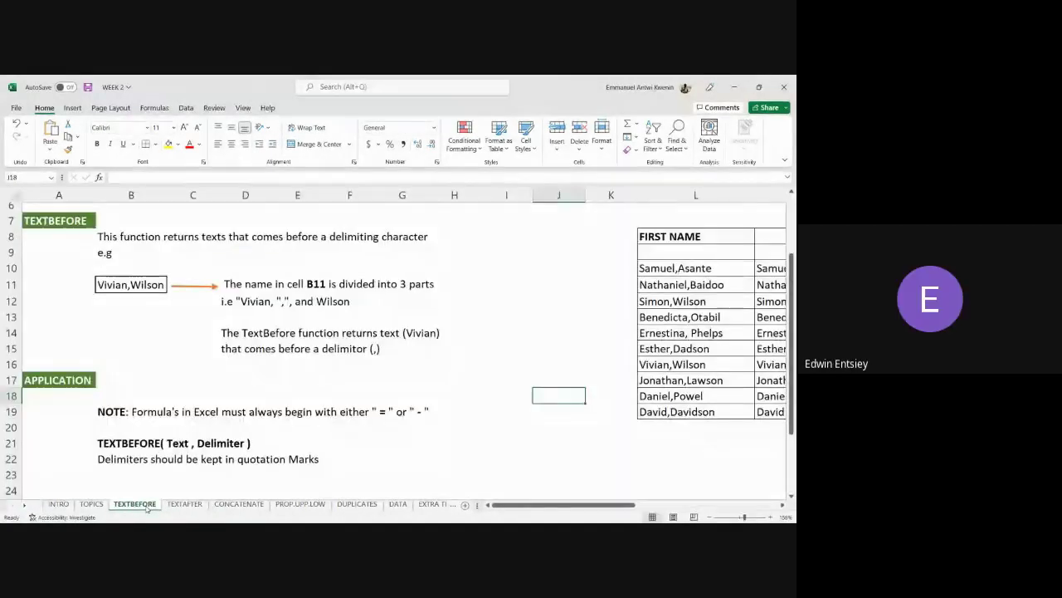
pyautogui.scroll(-2, 498, 341)
pyautogui.click(537, 393)
pyautogui.scroll(4, 522, 378)
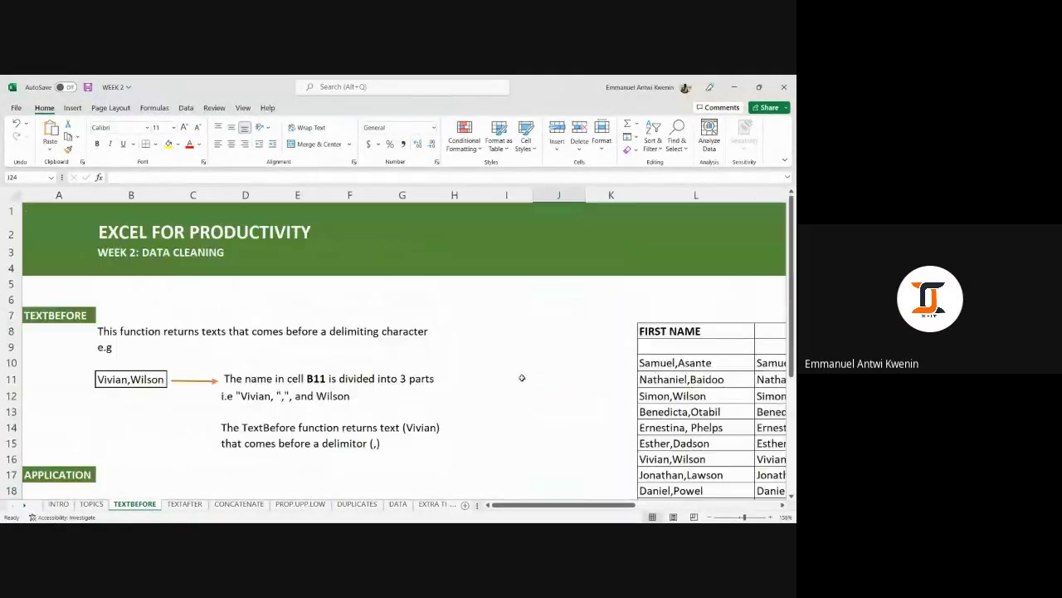
pyautogui.scroll(-1, 521, 377)
pyautogui.scroll(-2, 522, 378)
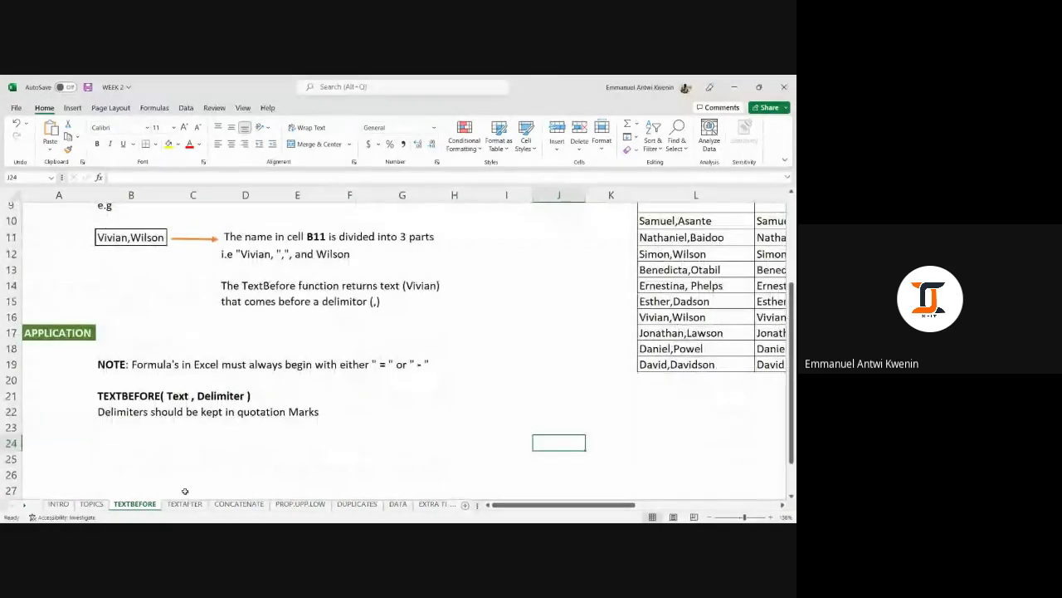
pyautogui.click(185, 504)
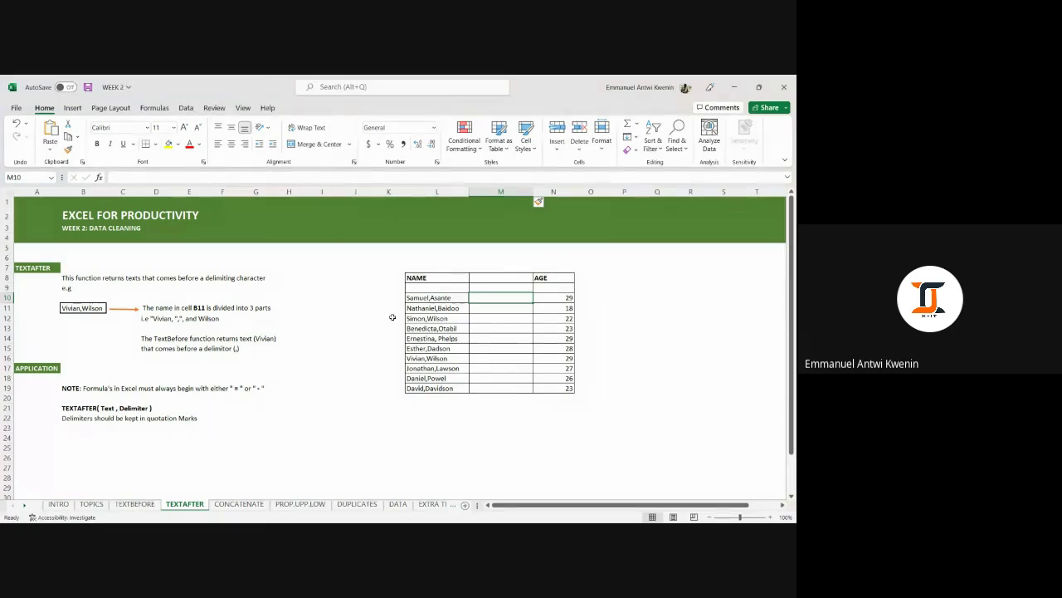
pyautogui.click(584, 268)
pyautogui.click(512, 296)
pyautogui.click(506, 304)
pyautogui.click(507, 310)
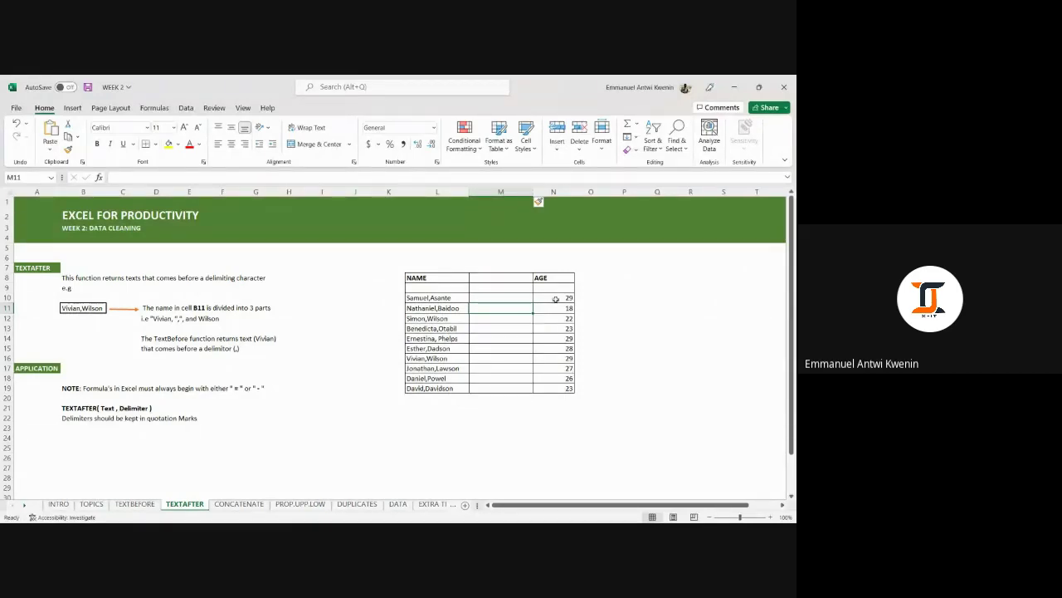
pyautogui.click(526, 297)
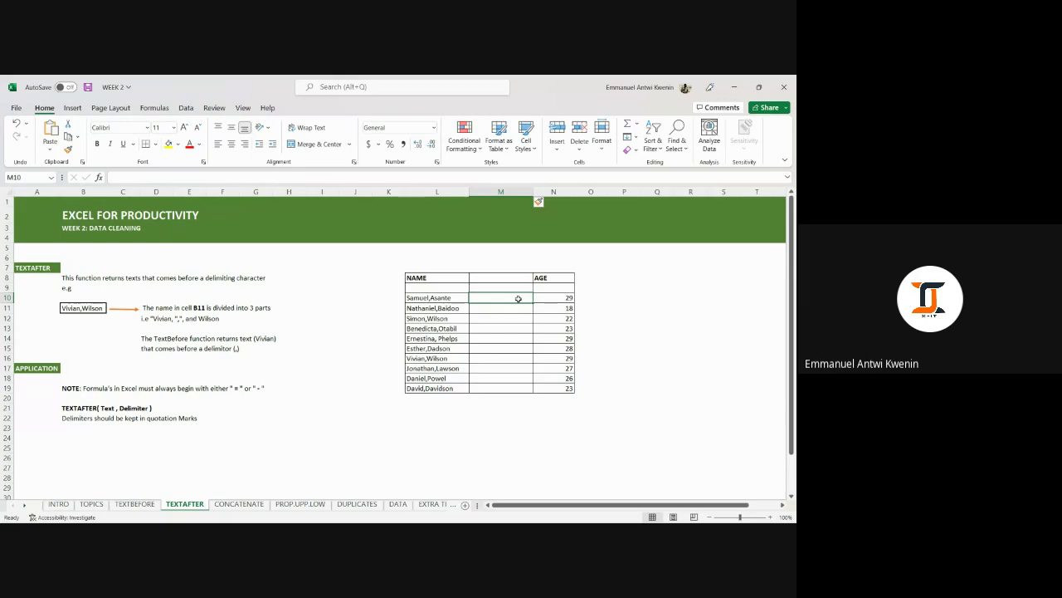
pyautogui.click(513, 307)
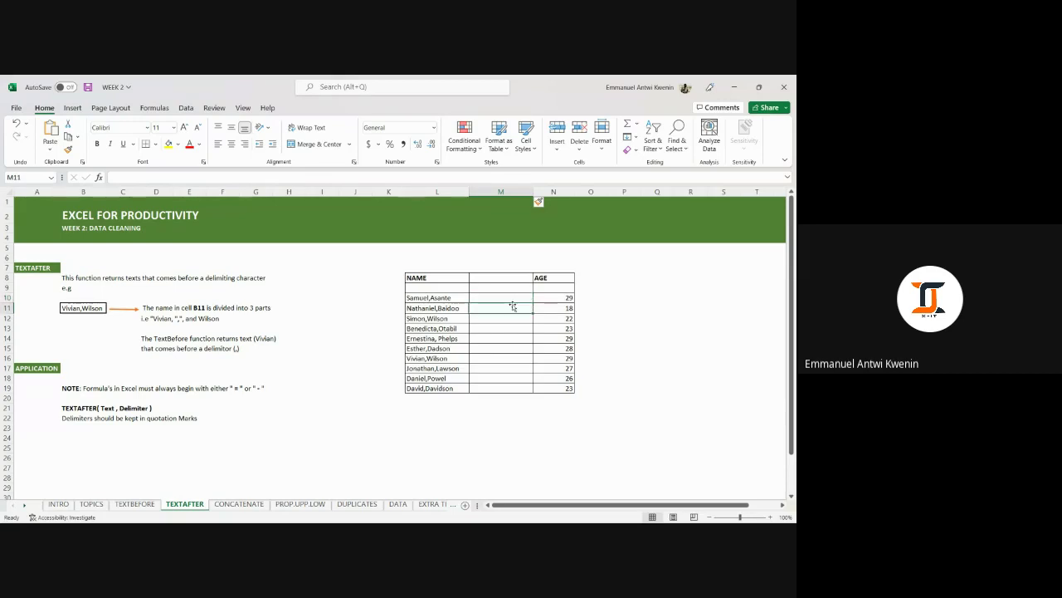
pyautogui.click(508, 297)
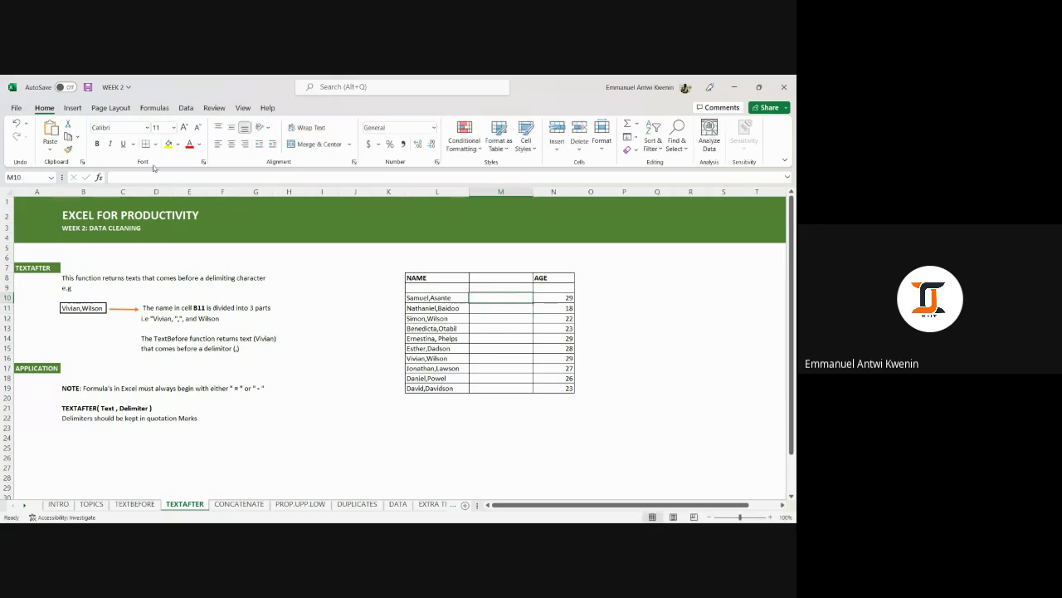
pyautogui.scroll(-1, 249, 207)
pyautogui.scroll(1, 341, 263)
# Enter =TEXTAFTER(L10,",") in M10 to extract the text after the comma.
pyautogui.write('=TEXT')
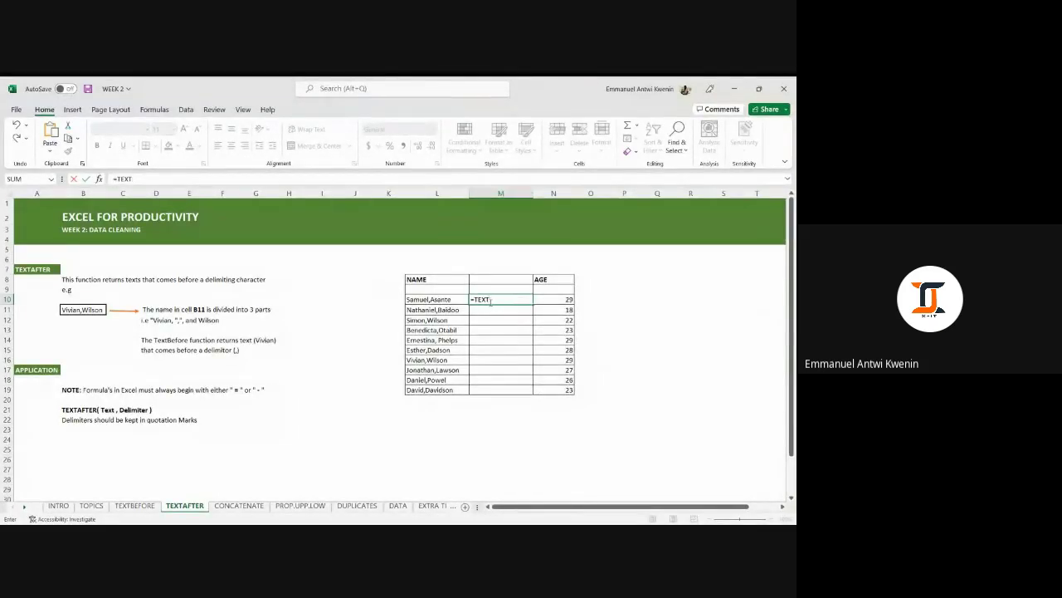
pyautogui.write('AFTER(')
pyautogui.click(435, 300)
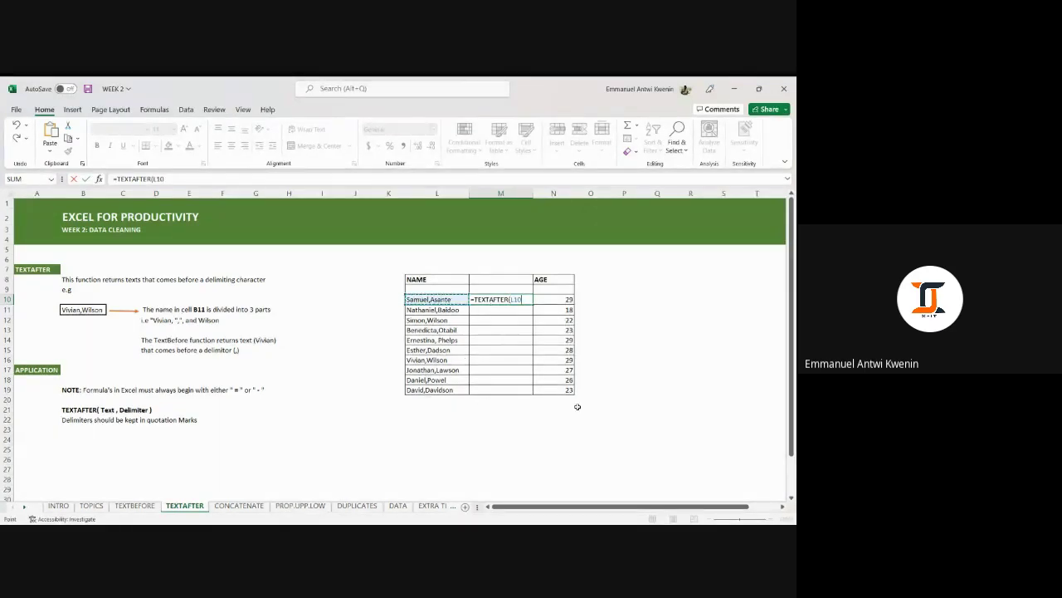
pyautogui.write(',",')
pyautogui.press('Return')
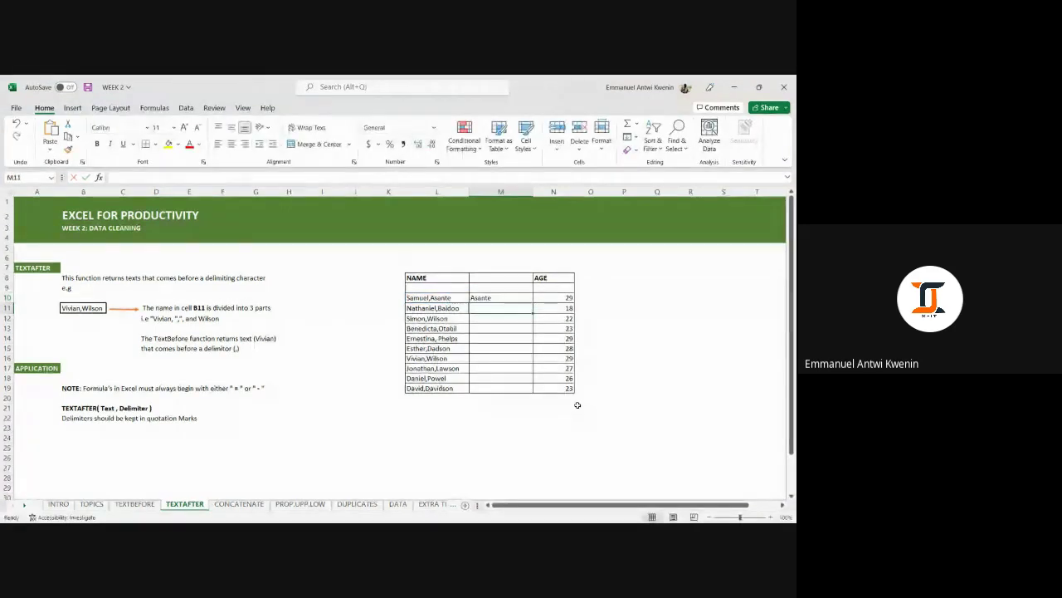
# Fill the TEXTAFTER formula down to M19, then go to the CONCATENATE sheet.
pyautogui.click(519, 297)
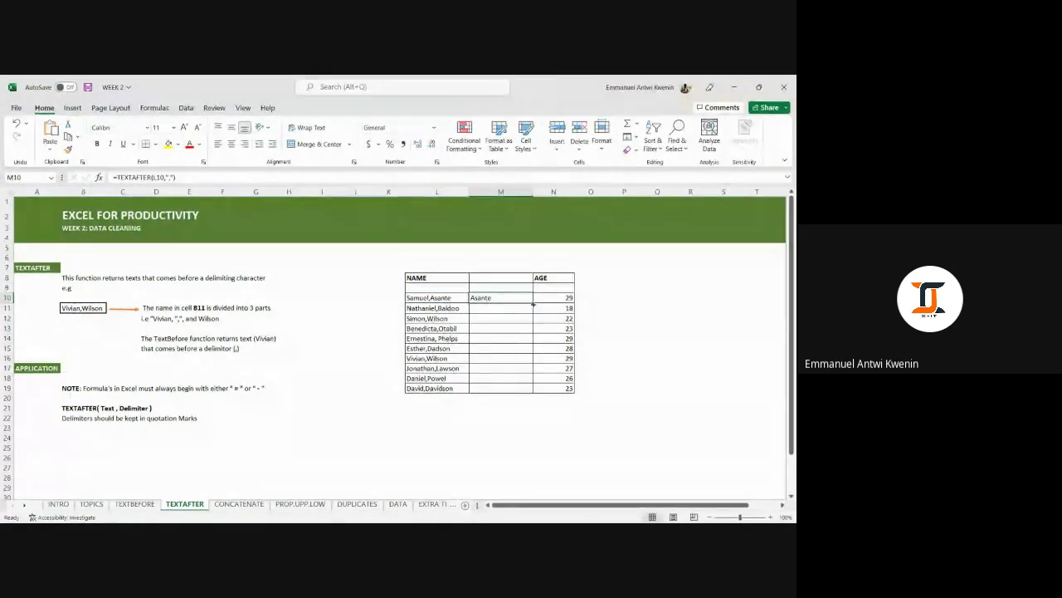
pyautogui.doubleClick(532, 303)
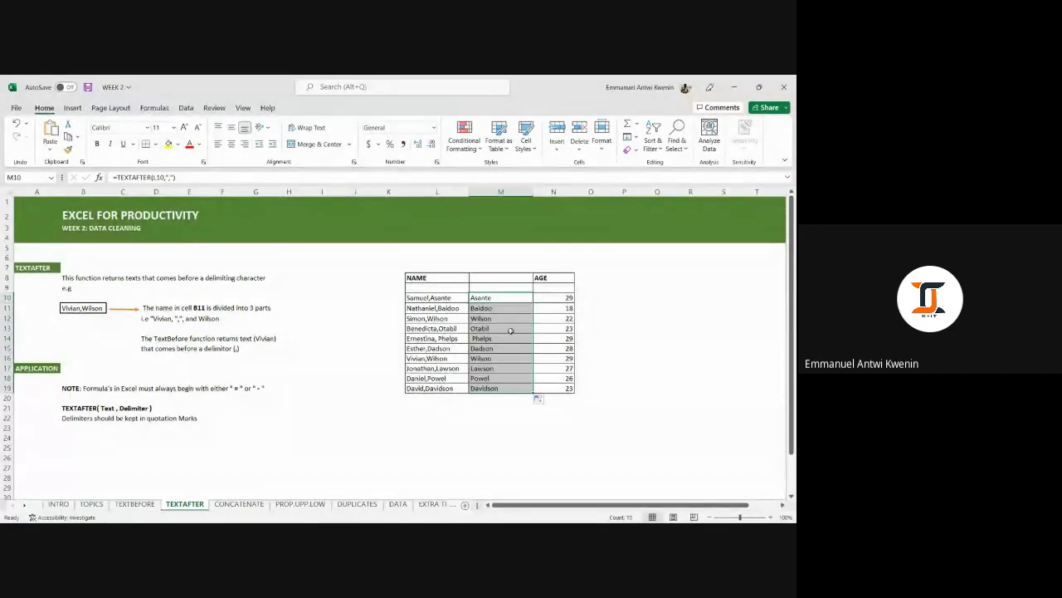
pyautogui.click(519, 414)
pyautogui.click(506, 299)
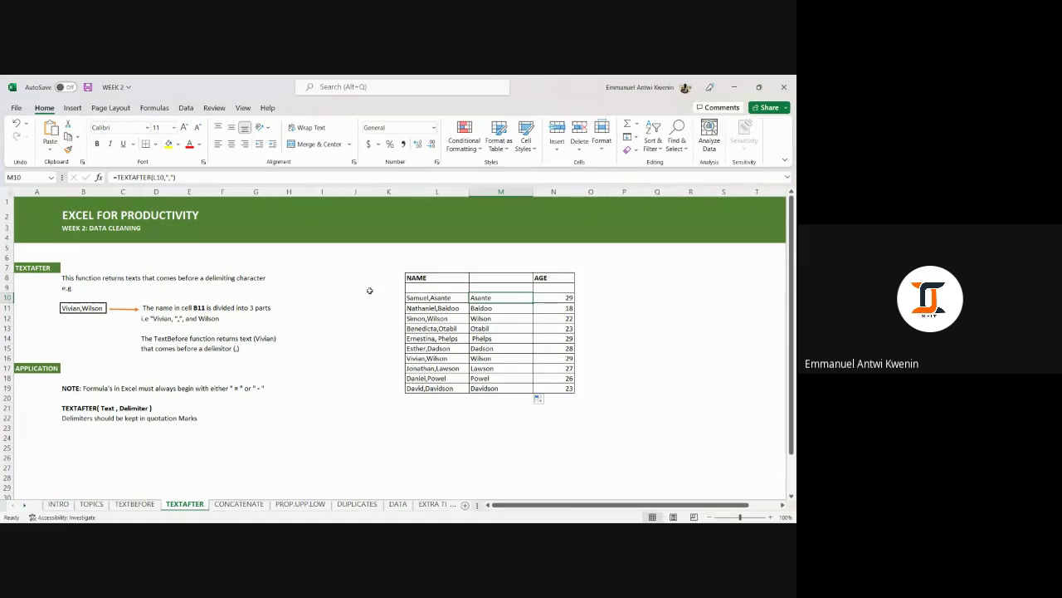
pyautogui.scroll(-1, 369, 290)
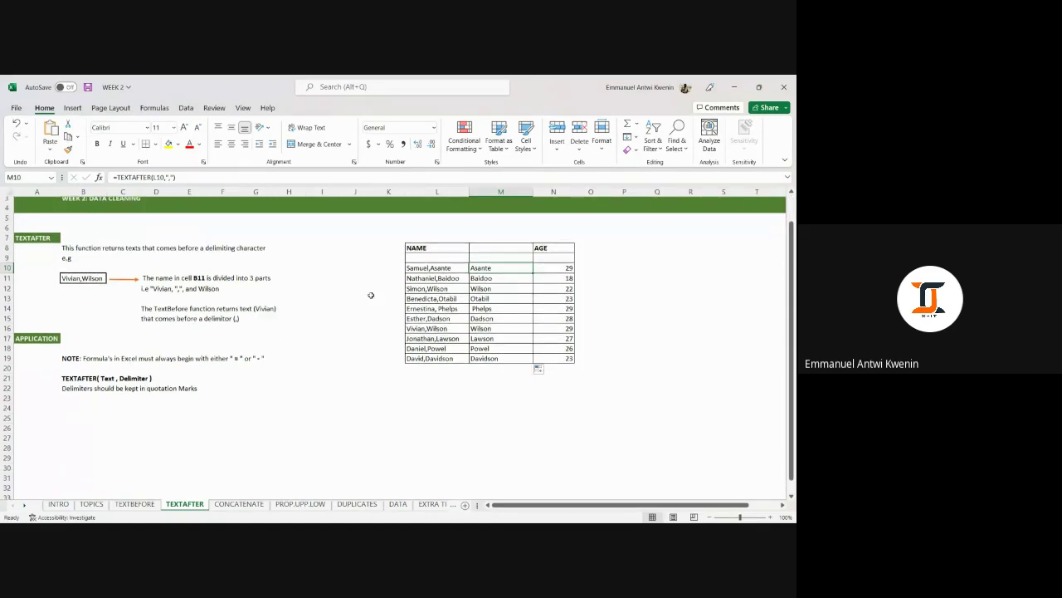
pyautogui.scroll(1, 369, 290)
pyautogui.click(226, 500)
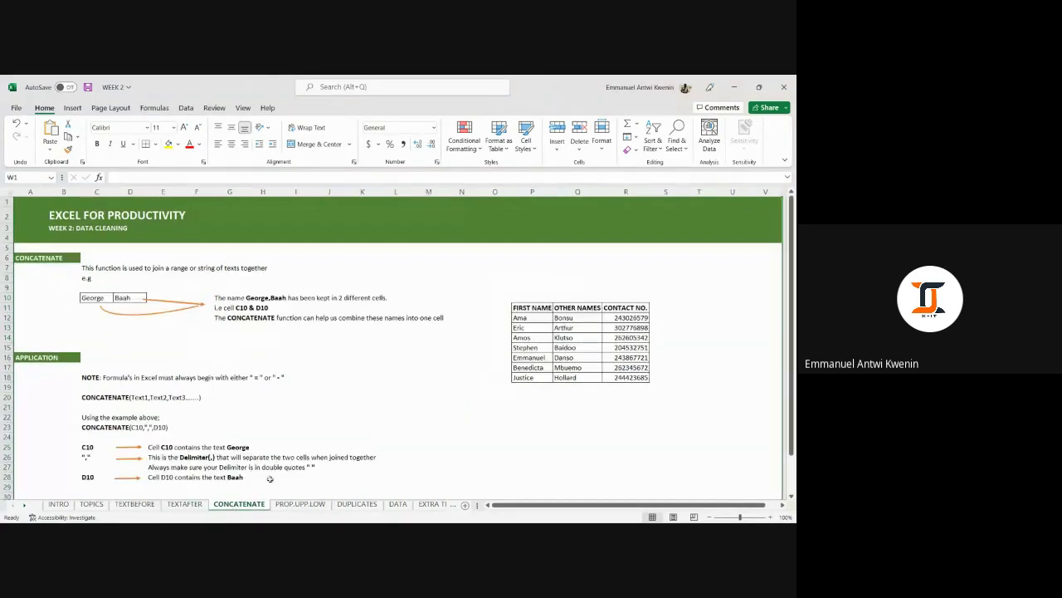
pyautogui.scroll(-1, 423, 423)
pyautogui.scroll(1, 457, 425)
pyautogui.moveTo(616, 317); pyautogui.dragTo(619, 377)
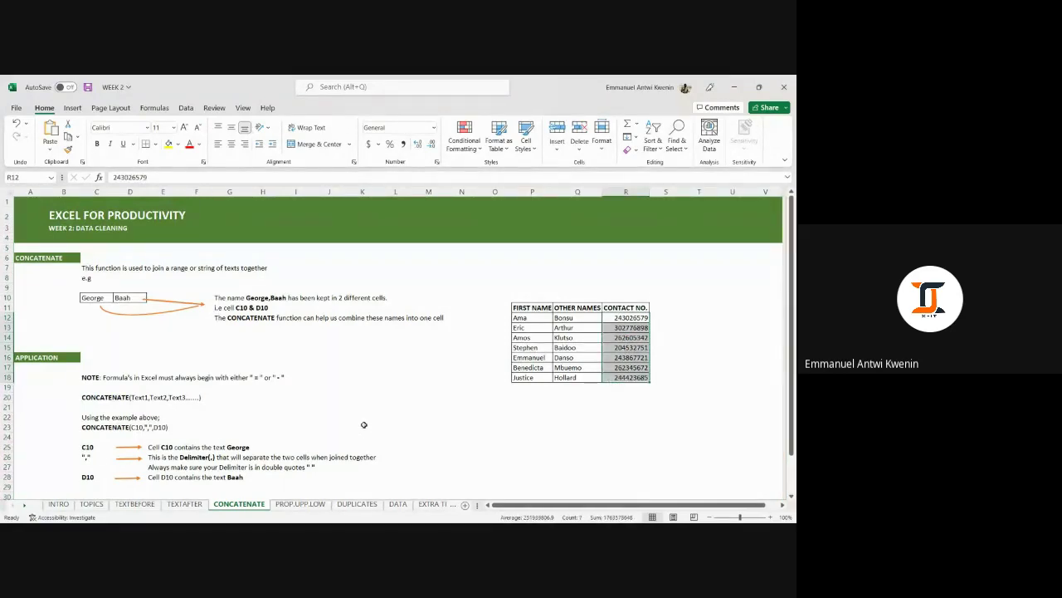
pyautogui.click(428, 347)
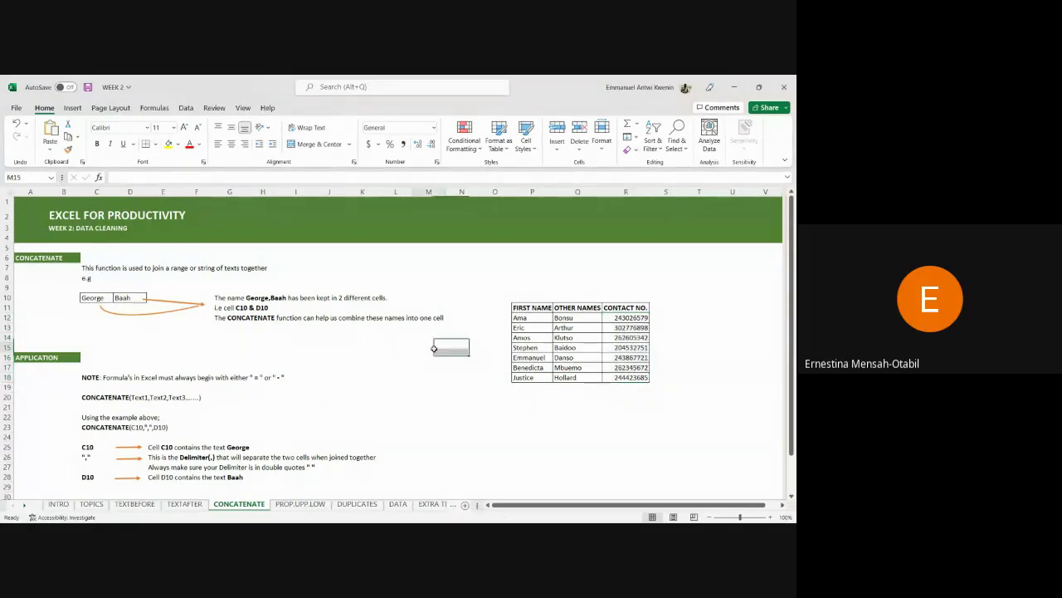
pyautogui.scroll(-1, 418, 299)
pyautogui.scroll(1, 418, 294)
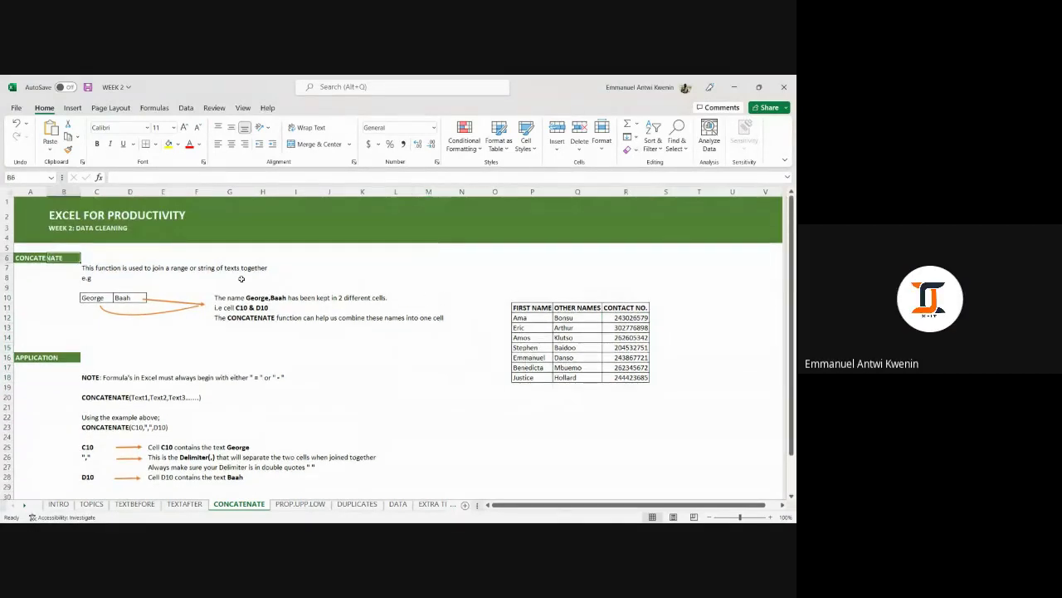
pyautogui.click(46, 261)
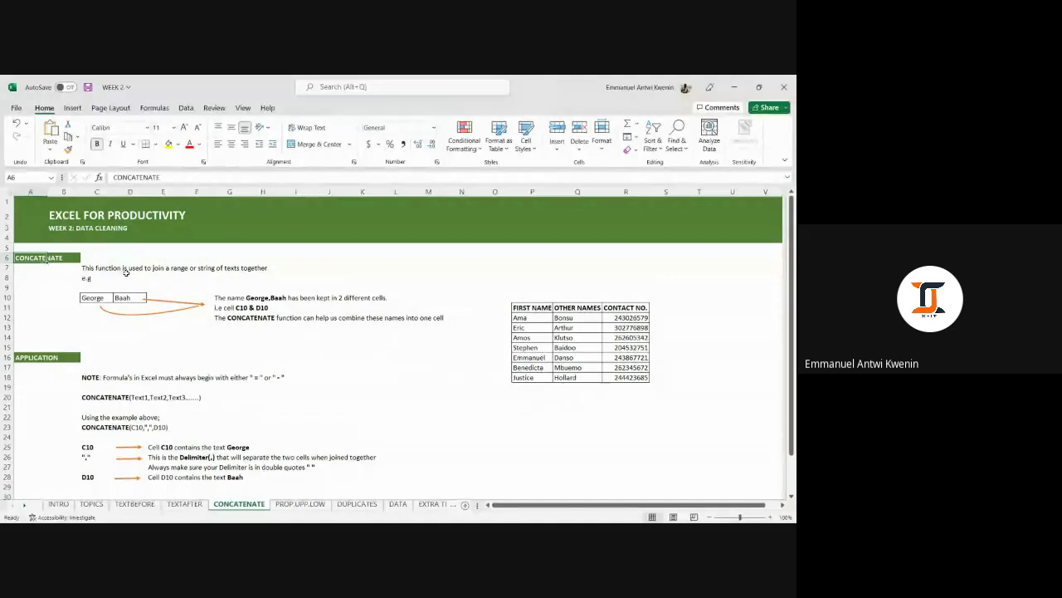
pyautogui.click(408, 397)
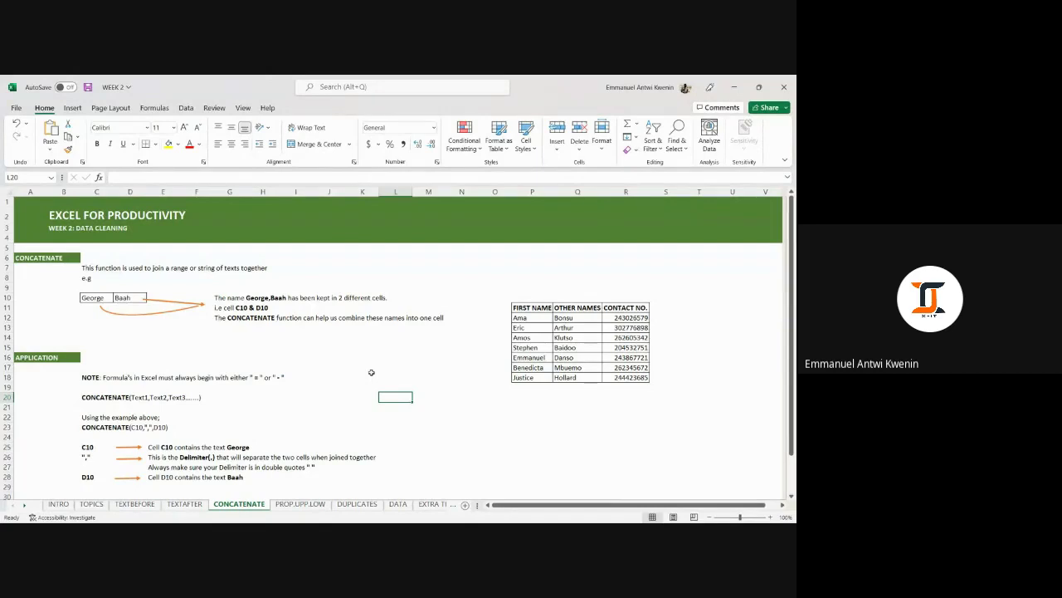
pyautogui.click(27, 257)
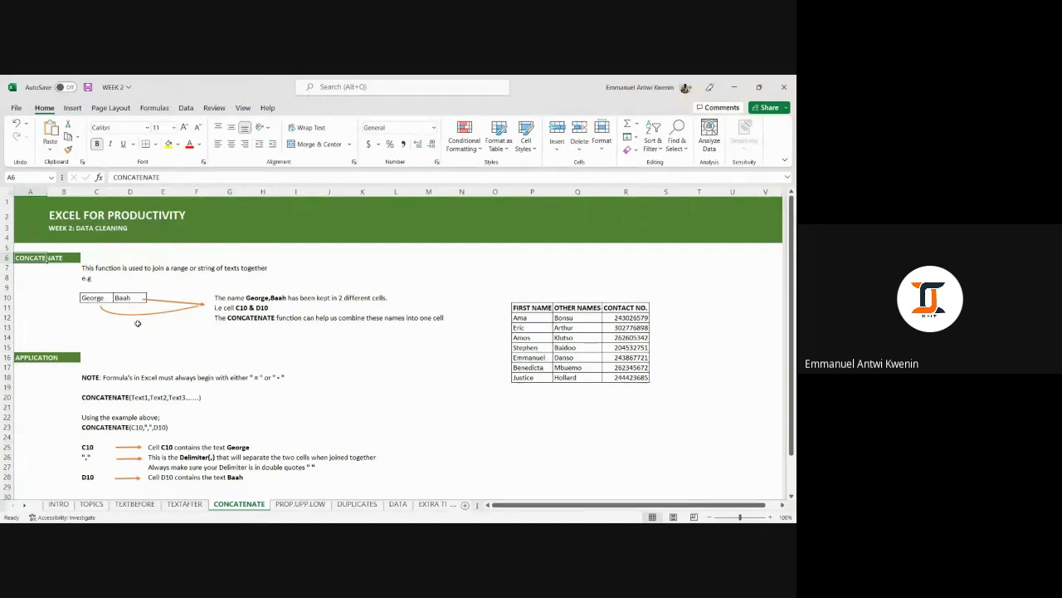
pyautogui.scroll(-1, 145, 305)
pyautogui.click(84, 267)
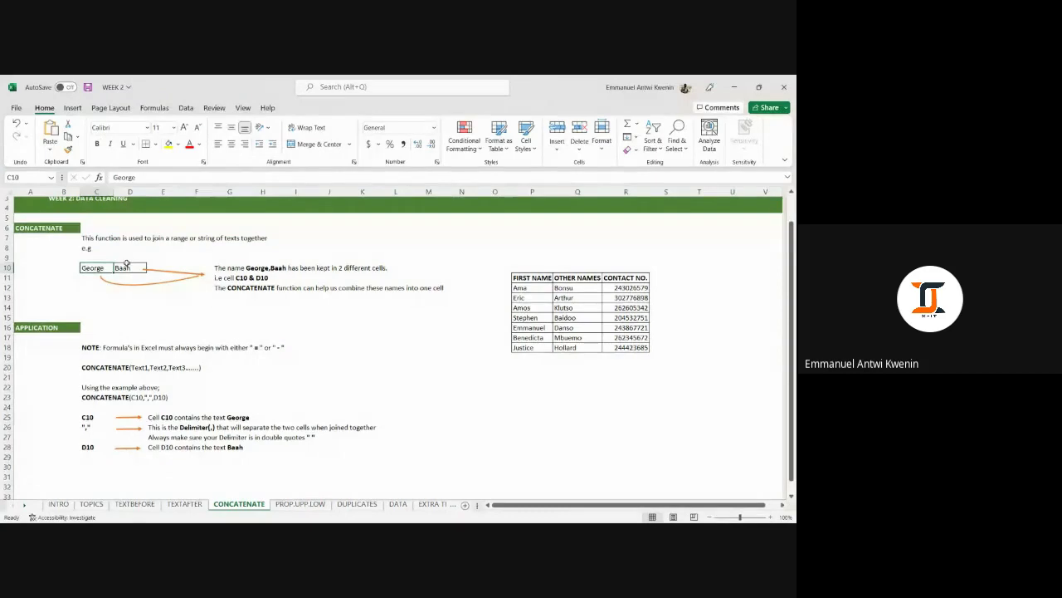
pyautogui.click(124, 267)
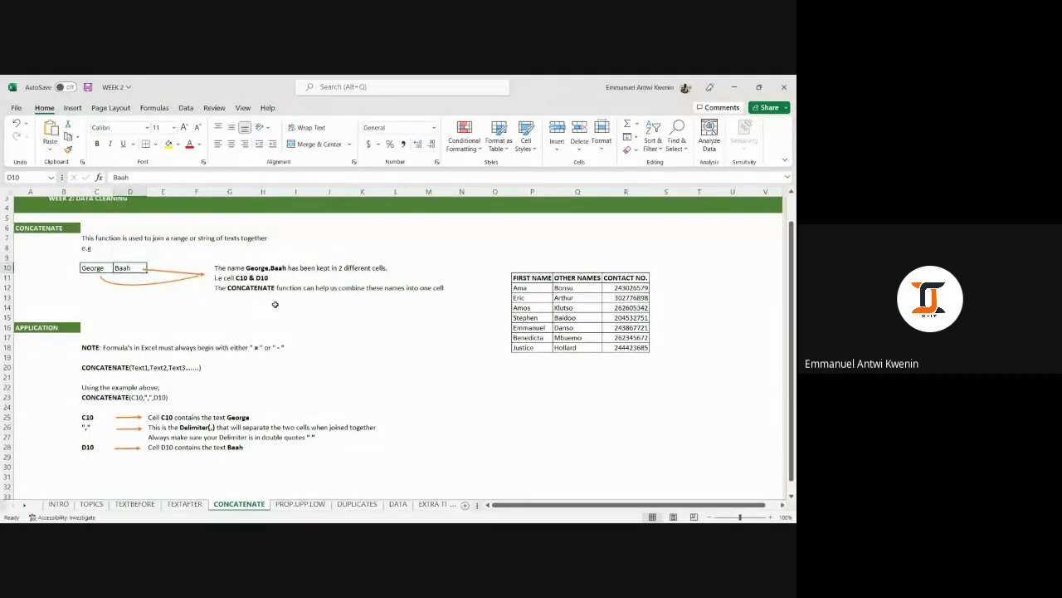
pyautogui.click(94, 267)
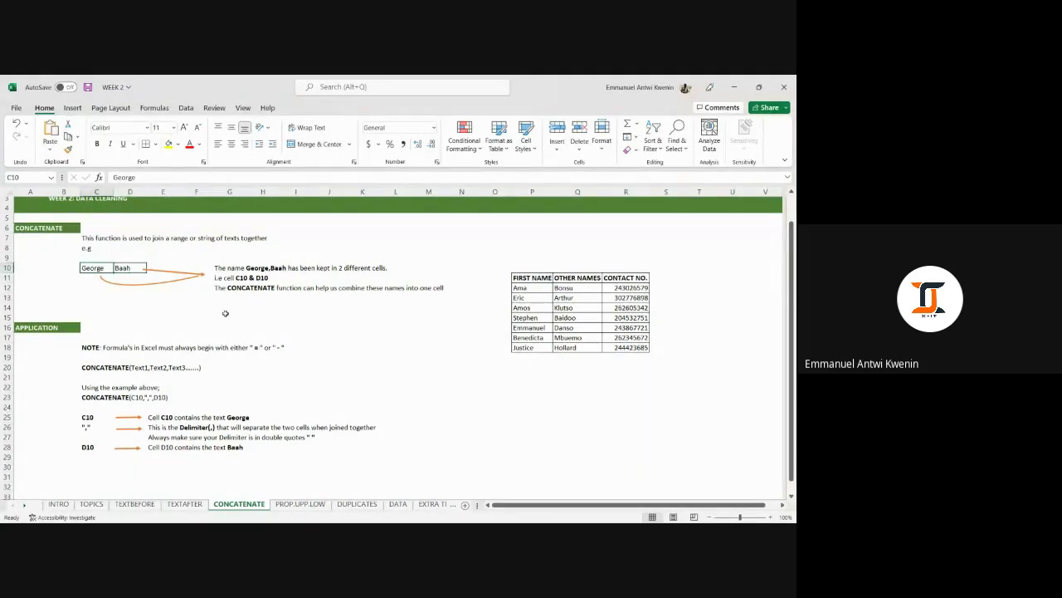
pyautogui.click(122, 266)
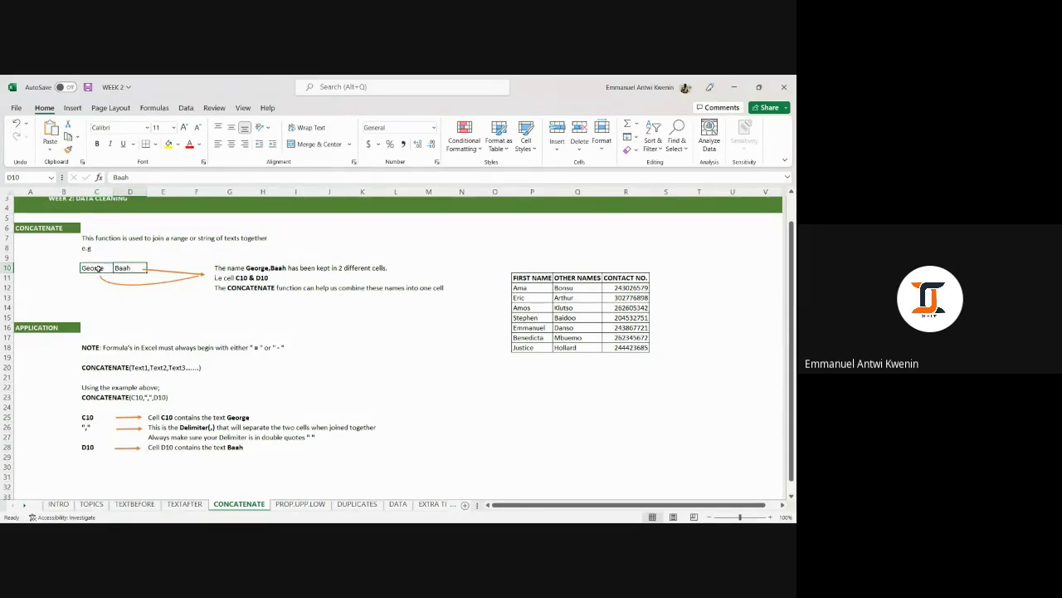
pyautogui.click(98, 268)
pyautogui.click(129, 267)
pyautogui.click(96, 261)
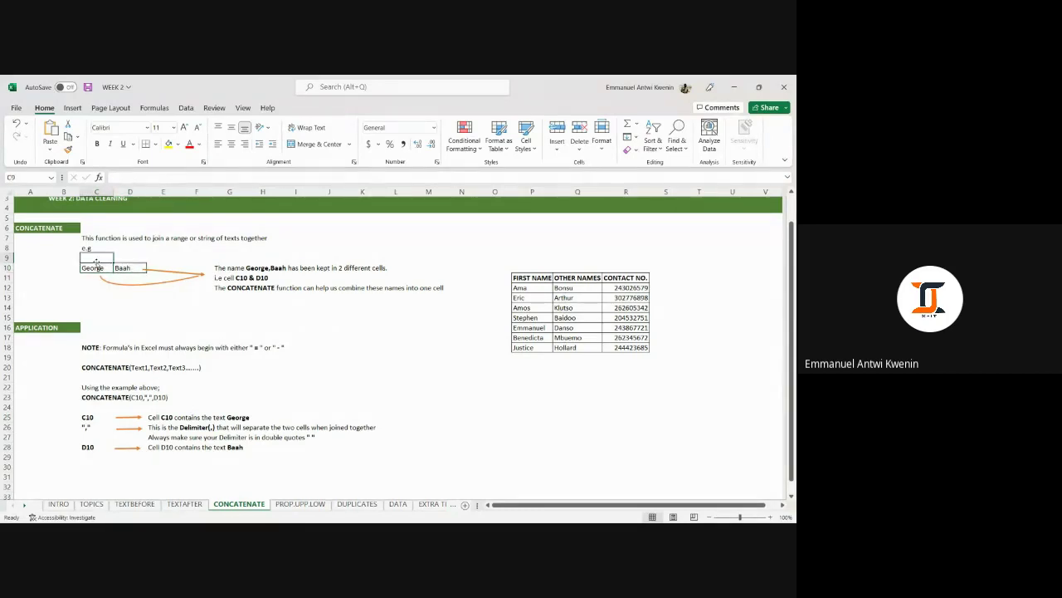
pyautogui.click(97, 267)
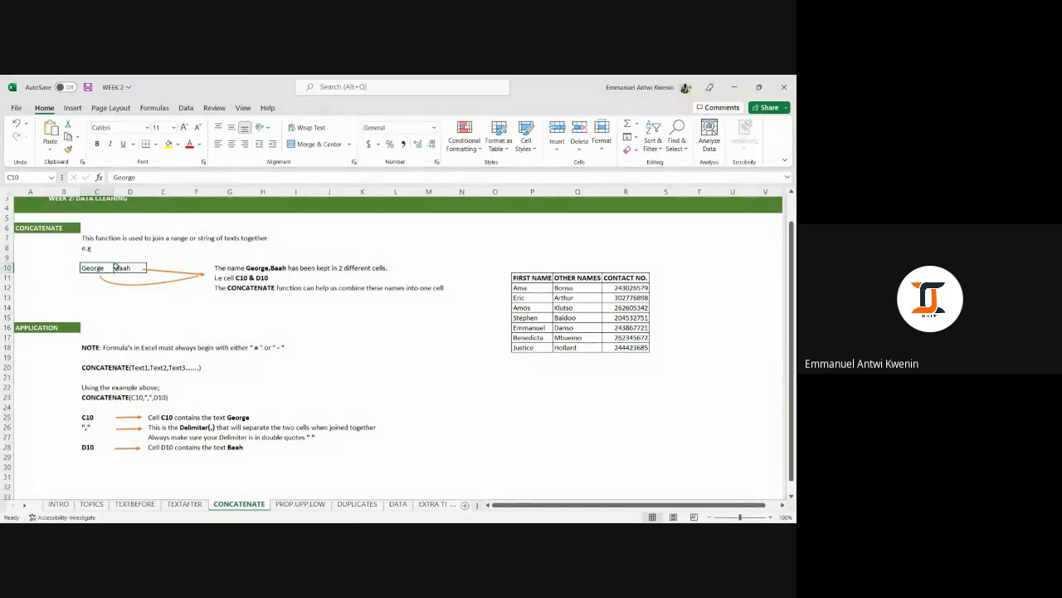
pyautogui.click(117, 267)
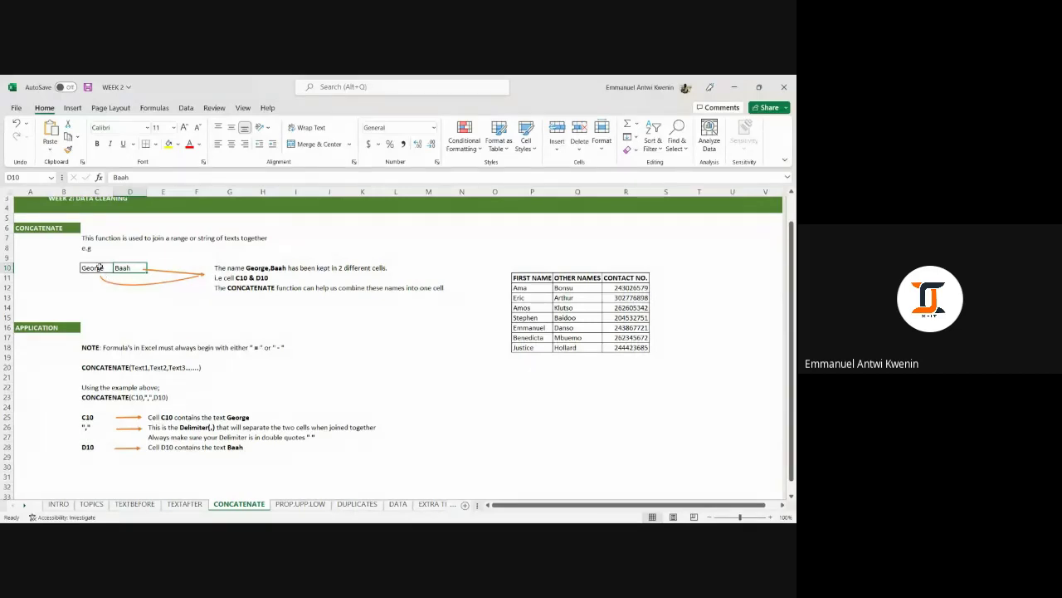
pyautogui.moveTo(100, 267); pyautogui.dragTo(124, 270)
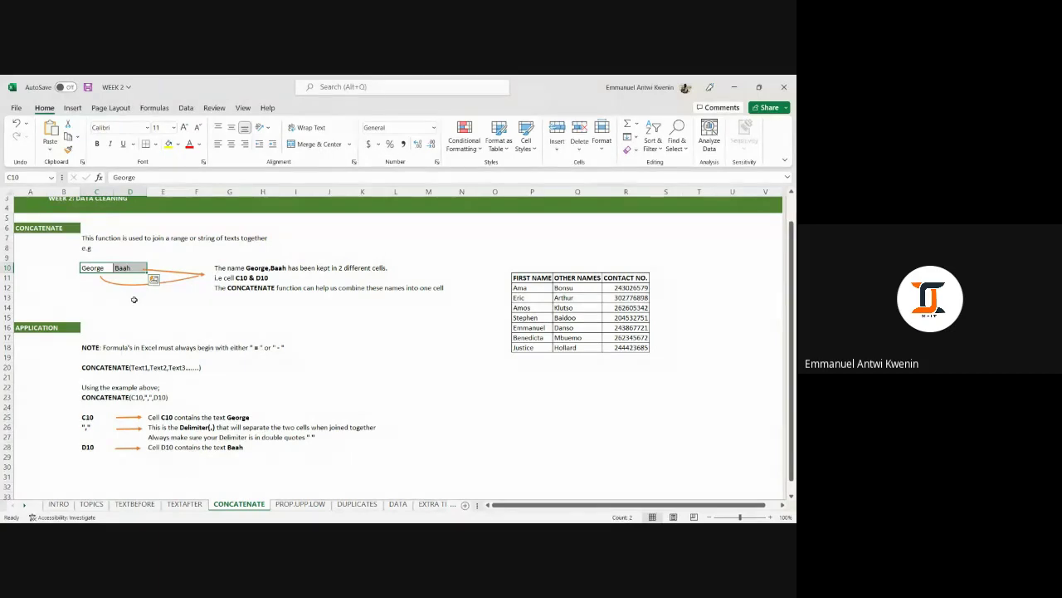
pyautogui.click(35, 328)
pyautogui.scroll(-1, 35, 328)
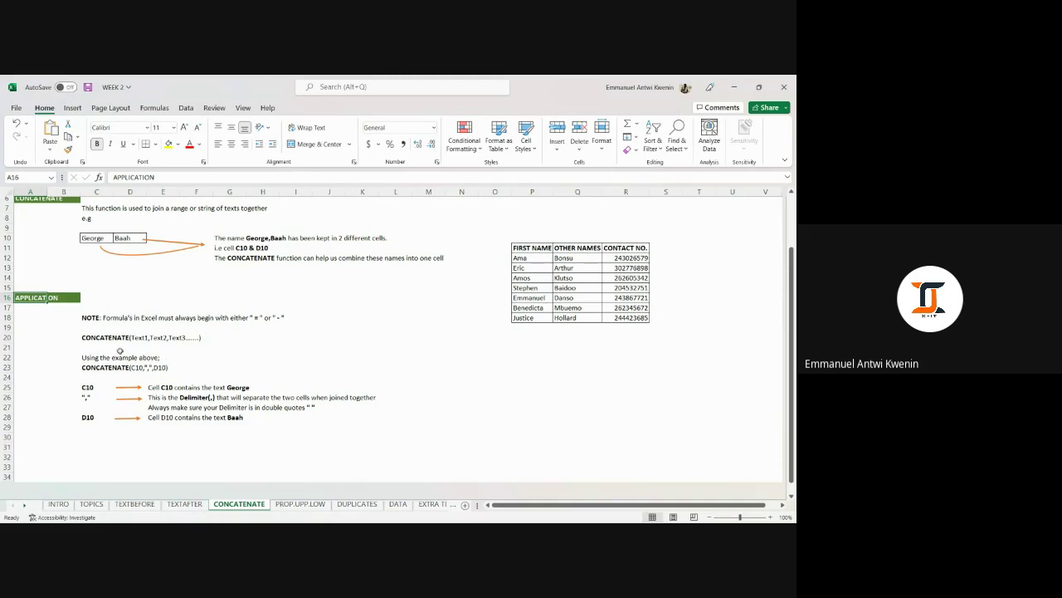
pyautogui.click(266, 337)
pyautogui.click(328, 346)
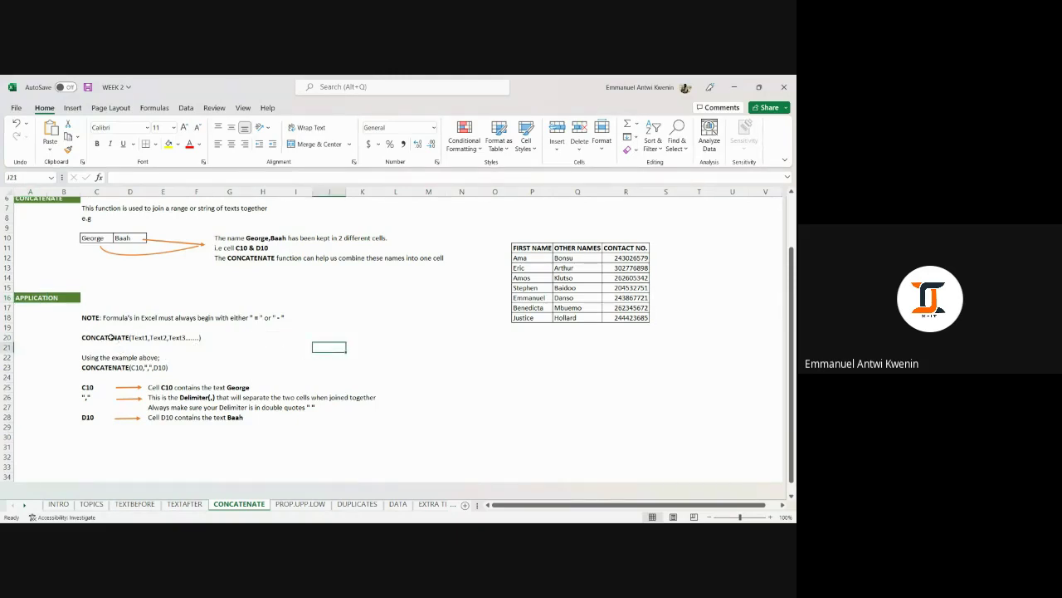
pyautogui.click(117, 339)
pyautogui.click(95, 340)
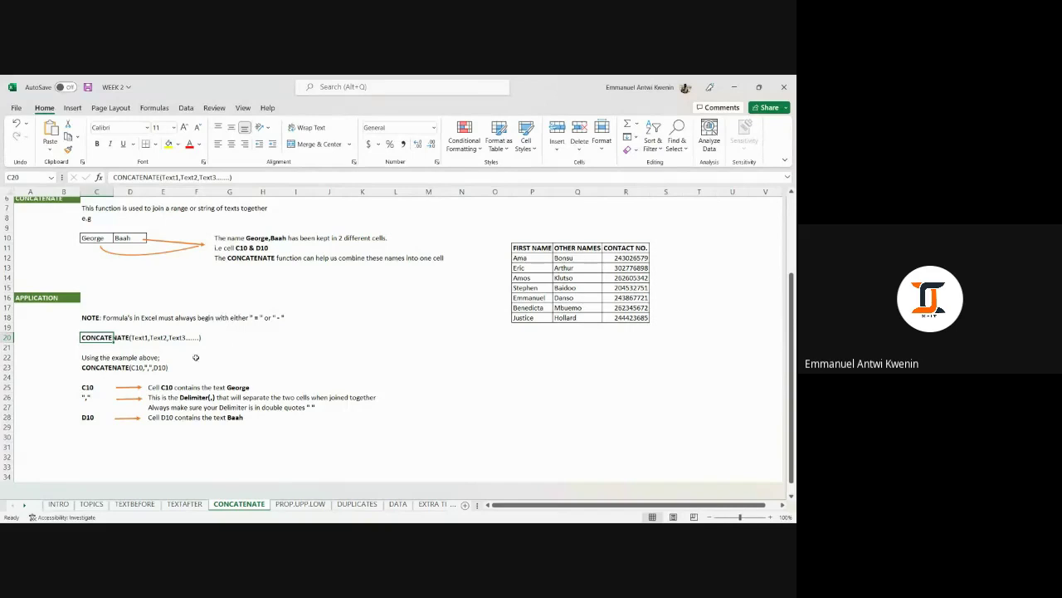
pyautogui.scroll(-1, 196, 357)
pyautogui.click(90, 336)
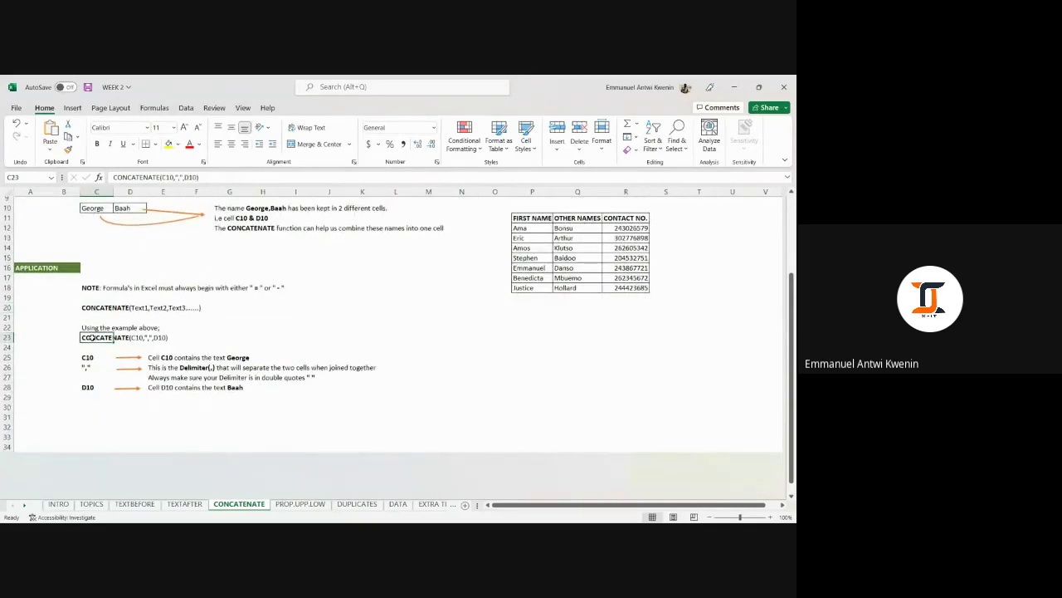
pyautogui.scroll(1, 91, 336)
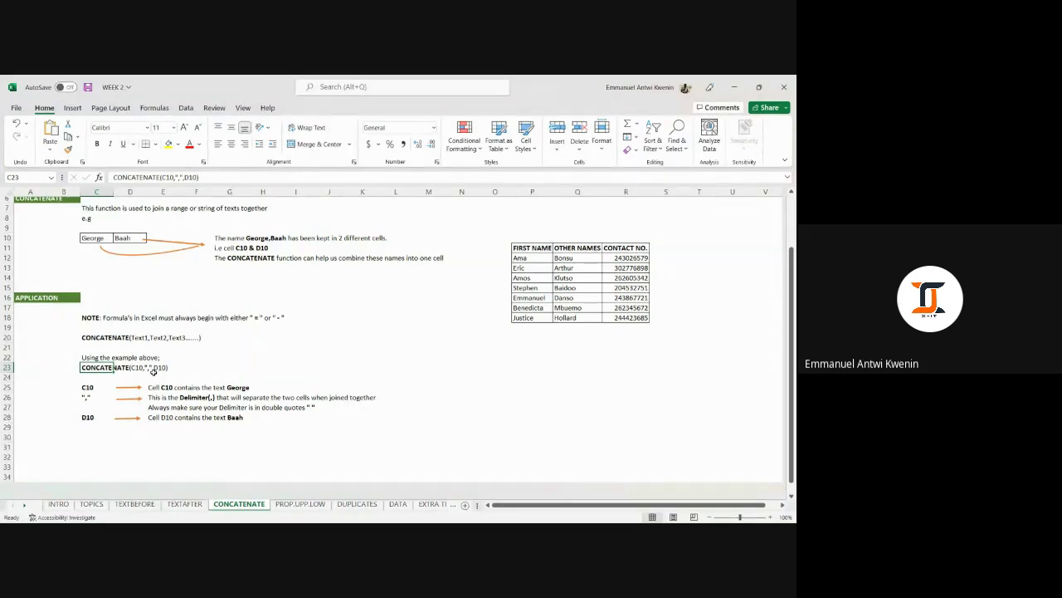
pyautogui.click(320, 347)
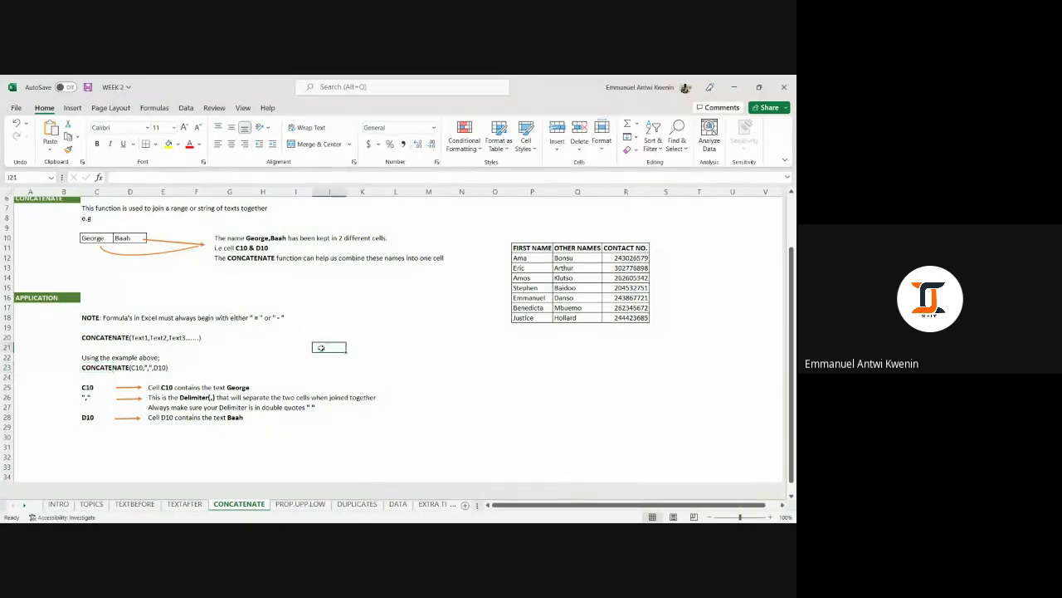
pyautogui.scroll(-2, 321, 348)
pyautogui.click(267, 302)
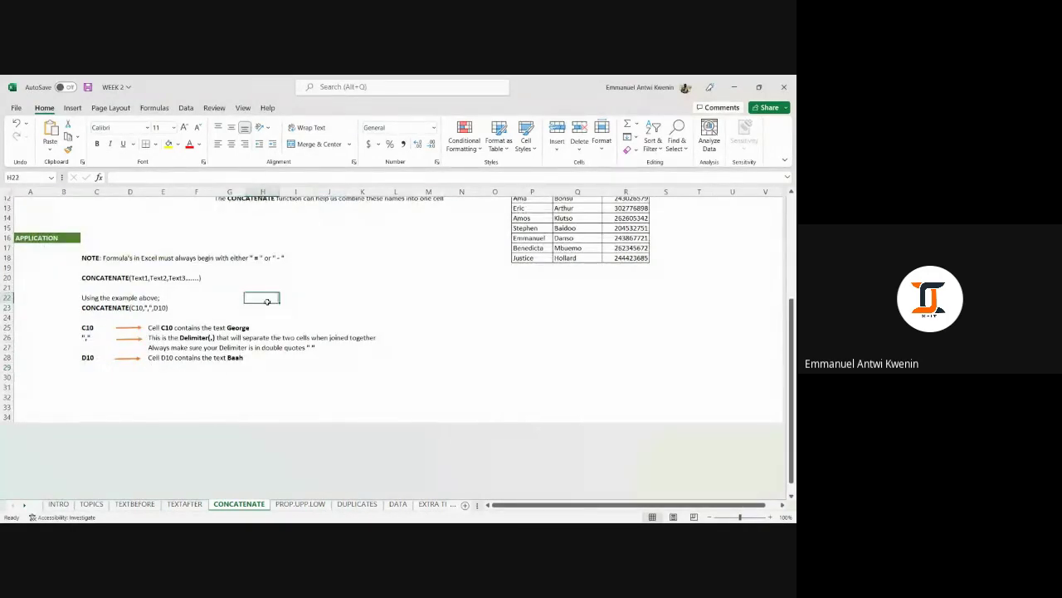
pyautogui.click(269, 308)
pyautogui.write('=CO')
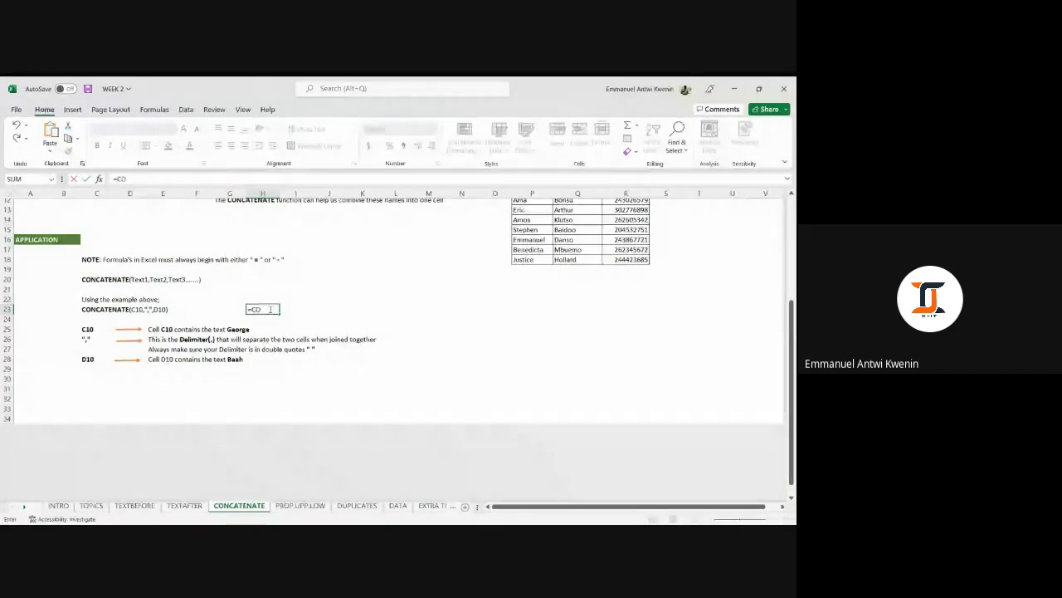
pyautogui.write('NCAT')
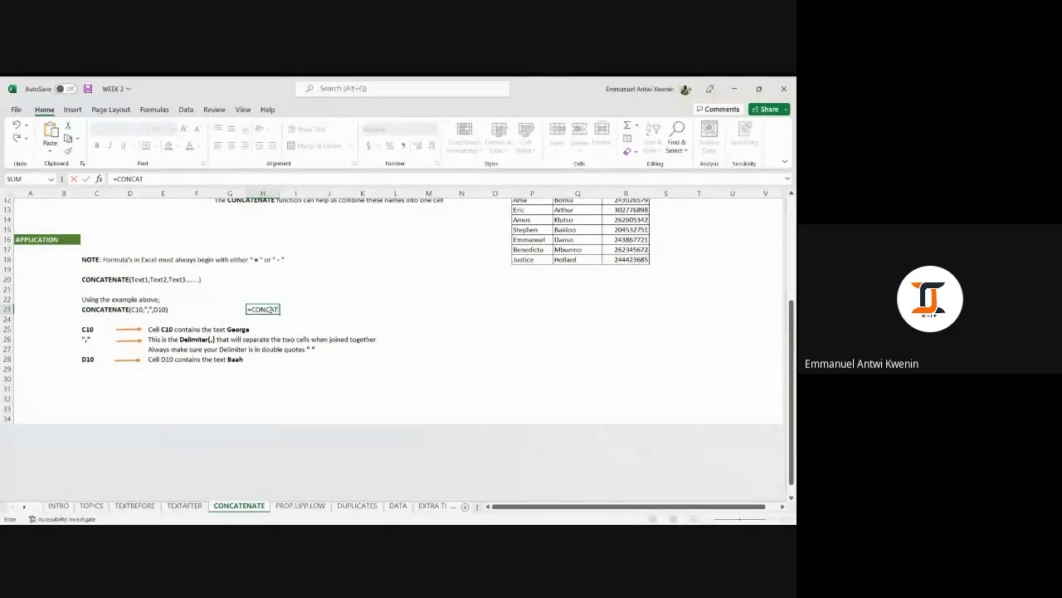
pyautogui.write('ENATE(')
pyautogui.scroll(2, 268, 390)
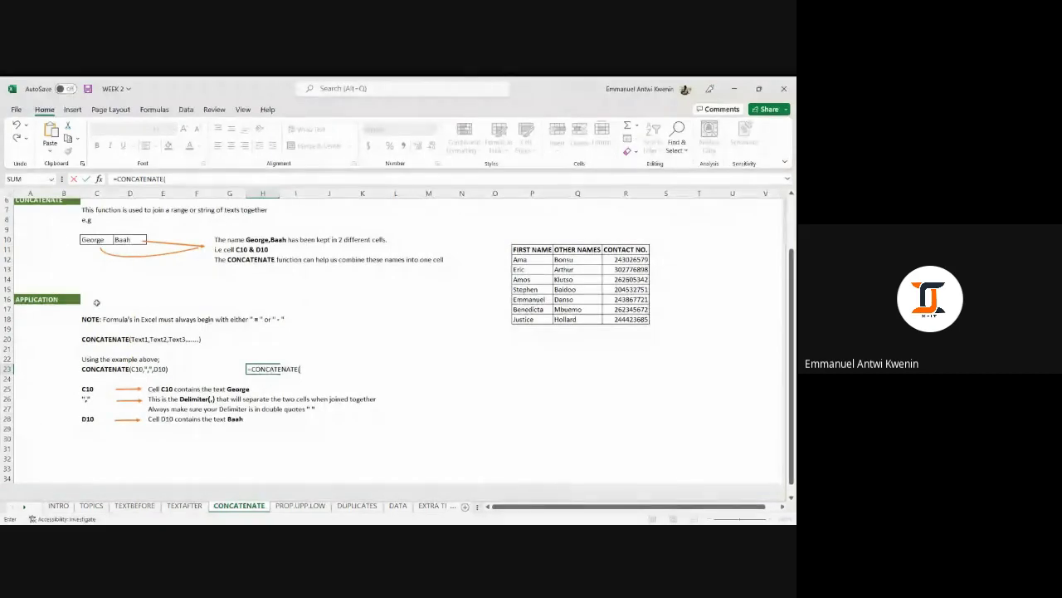
pyautogui.click(96, 241)
pyautogui.write(',')
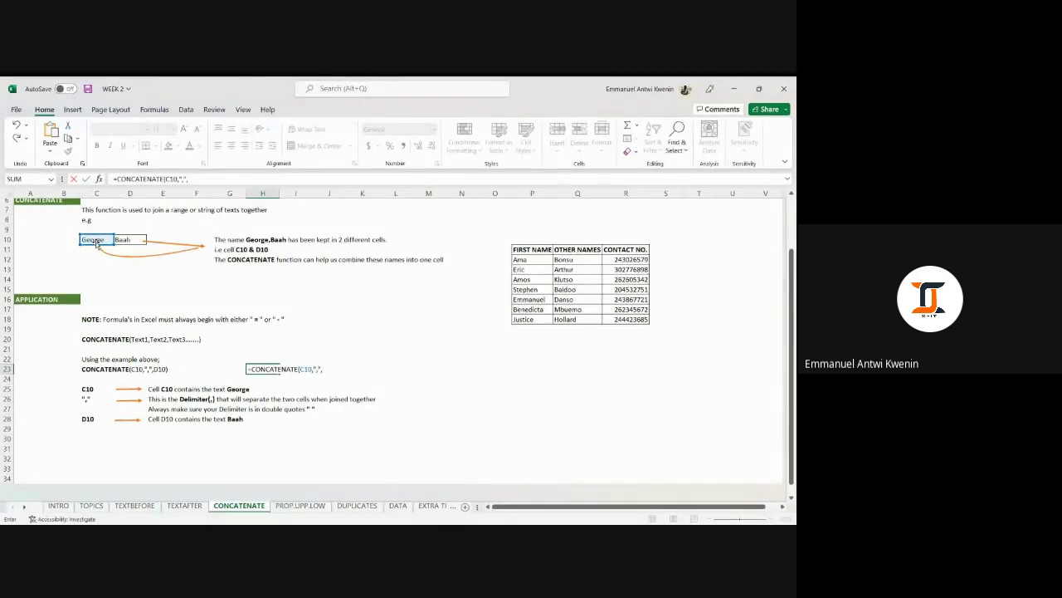
pyautogui.write('",",')
pyautogui.click(129, 239)
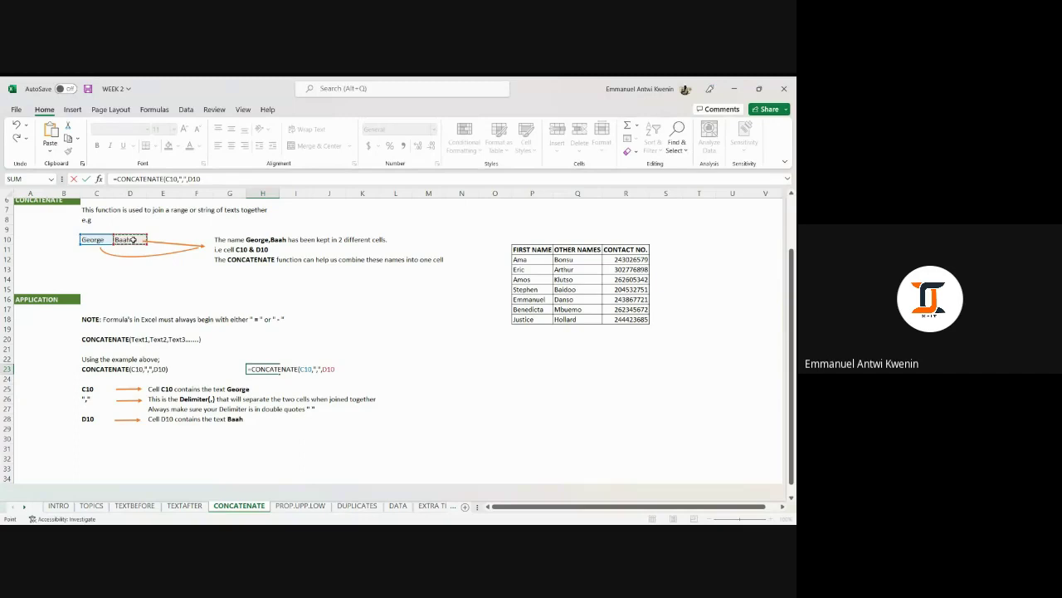
pyautogui.press('Return')
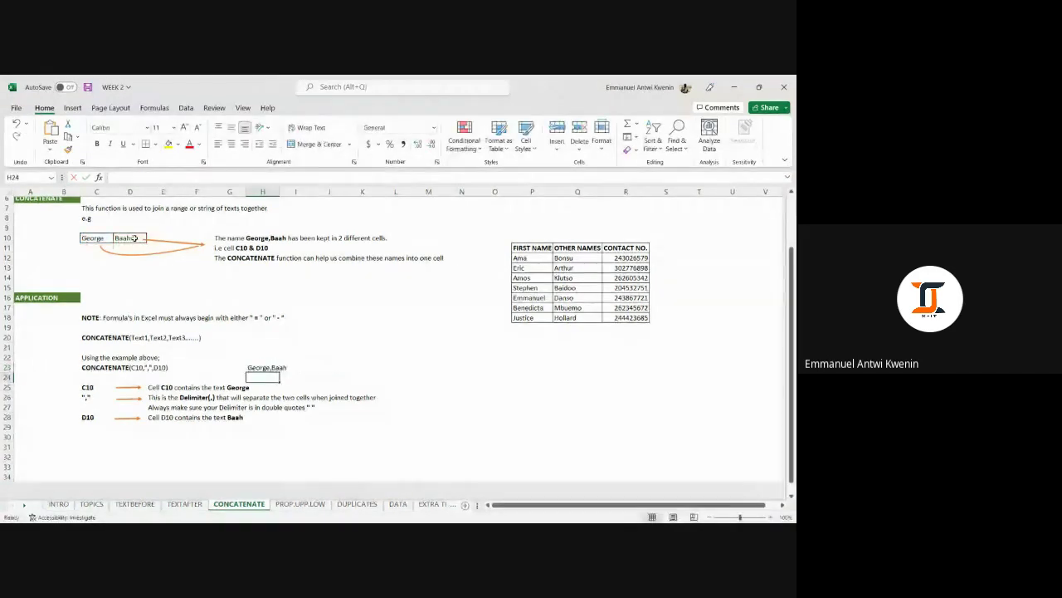
pyautogui.click(272, 366)
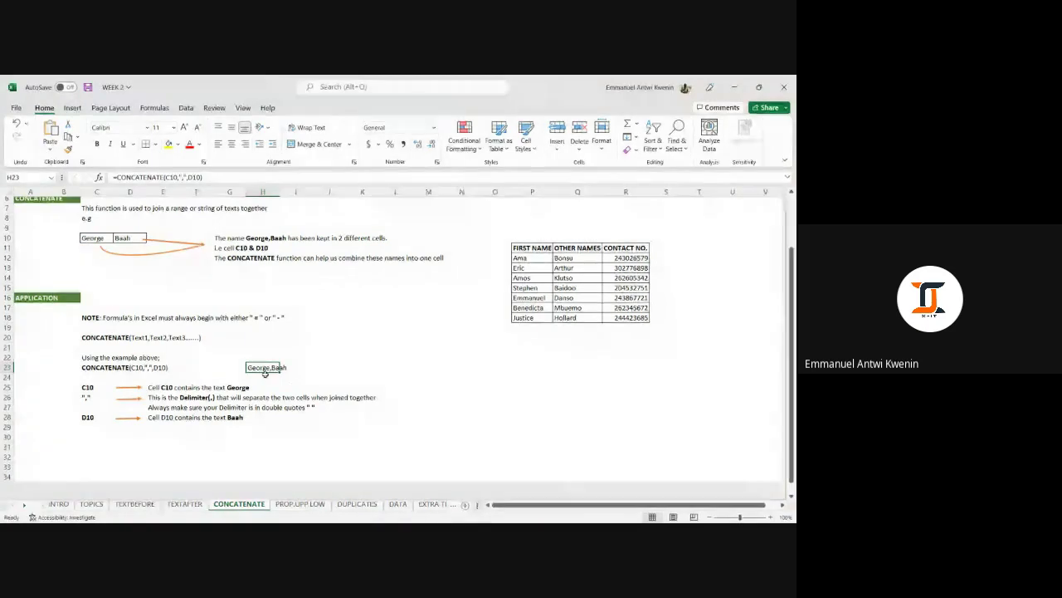
pyautogui.click(311, 371)
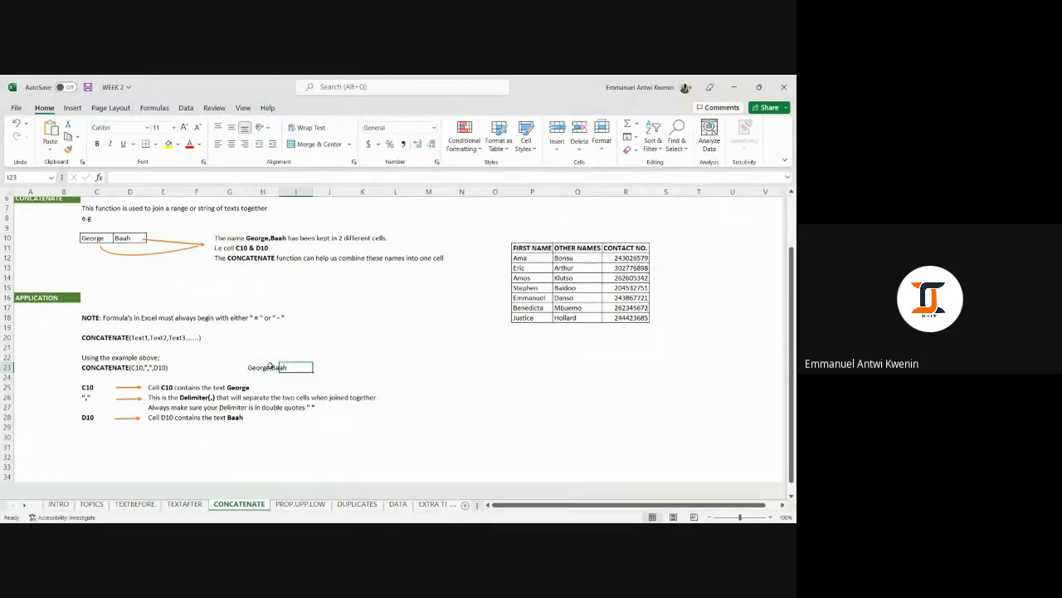
pyautogui.click(270, 366)
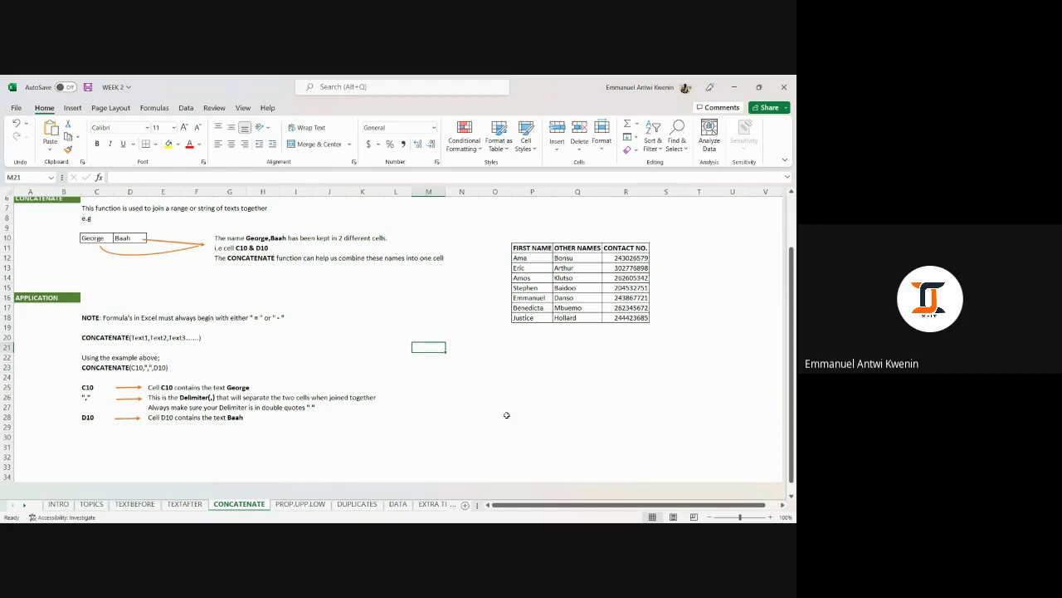
# Insert a blank column R just before the CONTACT NO. column.
pyautogui.click(532, 387)
pyautogui.scroll(2, 379, 348)
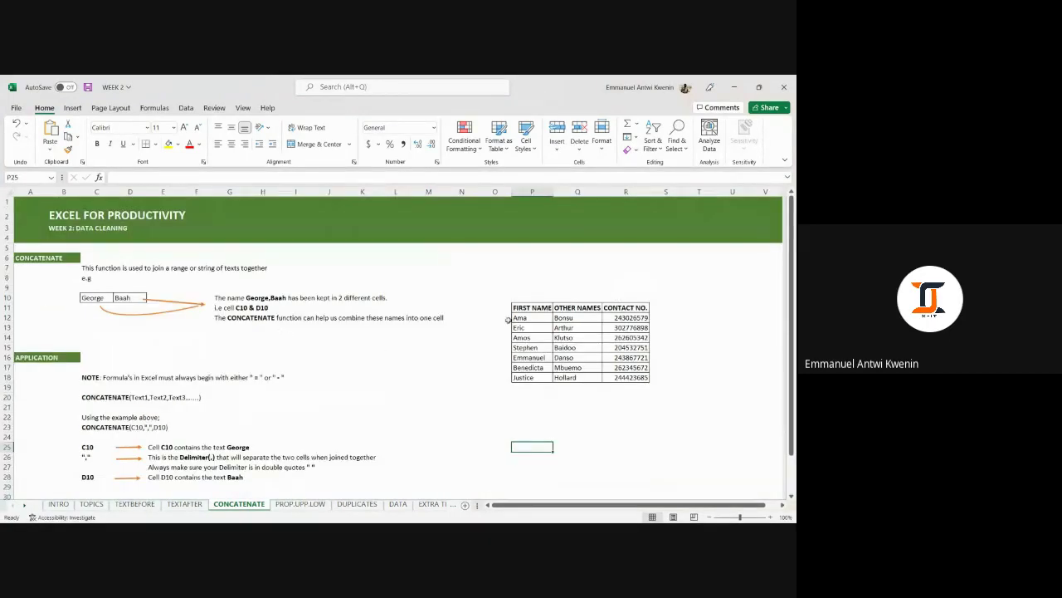
pyautogui.click(625, 197)
pyautogui.rightClick(624, 197)
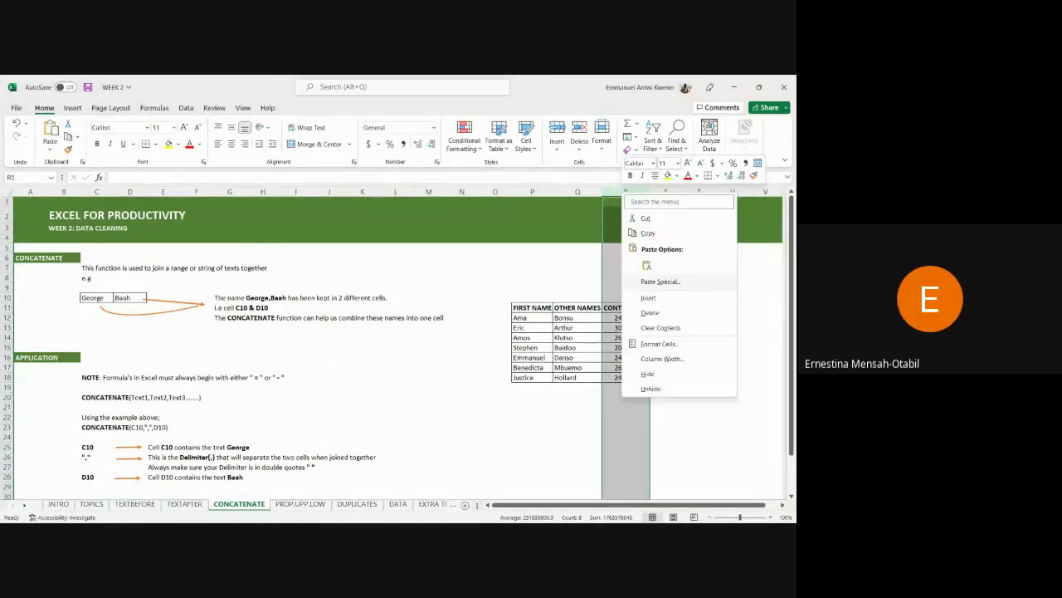
pyautogui.click(646, 295)
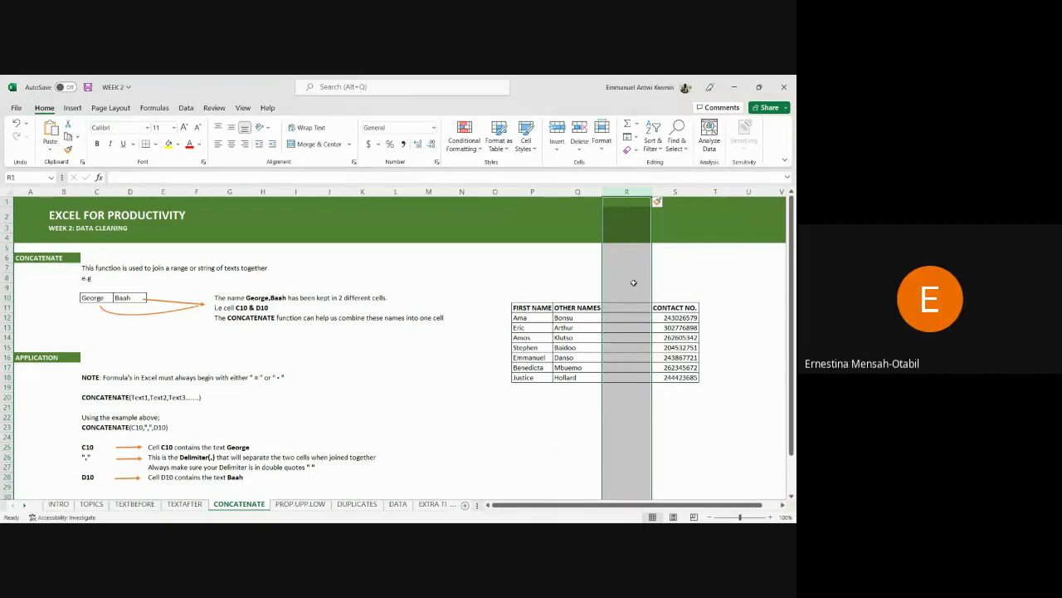
pyautogui.click(627, 318)
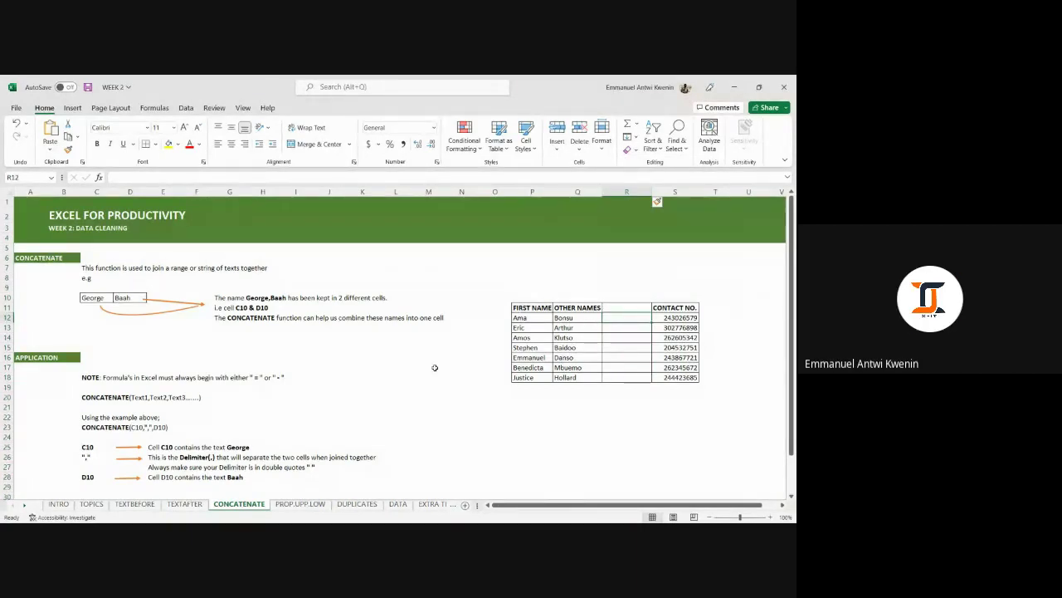
pyautogui.scroll(-2, 434, 367)
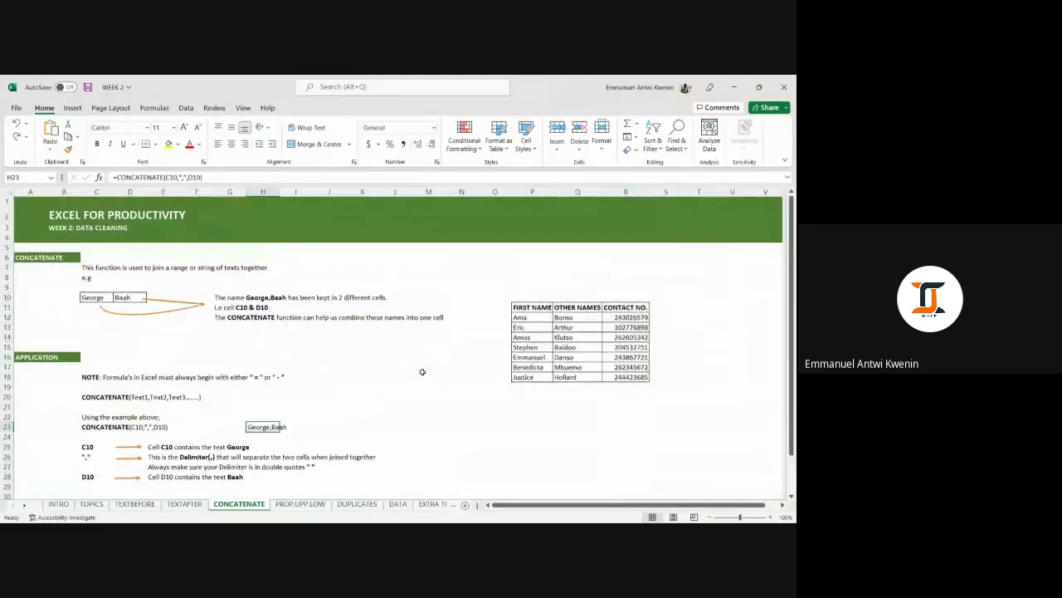
pyautogui.click(250, 427)
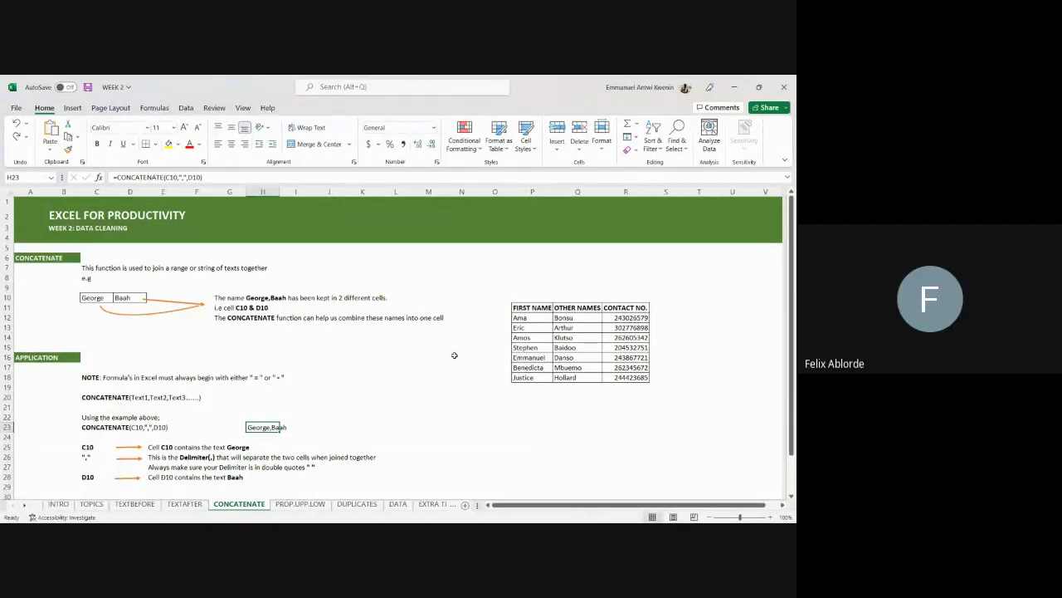
pyautogui.scroll(-2, 453, 355)
pyautogui.scroll(2, 453, 355)
pyautogui.scroll(-1, 453, 354)
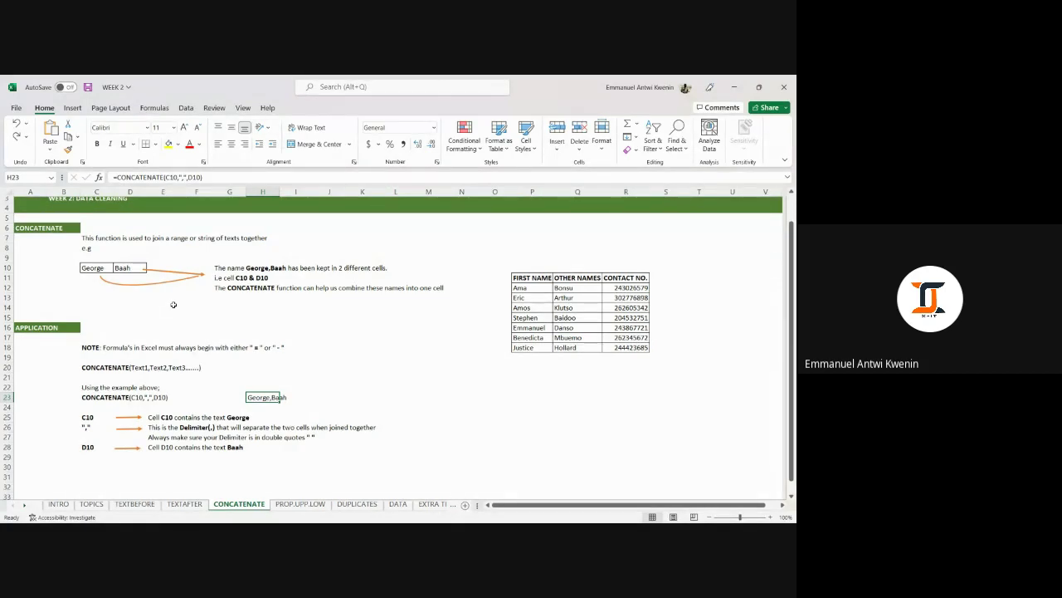
pyautogui.scroll(-1, 195, 345)
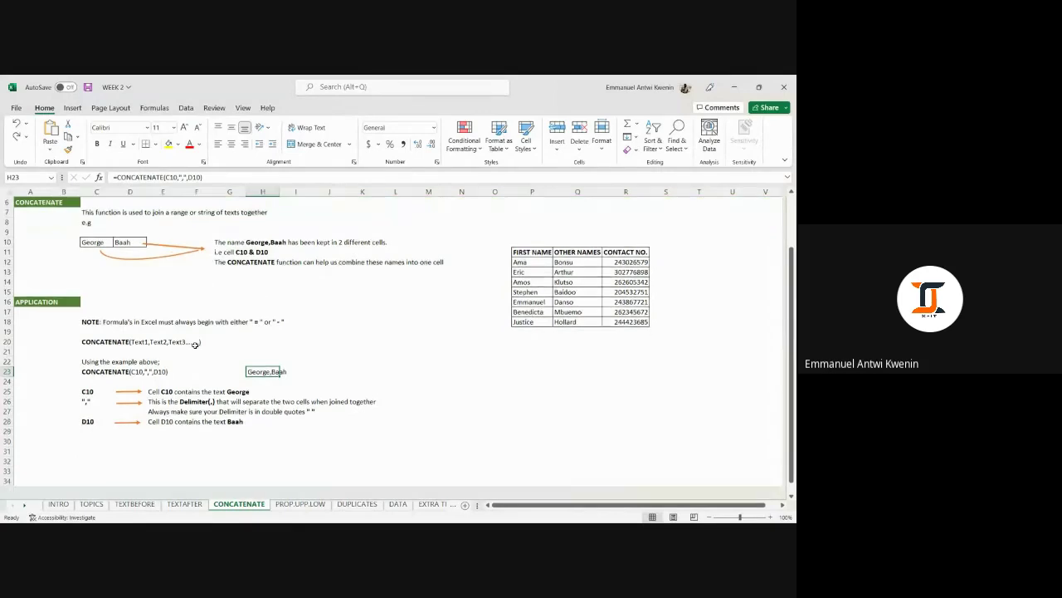
pyautogui.scroll(1, 166, 365)
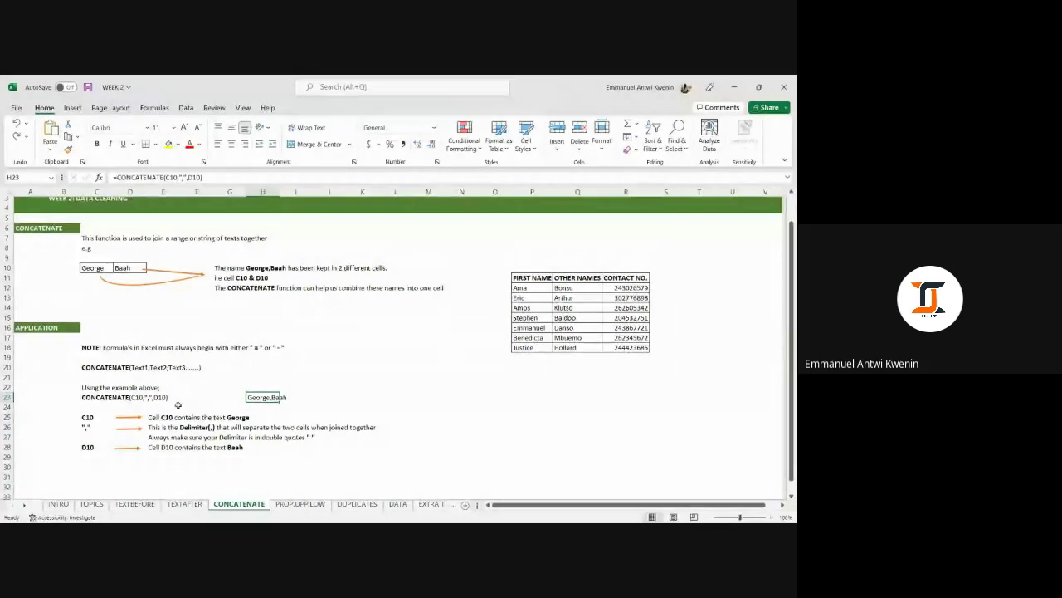
pyautogui.click(94, 270)
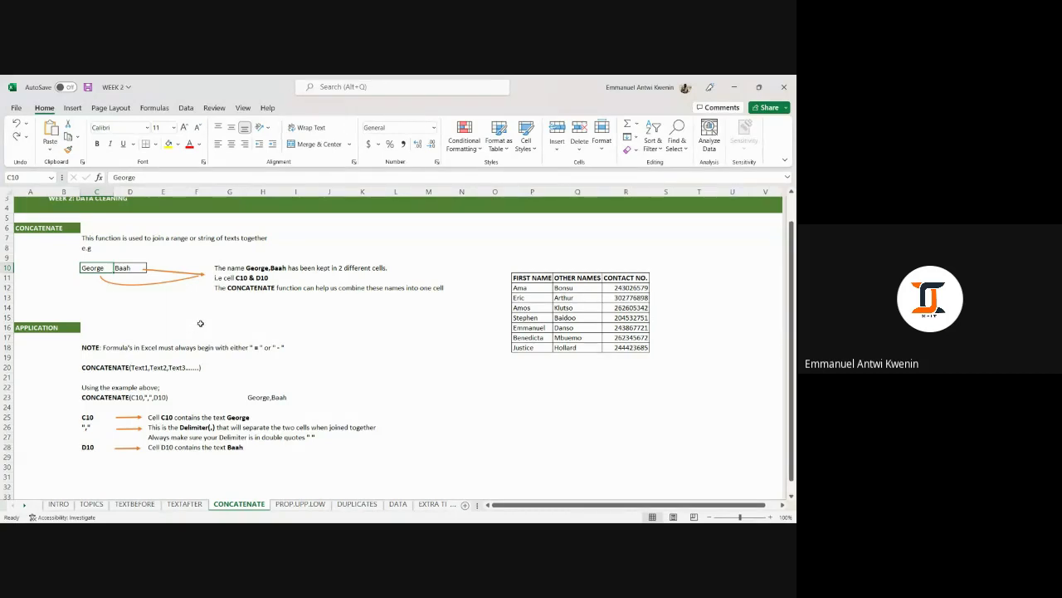
pyautogui.click(266, 396)
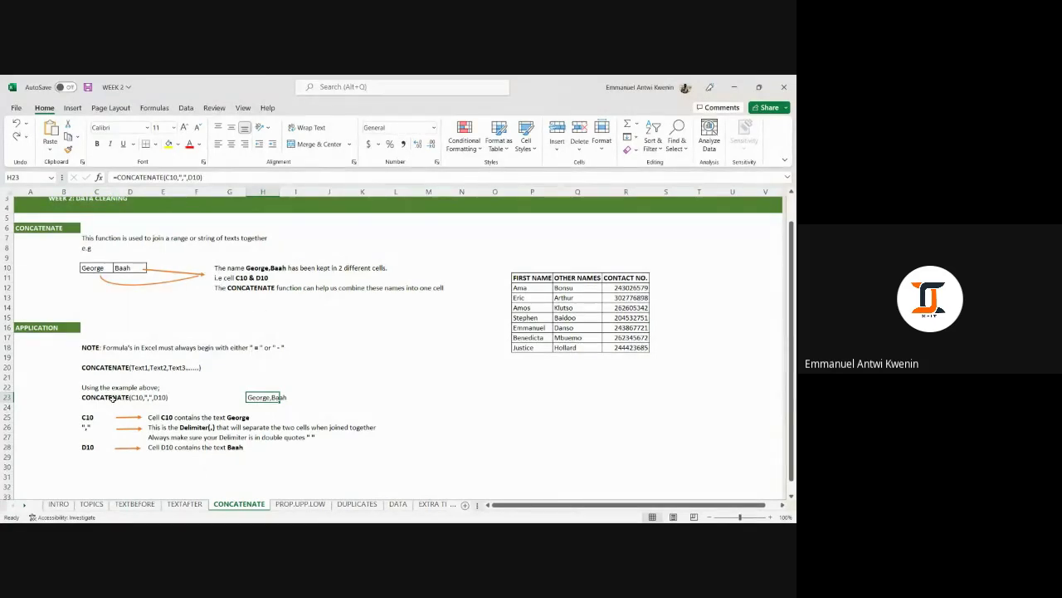
pyautogui.click(93, 268)
pyautogui.click(128, 268)
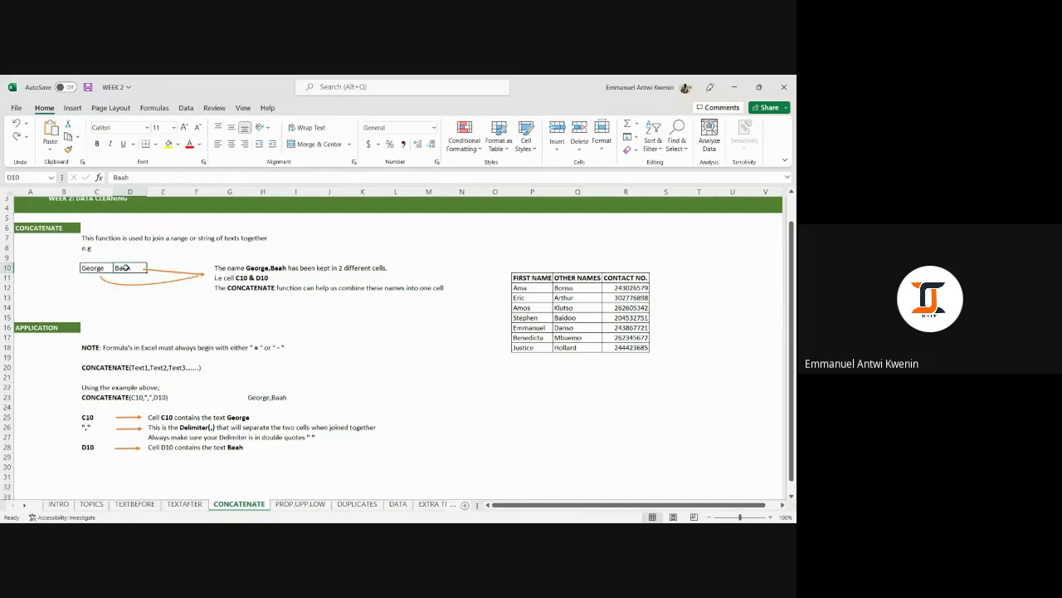
pyautogui.click(112, 403)
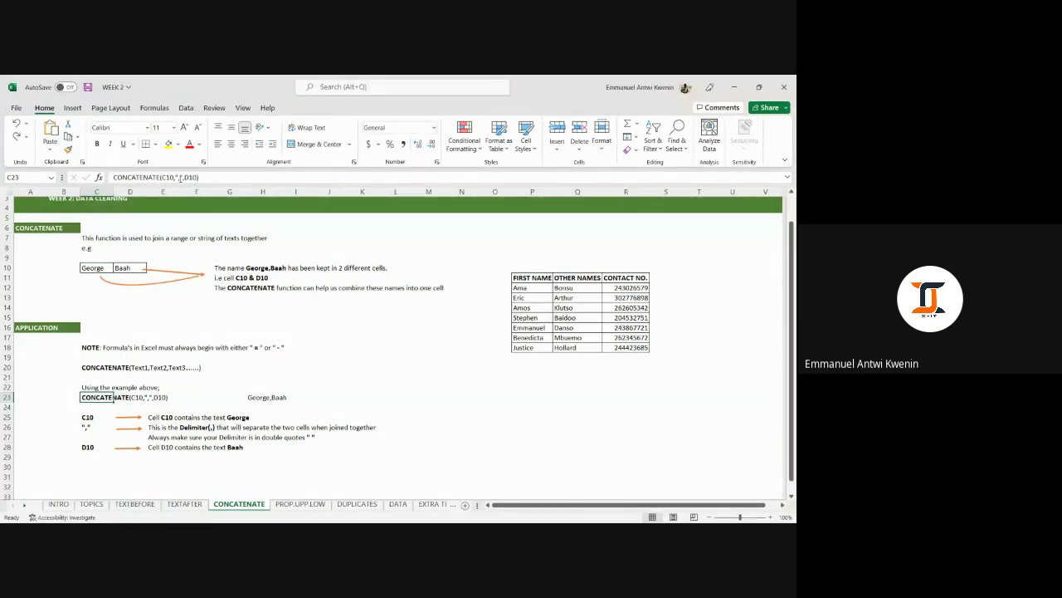
pyautogui.click(180, 177)
pyautogui.doubleClick(178, 177)
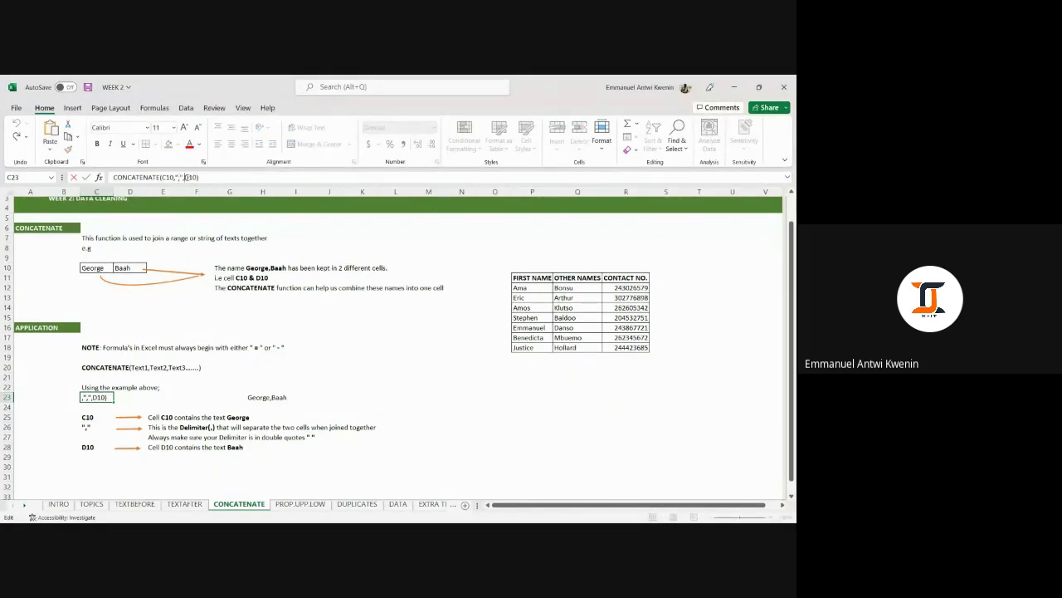
pyautogui.click(198, 177)
pyautogui.doubleClick(191, 177)
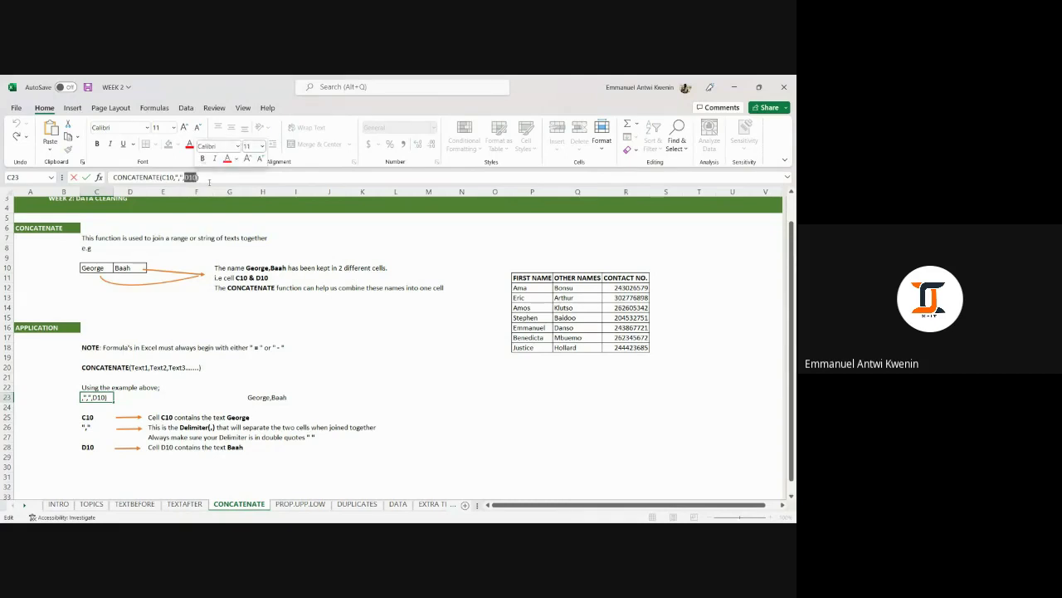
pyautogui.click(200, 178)
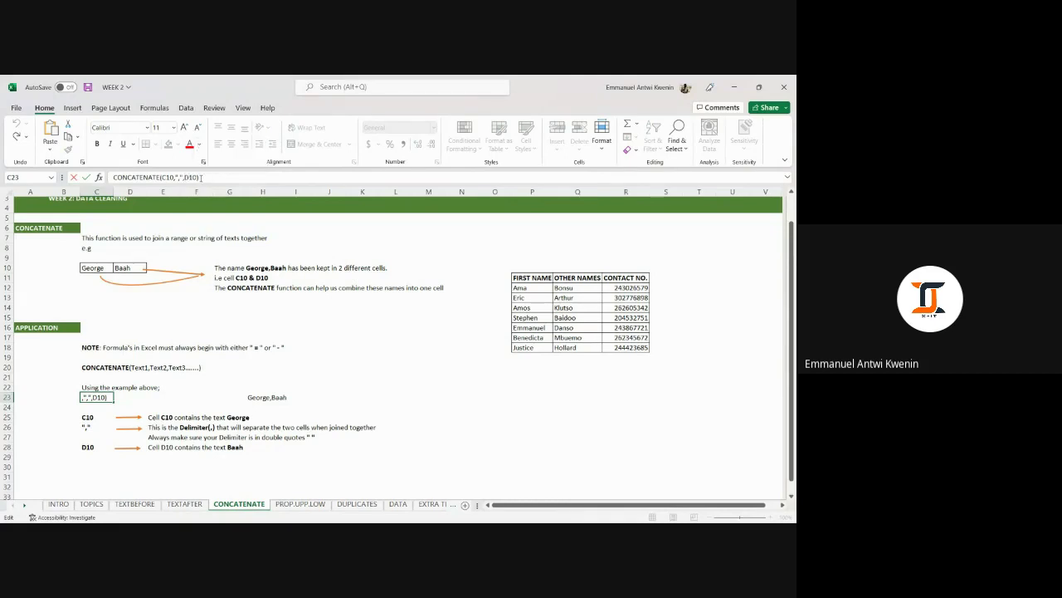
pyautogui.doubleClick(192, 177)
pyautogui.click(203, 177)
pyautogui.press('Return')
pyautogui.click(265, 396)
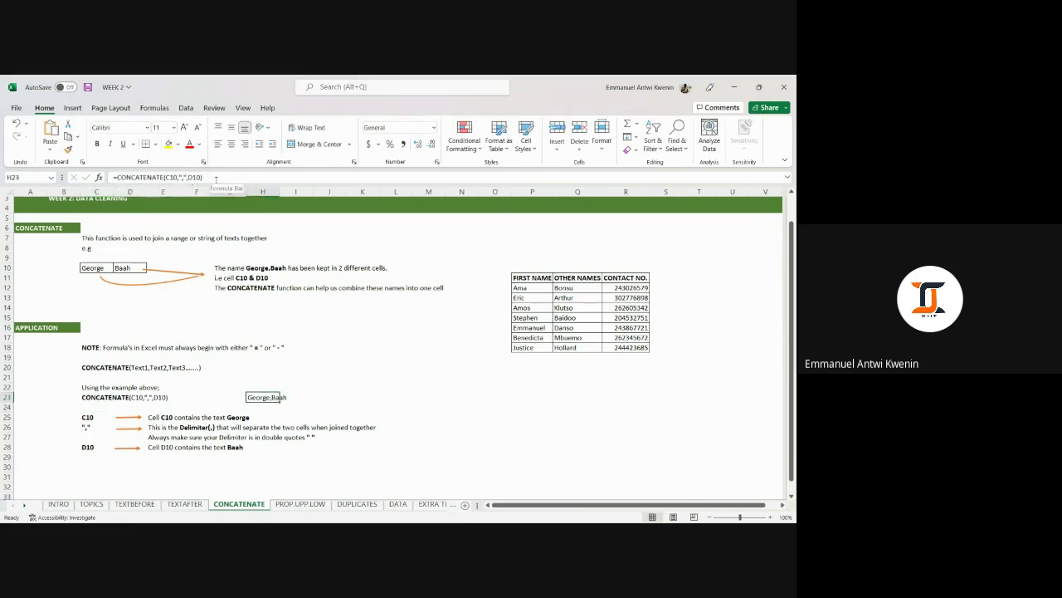
pyautogui.click(257, 408)
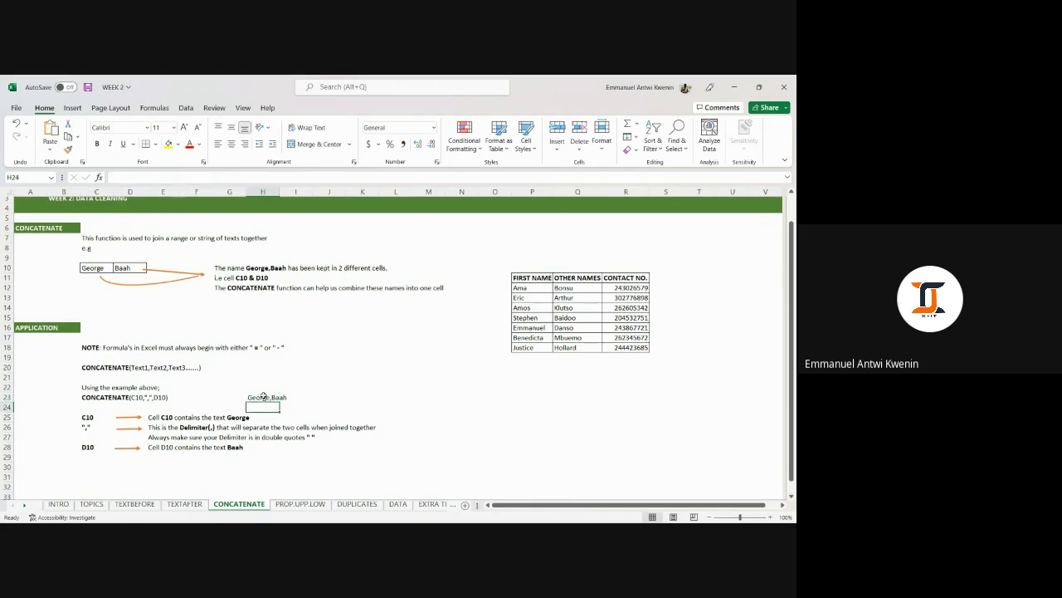
pyautogui.click(264, 397)
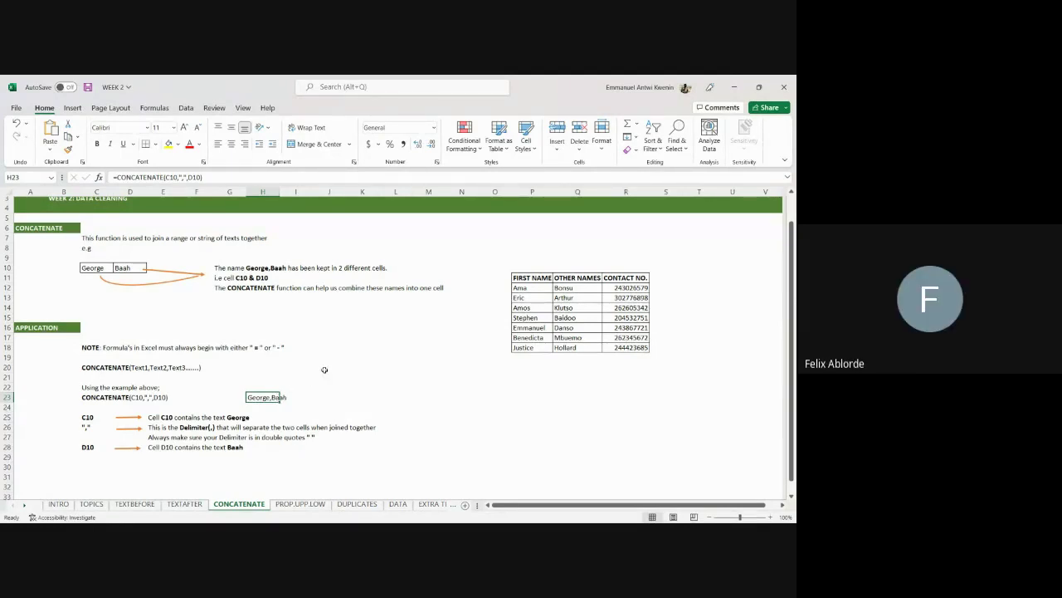
pyautogui.scroll(1, 328, 321)
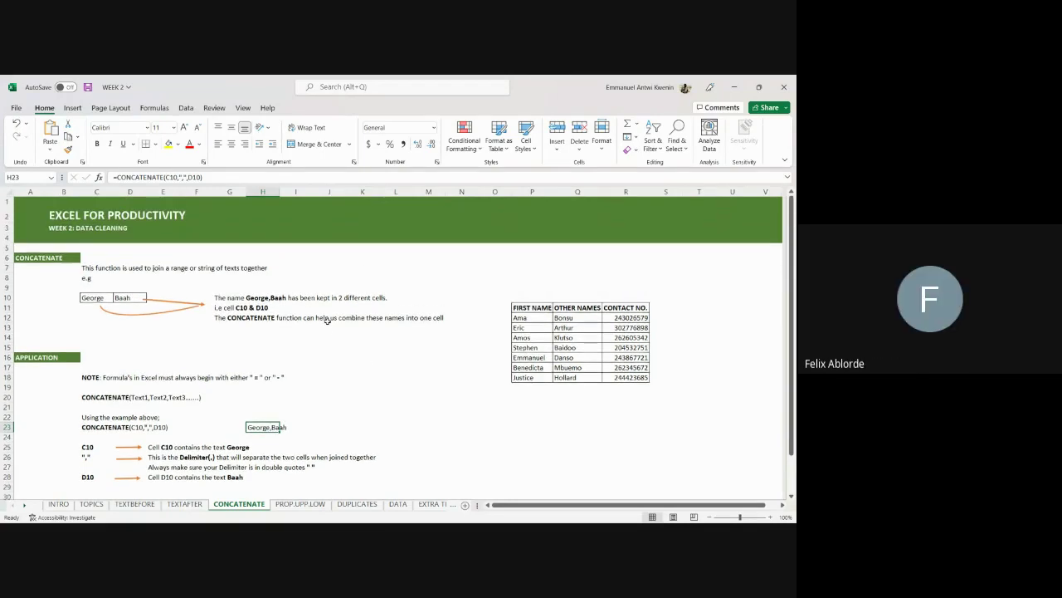
pyautogui.scroll(-1, 322, 325)
pyautogui.click(573, 397)
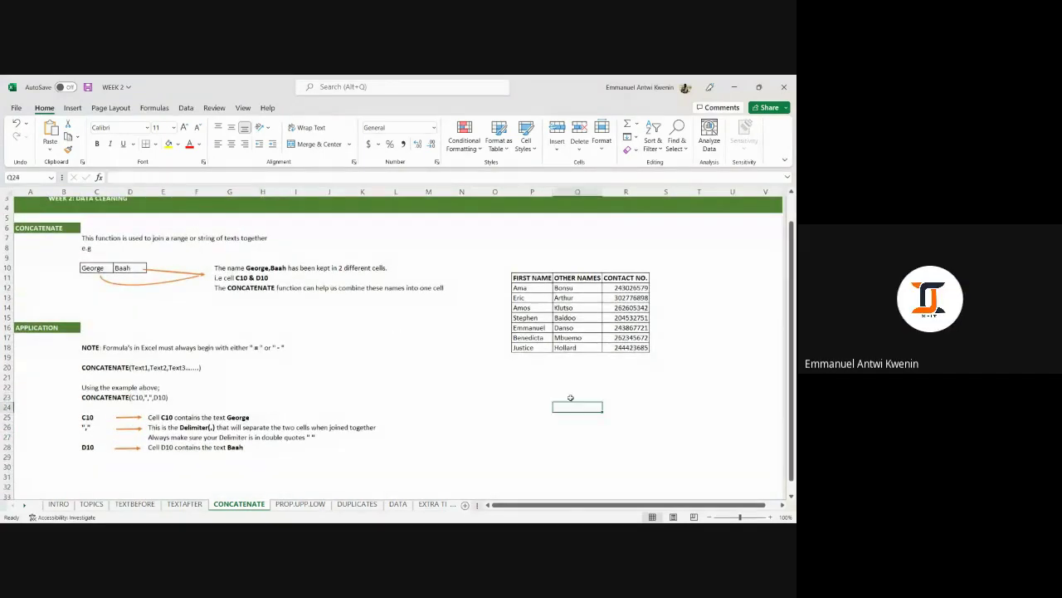
# Insert a blank column R before CONTACT NO.
pyautogui.click(625, 191)
pyautogui.rightClick(613, 196)
pyautogui.click(636, 301)
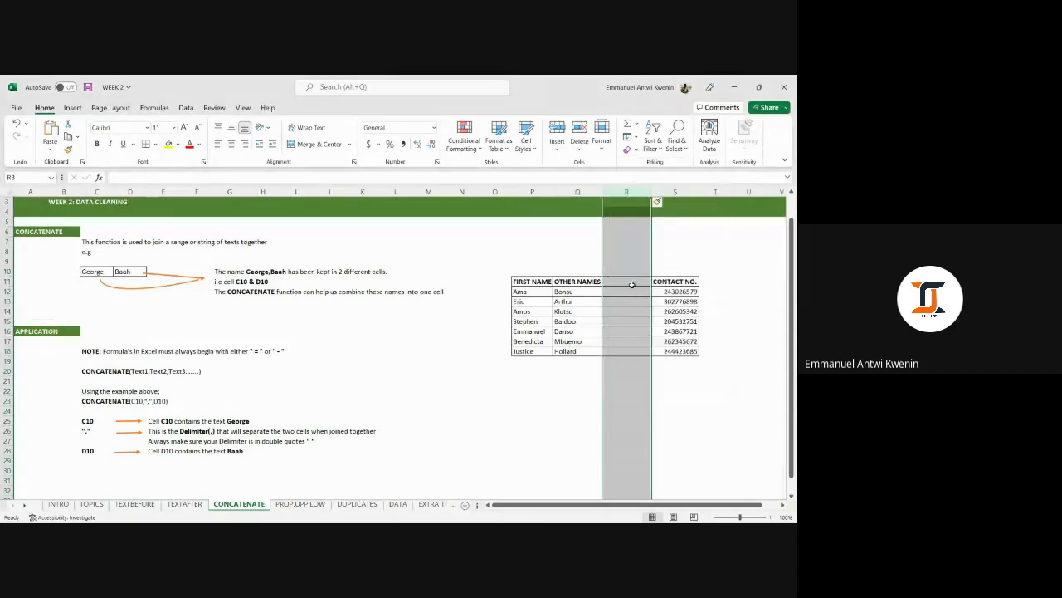
pyautogui.click(622, 296)
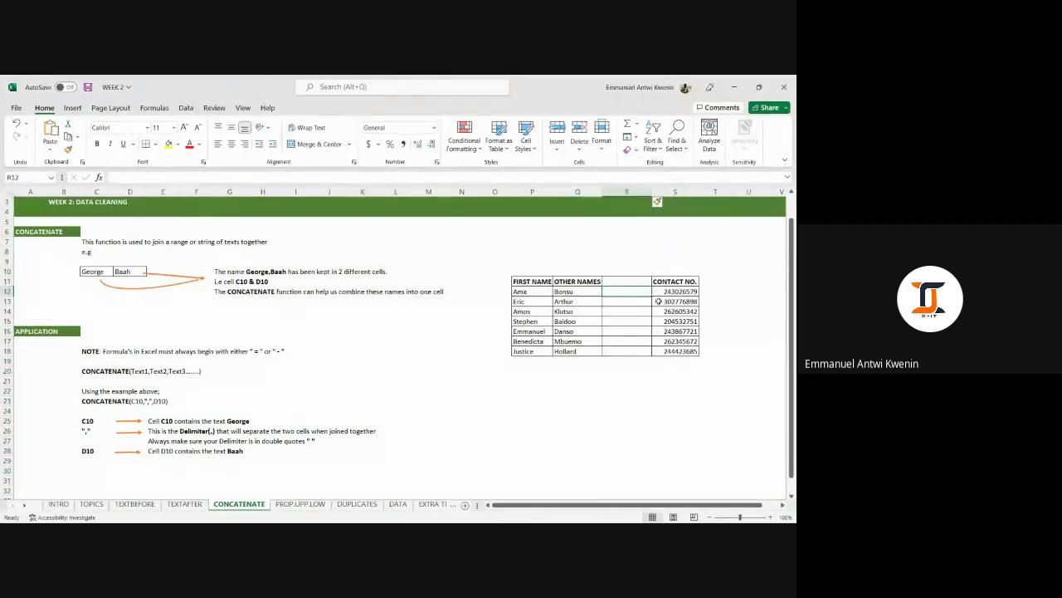
pyautogui.write('=')
pyautogui.press('Escape')
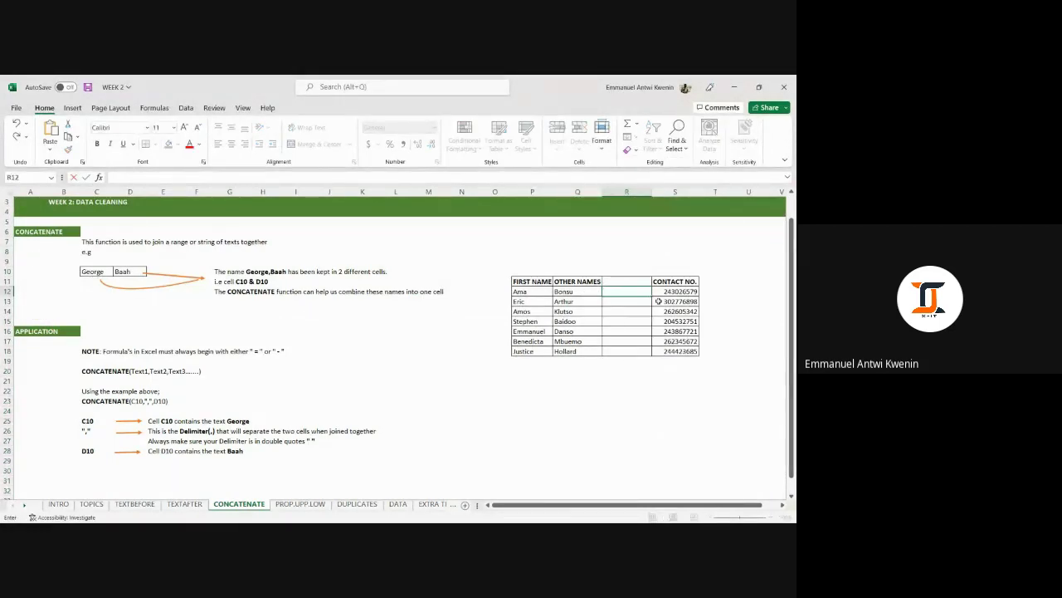
pyautogui.write('=')
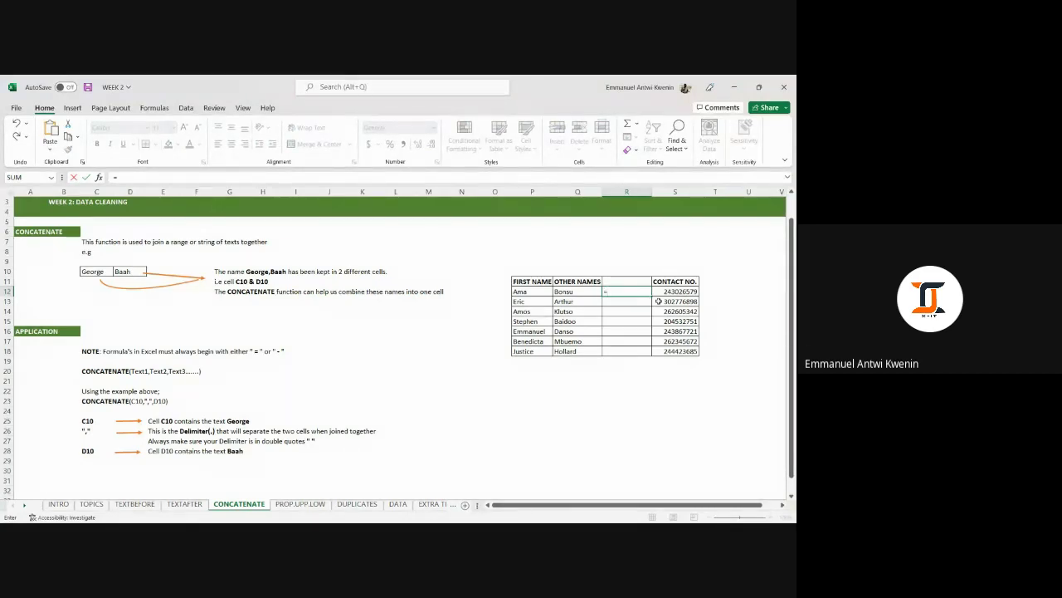
pyautogui.write('CO')
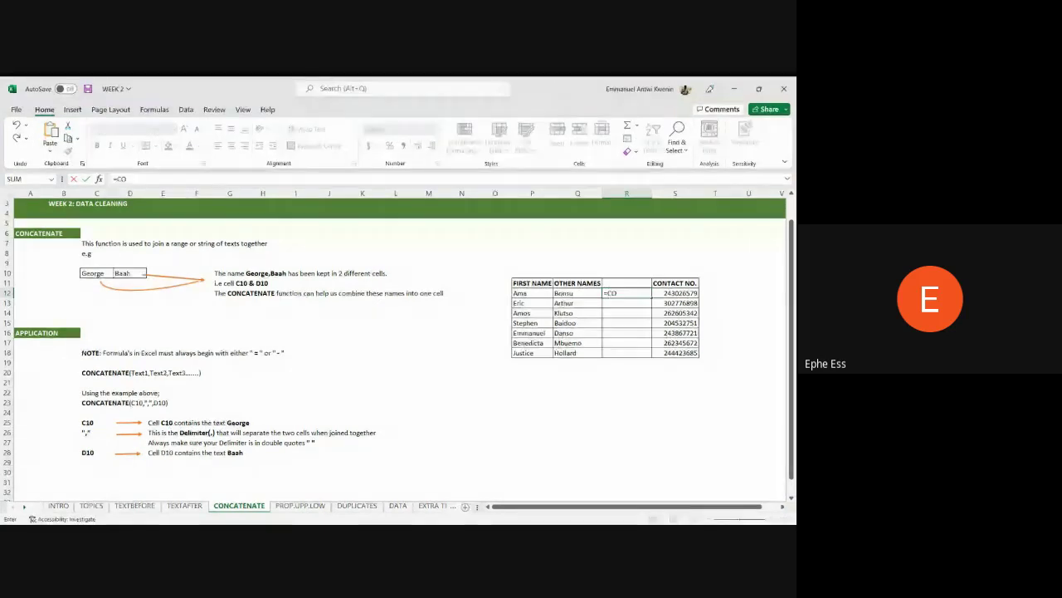
pyautogui.write('NCA')
pyautogui.press('Tab')
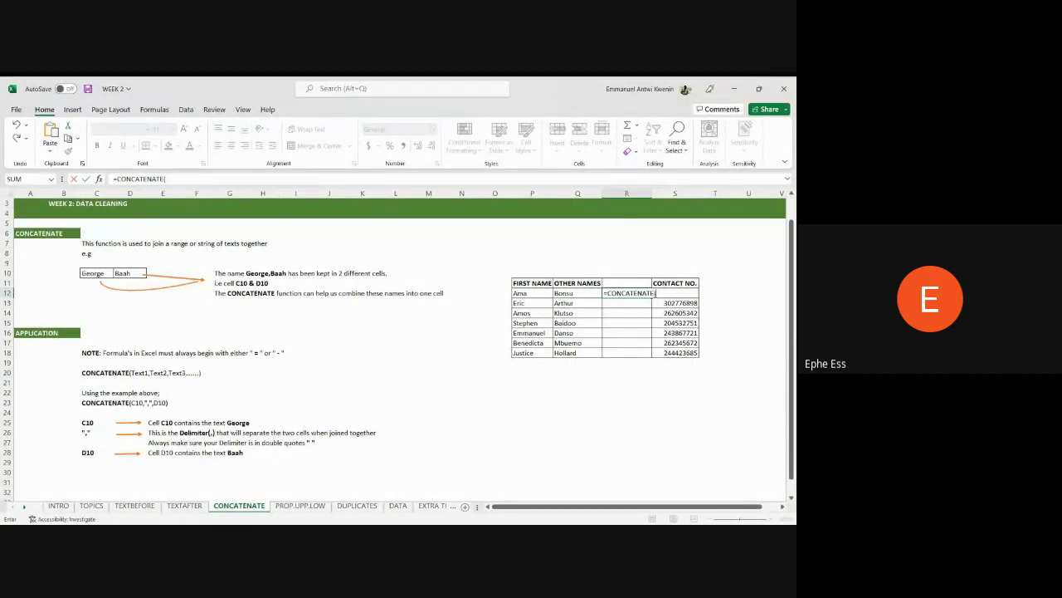
pyautogui.click(526, 292)
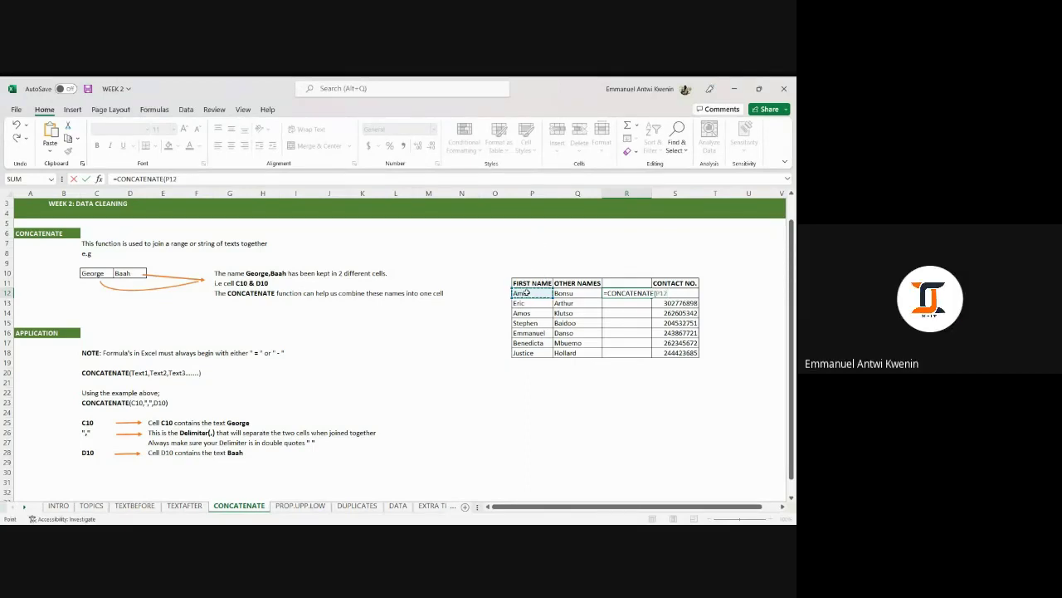
pyautogui.write(',')
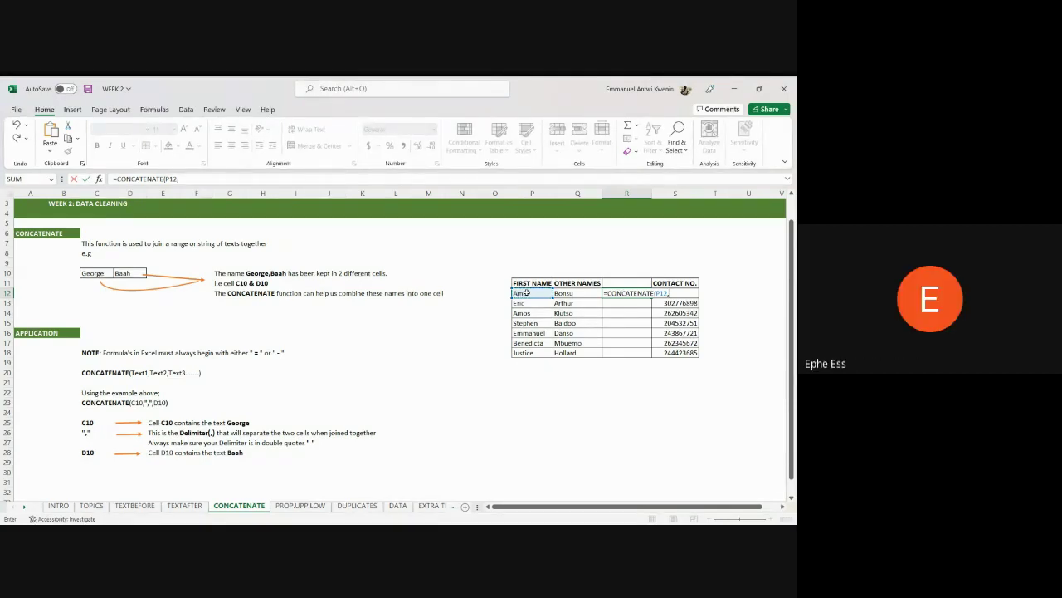
pyautogui.write('","')
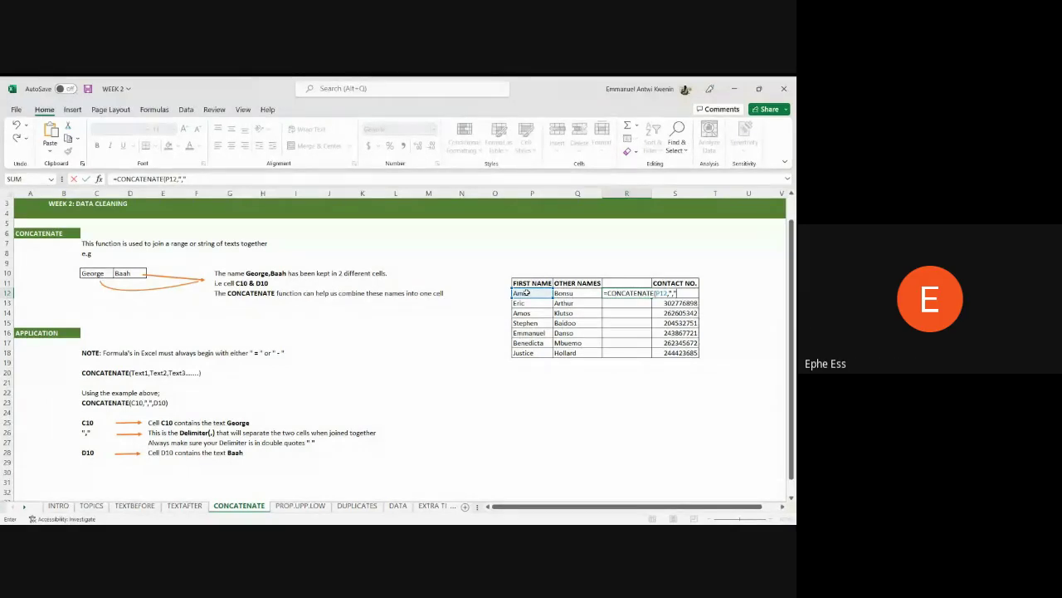
pyautogui.write(',')
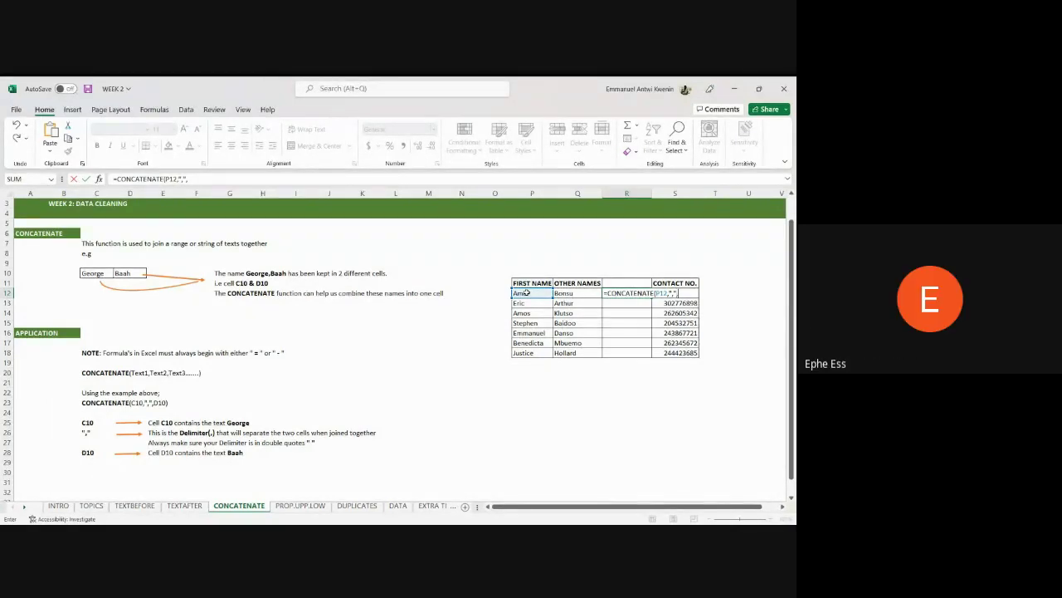
pyautogui.click(569, 294)
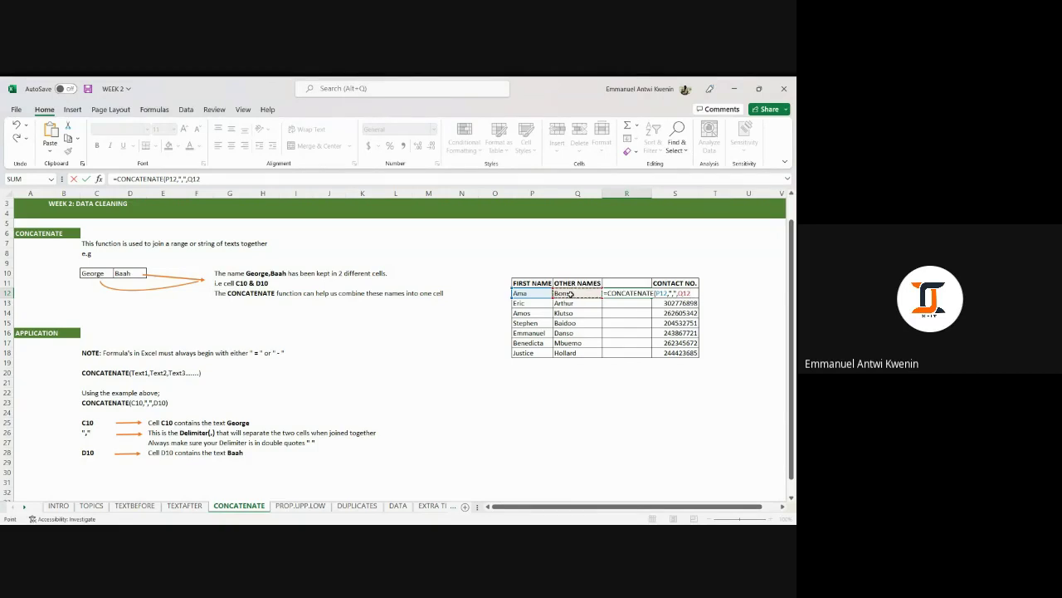
pyautogui.press('Return')
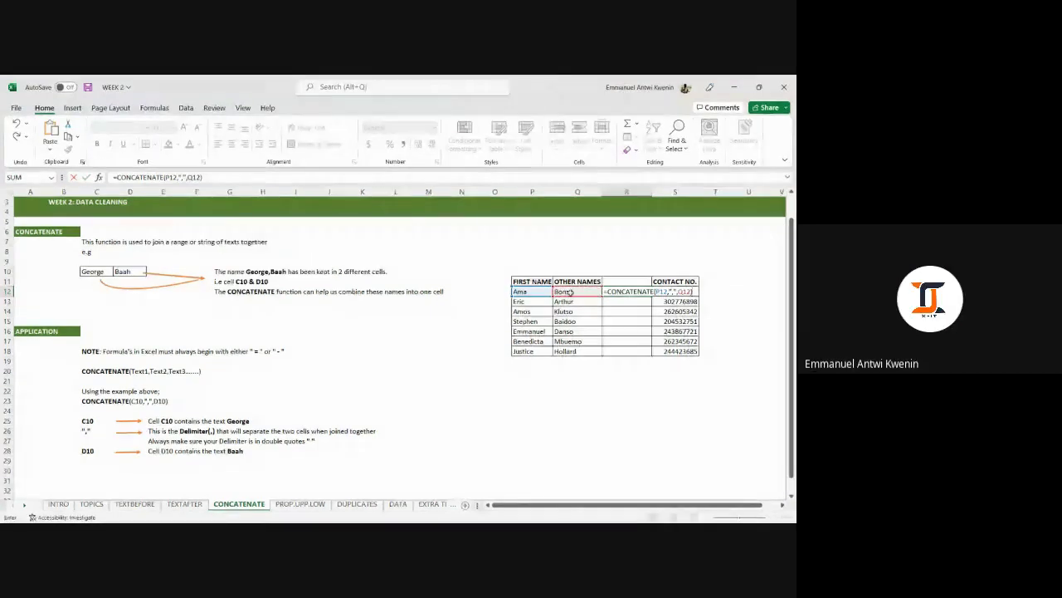
pyautogui.click(639, 294)
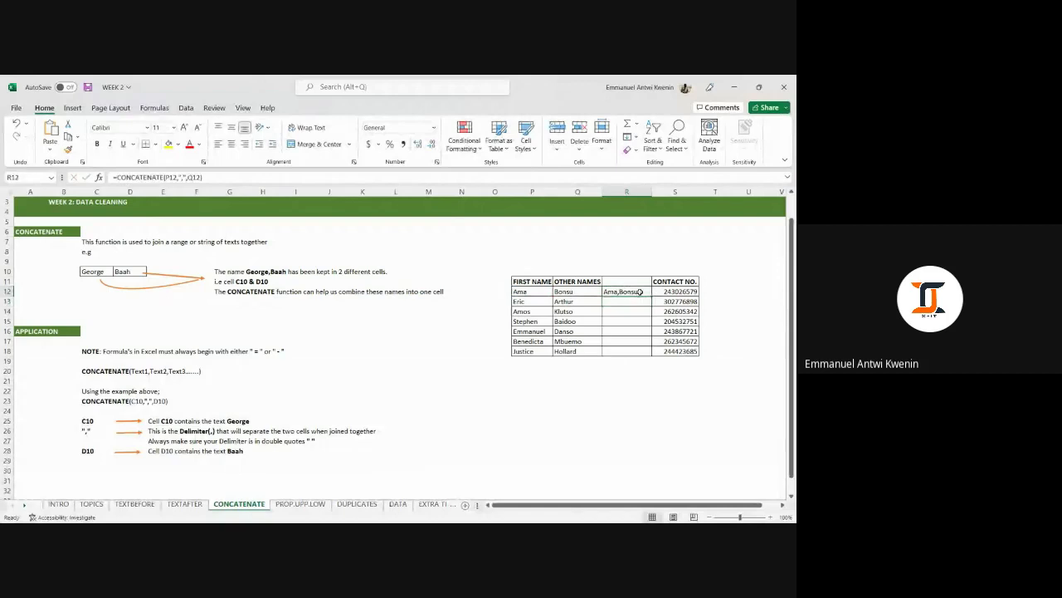
pyautogui.doubleClick(652, 296)
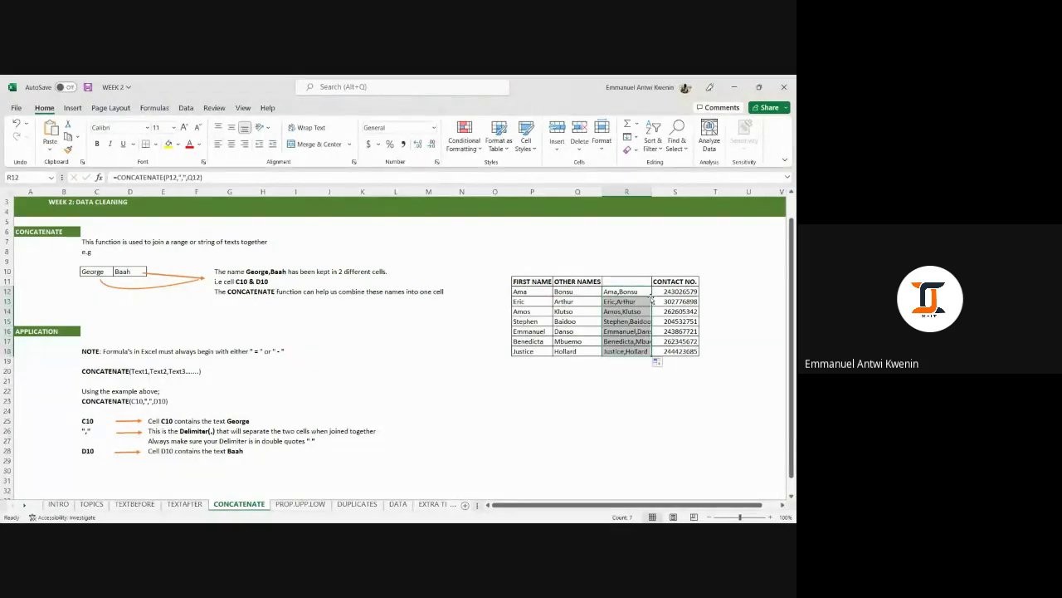
pyautogui.moveTo(652, 192); pyautogui.dragTo(661, 192)
pyautogui.click(640, 360)
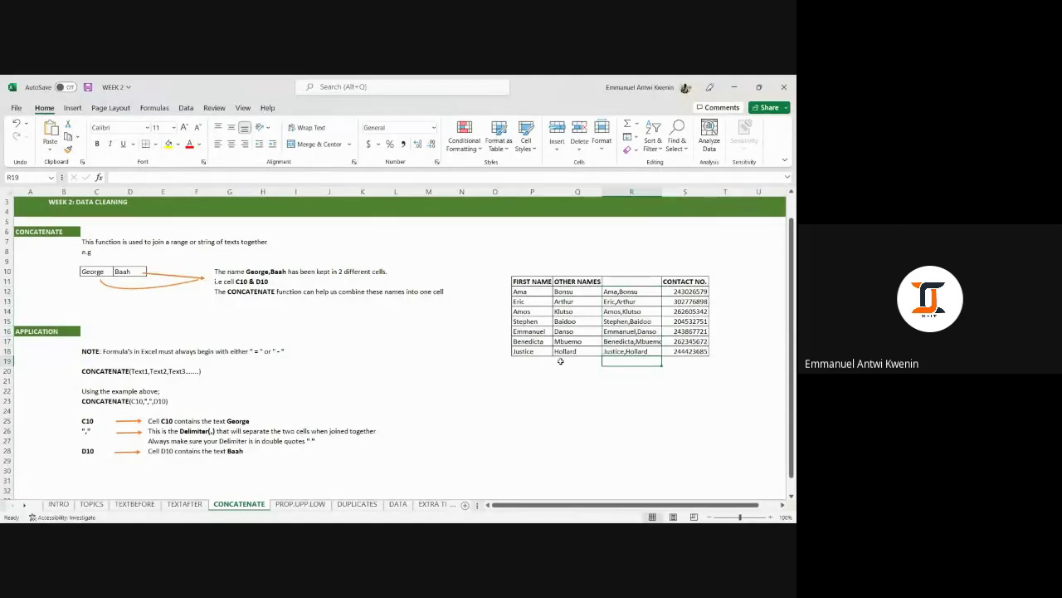
pyautogui.doubleClick(661, 191)
pyautogui.click(529, 401)
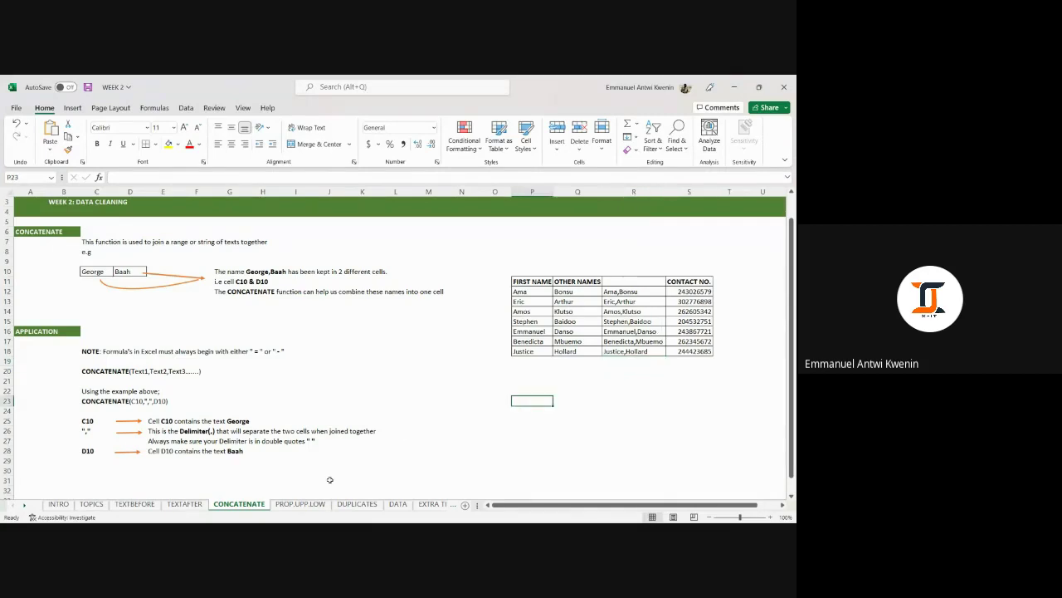
pyautogui.scroll(-2, 385, 397)
pyautogui.scroll(3, 387, 395)
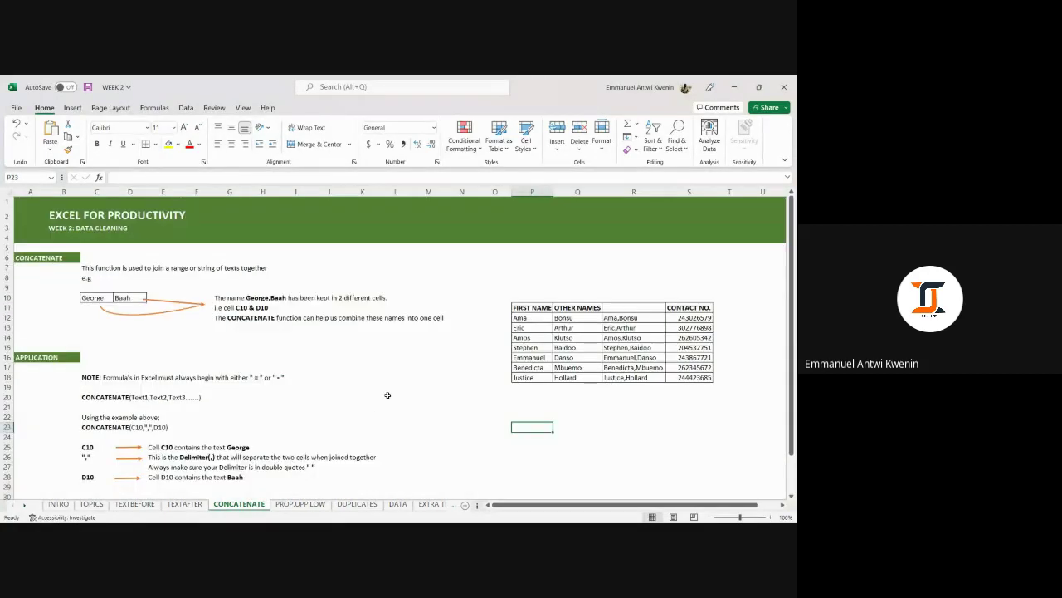
pyautogui.scroll(-1, 387, 395)
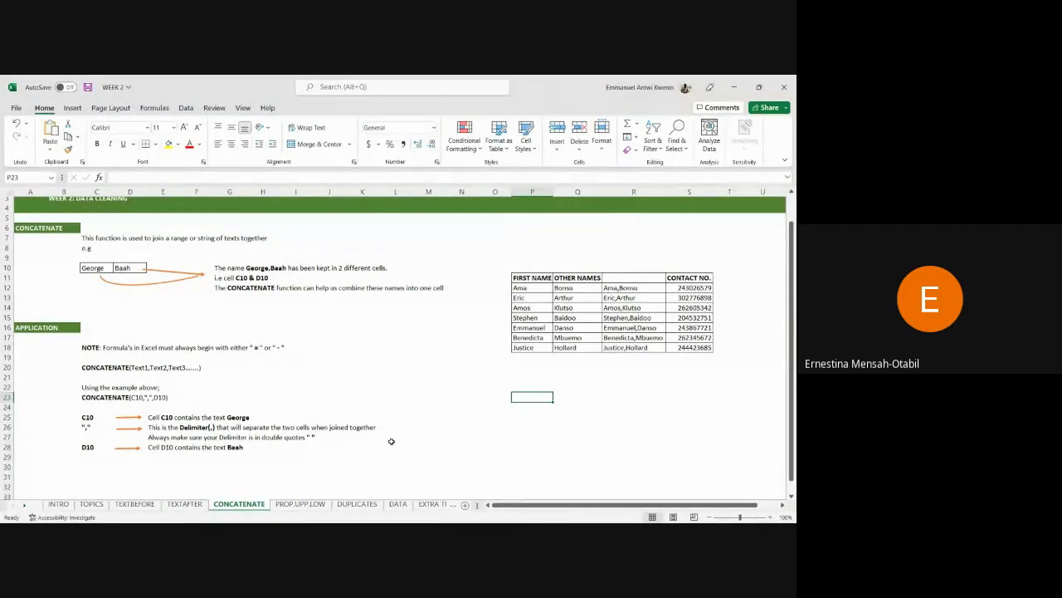
pyautogui.click(583, 406)
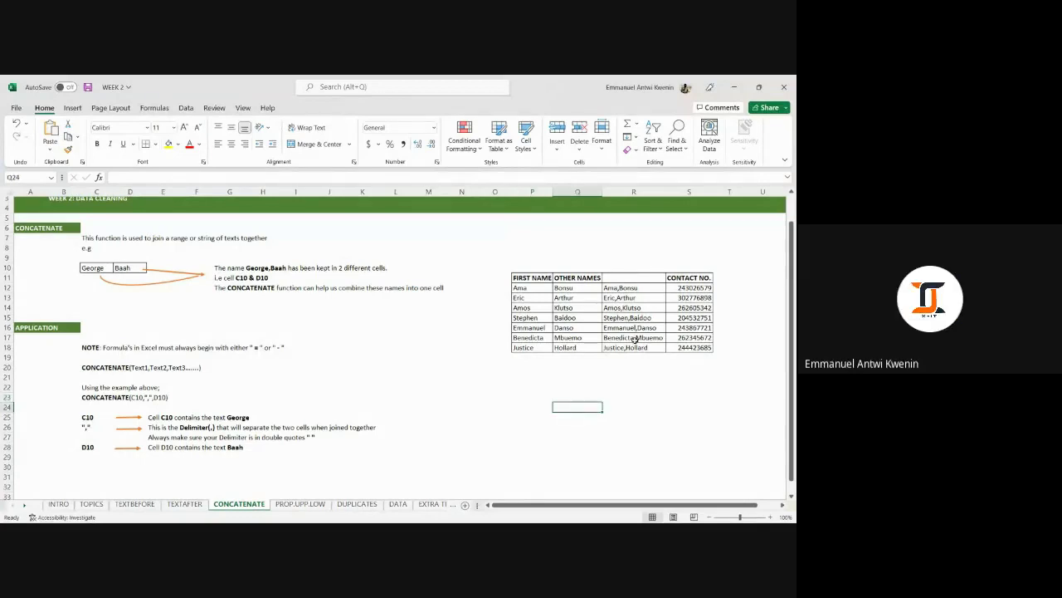
pyautogui.moveTo(632, 288); pyautogui.dragTo(634, 346)
pyautogui.click(578, 387)
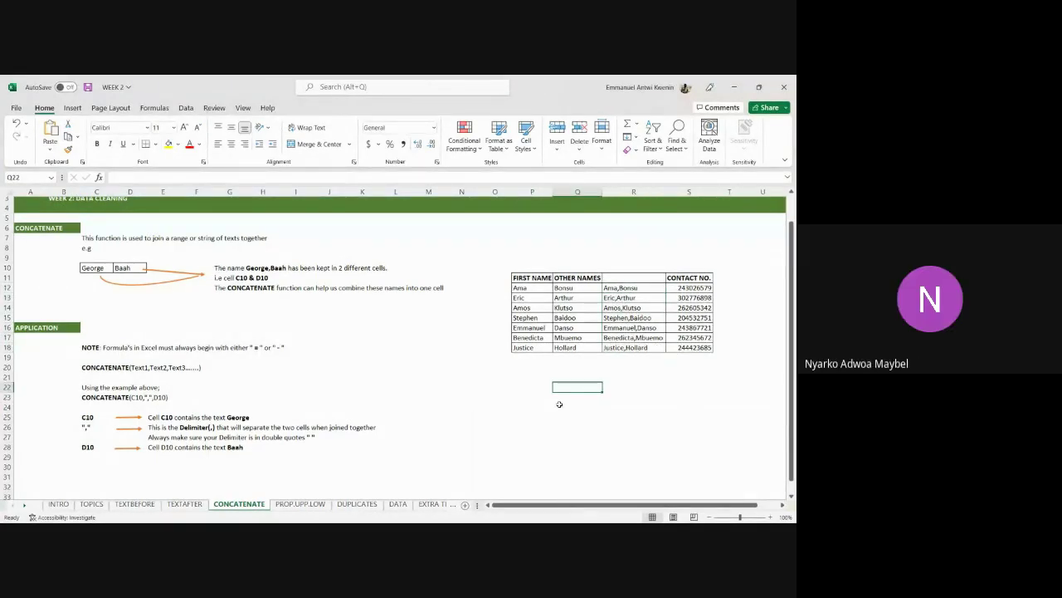
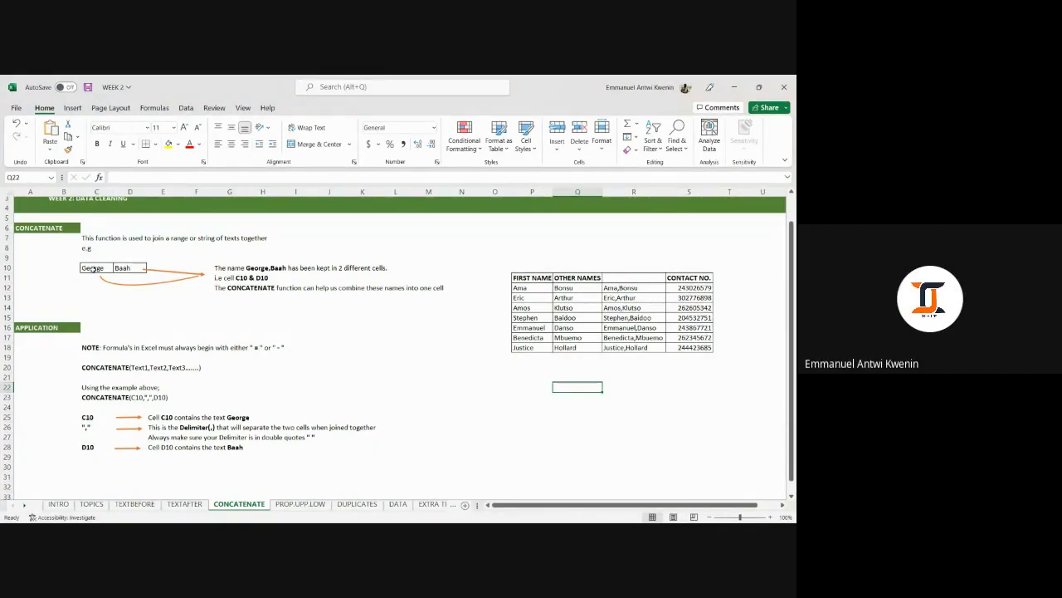
# Review the example names and the joining formula in R12 against the first name in P12.
pyautogui.moveTo(93, 268); pyautogui.dragTo(119, 275)
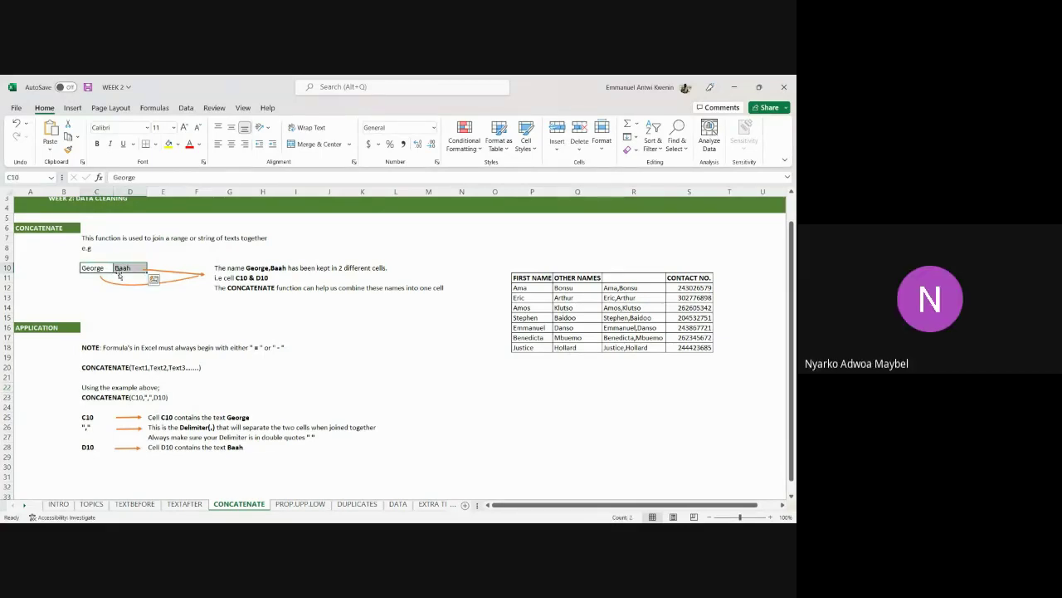
pyautogui.click(121, 287)
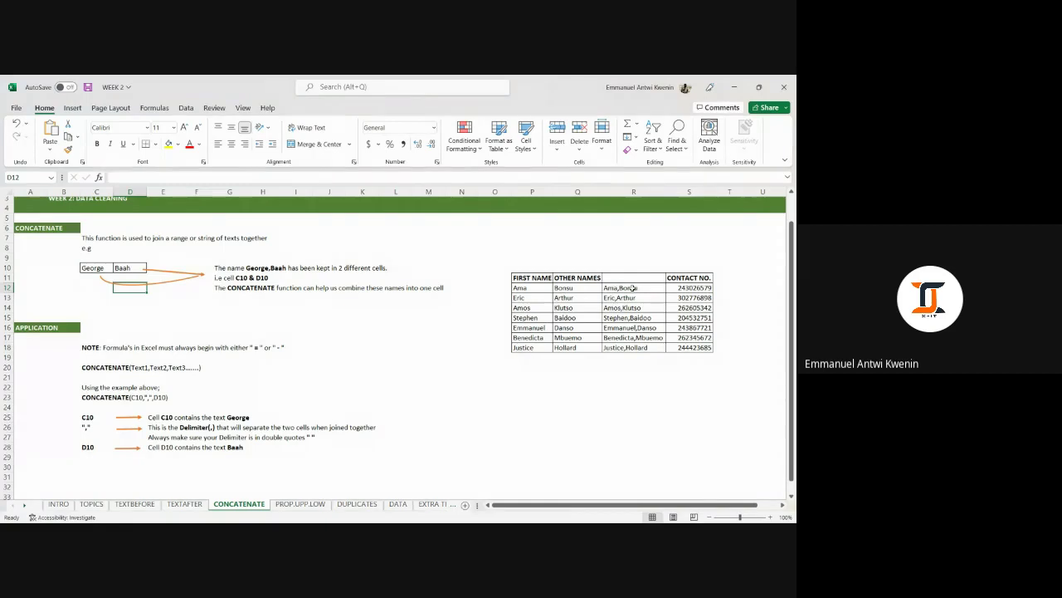
pyautogui.click(607, 288)
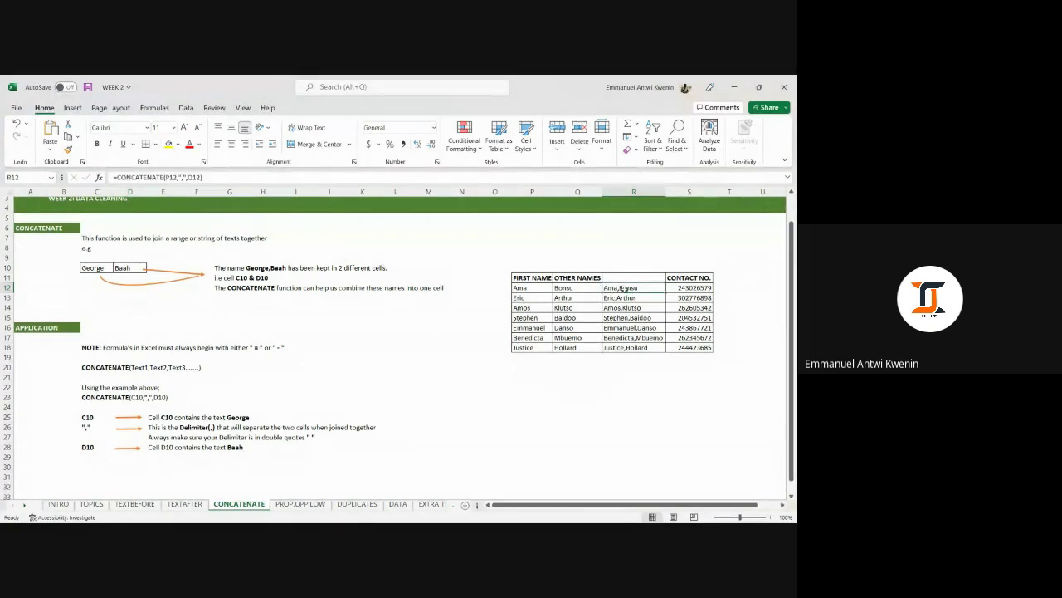
pyautogui.click(521, 288)
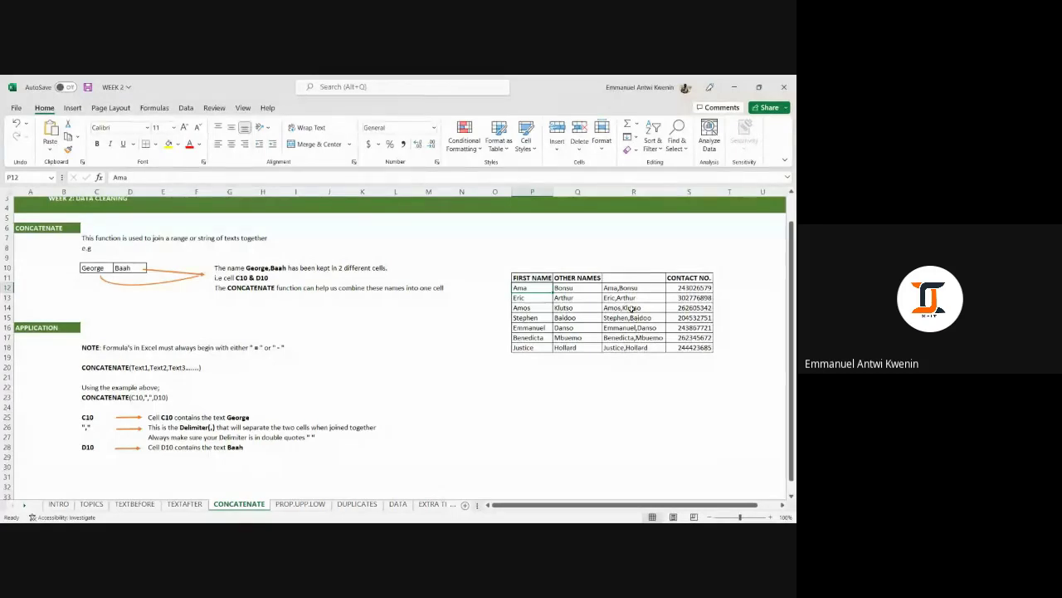
pyautogui.moveTo(628, 288); pyautogui.dragTo(639, 347)
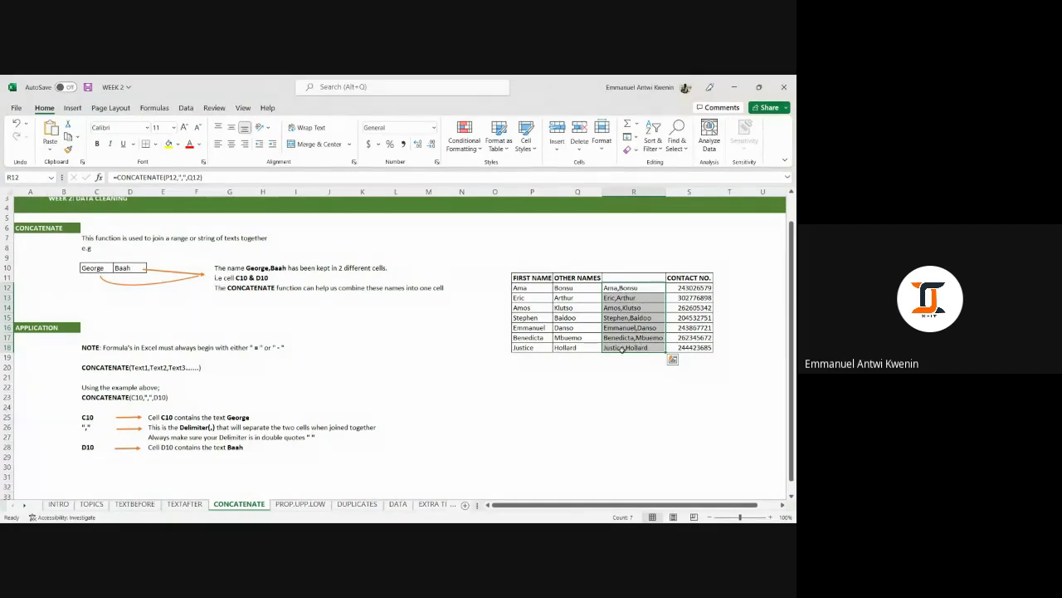
# Test the link by clearing and retyping Amos in P14, checking R14's joined name, then undoing.
pyautogui.click(528, 309)
pyautogui.press('Delete')
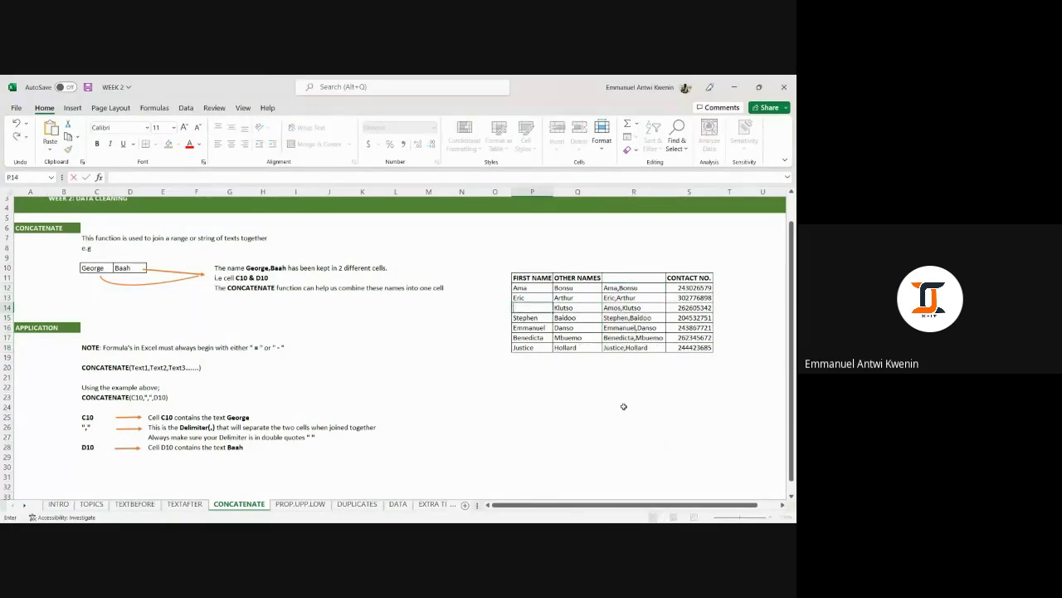
pyautogui.click(623, 406)
pyautogui.click(521, 307)
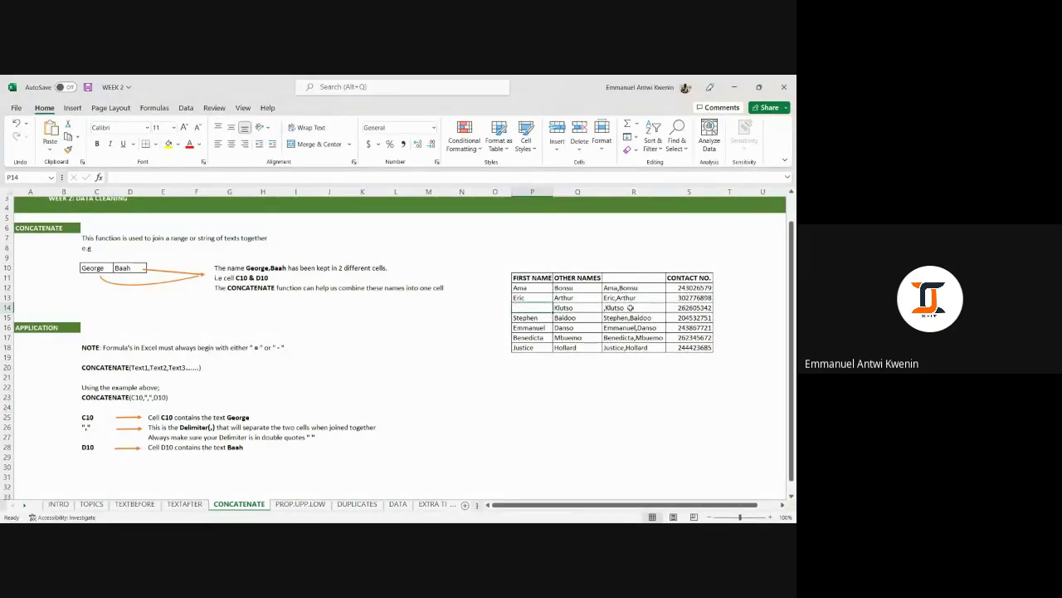
pyautogui.write('Amos')
pyautogui.press('Return')
pyautogui.click(595, 388)
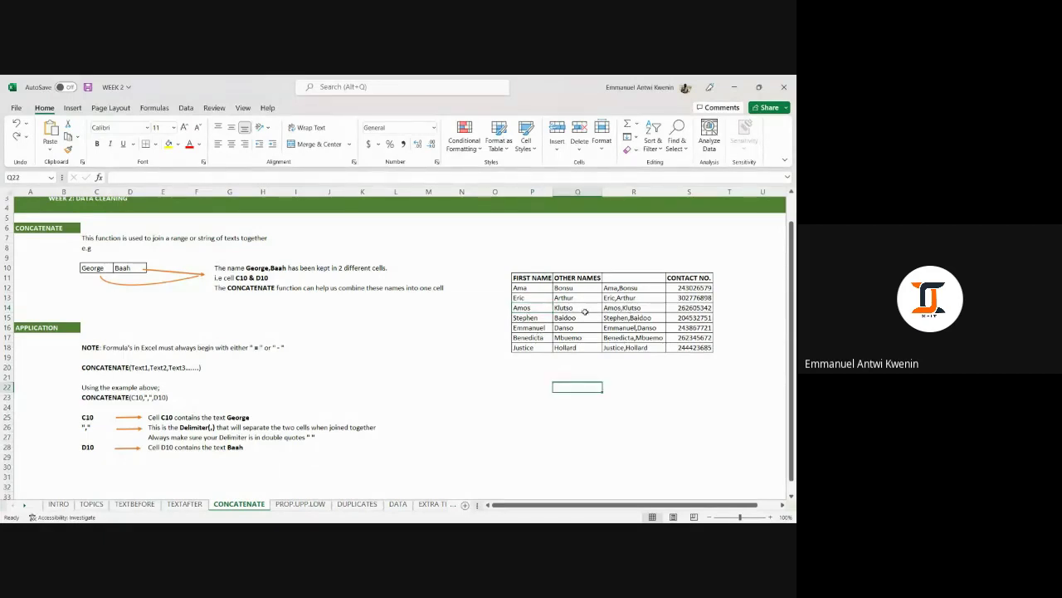
pyautogui.click(532, 307)
pyautogui.press('Delete')
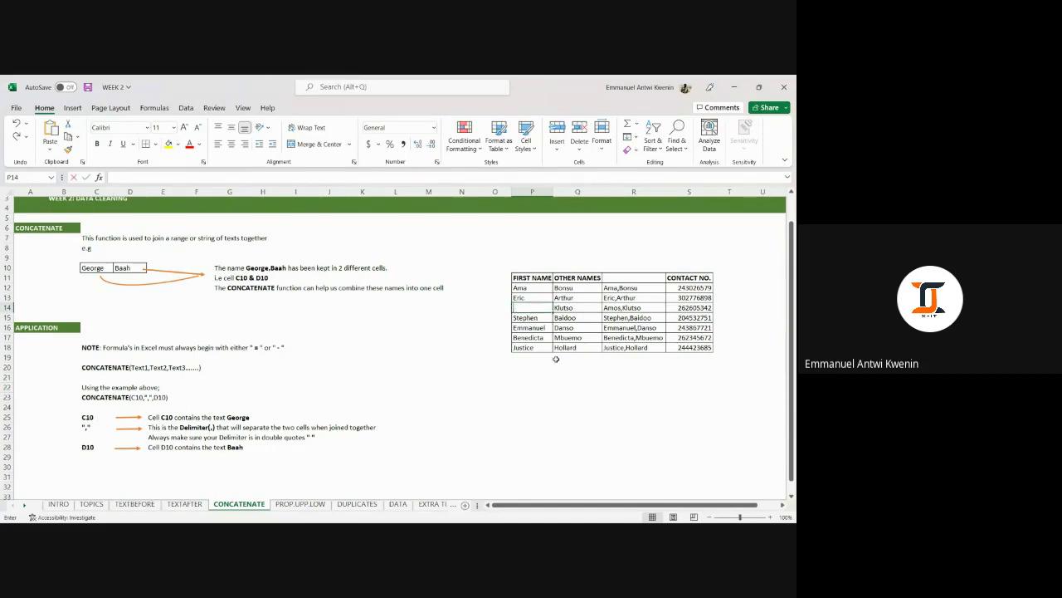
pyautogui.click(585, 377)
pyautogui.click(627, 309)
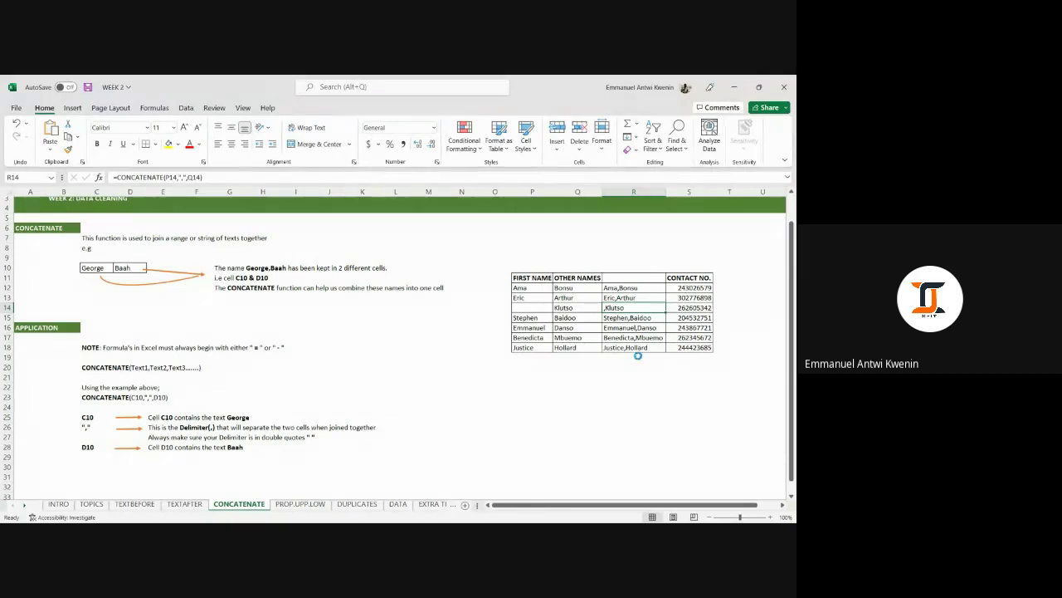
pyautogui.hotkey('ctrl', 'z')
# Copy the joined names in R12:R18 and bring up paste options over P12.
pyautogui.click(644, 366)
pyautogui.click(622, 290)
pyautogui.moveTo(621, 289); pyautogui.dragTo(638, 345)
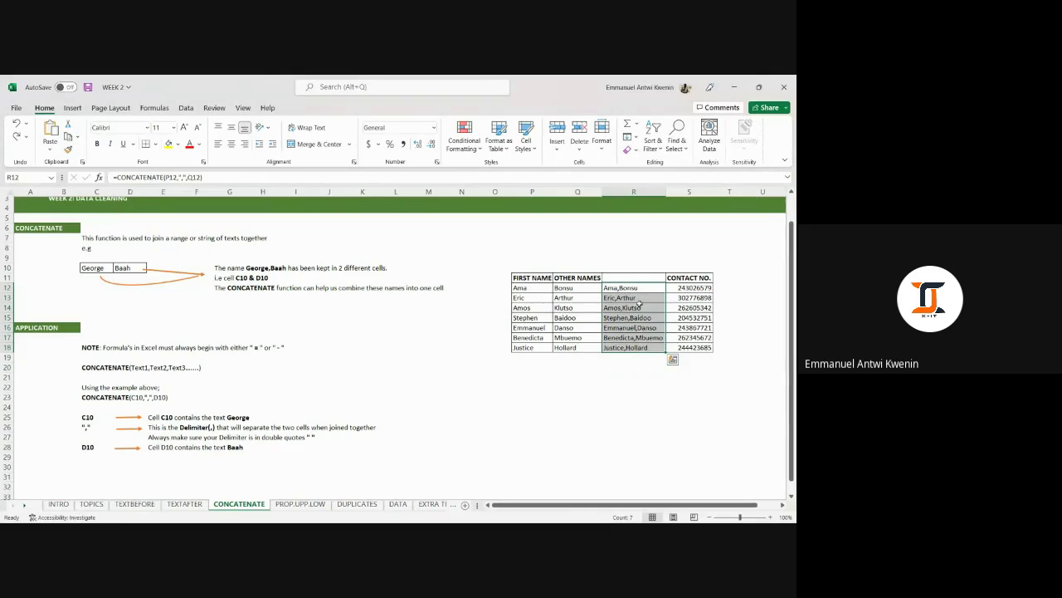
pyautogui.moveTo(538, 294); pyautogui.dragTo(581, 343)
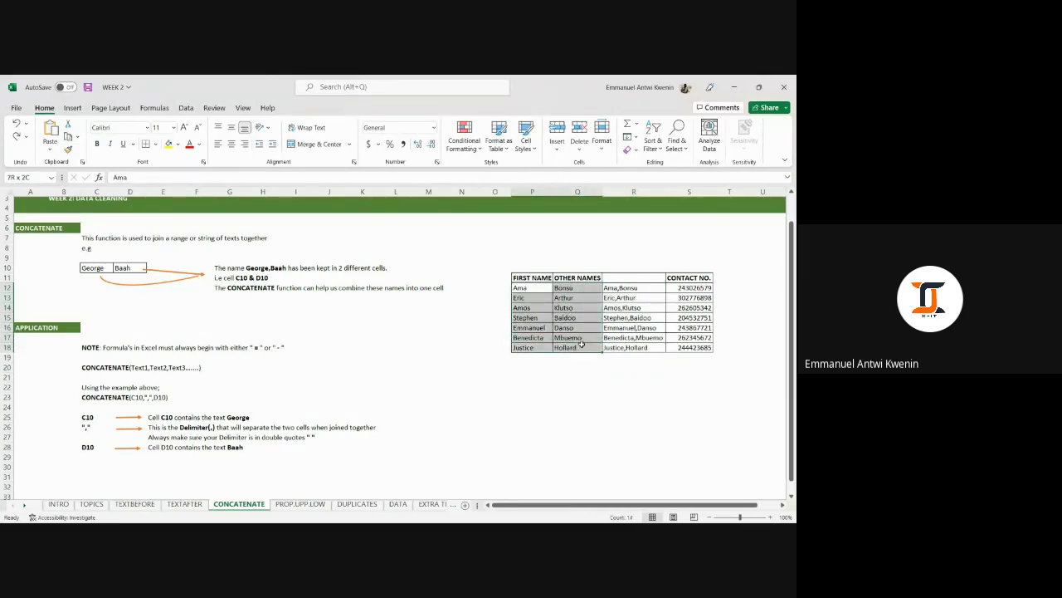
pyautogui.moveTo(628, 291); pyautogui.dragTo(633, 347)
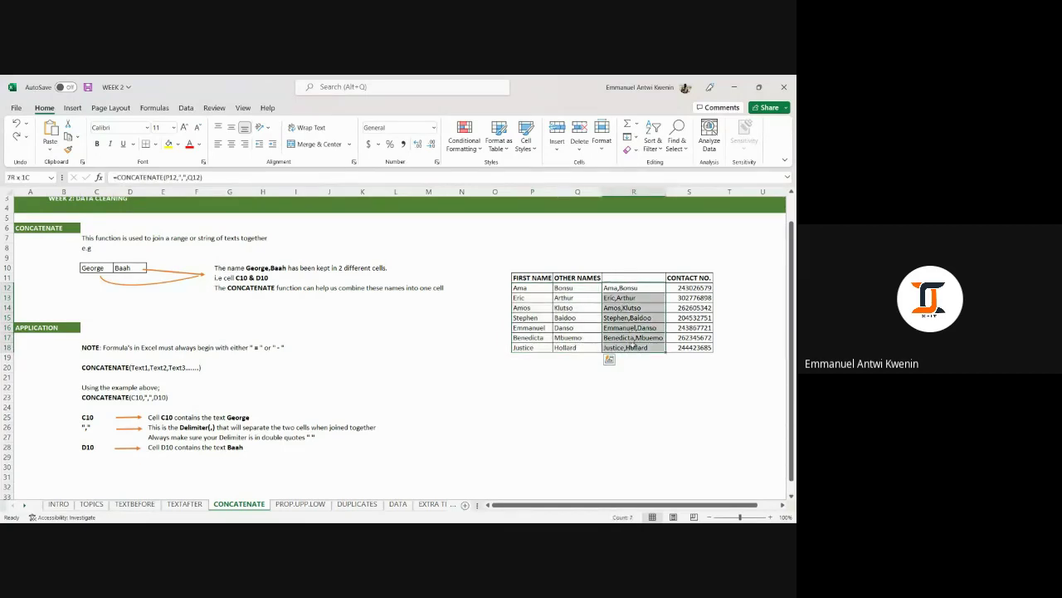
pyautogui.click(620, 288)
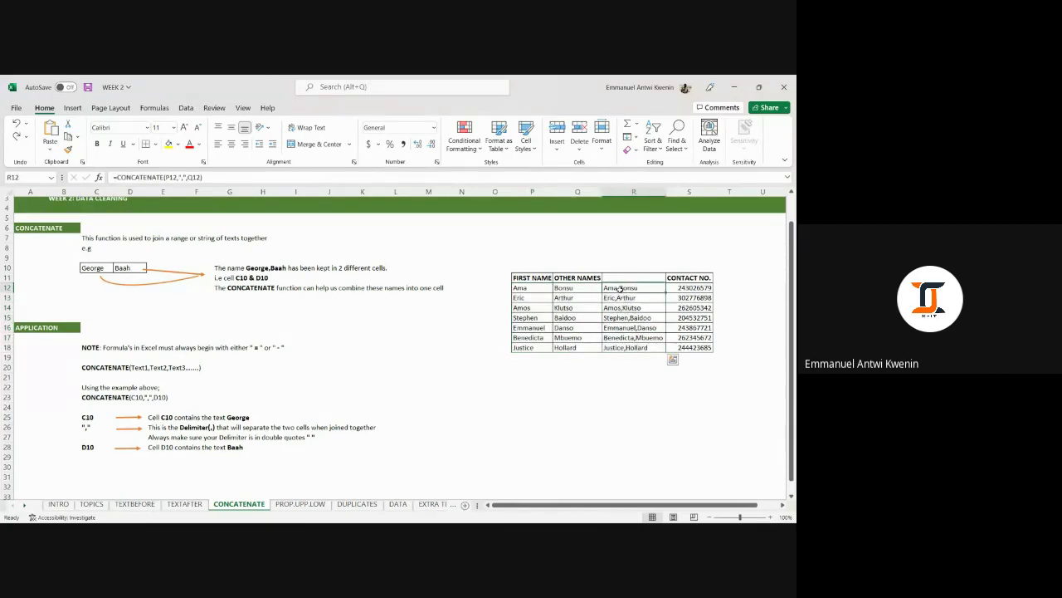
pyautogui.moveTo(620, 288); pyautogui.dragTo(629, 347)
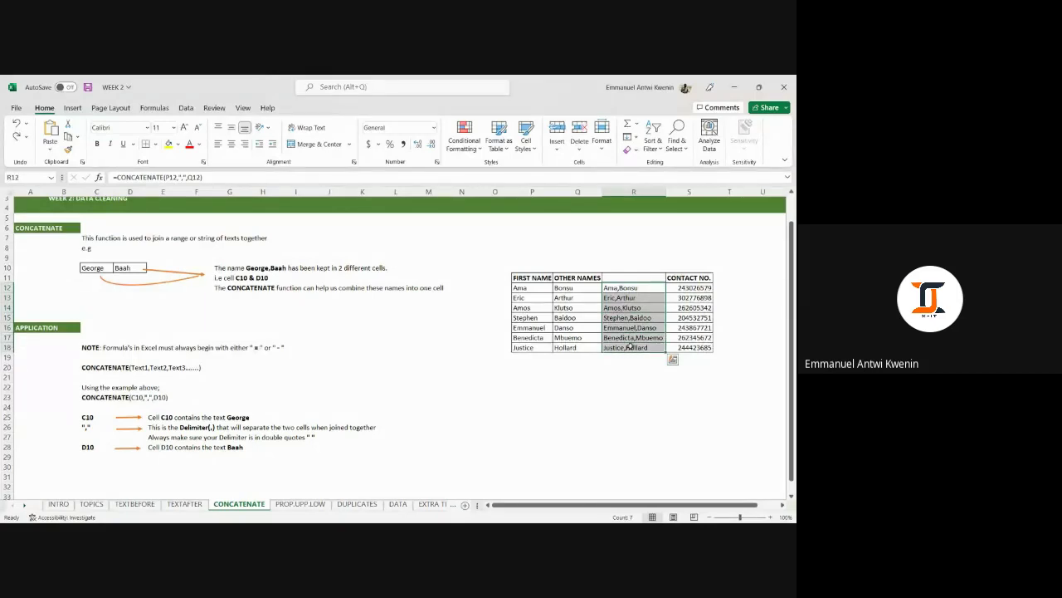
pyautogui.moveTo(524, 287); pyautogui.dragTo(528, 348)
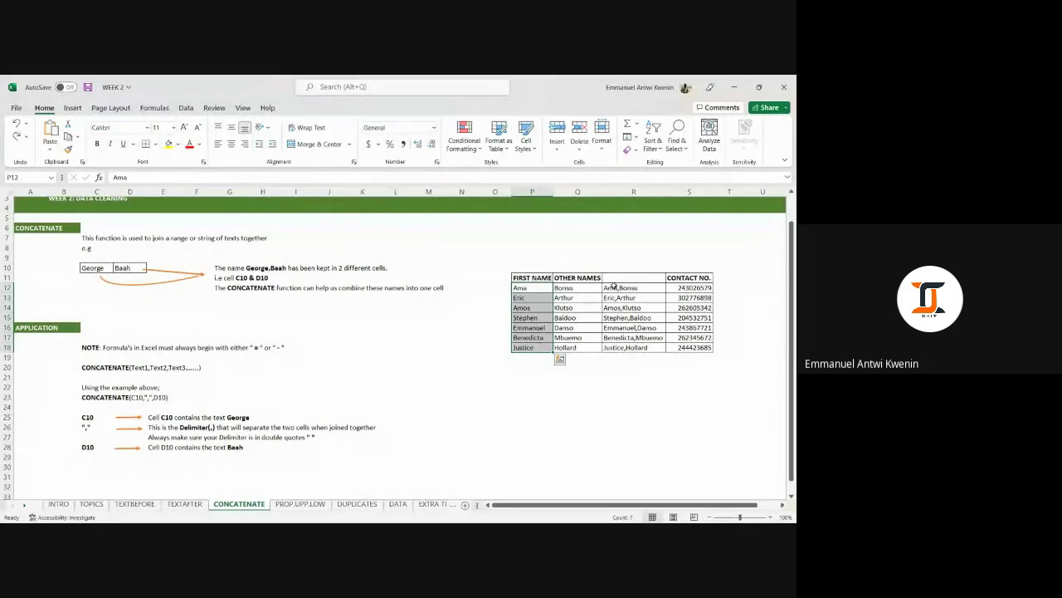
pyautogui.moveTo(614, 288); pyautogui.dragTo(621, 347)
pyautogui.rightClick(621, 337)
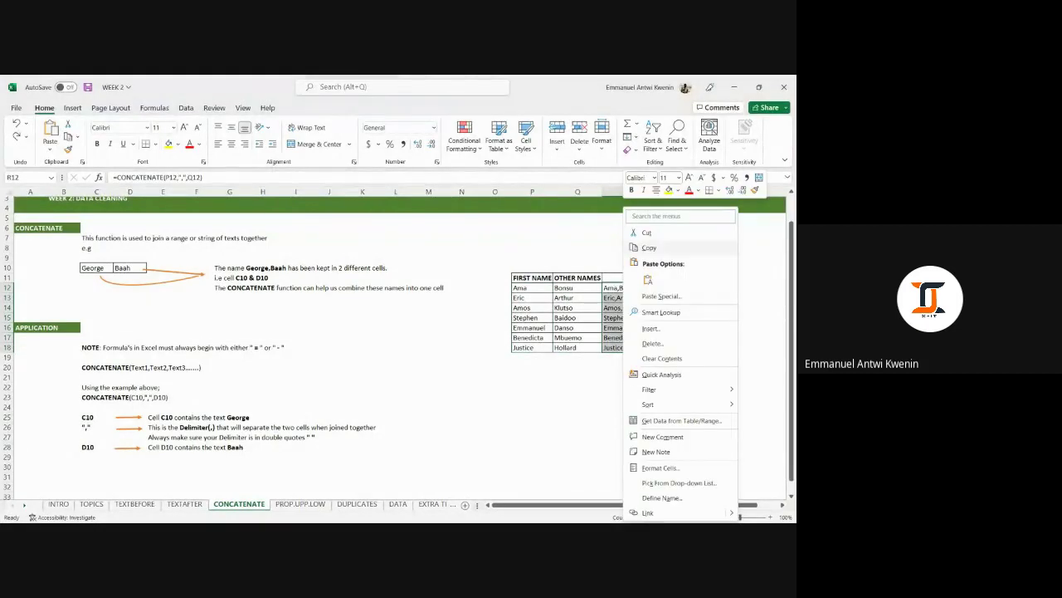
pyautogui.click(649, 248)
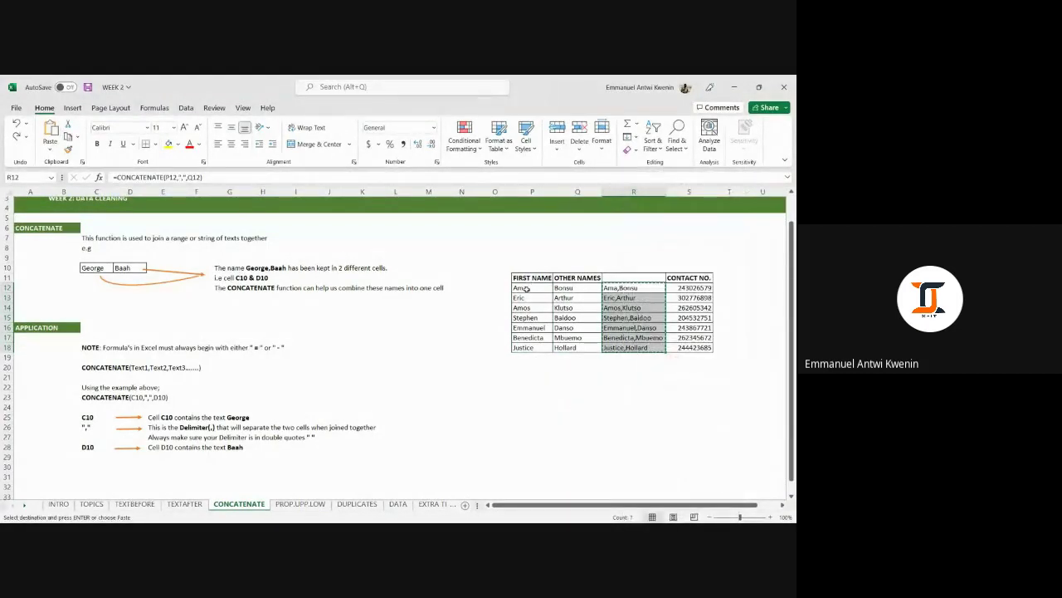
pyautogui.rightClick(527, 287)
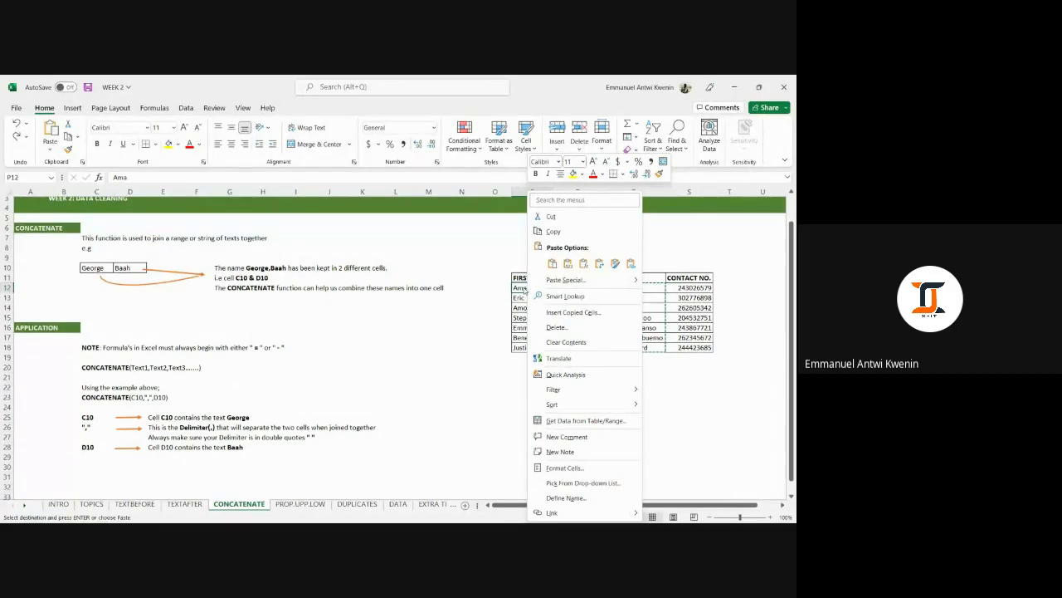
# Paste the joined names as values into the FIRST NAME column and autofit column P.
pyautogui.click(552, 264)
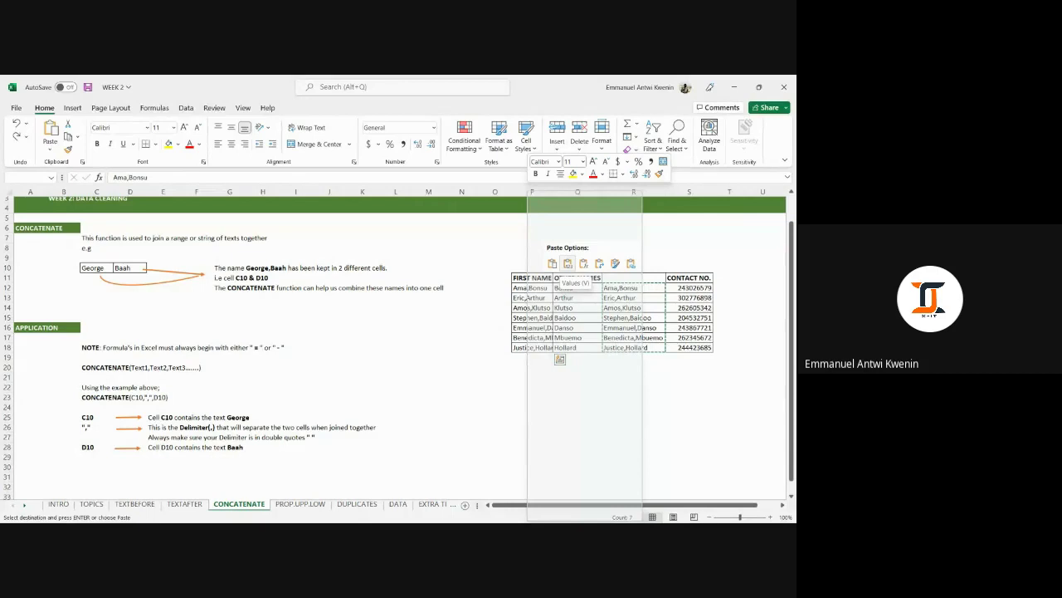
pyautogui.click(568, 264)
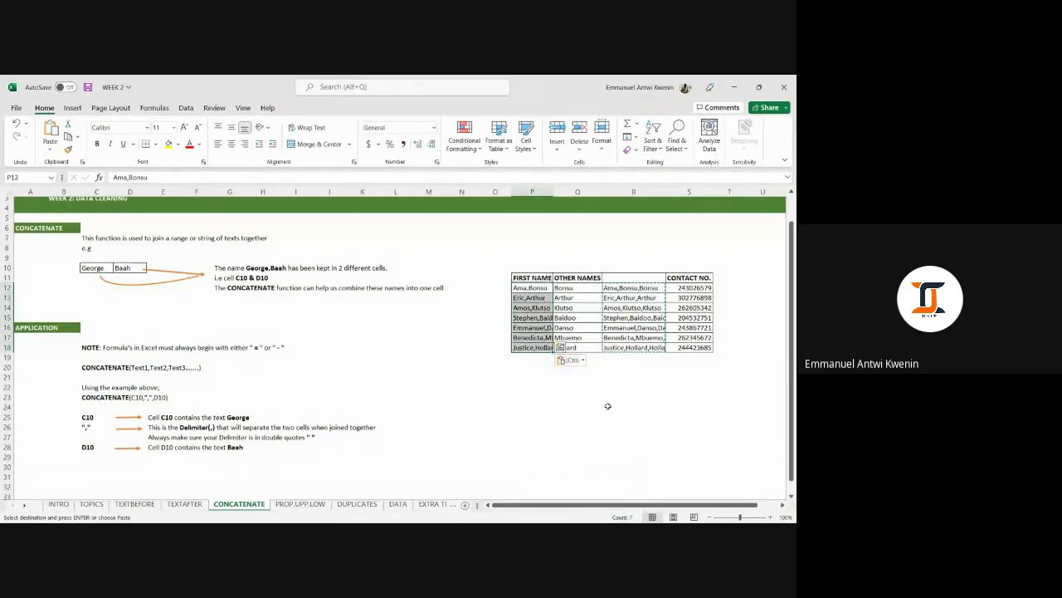
pyautogui.click(599, 397)
pyautogui.doubleClick(552, 191)
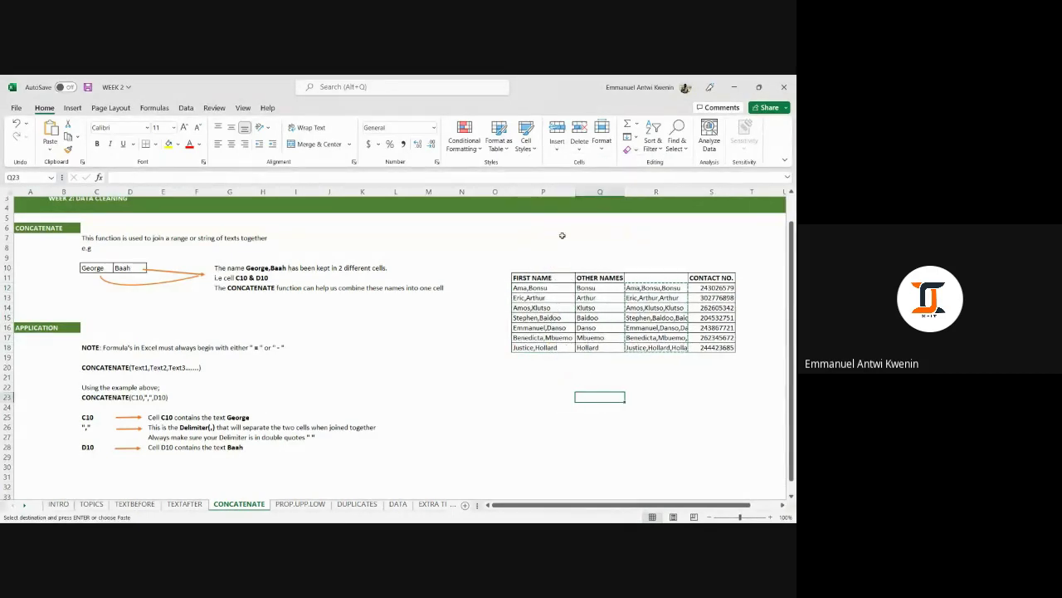
pyautogui.click(635, 375)
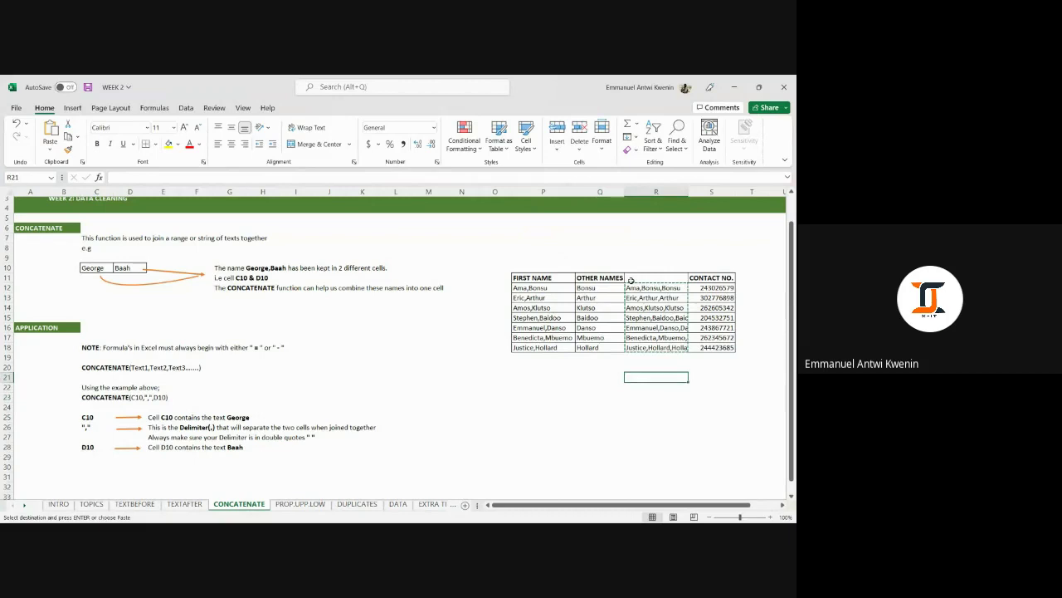
# Delete the OTHER NAMES column, notice the #REF! errors, and undo to restore it.
pyautogui.click(598, 193)
pyautogui.rightClick(599, 199)
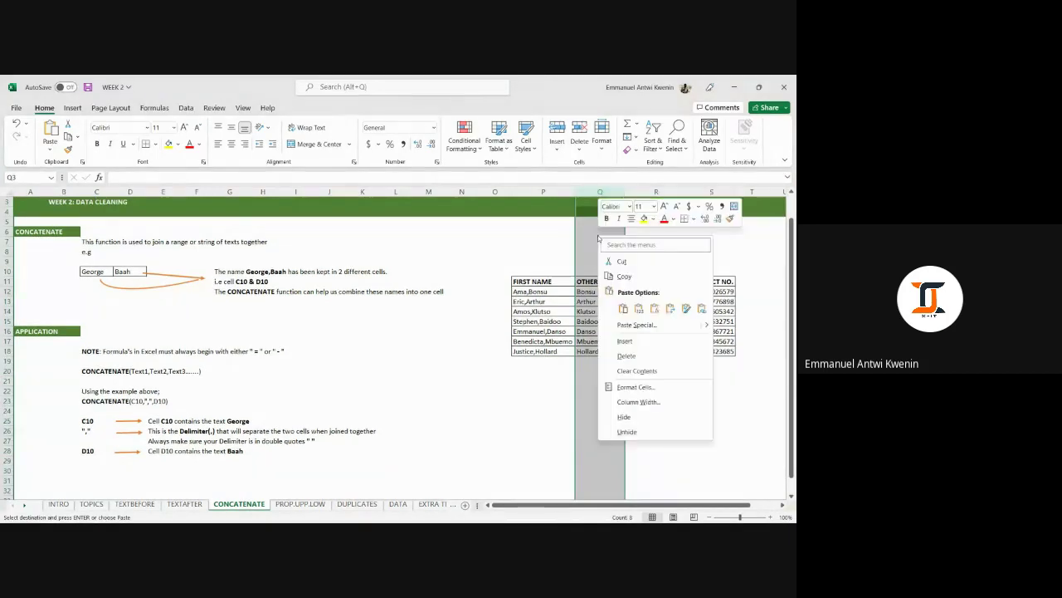
pyautogui.click(627, 356)
pyautogui.click(662, 410)
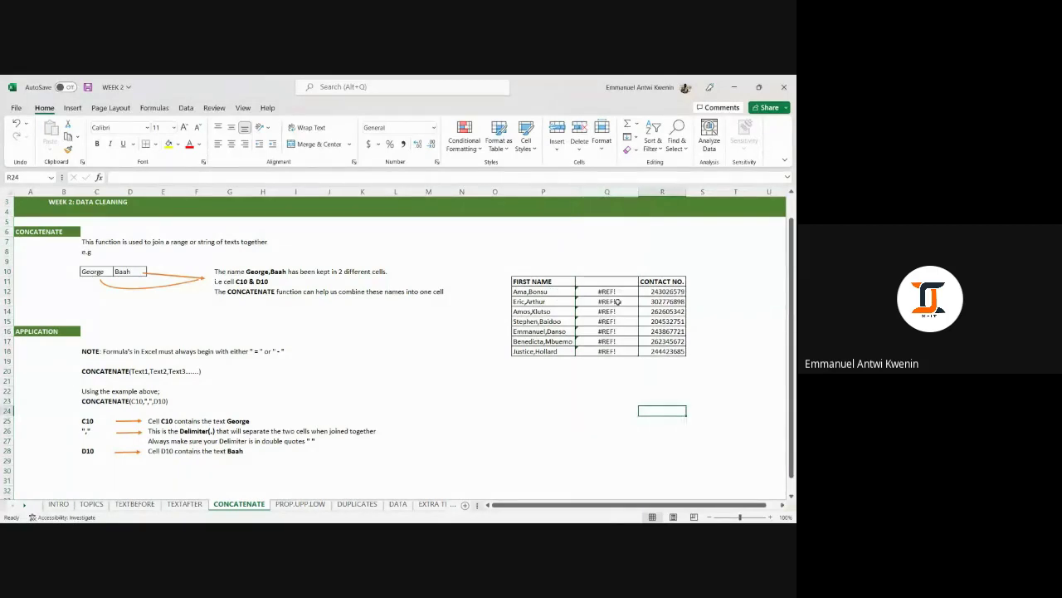
pyautogui.moveTo(610, 291); pyautogui.dragTo(619, 350)
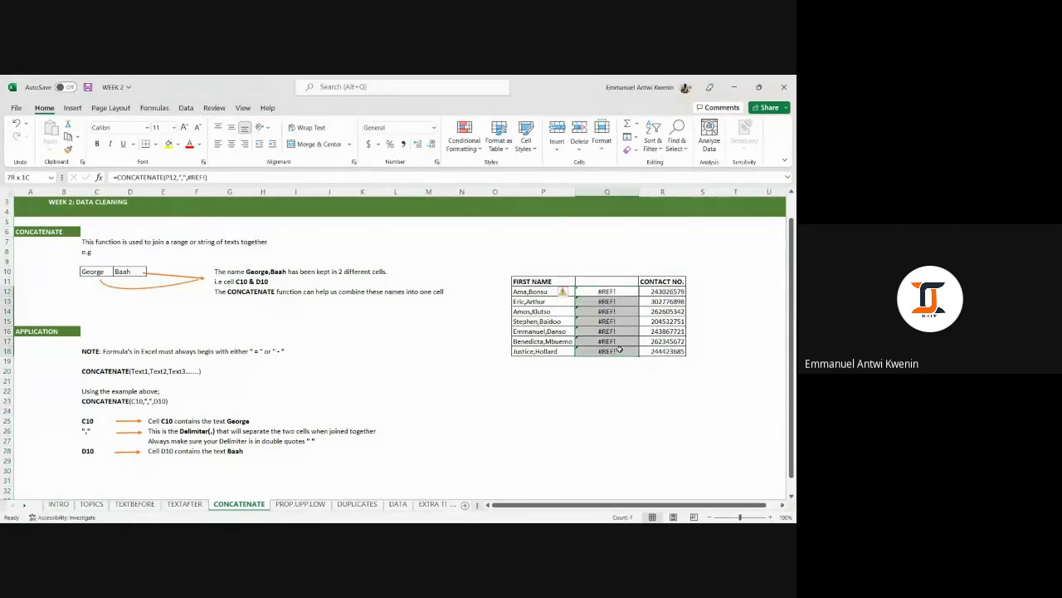
pyautogui.hotkey('ctrl', 'z')
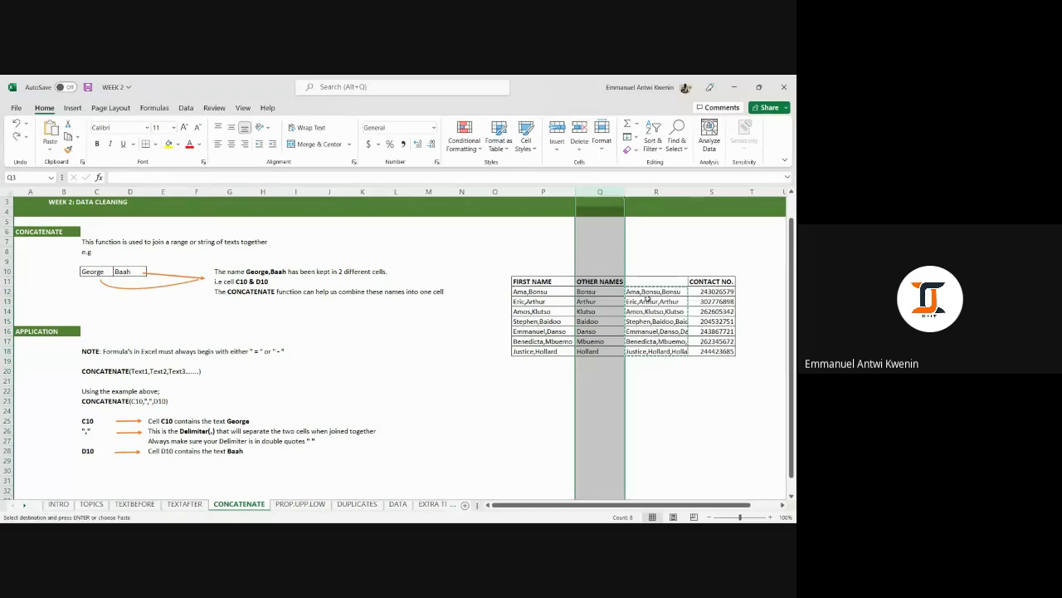
pyautogui.hotkey('ctrl', 'z')
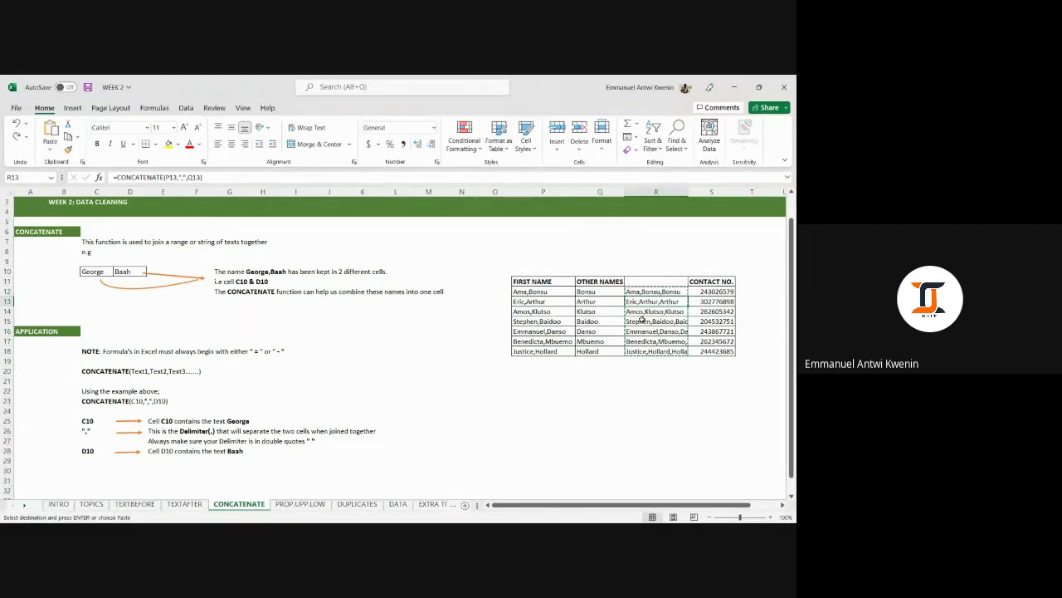
# Paste the joined names into P12:P18, then delete the Other Names and joined-name columns Q:R.
pyautogui.moveTo(543, 292); pyautogui.dragTo(562, 351)
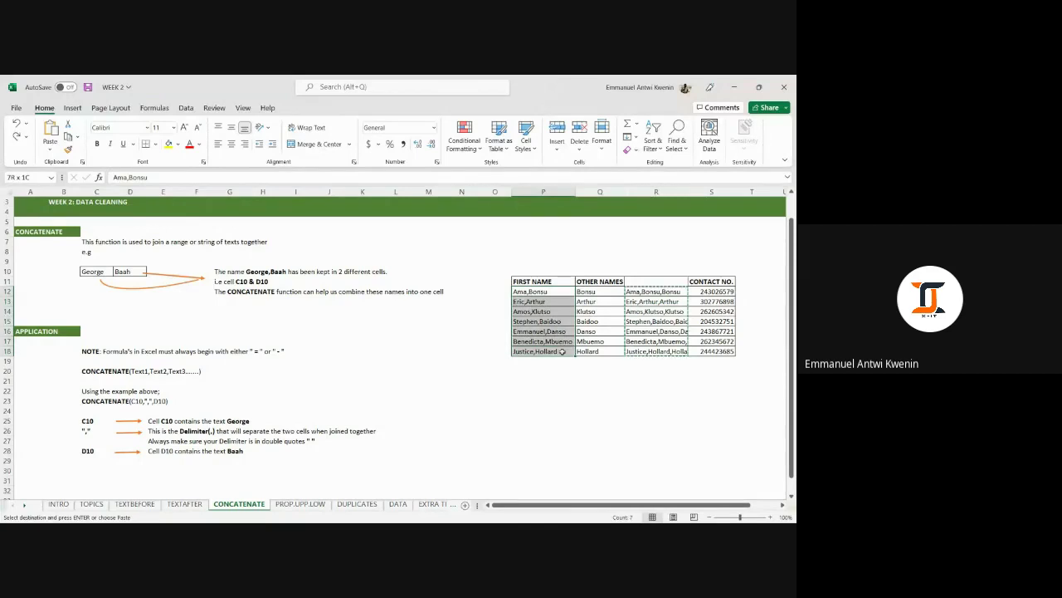
pyautogui.hotkey('ctrl', 'v')
pyautogui.moveTo(603, 291); pyautogui.dragTo(601, 349)
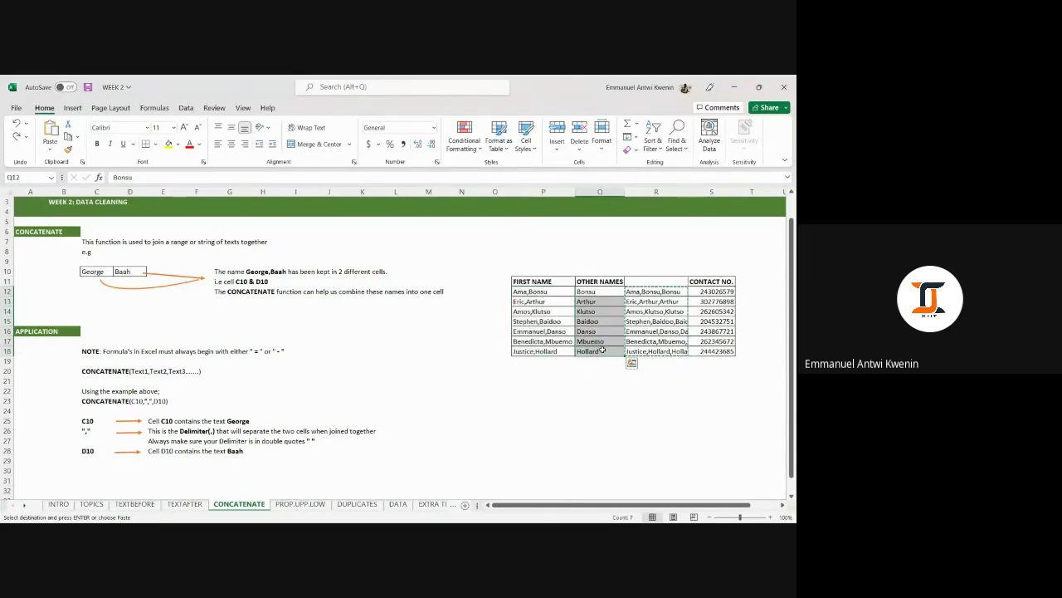
pyautogui.moveTo(604, 193); pyautogui.dragTo(662, 192)
pyautogui.rightClick(661, 191)
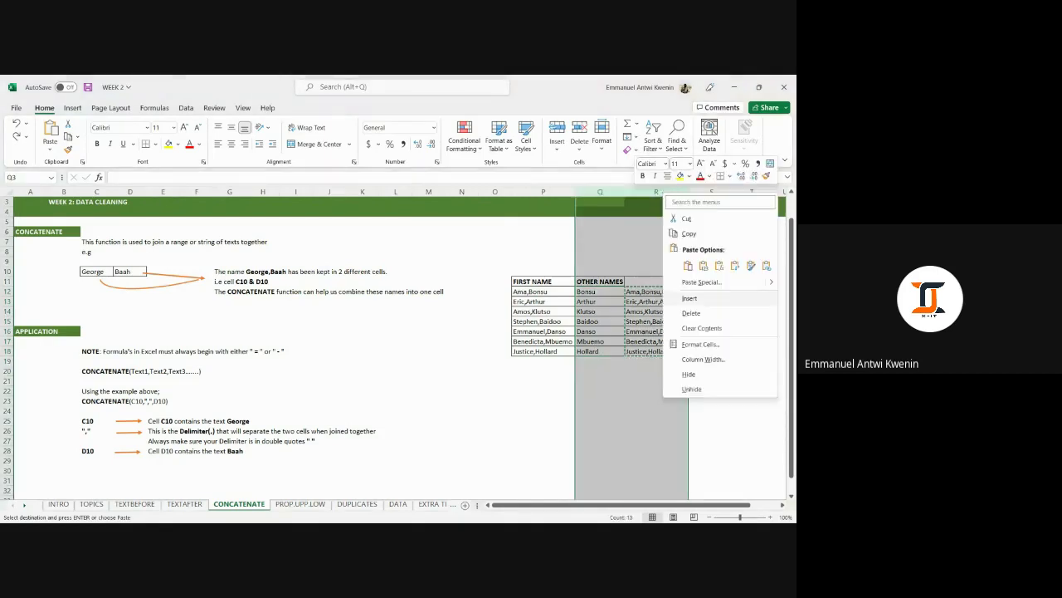
pyautogui.click(718, 313)
pyautogui.click(672, 401)
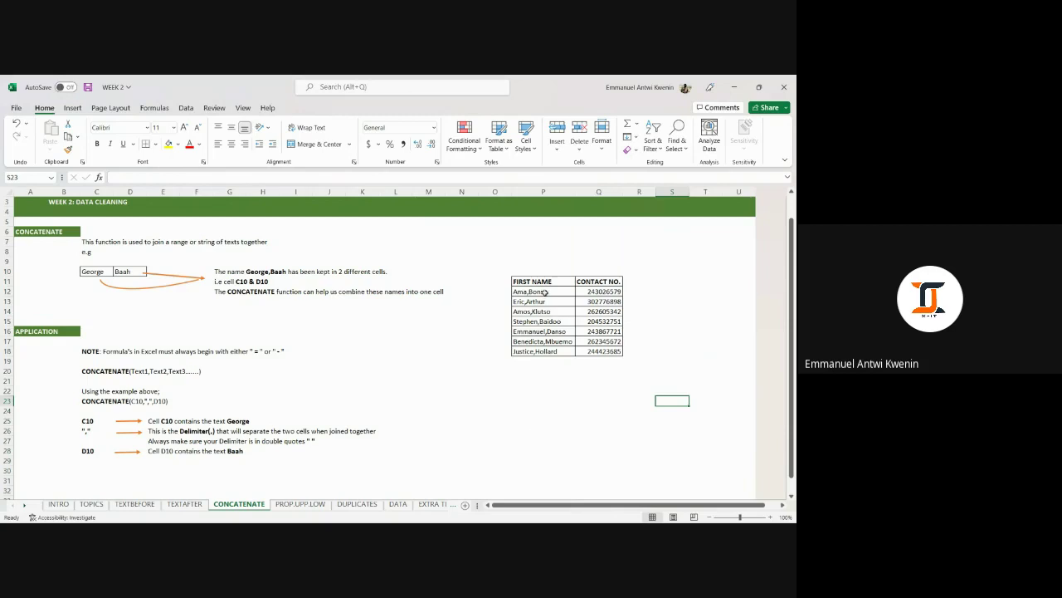
pyautogui.click(544, 293)
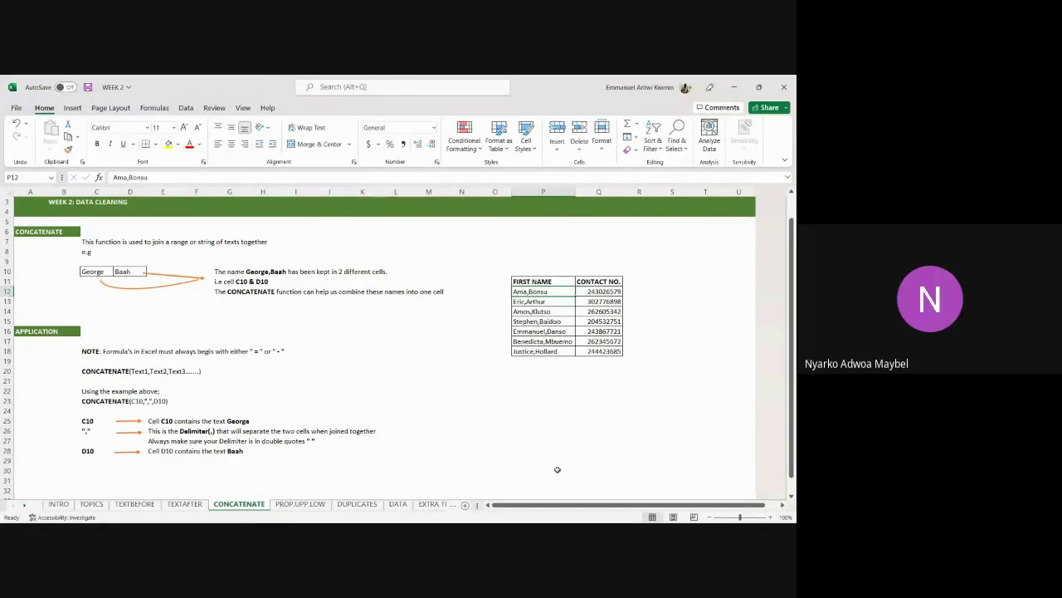
pyautogui.click(599, 391)
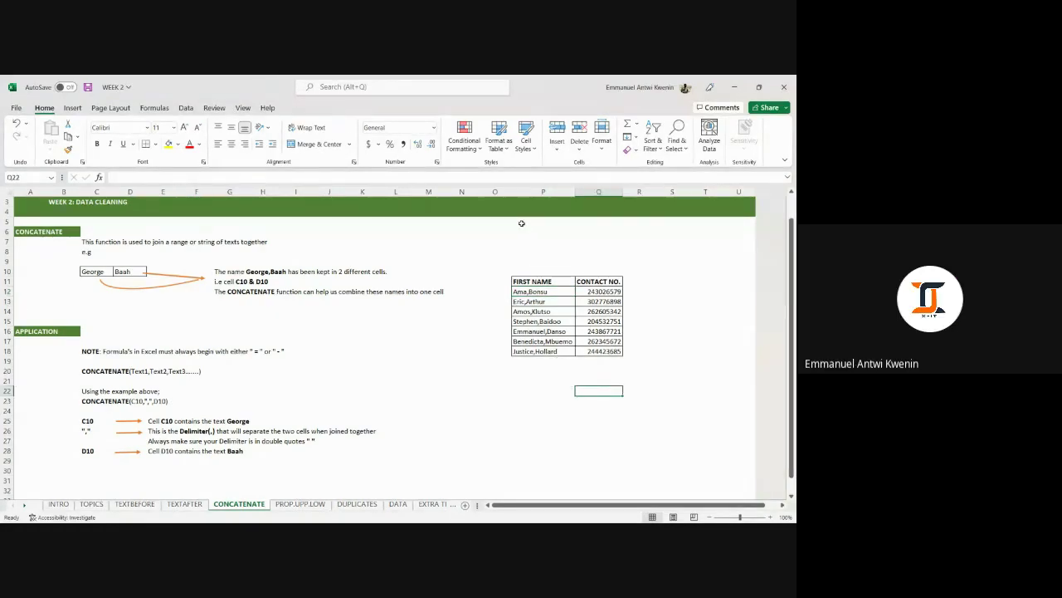
pyautogui.moveTo(530, 291); pyautogui.dragTo(536, 351)
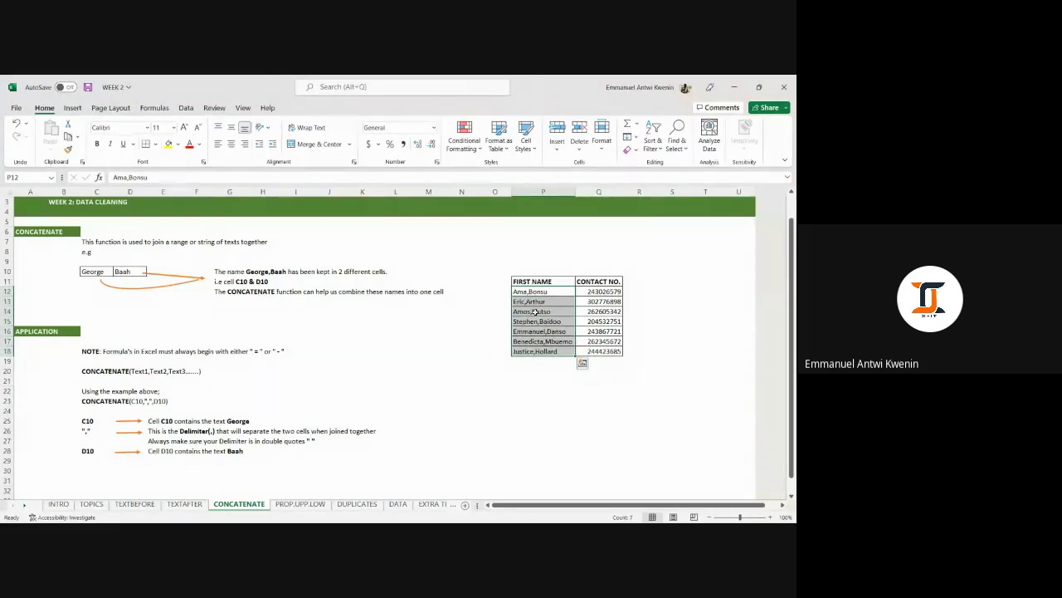
pyautogui.rightClick(534, 311)
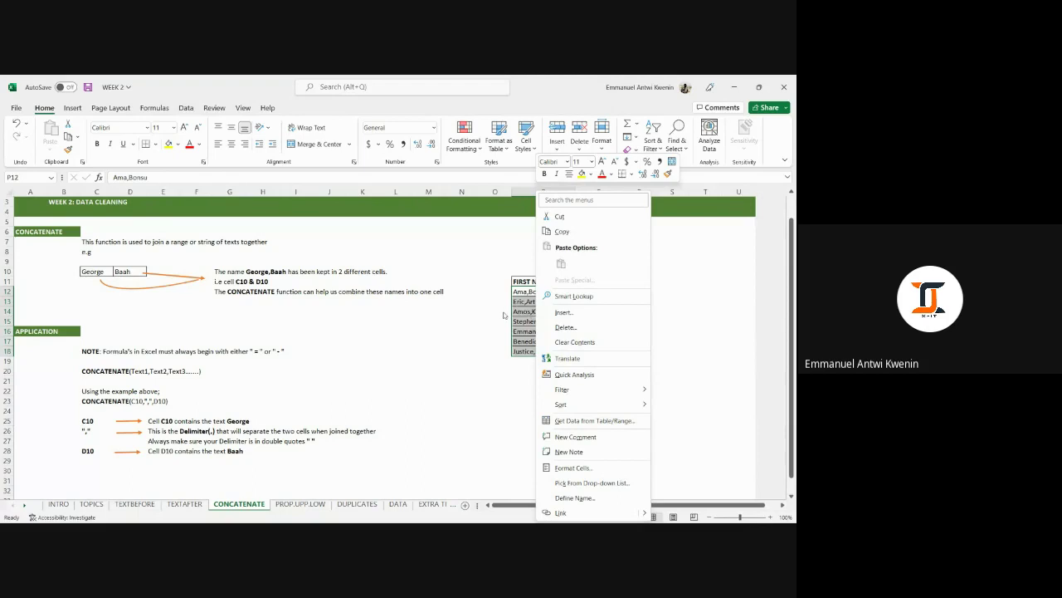
pyautogui.click(637, 389)
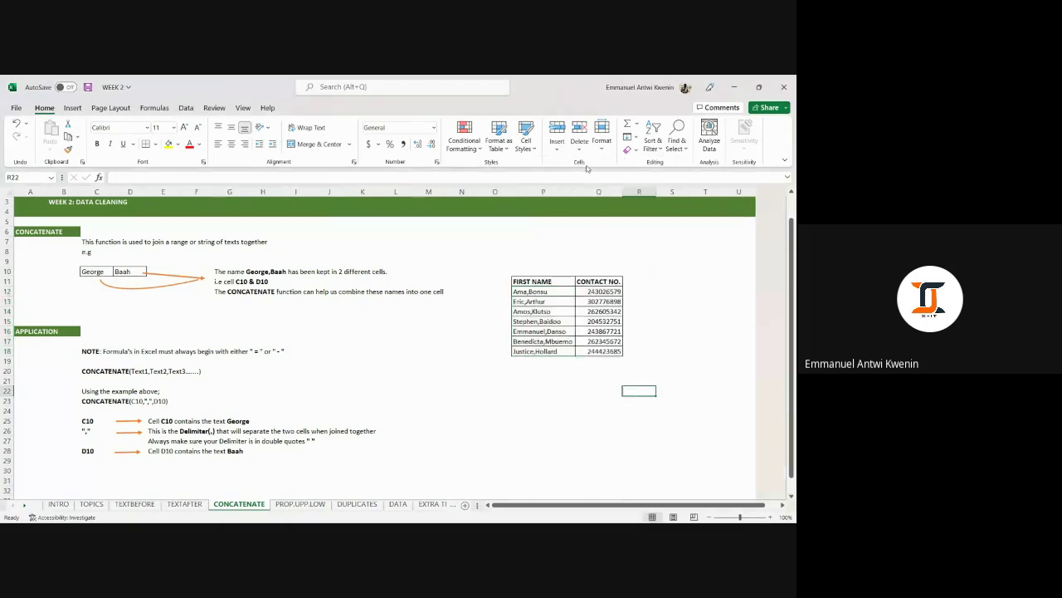
pyautogui.click(592, 191)
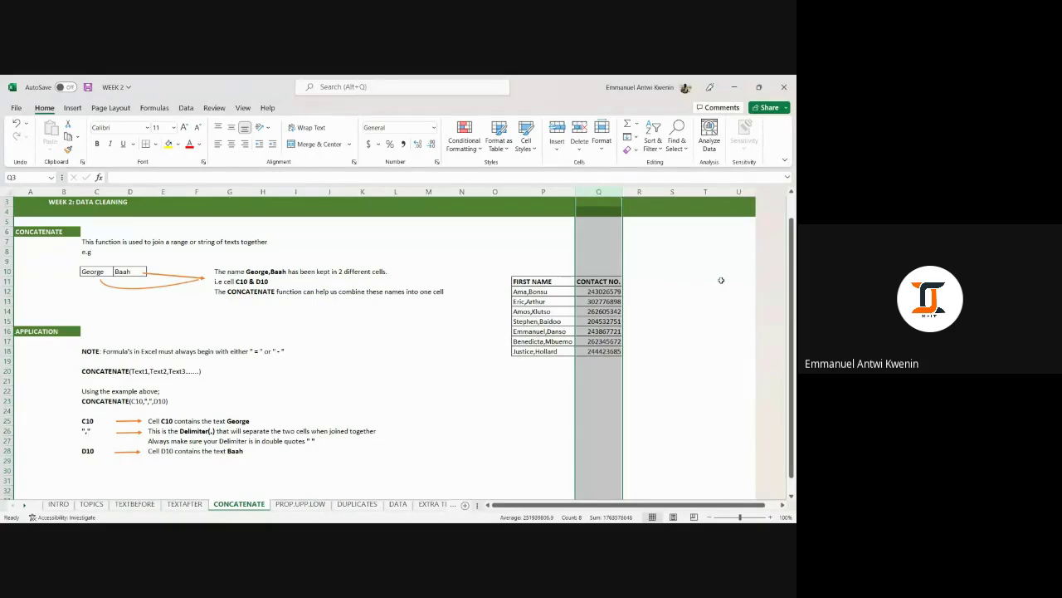
# Switch to the PROP.UPP.LOW sheet.
pyautogui.click(705, 336)
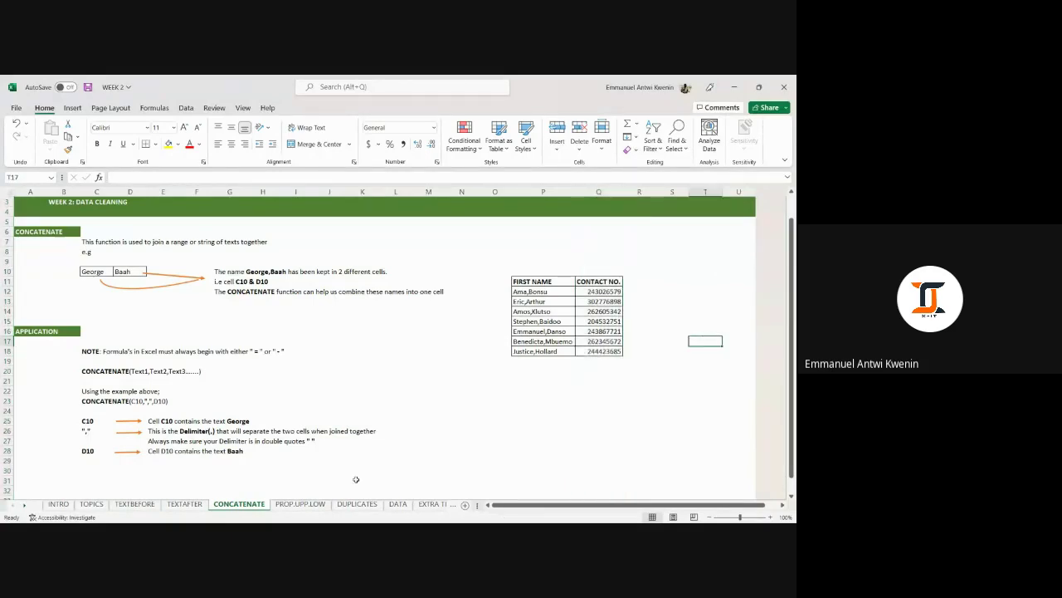
pyautogui.click(320, 496)
pyautogui.click(321, 504)
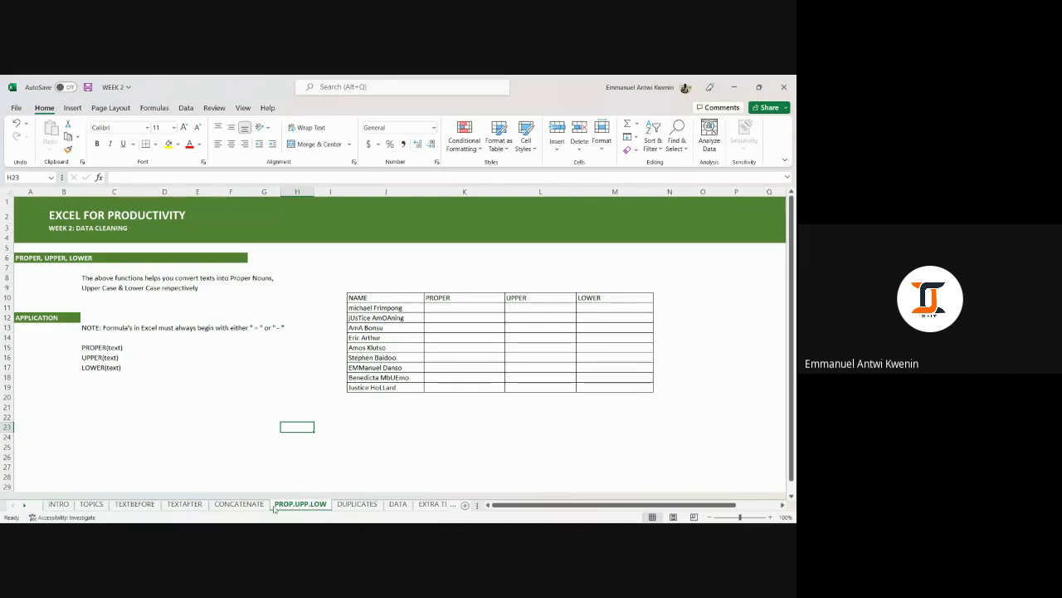
pyautogui.click(266, 507)
pyautogui.click(297, 506)
pyautogui.click(450, 417)
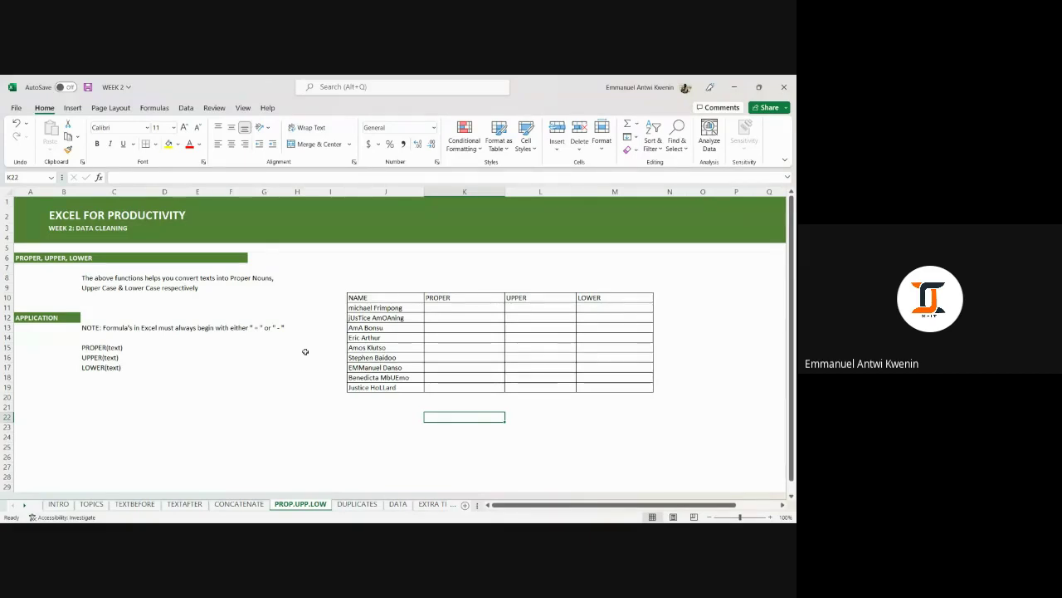
pyautogui.click(356, 309)
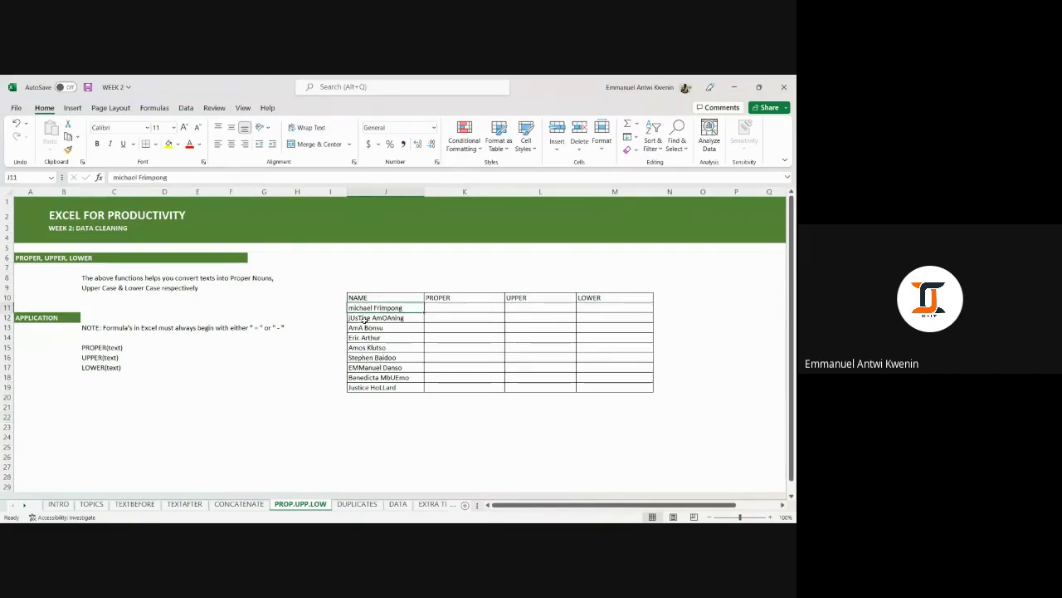
pyautogui.click(363, 319)
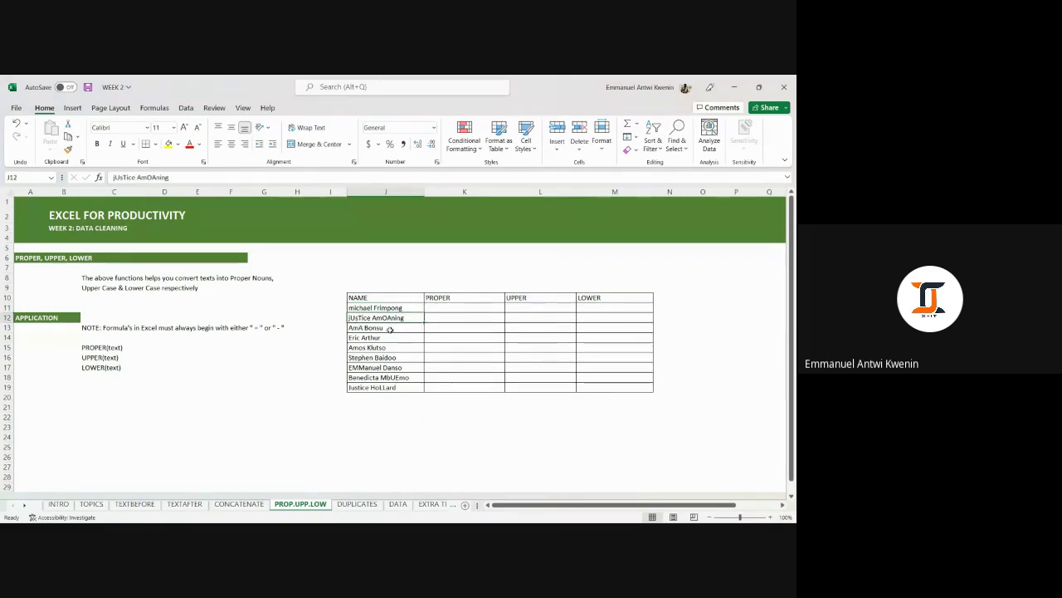
pyautogui.click(389, 329)
pyautogui.click(384, 346)
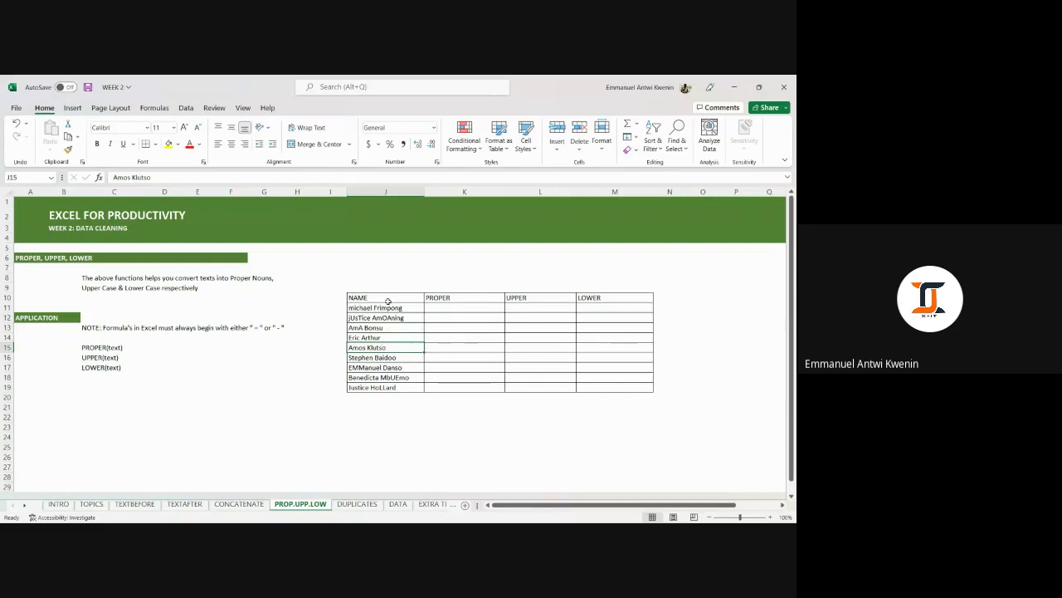
# Enter =PROPER(J11) in K11 and fill it down through all nine names to K19.
pyautogui.moveTo(388, 306); pyautogui.dragTo(396, 385)
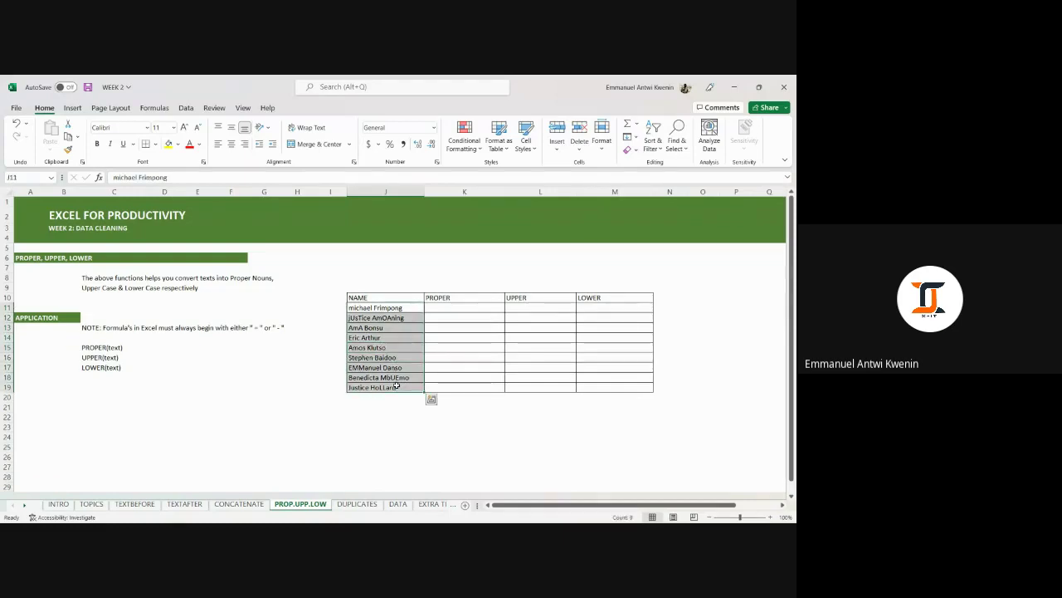
pyautogui.click(452, 307)
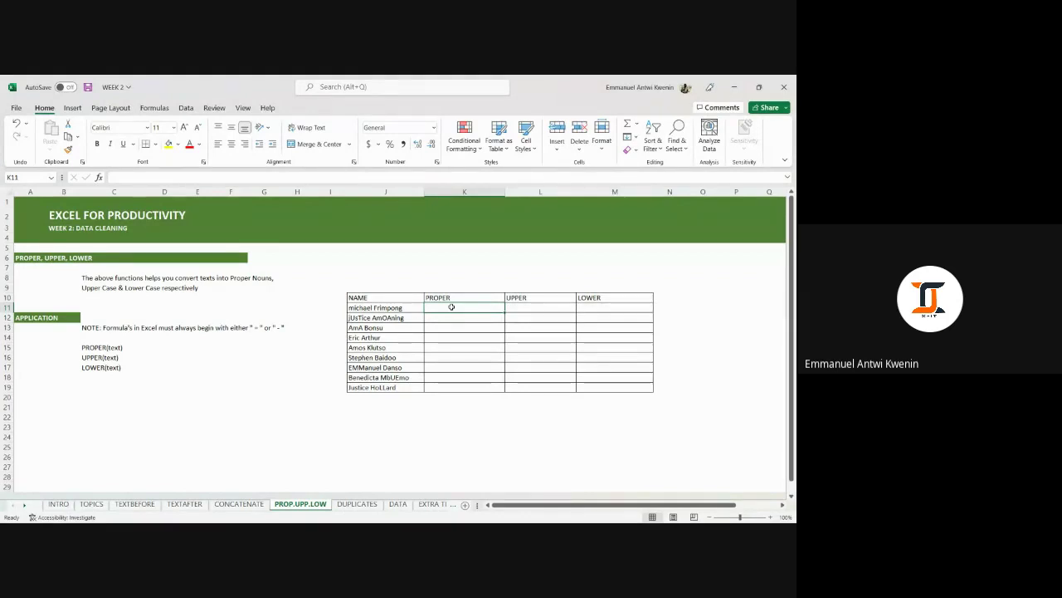
pyautogui.write('=PROP')
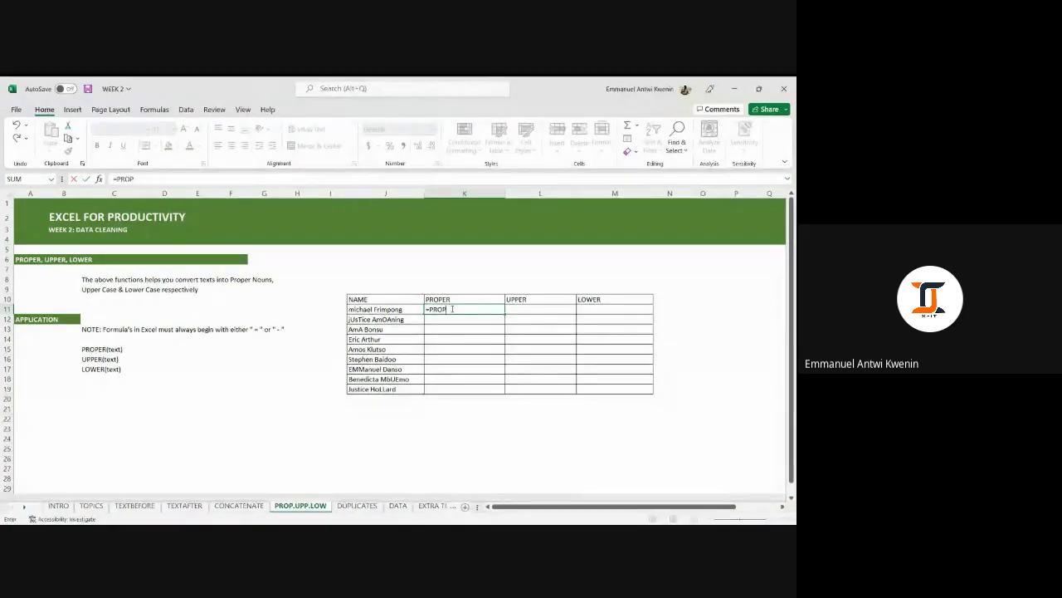
pyautogui.write('ER(')
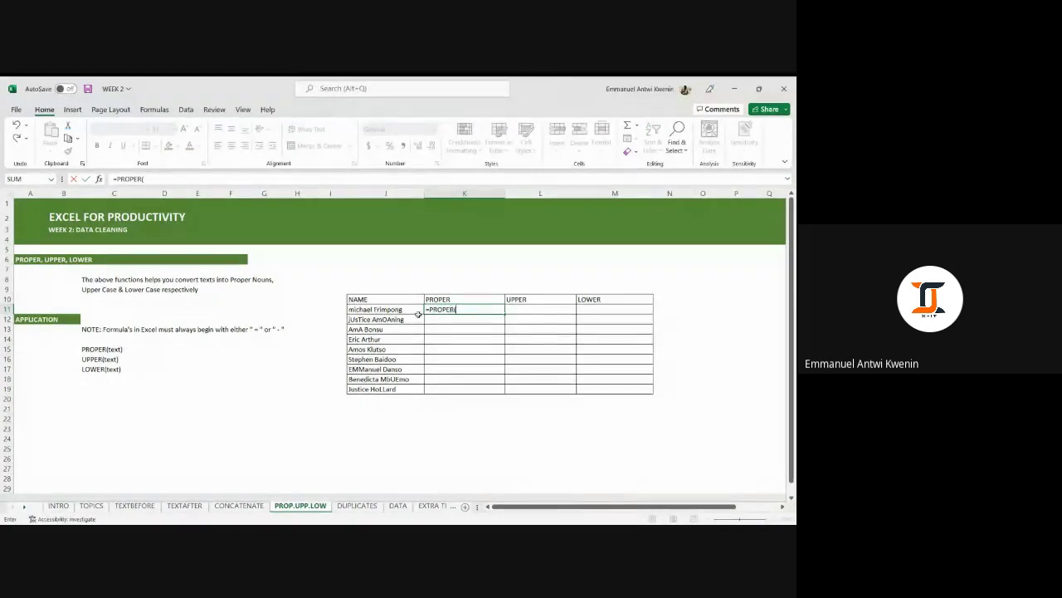
pyautogui.click(390, 310)
pyautogui.write(')')
pyautogui.press('Return')
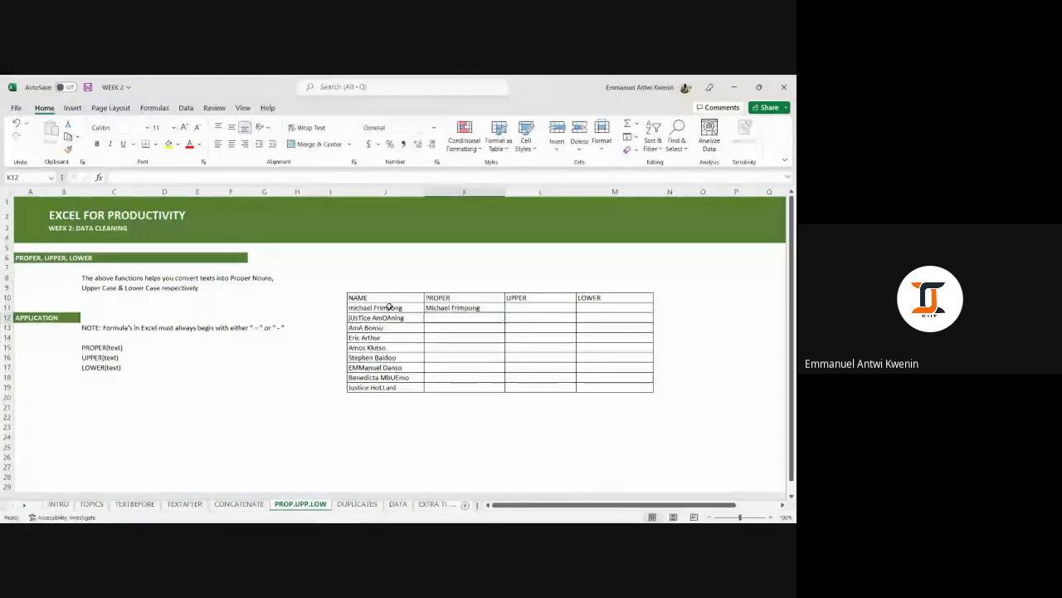
pyautogui.click(493, 309)
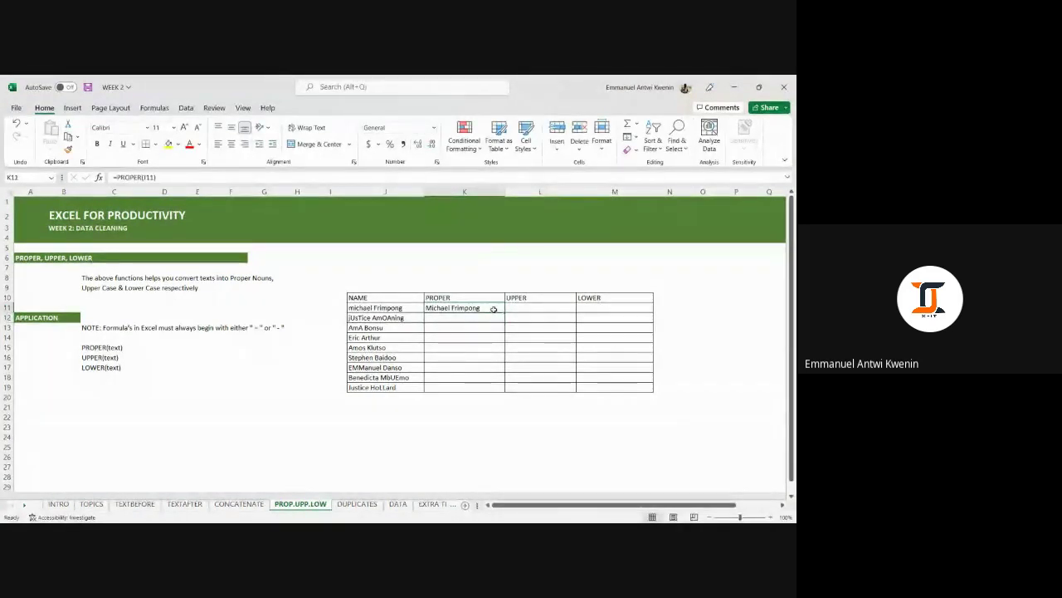
pyautogui.doubleClick(503, 313)
pyautogui.click(469, 308)
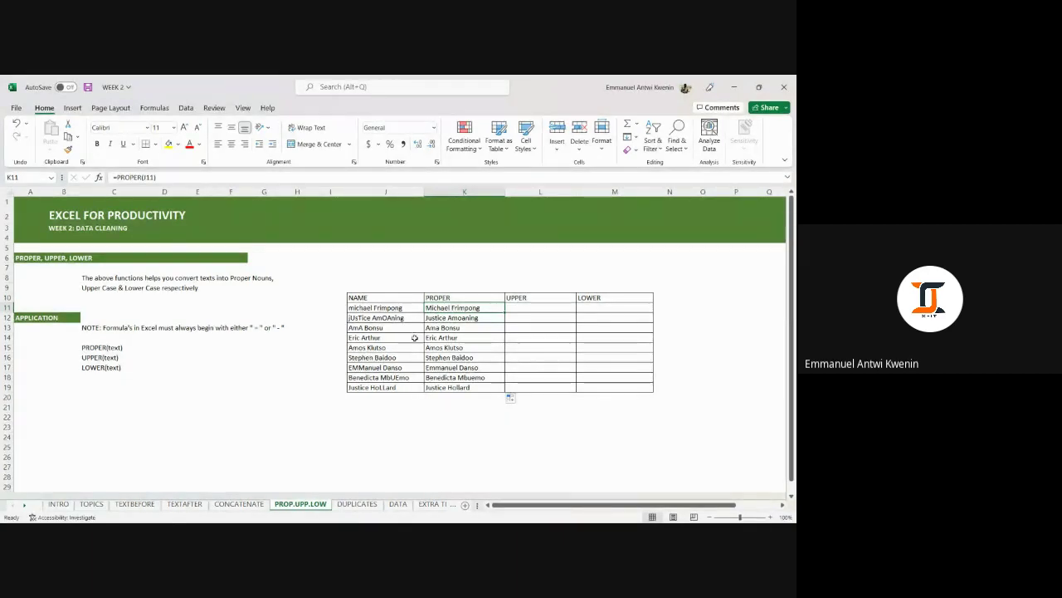
# Enter =UPPER(J11) in L11 and fill it down to L19.
pyautogui.click(535, 307)
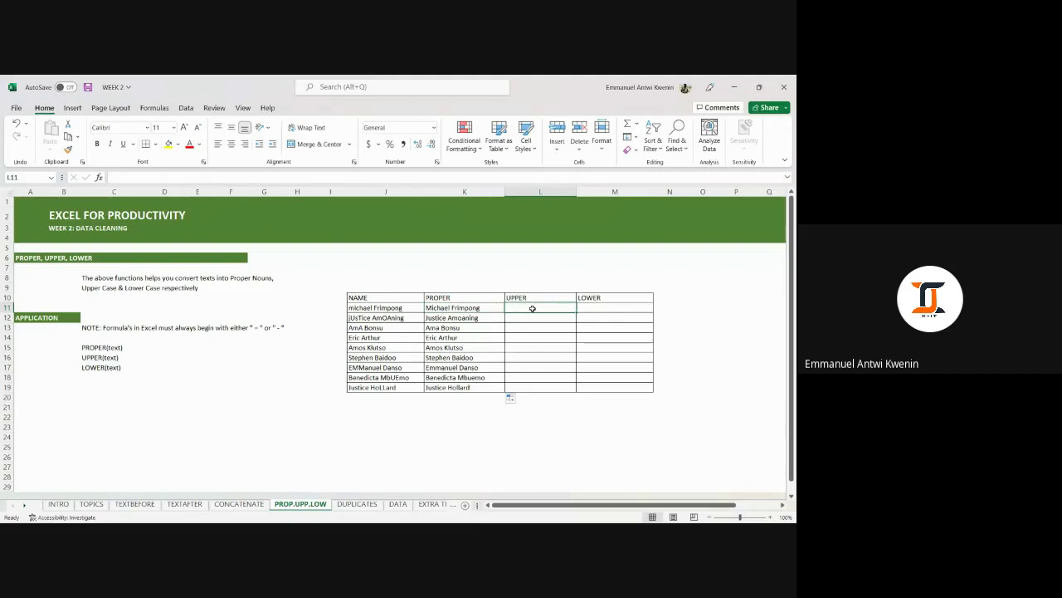
pyautogui.write('=')
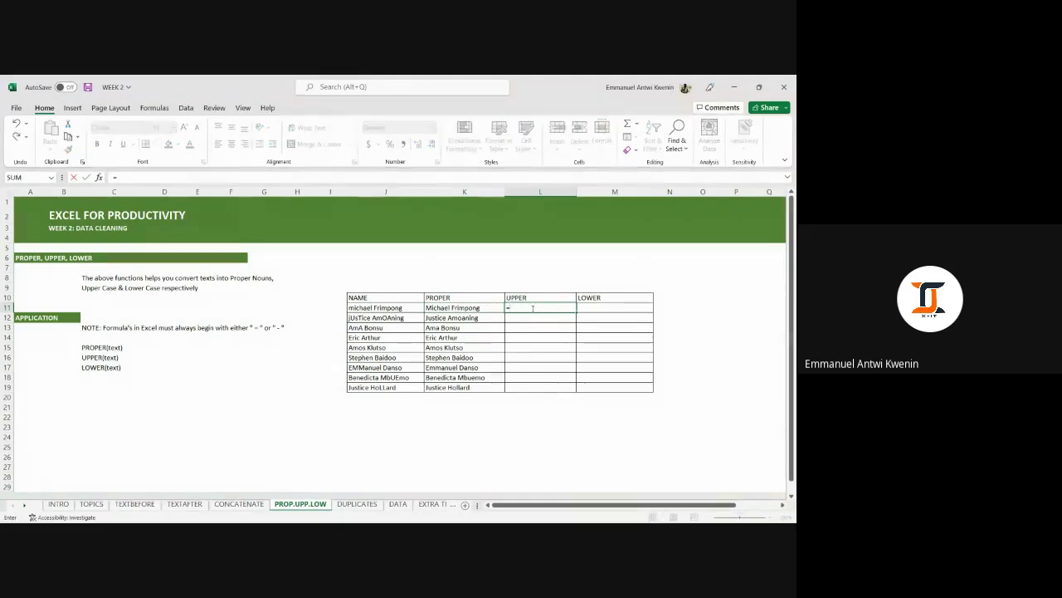
pyautogui.write('UPPER(')
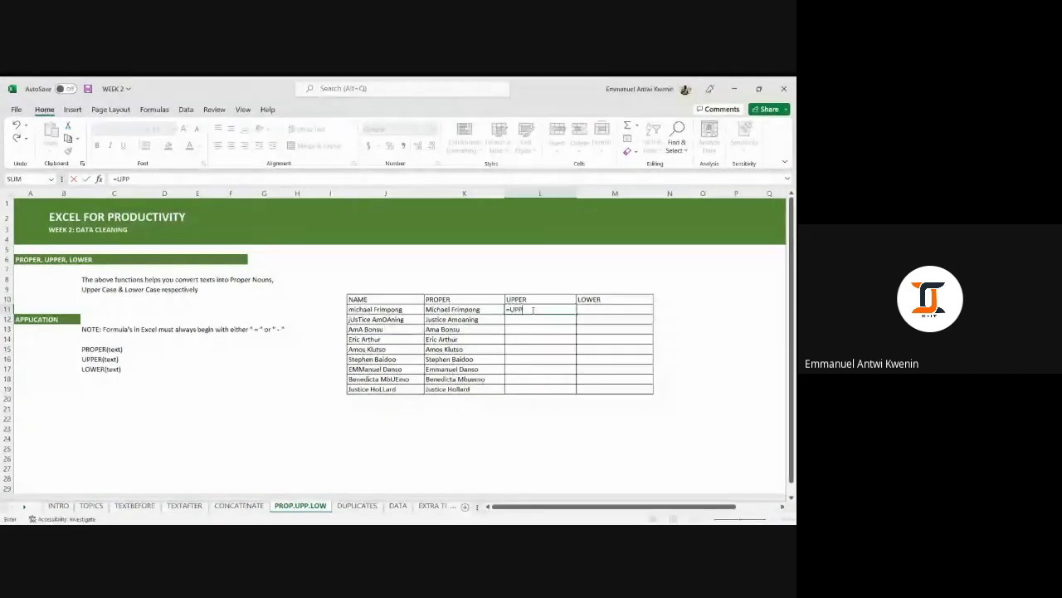
pyautogui.click(412, 312)
pyautogui.press('Return')
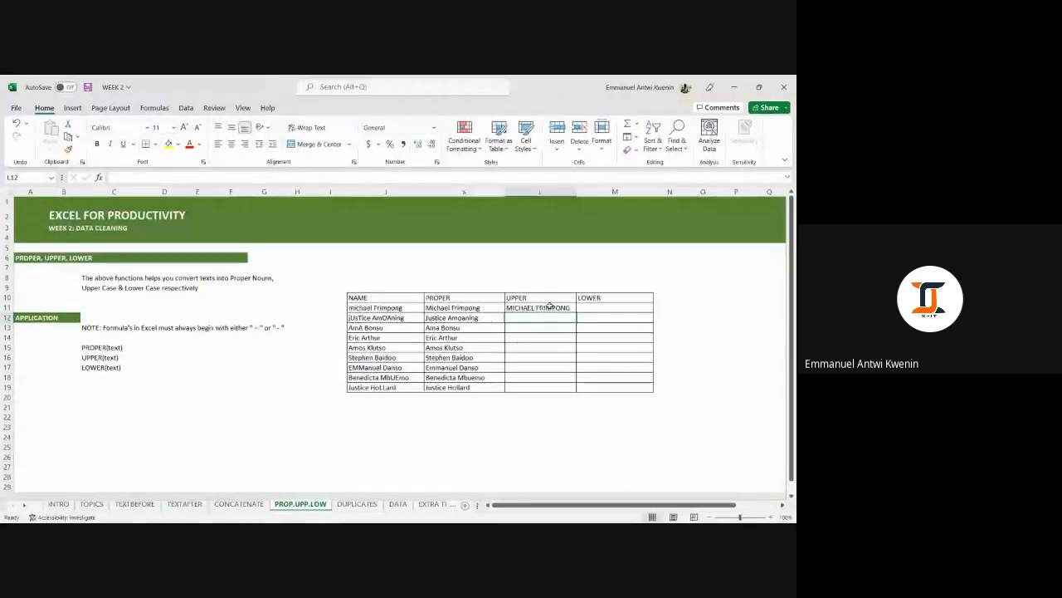
pyautogui.click(551, 308)
pyautogui.moveTo(575, 314); pyautogui.dragTo(575, 391)
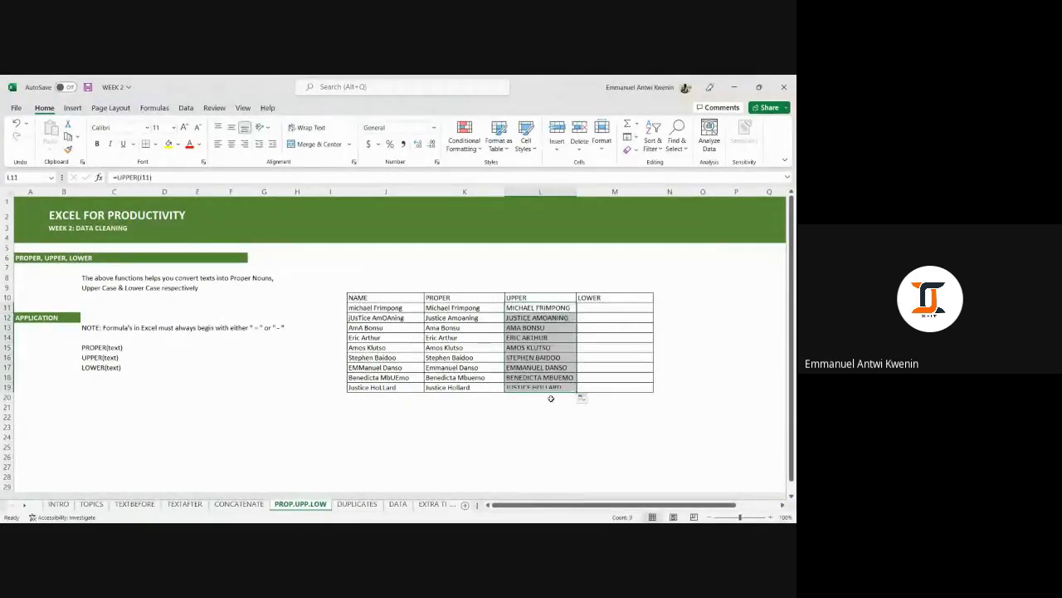
pyautogui.click(544, 308)
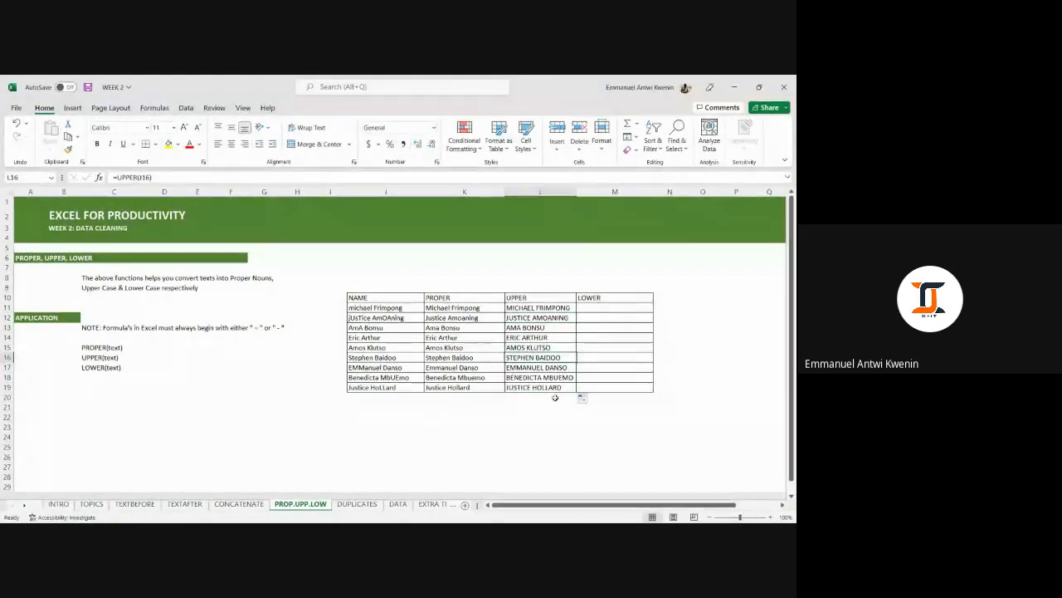
# Enter =LOWER(J11) in M11 and fill it down to M19.
pyautogui.click(597, 312)
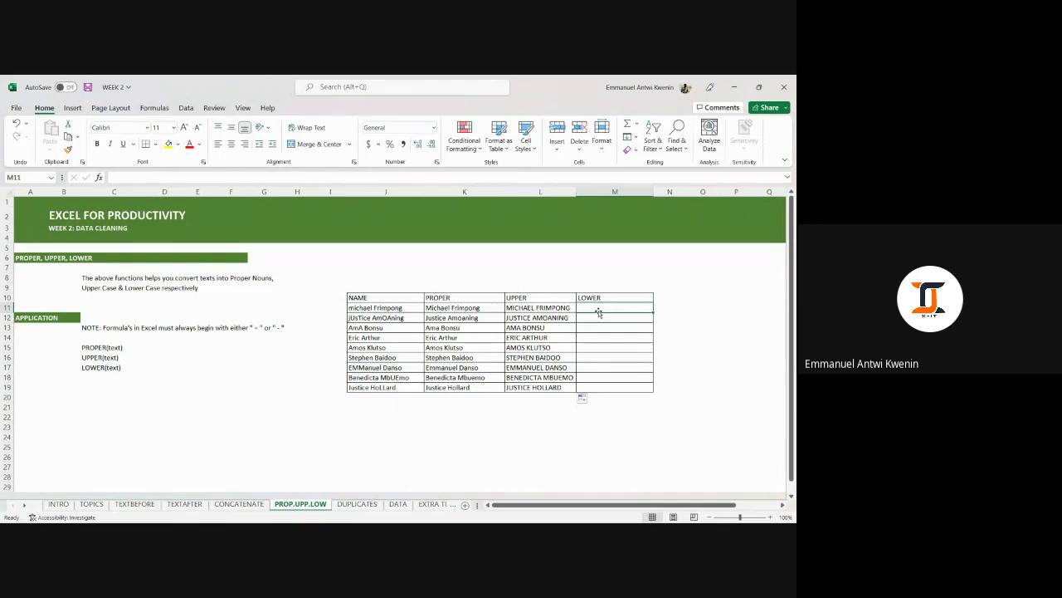
pyautogui.write('=LOWER(')
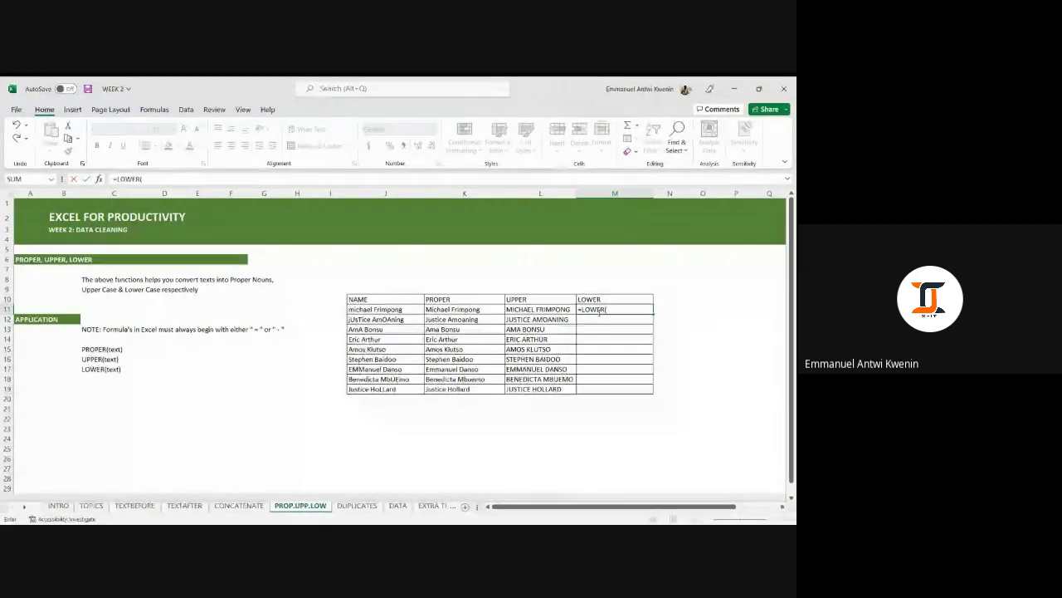
pyautogui.click(407, 310)
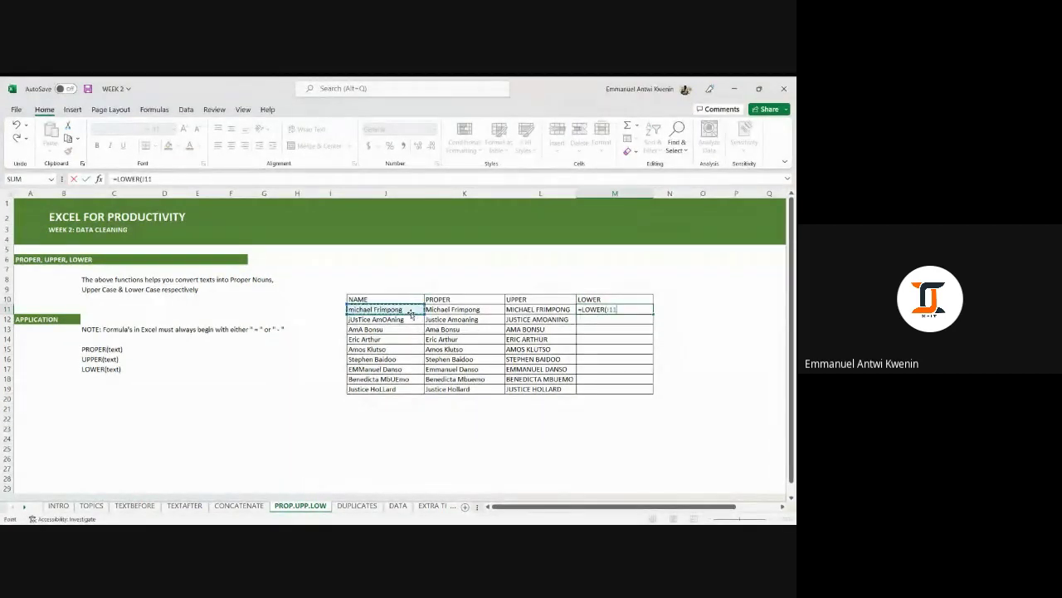
pyautogui.press('Return')
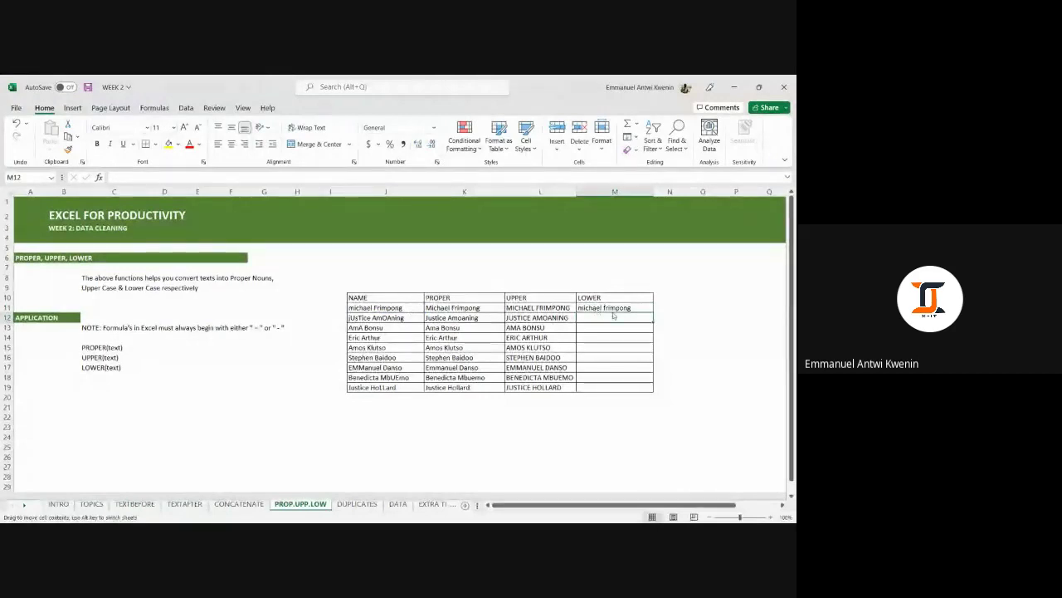
pyautogui.click(641, 308)
pyautogui.doubleClick(651, 313)
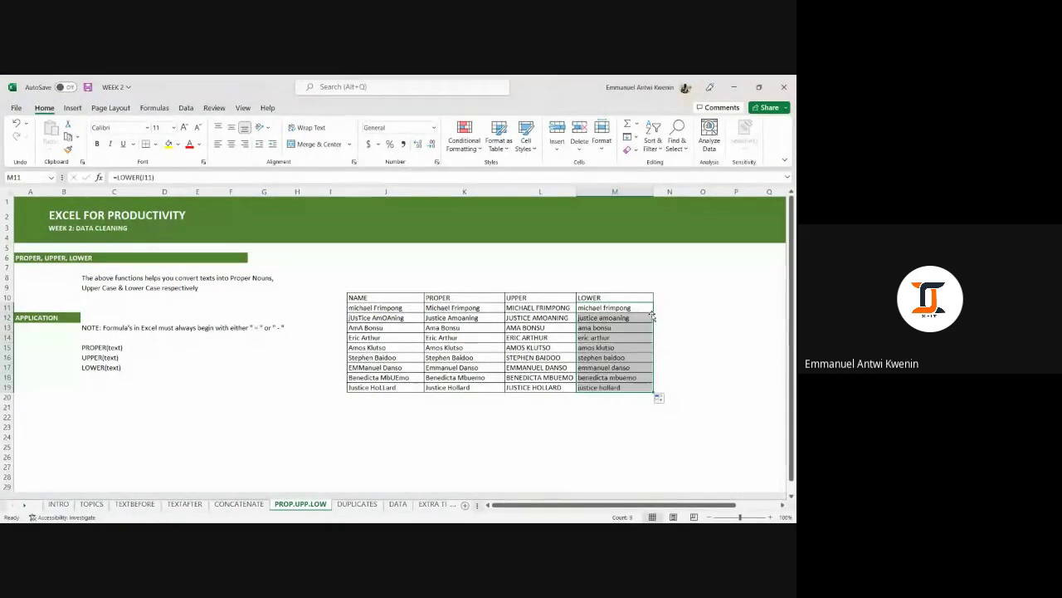
pyautogui.click(688, 348)
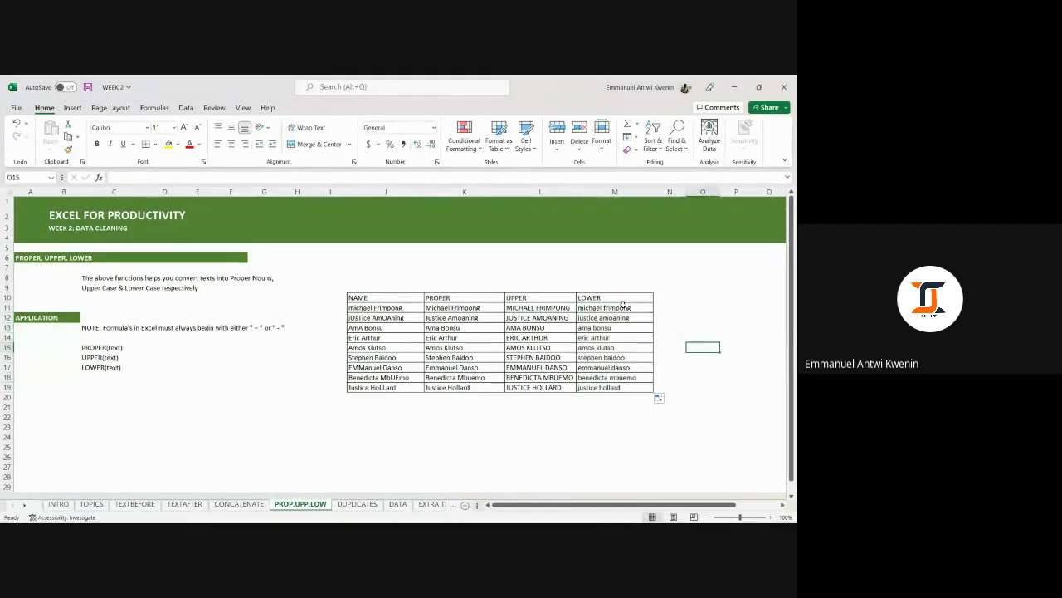
pyautogui.scroll(-1, 622, 304)
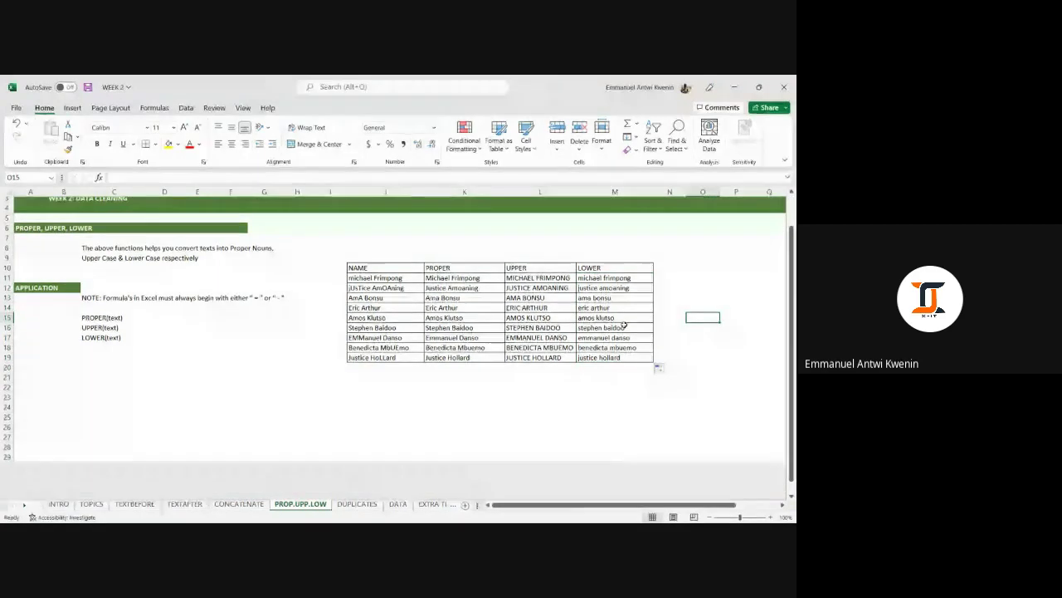
pyautogui.scroll(1, 621, 319)
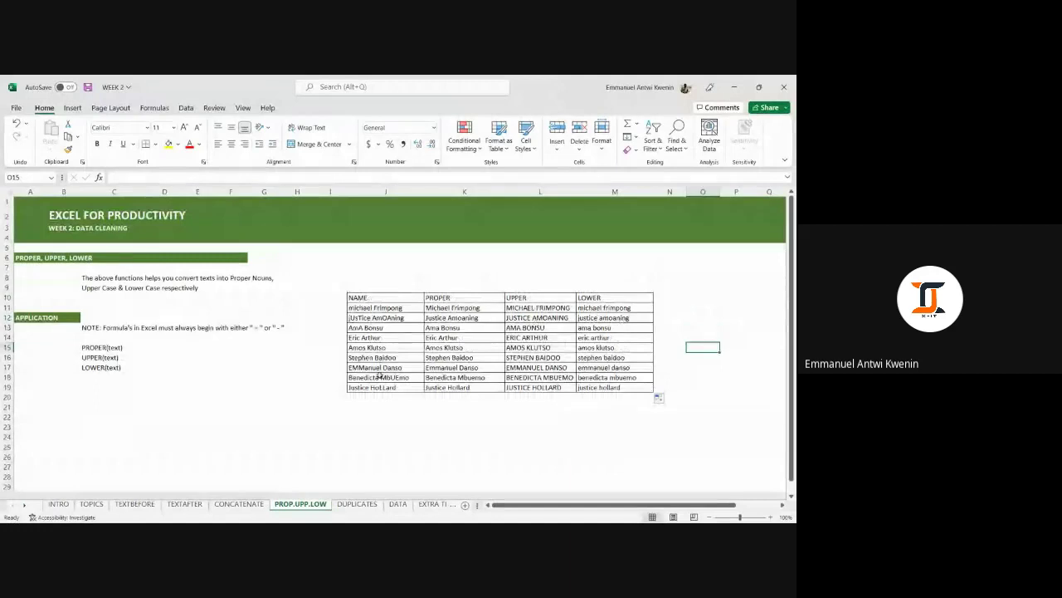
pyautogui.click(593, 257)
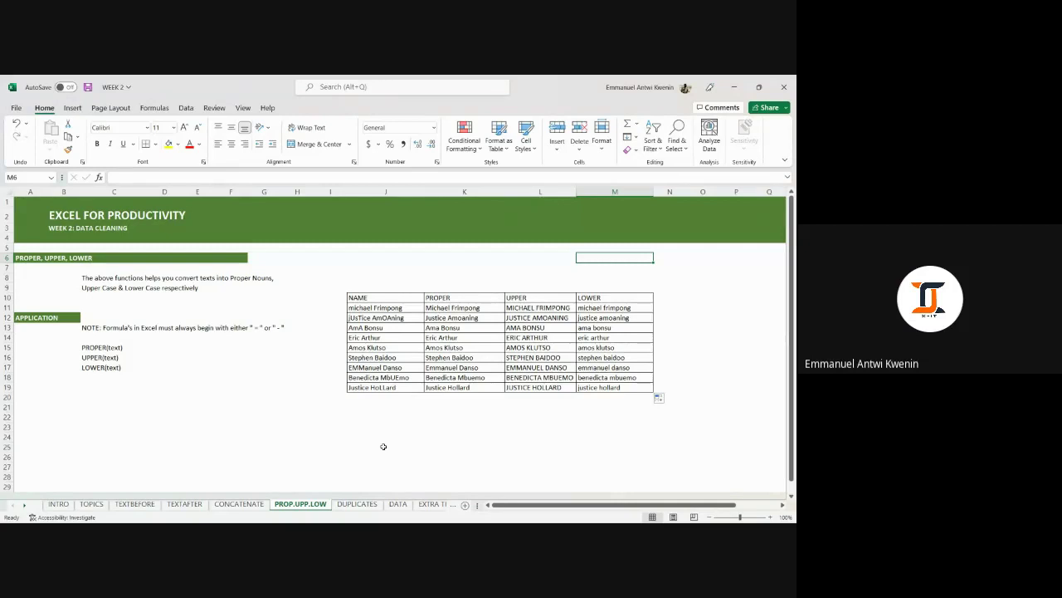
# Glance at the DUPLICATES sheet, then return to PROP.UPP.LOW.
pyautogui.click(358, 504)
pyautogui.scroll(-4, 424, 353)
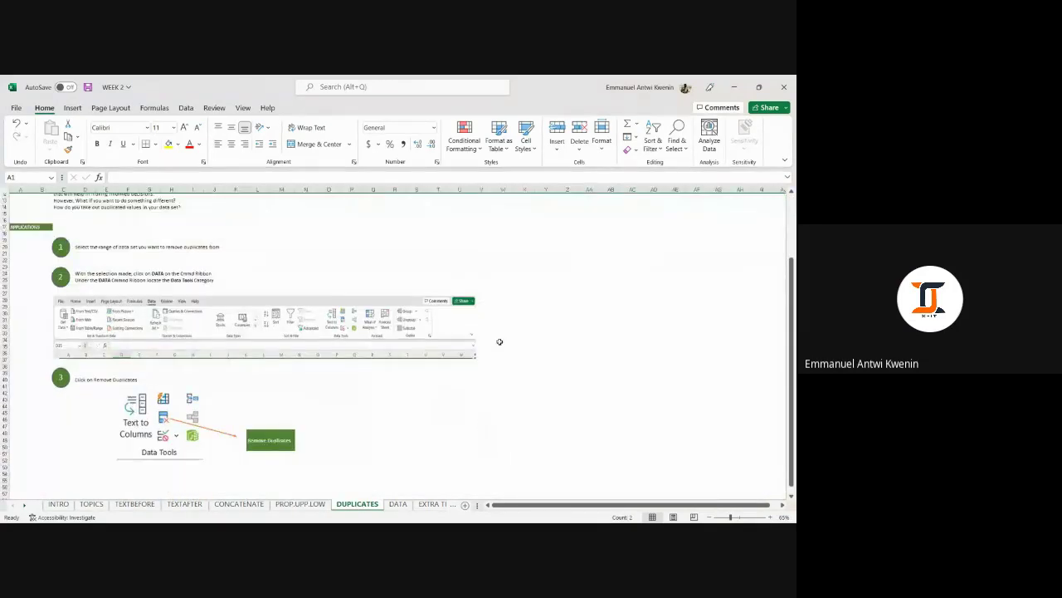
pyautogui.scroll(4, 500, 342)
pyautogui.scroll(-3, 500, 342)
pyautogui.scroll(3, 497, 353)
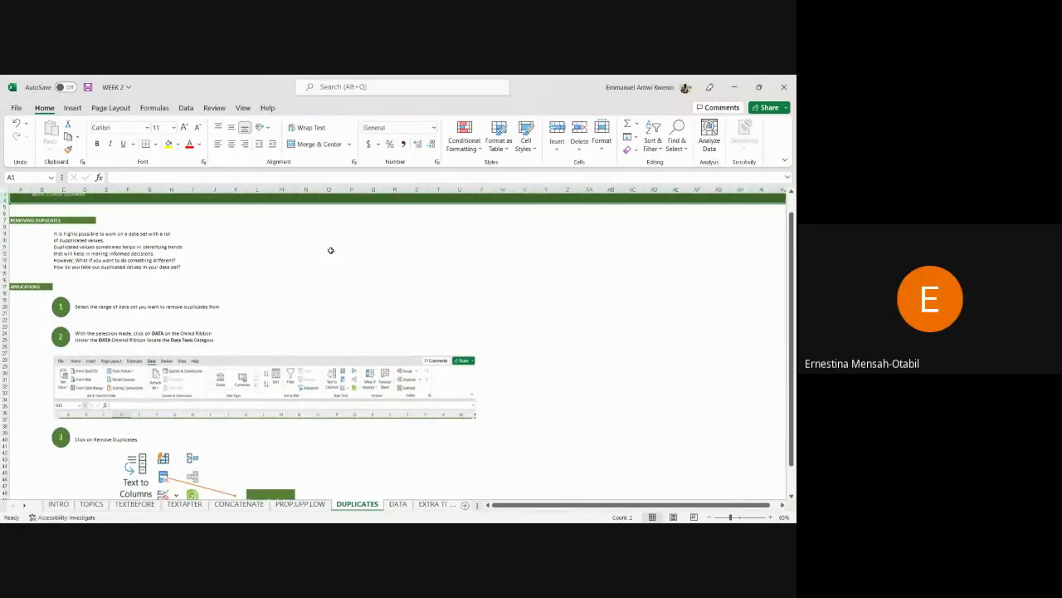
pyautogui.click(308, 505)
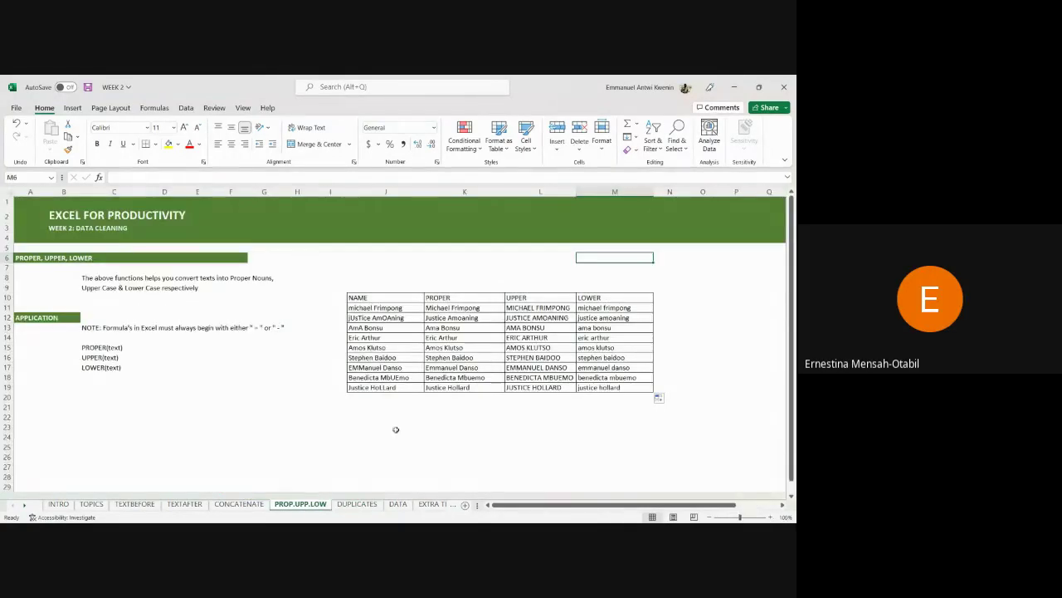
pyautogui.click(496, 427)
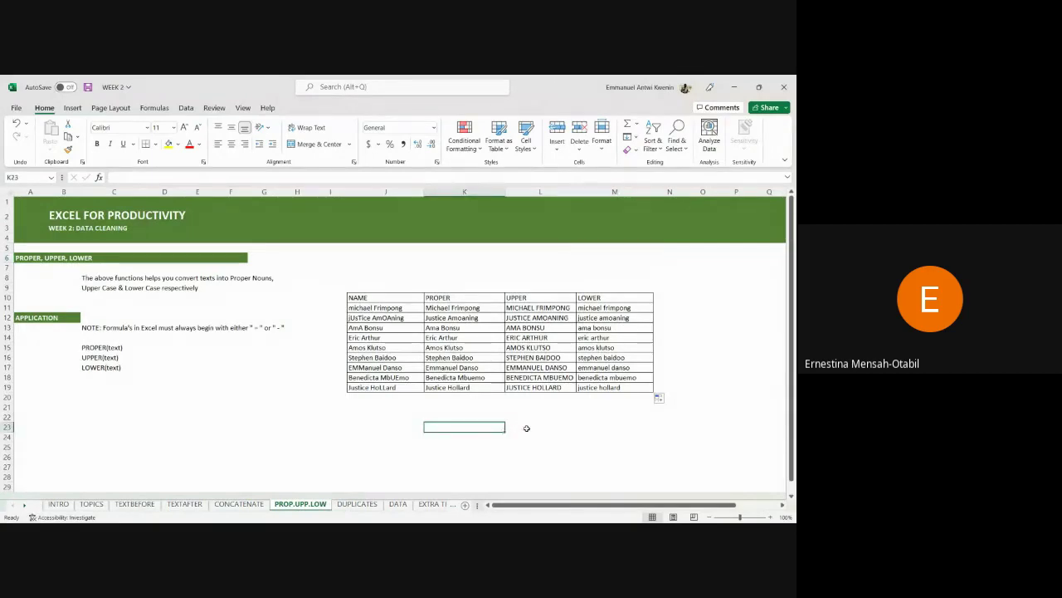
pyautogui.click(581, 438)
# Clear the PROPER, UPPER and LOWER results in K11:M19, leaving K11 selected.
pyautogui.moveTo(472, 302); pyautogui.dragTo(621, 381)
pyautogui.press('Delete')
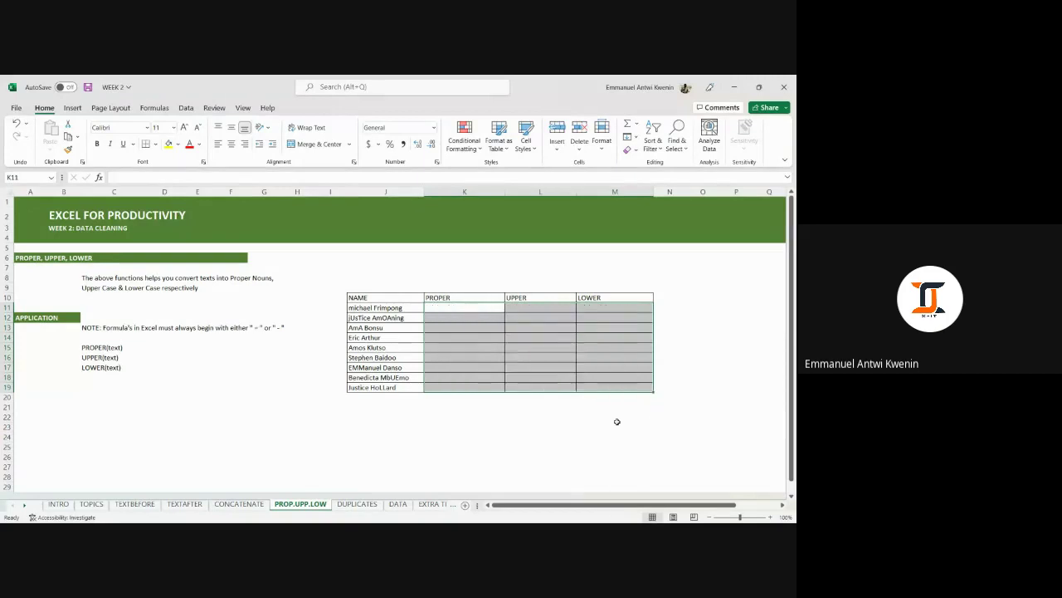
pyautogui.click(617, 424)
pyautogui.click(449, 301)
pyautogui.click(449, 308)
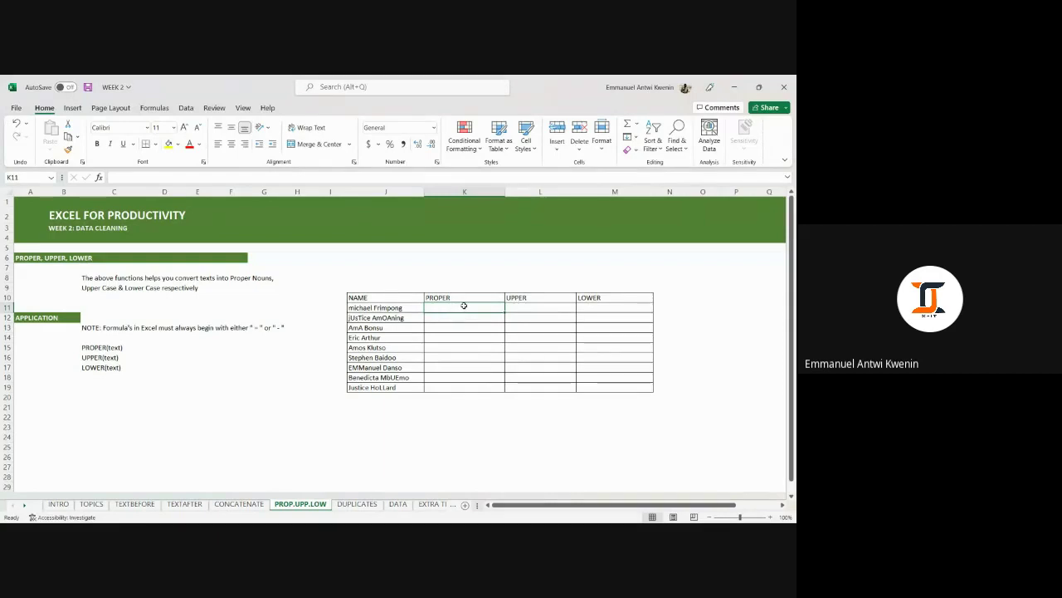
pyautogui.moveTo(397, 307); pyautogui.dragTo(403, 387)
pyautogui.click(455, 306)
# Re-enter =PROPER(J11) in K11 and drag it down to K19.
pyautogui.write('=PRP')
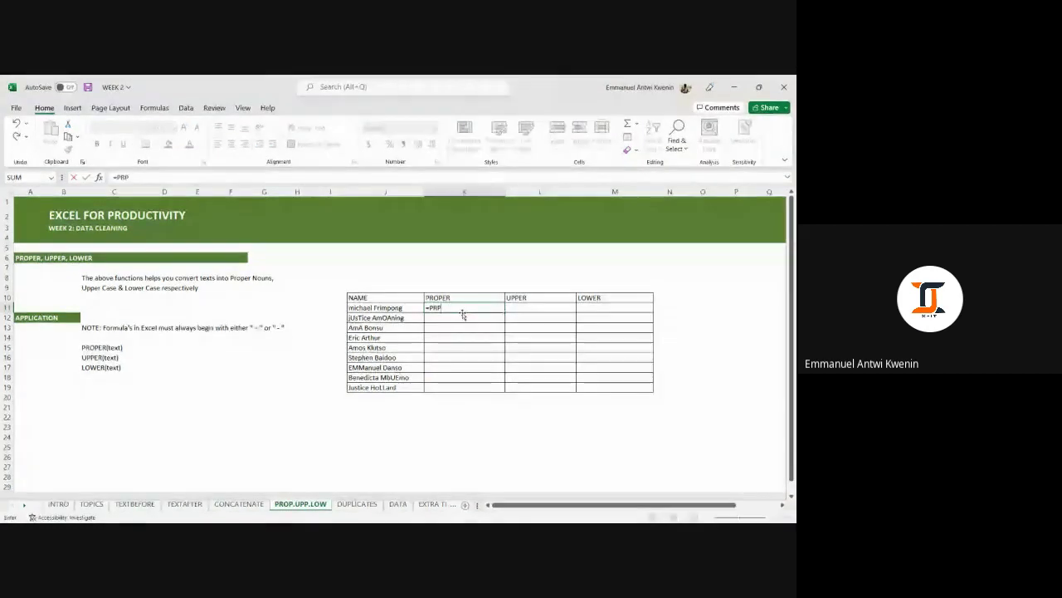
pyautogui.press('BackSpace')
pyautogui.write('OPER(')
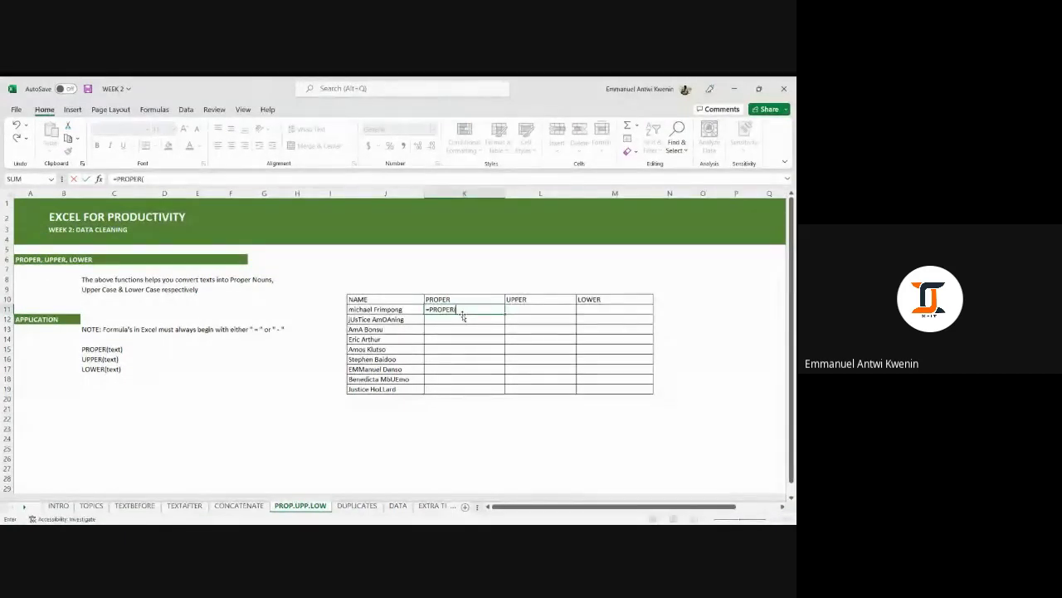
pyautogui.click(408, 307)
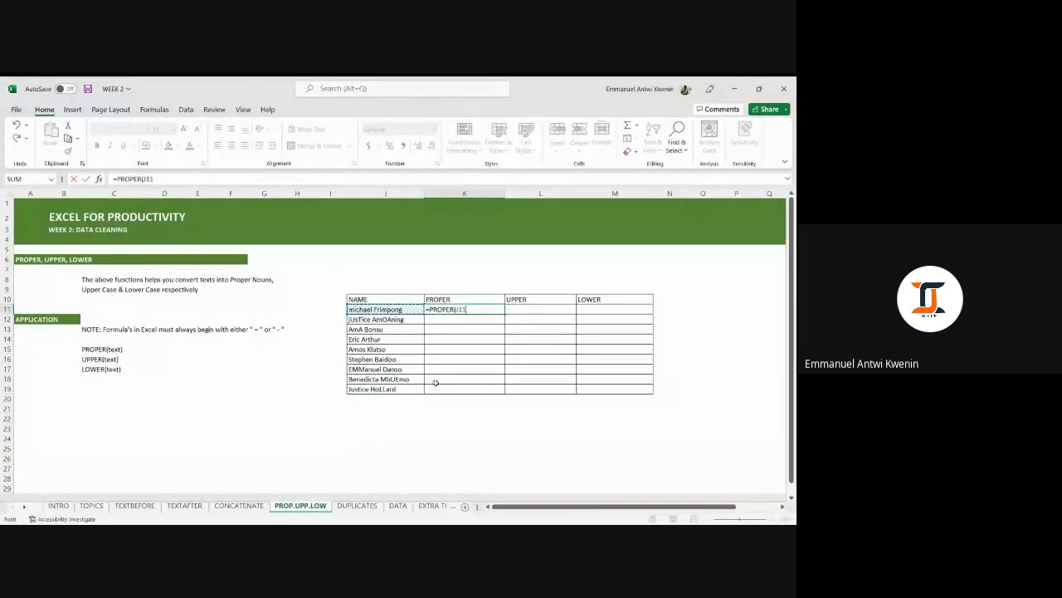
pyautogui.press('Return')
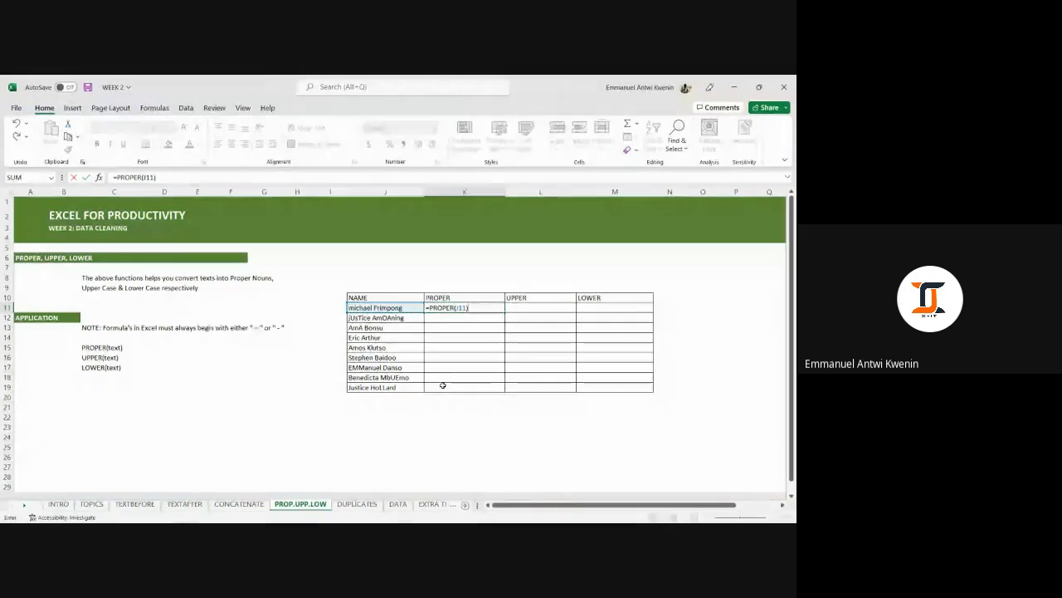
pyautogui.click(369, 307)
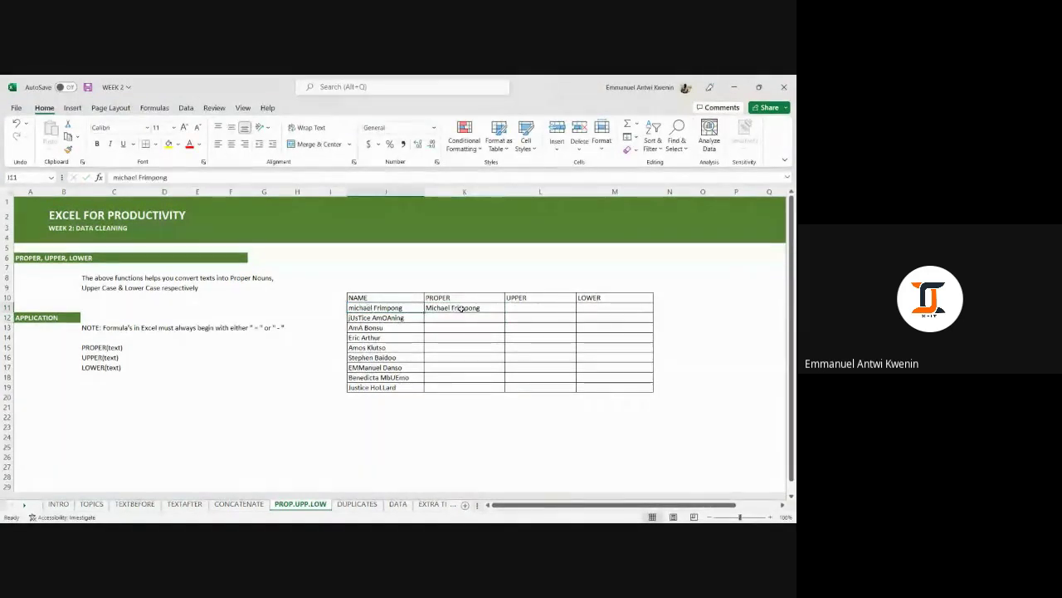
pyautogui.click(465, 308)
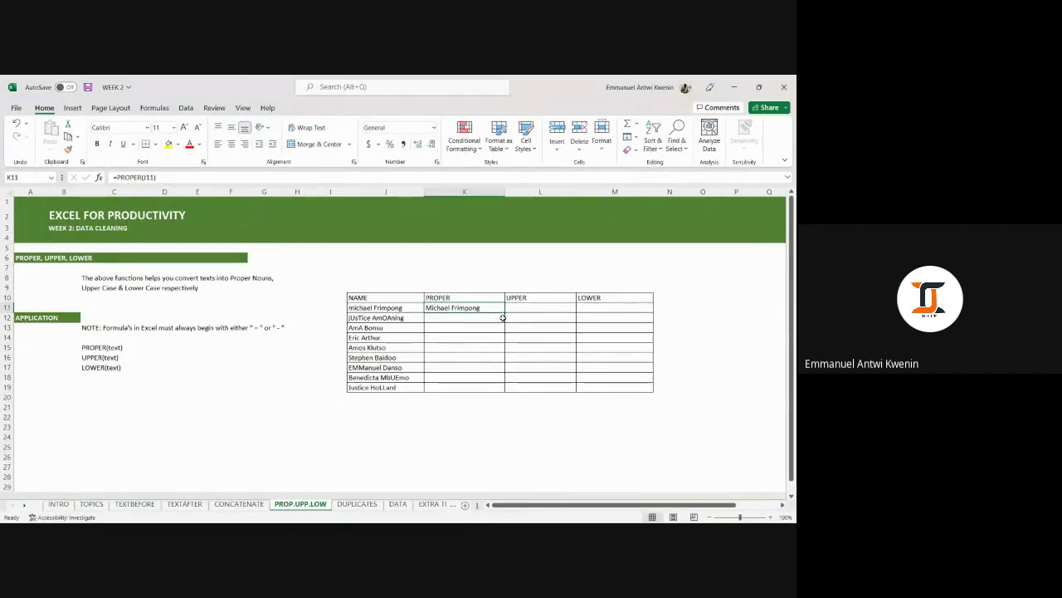
pyautogui.moveTo(504, 312); pyautogui.dragTo(505, 390)
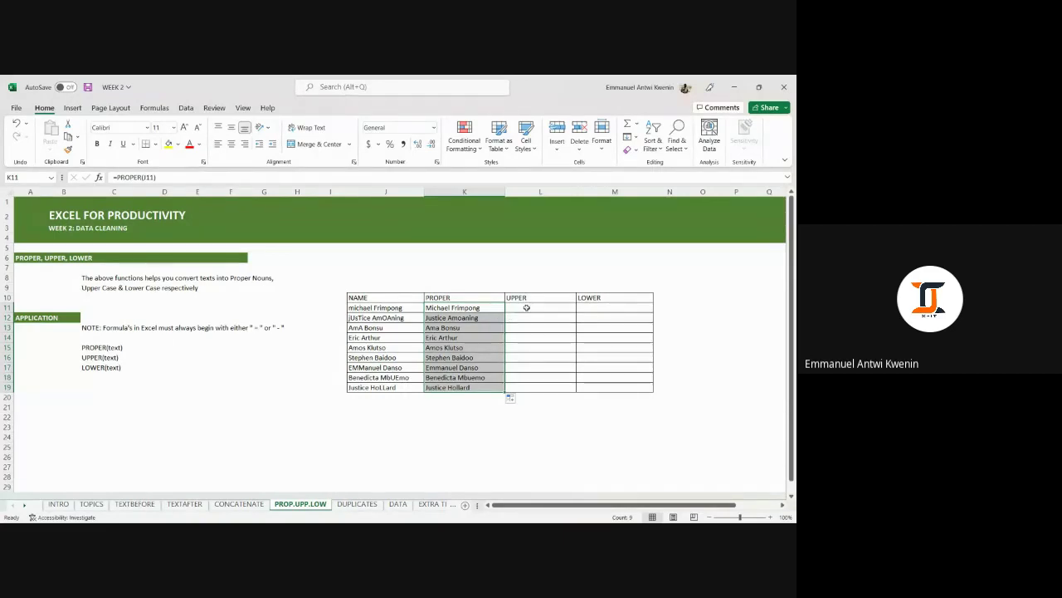
# Enter =UPPER(J11) in L11 and fill it down to L19.
pyautogui.click(526, 308)
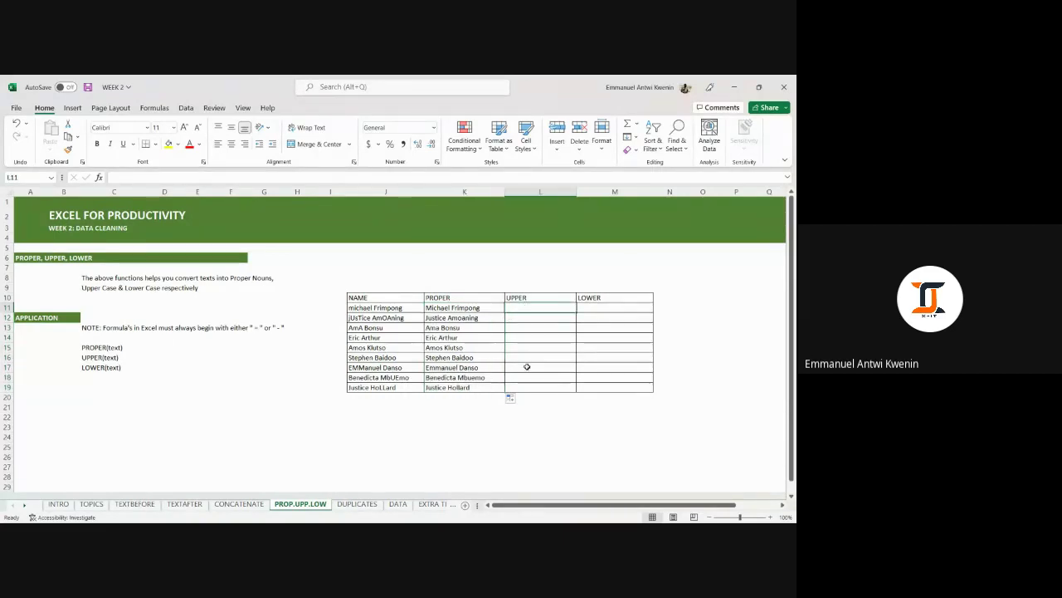
pyautogui.write('=')
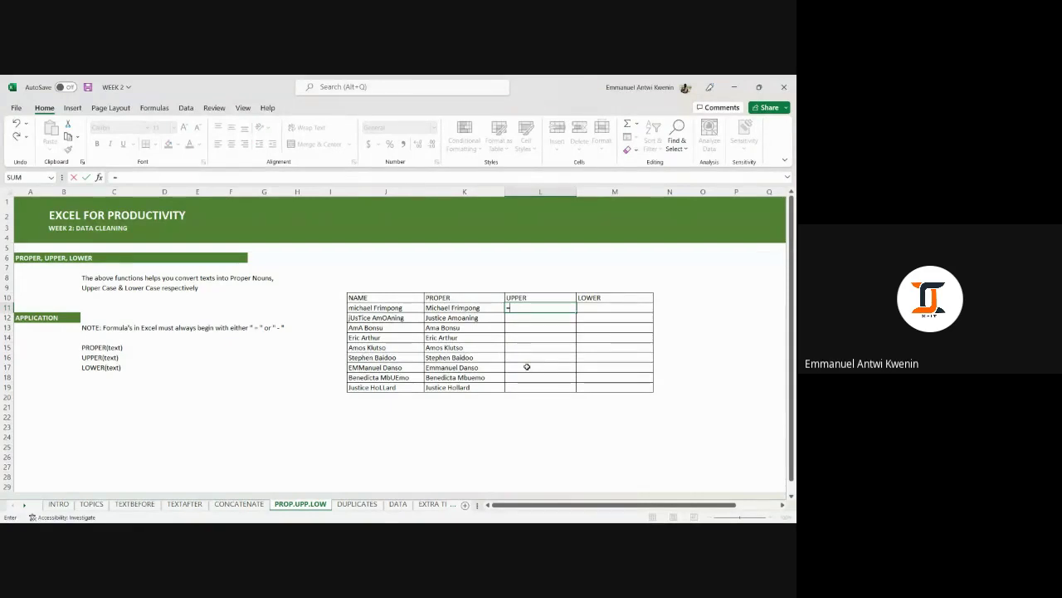
pyautogui.press('Escape')
pyautogui.moveTo(405, 307); pyautogui.dragTo(408, 383)
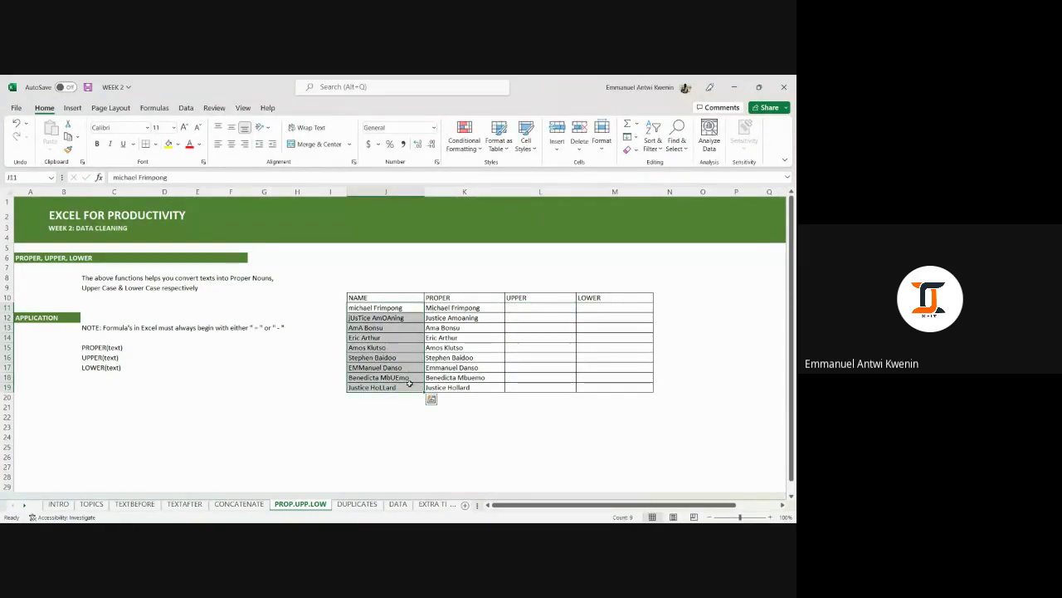
pyautogui.click(528, 316)
pyautogui.click(522, 306)
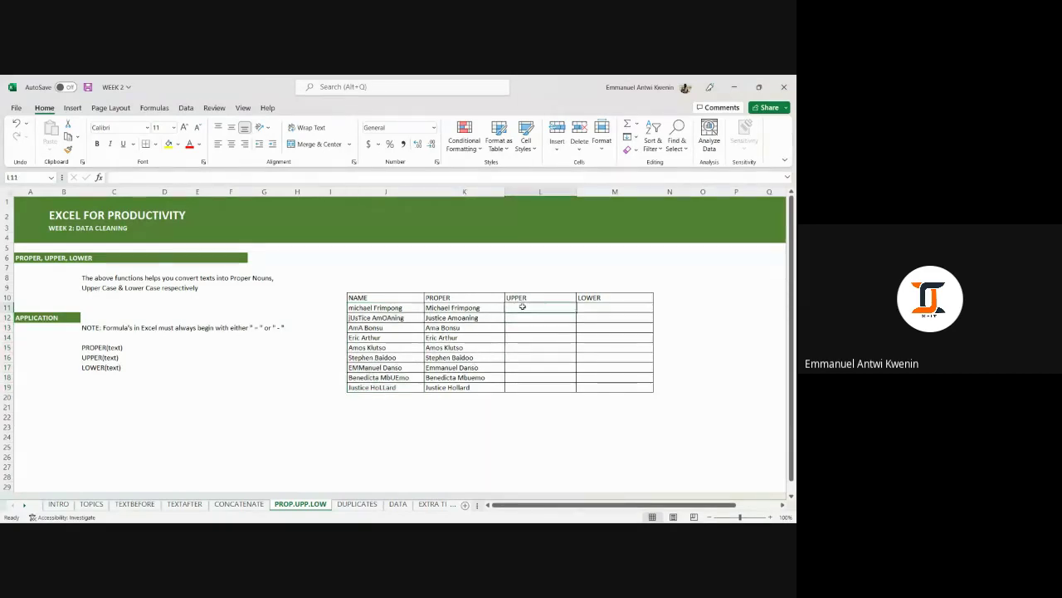
pyautogui.write('=UP')
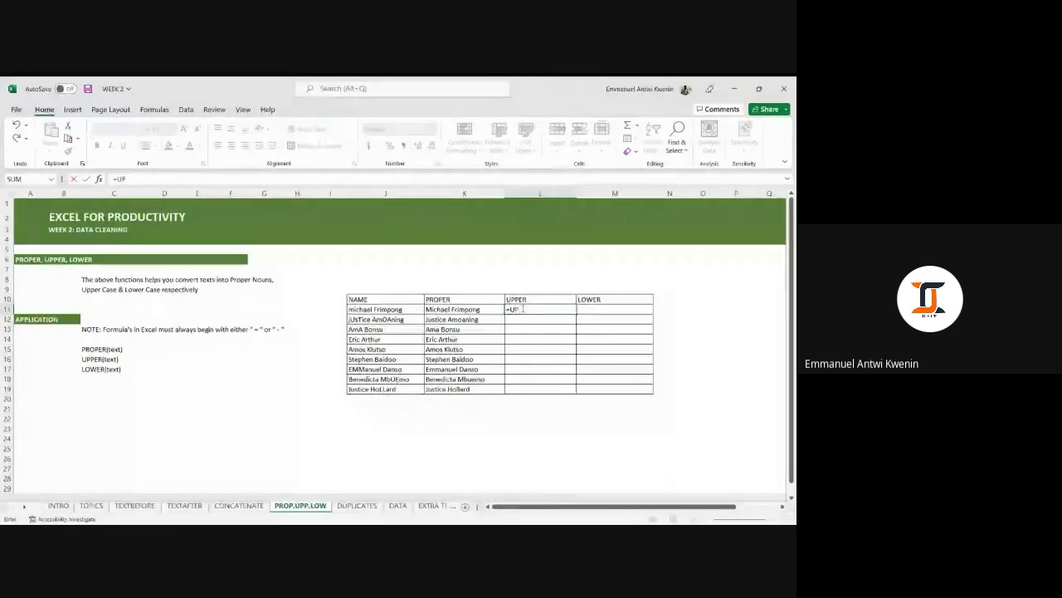
pyautogui.write('PER(')
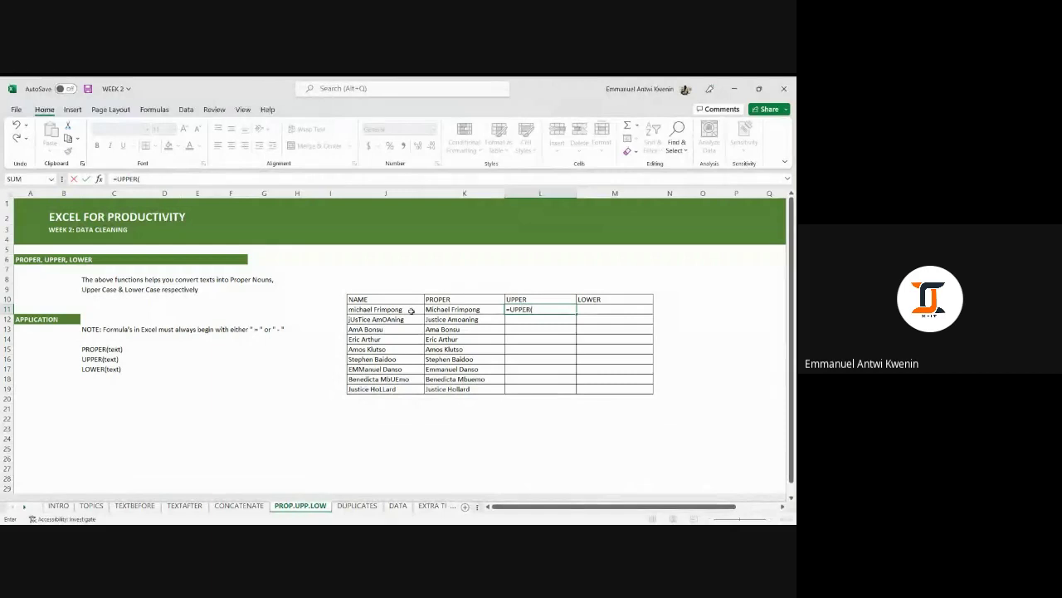
pyautogui.click(410, 310)
pyautogui.press('Return')
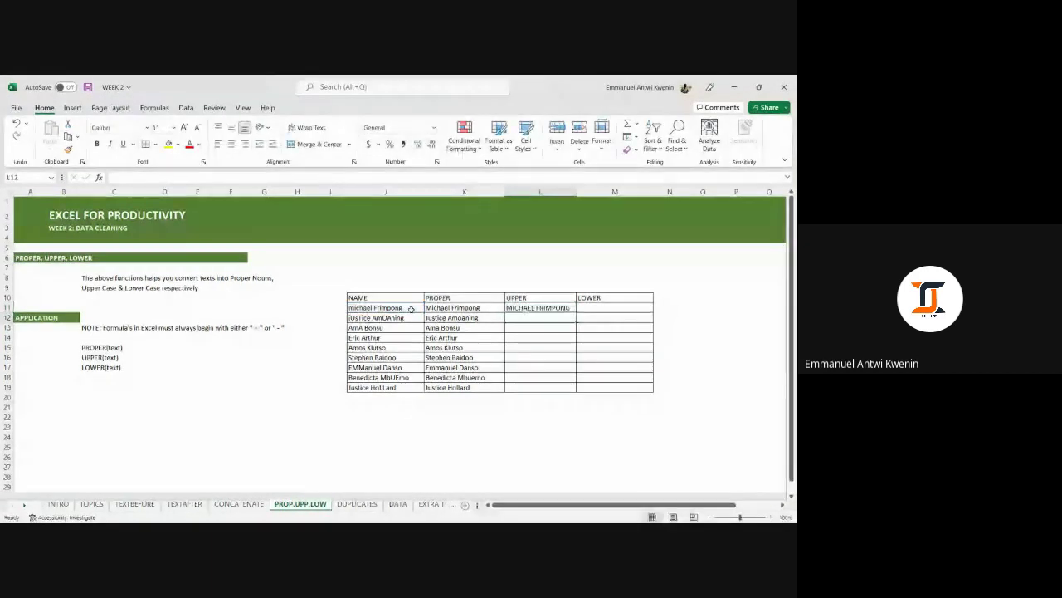
pyautogui.click(537, 307)
pyautogui.doubleClick(576, 313)
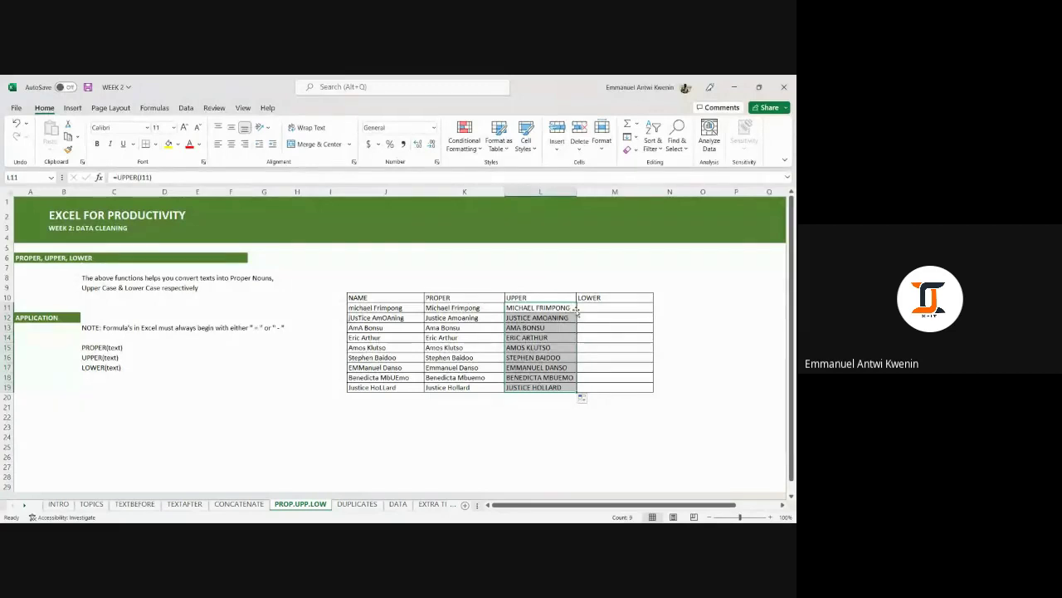
pyautogui.click(563, 307)
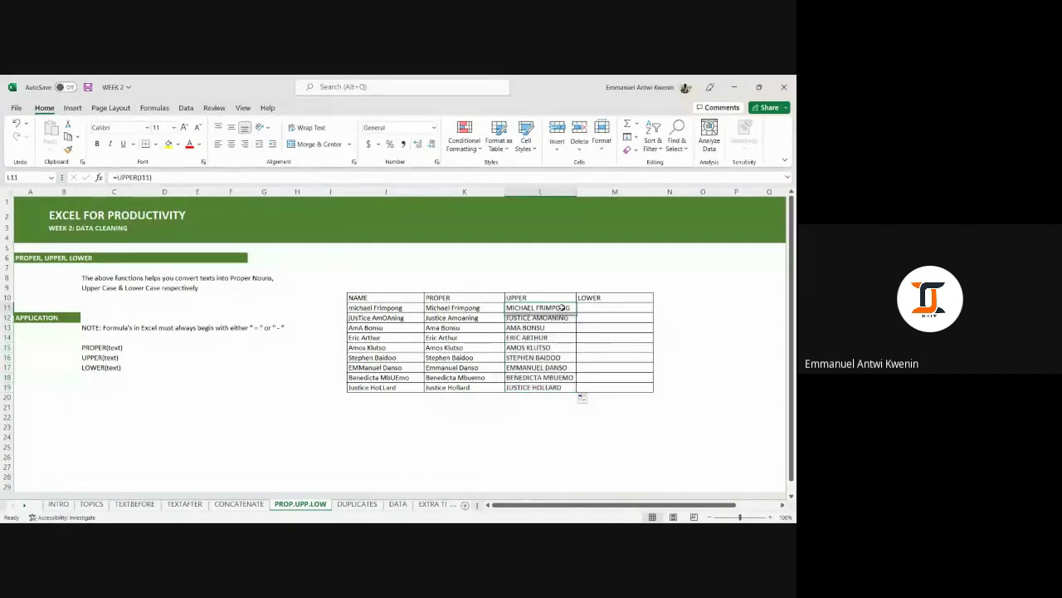
# Check the filled UPPER formulas in rows 12, 14 and 16.
pyautogui.click(561, 316)
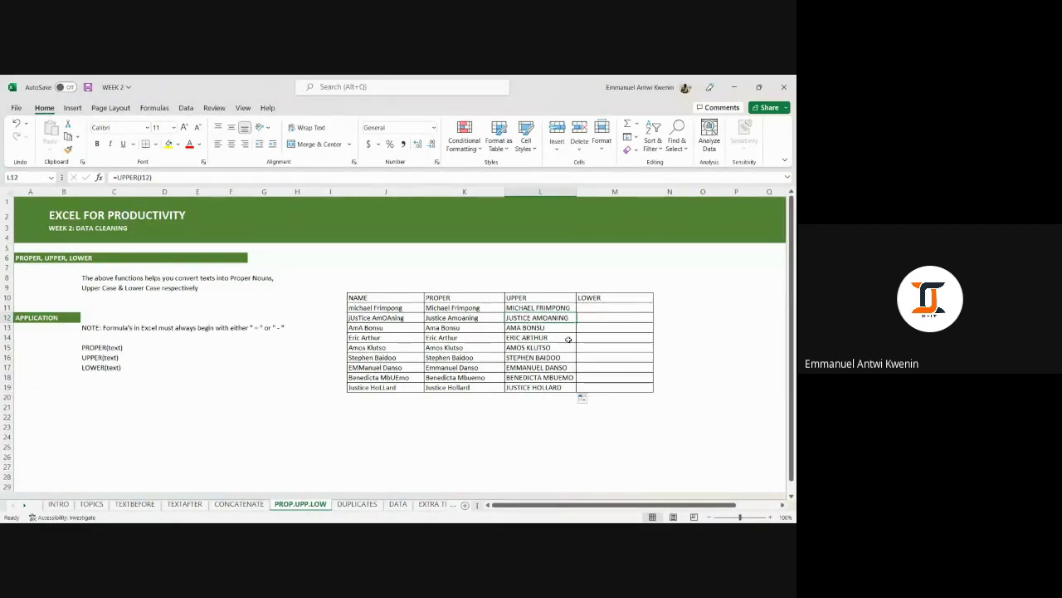
pyautogui.click(568, 339)
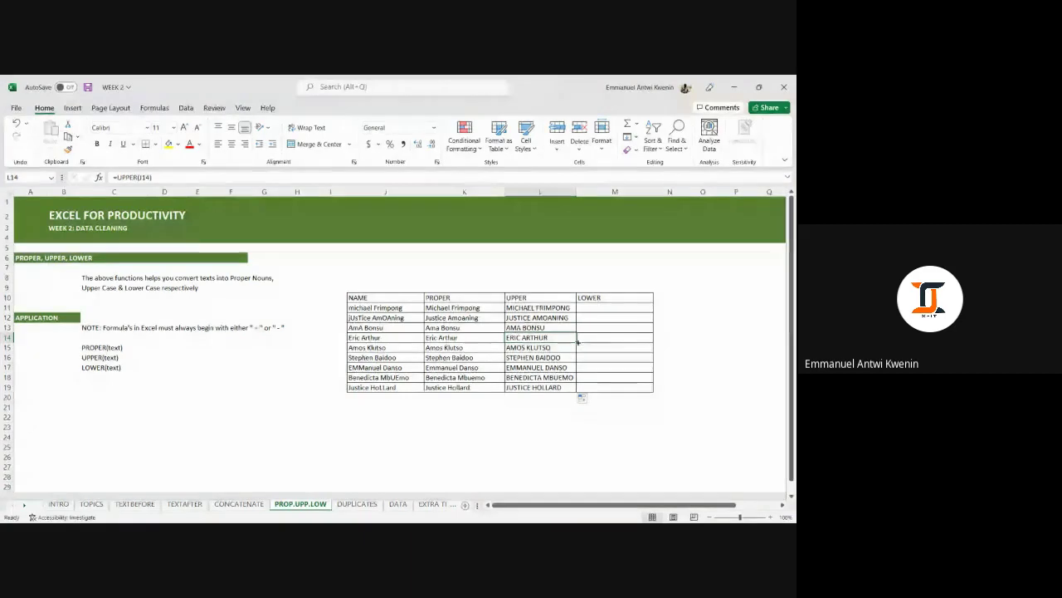
pyautogui.click(564, 357)
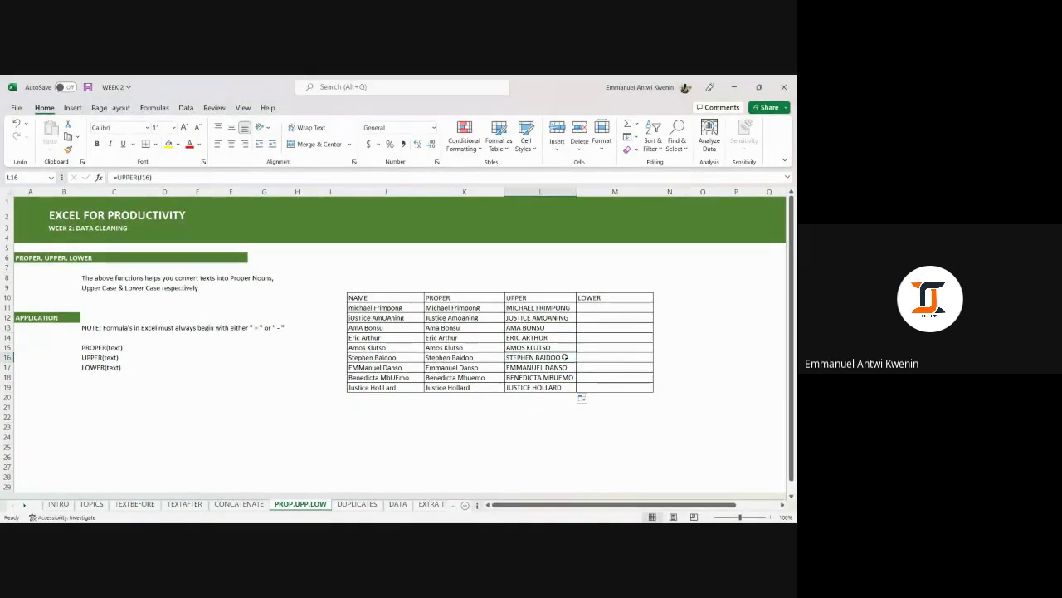
pyautogui.click(589, 311)
# Enter =LOWER(J11) in M11, fill it down to M19, and review the lowercase results.
pyautogui.write('=LOWER')
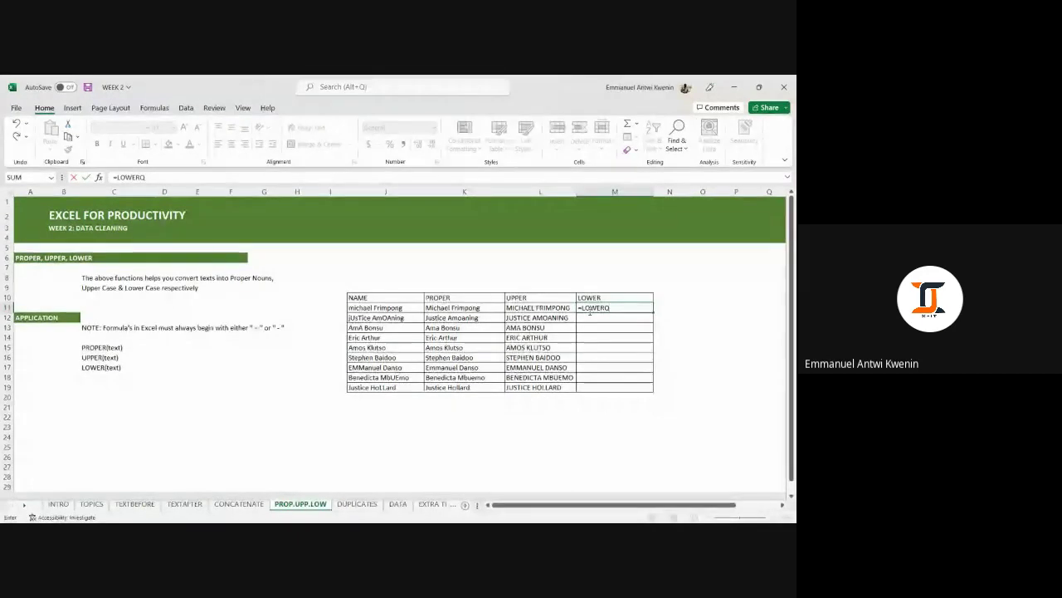
pyautogui.write('(')
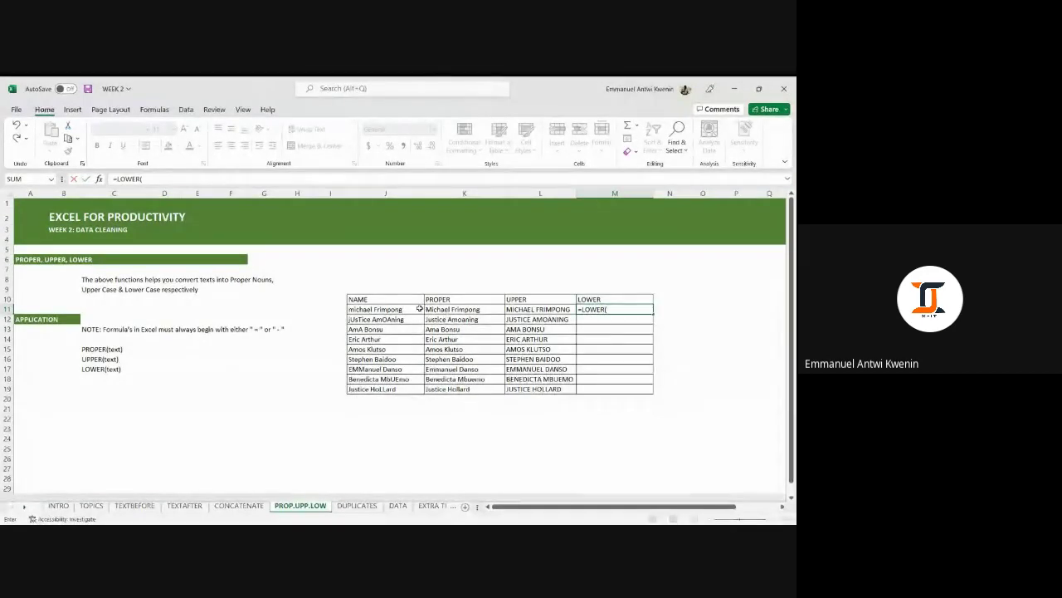
pyautogui.click(415, 308)
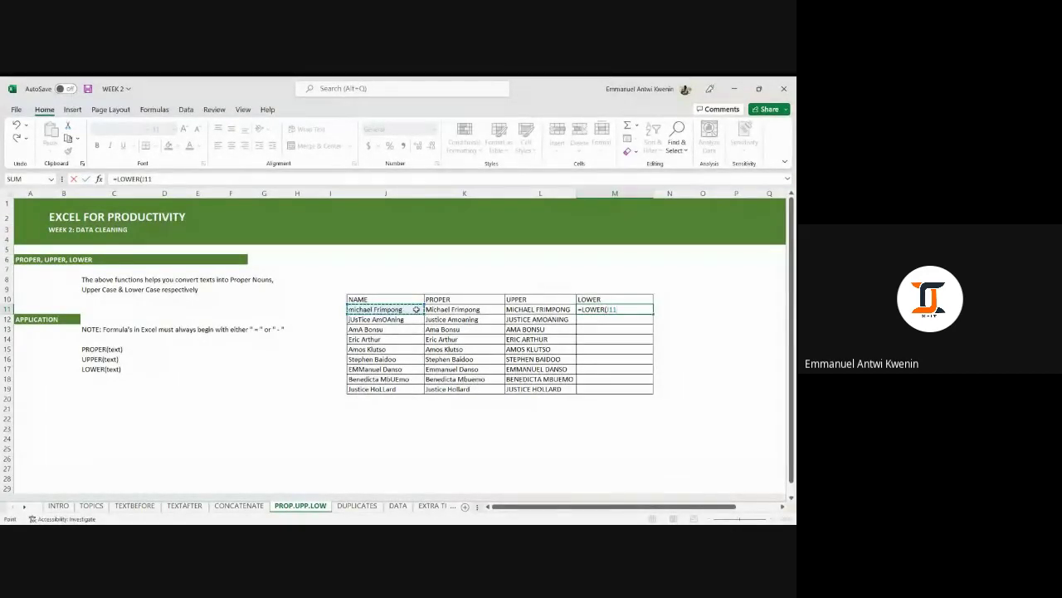
pyautogui.press('Return')
pyautogui.click(635, 310)
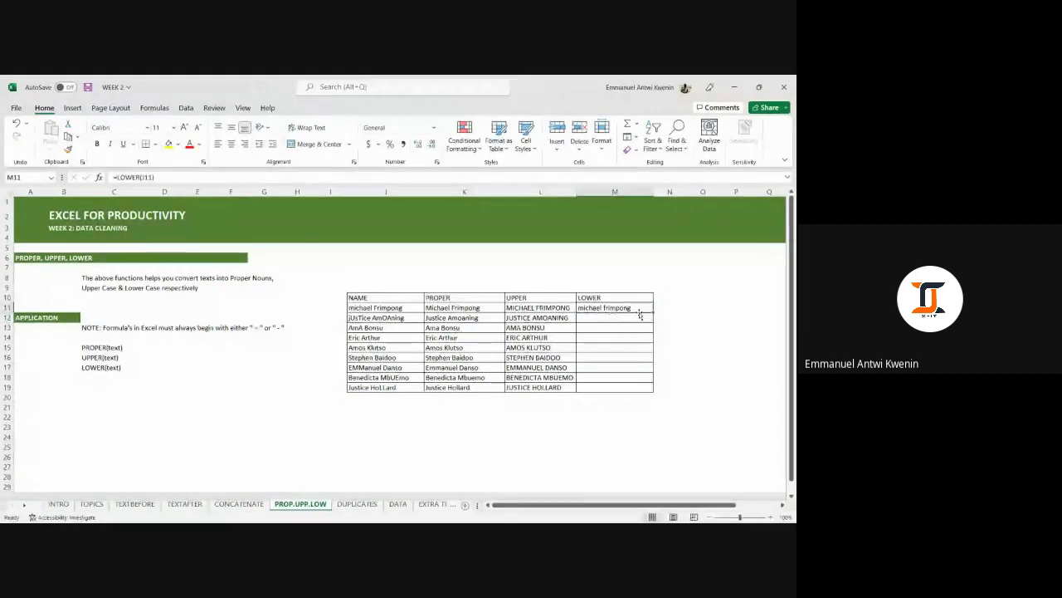
pyautogui.doubleClick(653, 313)
pyautogui.click(621, 427)
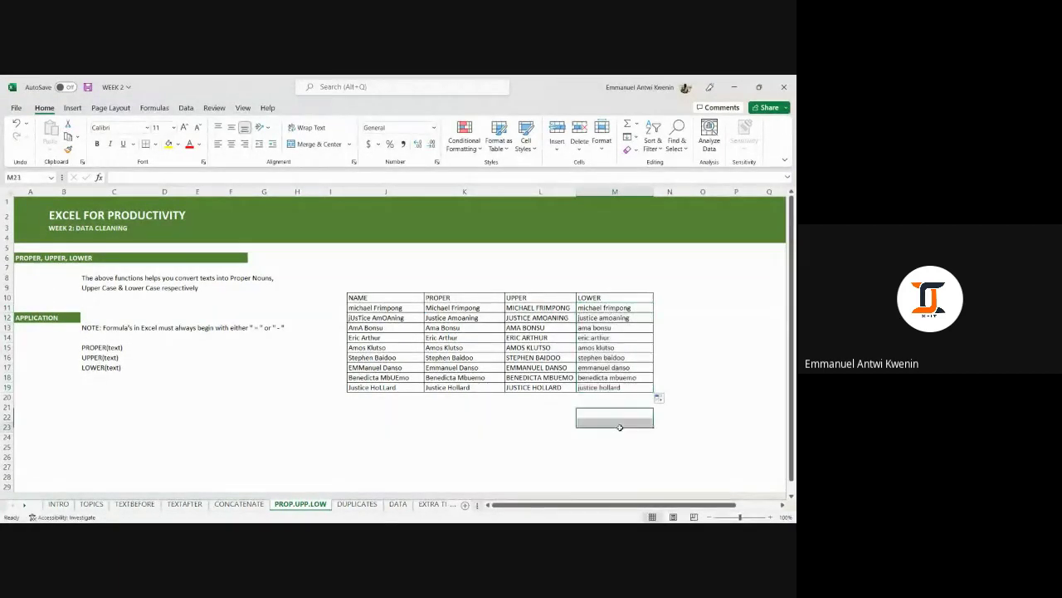
pyautogui.click(598, 388)
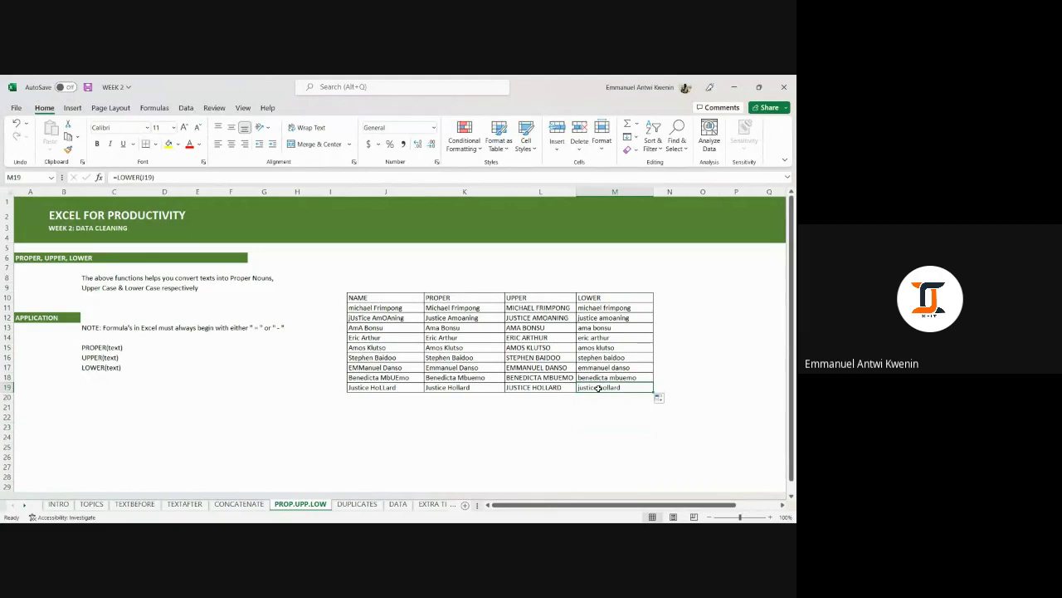
pyautogui.moveTo(591, 308); pyautogui.dragTo(597, 388)
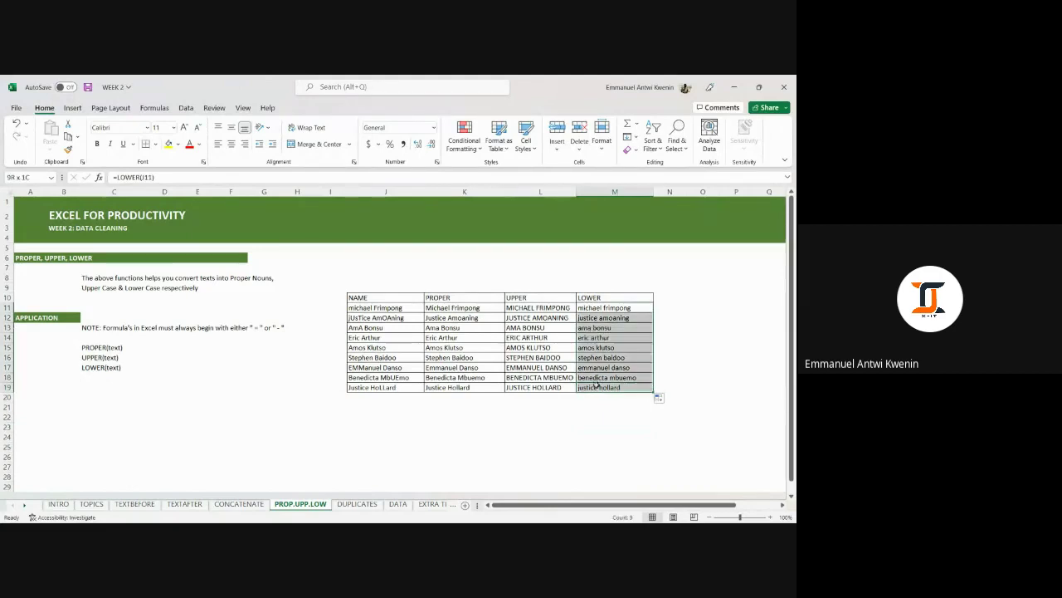
pyautogui.click(593, 425)
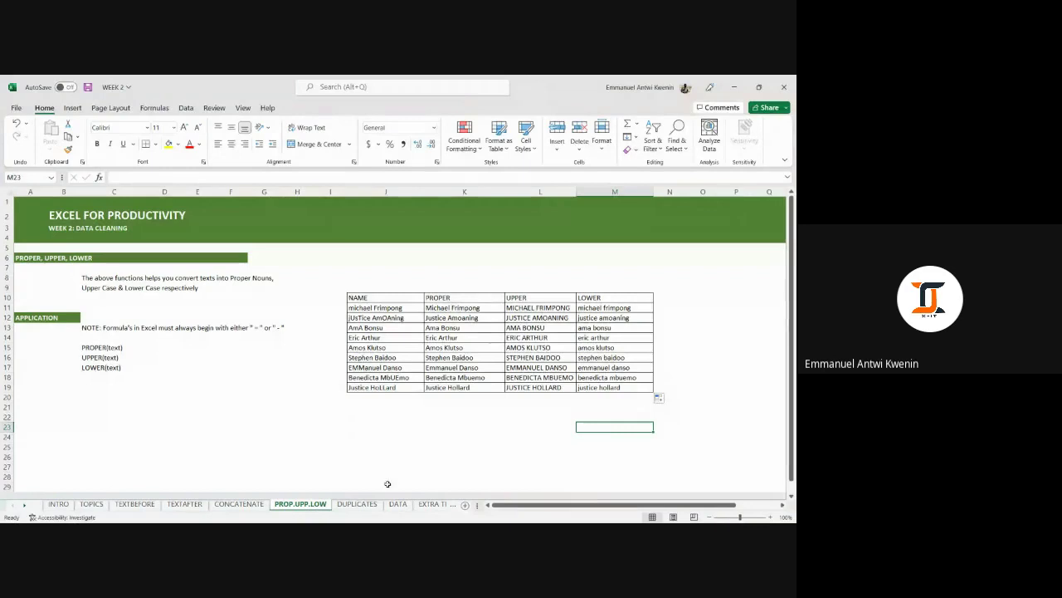
# Switch to the DUPLICATES sheet.
pyautogui.click(357, 504)
pyautogui.scroll(-1, 508, 332)
pyautogui.scroll(1, 508, 332)
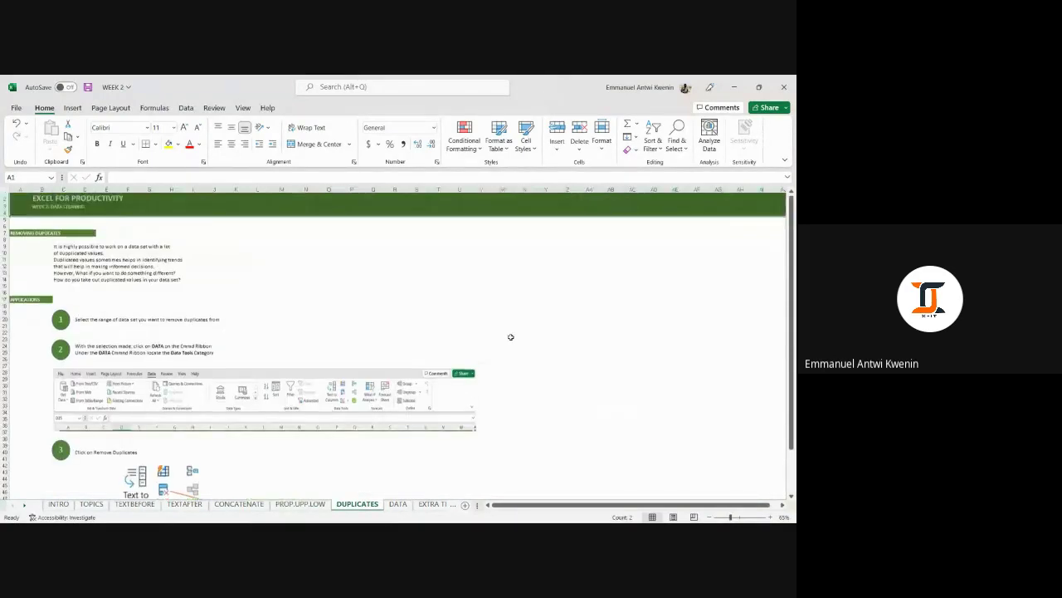
pyautogui.click(415, 280)
pyautogui.scroll(-4, 403, 282)
pyautogui.scroll(3, 403, 282)
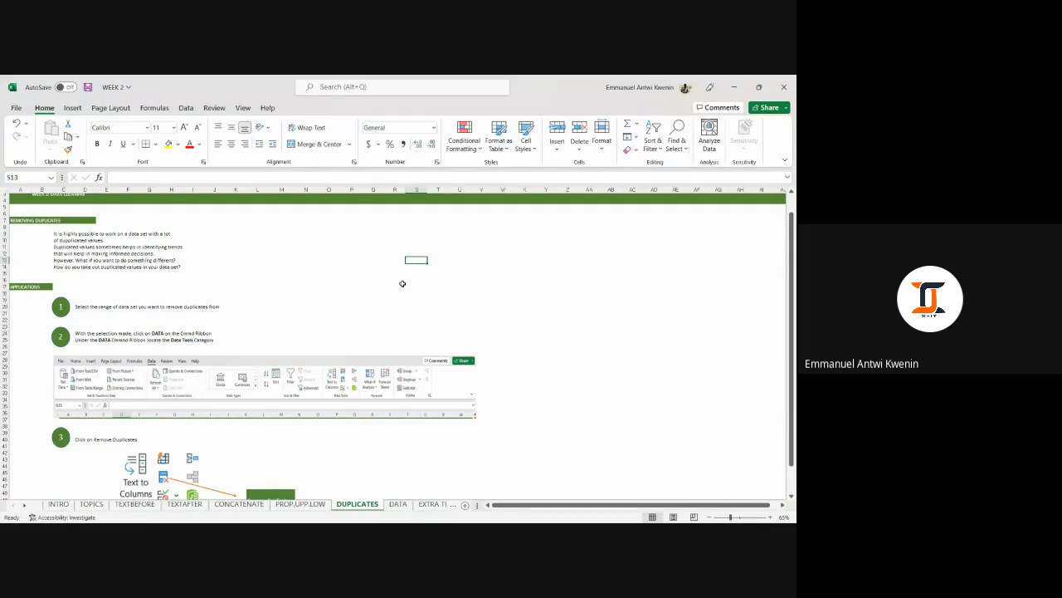
pyautogui.click(425, 367)
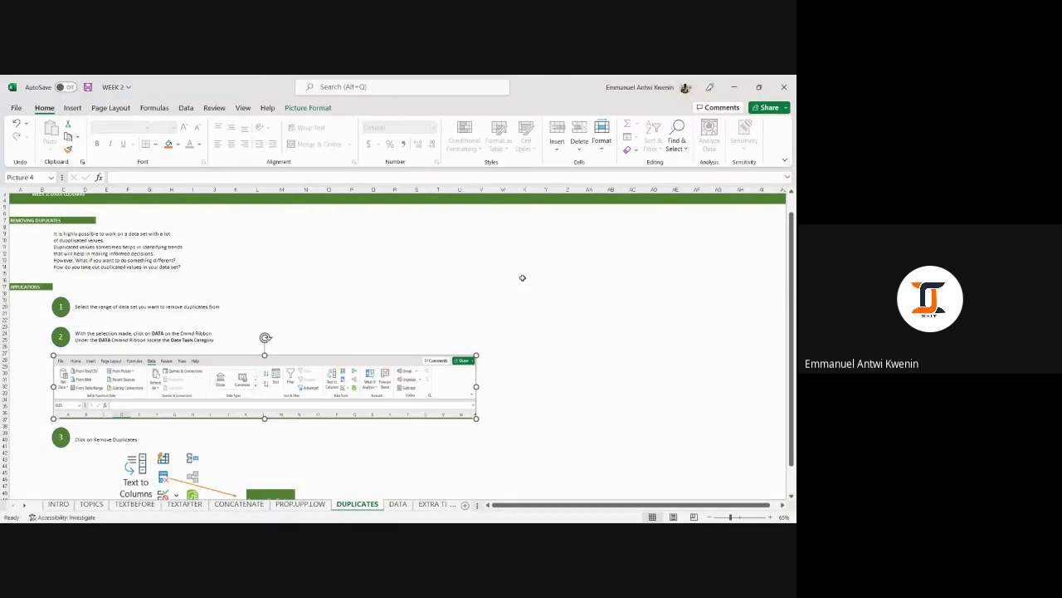
pyautogui.click(523, 279)
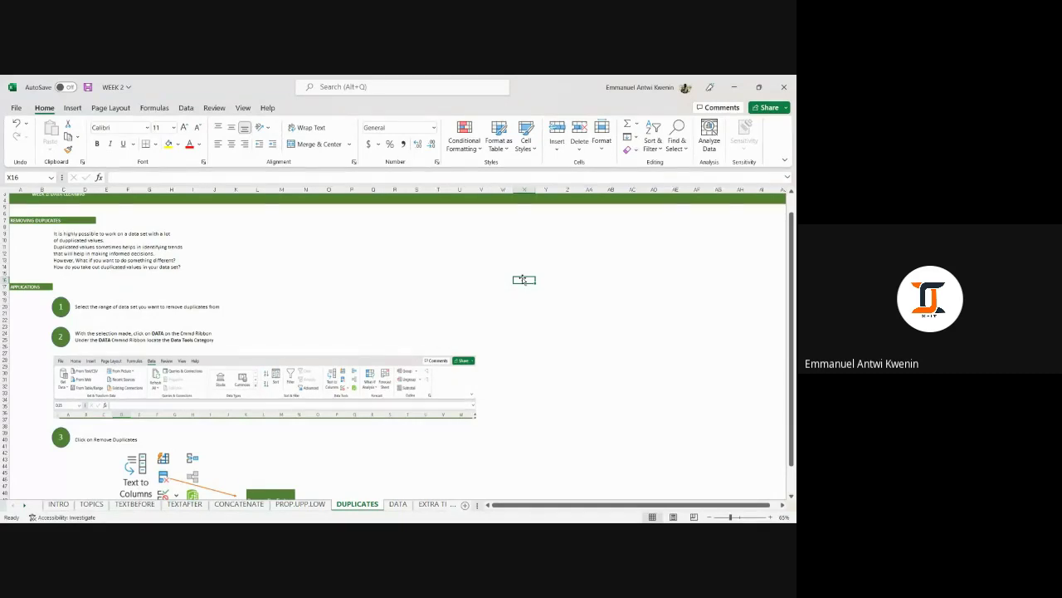
pyautogui.scroll(-4, 578, 332)
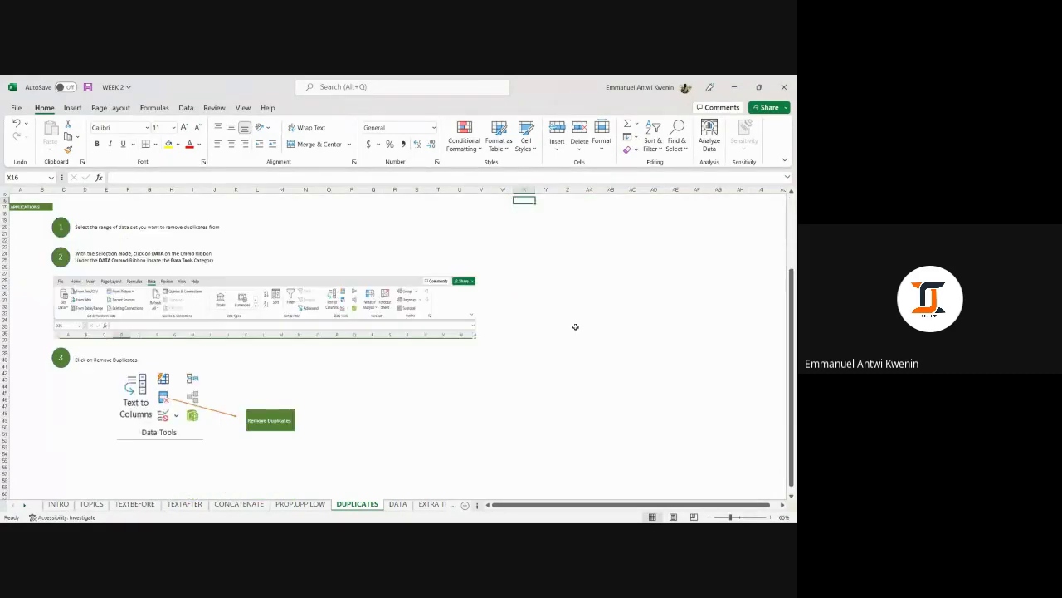
pyautogui.scroll(6, 573, 327)
pyautogui.scroll(-3, 542, 304)
pyautogui.click(405, 346)
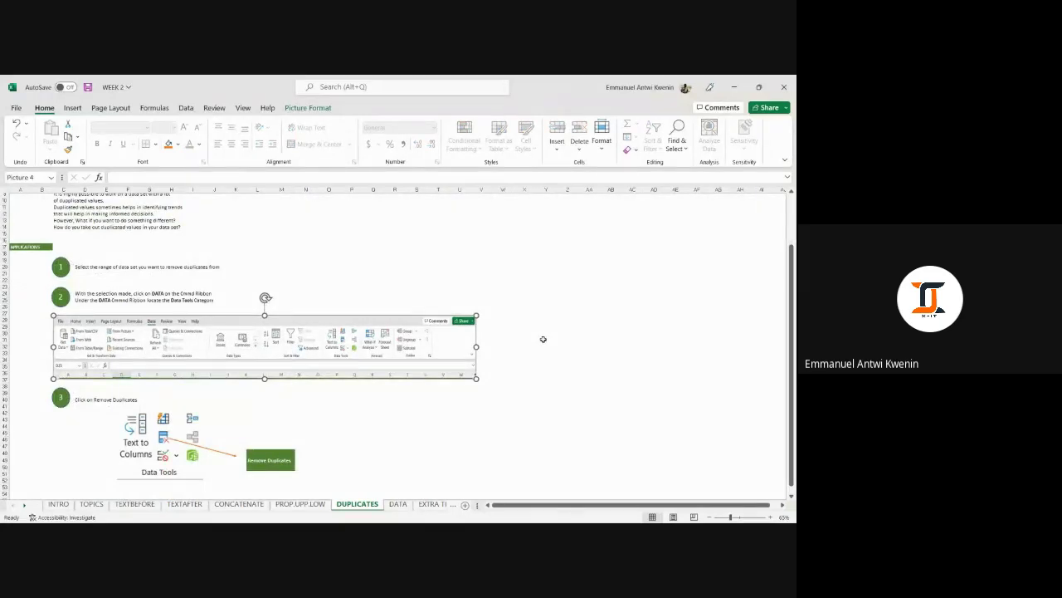
pyautogui.click(563, 340)
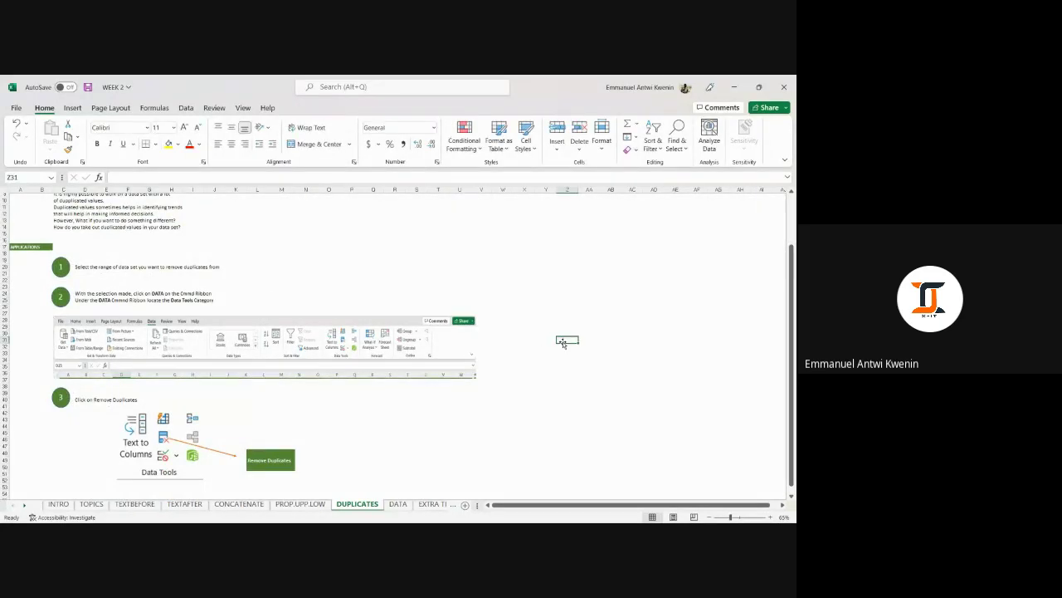
pyautogui.scroll(2, 545, 320)
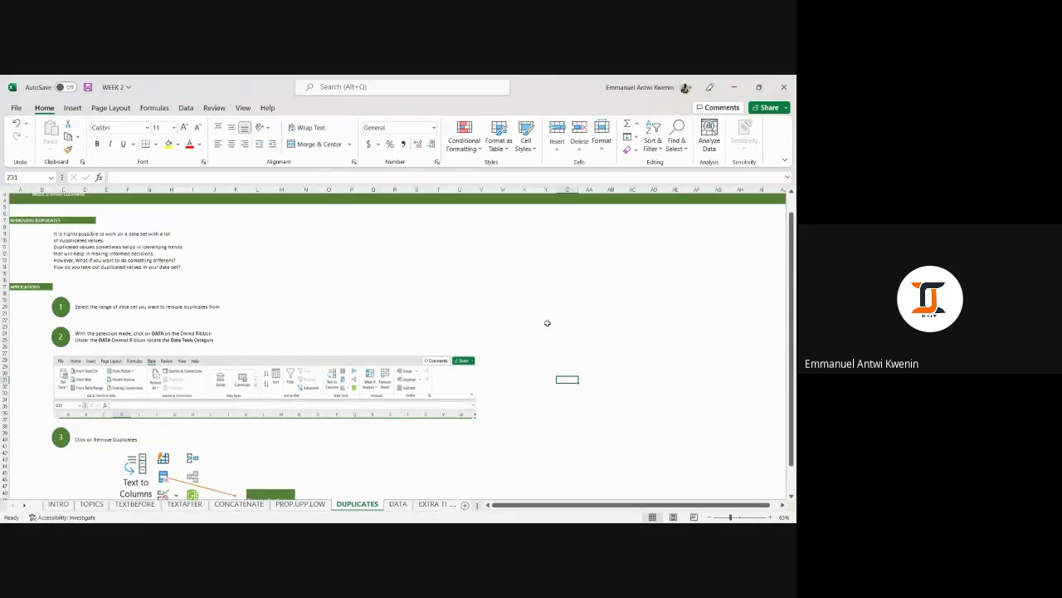
pyautogui.scroll(-2, 550, 319)
pyautogui.scroll(1, 550, 318)
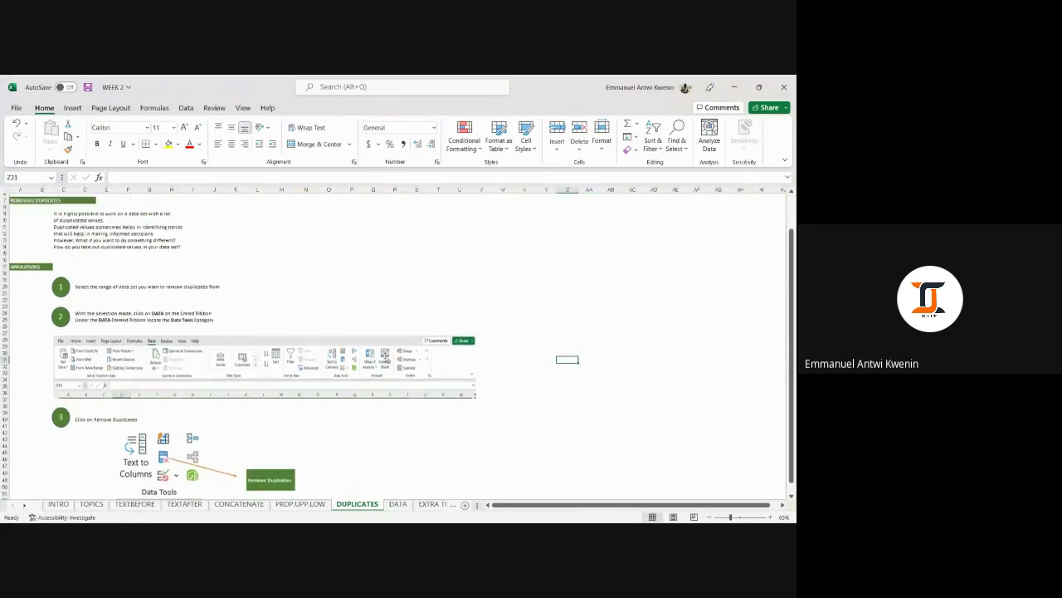
pyautogui.click(382, 358)
pyautogui.click(419, 273)
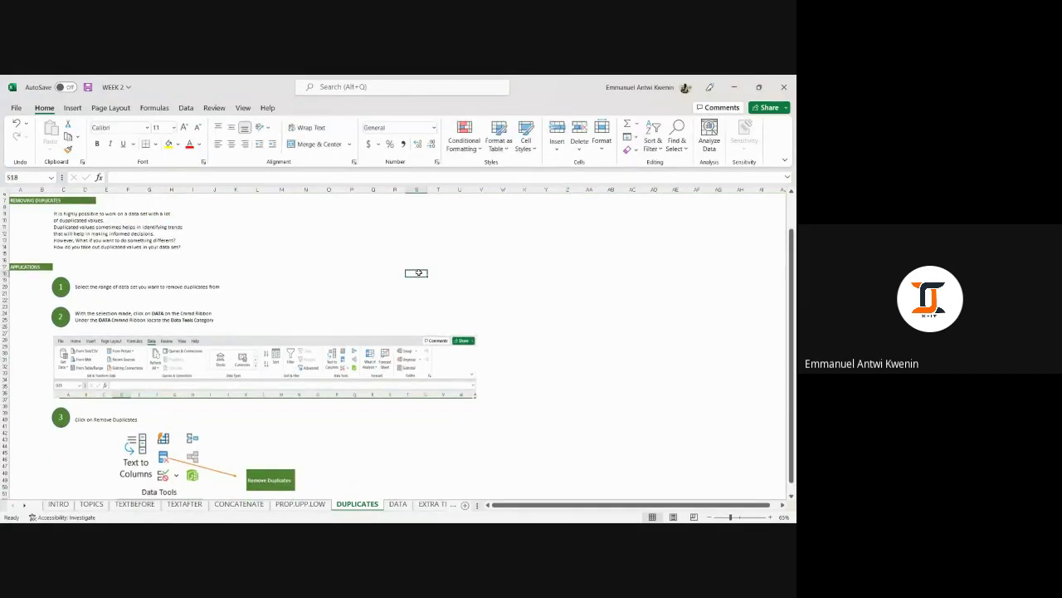
pyautogui.scroll(-2, 419, 272)
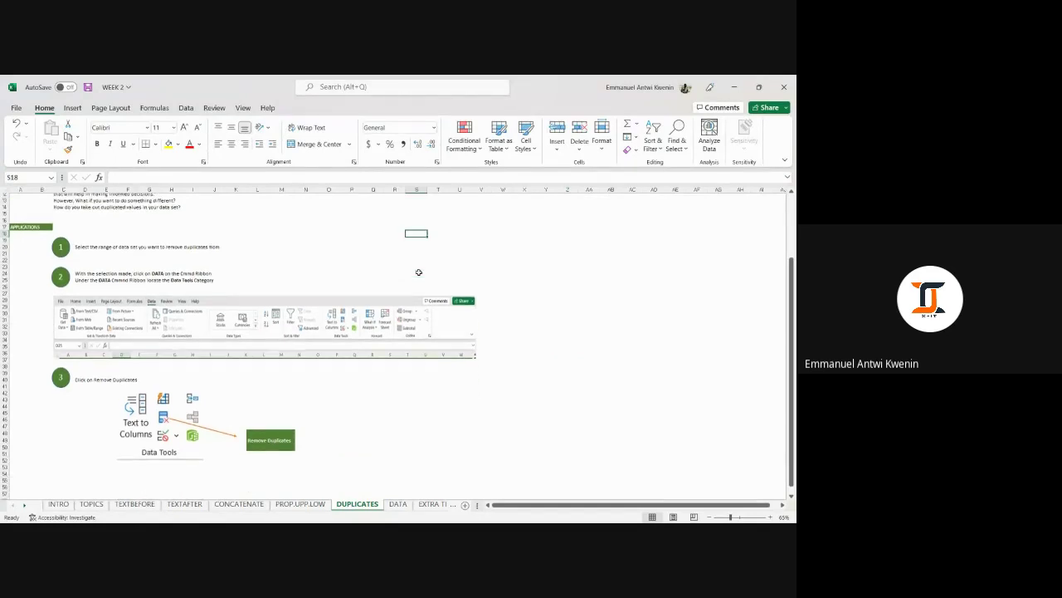
pyautogui.scroll(2, 417, 273)
pyautogui.click(31, 267)
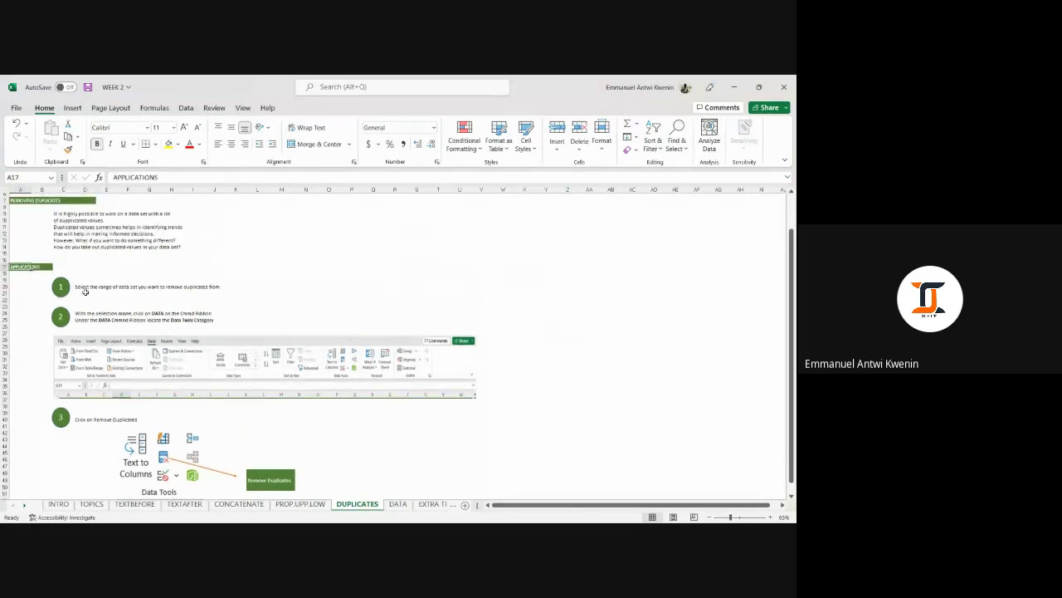
pyautogui.click(85, 292)
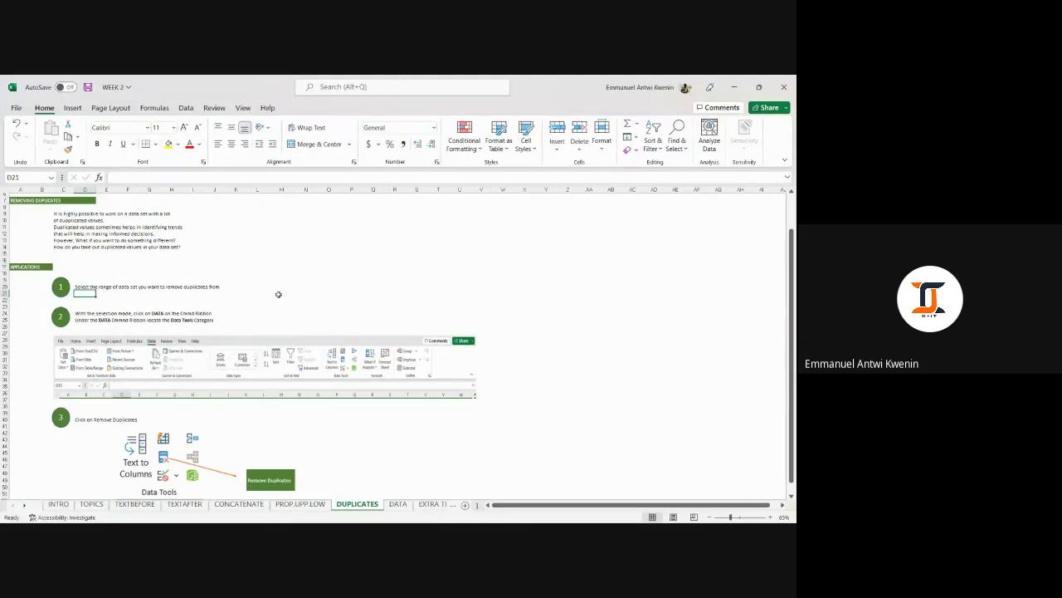
pyautogui.scroll(-1, 292, 301)
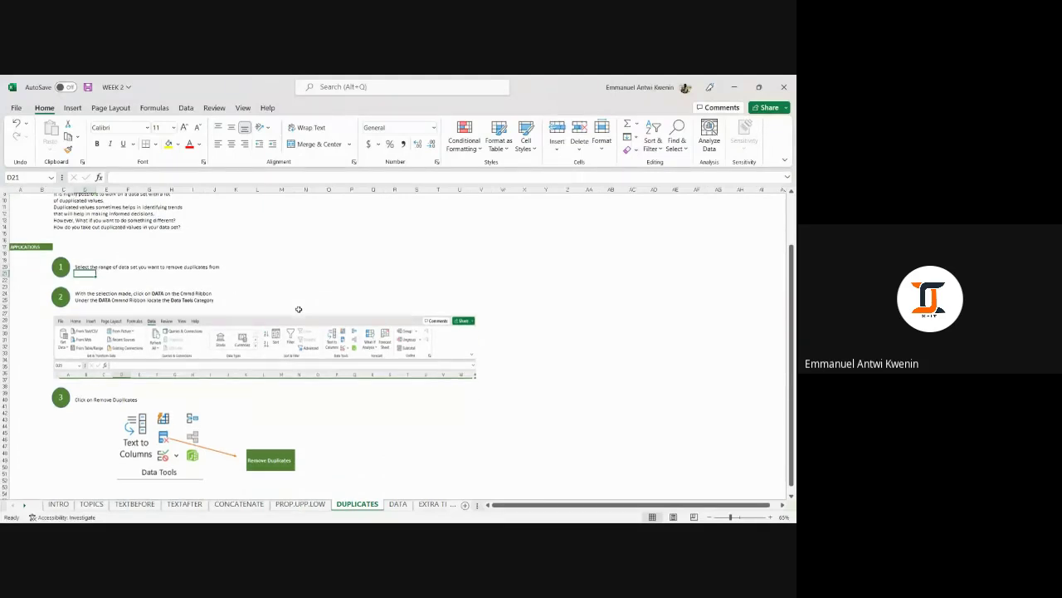
# Copy the first six athlete names from DATA and paste them at AA17 on DUPLICATES.
pyautogui.click(398, 504)
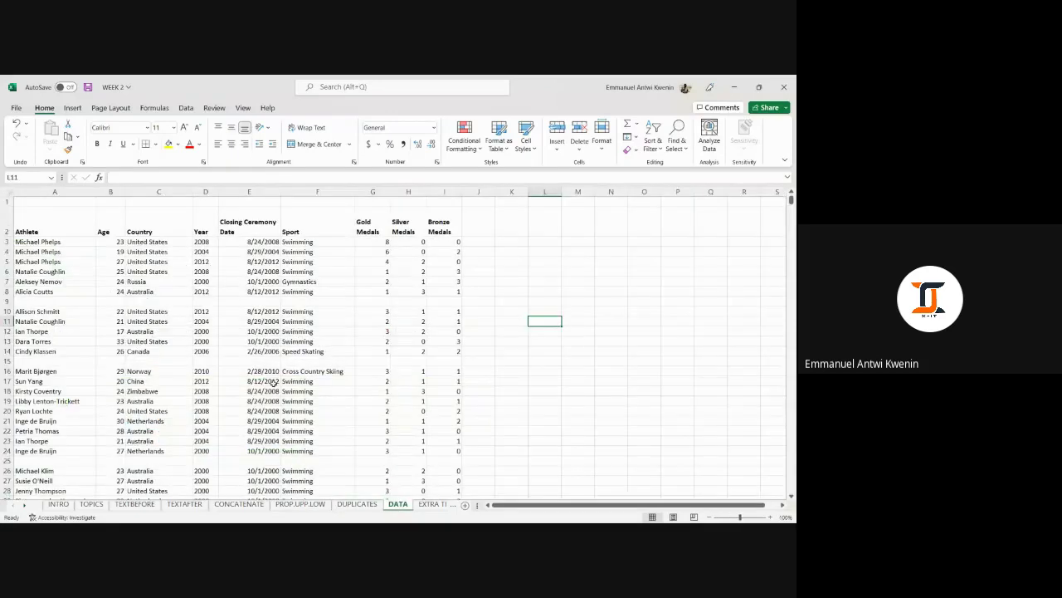
pyautogui.moveTo(52, 242); pyautogui.dragTo(57, 288)
pyautogui.hotkey('ctrl', 'c')
pyautogui.rightClick(57, 288)
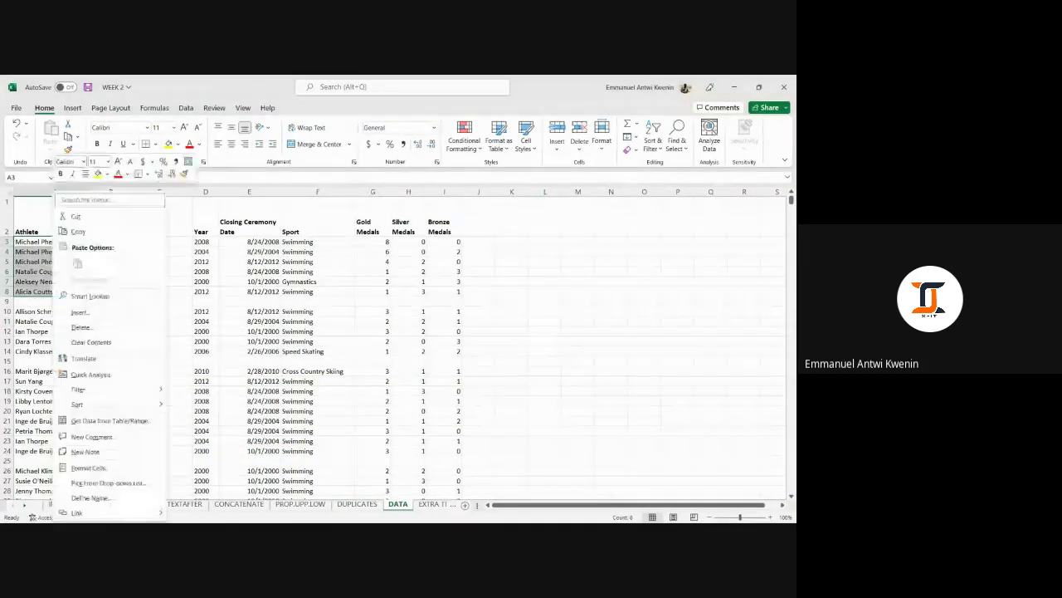
pyautogui.click(78, 231)
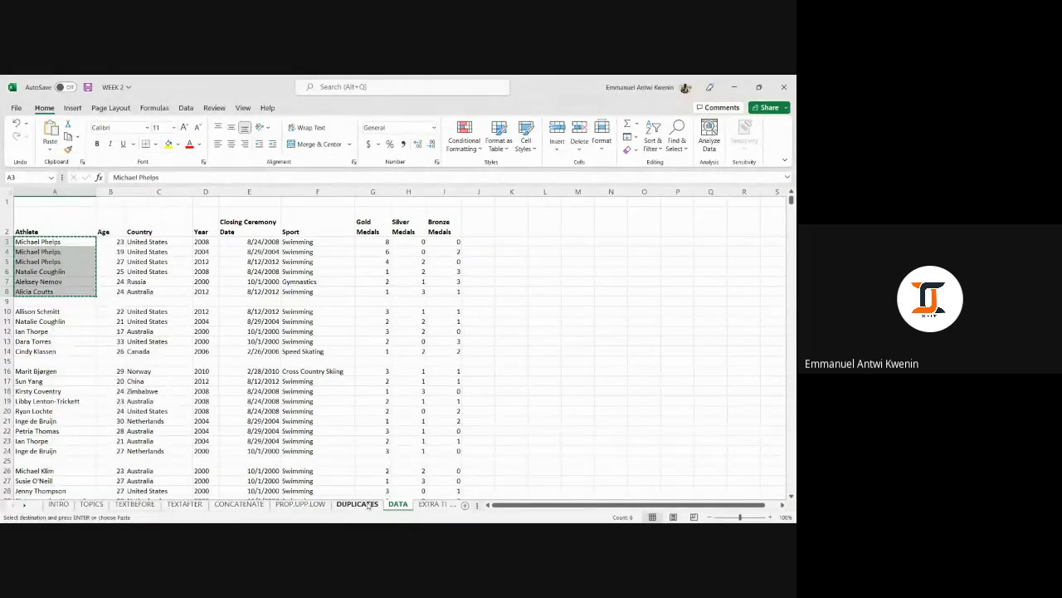
pyautogui.click(357, 504)
pyautogui.rightClick(586, 247)
pyautogui.click(609, 279)
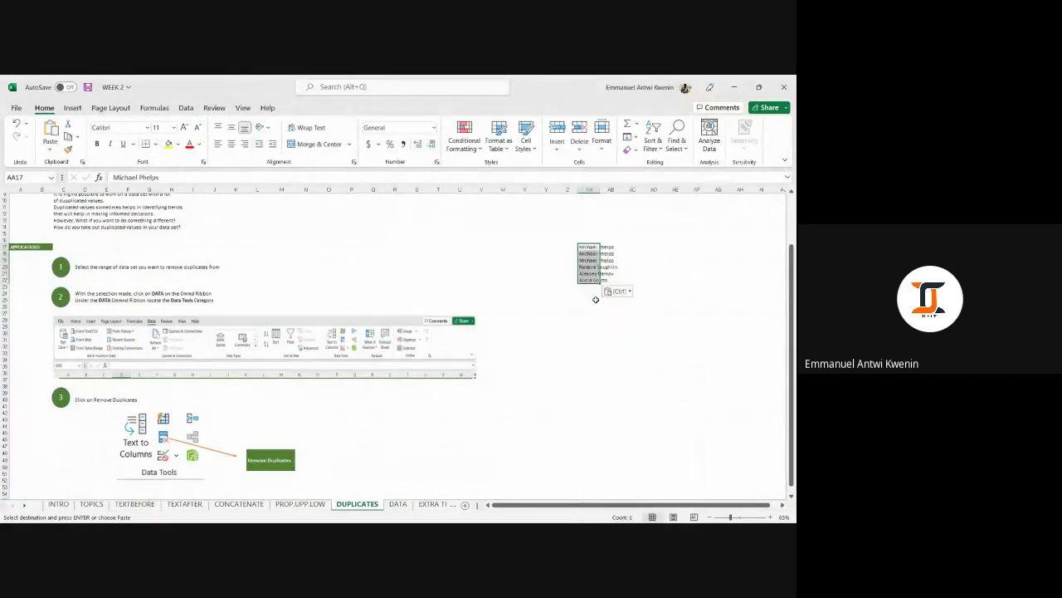
# Widen column AA, set the names' font to 16, and select AA17:AA22.
pyautogui.doubleClick(600, 189)
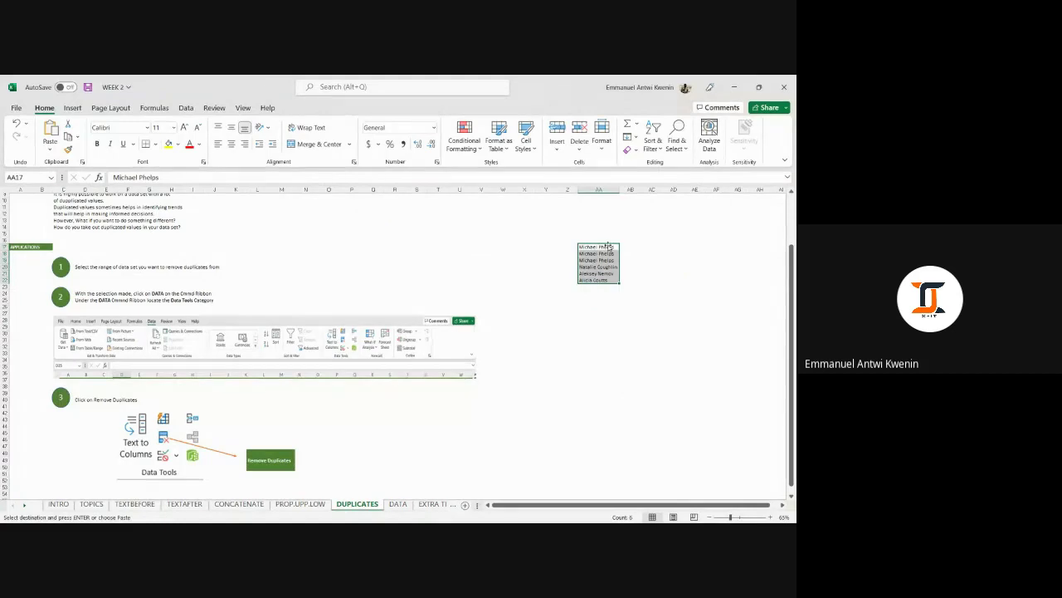
pyautogui.click(184, 127)
pyautogui.click(184, 127)
pyautogui.click(184, 127)
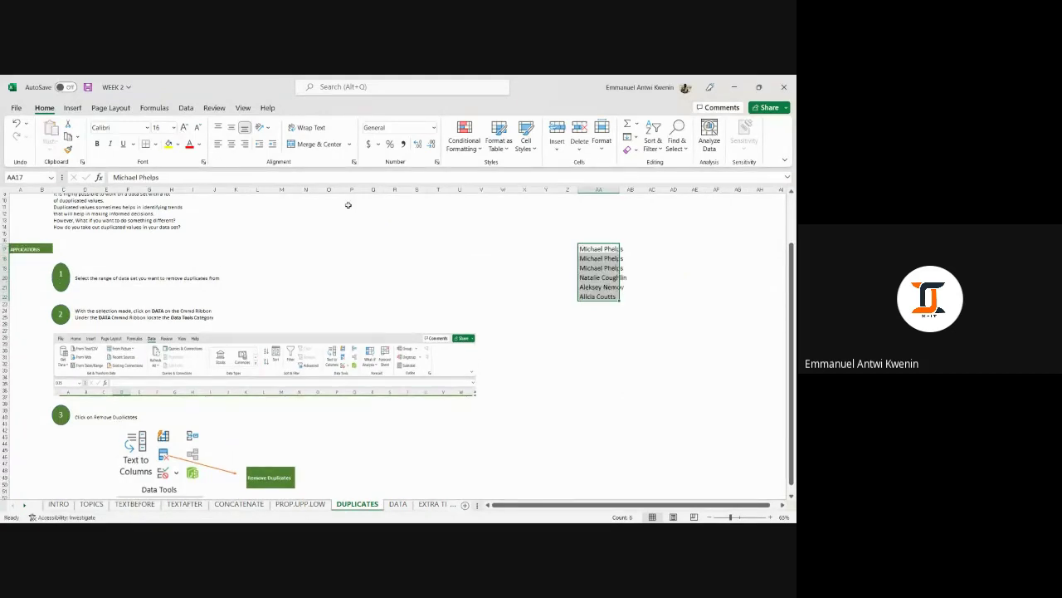
pyautogui.click(668, 384)
pyautogui.moveTo(620, 189); pyautogui.dragTo(636, 189)
pyautogui.click(646, 306)
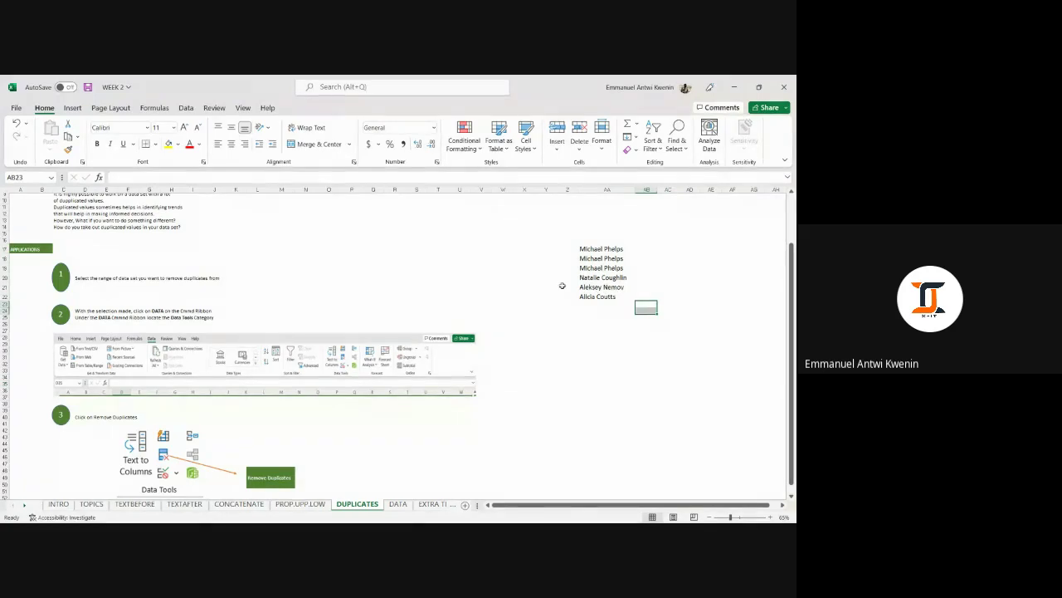
pyautogui.moveTo(601, 249); pyautogui.dragTo(598, 305)
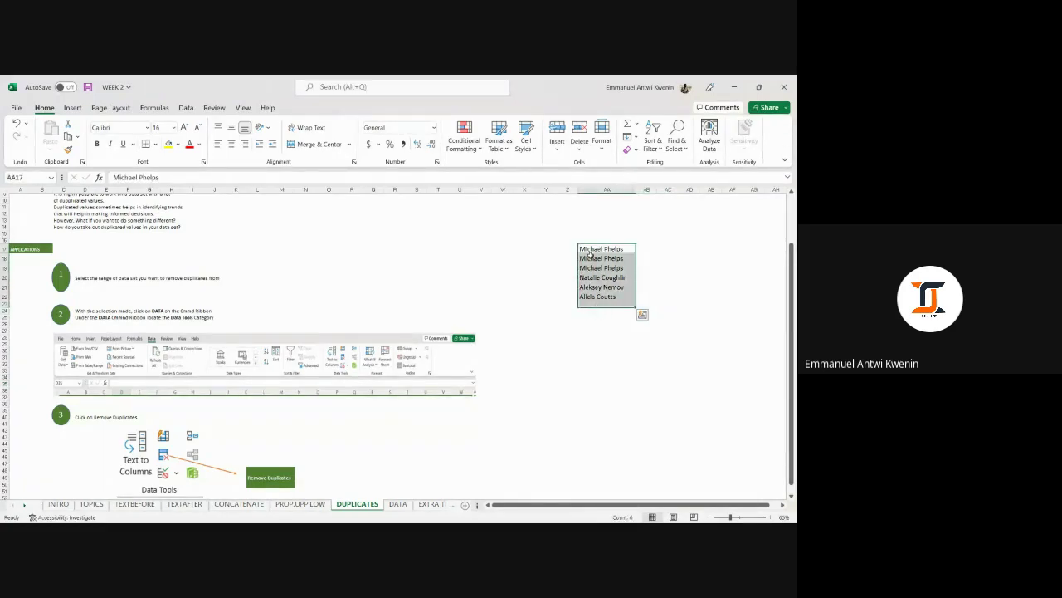
pyautogui.moveTo(592, 249); pyautogui.dragTo(598, 298)
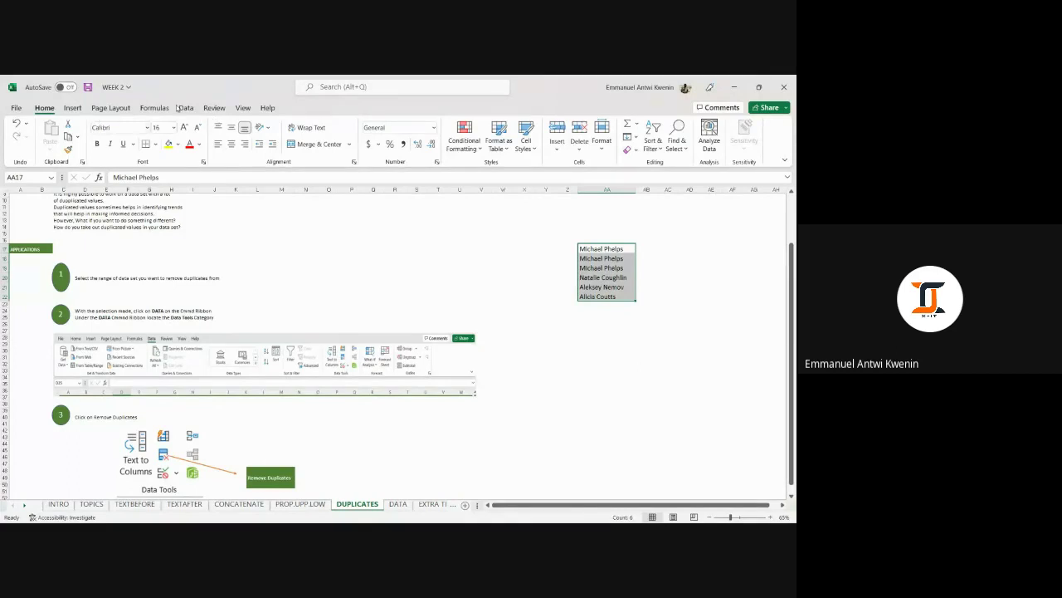
# Run Remove Duplicates on the column AA names and confirm the result message.
pyautogui.click(187, 109)
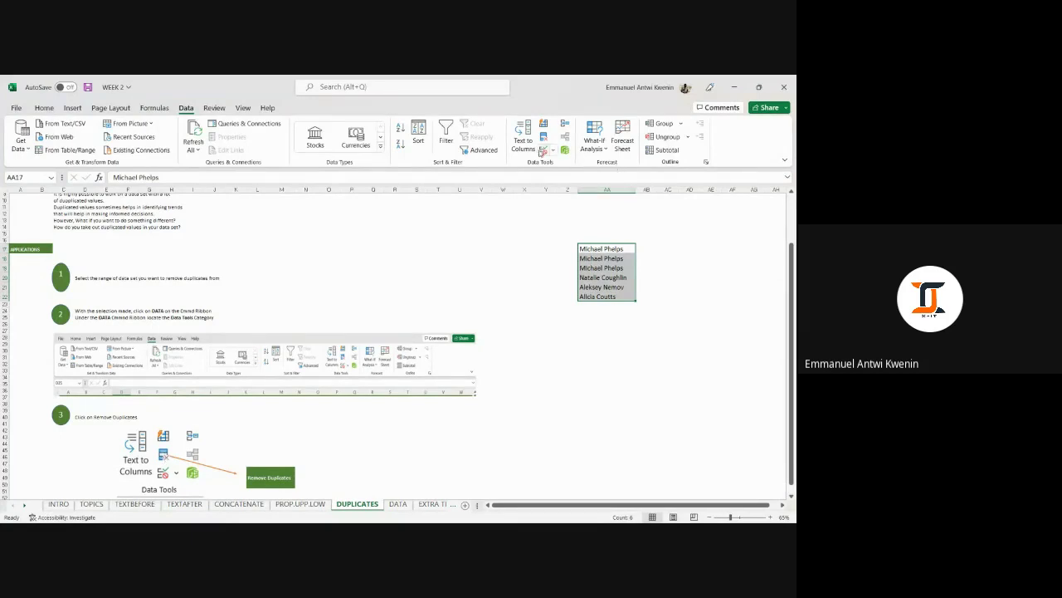
pyautogui.click(544, 137)
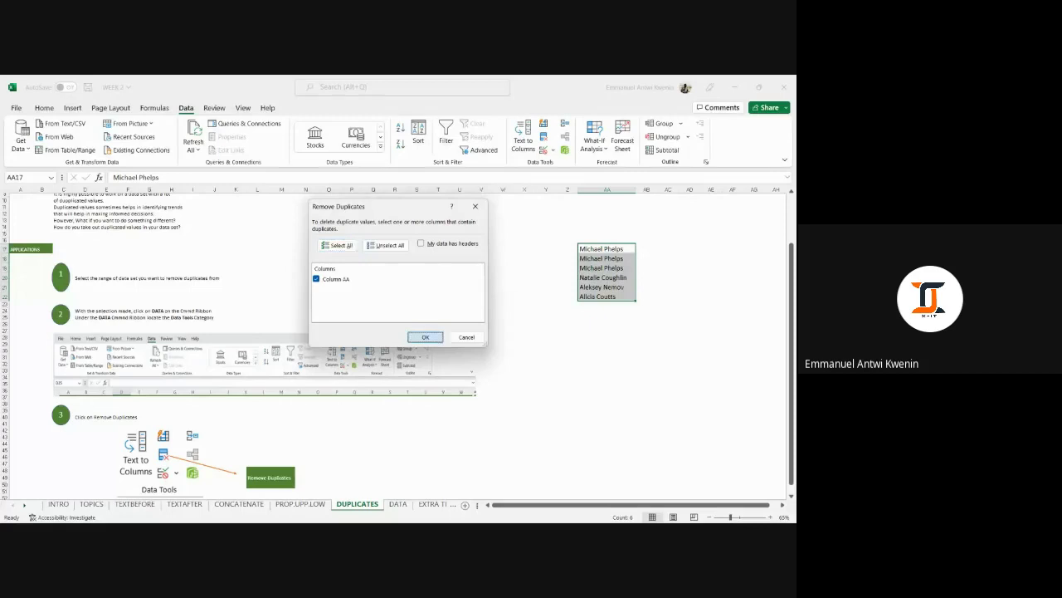
pyautogui.click(425, 336)
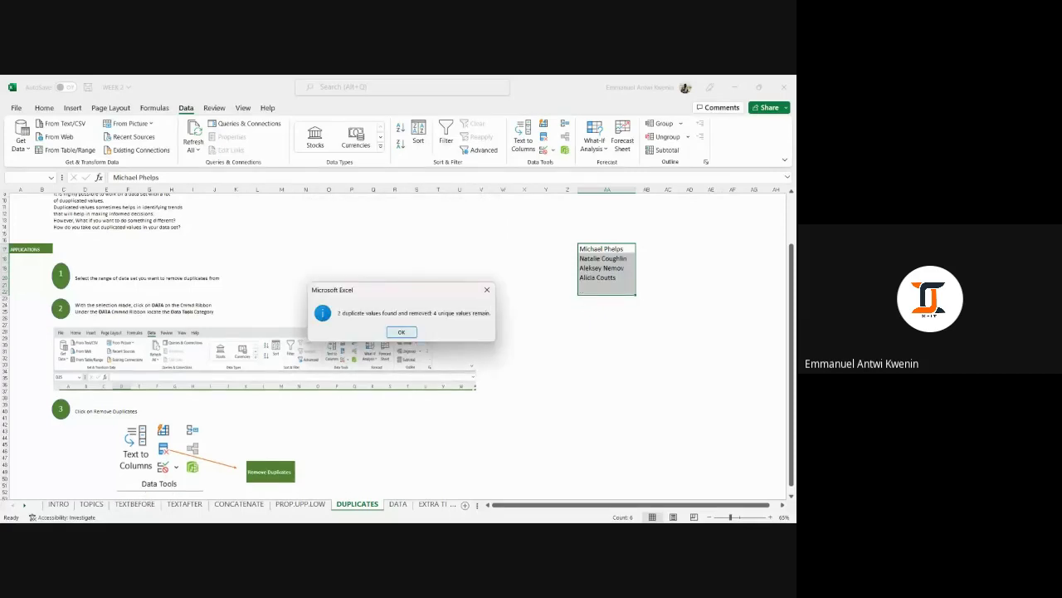
pyautogui.click(401, 331)
# Select the four remaining unique names in column AA.
pyautogui.click(663, 258)
pyautogui.moveTo(617, 251); pyautogui.dragTo(612, 278)
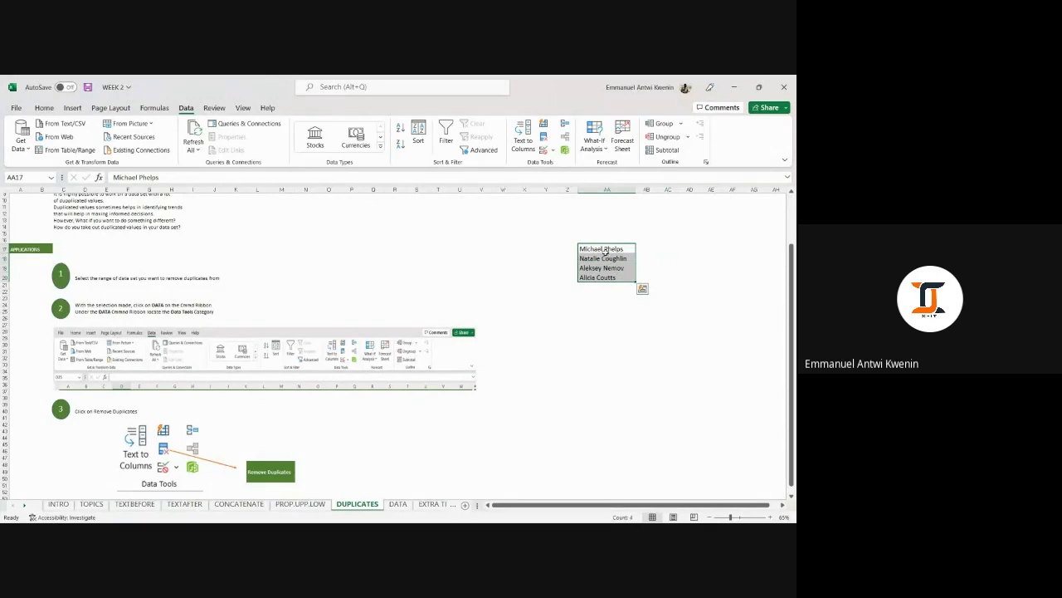
pyautogui.click(606, 249)
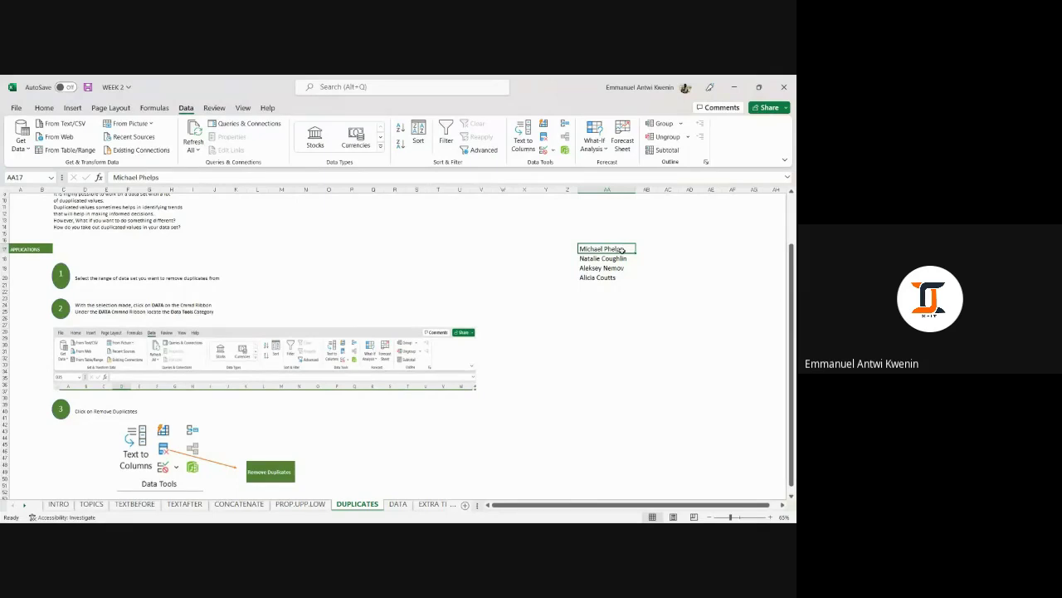
pyautogui.moveTo(622, 249); pyautogui.dragTo(612, 279)
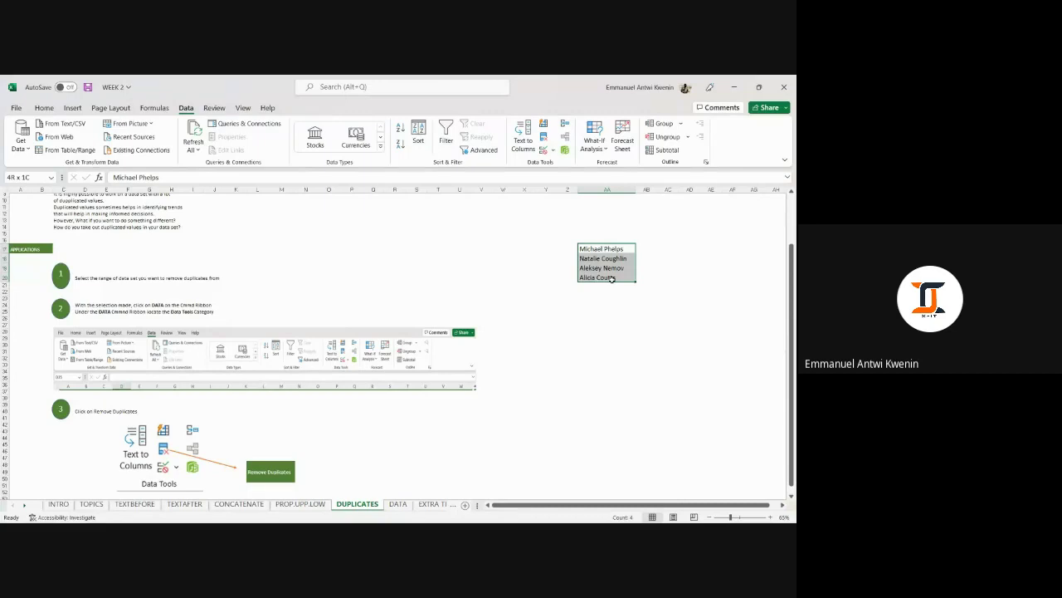
pyautogui.moveTo(611, 279); pyautogui.dragTo(613, 282)
# Undo the duplicate removal, then select AA17:AA22 and delete the six names.
pyautogui.hotkey('ctrl', 'z')
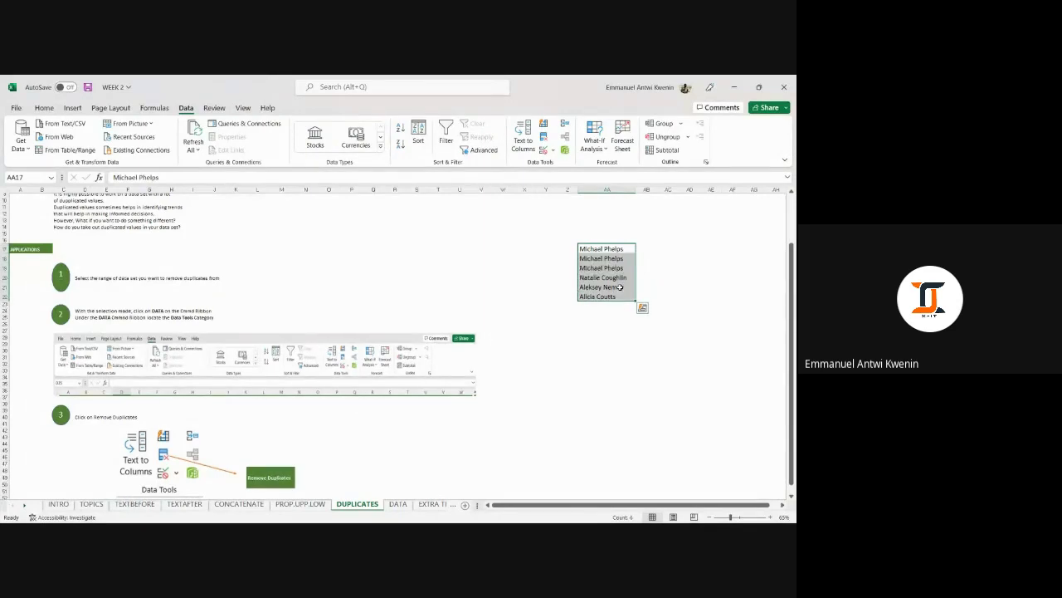
pyautogui.click(605, 342)
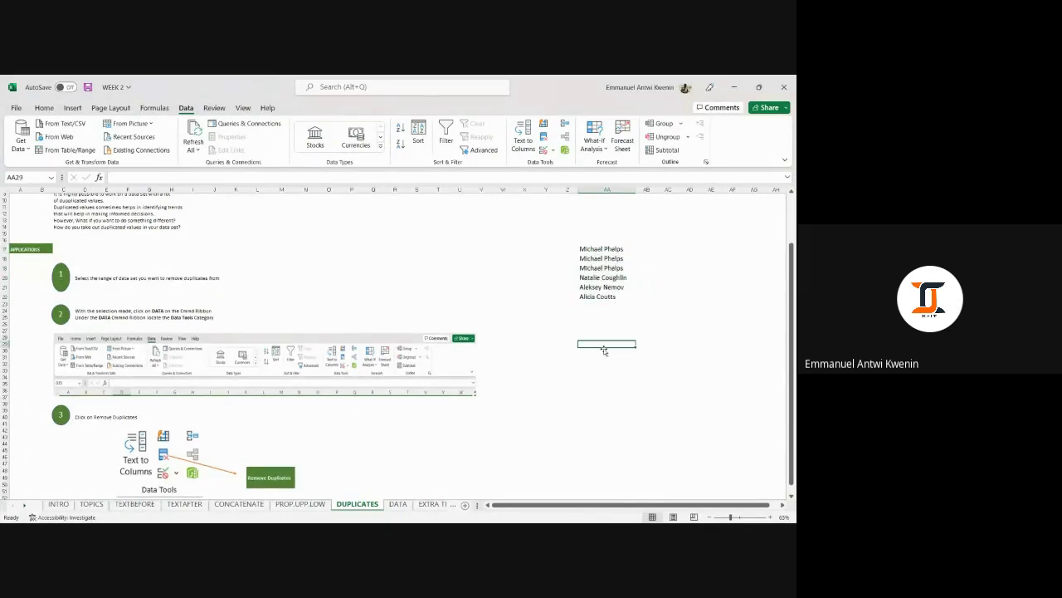
pyautogui.click(409, 225)
pyautogui.click(602, 336)
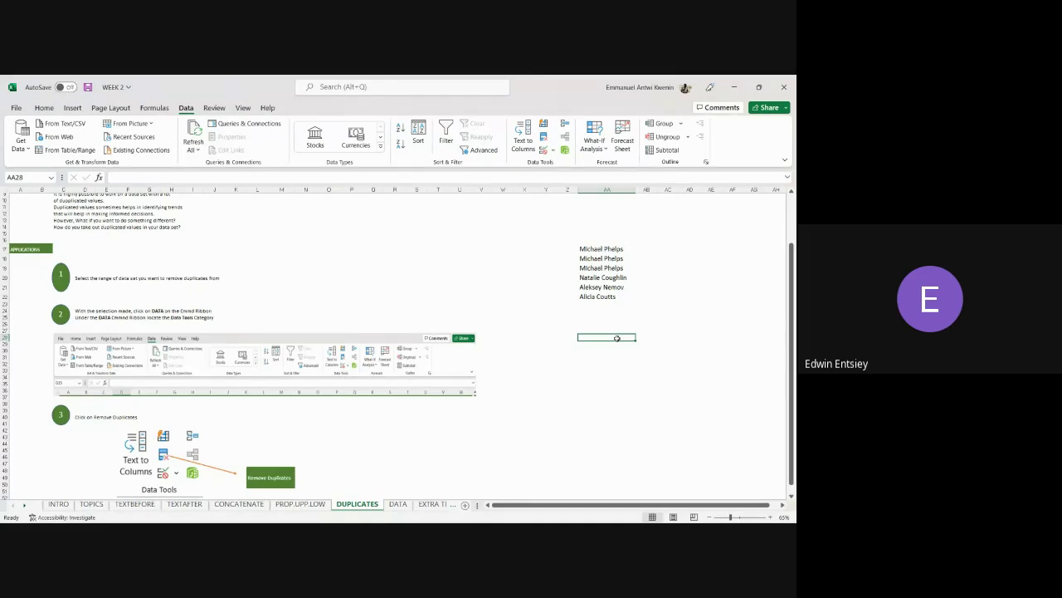
pyautogui.moveTo(596, 248); pyautogui.dragTo(600, 291)
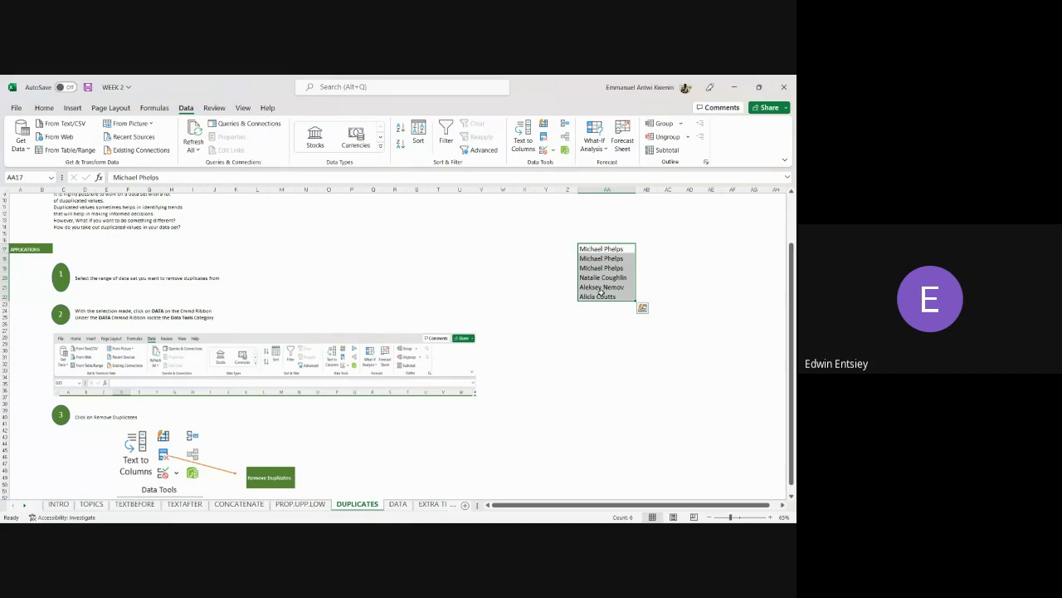
pyautogui.press('Delete')
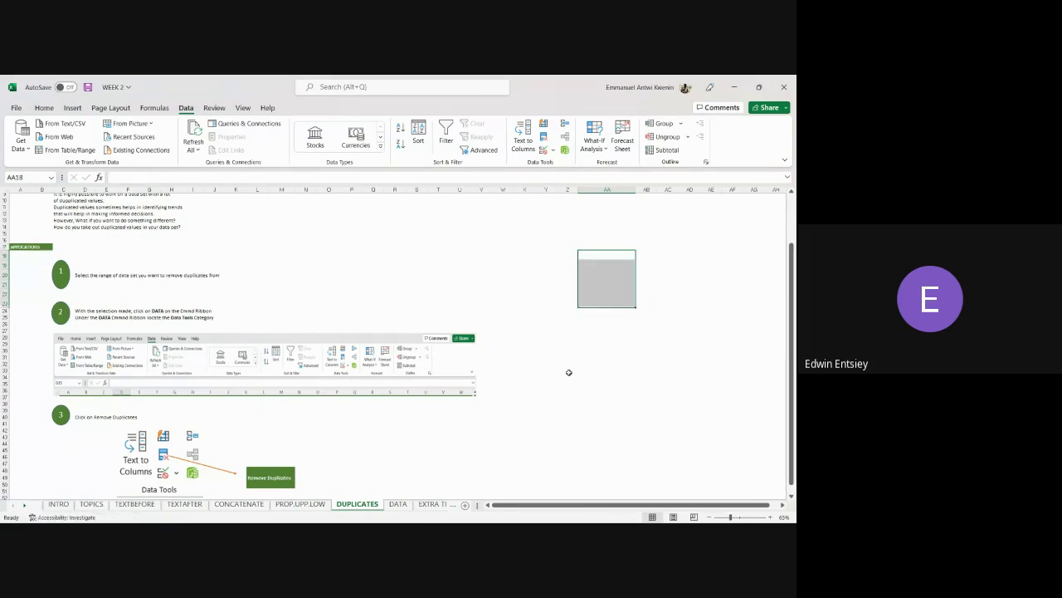
# On the DATA sheet, select the first six athlete records in A3:F8.
pyautogui.click(400, 505)
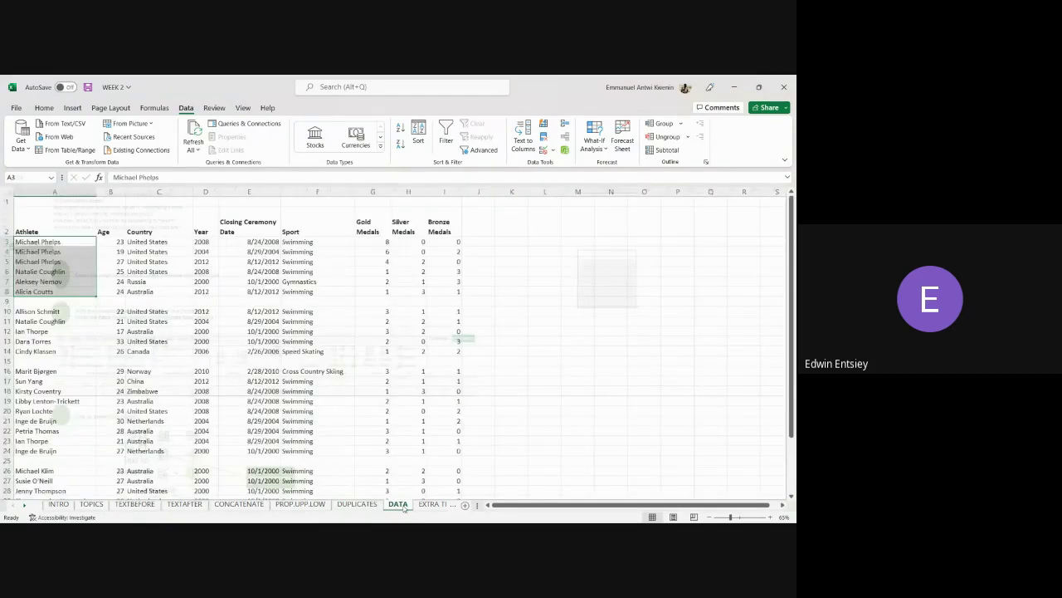
pyautogui.moveTo(55, 241); pyautogui.dragTo(341, 291)
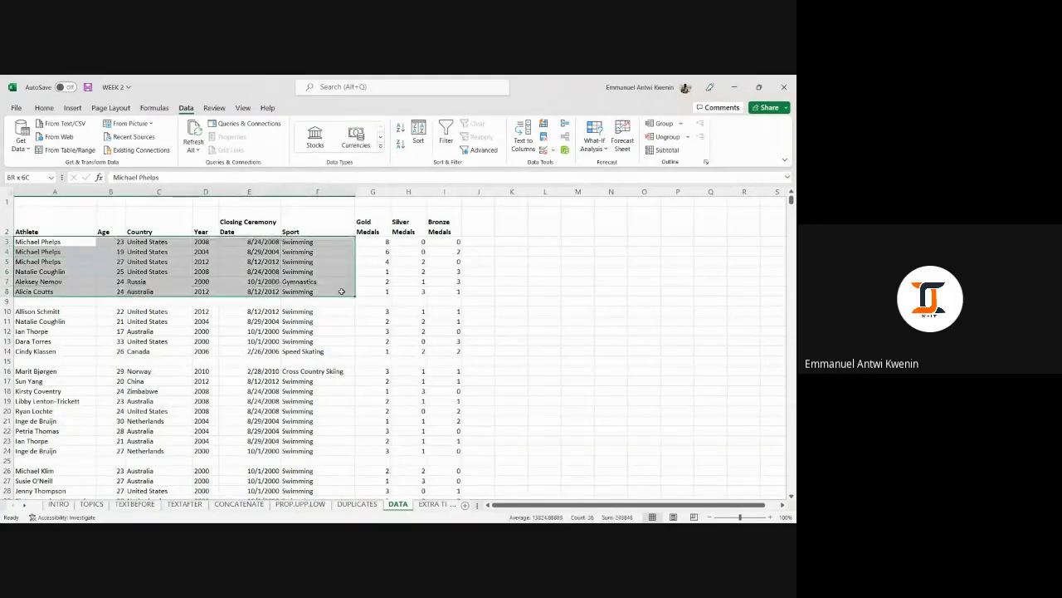
pyautogui.moveTo(48, 240); pyautogui.dragTo(109, 265)
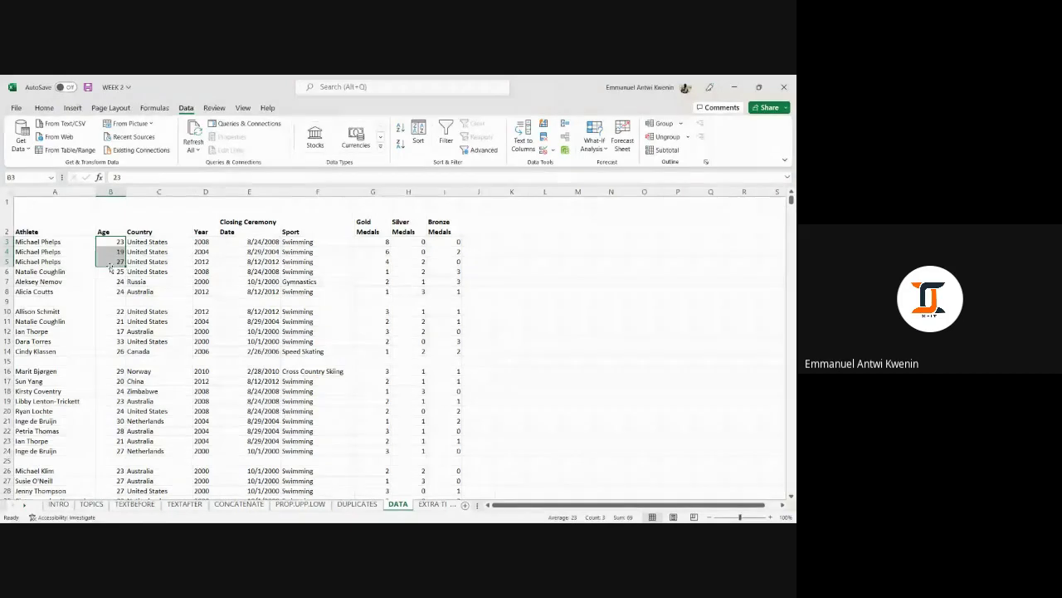
pyautogui.click(202, 242)
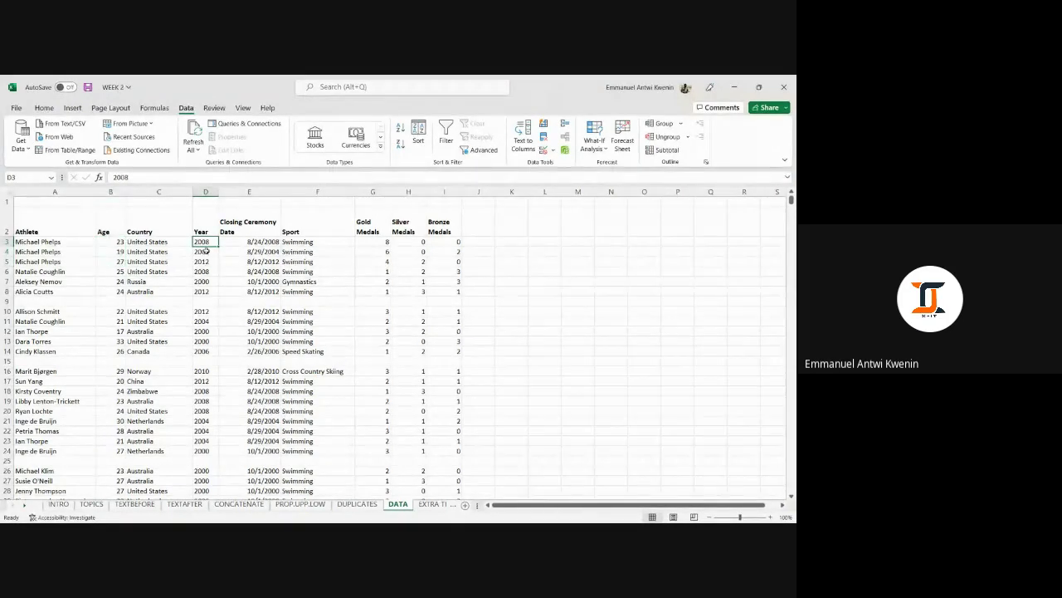
pyautogui.click(206, 262)
pyautogui.moveTo(116, 240); pyautogui.dragTo(113, 264)
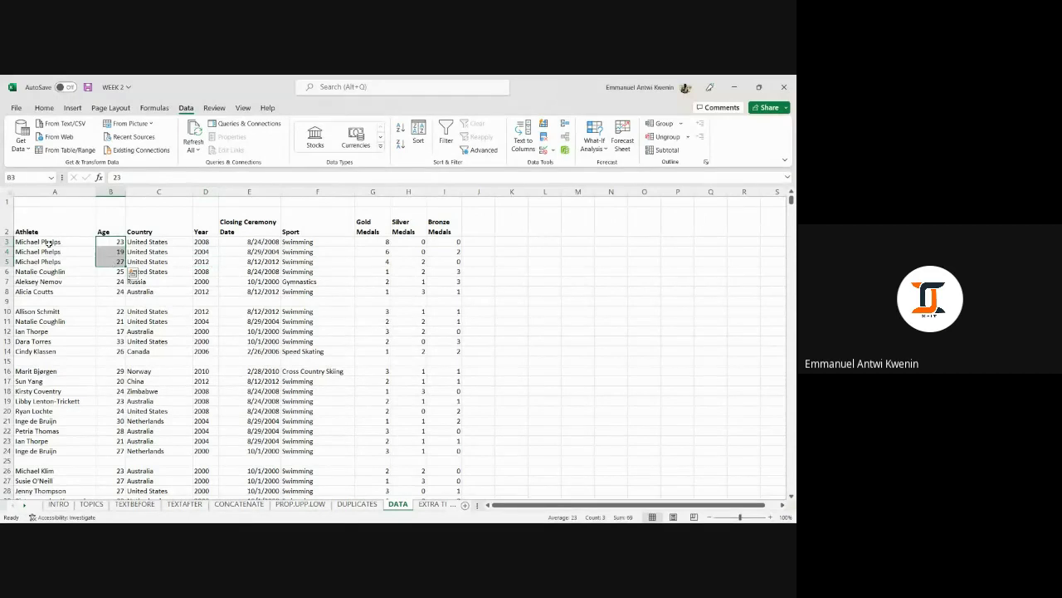
pyautogui.moveTo(47, 242); pyautogui.dragTo(224, 271)
pyautogui.moveTo(319, 265); pyautogui.dragTo(333, 271)
pyautogui.moveTo(85, 241); pyautogui.dragTo(292, 291)
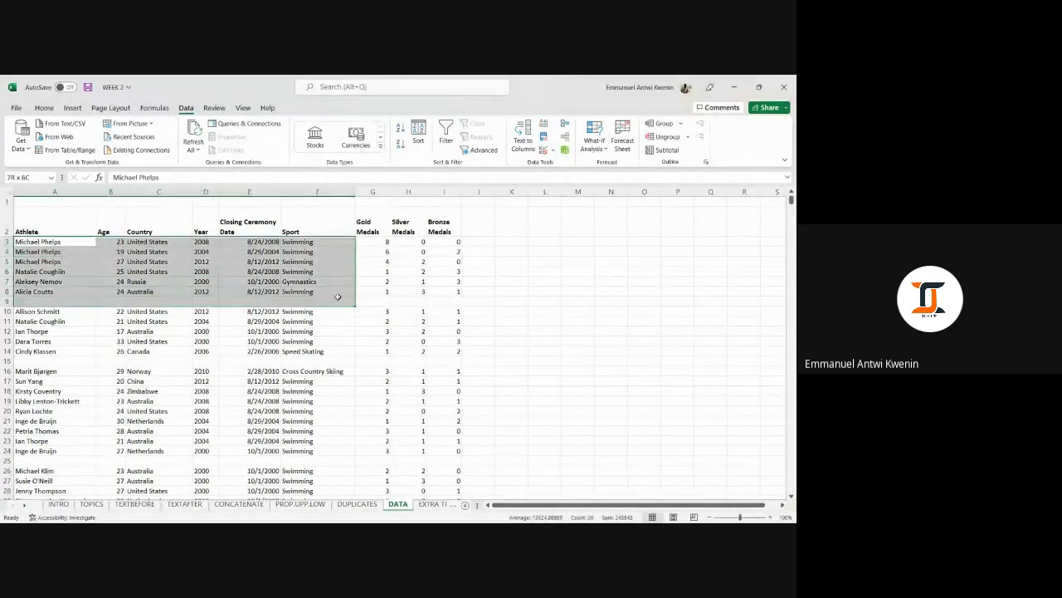
# Copy the six records in A3:F8.
pyautogui.rightClick(331, 258)
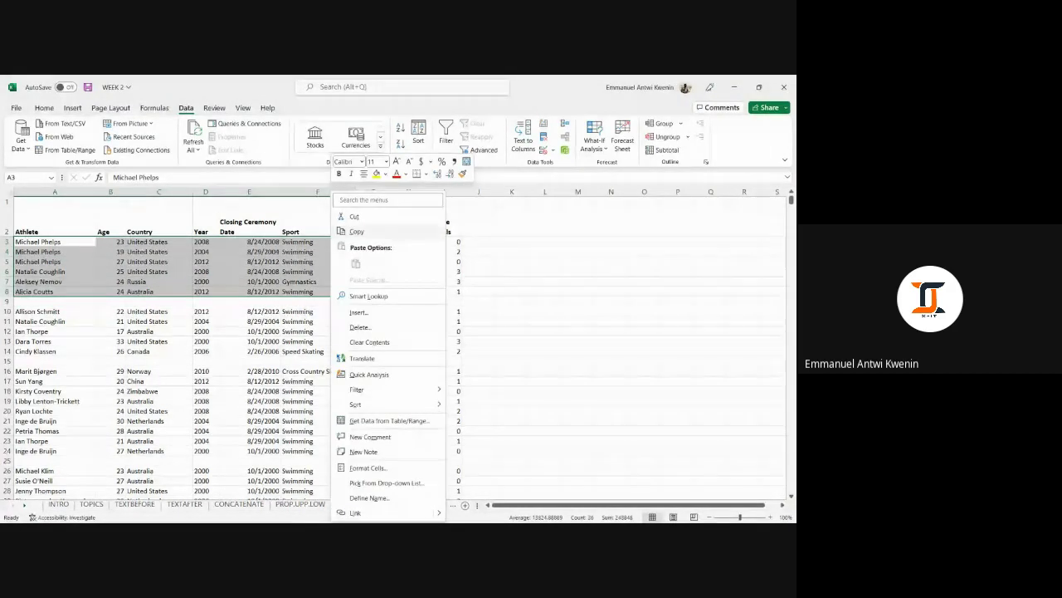
pyautogui.click(526, 295)
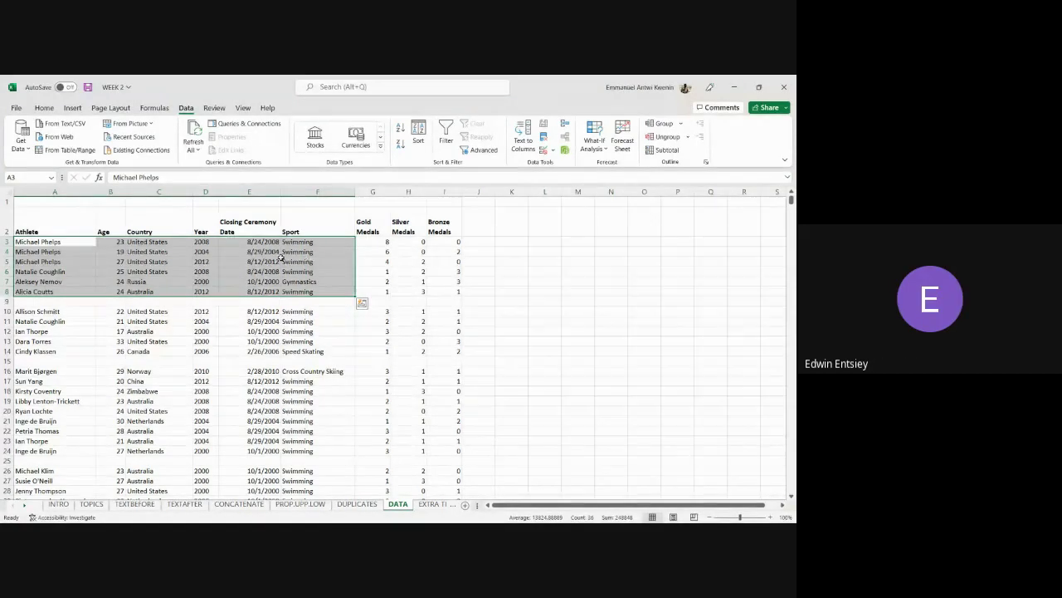
pyautogui.rightClick(284, 259)
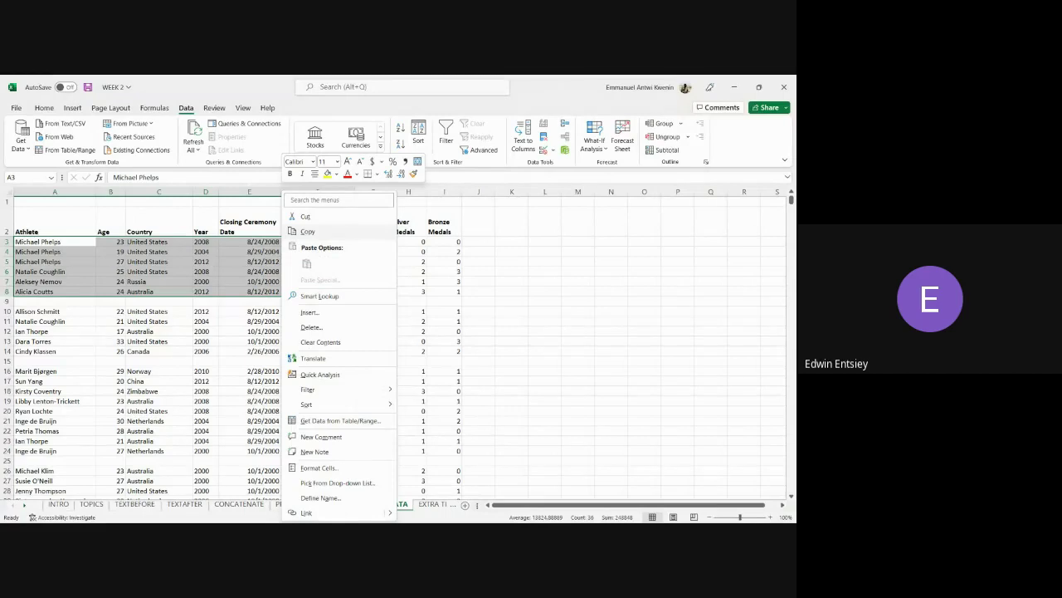
pyautogui.click(307, 231)
pyautogui.moveTo(613, 504); pyautogui.dragTo(621, 491)
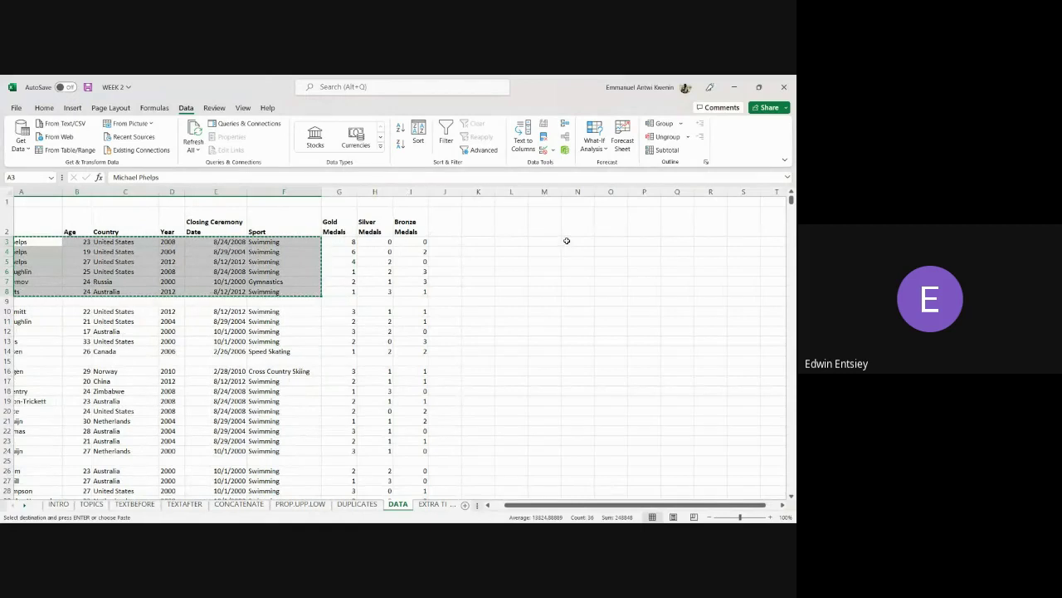
# Paste the copied records at N3 and autofit columns N, R and S.
pyautogui.rightClick(566, 240)
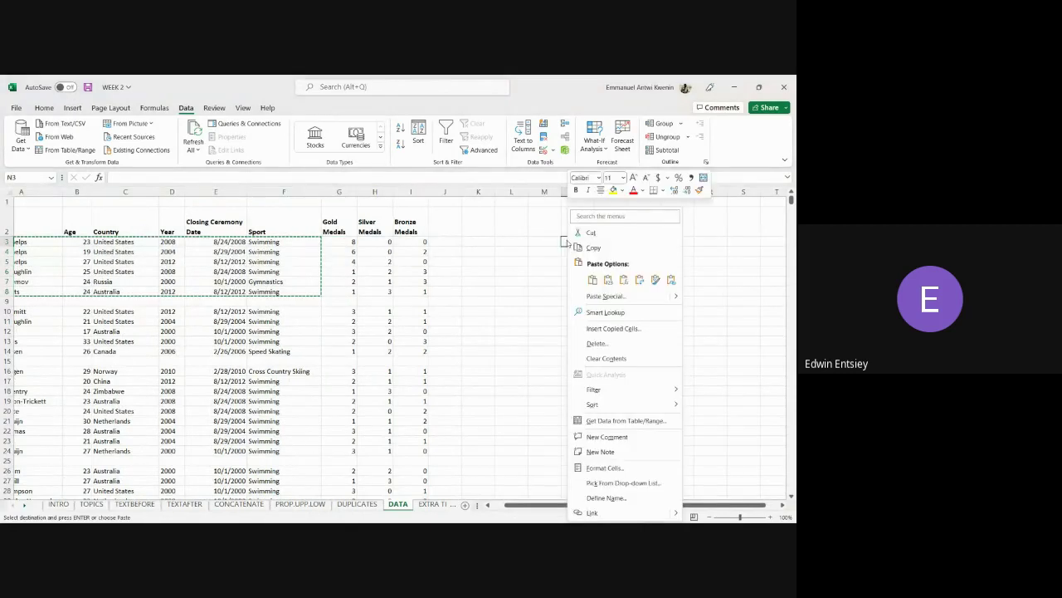
pyautogui.click(593, 280)
pyautogui.moveTo(727, 190); pyautogui.dragTo(729, 190)
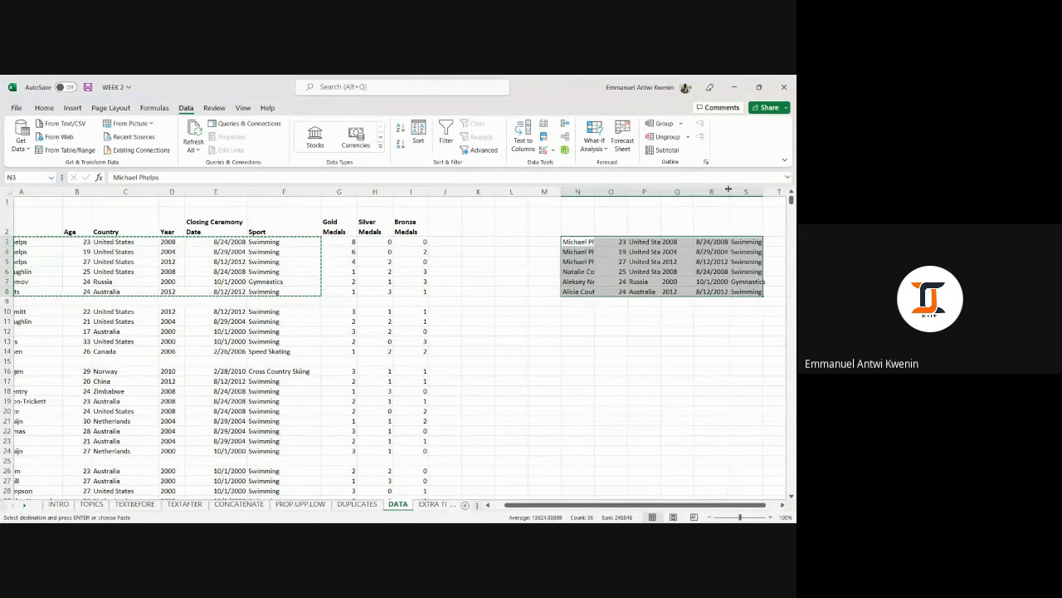
pyautogui.doubleClick(594, 191)
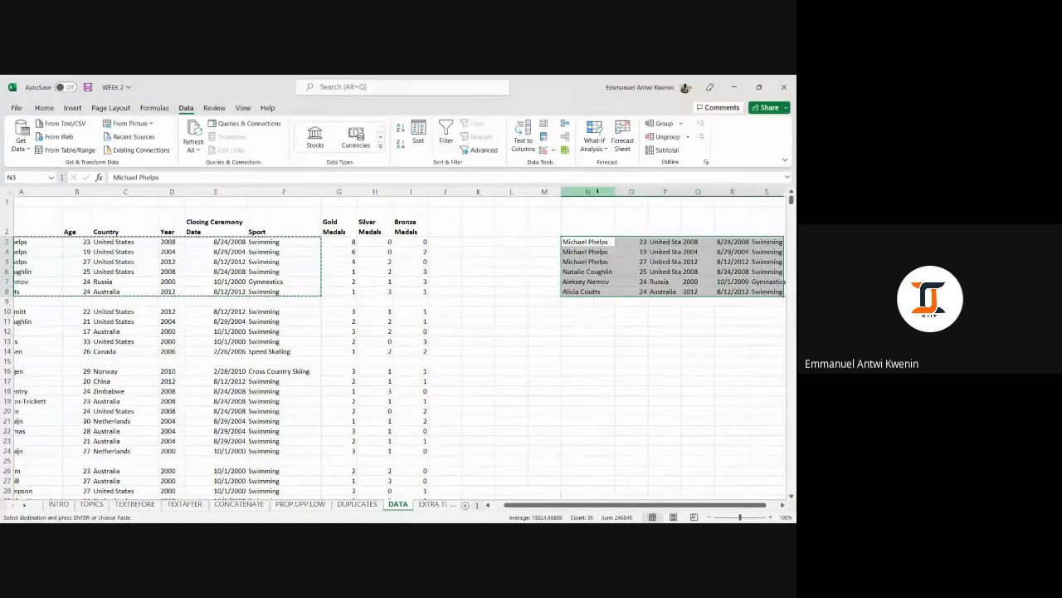
pyautogui.click(656, 305)
pyautogui.hscroll(1, 664, 496)
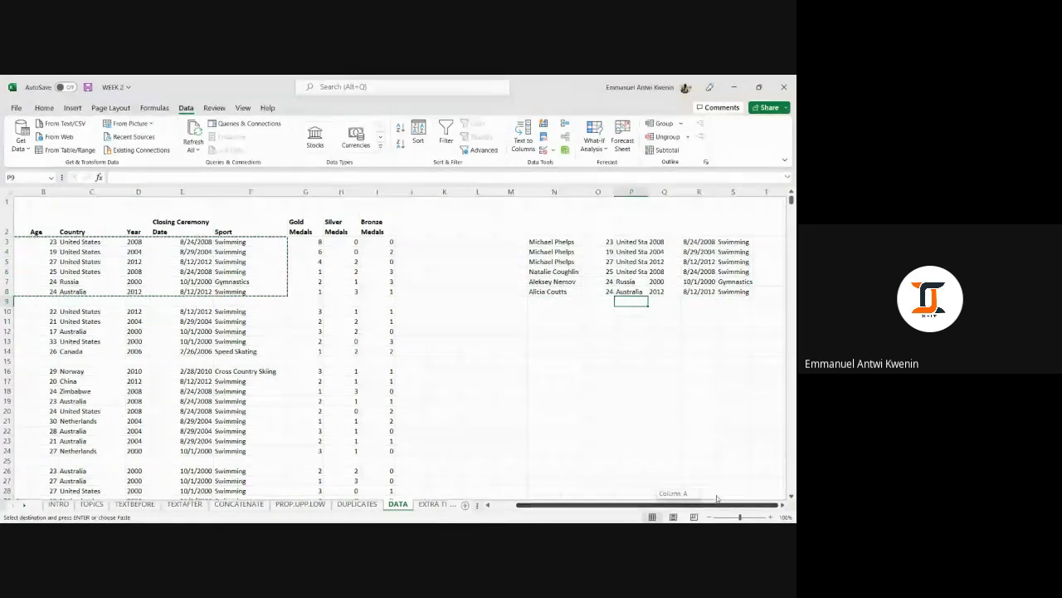
pyautogui.click(770, 362)
pyautogui.doubleClick(750, 190)
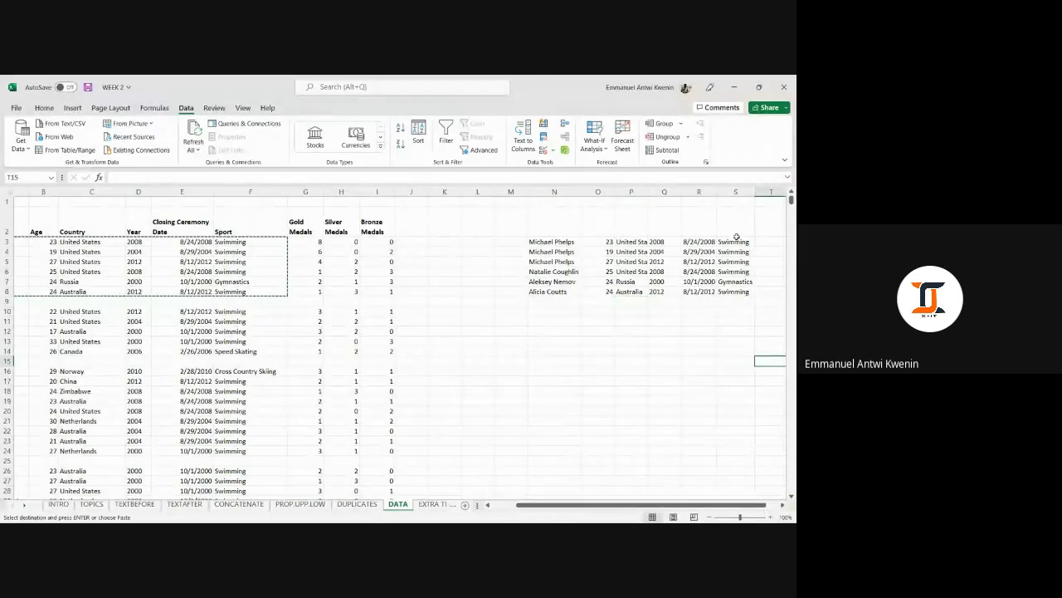
pyautogui.click(664, 341)
# Select the six pasted athlete records in N3:S8.
pyautogui.moveTo(551, 242); pyautogui.dragTo(560, 291)
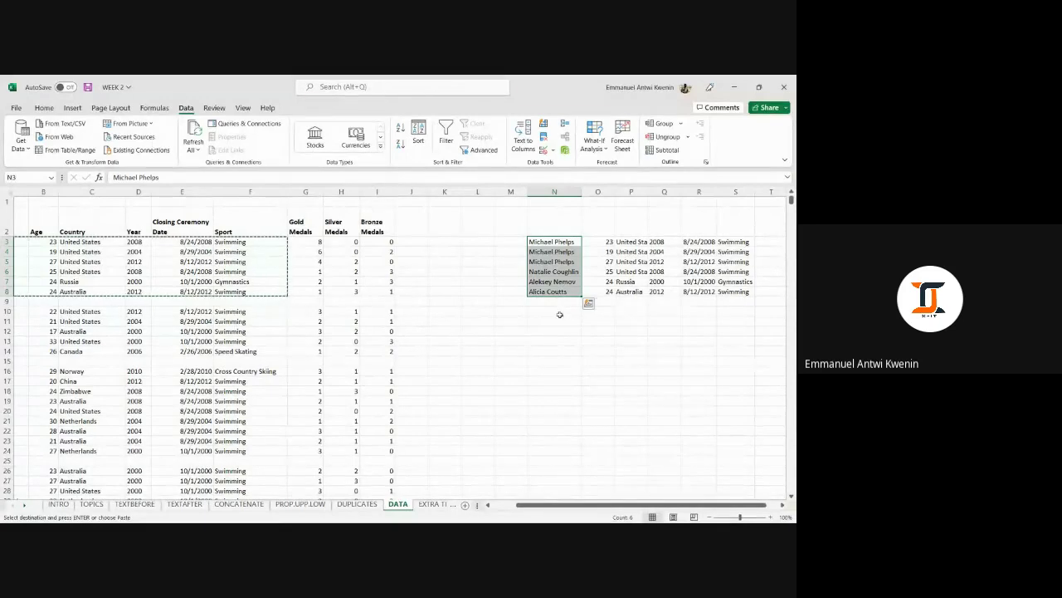
pyautogui.doubleClick(561, 311)
pyautogui.click(561, 342)
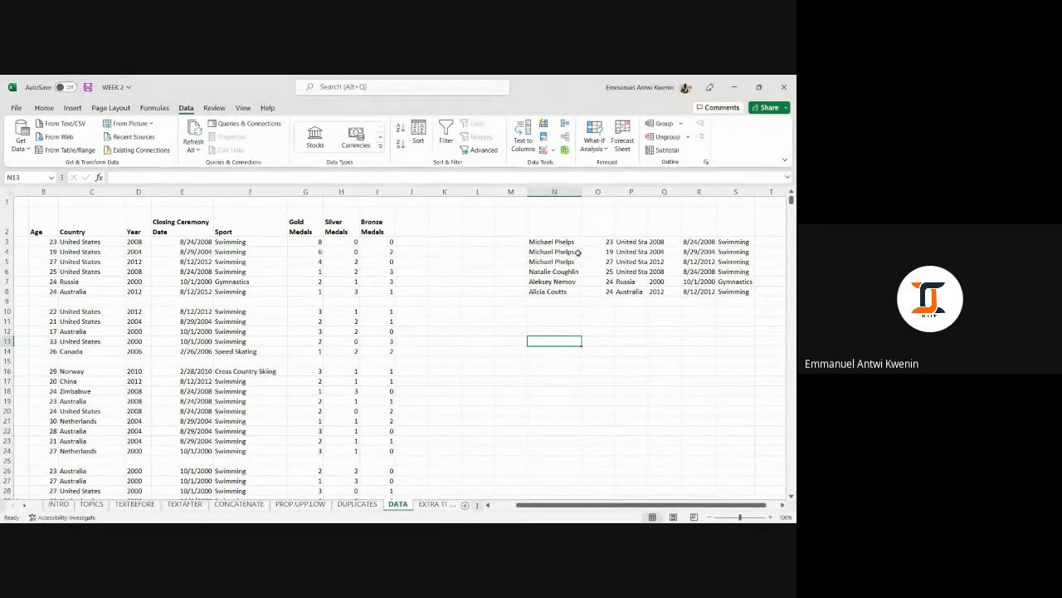
pyautogui.moveTo(567, 241); pyautogui.dragTo(564, 300)
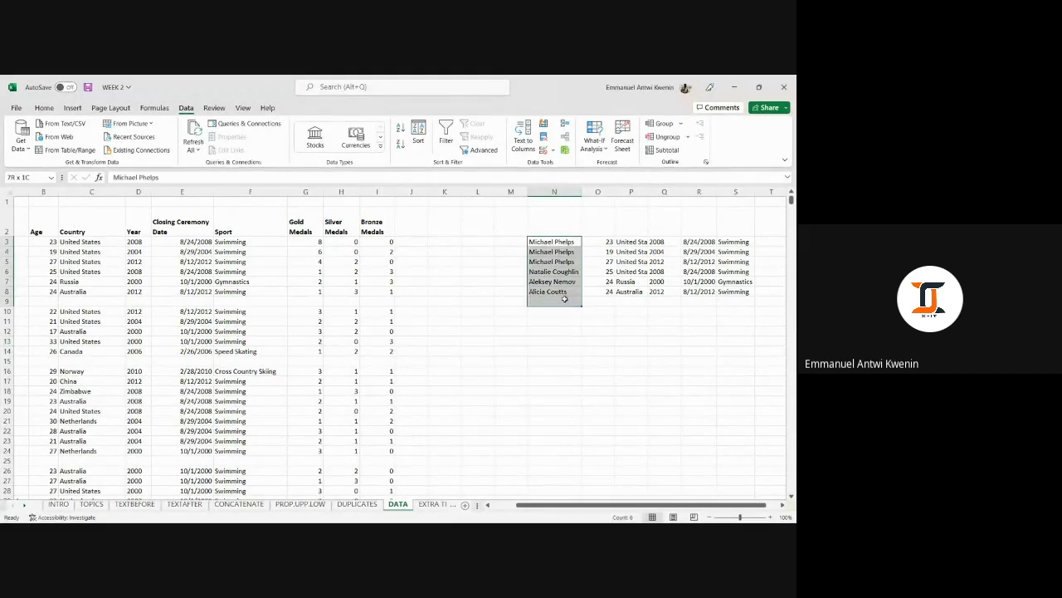
pyautogui.moveTo(554, 243); pyautogui.dragTo(712, 249)
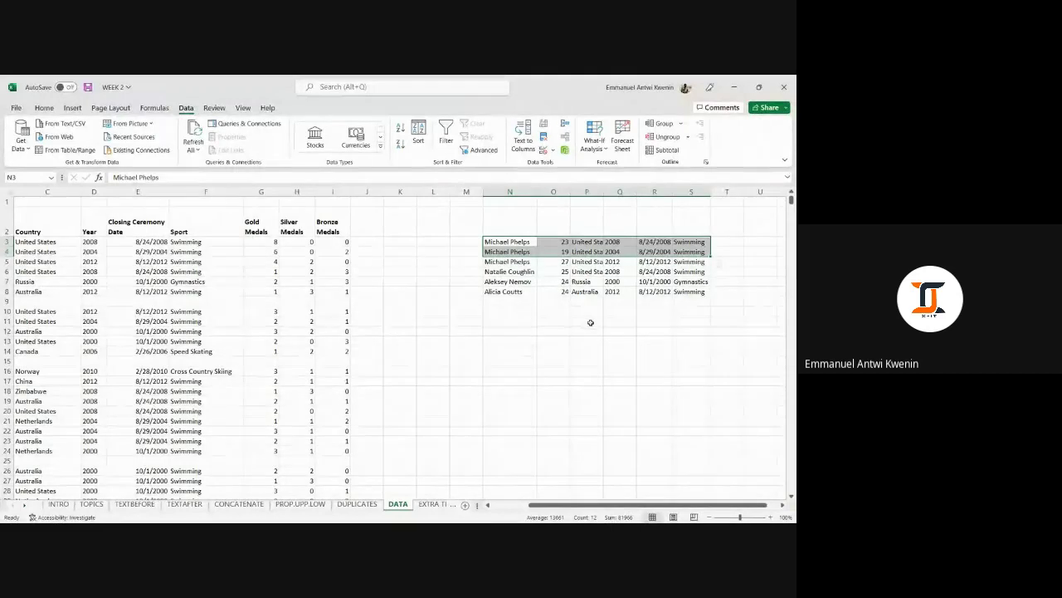
pyautogui.click(508, 340)
pyautogui.click(508, 242)
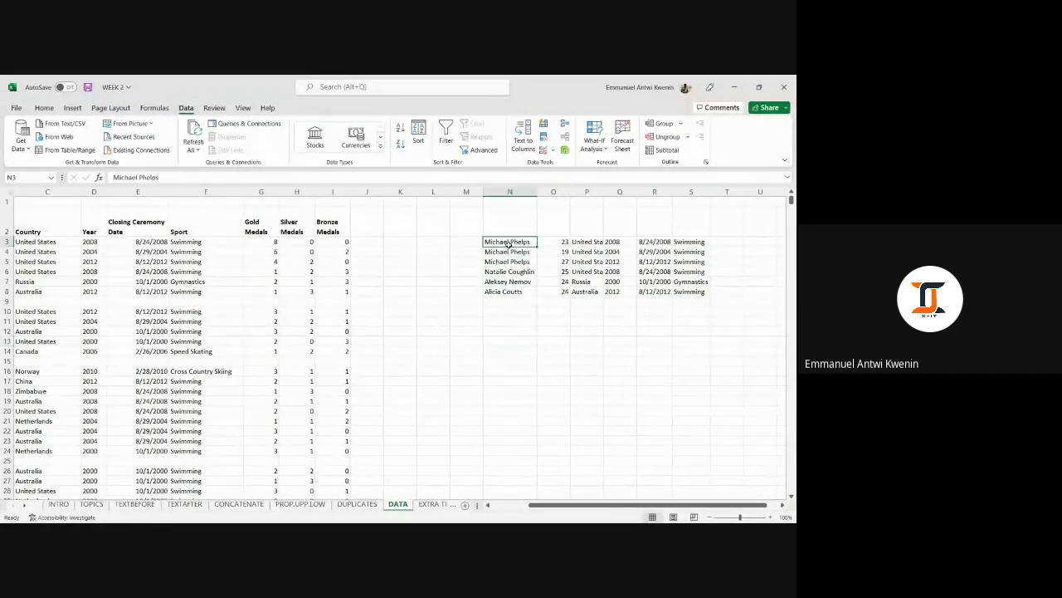
pyautogui.moveTo(507, 241); pyautogui.dragTo(517, 292)
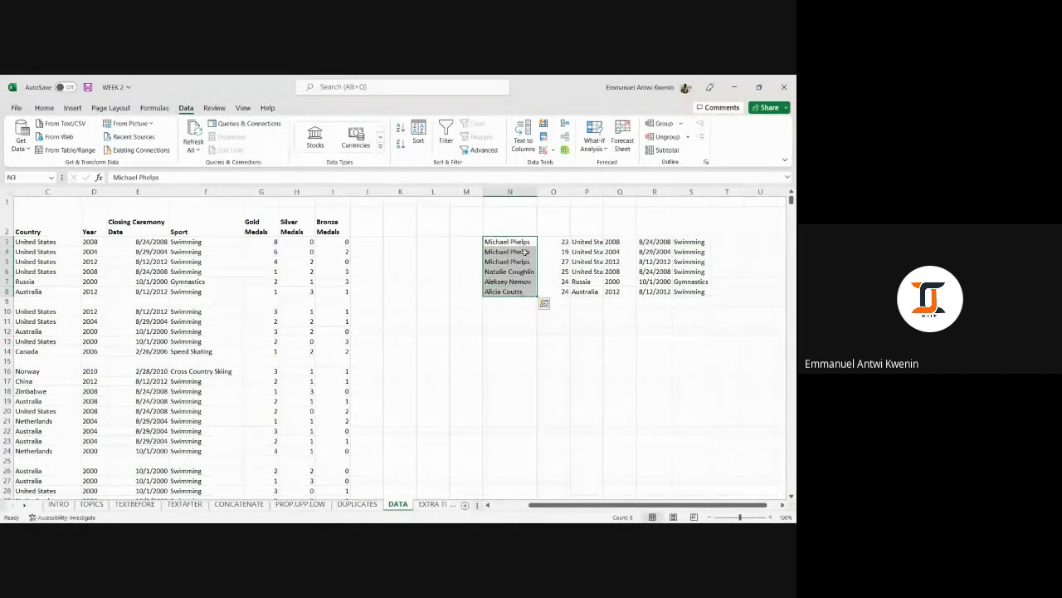
pyautogui.moveTo(523, 243); pyautogui.dragTo(697, 292)
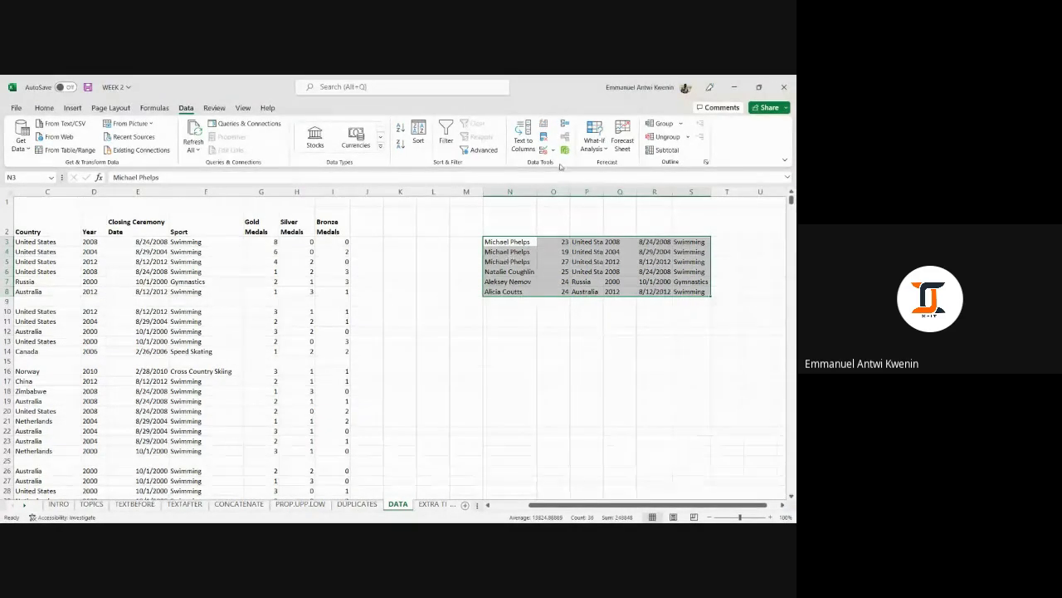
pyautogui.click(545, 136)
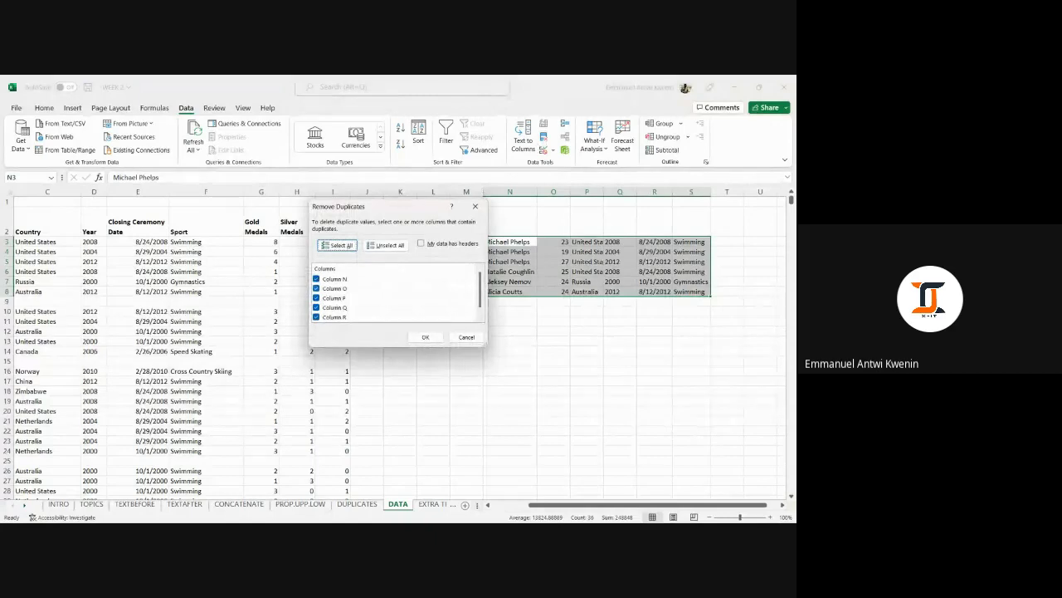
pyautogui.click(425, 336)
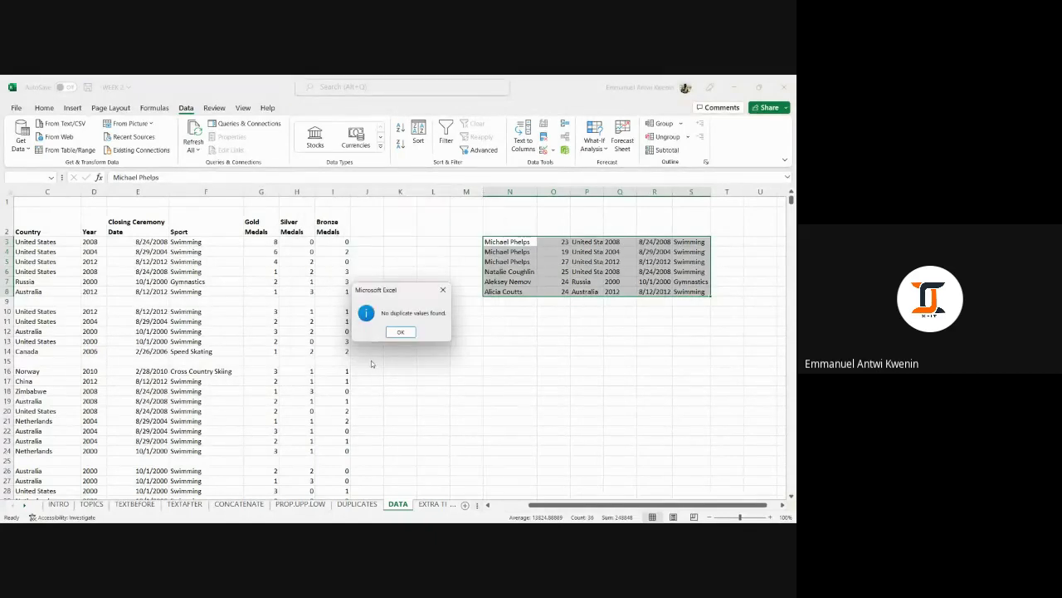
pyautogui.click(400, 332)
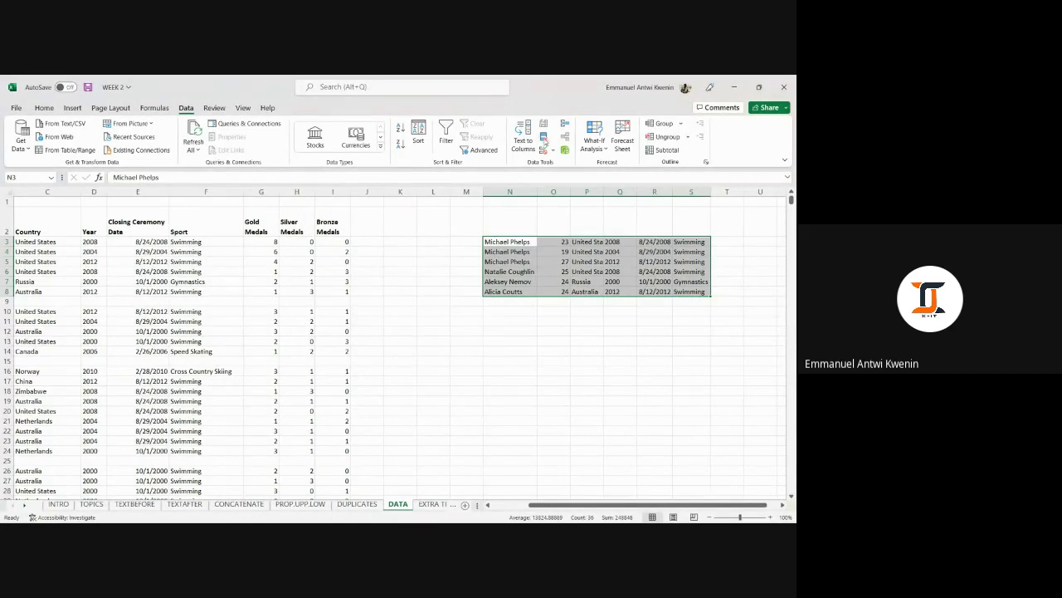
pyautogui.click(544, 141)
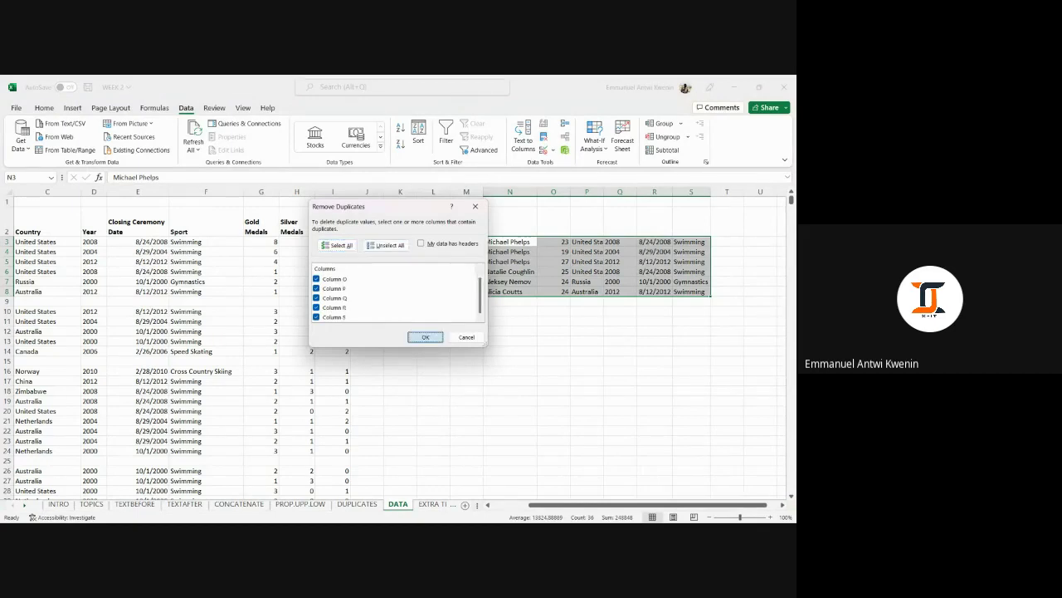
pyautogui.click(425, 336)
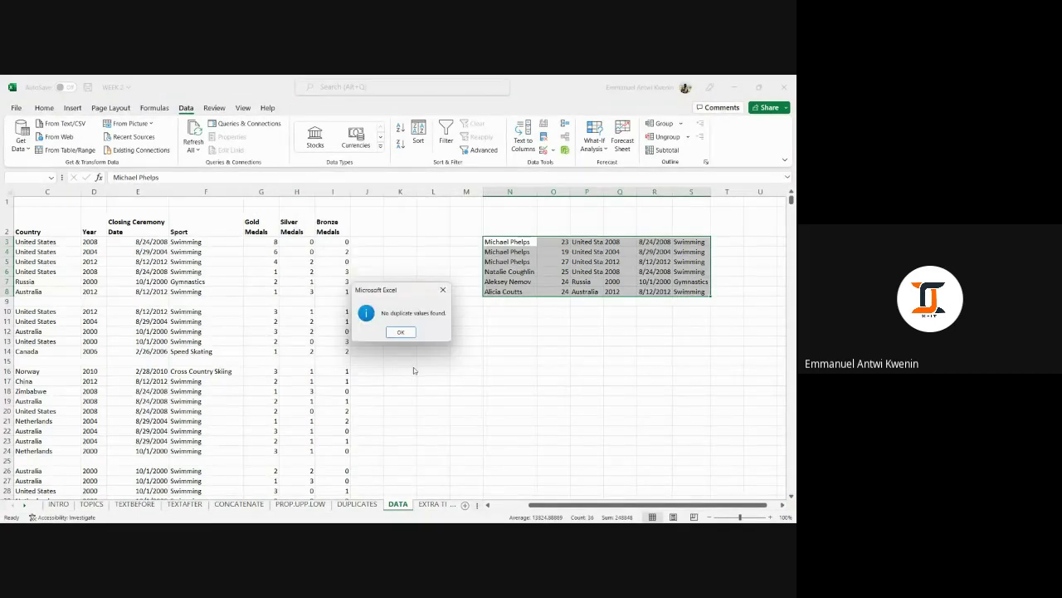
pyautogui.click(400, 332)
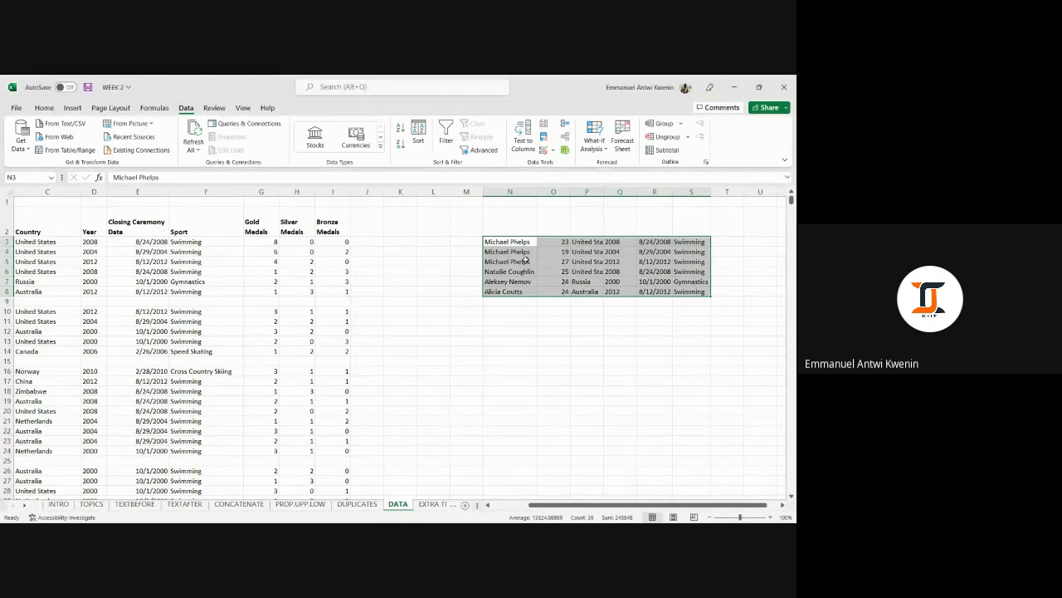
pyautogui.click(522, 242)
pyautogui.click(521, 251)
pyautogui.click(522, 262)
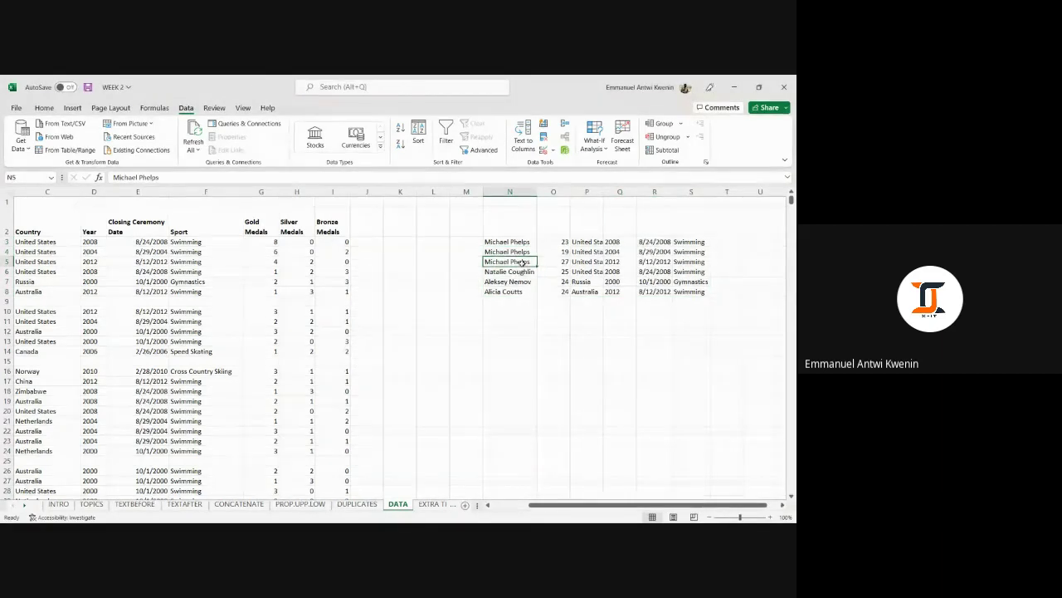
# Autofit column P so United States shows, then select the first Michael Phelps record N3:S3.
pyautogui.moveTo(516, 242); pyautogui.dragTo(554, 261)
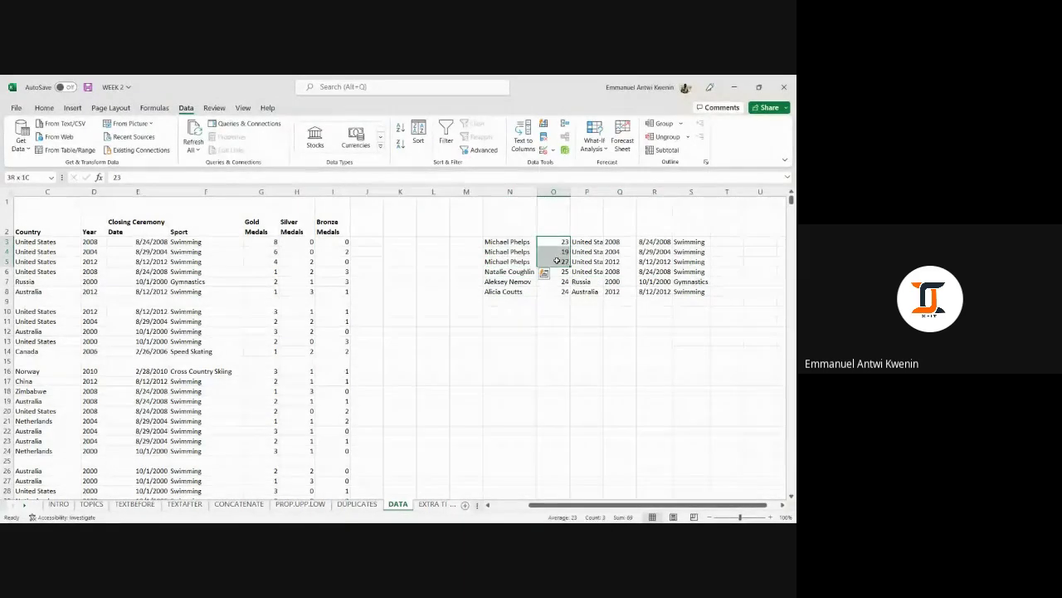
pyautogui.doubleClick(606, 195)
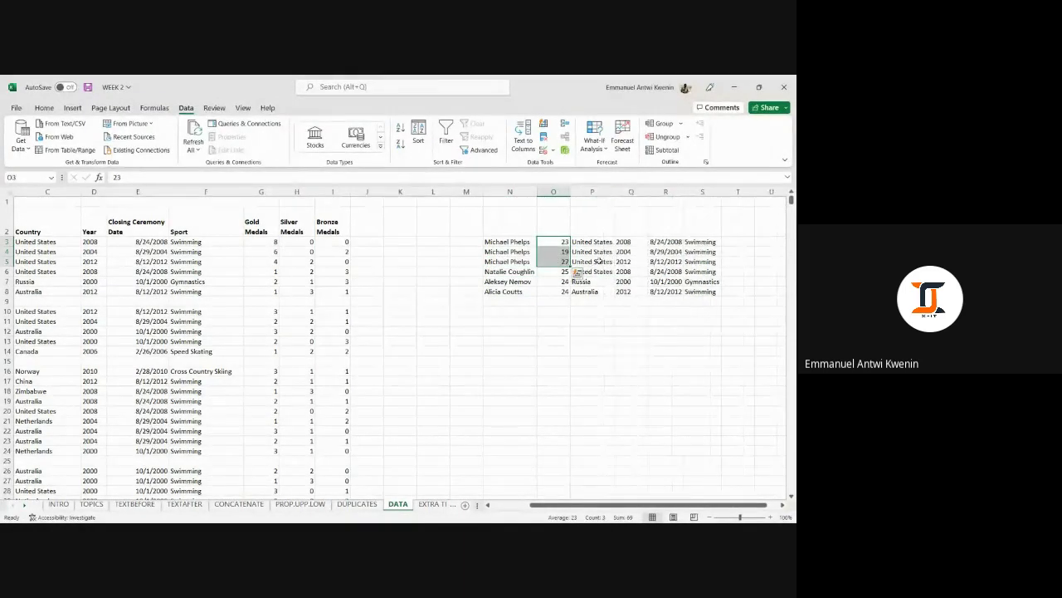
pyautogui.moveTo(592, 241); pyautogui.dragTo(701, 261)
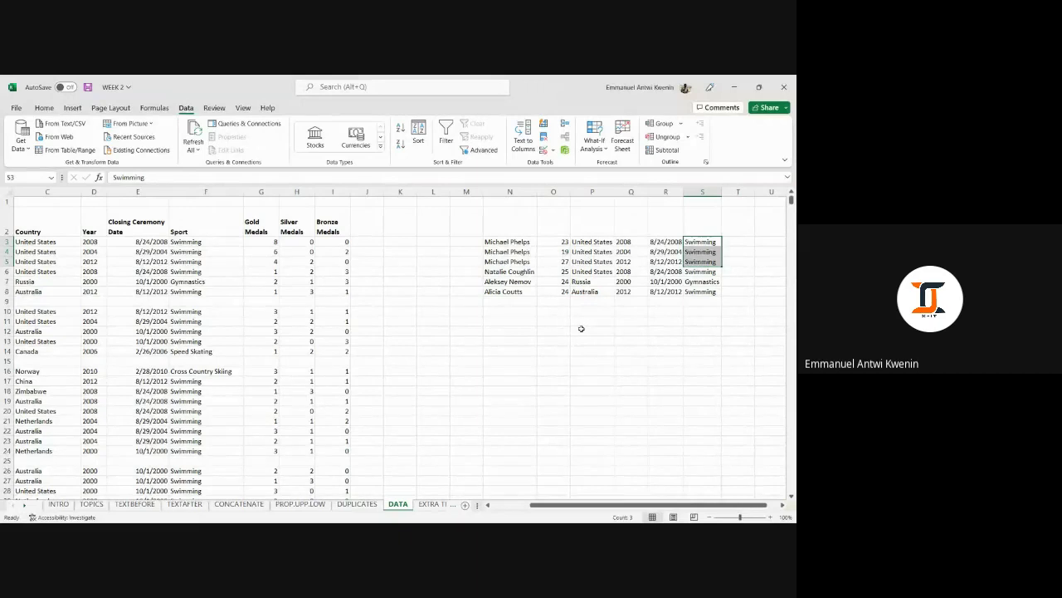
pyautogui.moveTo(530, 239); pyautogui.dragTo(700, 243)
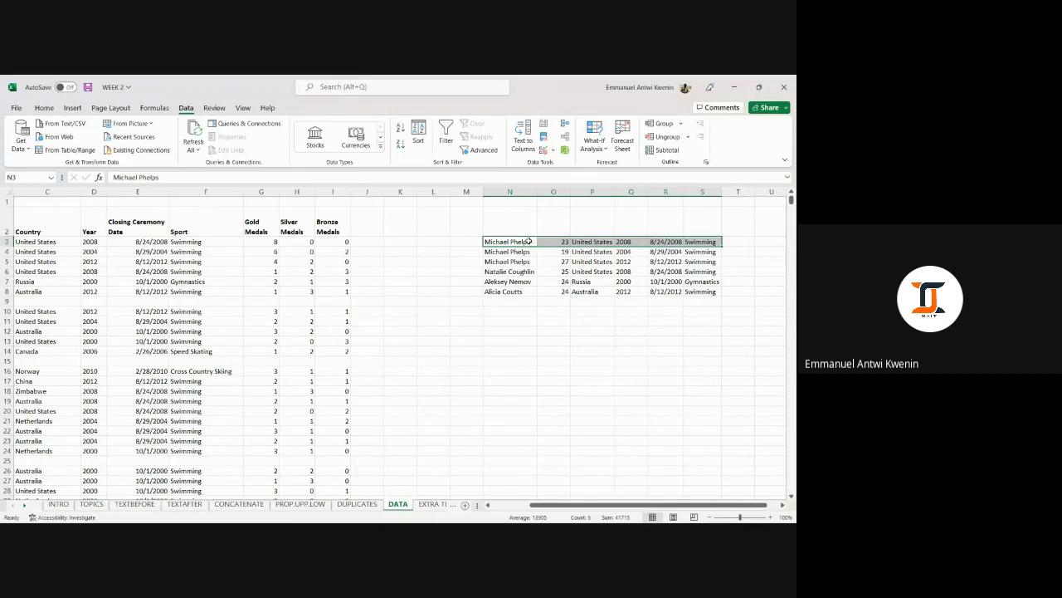
pyautogui.click(529, 241)
pyautogui.click(548, 291)
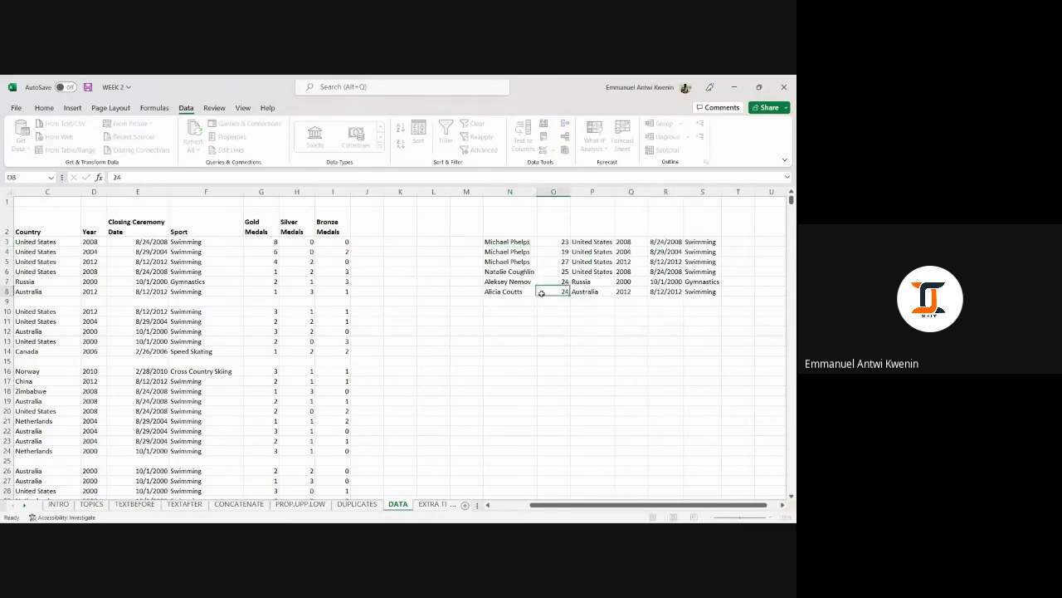
pyautogui.click(524, 241)
pyautogui.moveTo(529, 240); pyautogui.dragTo(706, 242)
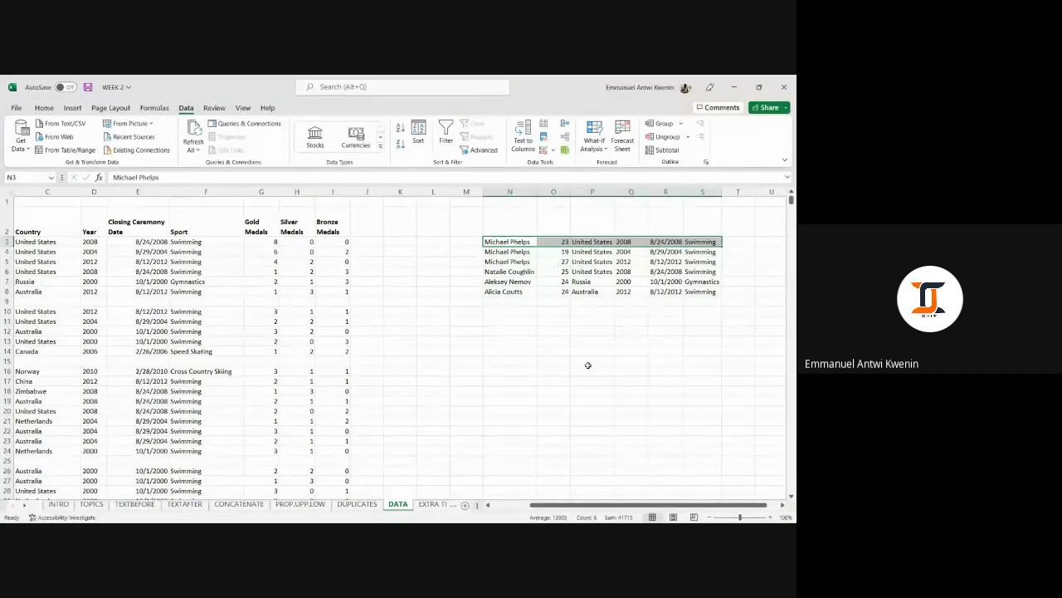
pyautogui.click(592, 341)
# Select the ages in column O, years Q3:Q5, names N3:N8 and the record block.
pyautogui.moveTo(560, 242); pyautogui.dragTo(561, 271)
pyautogui.click(631, 241)
pyautogui.moveTo(631, 244); pyautogui.dragTo(633, 257)
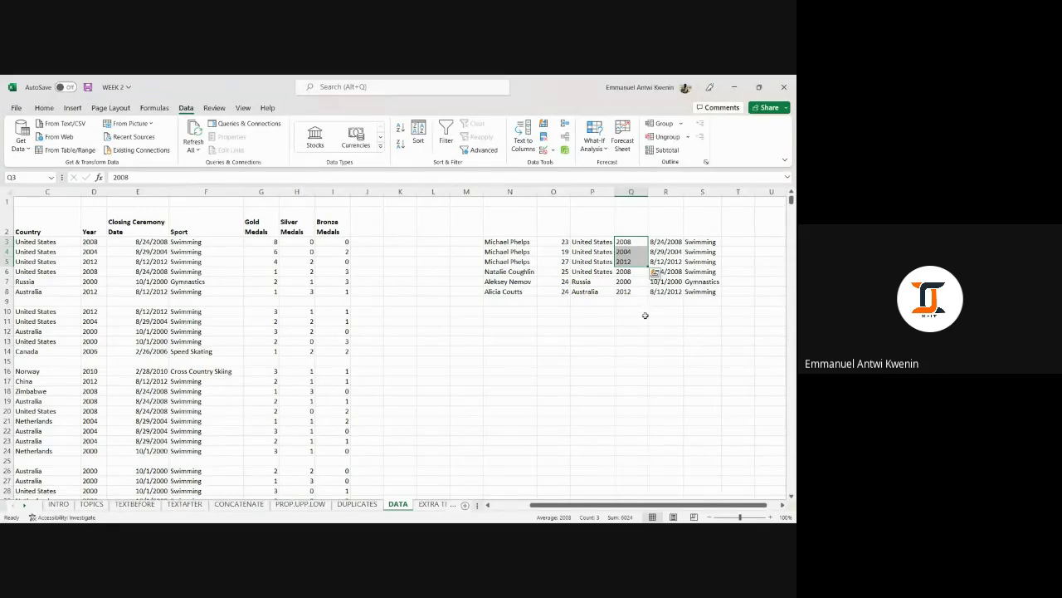
pyautogui.click(649, 341)
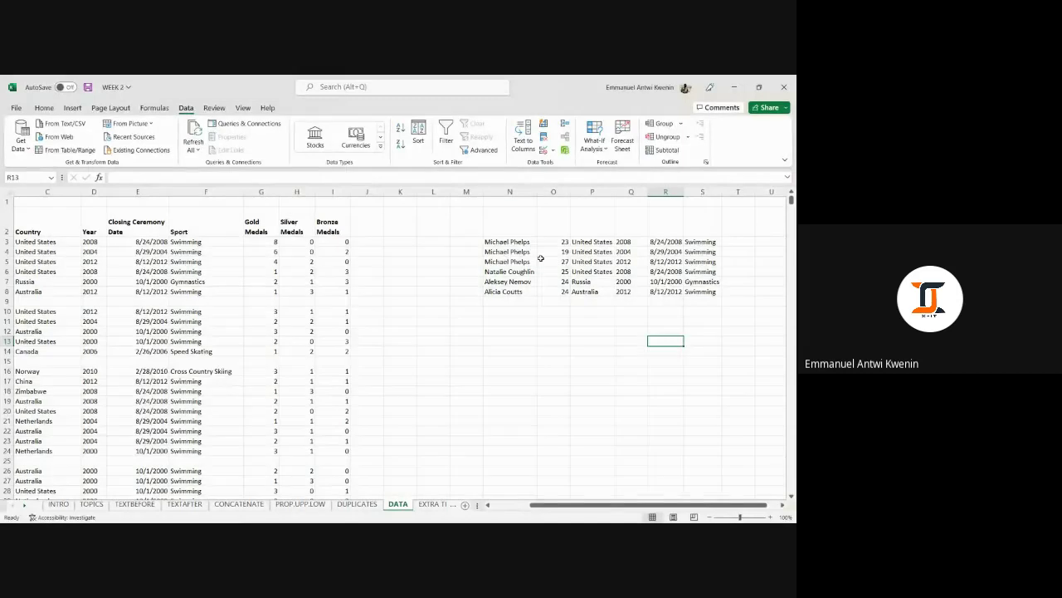
pyautogui.moveTo(507, 242); pyautogui.dragTo(523, 295)
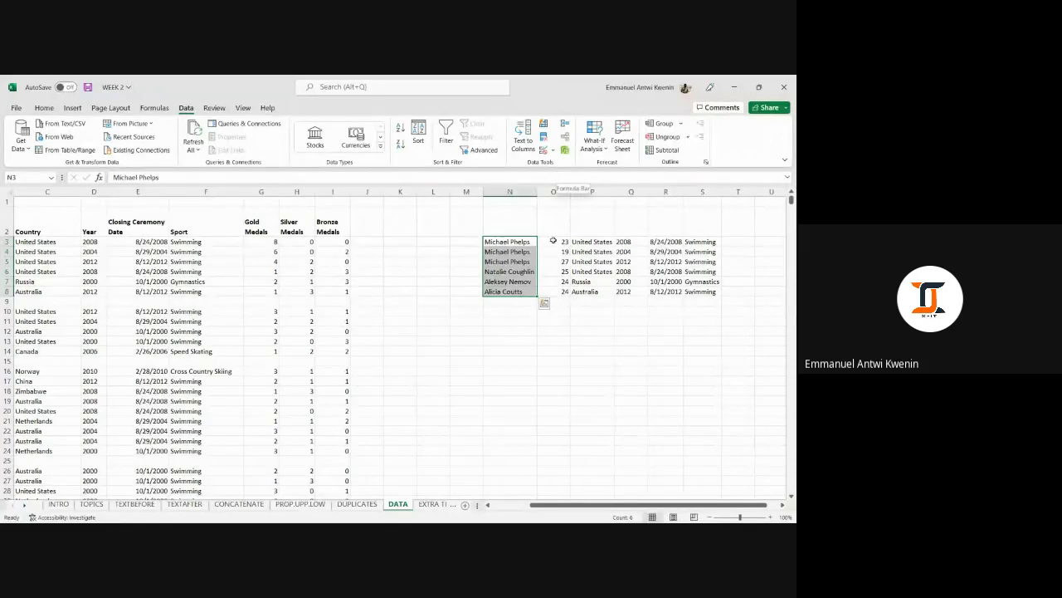
pyautogui.click(585, 349)
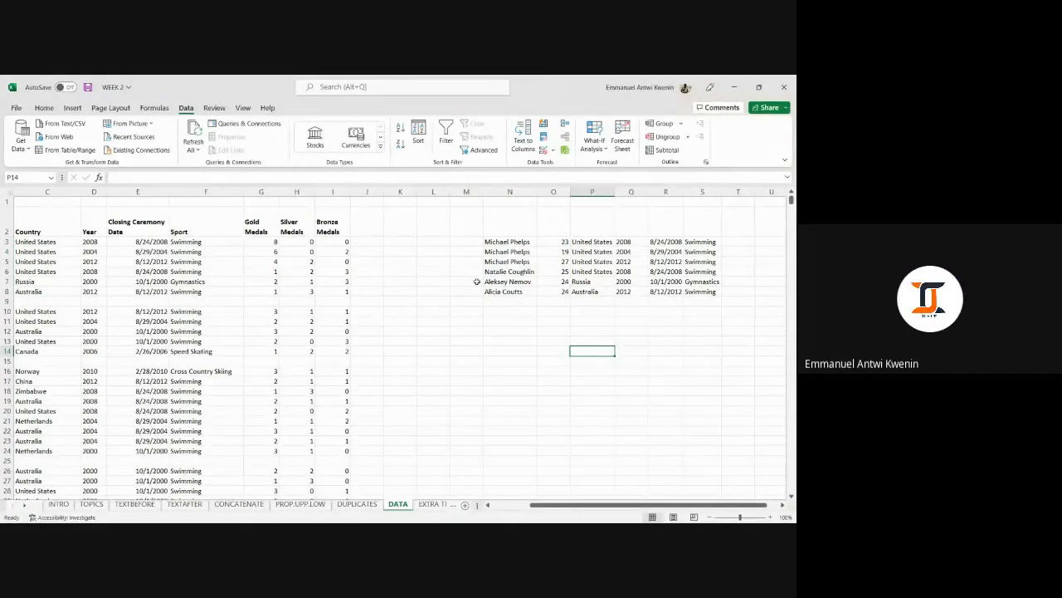
pyautogui.moveTo(496, 241); pyautogui.dragTo(712, 294)
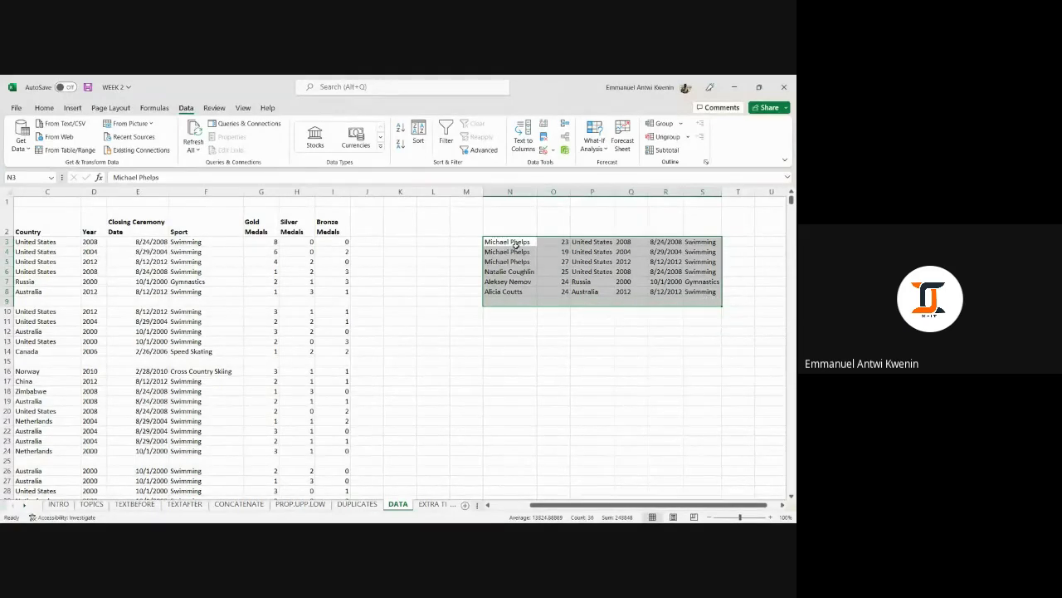
pyautogui.moveTo(514, 238); pyautogui.dragTo(719, 292)
pyautogui.click(557, 327)
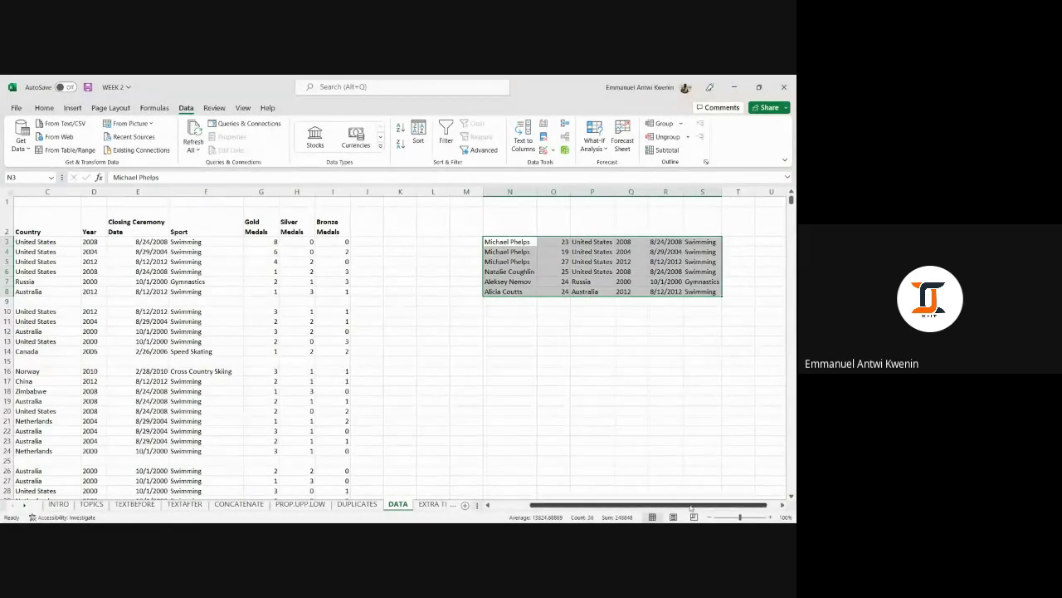
pyautogui.moveTo(696, 507); pyautogui.dragTo(707, 508)
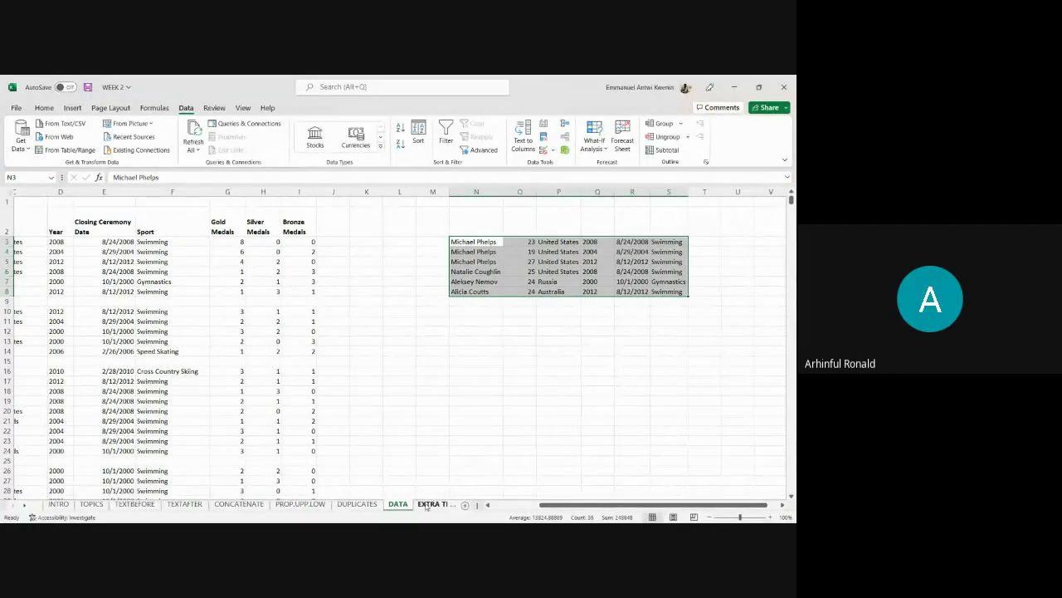
pyautogui.click(429, 504)
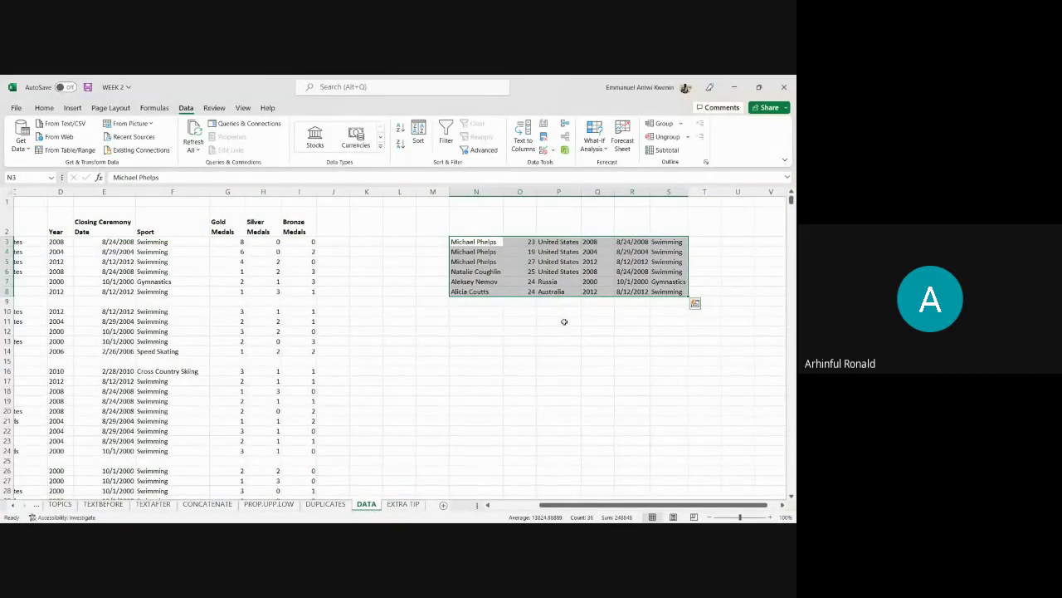
# Delete the pasted records in N3:S8 and check cell AA15 on DUPLICATES.
pyautogui.press('Delete')
pyautogui.click(545, 370)
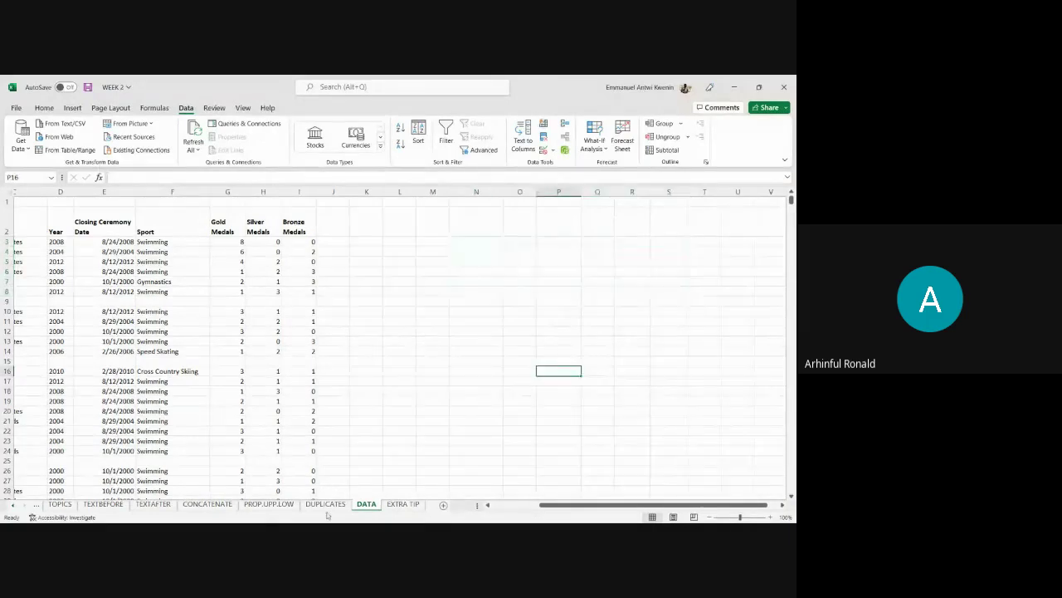
pyautogui.click(326, 504)
pyautogui.scroll(3, 669, 368)
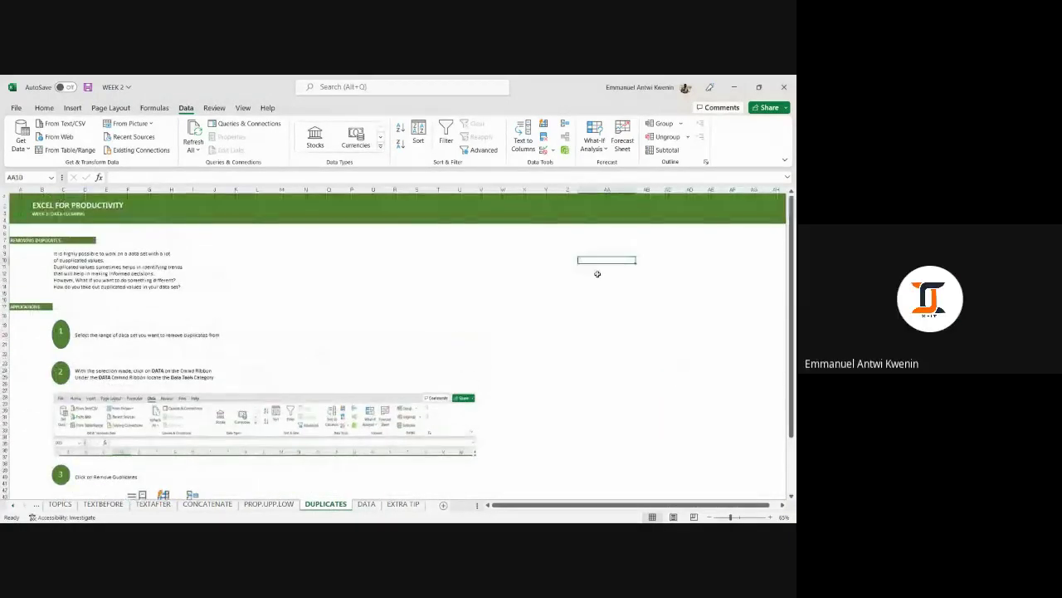
pyautogui.click(621, 293)
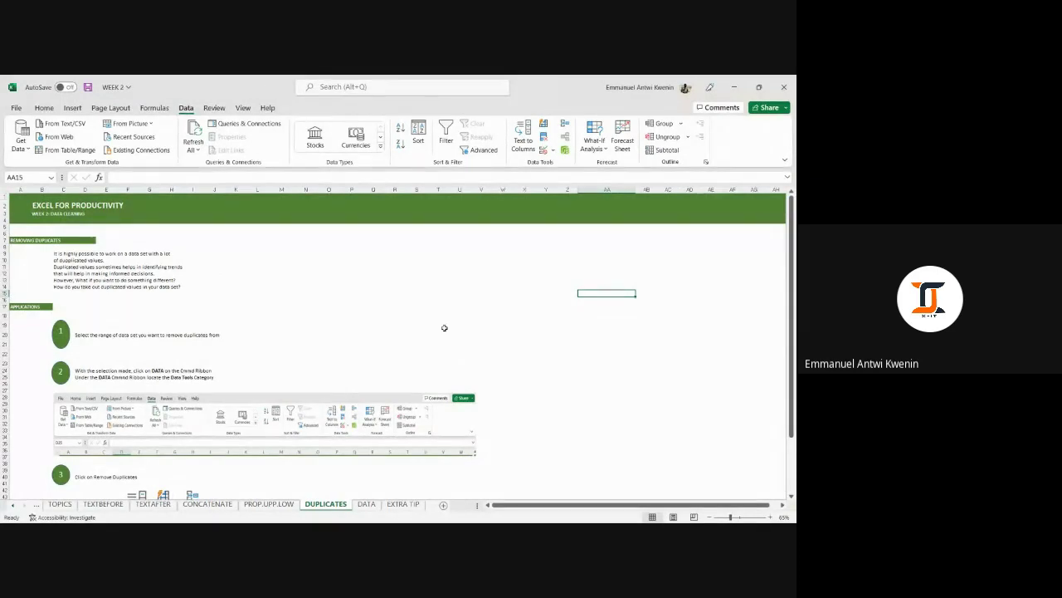
# Return to the DATA sheet and scroll back toward column A.
pyautogui.click(618, 301)
pyautogui.click(615, 307)
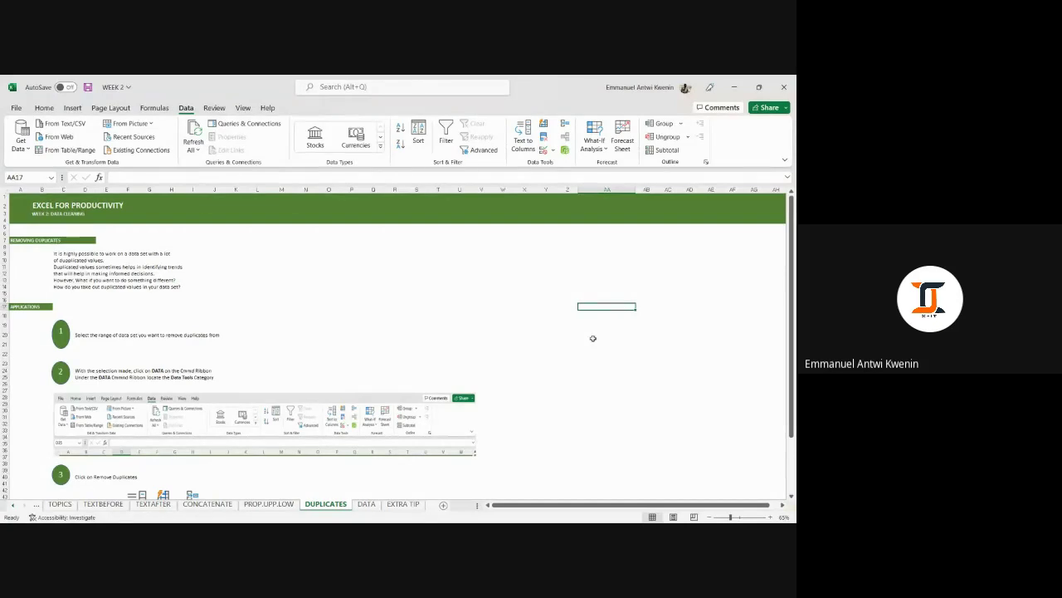
pyautogui.scroll(-1, 498, 390)
pyautogui.click(366, 504)
pyautogui.click(632, 290)
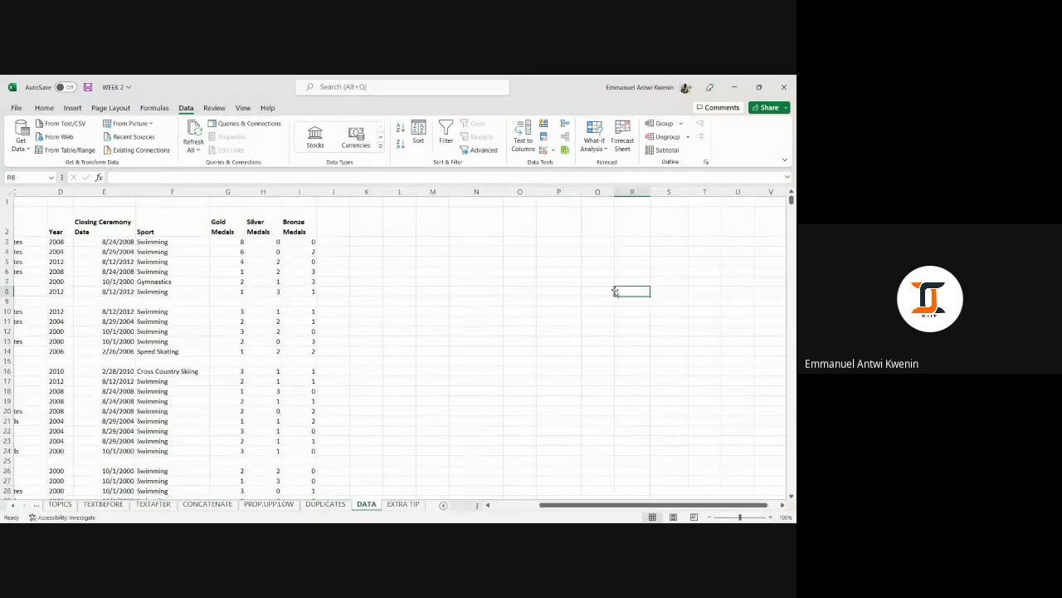
pyautogui.hscroll(-3, 579, 504)
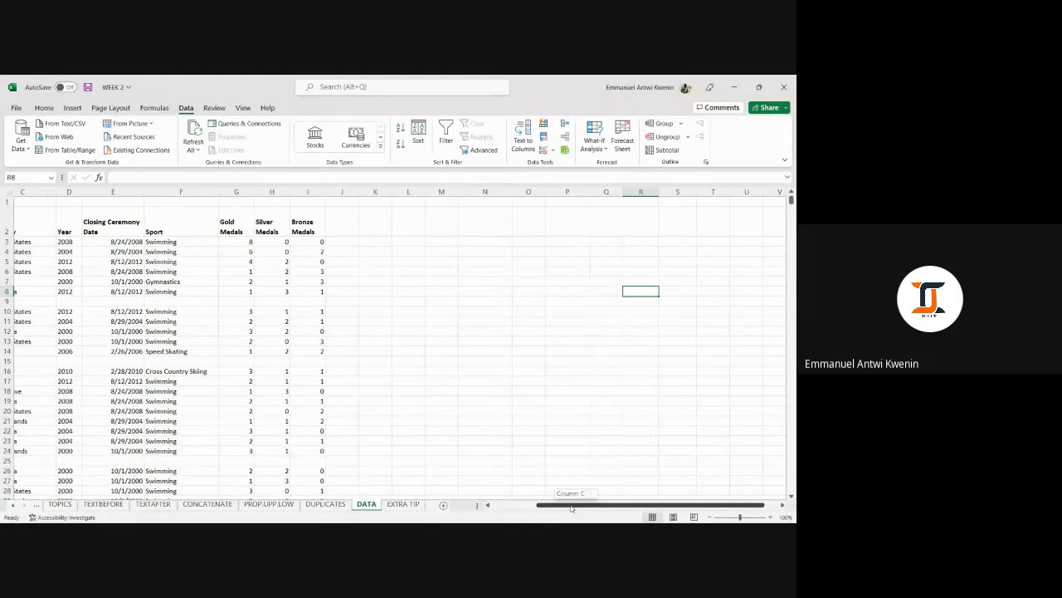
# Copy the athlete names A3:A8 from DATA and paste them into column AA on DUPLICATES.
pyautogui.moveTo(53, 241); pyautogui.dragTo(54, 291)
pyautogui.hotkey('ctrl', 'c')
pyautogui.rightClick(55, 292)
pyautogui.click(82, 231)
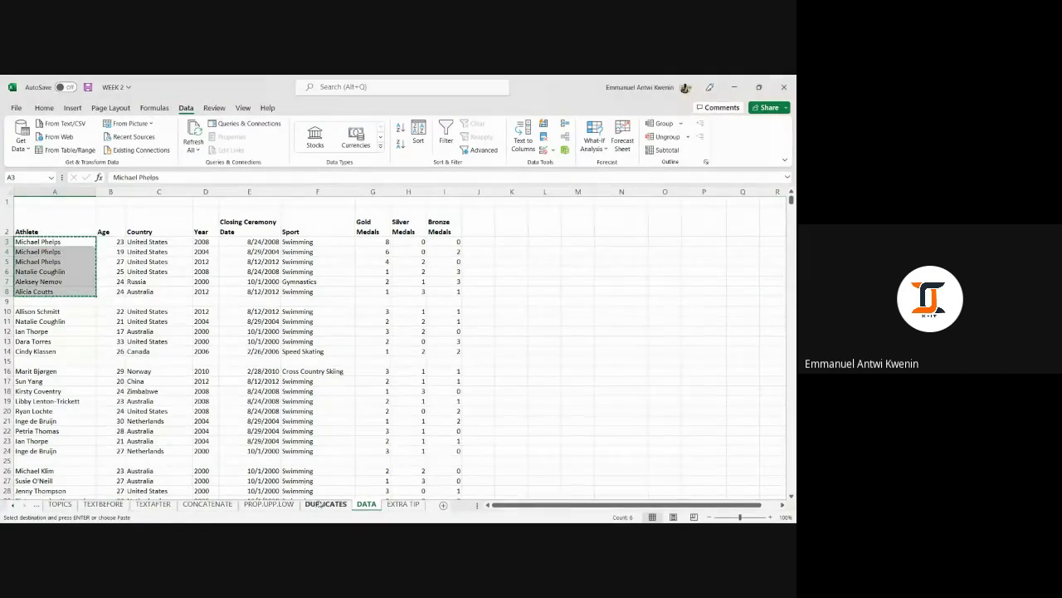
pyautogui.click(325, 503)
pyautogui.rightClick(579, 253)
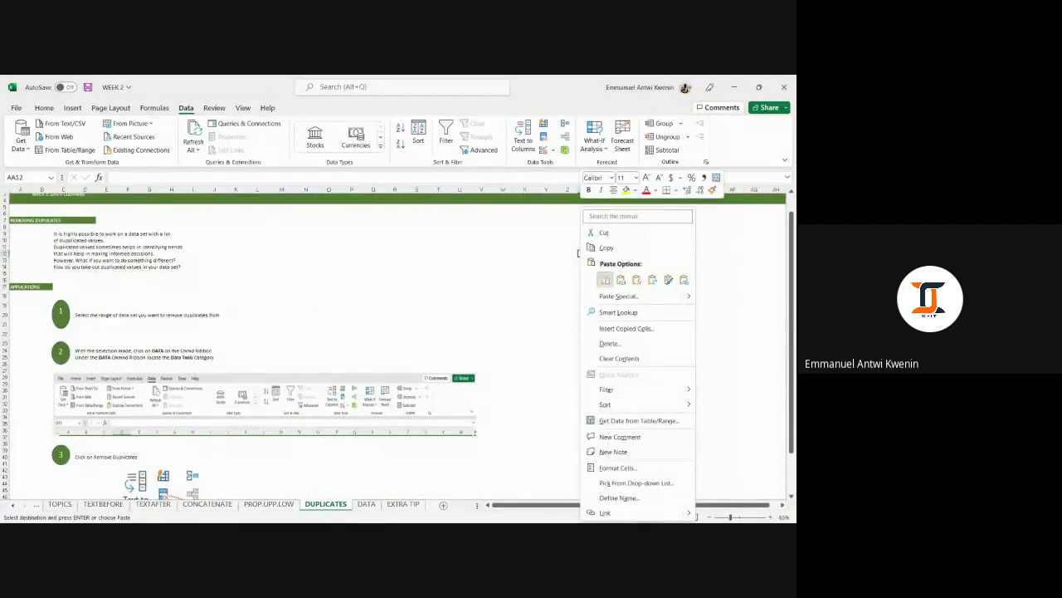
pyautogui.click(605, 280)
pyautogui.click(624, 371)
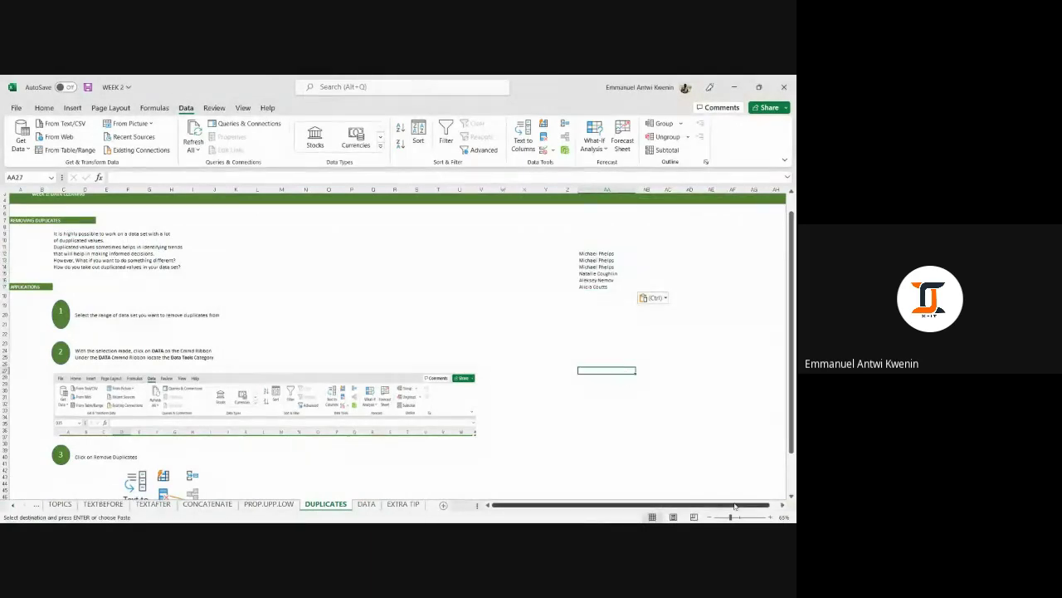
# Move the pasted names to Q11:Q16, widen column Q and zoom in.
pyautogui.moveTo(730, 517)
pyautogui.mouseDown()
pyautogui.moveTo(754, 506)
pyautogui.moveTo(697, 503)
pyautogui.moveTo(765, 505)
pyautogui.moveTo(740, 516)
pyautogui.mouseUp()
pyautogui.click(734, 249)
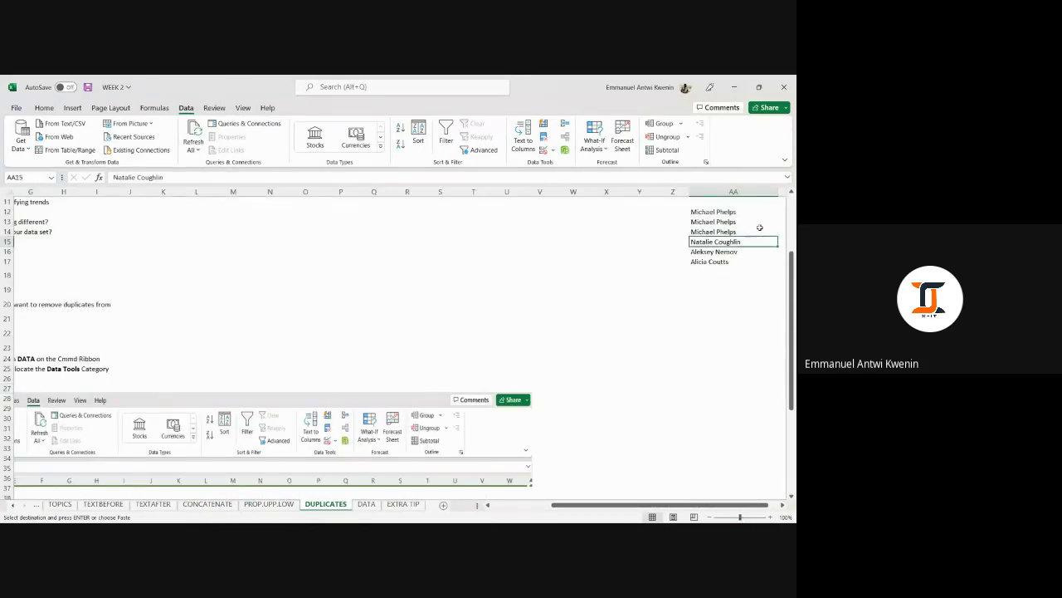
pyautogui.scroll(3, 744, 245)
pyautogui.moveTo(722, 317); pyautogui.dragTo(723, 380)
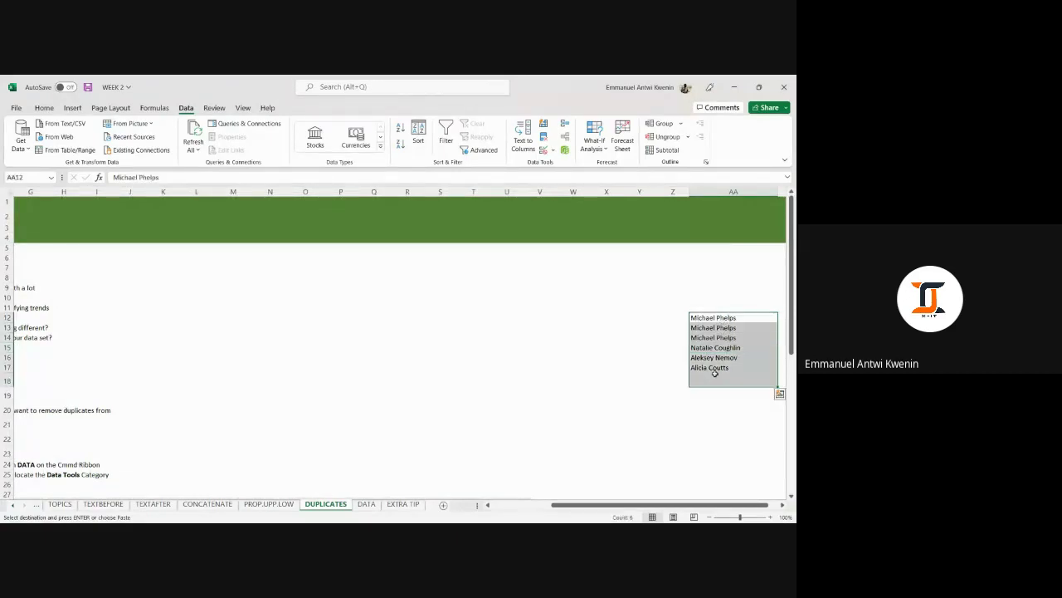
pyautogui.moveTo(689, 342); pyautogui.dragTo(359, 332)
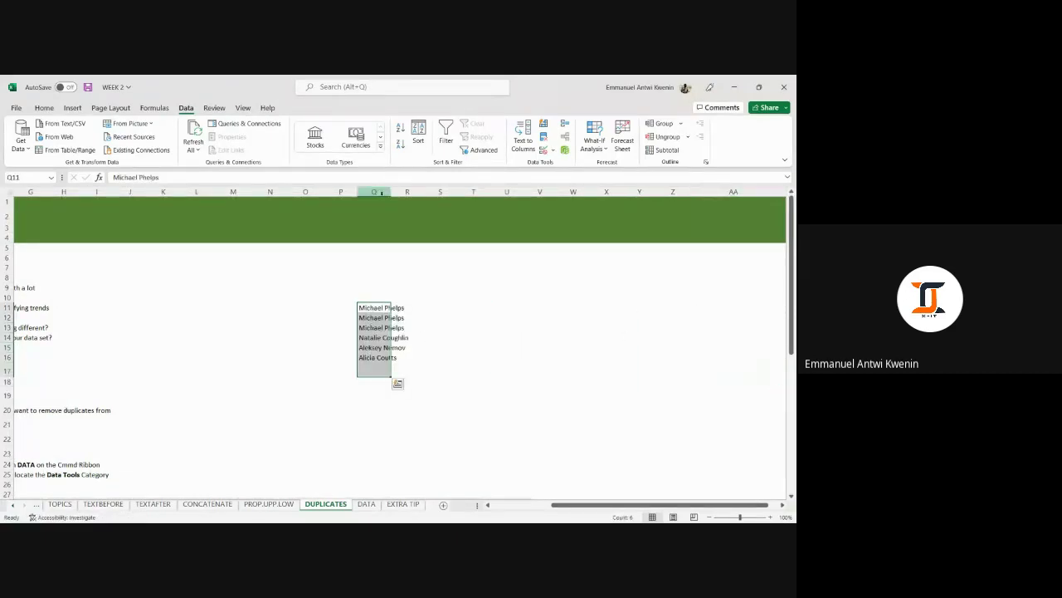
pyautogui.moveTo(389, 190); pyautogui.dragTo(414, 191)
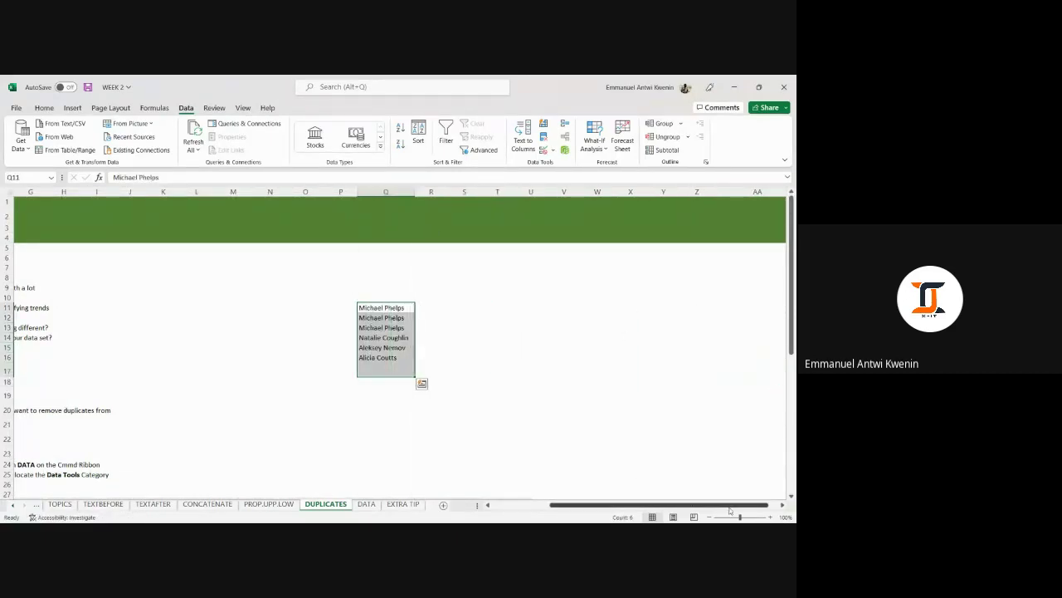
pyautogui.moveTo(741, 517); pyautogui.dragTo(750, 516)
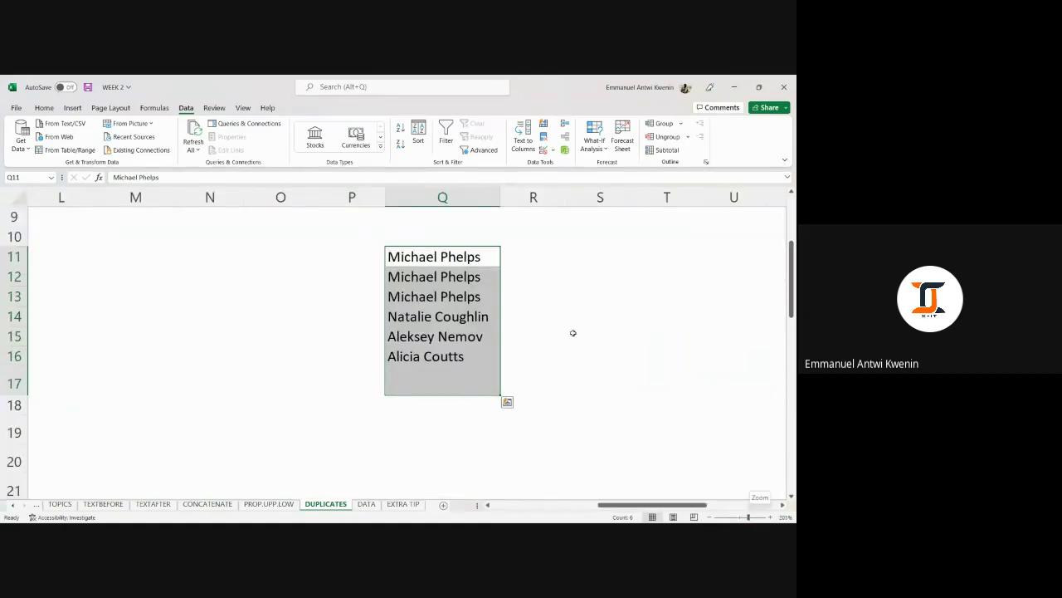
pyautogui.scroll(1, 572, 333)
pyautogui.click(518, 307)
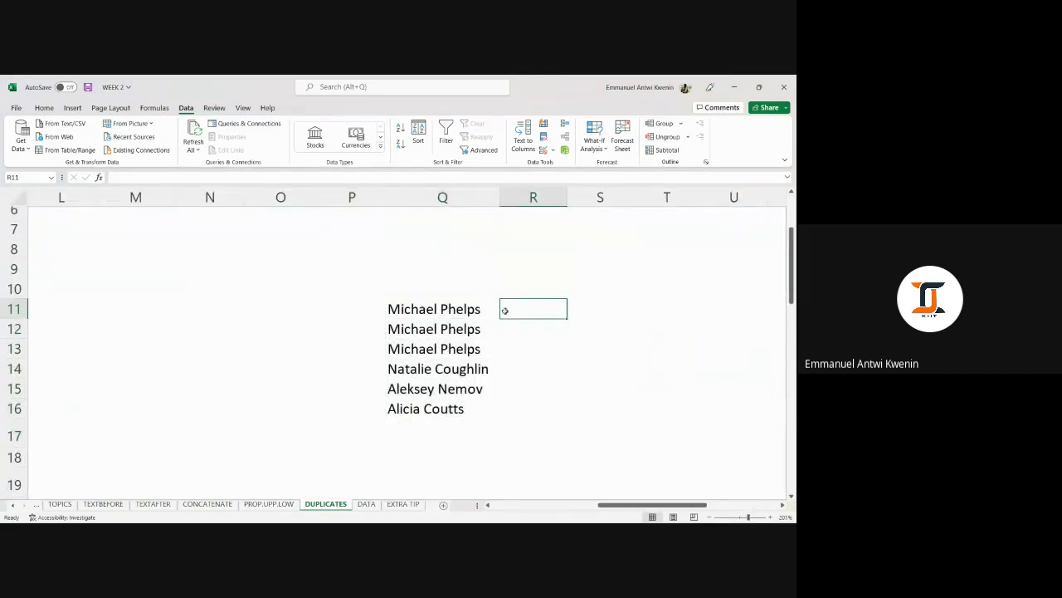
pyautogui.scroll(-1, 469, 311)
pyautogui.moveTo(442, 247); pyautogui.dragTo(455, 343)
pyautogui.click(571, 294)
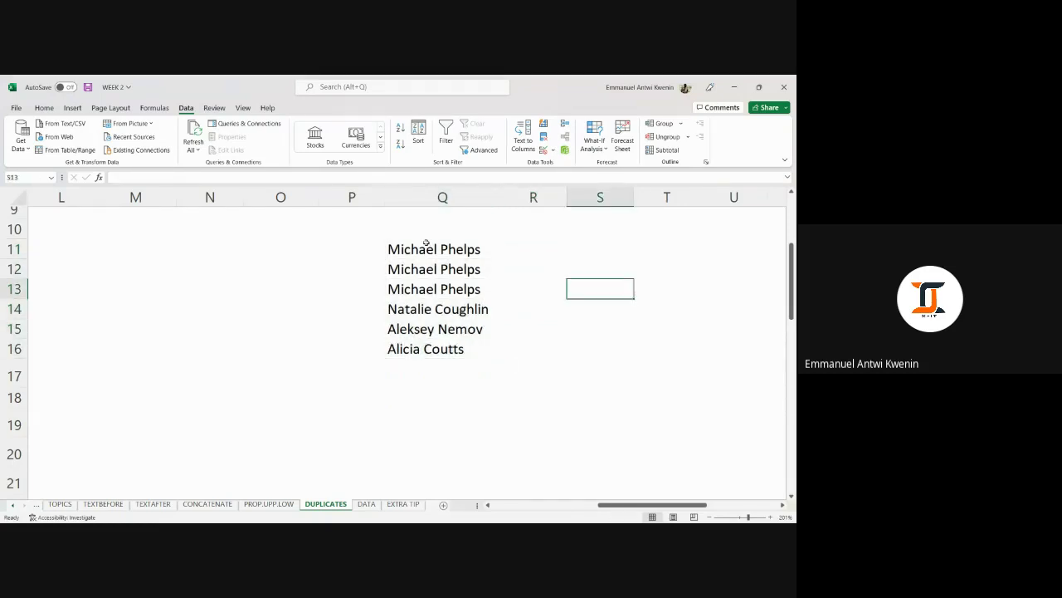
pyautogui.moveTo(426, 242); pyautogui.dragTo(438, 289)
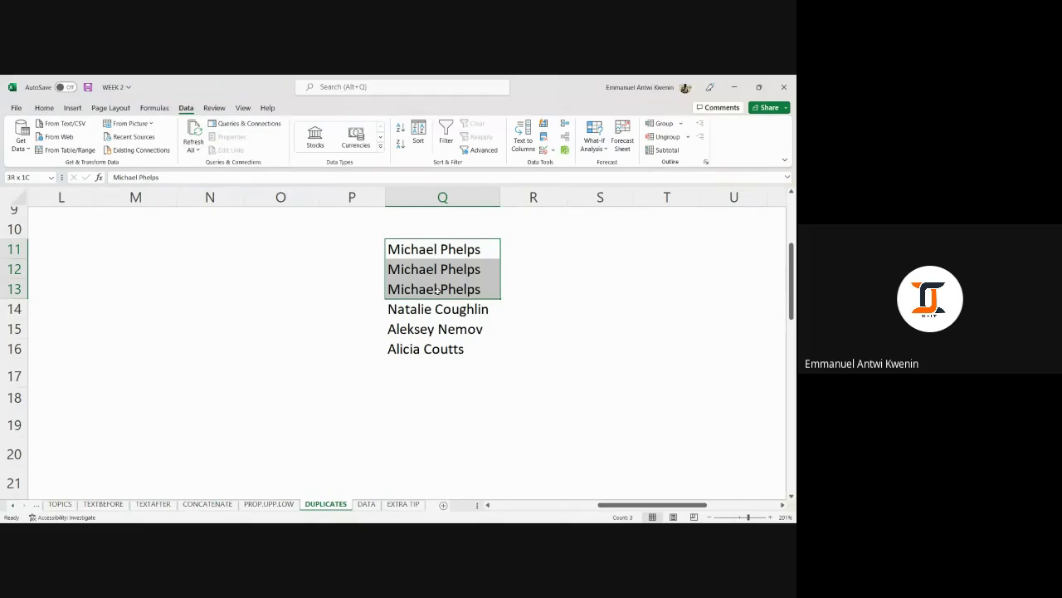
pyautogui.moveTo(437, 289); pyautogui.dragTo(438, 290)
pyautogui.moveTo(410, 246); pyautogui.dragTo(419, 288)
pyautogui.moveTo(449, 253); pyautogui.dragTo(454, 348)
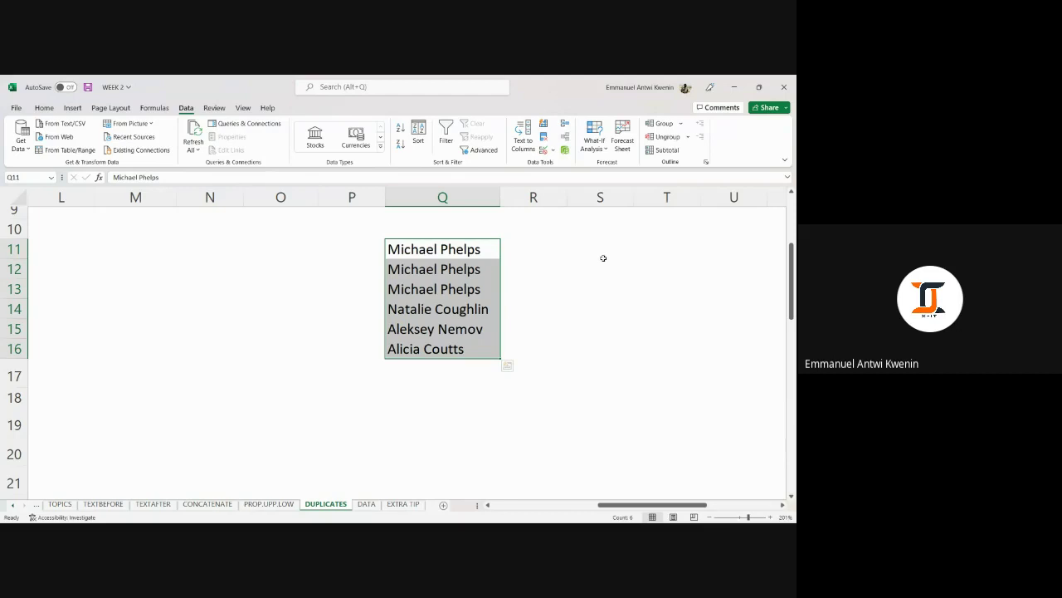
pyautogui.moveTo(451, 252); pyautogui.dragTo(455, 349)
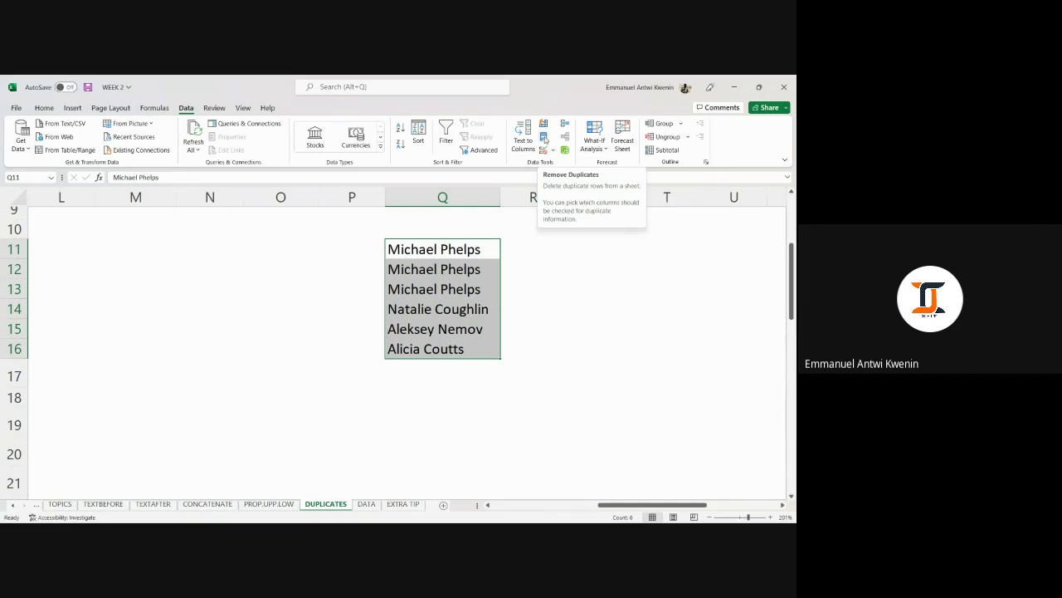
pyautogui.click(544, 137)
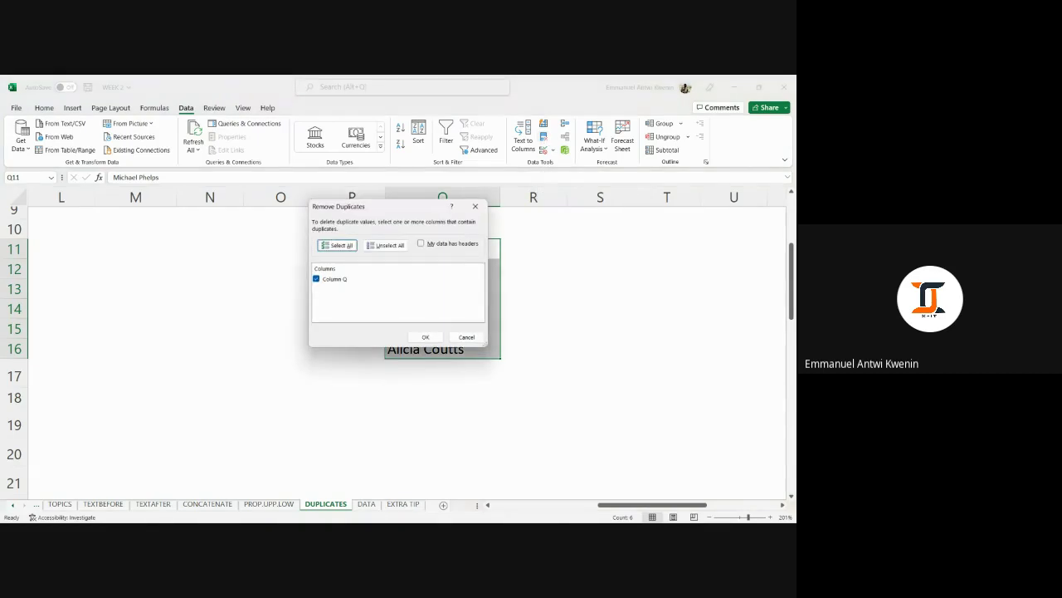
pyautogui.click(426, 337)
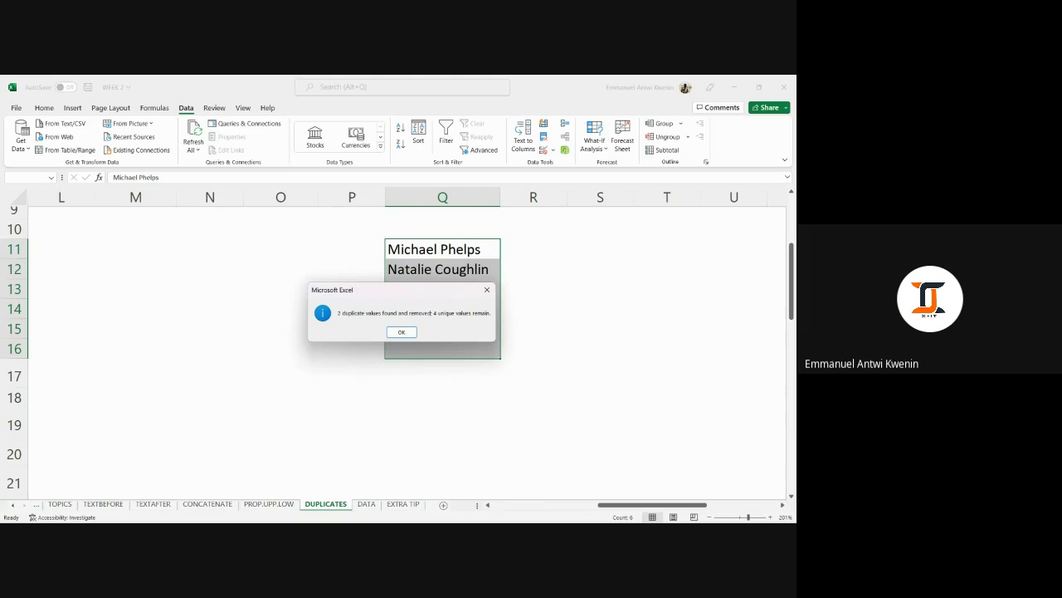
pyautogui.click(401, 331)
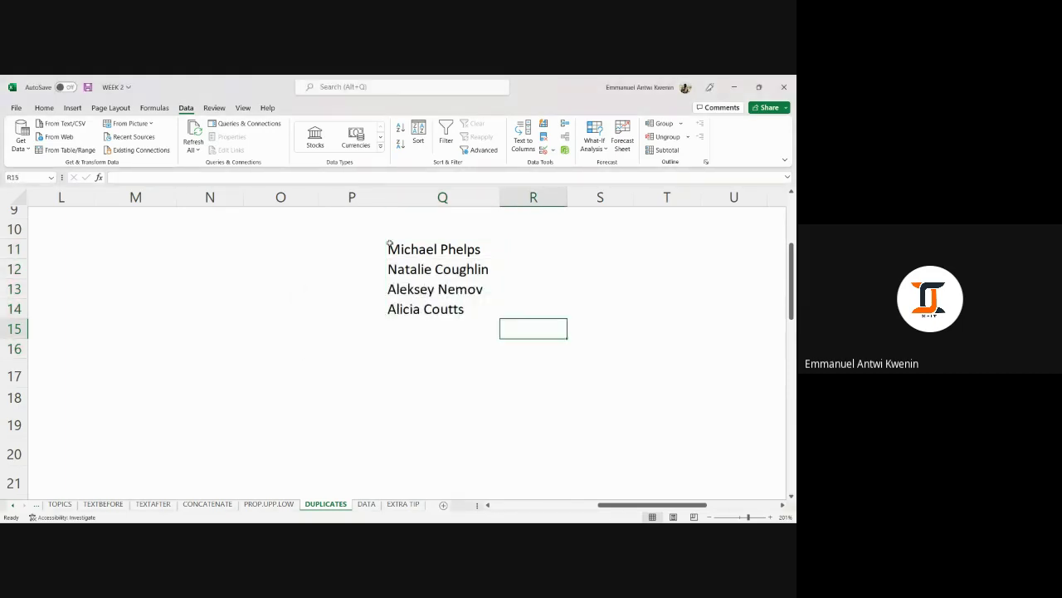
pyautogui.moveTo(390, 247); pyautogui.dragTo(452, 309)
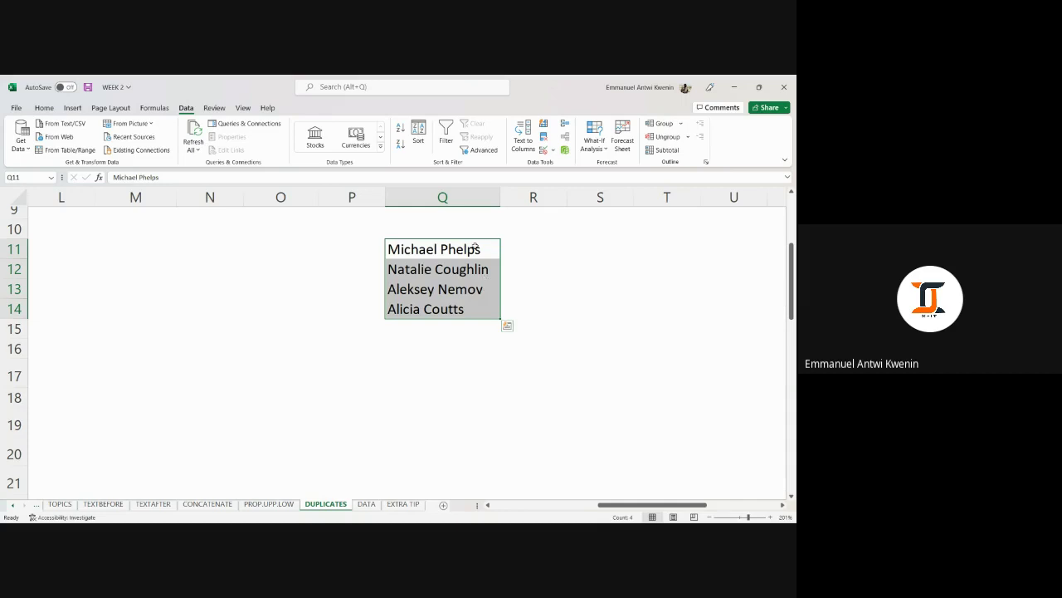
pyautogui.moveTo(479, 246); pyautogui.dragTo(468, 306)
pyautogui.scroll(1, 529, 339)
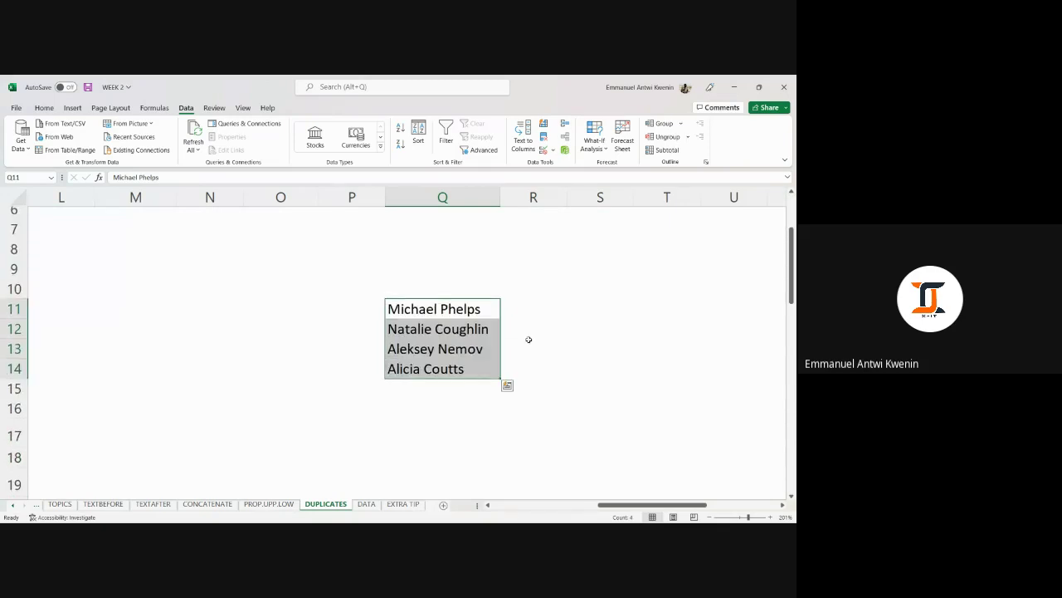
pyautogui.moveTo(466, 308); pyautogui.dragTo(466, 366)
pyautogui.hotkey('ctrl', 'z')
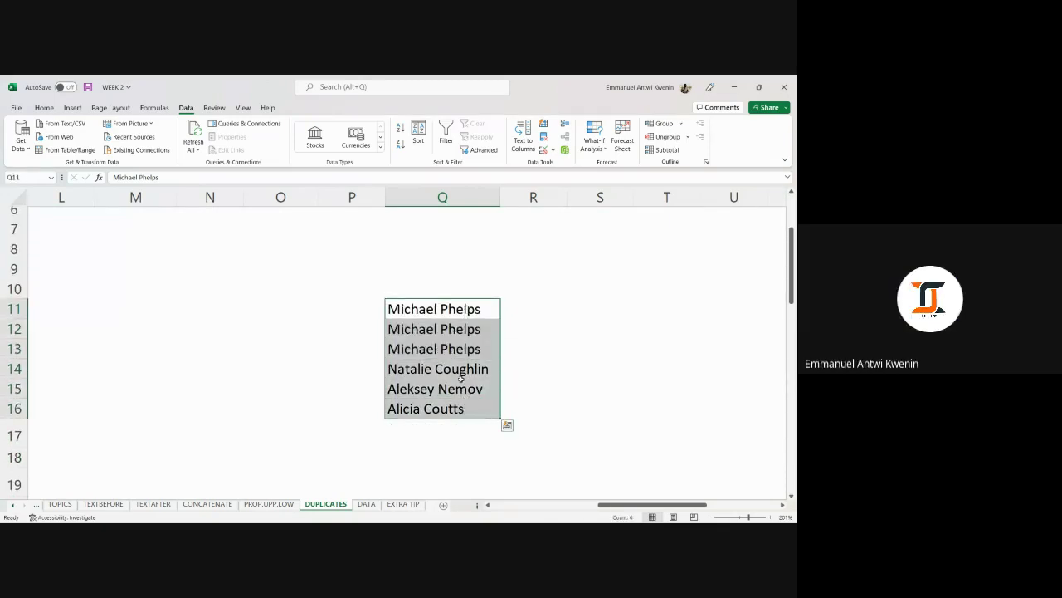
# Enter =UNIQUE(Q11:Q16) in O10 and autofit column O to the names.
pyautogui.click(259, 286)
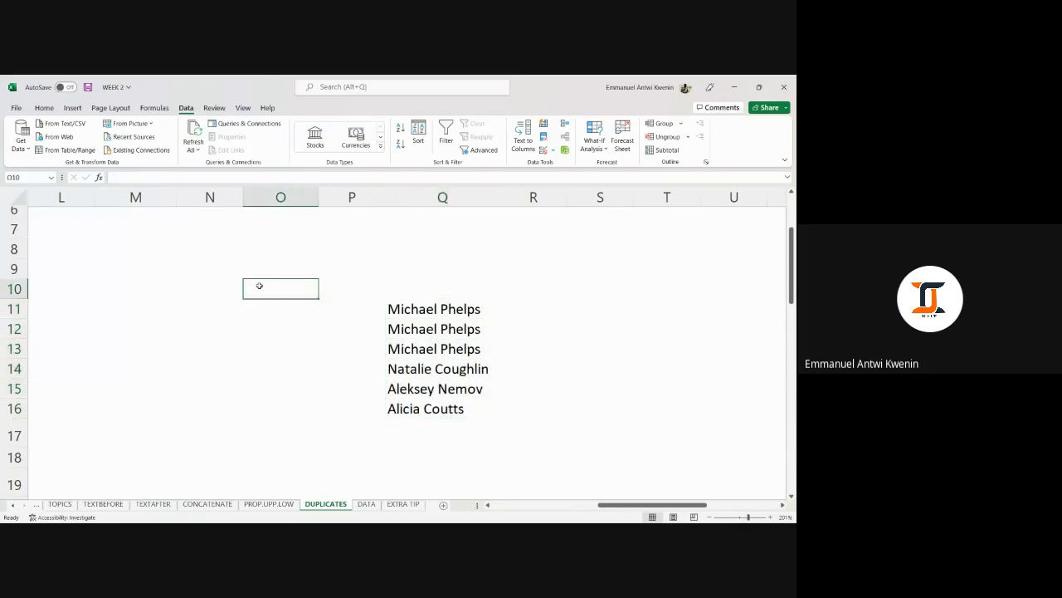
pyautogui.write('=')
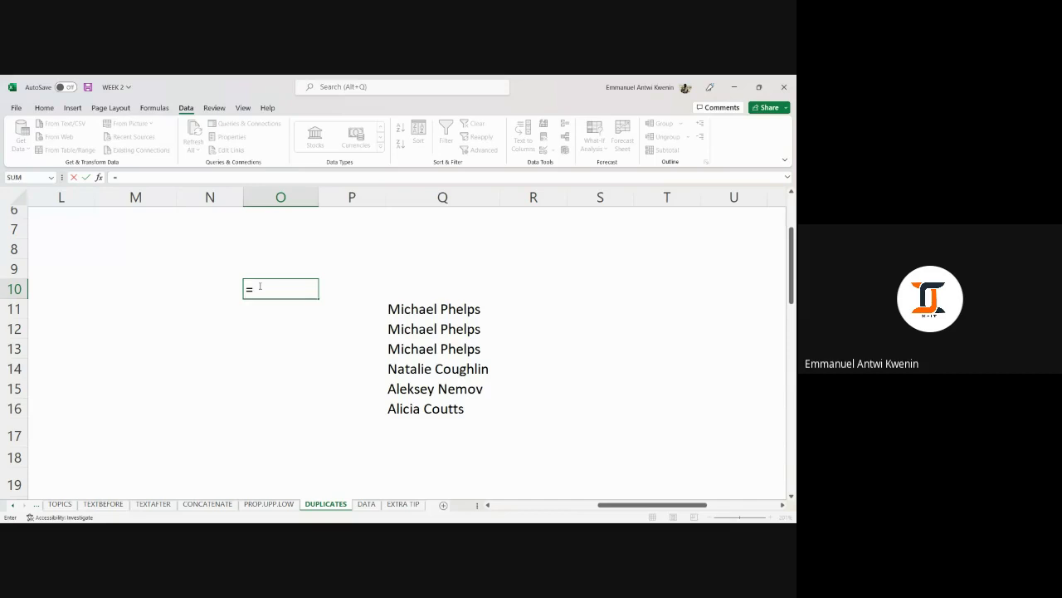
pyautogui.write('UNI')
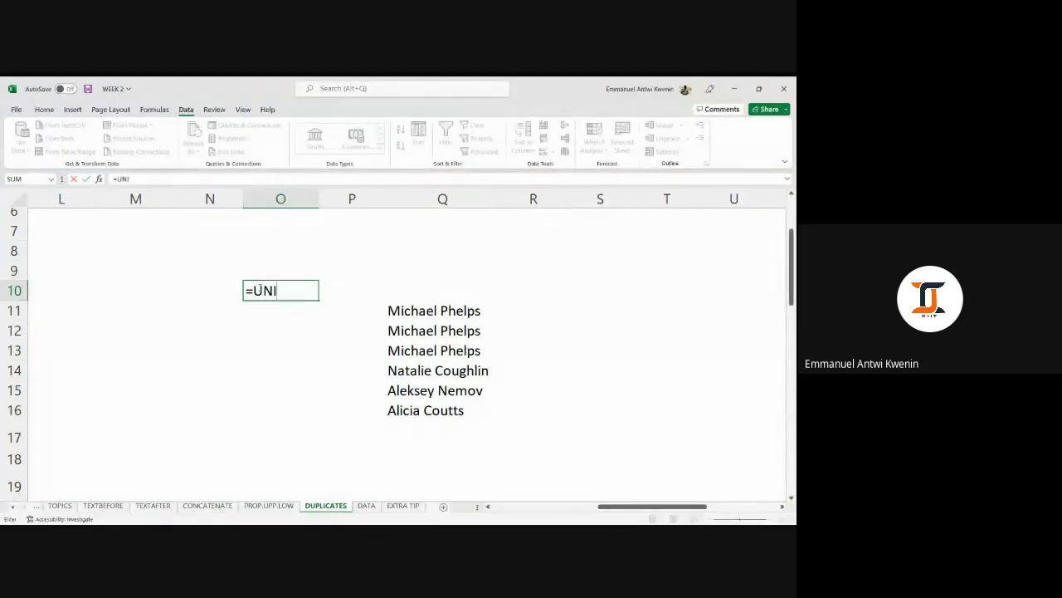
pyautogui.write('QUE(')
pyautogui.moveTo(412, 311); pyautogui.dragTo(421, 400)
pyautogui.press('Return')
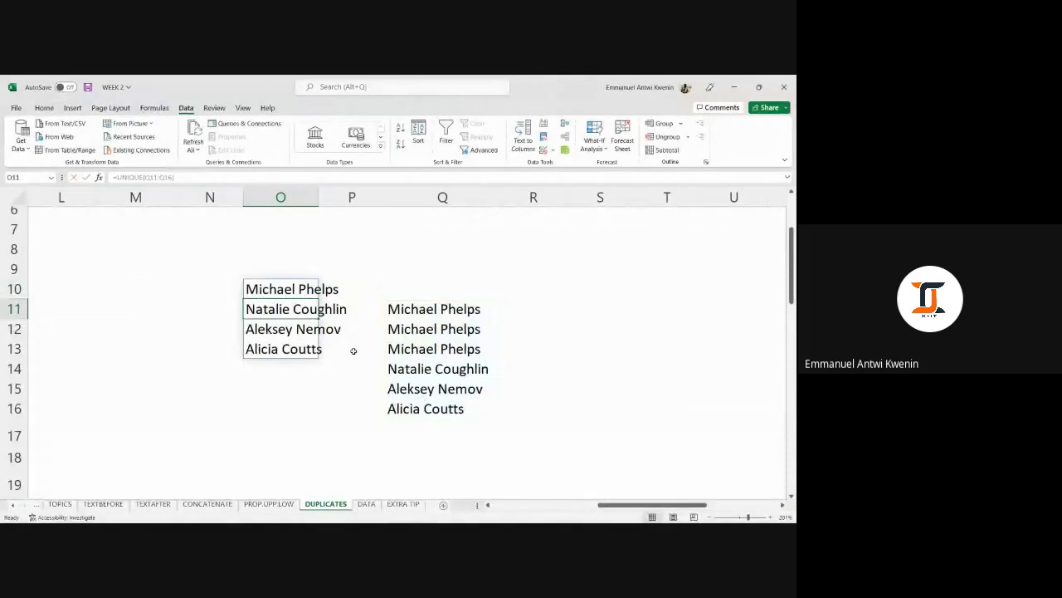
pyautogui.doubleClick(319, 193)
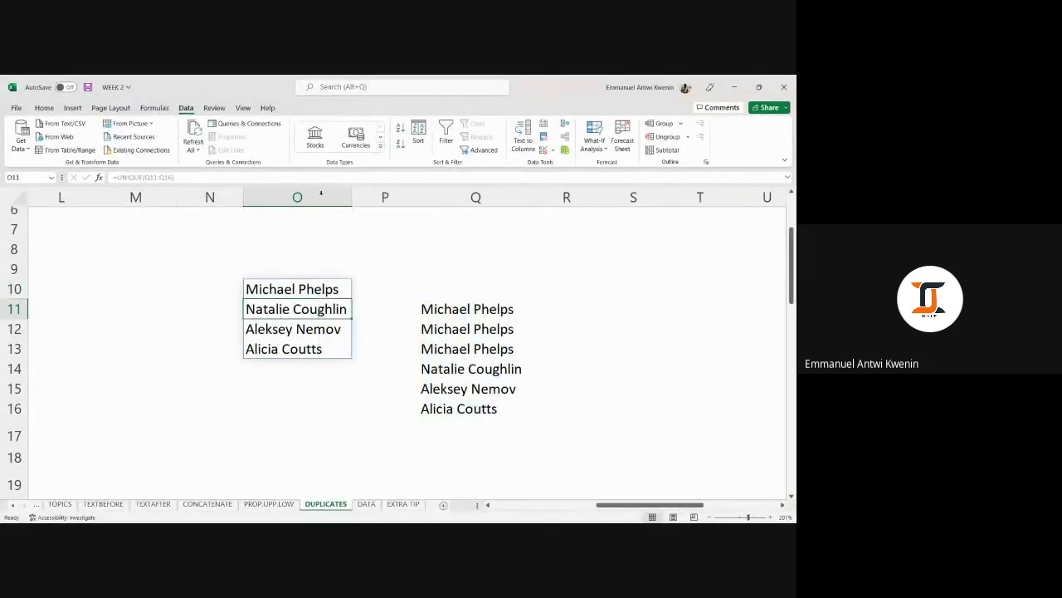
# Select the spilled results O10:O13 and delete them.
pyautogui.moveTo(319, 289); pyautogui.dragTo(320, 345)
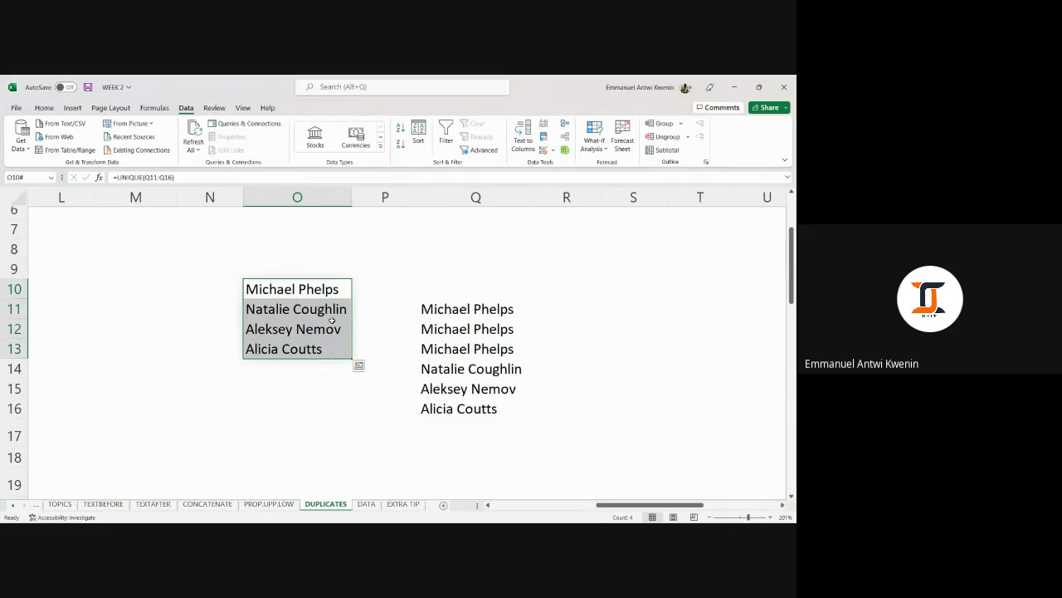
pyautogui.click(306, 283)
pyautogui.moveTo(461, 292); pyautogui.dragTo(464, 350)
pyautogui.click(320, 285)
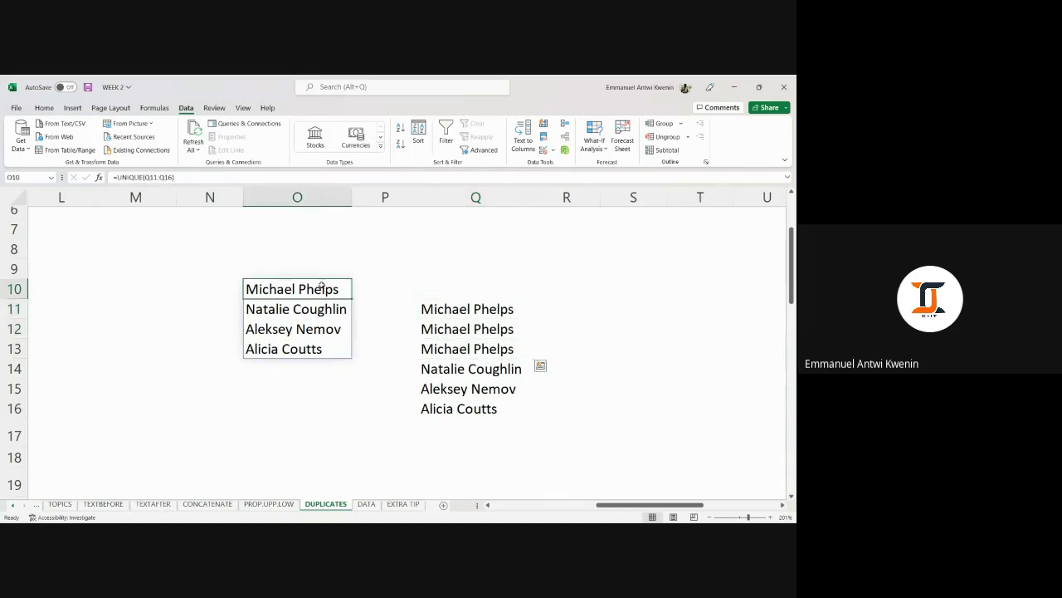
pyautogui.moveTo(321, 286); pyautogui.dragTo(328, 345)
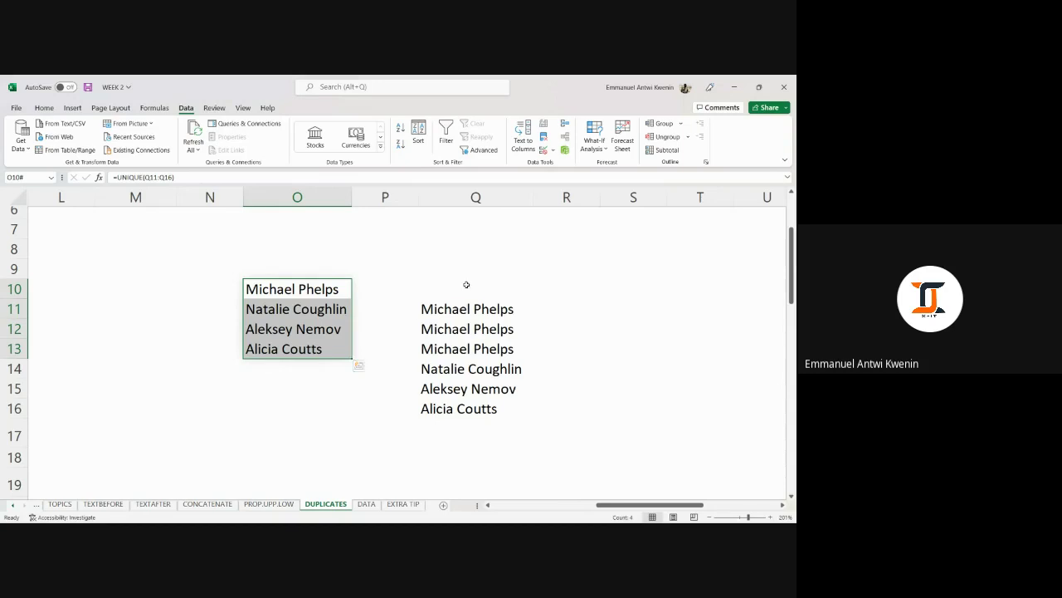
pyautogui.press('Delete')
pyautogui.click(571, 308)
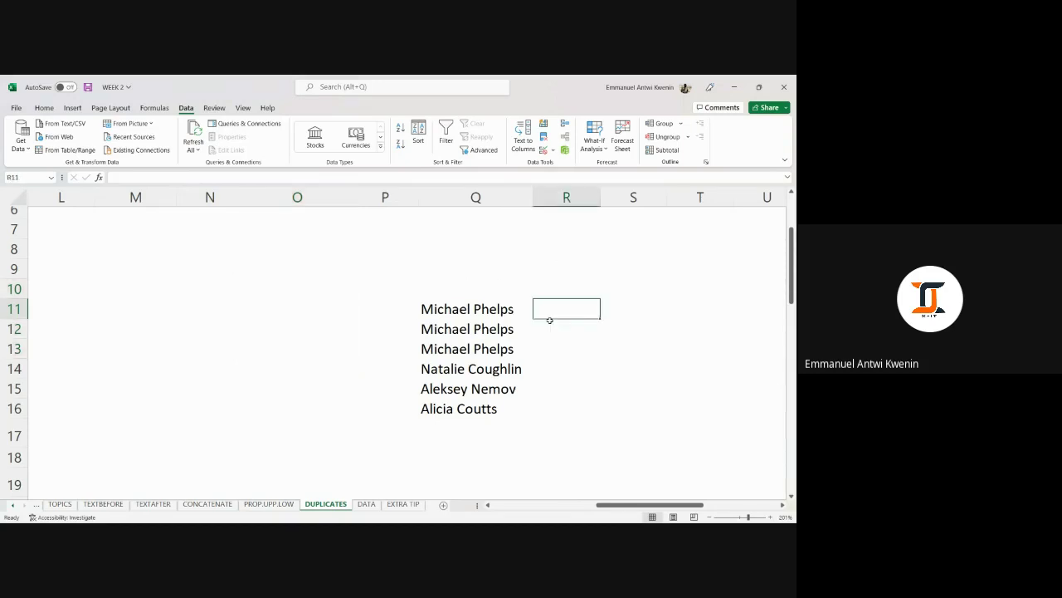
# Clear the six names in Q11:Q16 and reset the zoom to 100%.
pyautogui.moveTo(507, 314); pyautogui.dragTo(523, 413)
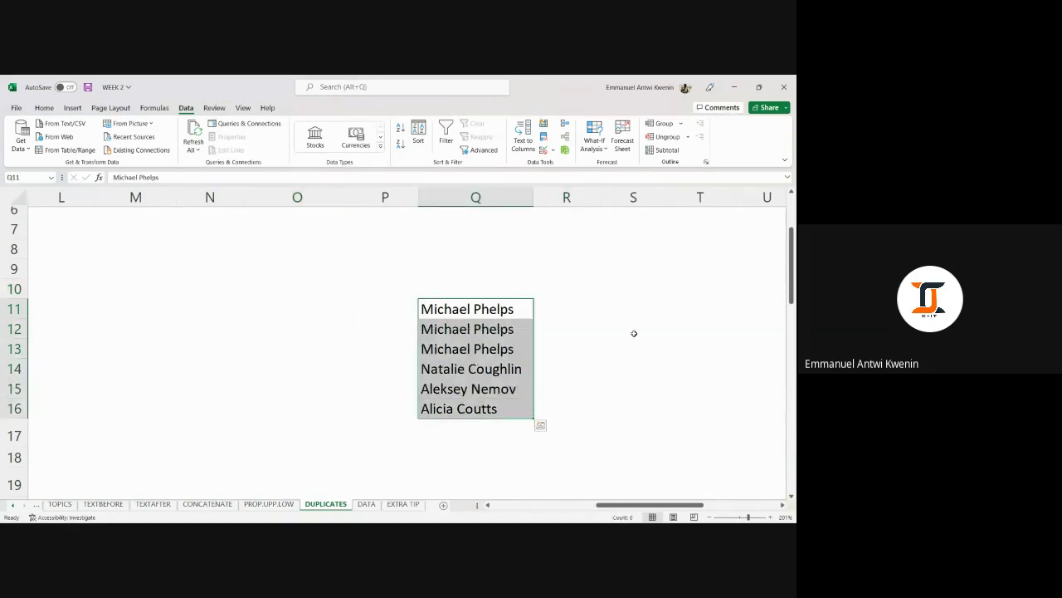
pyautogui.press('Delete')
pyautogui.moveTo(635, 333); pyautogui.dragTo(636, 349)
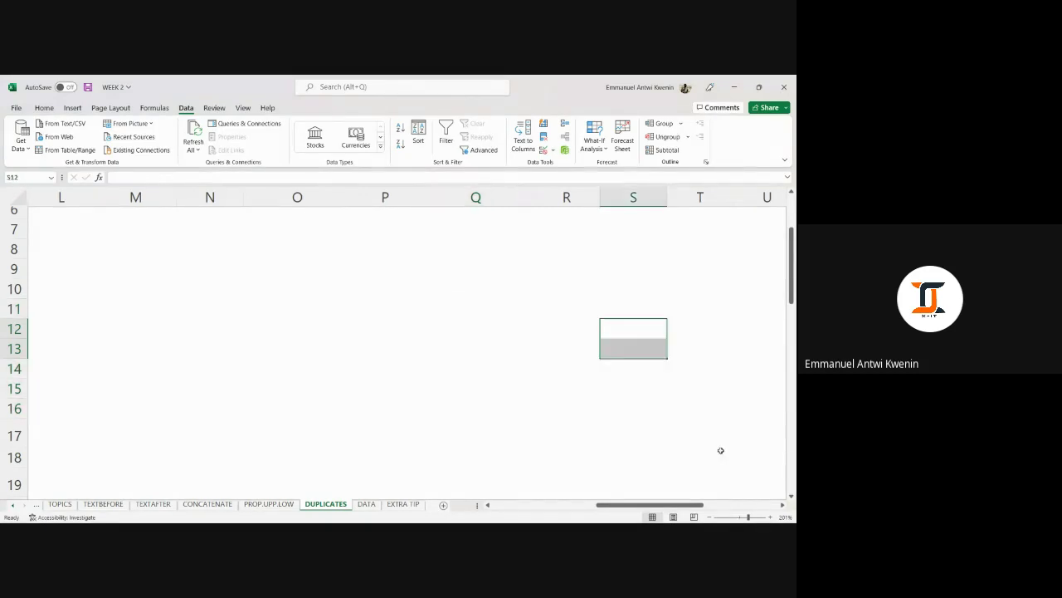
pyautogui.moveTo(750, 516); pyautogui.dragTo(739, 516)
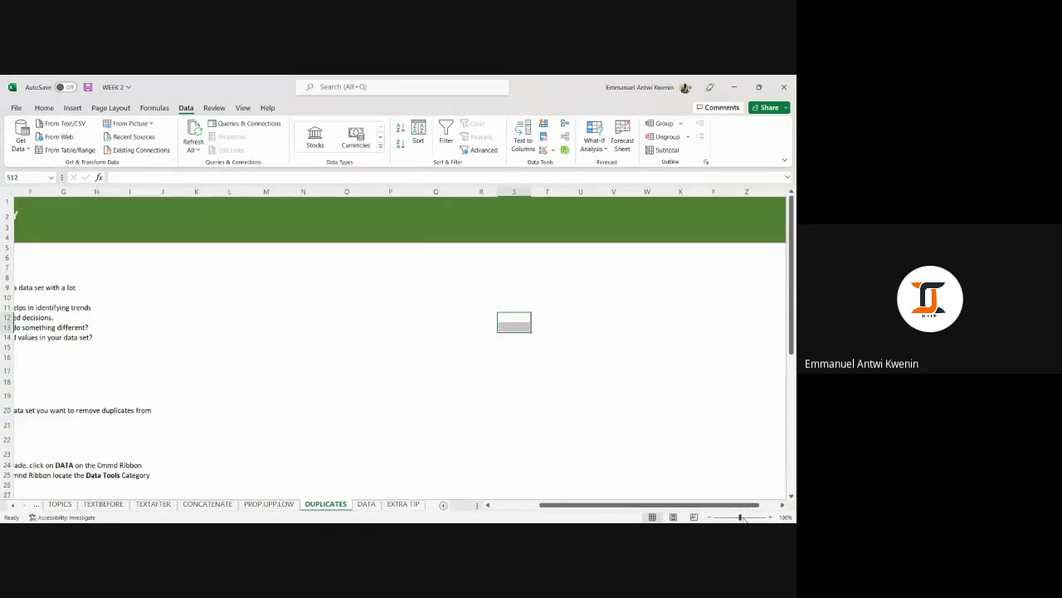
pyautogui.click(425, 406)
pyautogui.scroll(-6, 419, 404)
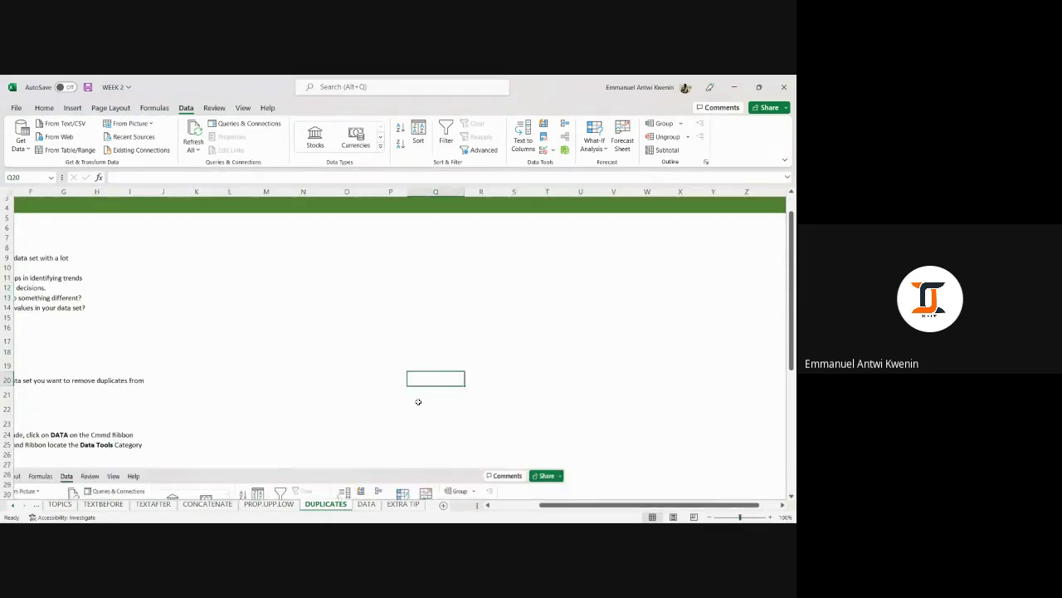
pyautogui.scroll(-3, 401, 412)
# Switch to the DATA sheet and highlight blank rows 9, 15 and 25.
pyautogui.click(366, 504)
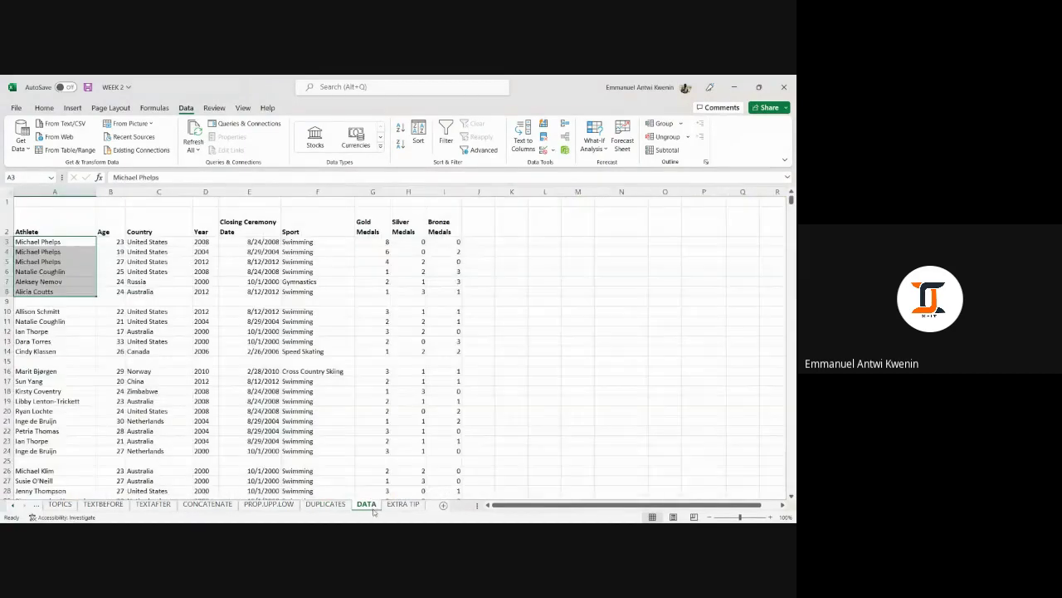
pyautogui.click(544, 273)
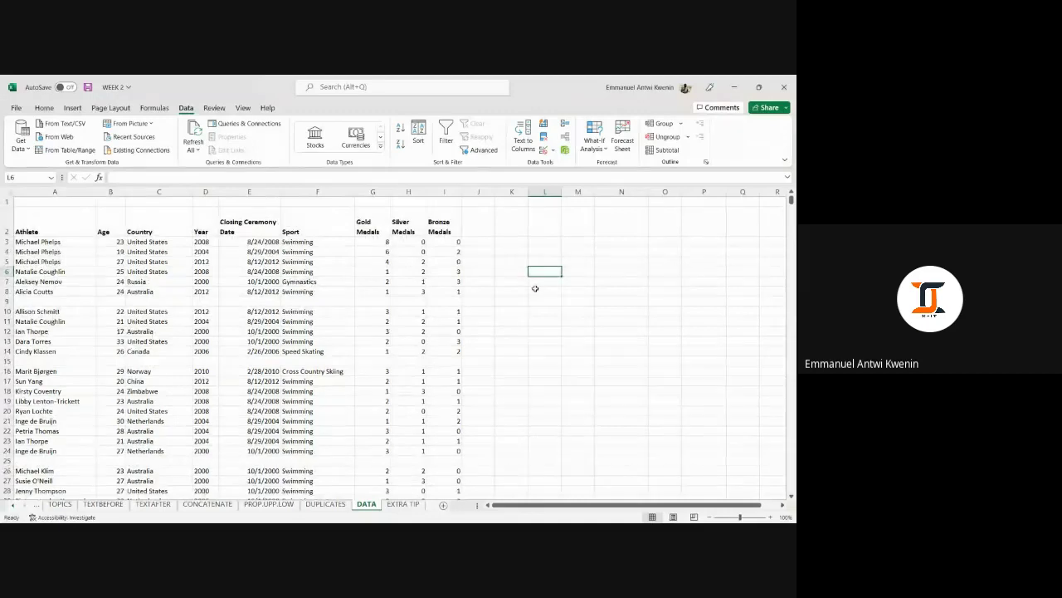
pyautogui.click(7, 301)
pyautogui.scroll(-1, 113, 321)
pyautogui.scroll(-2, 113, 321)
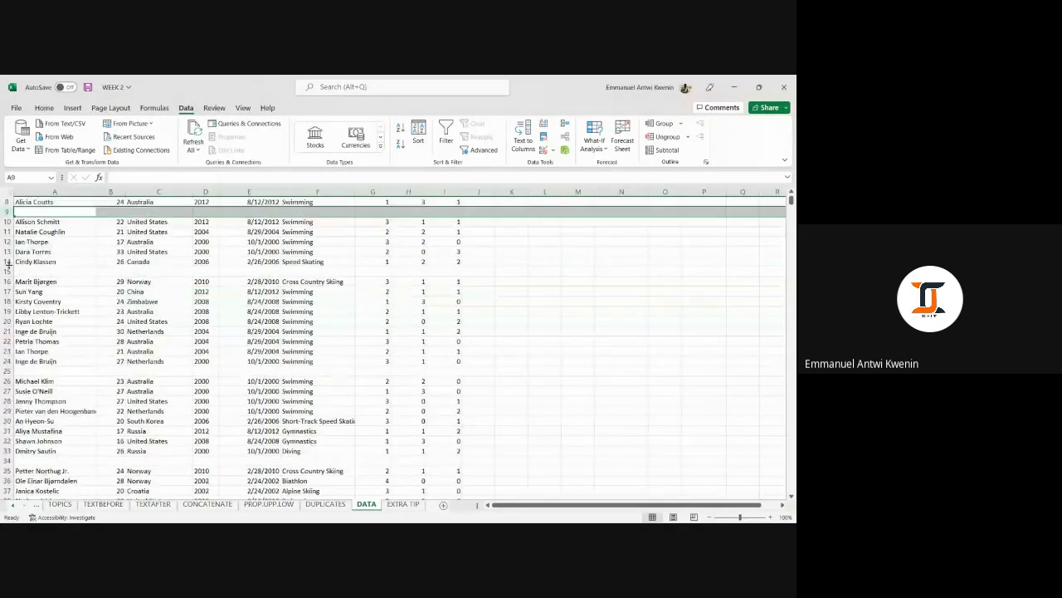
pyautogui.click(7, 271)
pyautogui.scroll(-1, 185, 287)
pyautogui.scroll(-1, 186, 287)
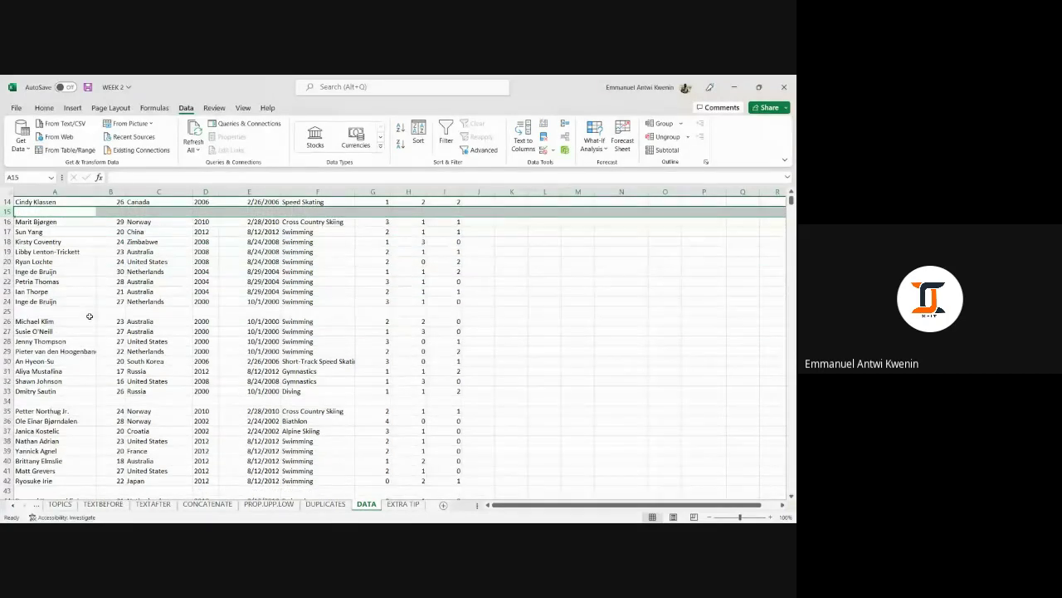
pyautogui.click(8, 311)
# Highlight the further blank rows 34, 43, 51, 66 and 78.
pyautogui.scroll(-3, 215, 307)
pyautogui.scroll(1, 72, 321)
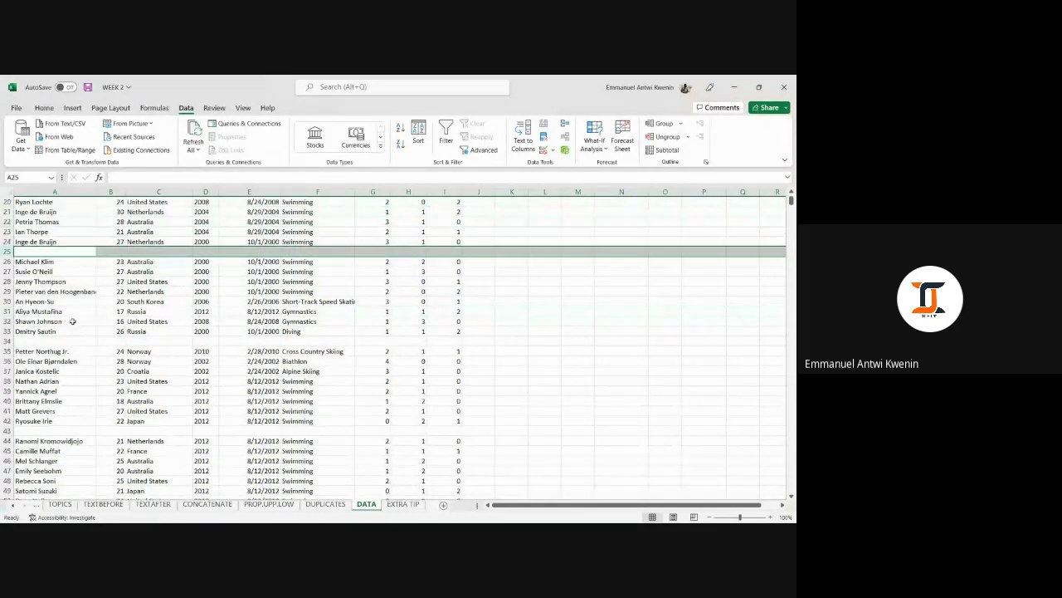
pyautogui.click(8, 341)
pyautogui.scroll(-3, 94, 332)
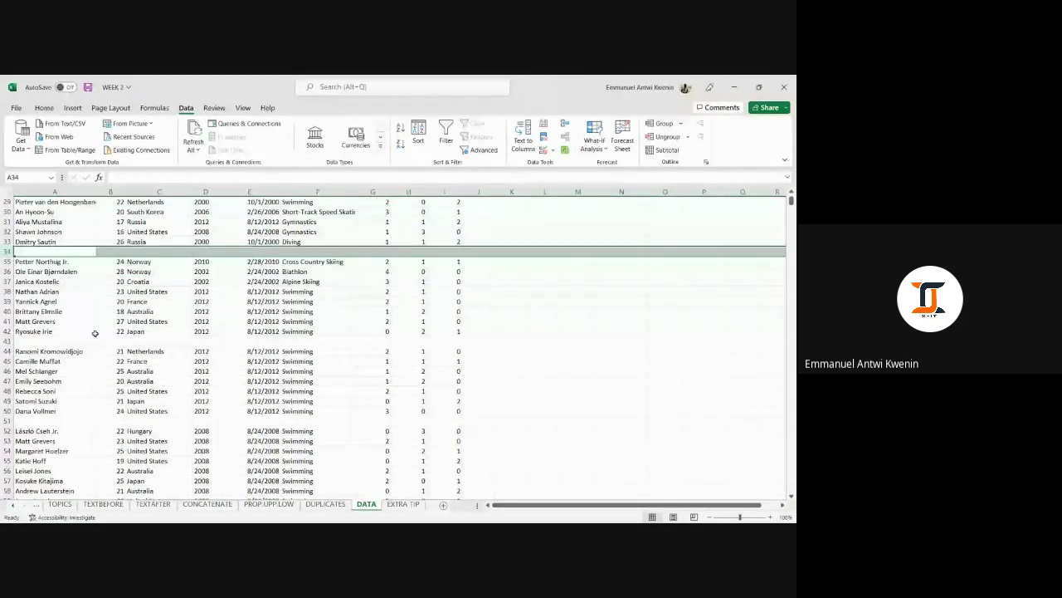
pyautogui.click(8, 343)
pyautogui.scroll(-4, 16, 323)
pyautogui.click(8, 301)
pyautogui.scroll(-2, 17, 324)
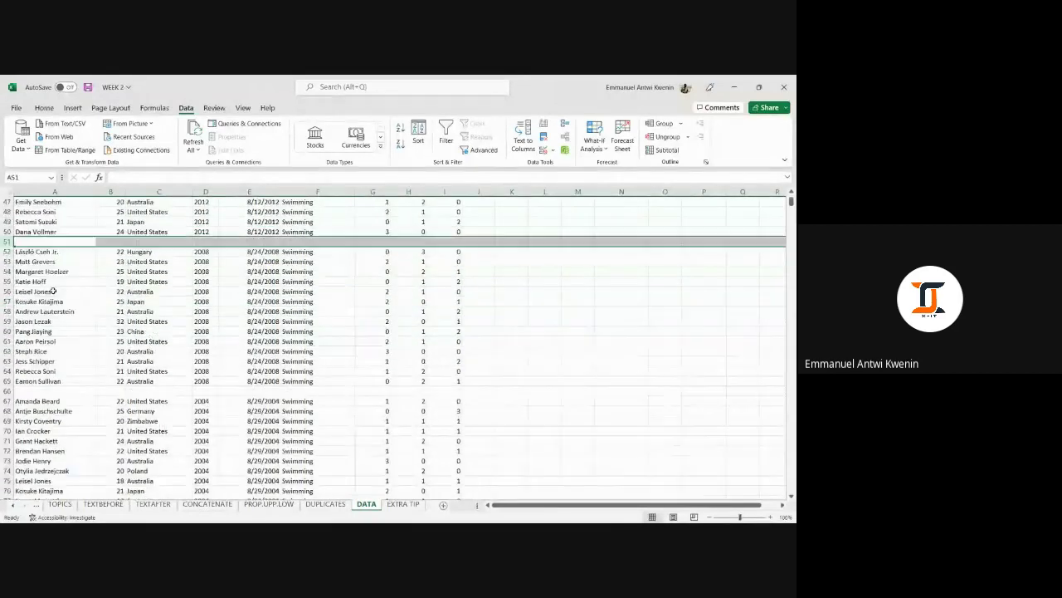
pyautogui.click(7, 391)
pyautogui.scroll(-3, 17, 386)
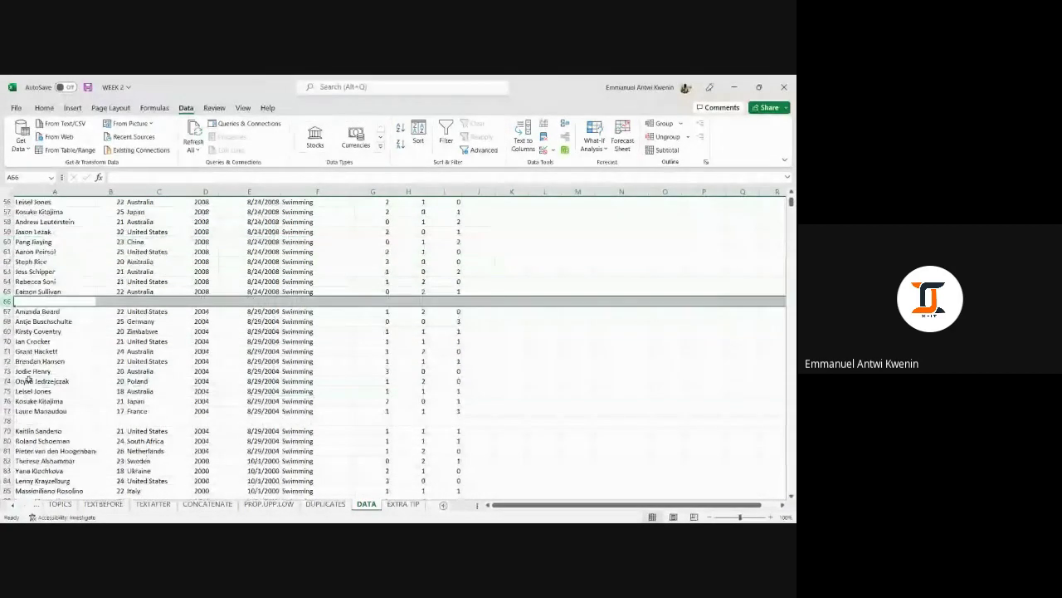
pyautogui.click(8, 421)
pyautogui.scroll(8, 181, 335)
pyautogui.scroll(10, 181, 335)
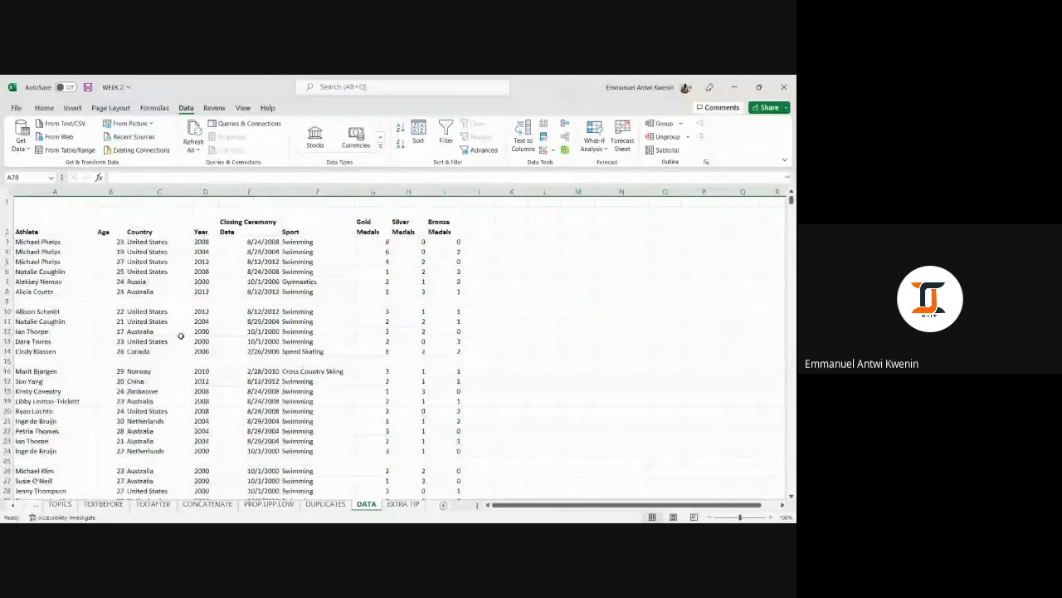
# Select the athlete table from A2 across all columns down to row 258, then open Go To.
pyautogui.click(79, 220)
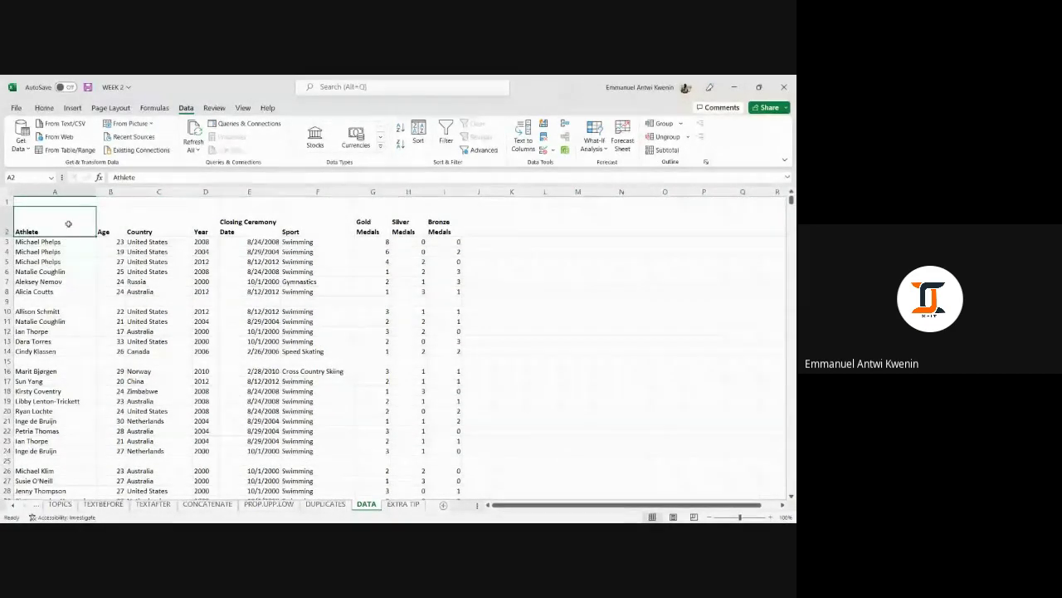
pyautogui.hotkey('ctrl', 'shift', 'Right')
pyautogui.hotkey('ctrl', 'shift', 'Down')
pyautogui.hotkey('ctrl', 'shift', 'Down')
pyautogui.hotkey('ctrl', 'shift', 'Down')
pyautogui.hotkey('ctrl', 'shift', 'Down')
pyautogui.hotkey('ctrl', 'shift', 'Down')
pyautogui.hotkey('ctrl', 'shift', 'Down')
pyautogui.hotkey('ctrl', 'shift', 'Down')
pyautogui.hotkey('ctrl', 'shift', 'Down')
pyautogui.hotkey('ctrl', 'shift', 'Down')
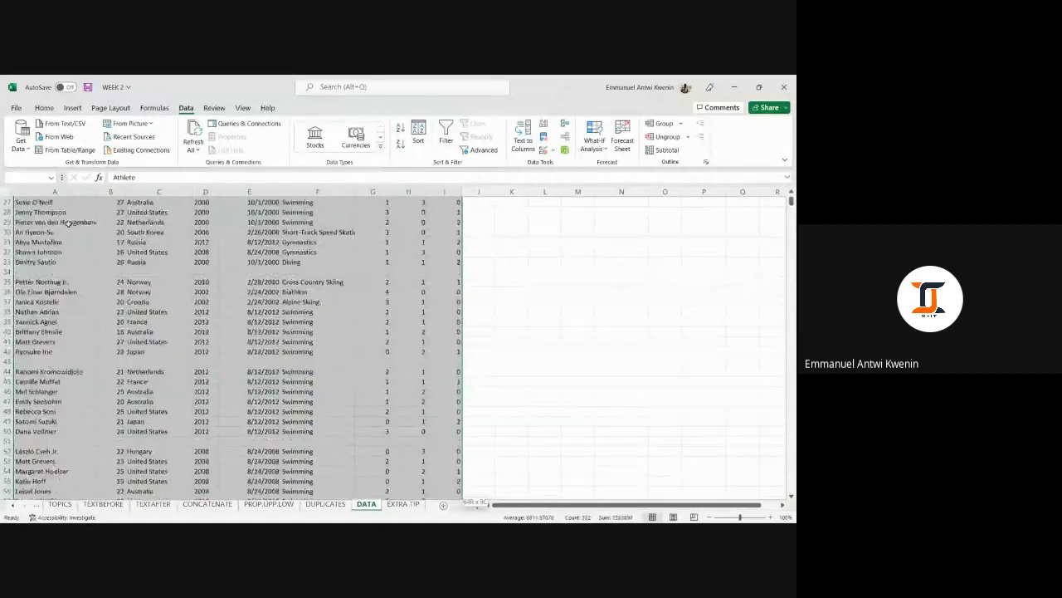
pyautogui.hotkey('ctrl', 'shift', 'Down')
pyautogui.hotkey('ctrl', 'shift', 'Down')
pyautogui.hotkey('ctrl', 'shift', 'Down')
pyautogui.hotkey('ctrl', 'shift', 'Down')
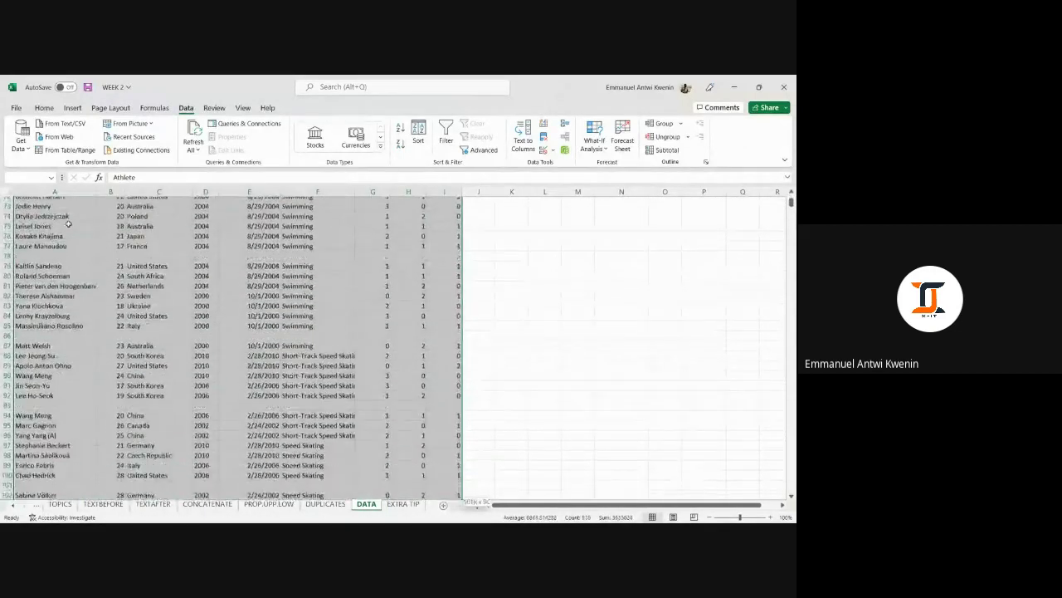
pyautogui.hotkey('ctrl', 'shift', 'Down')
pyautogui.hotkey('ctrl', 'shift', 'Down')
pyautogui.hotkey('ctrl', 'shift', 'Down')
pyautogui.hotkey('ctrl', 'shift', 'Down')
pyautogui.hotkey('ctrl', 'shift', 'Down')
pyautogui.hotkey('ctrl', 'shift', 'Down')
pyautogui.hotkey('ctrl', 'shift', 'Down')
pyautogui.hotkey('ctrl', 'shift', 'Down')
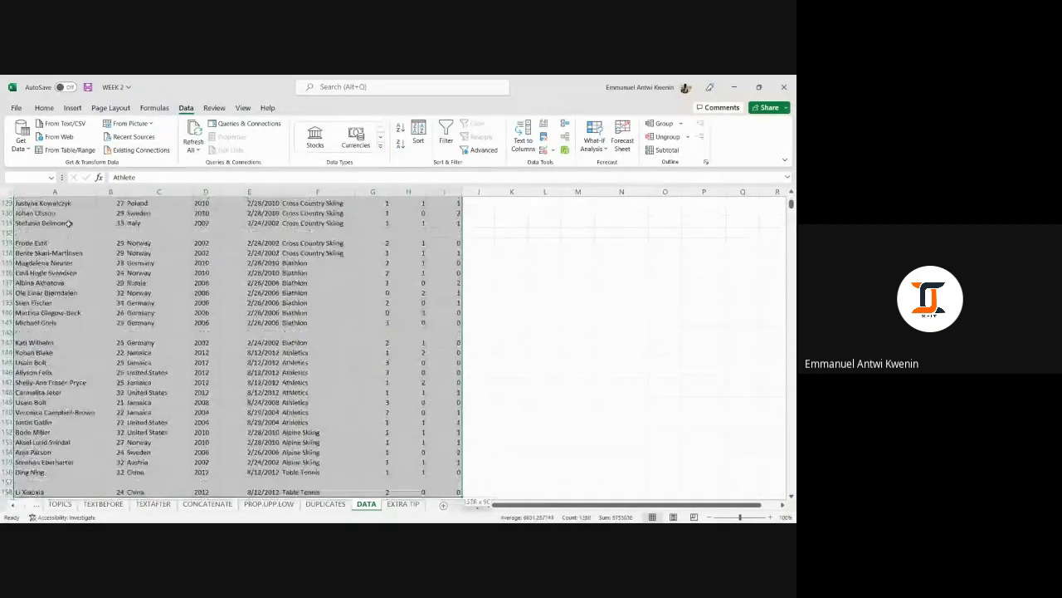
pyautogui.hotkey('ctrl', 'shift', 'Down')
pyautogui.hotkey('ctrl', 'shift', 'Down')
pyautogui.hotkey('ctrl', 'shift', 'Down')
pyautogui.hotkey('ctrl', 'shift', 'Down')
pyautogui.hotkey('ctrl', 'shift', 'Up')
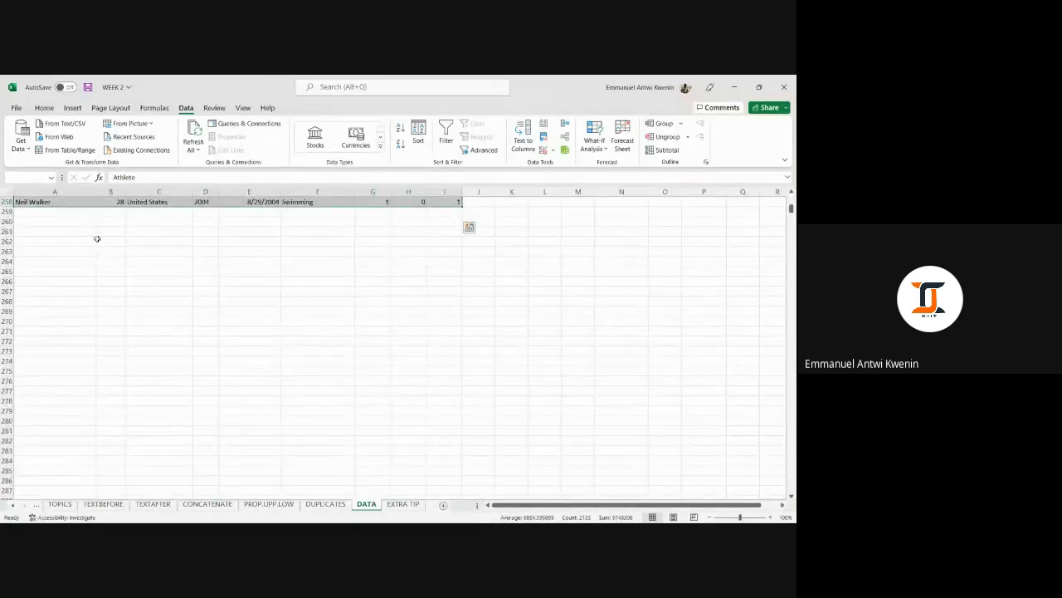
pyautogui.scroll(20, 151, 261)
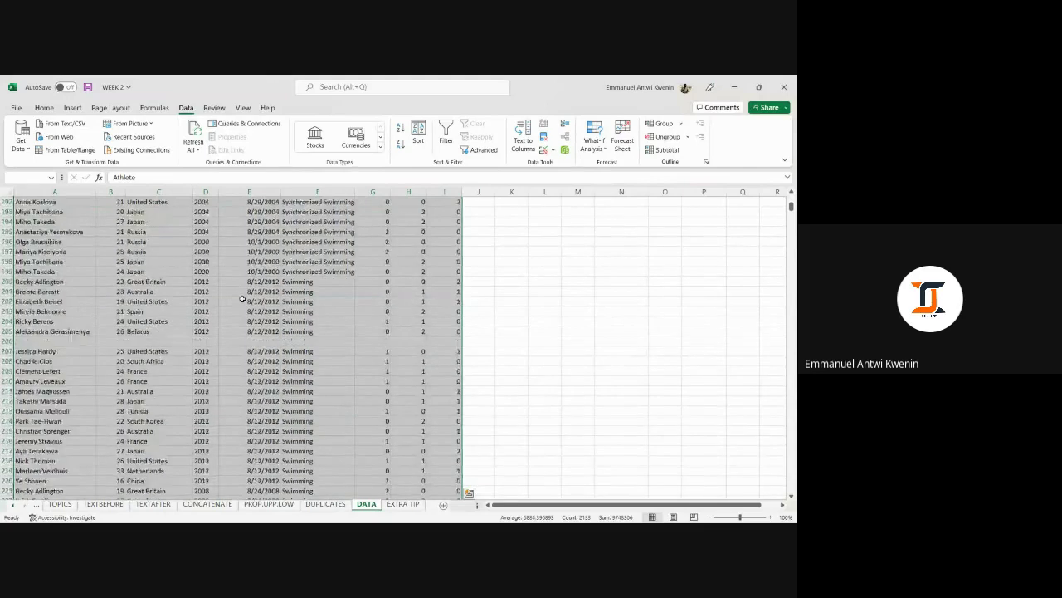
pyautogui.scroll(5, 242, 298)
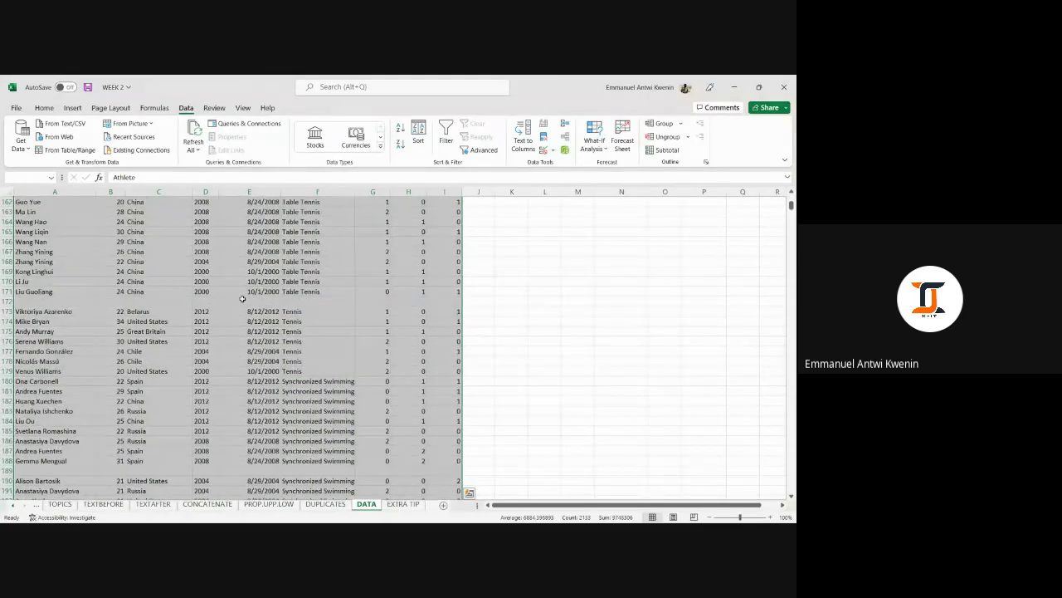
pyautogui.hotkey('ctrl', 'g')
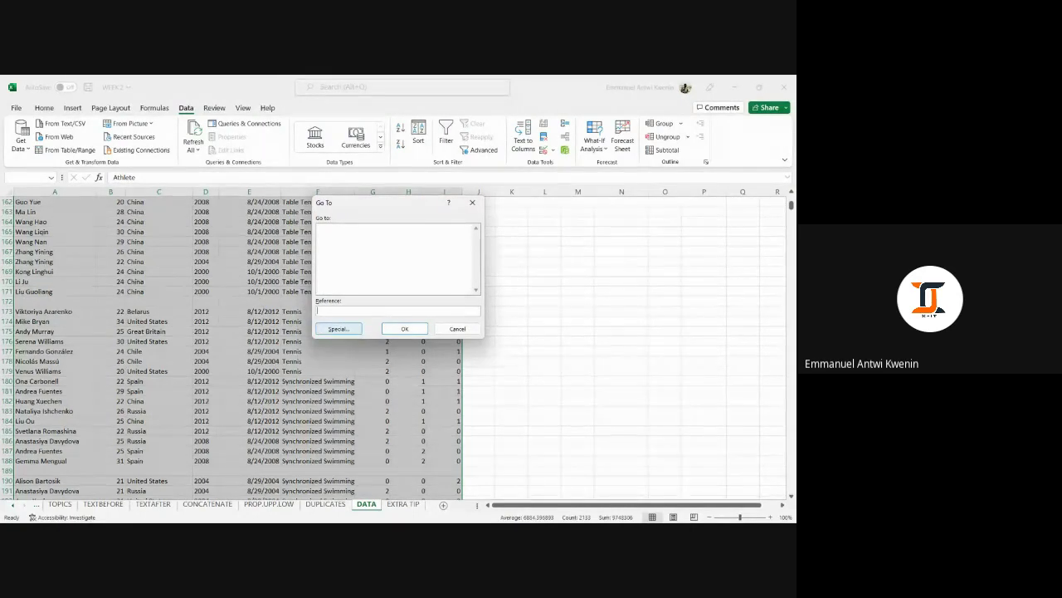
# Use Go To Special with Blanks to select the empty cells, such as rows 9, 15 and 25.
pyautogui.click(338, 329)
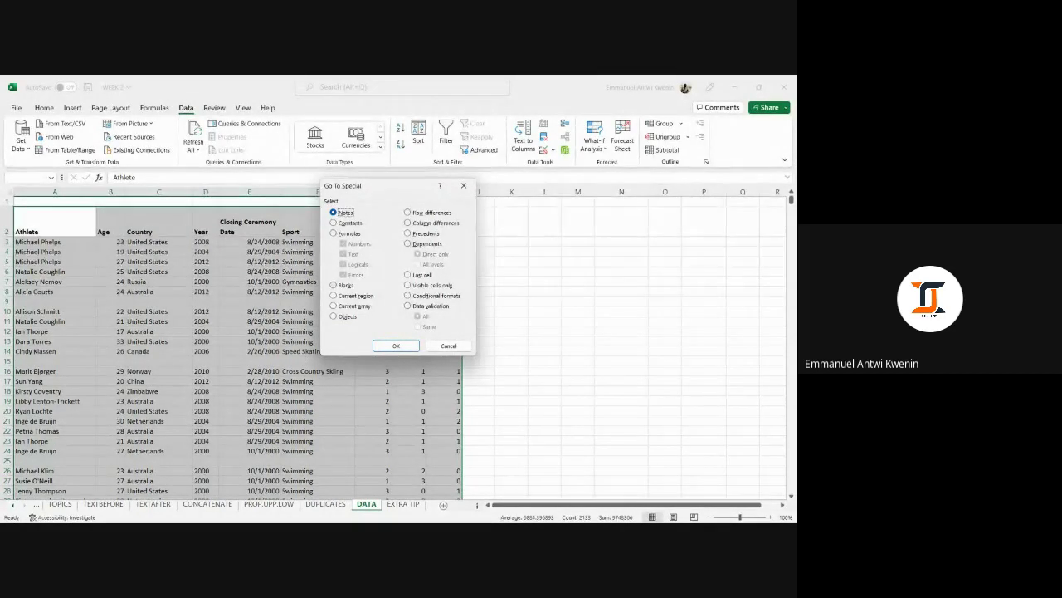
pyautogui.click(333, 285)
pyautogui.click(396, 345)
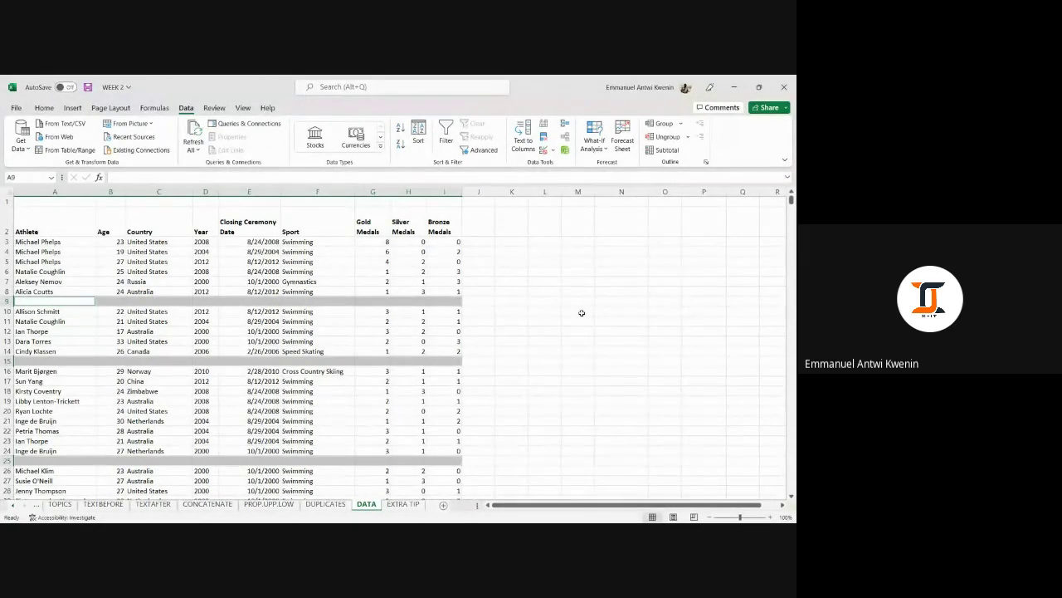
# Delete the selected blank rows, inspect the result, then undo to restore them.
pyautogui.hotkey('ctrl', '-')
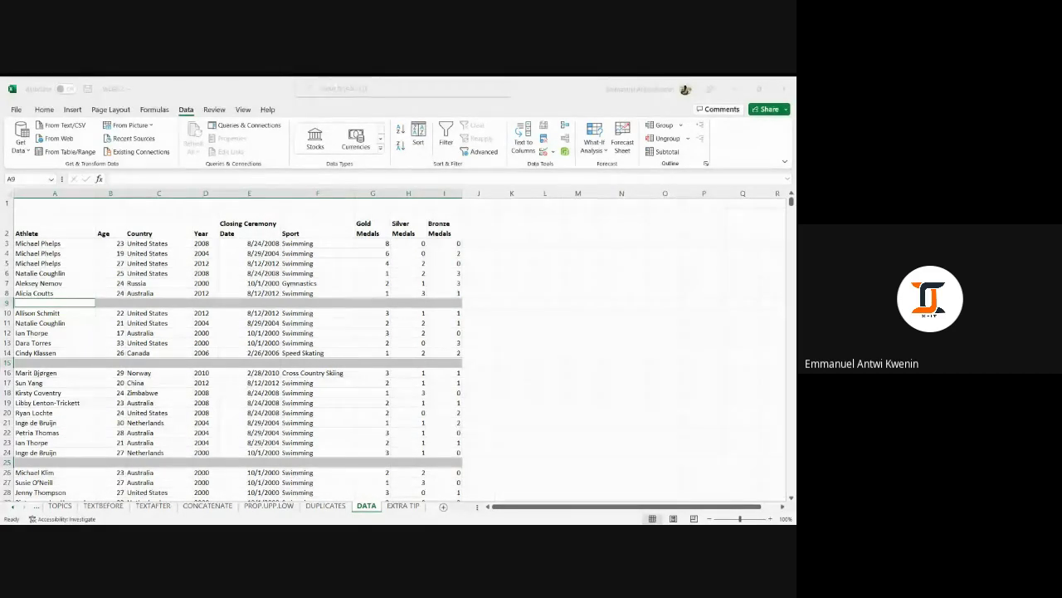
pyautogui.click(380, 320)
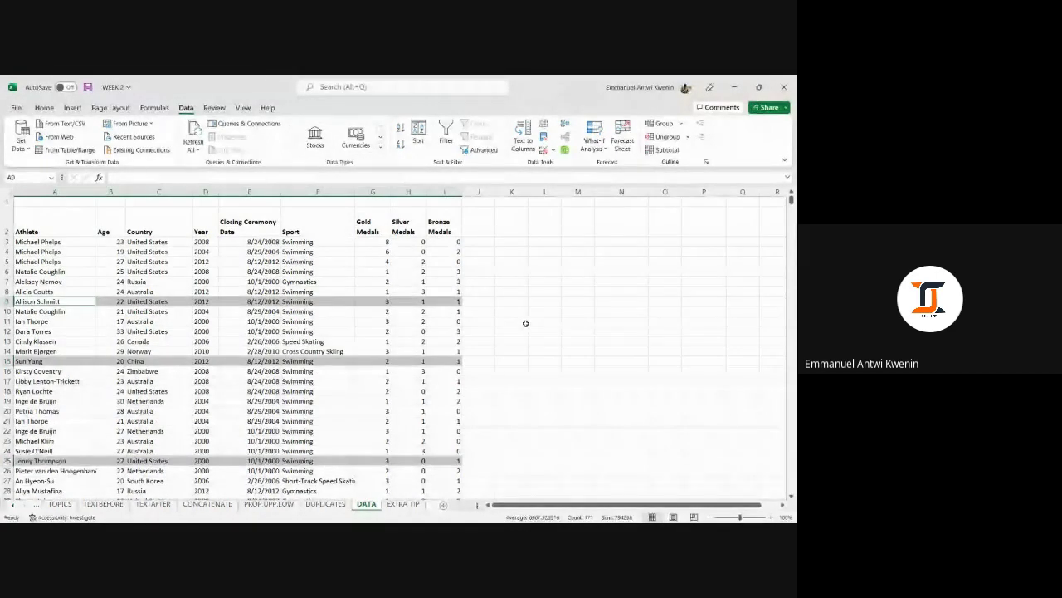
pyautogui.scroll(-2, 525, 322)
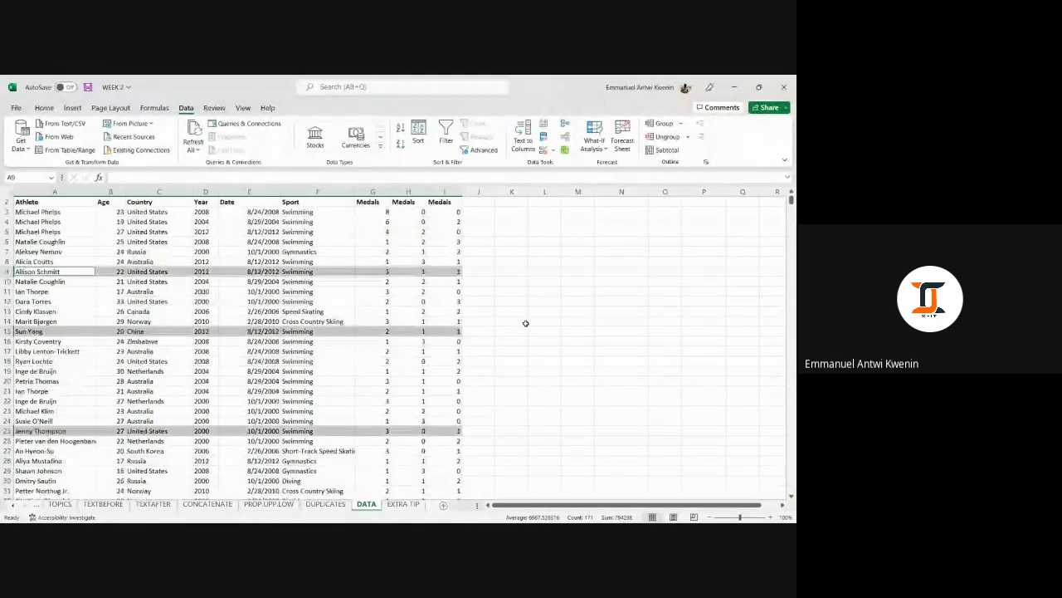
pyautogui.scroll(2, 525, 323)
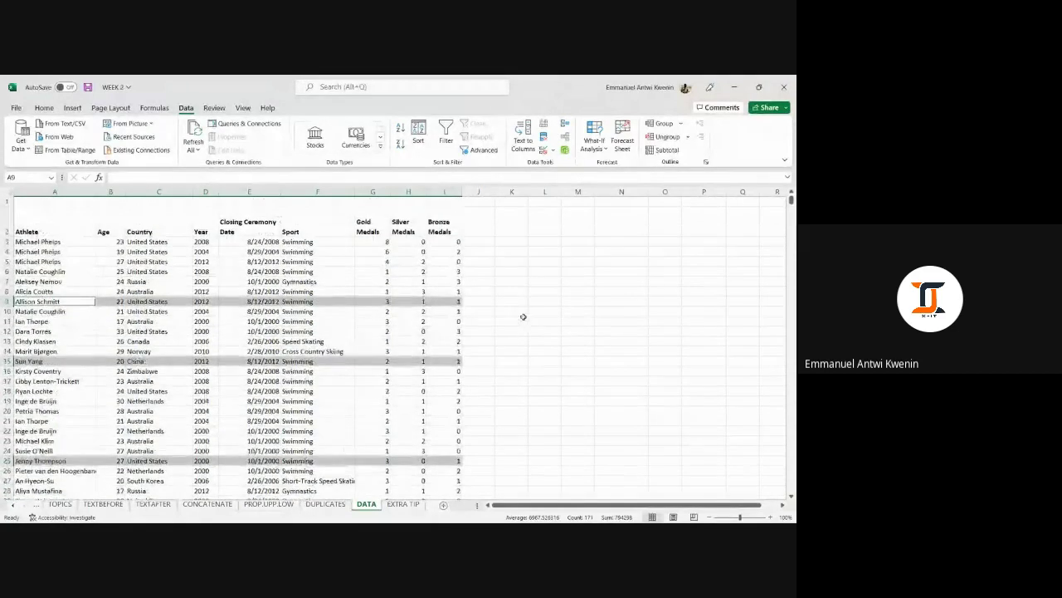
pyautogui.click(516, 301)
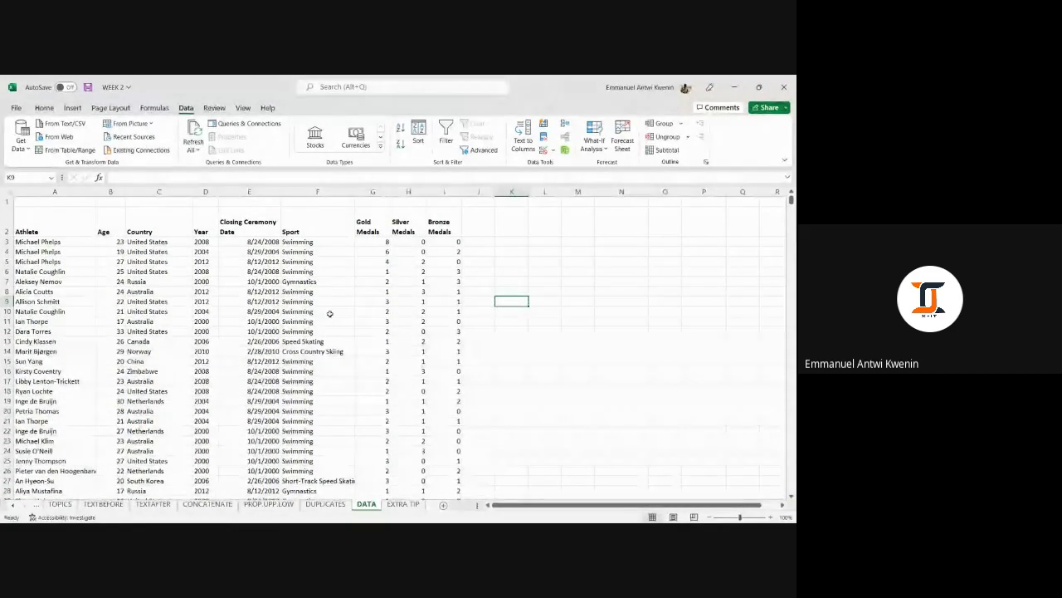
pyautogui.scroll(-4, 410, 340)
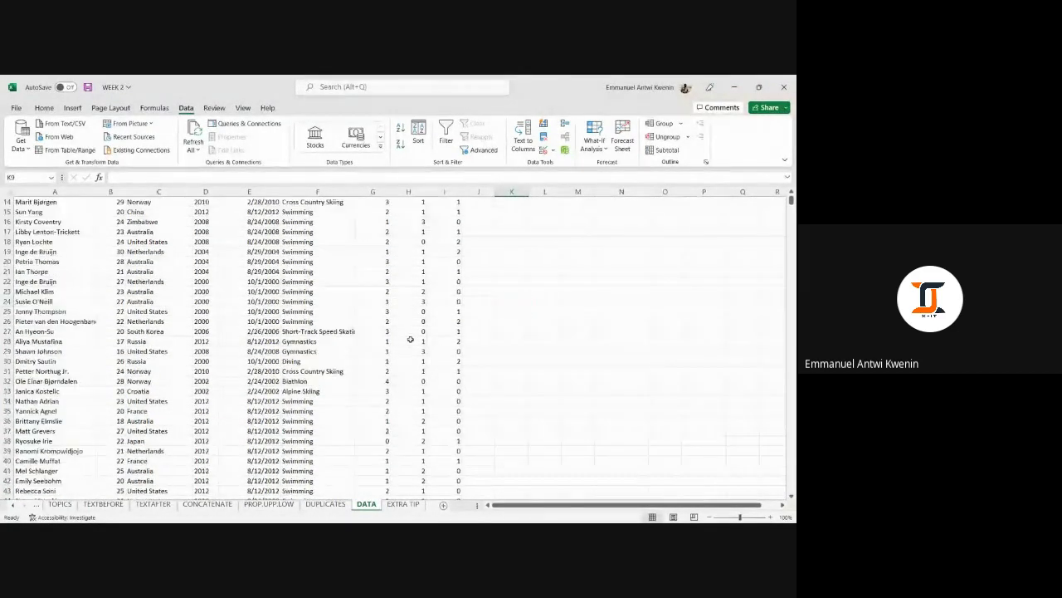
pyautogui.scroll(4, 410, 339)
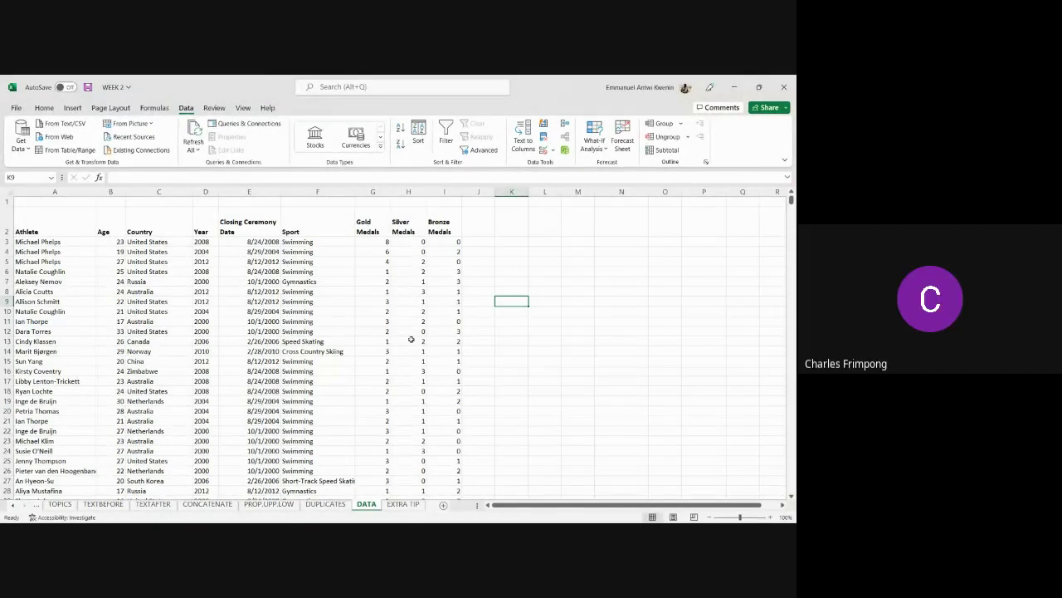
pyautogui.hotkey('ctrl', 'z')
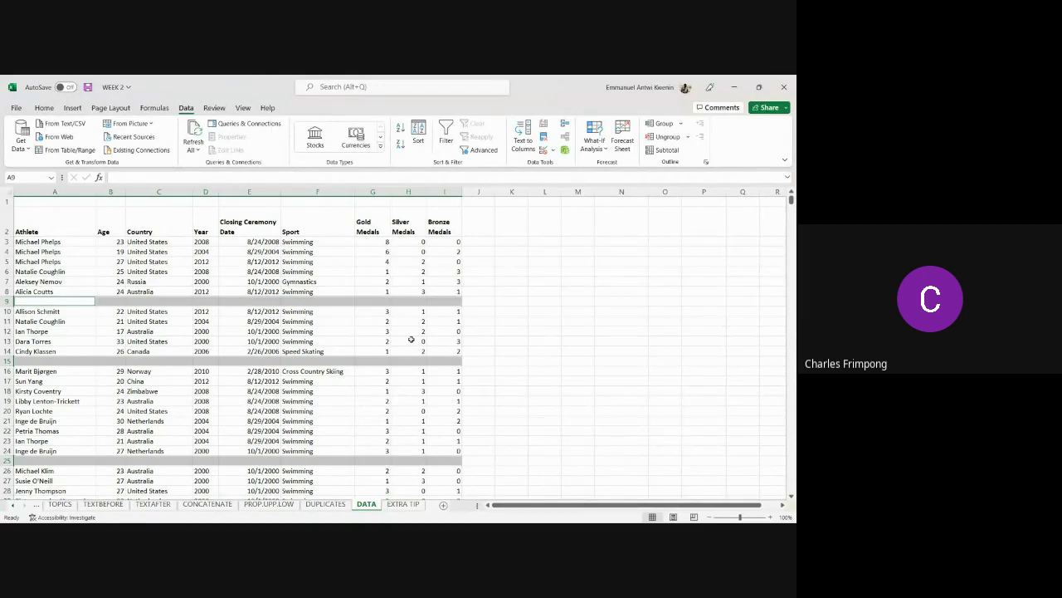
# Reselect the athlete table from A2 across columns A–I down to row 258 and open Go To.
pyautogui.click(577, 381)
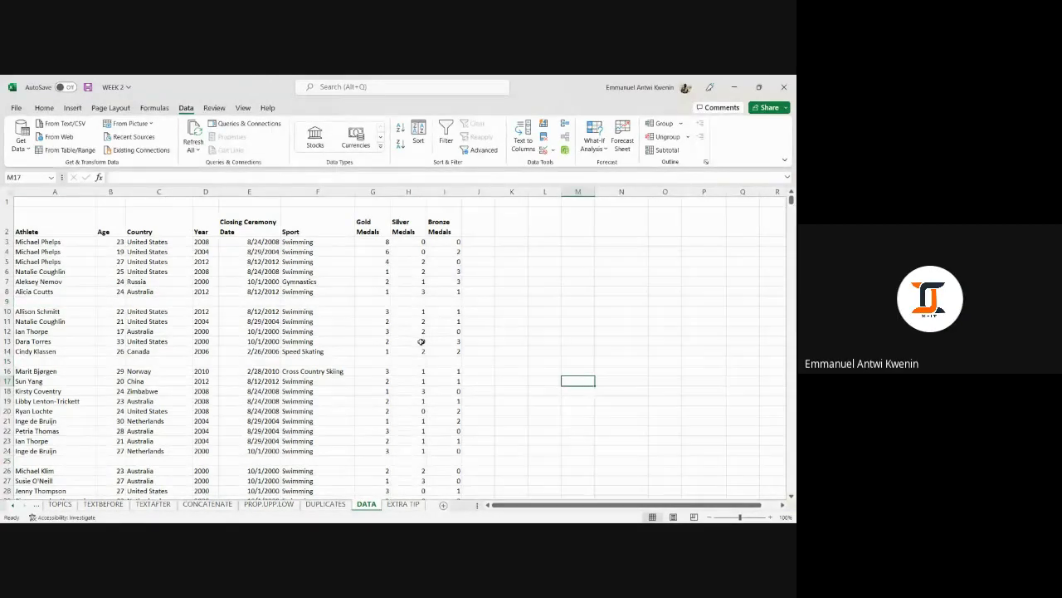
pyautogui.click(66, 214)
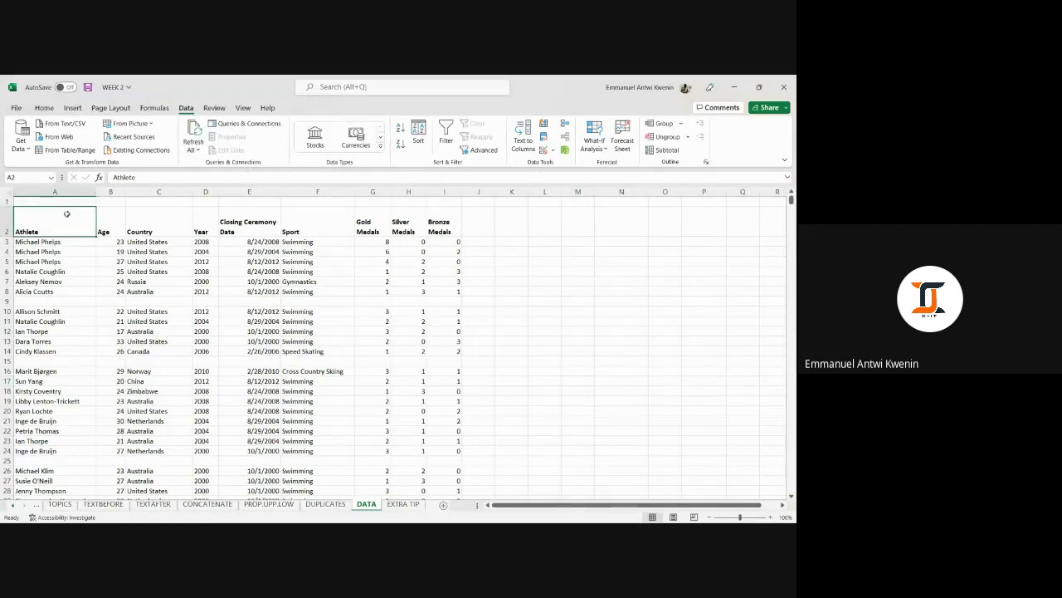
pyautogui.hotkey('ctrl', 'shift', 'Right')
pyautogui.hotkey('ctrl', 'shift', 'Down')
pyautogui.hotkey('ctrl', 'shift', 'Down')
pyautogui.hotkey('ctrl', 'shift', 'Down')
pyautogui.hotkey('ctrl', 'shift', 'Down')
pyautogui.hotkey('ctrl', 'shift', 'Down')
pyautogui.hotkey('ctrl', 'shift', 'Down')
pyautogui.hotkey('ctrl', 'shift', 'Down')
pyautogui.hotkey('ctrl', 'shift', 'Down')
pyautogui.hotkey('ctrl', 'shift', 'Down')
pyautogui.hotkey('ctrl', 'shift', 'Down')
pyautogui.hotkey('ctrl', 'shift', 'Down')
pyautogui.hotkey('ctrl', 'shift', 'Down')
pyautogui.hotkey('ctrl', 'shift', 'Down')
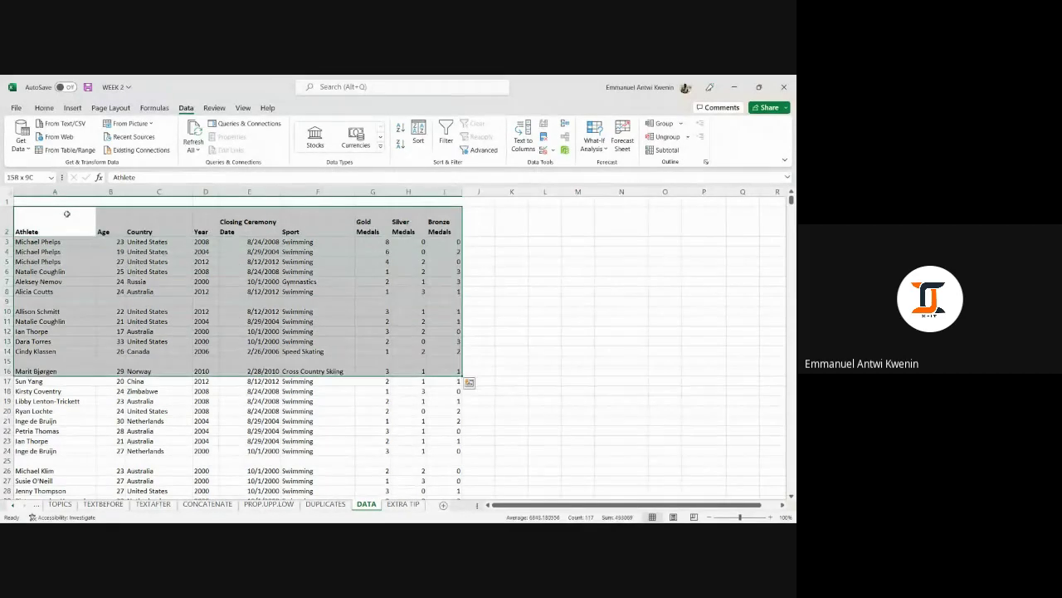
pyautogui.hotkey('ctrl', 'shift', 'Down')
pyautogui.hotkey('ctrl', 'shift', 'Down')
pyautogui.hotkey('ctrl', 'shift', 'Down')
pyautogui.hotkey('ctrl', 'shift', 'Down')
pyautogui.hotkey('ctrl', 'shift', 'Down')
pyautogui.hotkey('ctrl', 'shift', 'Down')
pyautogui.hotkey('ctrl', 'shift', 'Down')
pyautogui.hotkey('ctrl', 'shift', 'Down')
pyautogui.hotkey('ctrl', 'shift', 'Down')
pyautogui.hotkey('ctrl', 'shift', 'Down')
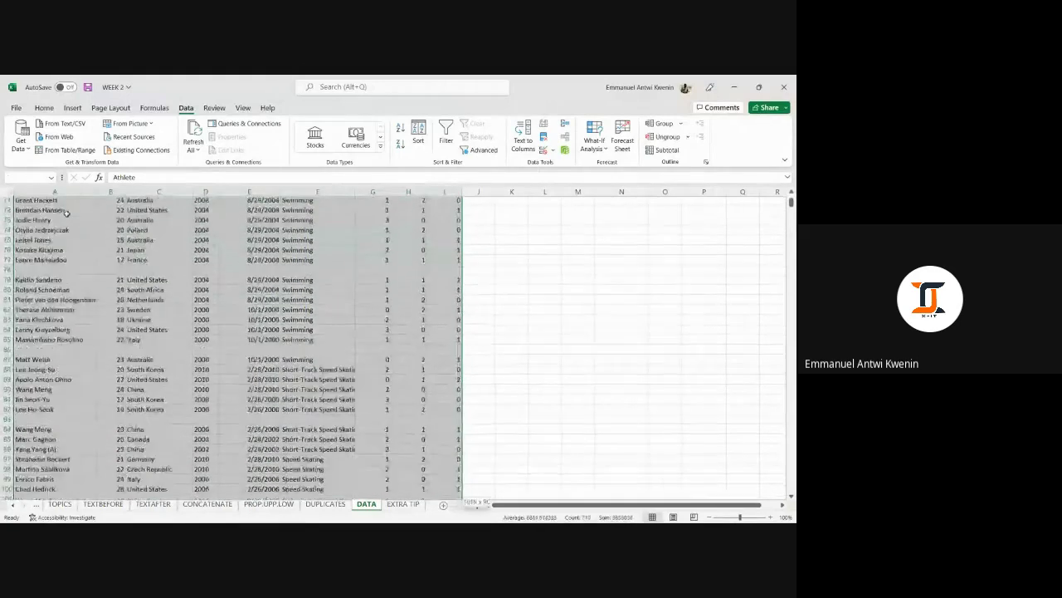
pyautogui.hotkey('ctrl', 'shift', 'Down')
pyautogui.hotkey('ctrl', 'shift', 'Down')
pyautogui.hotkey('ctrl', 'shift', 'Down')
pyautogui.hotkey('ctrl', 'shift', 'Down')
pyautogui.hotkey('ctrl', 'shift', 'Down')
pyautogui.hotkey('ctrl', 'shift', 'Down')
pyautogui.hotkey('ctrl', 'shift', 'Down')
pyautogui.hotkey('ctrl', 'shift', 'Down')
pyautogui.hotkey('ctrl', 'shift', 'Down')
pyautogui.hotkey('ctrl', 'shift', 'Down')
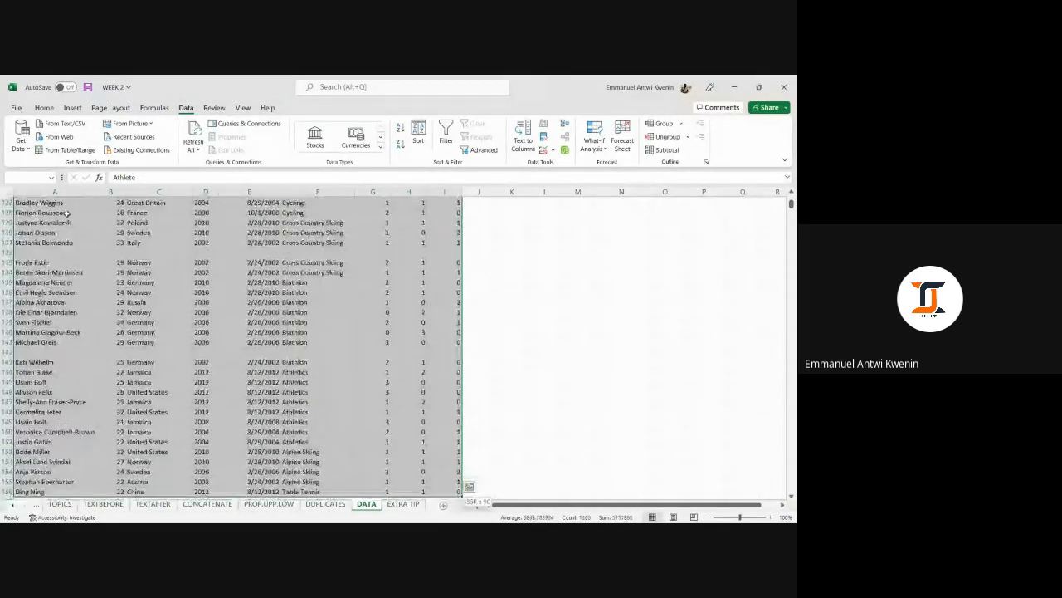
pyautogui.hotkey('ctrl', 'shift', 'Down')
pyautogui.hotkey('ctrl', 'shift', 'Down')
pyautogui.hotkey('ctrl', 'shift', 'Down')
pyautogui.hotkey('ctrl', 'shift', 'Down')
pyautogui.hotkey('ctrl', 'shift', 'Down')
pyautogui.hotkey('ctrl', 'shift', 'Down')
pyautogui.hotkey('ctrl', 'shift', 'Down')
pyautogui.hotkey('ctrl', 'shift', 'Down')
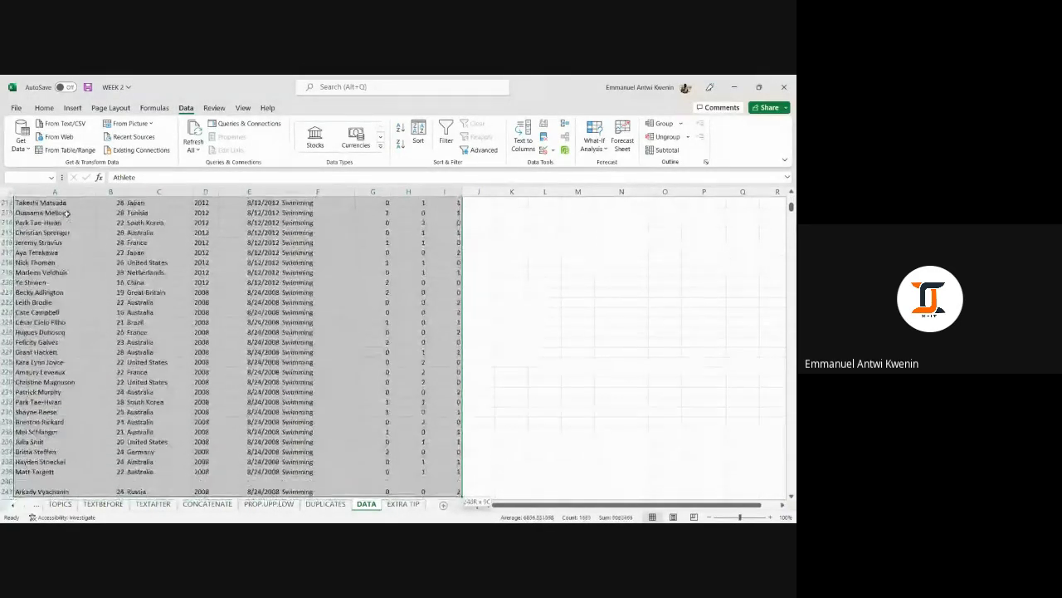
pyautogui.hotkey('ctrl', 'shift', 'Up')
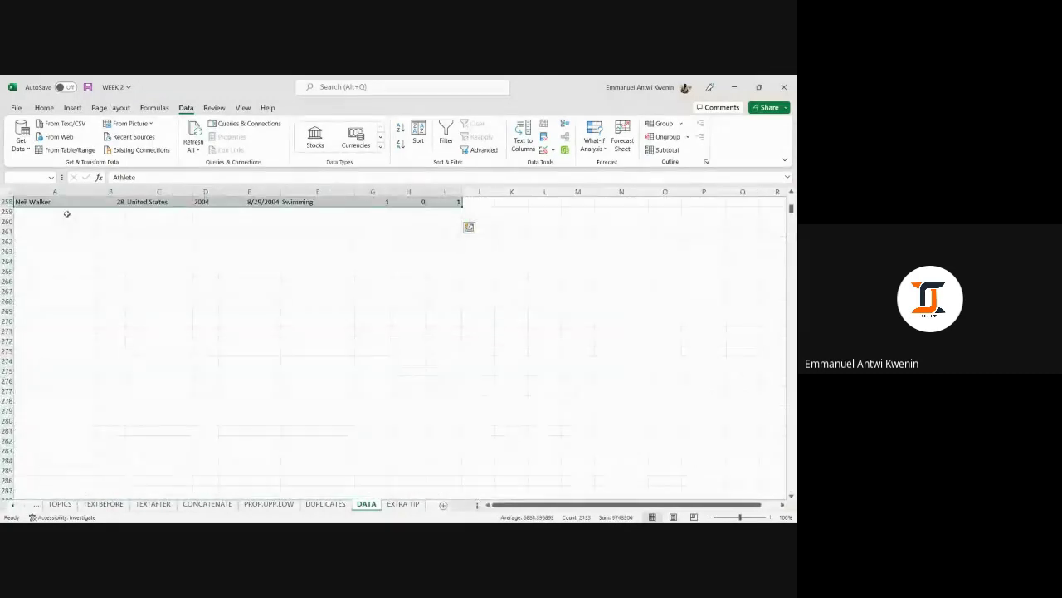
pyautogui.scroll(20, 158, 239)
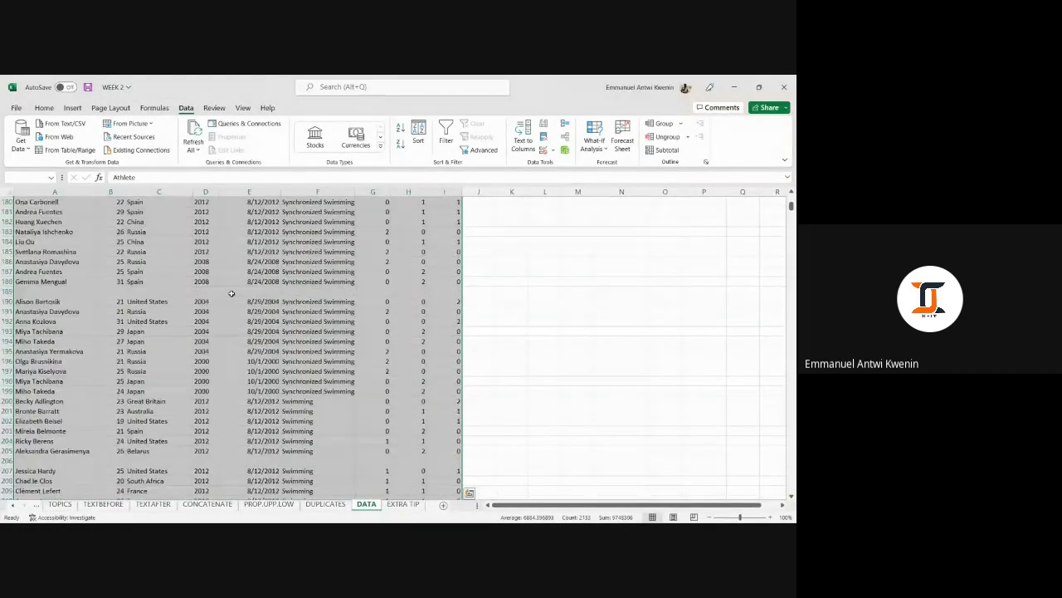
pyautogui.scroll(10, 232, 293)
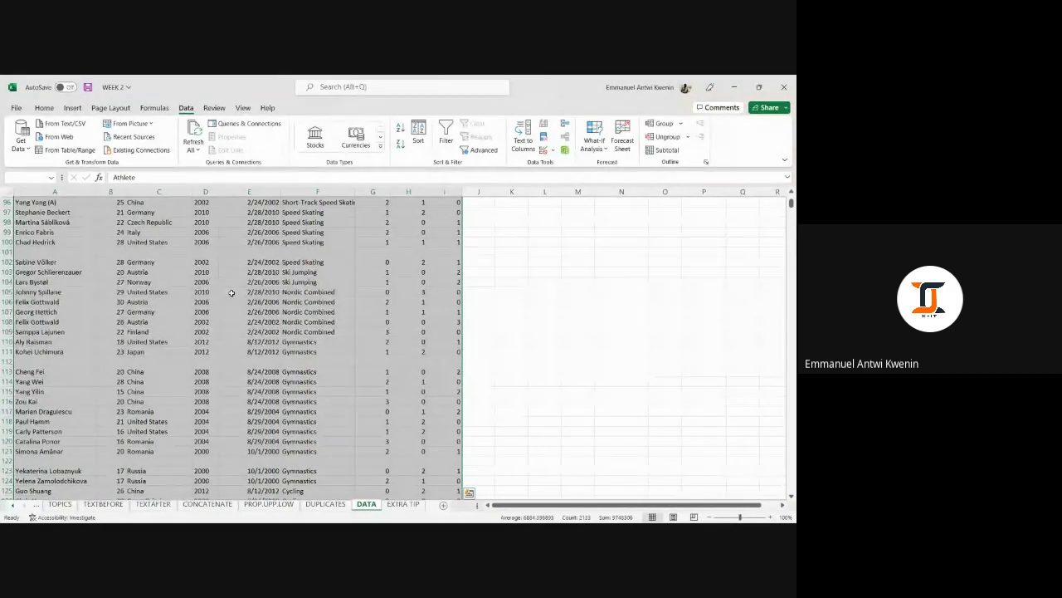
pyautogui.hotkey('ctrl', 'g')
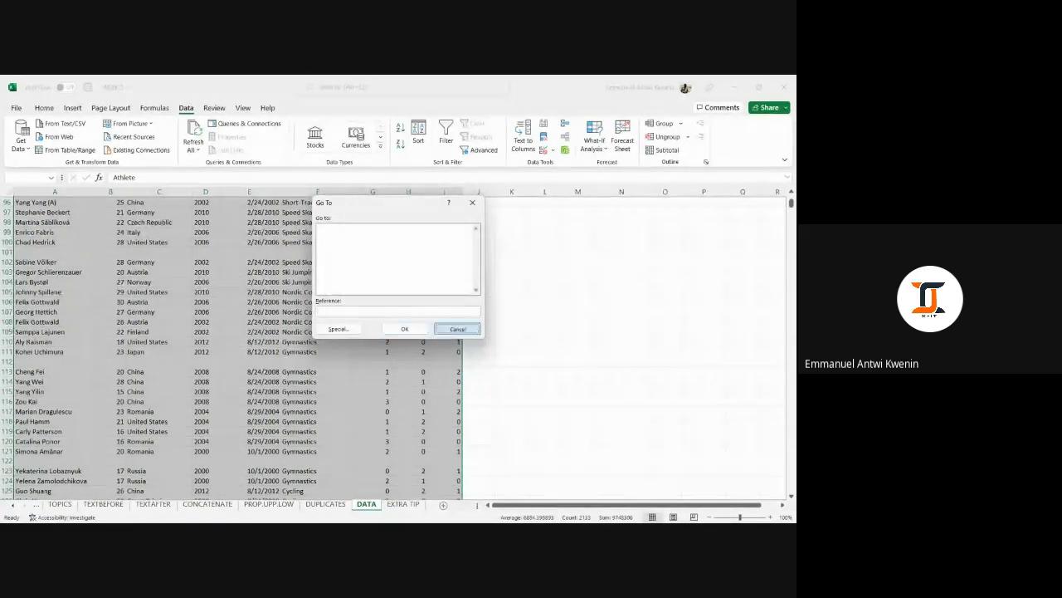
# Cancel and reopen Go To, then choose Special > Blanks to select the table's empty cells.
pyautogui.click(456, 329)
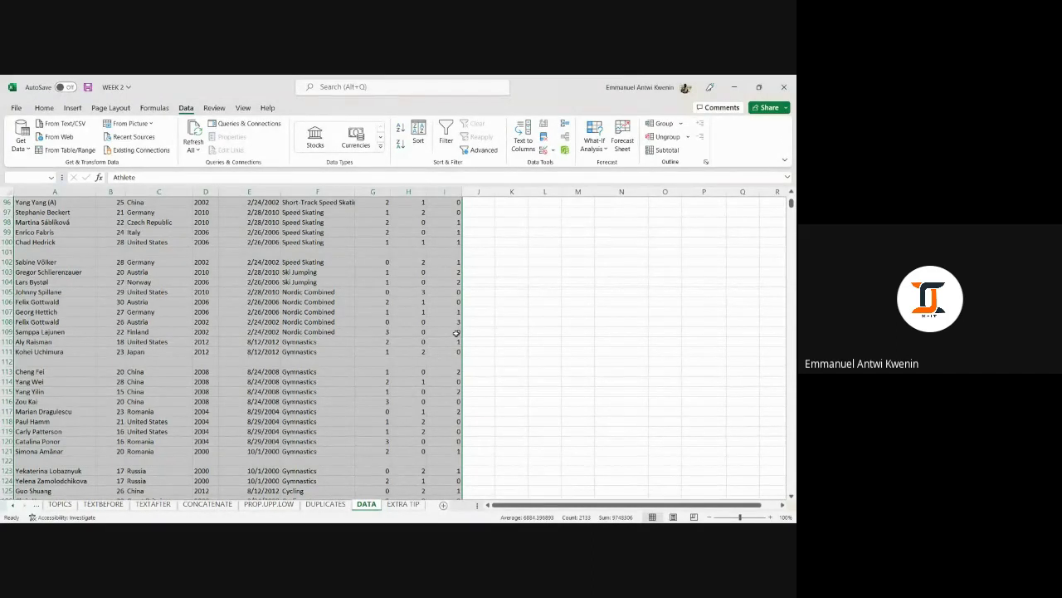
pyautogui.hotkey('ctrl', 'g')
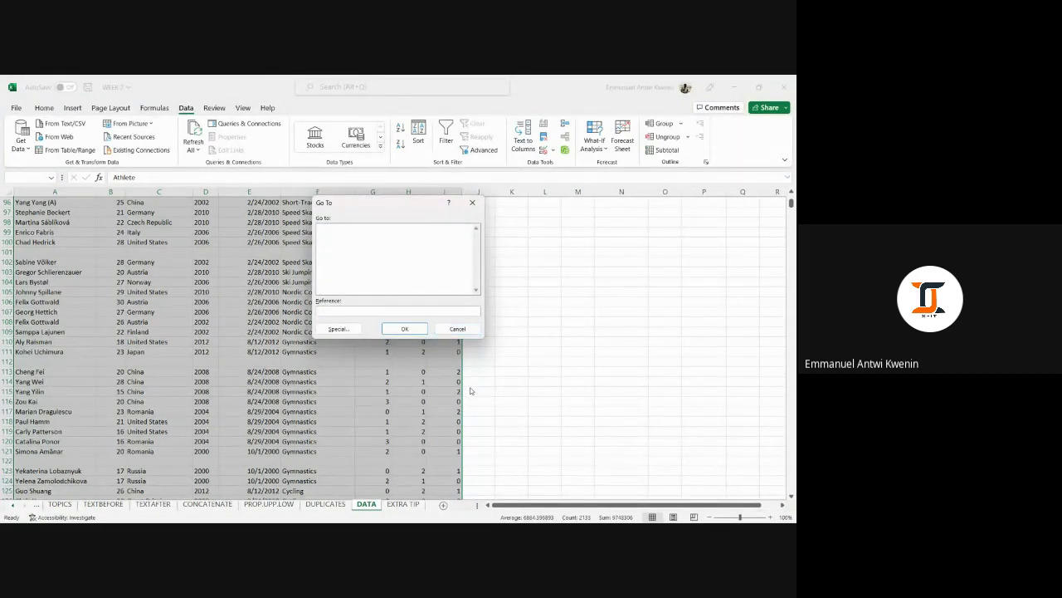
pyautogui.click(339, 329)
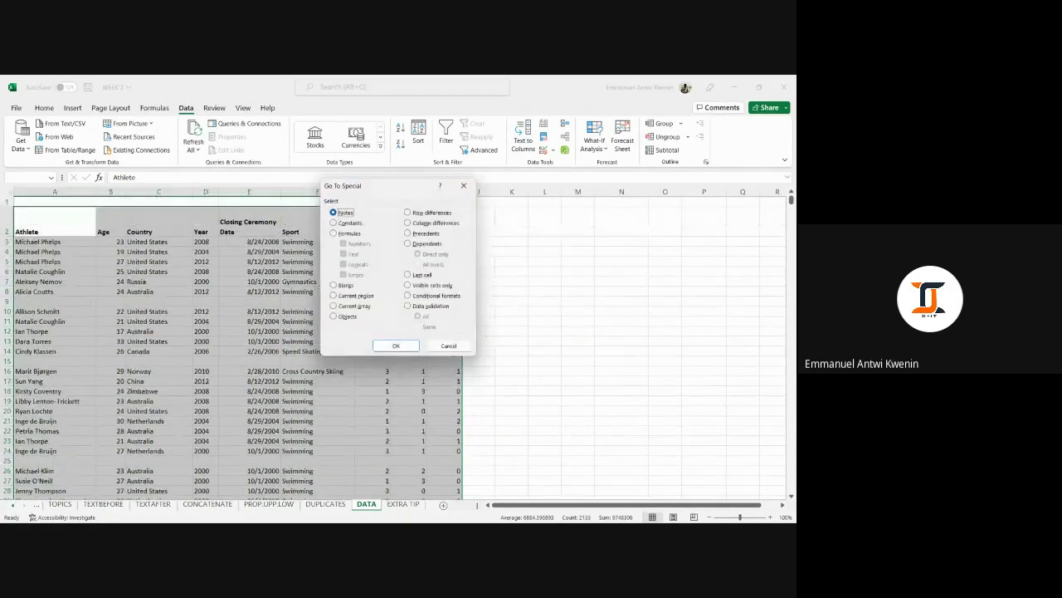
pyautogui.click(339, 286)
pyautogui.click(395, 345)
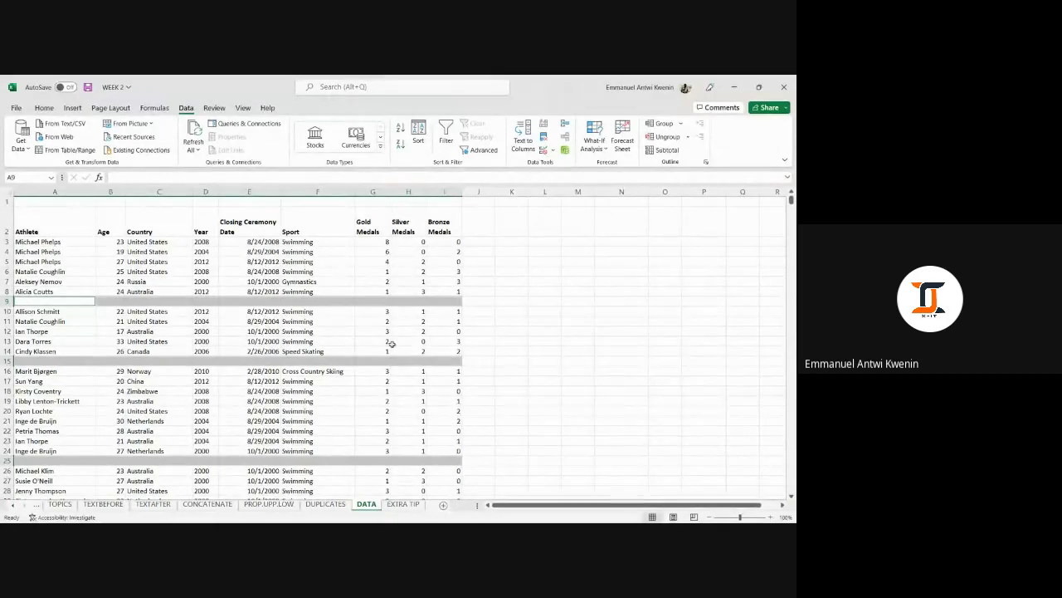
# Delete the entire rows holding blank cells and scroll to confirm the records end at row 238.
pyautogui.hotkey('ctrl', '-')
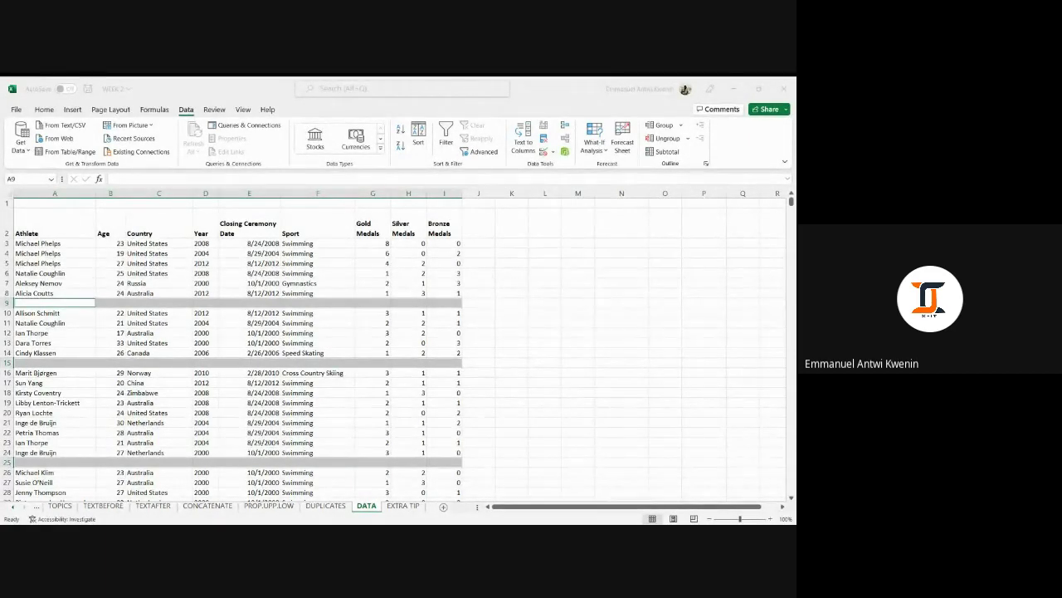
pyautogui.click(384, 326)
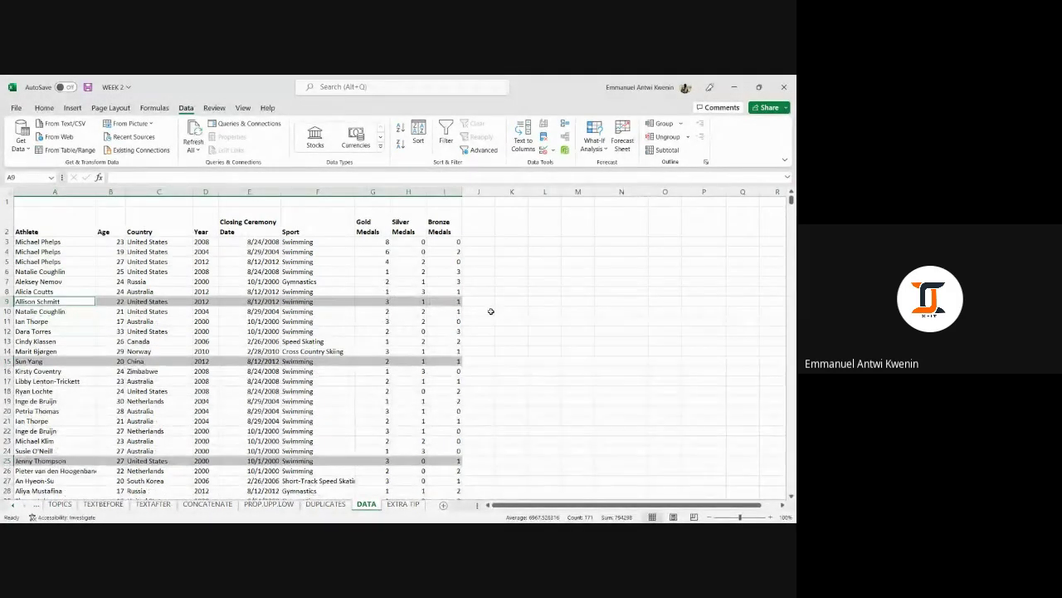
pyautogui.scroll(-9, 493, 311)
pyautogui.scroll(-20, 466, 296)
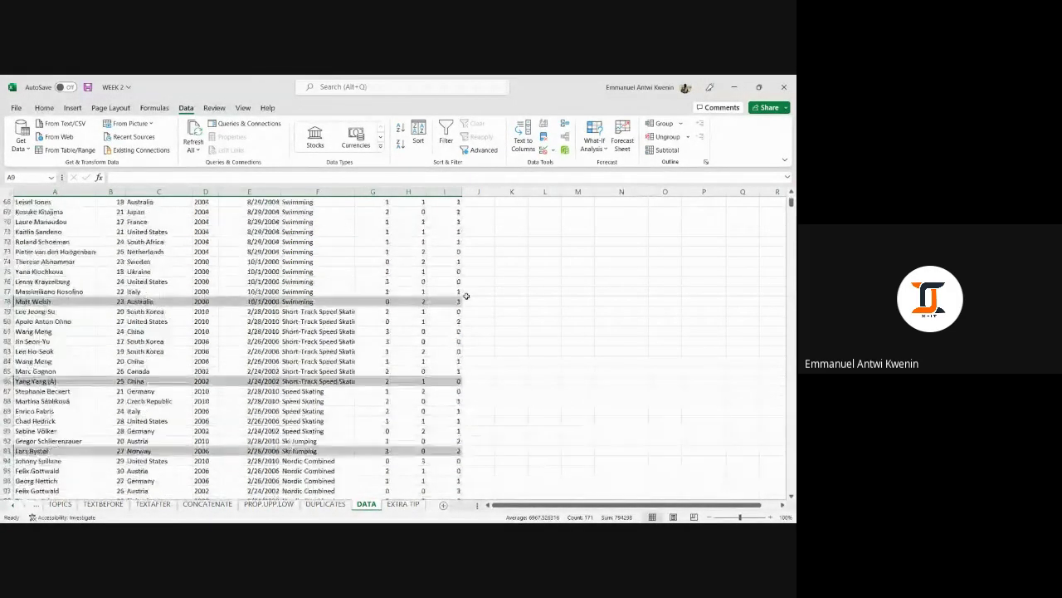
pyautogui.scroll(-11, 466, 298)
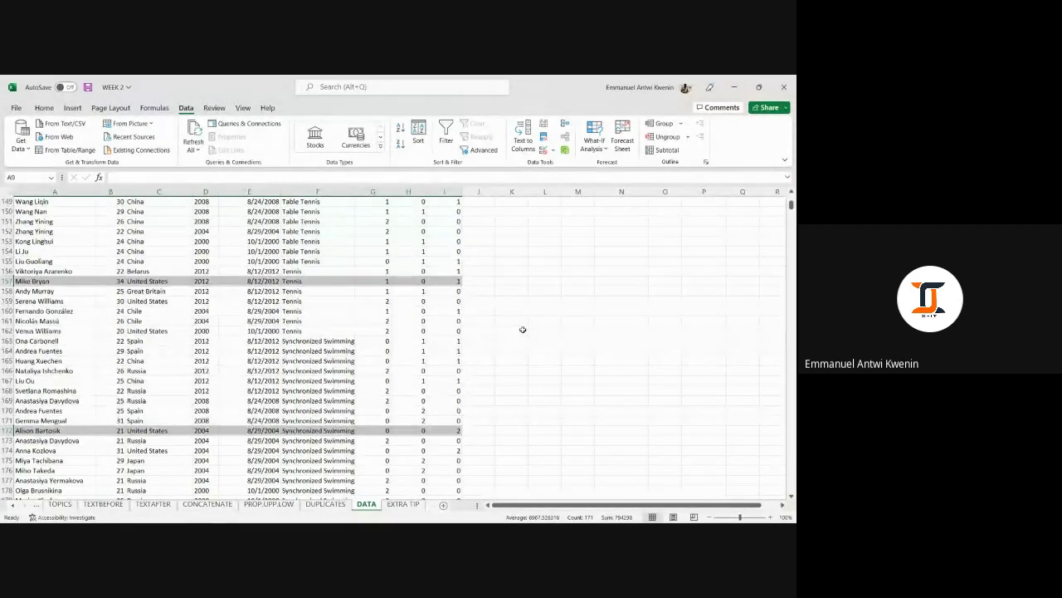
pyautogui.scroll(-4, 521, 331)
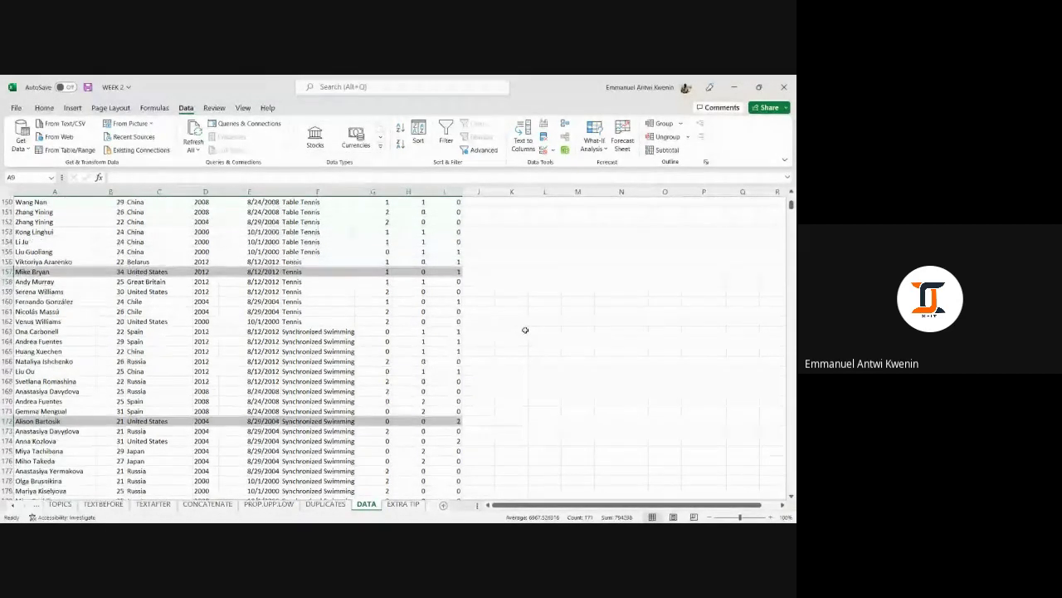
pyautogui.click(545, 332)
pyautogui.scroll(-20, 544, 336)
pyautogui.scroll(20, 540, 342)
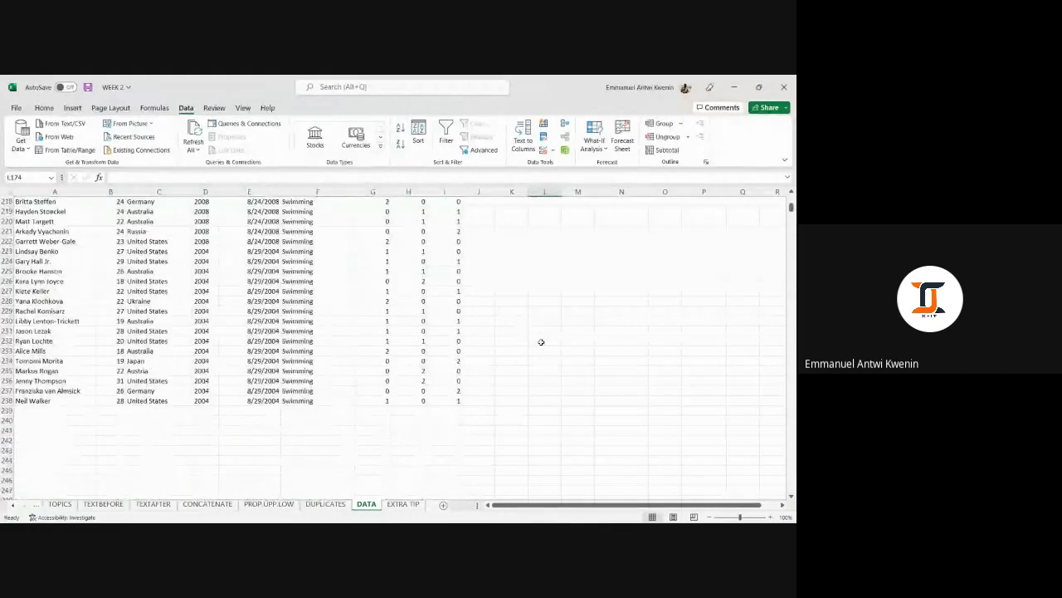
pyautogui.scroll(6, 541, 343)
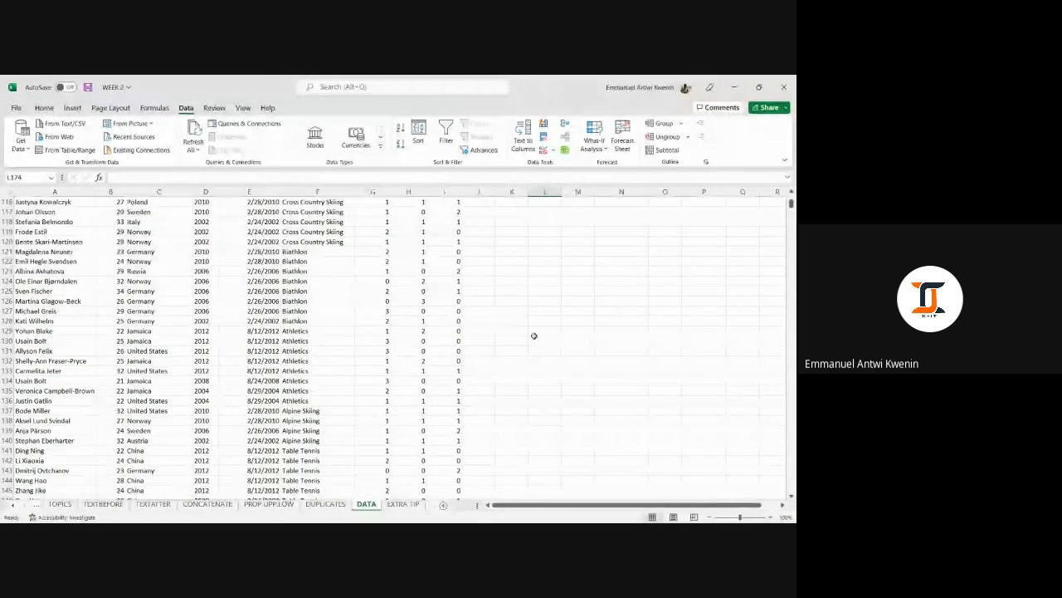
pyautogui.scroll(6, 513, 312)
pyautogui.scroll(20, 513, 311)
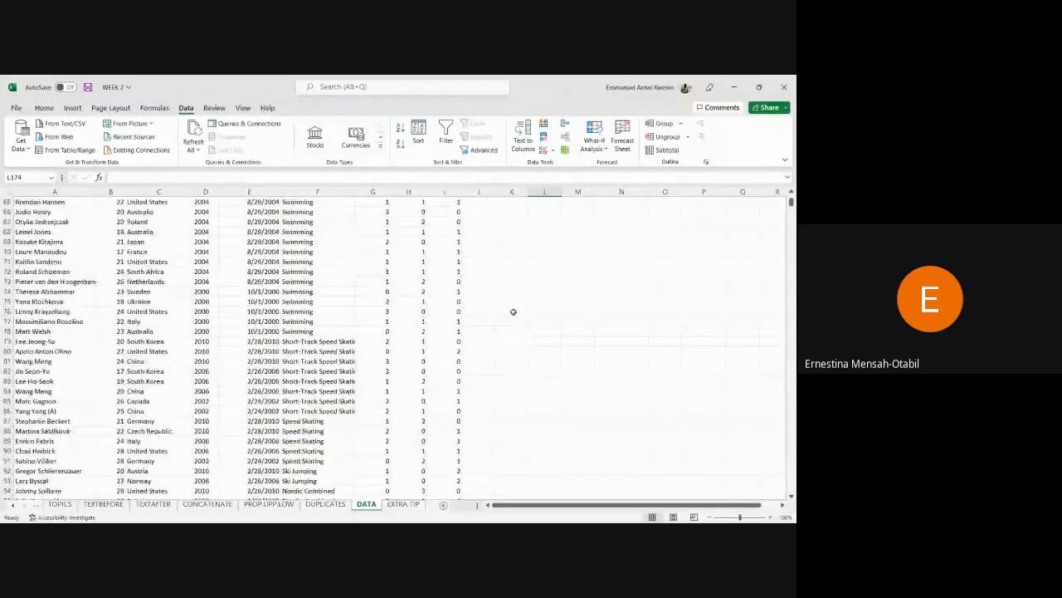
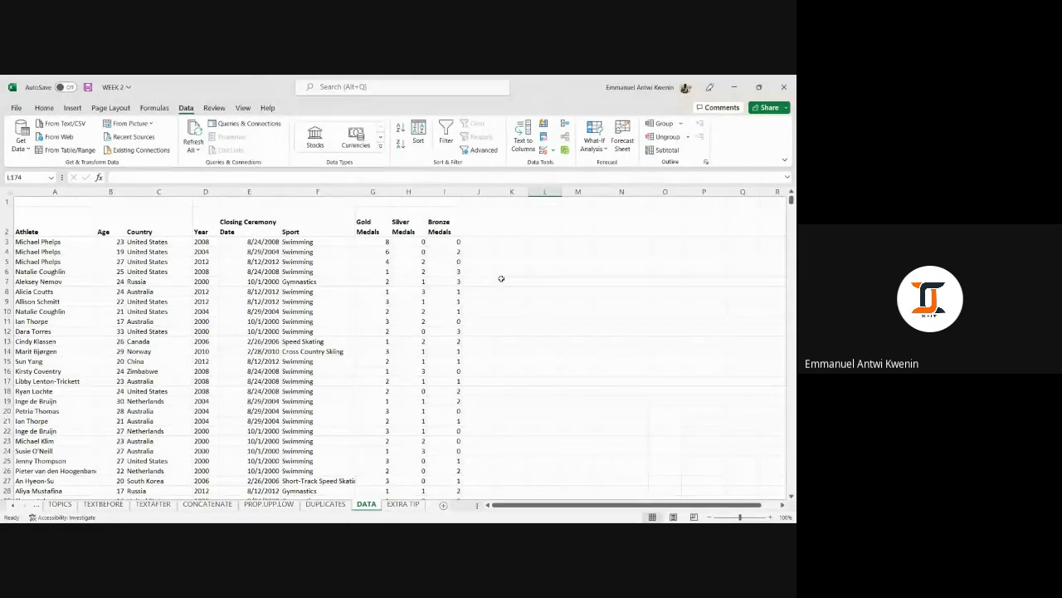
# Select the DATA sheet's header row A2:I2, from Athlete through Bronze Medals.
pyautogui.click(476, 224)
pyautogui.moveTo(63, 209); pyautogui.dragTo(446, 224)
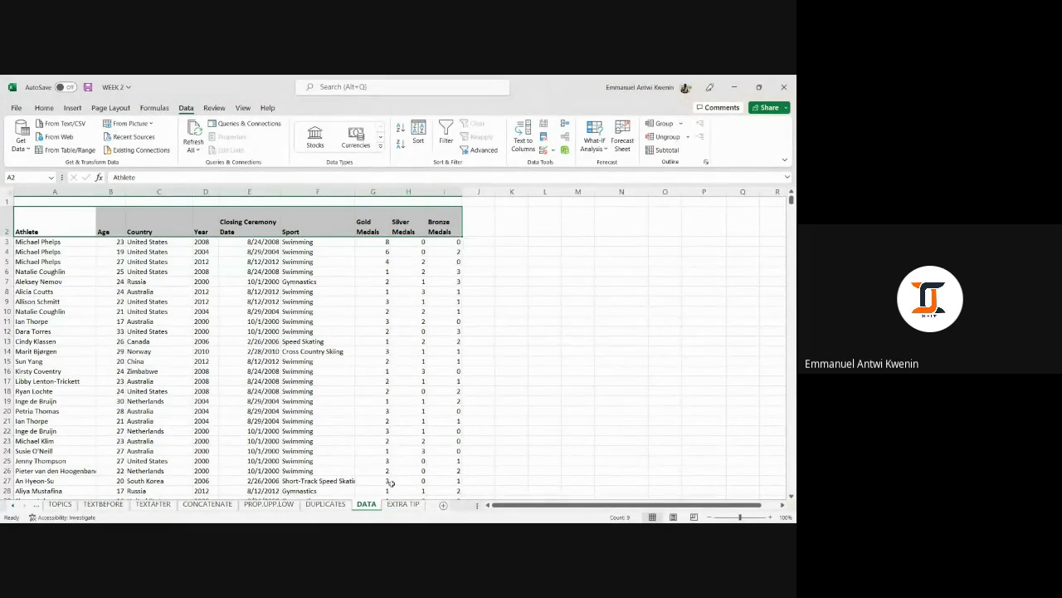
# Browse a few empty cells on the EXTRA TIP sheet, then switch to the CONCATENATE lesson sheet.
pyautogui.click(402, 504)
pyautogui.scroll(-1, 465, 371)
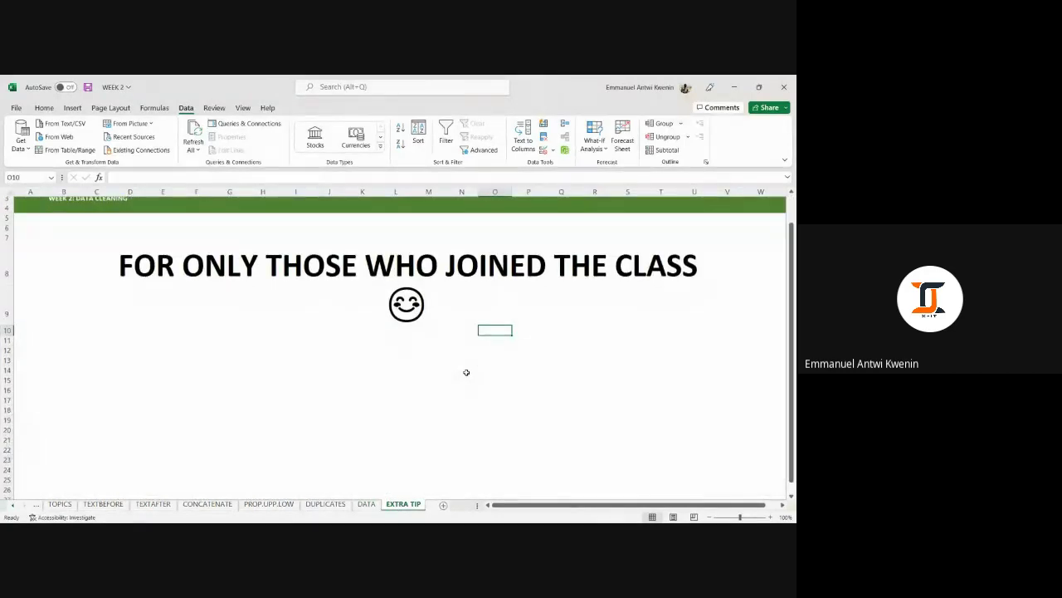
pyautogui.scroll(1, 466, 372)
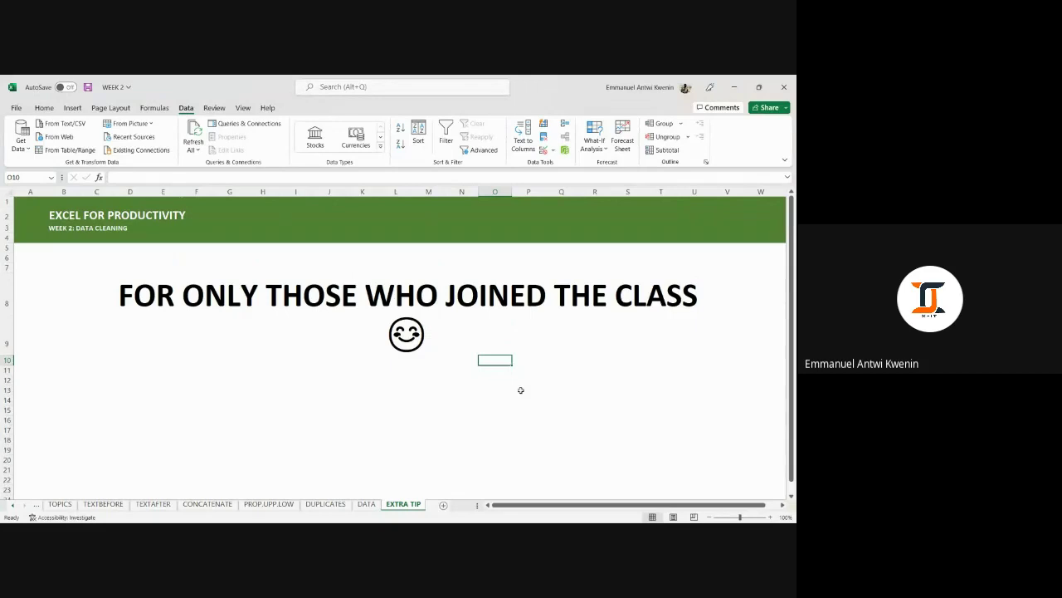
pyautogui.click(598, 347)
pyautogui.click(495, 368)
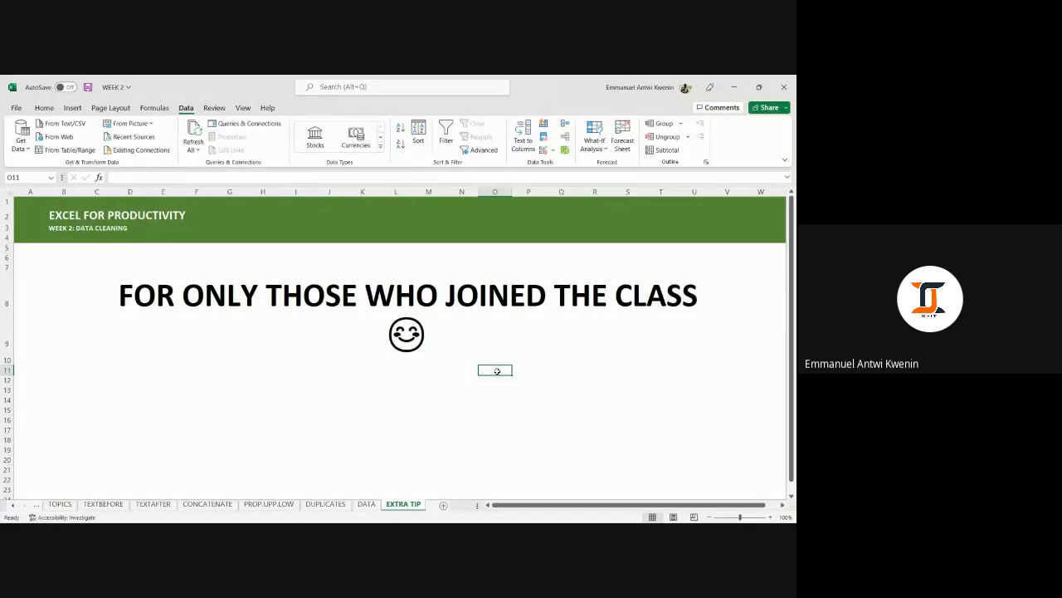
pyautogui.click(431, 417)
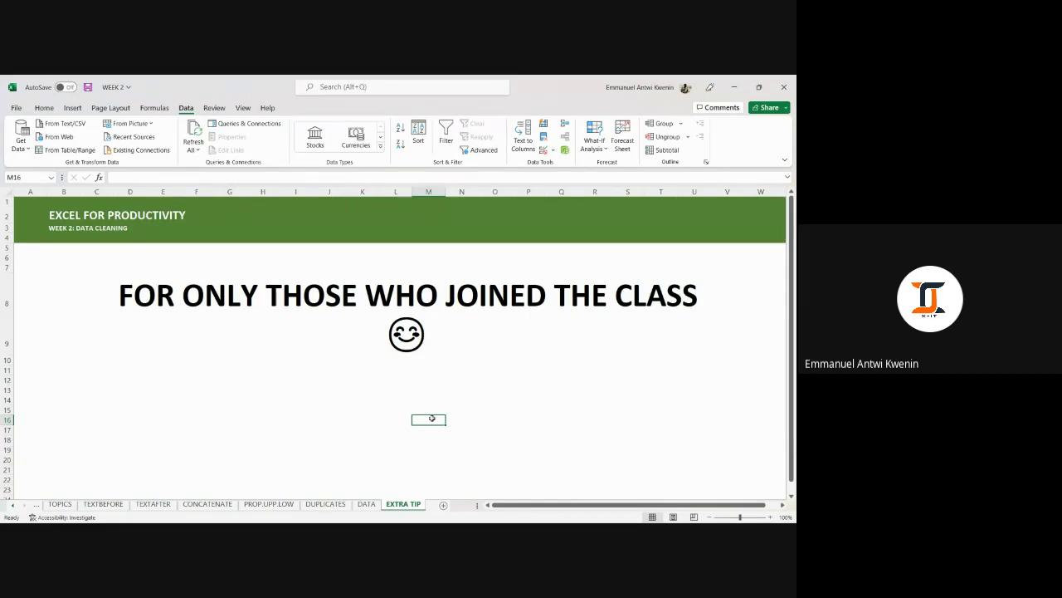
pyautogui.click(225, 504)
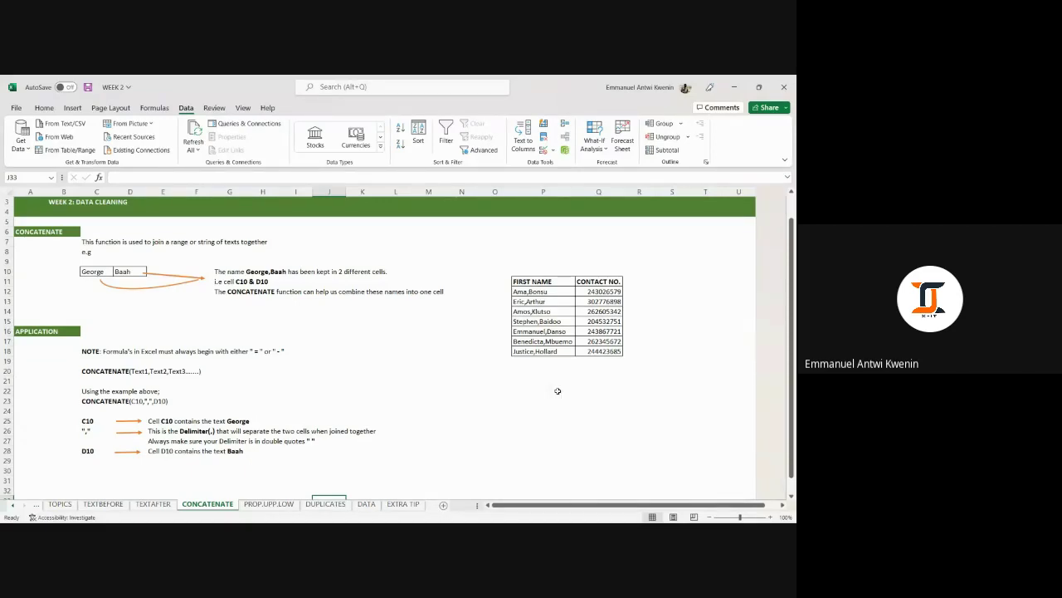
# Select the CONTACT NO. column Q, then move to the PROP.UPP.LOW lesson sheet.
pyautogui.click(590, 191)
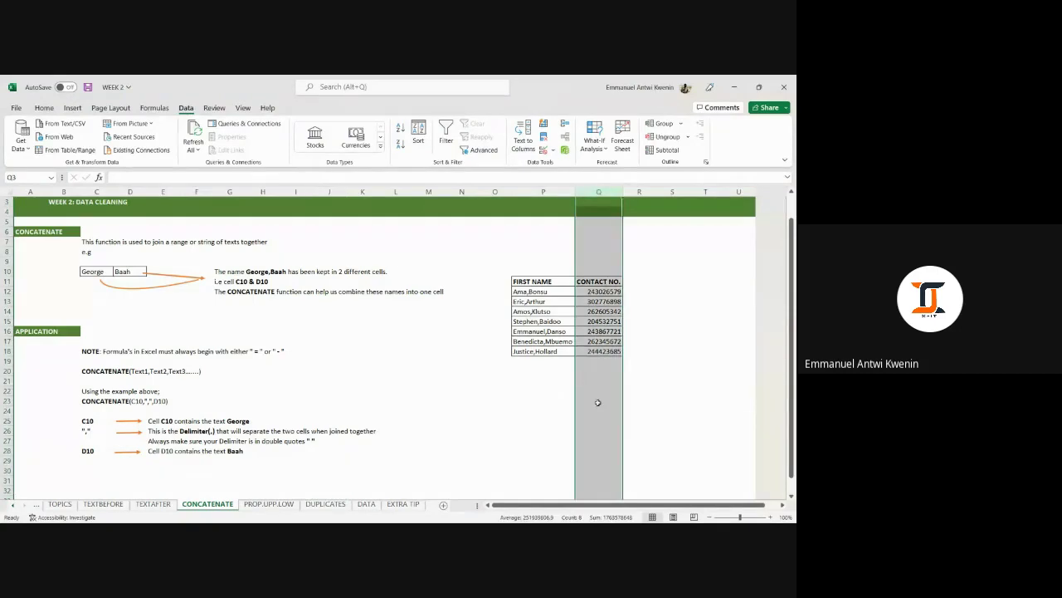
pyautogui.click(672, 330)
pyautogui.click(597, 192)
pyautogui.click(264, 504)
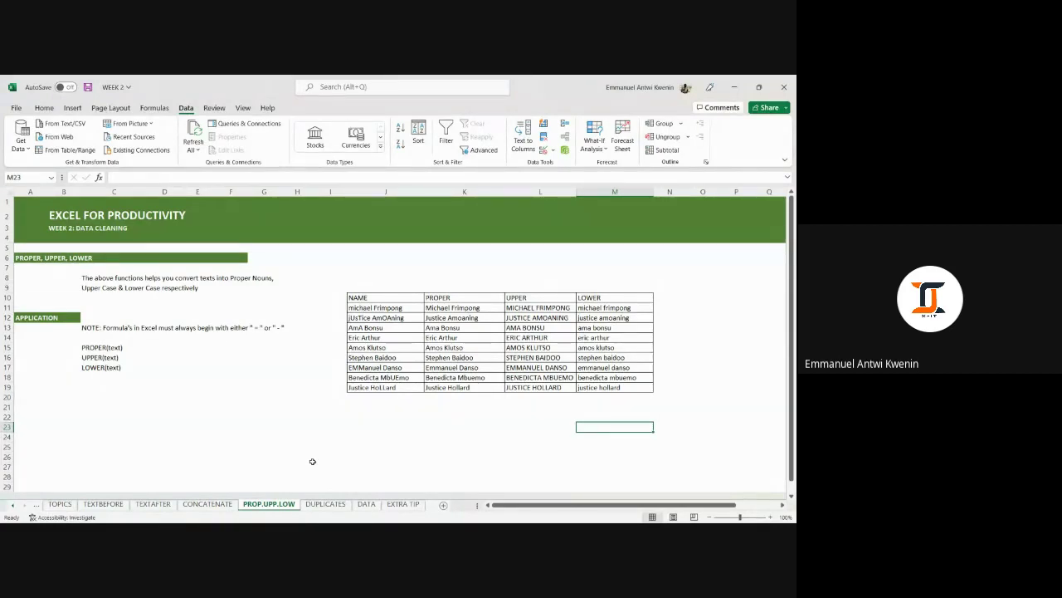
# Open the DUPLICATES lesson sheet and scroll through its instructions.
pyautogui.click(320, 501)
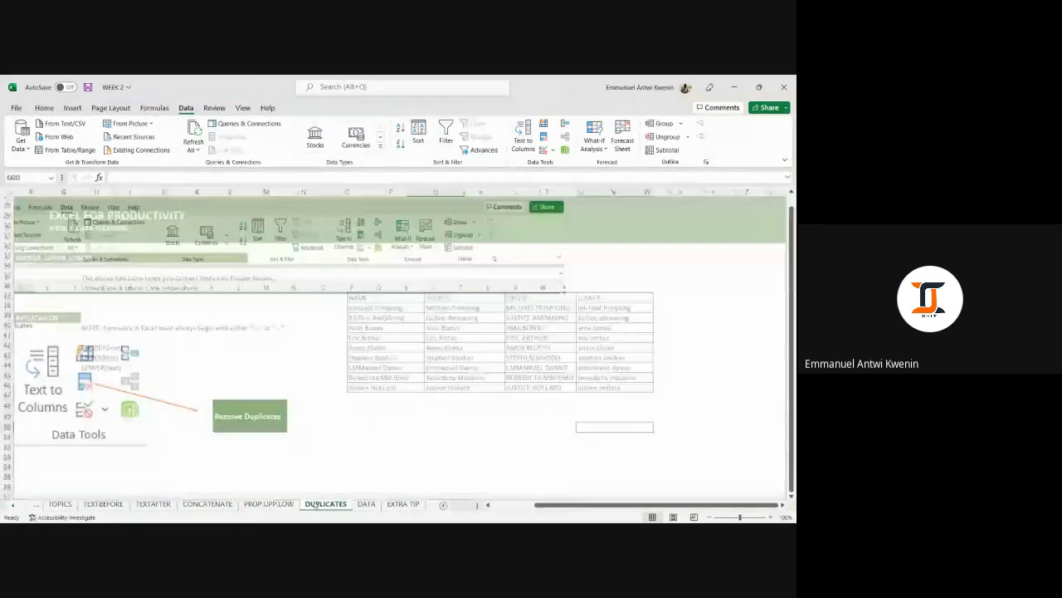
pyautogui.scroll(9, 358, 435)
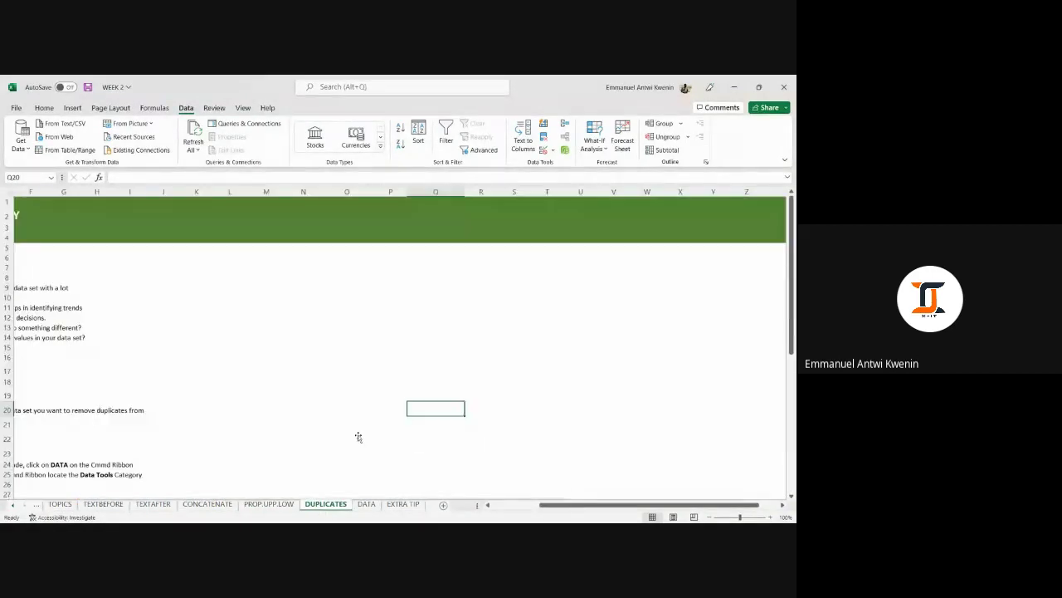
pyautogui.scroll(-1, 357, 437)
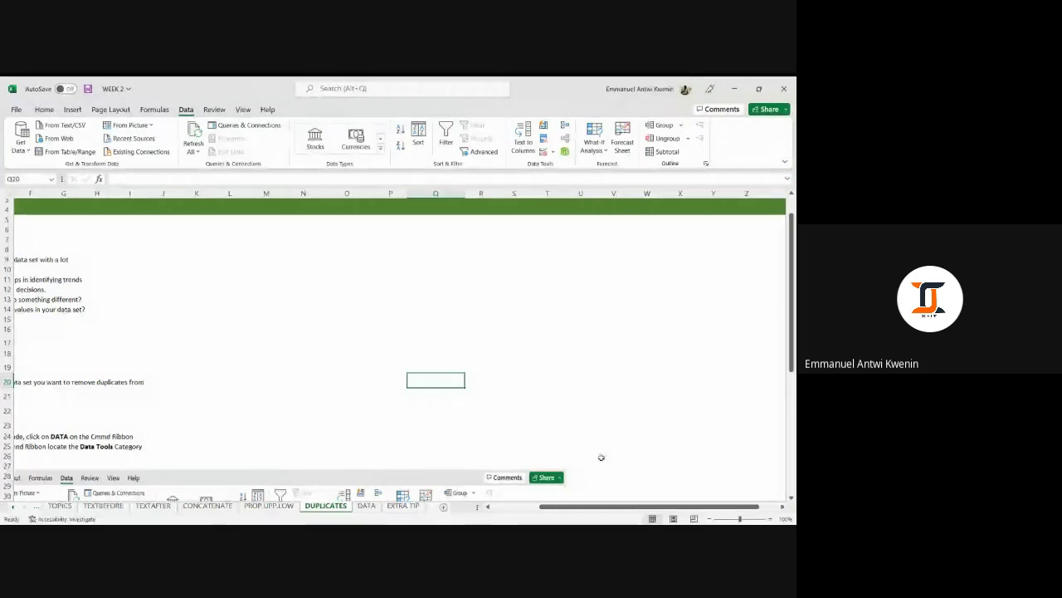
pyautogui.scroll(-3, 588, 493)
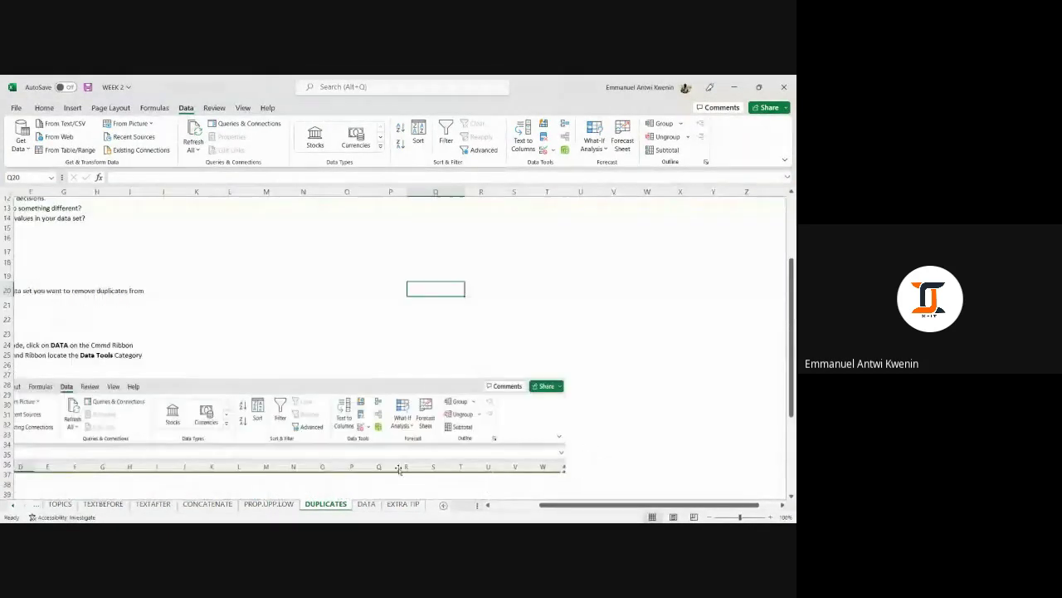
pyautogui.click(517, 292)
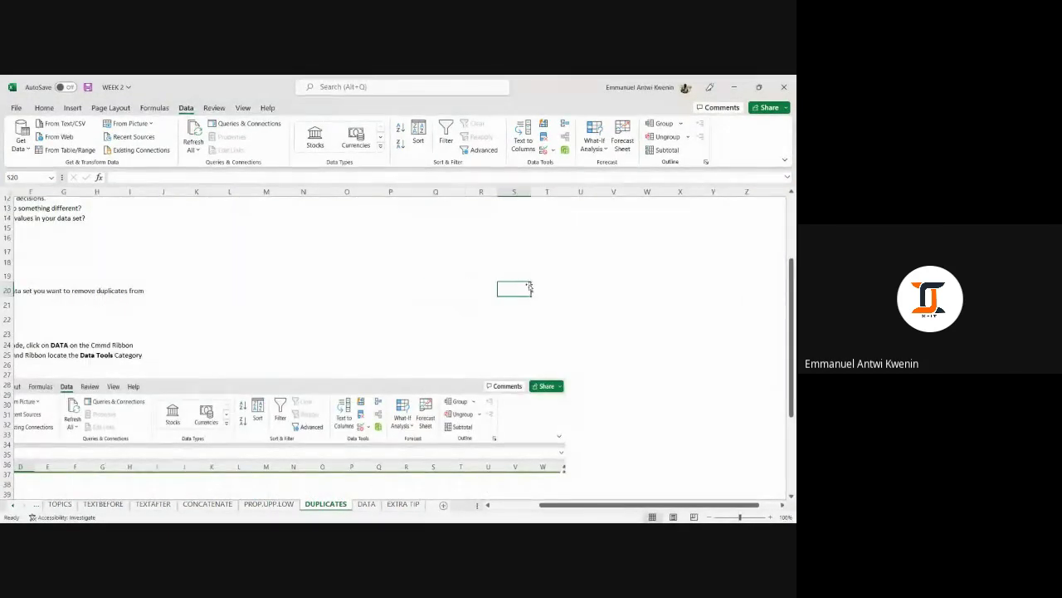
pyautogui.click(389, 207)
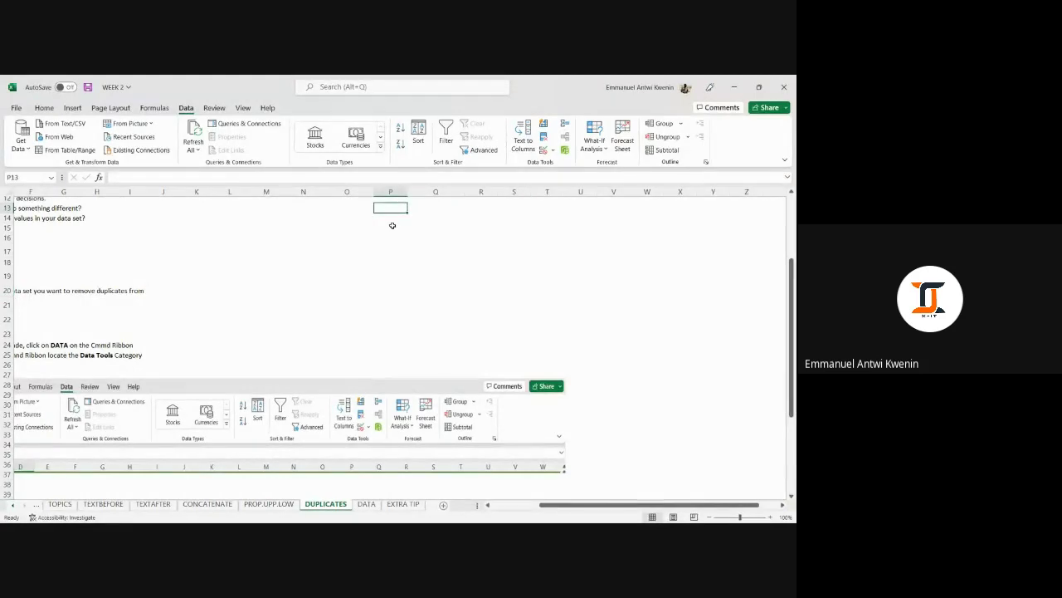
pyautogui.click(392, 226)
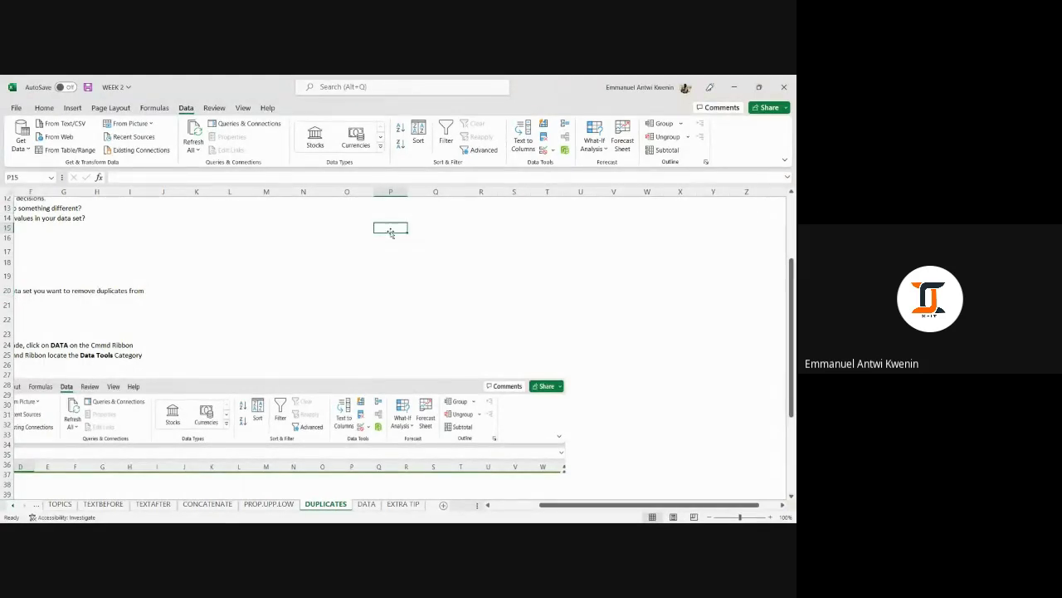
# Check cells beside the DUPLICATES intro text, then return to the DATA sheet.
pyautogui.moveTo(545, 505); pyautogui.dragTo(496, 509)
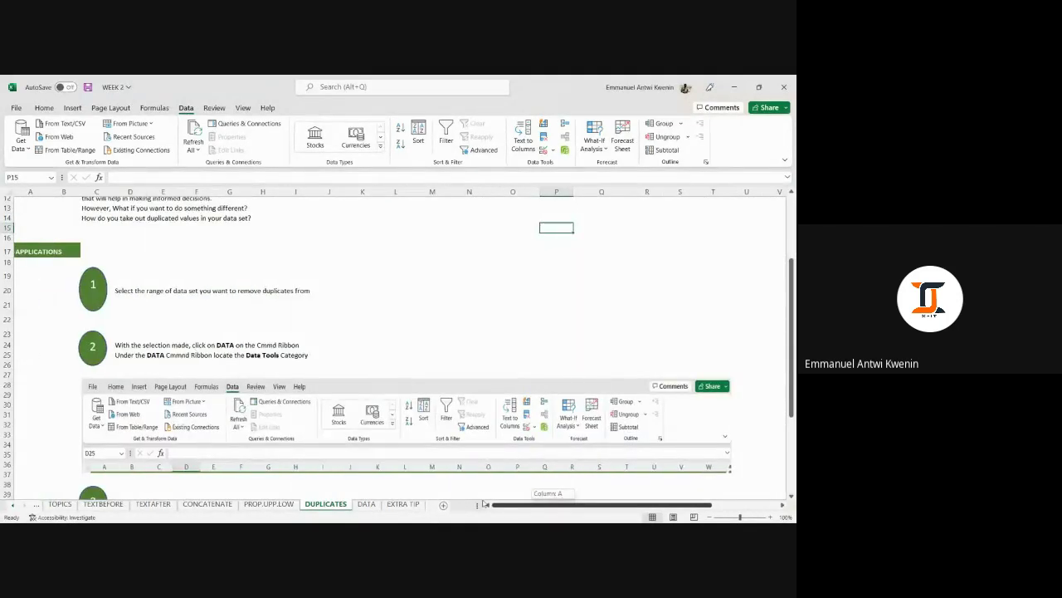
pyautogui.scroll(4, 509, 386)
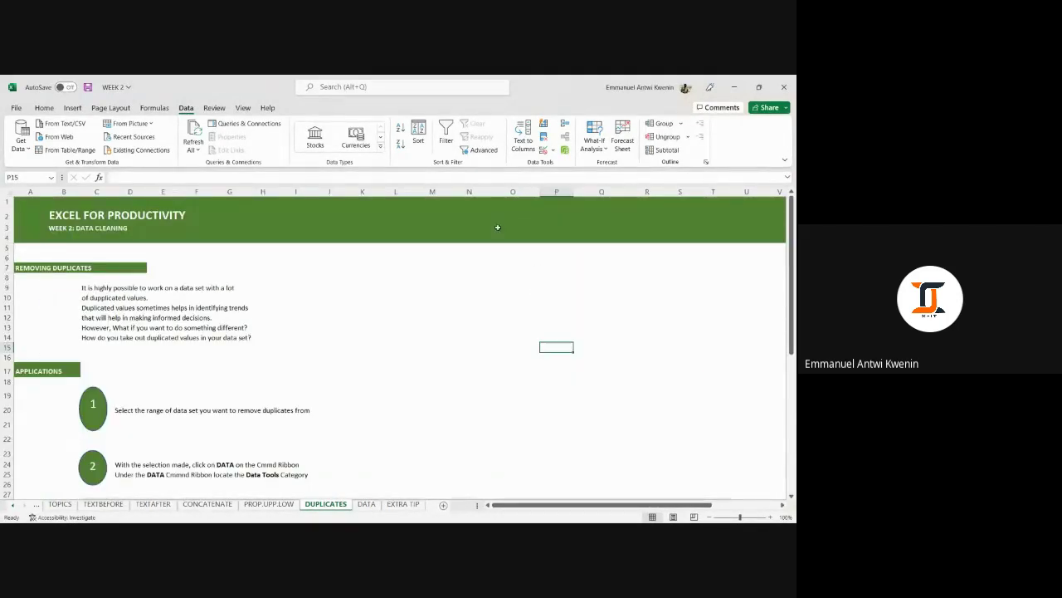
pyautogui.click(511, 265)
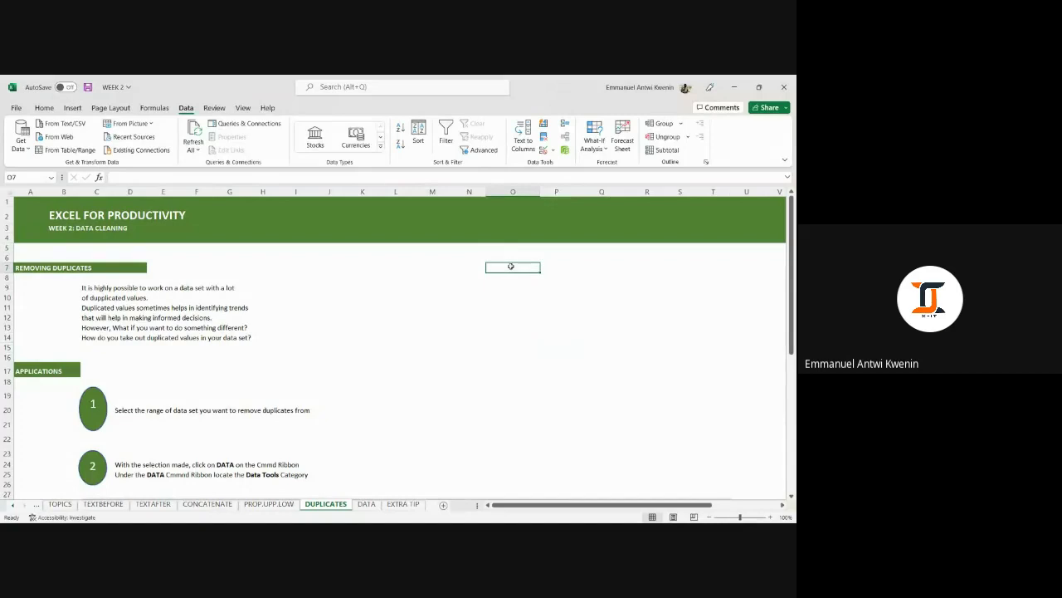
pyautogui.click(507, 285)
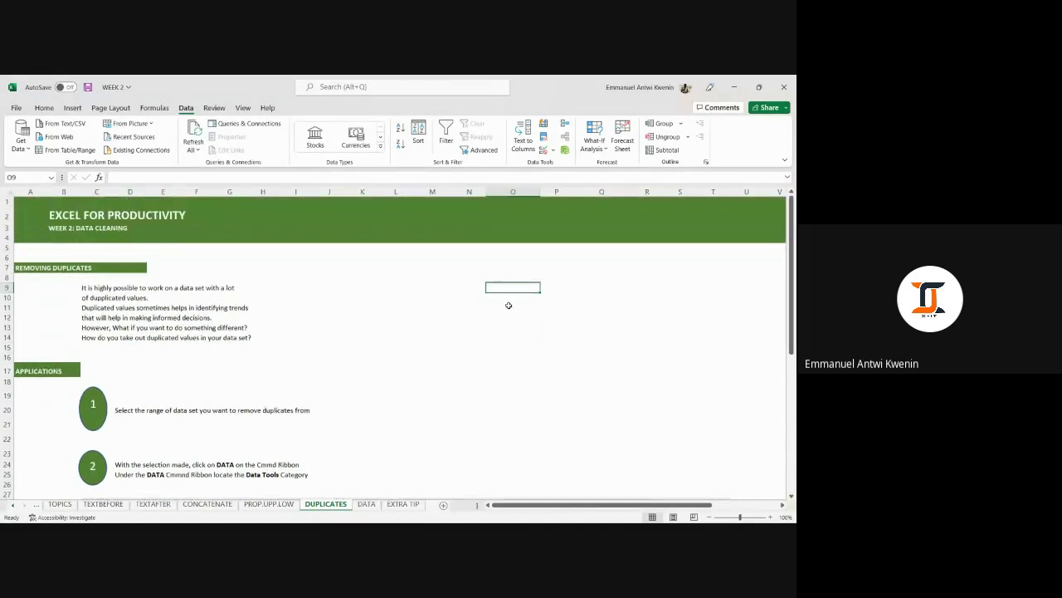
pyautogui.click(509, 306)
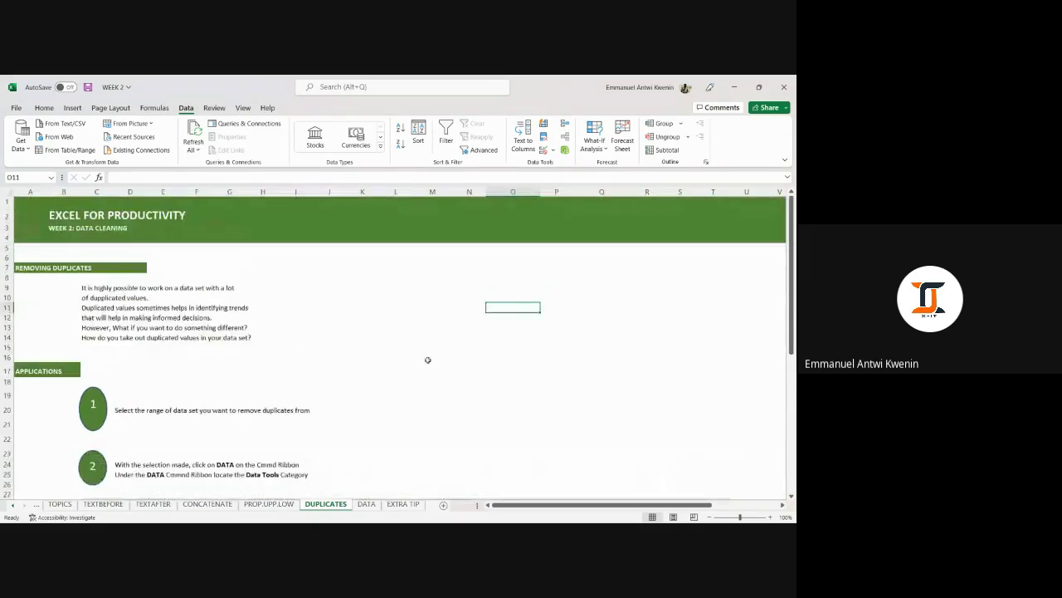
pyautogui.click(366, 504)
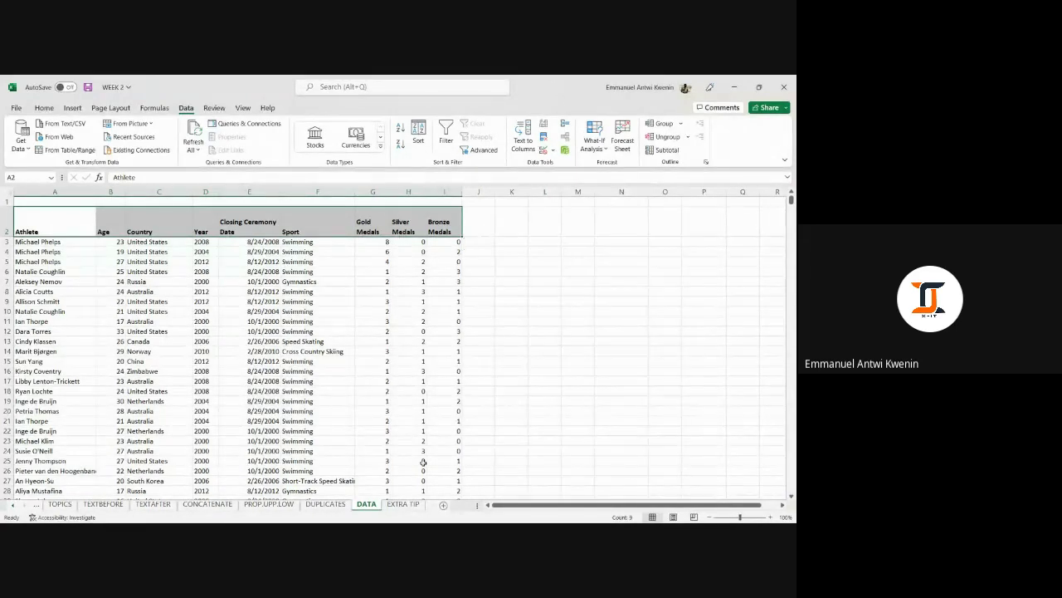
# Pass through the EXTRA TIP and TOPICS sheets to reach the TEXTBEFORE lesson sheet.
pyautogui.click(406, 499)
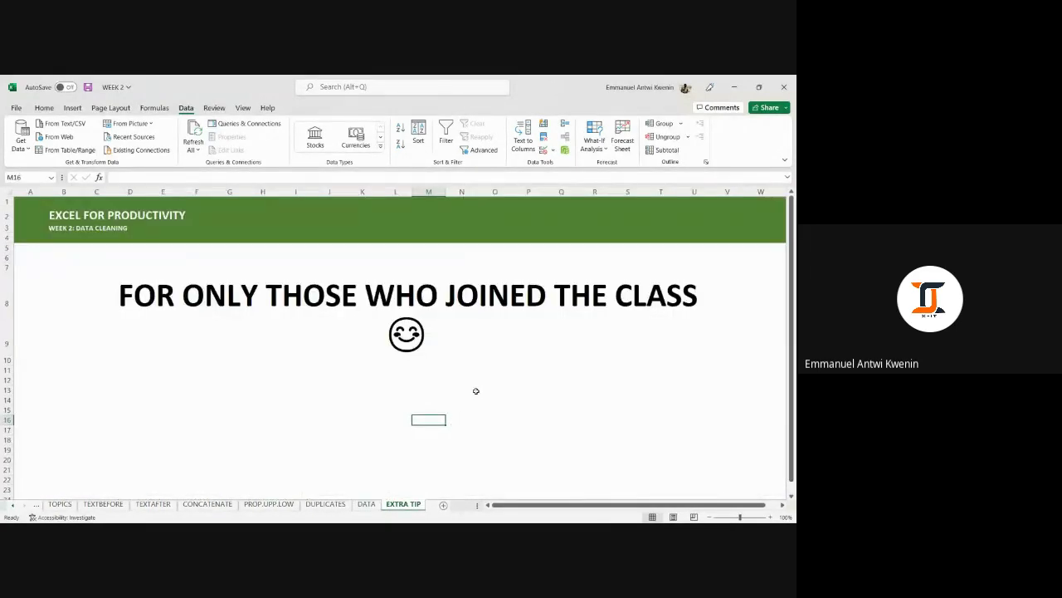
pyautogui.scroll(-1, 166, 436)
pyautogui.scroll(1, 208, 430)
pyautogui.click(638, 360)
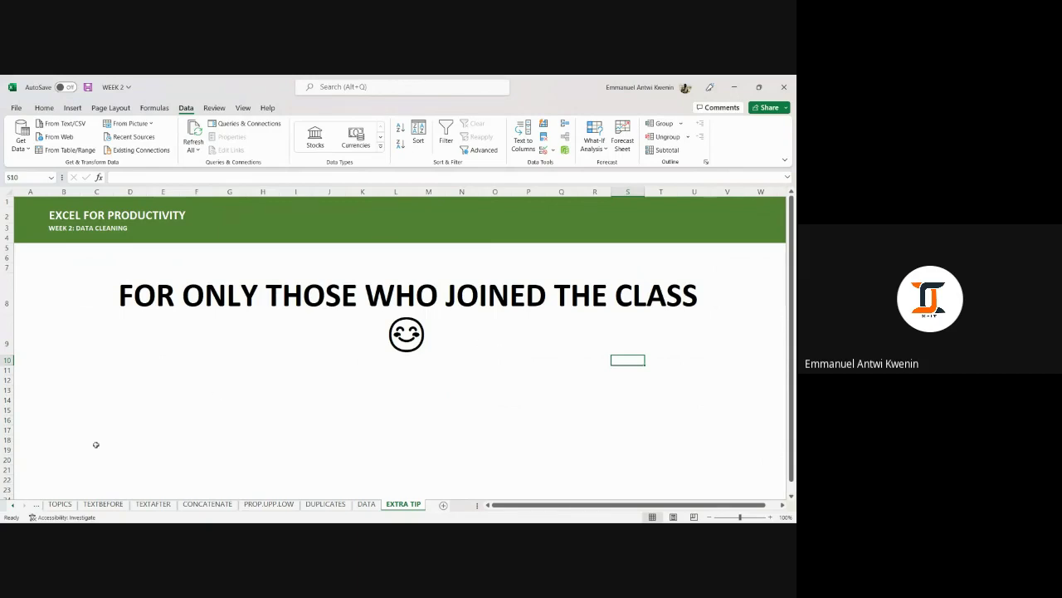
pyautogui.click(60, 504)
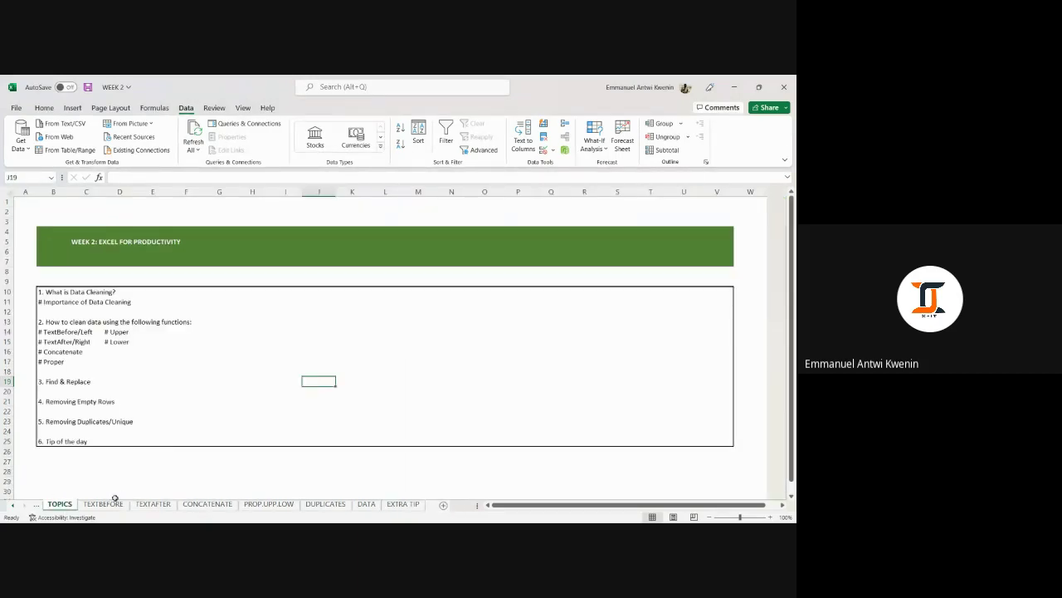
pyautogui.click(103, 504)
# Scroll over to the name table and select the extracted first names in M10:M19.
pyautogui.scroll(3, 517, 404)
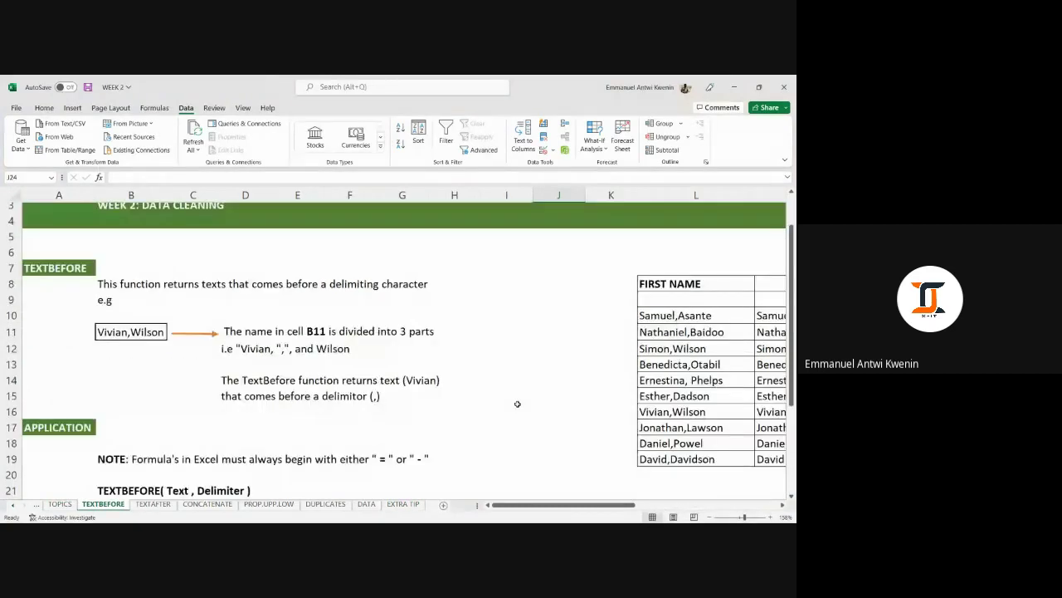
pyautogui.moveTo(557, 503); pyautogui.dragTo(667, 484)
pyautogui.click(518, 281)
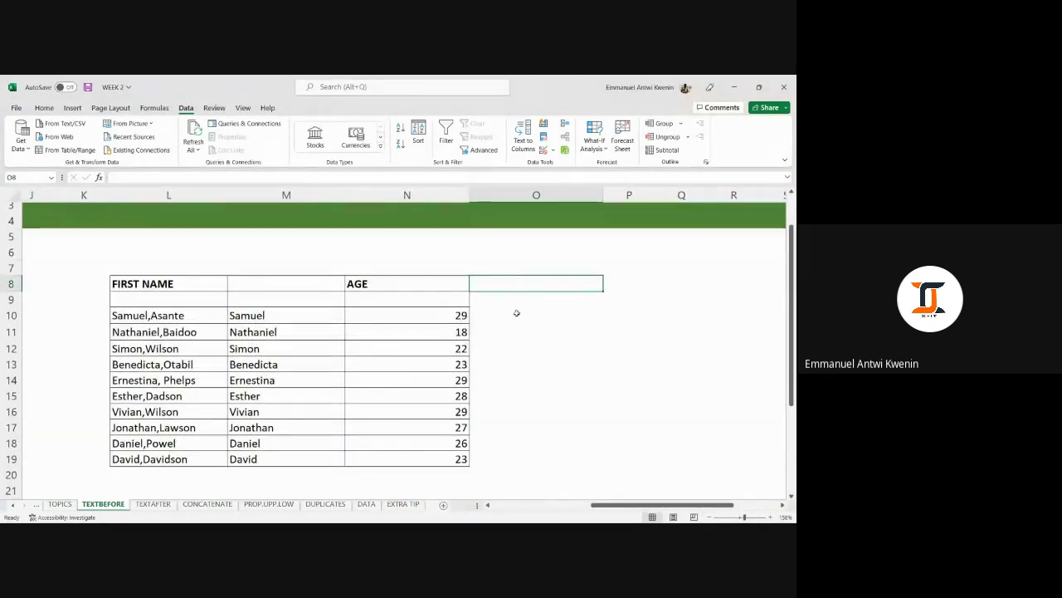
pyautogui.click(516, 313)
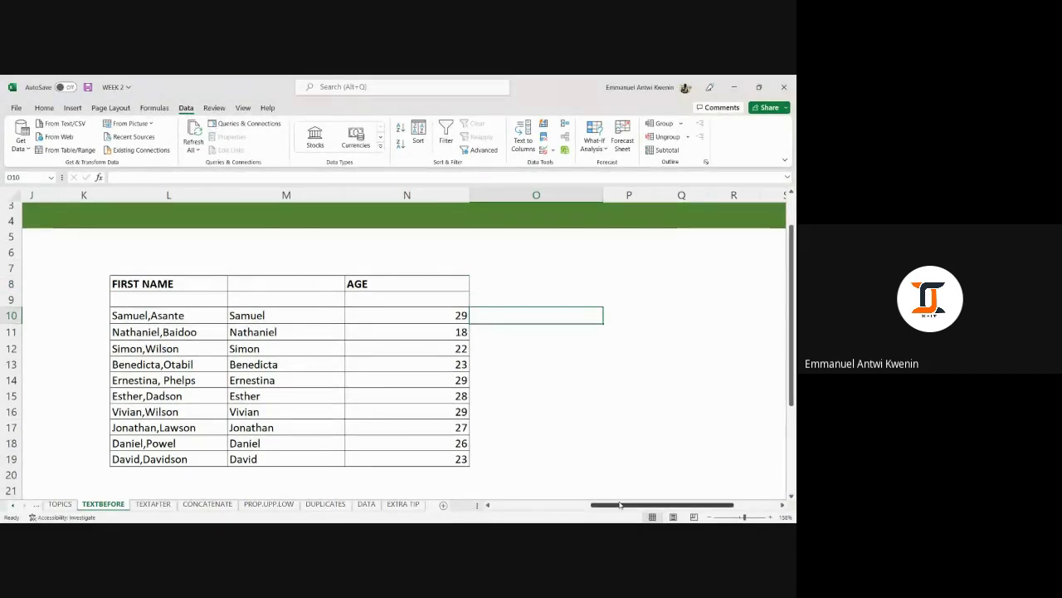
pyautogui.moveTo(620, 504)
pyautogui.mouseDown()
pyautogui.moveTo(592, 505)
pyautogui.moveTo(607, 505)
pyautogui.mouseUp()
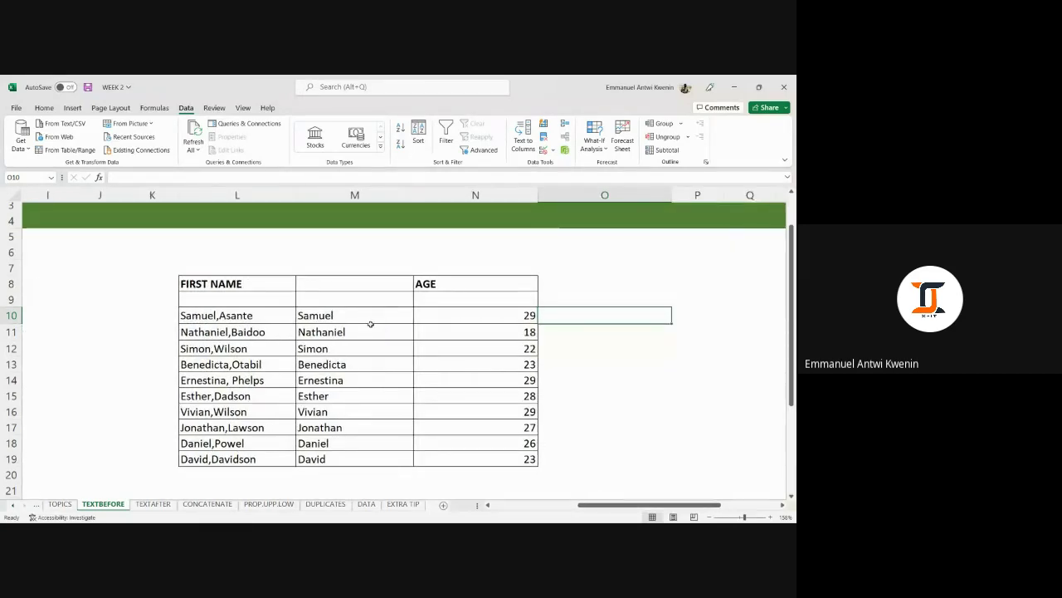
pyautogui.moveTo(360, 314); pyautogui.dragTo(360, 455)
# Delete the ten extracted first names from M10:M19.
pyautogui.press('Delete')
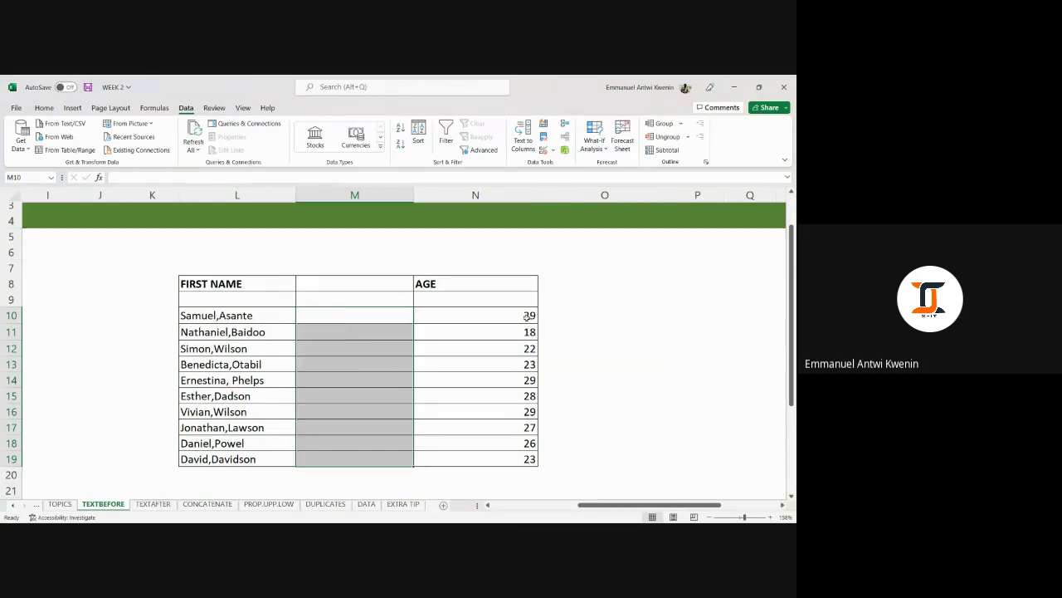
pyautogui.click(612, 327)
pyautogui.click(598, 314)
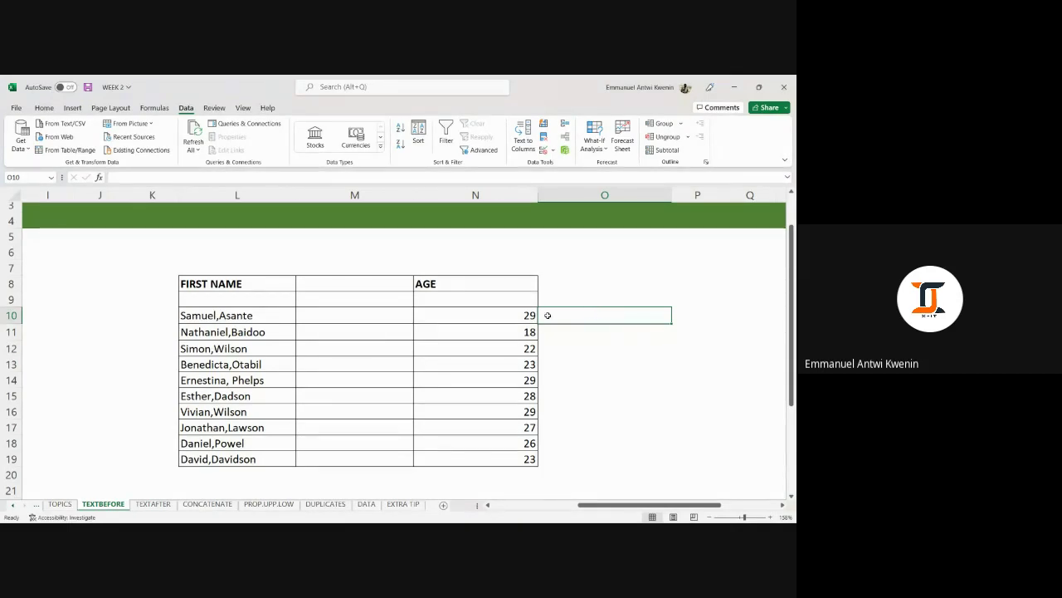
pyautogui.click(368, 316)
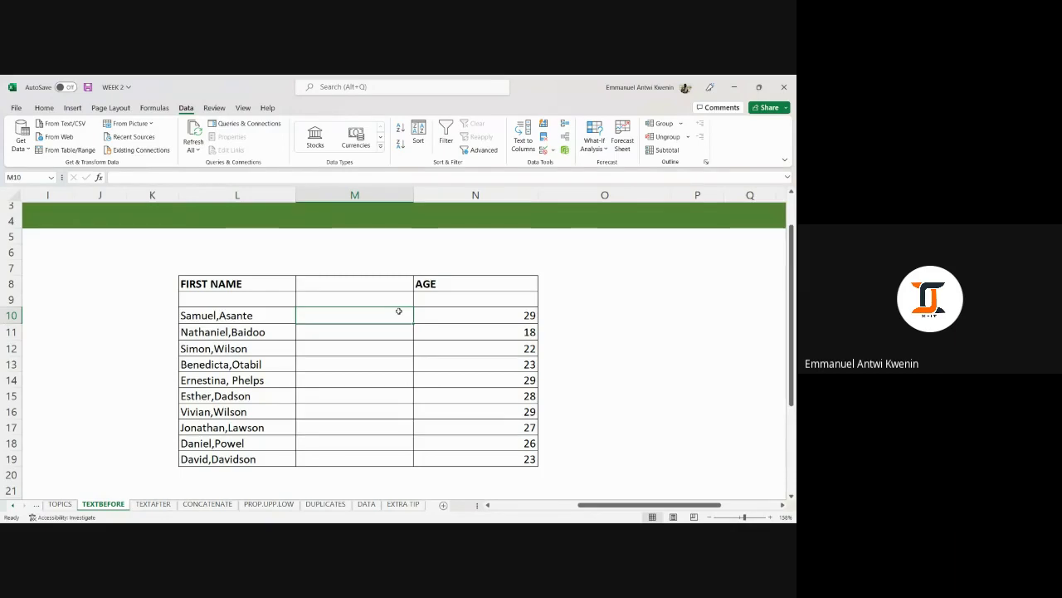
# Insert a blank column before AGE at column N, then return to cell M10.
pyautogui.click(467, 189)
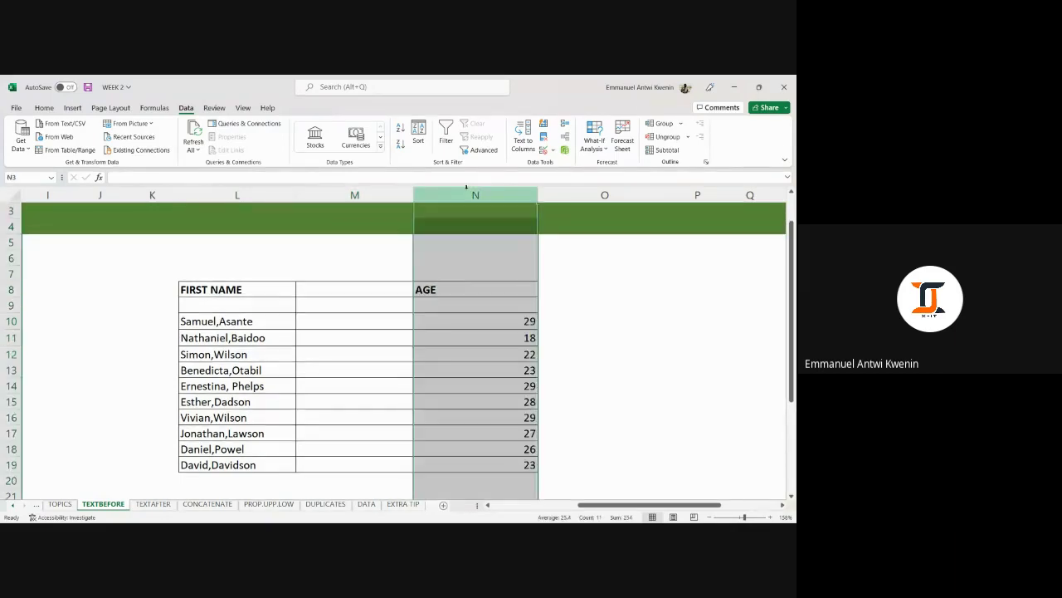
pyautogui.rightClick(467, 189)
pyautogui.click(491, 293)
pyautogui.click(362, 308)
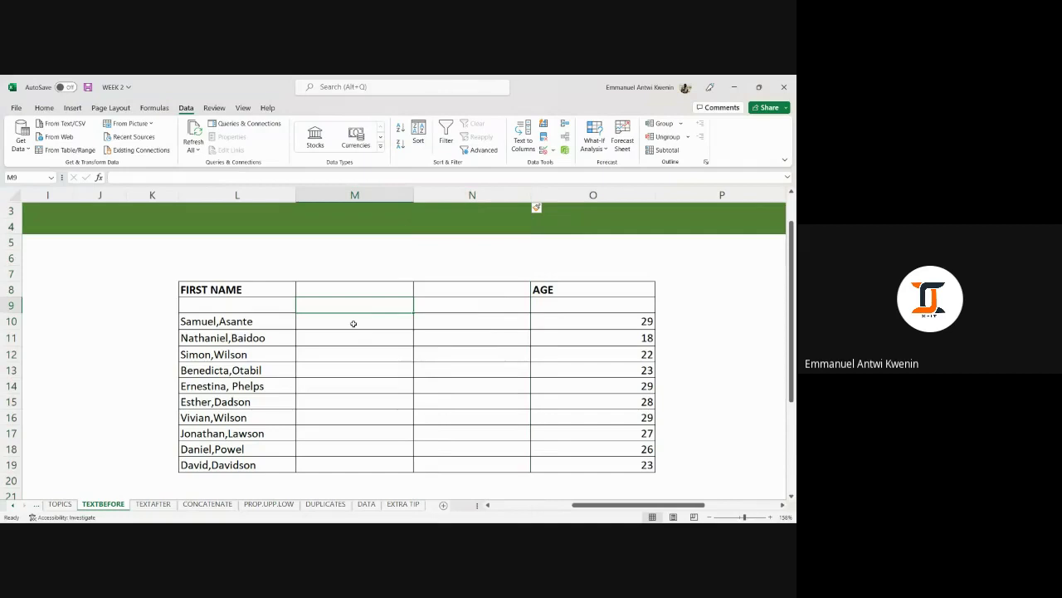
pyautogui.click(354, 323)
pyautogui.click(262, 321)
pyautogui.click(368, 322)
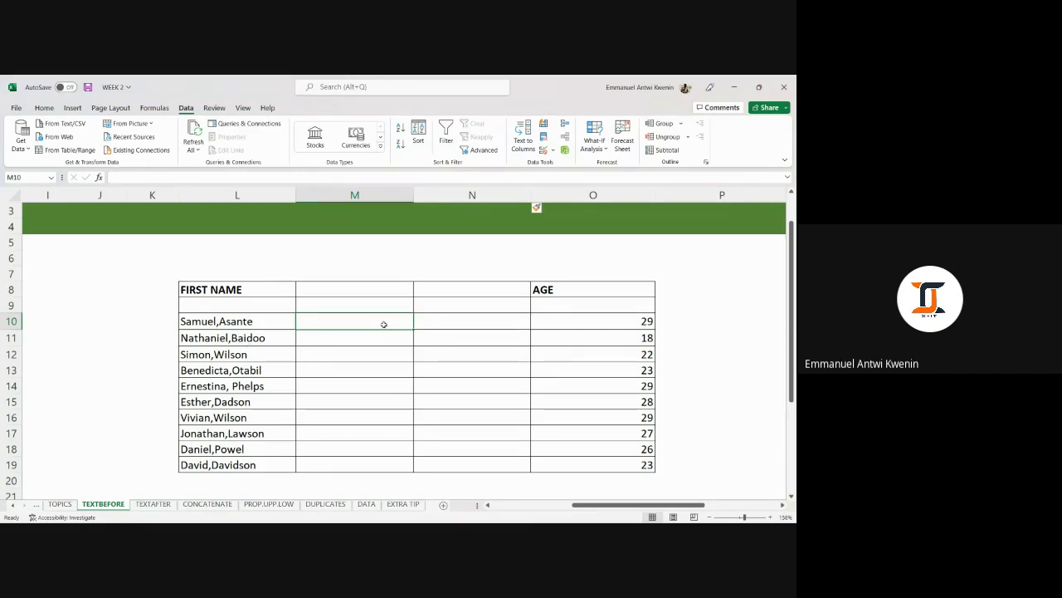
# Enter Samuel and Nathaniel in M10:M11, then Flash Fill the remaining first names with Ctrl+E.
pyautogui.write('S')
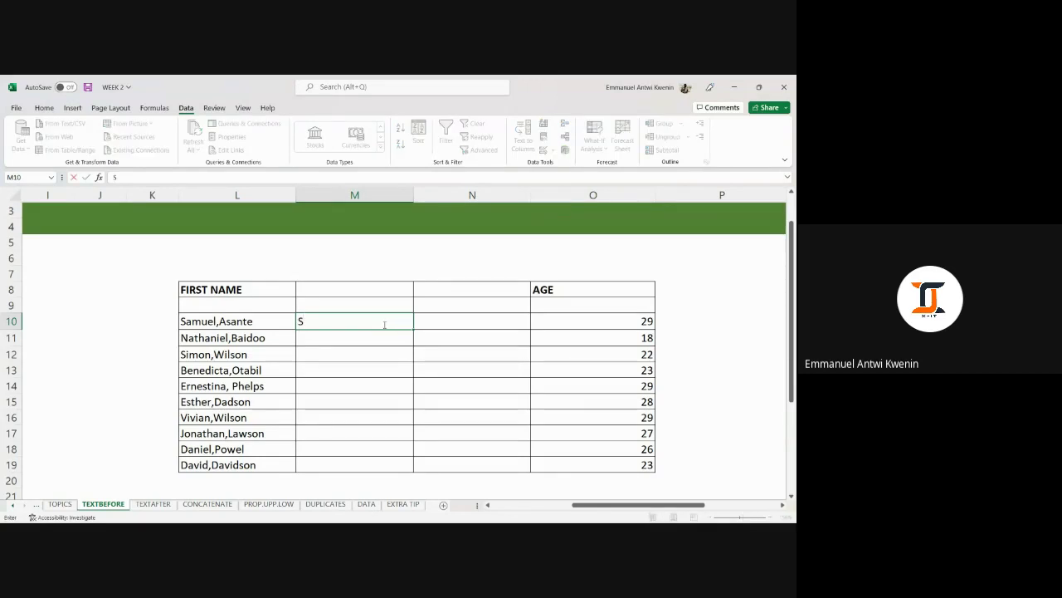
pyautogui.write('amuel')
pyautogui.press('Return')
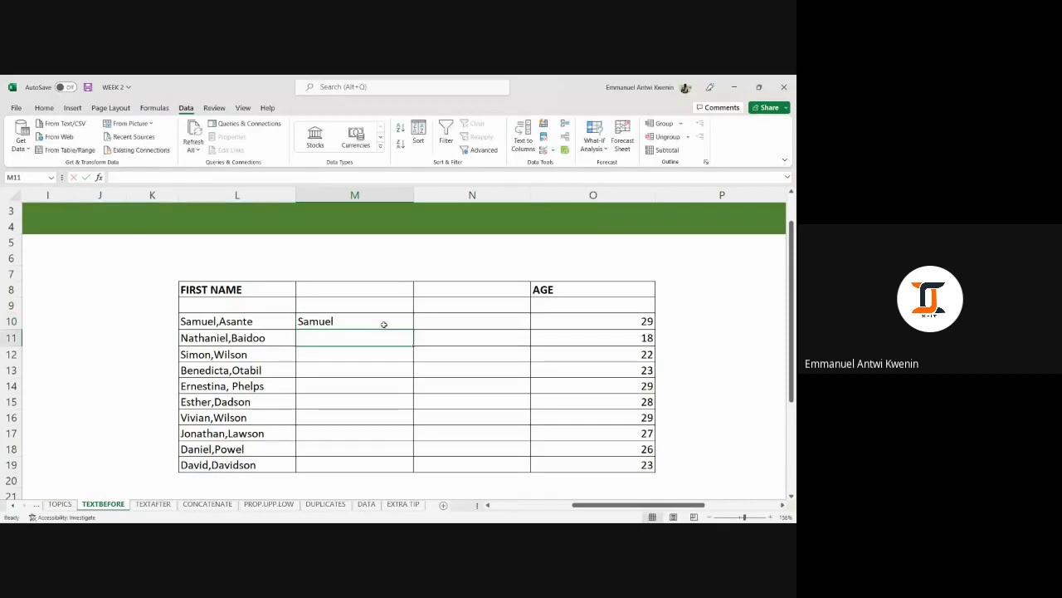
pyautogui.write('Nathaniel')
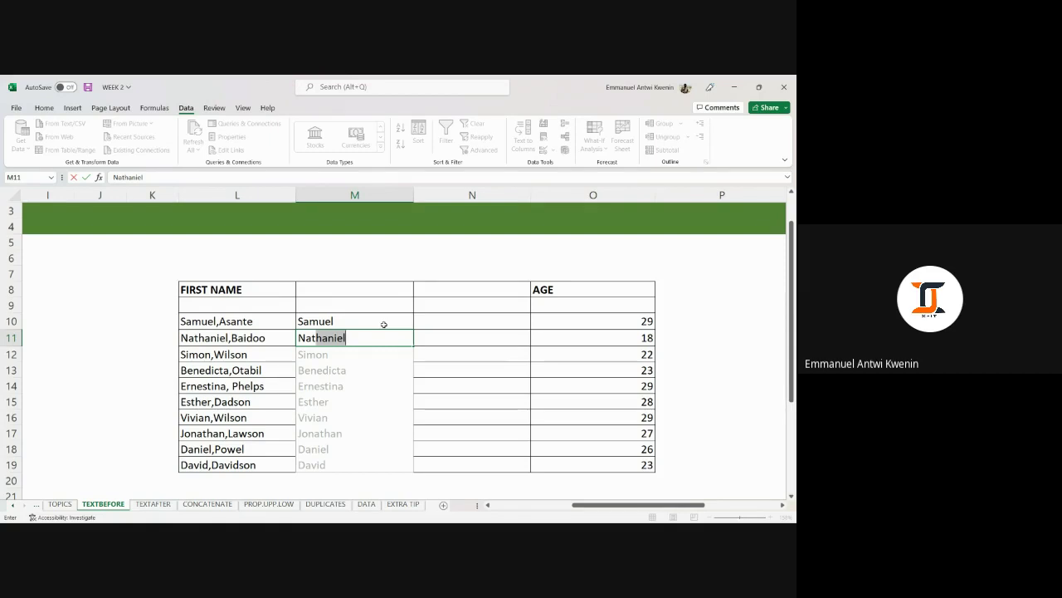
pyautogui.hotkey('ctrl', 'Return')
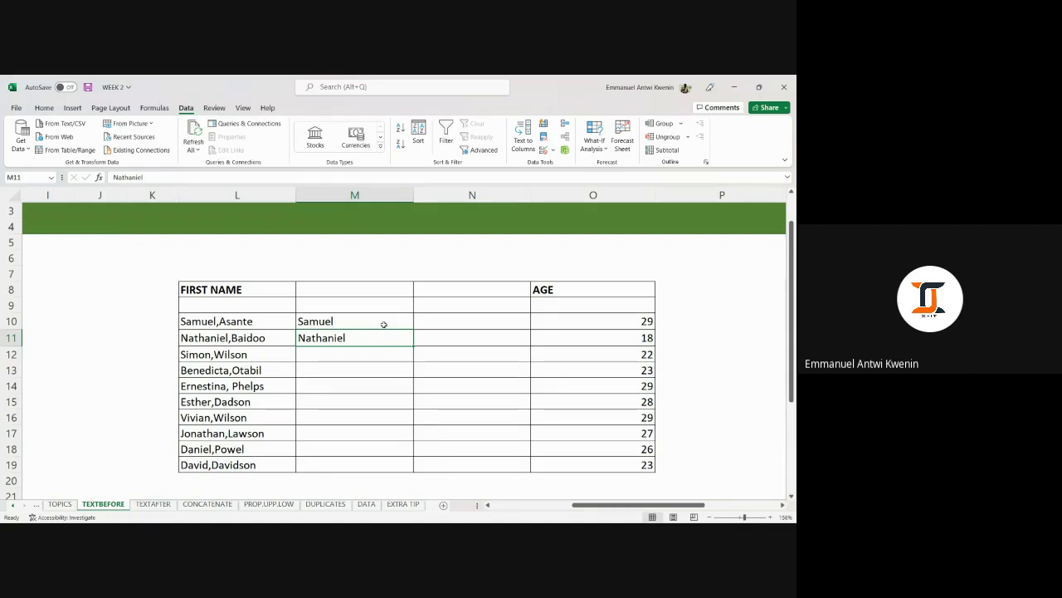
pyautogui.press('BackSpace')
pyautogui.write('N')
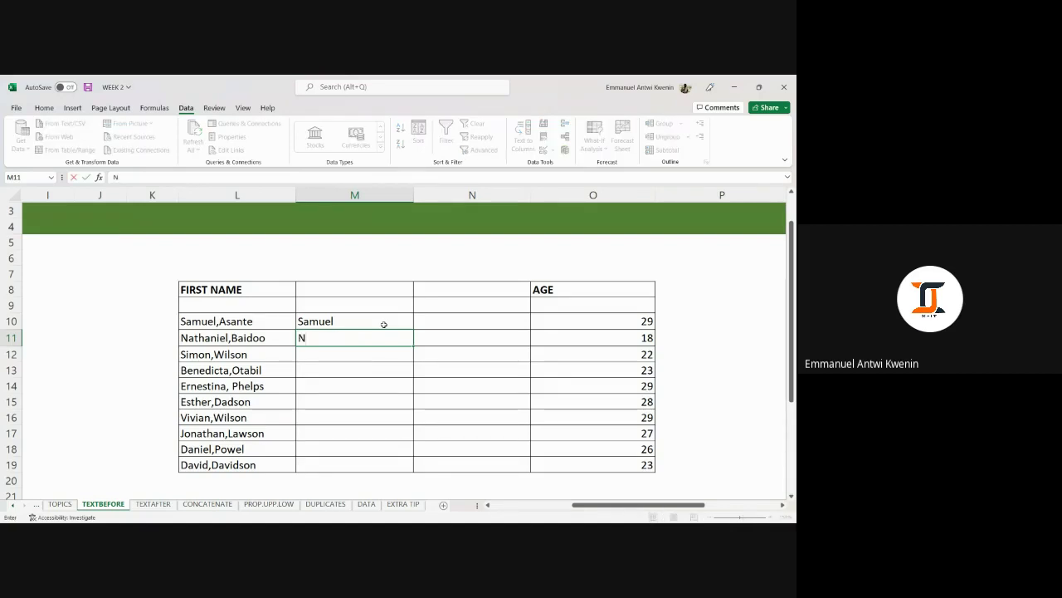
pyautogui.write('athaniel')
pyautogui.press('Return')
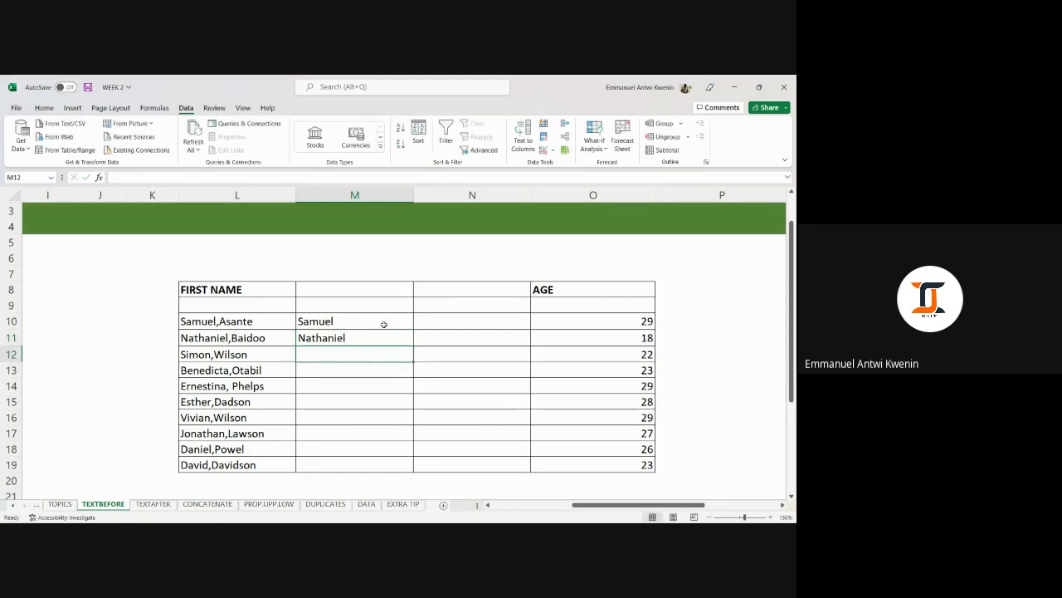
pyautogui.hotkey('ctrl', 'e')
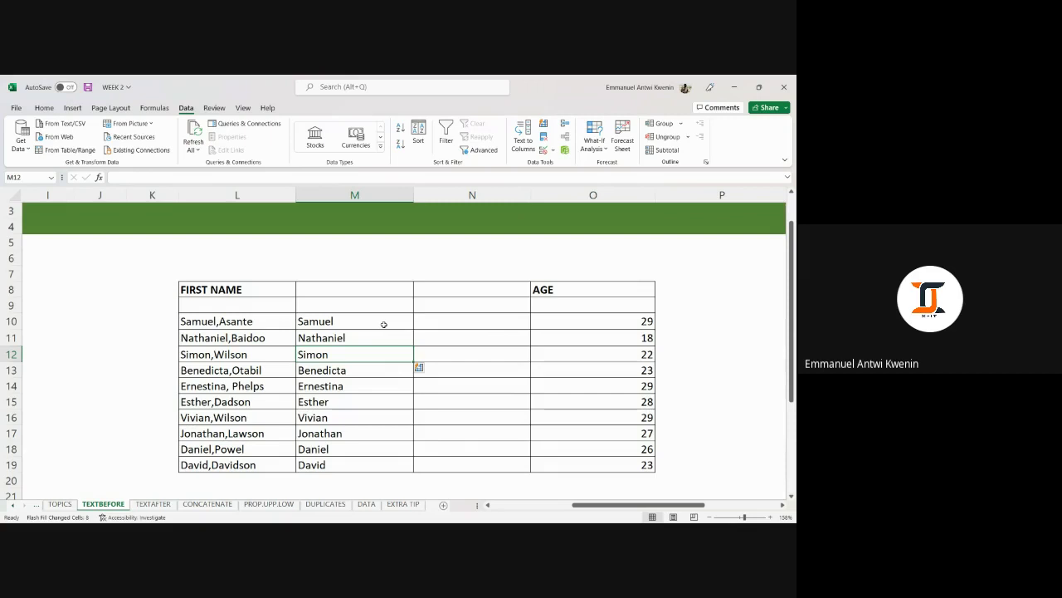
pyautogui.click(436, 321)
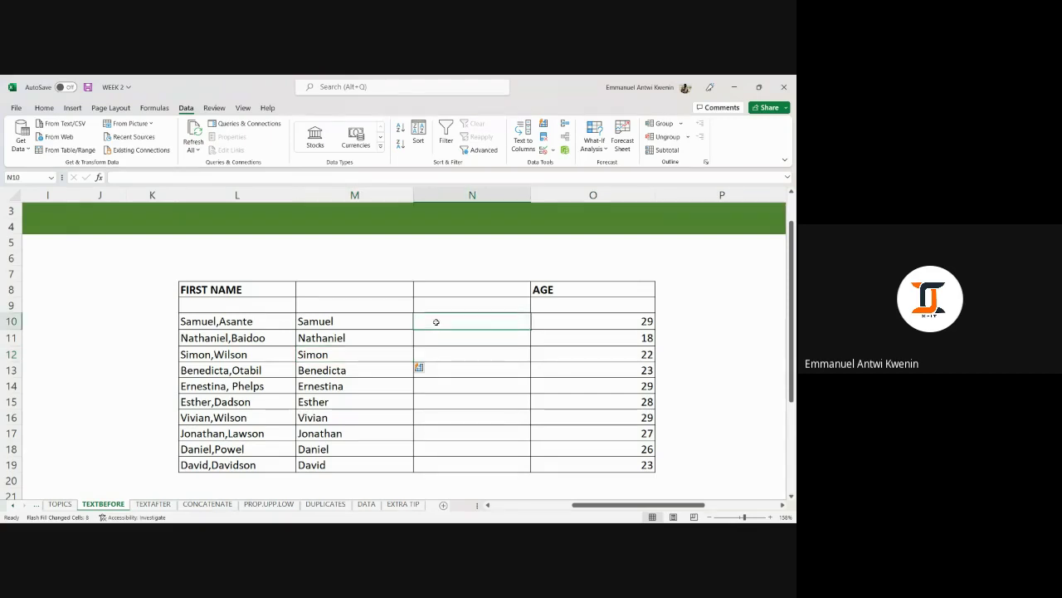
# Type surnames Asante and Baidoo, accept the suggestions, then undo all the entered surnames.
pyautogui.write('Asabte')
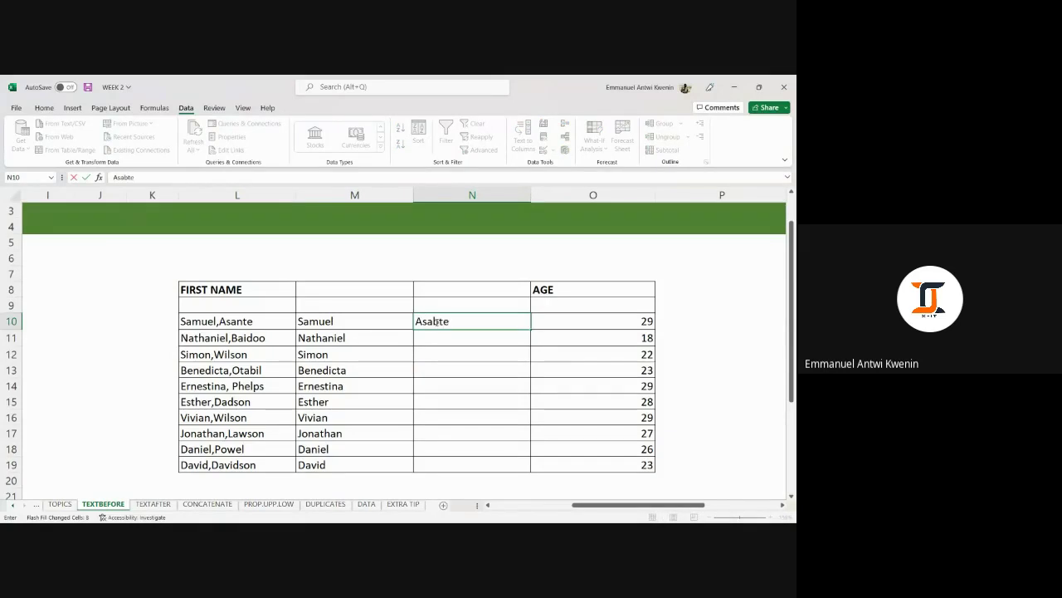
pyautogui.press('BackSpace')
pyautogui.press('BackSpace')
pyautogui.press('BackSpace')
pyautogui.write('nte')
pyautogui.press('Return')
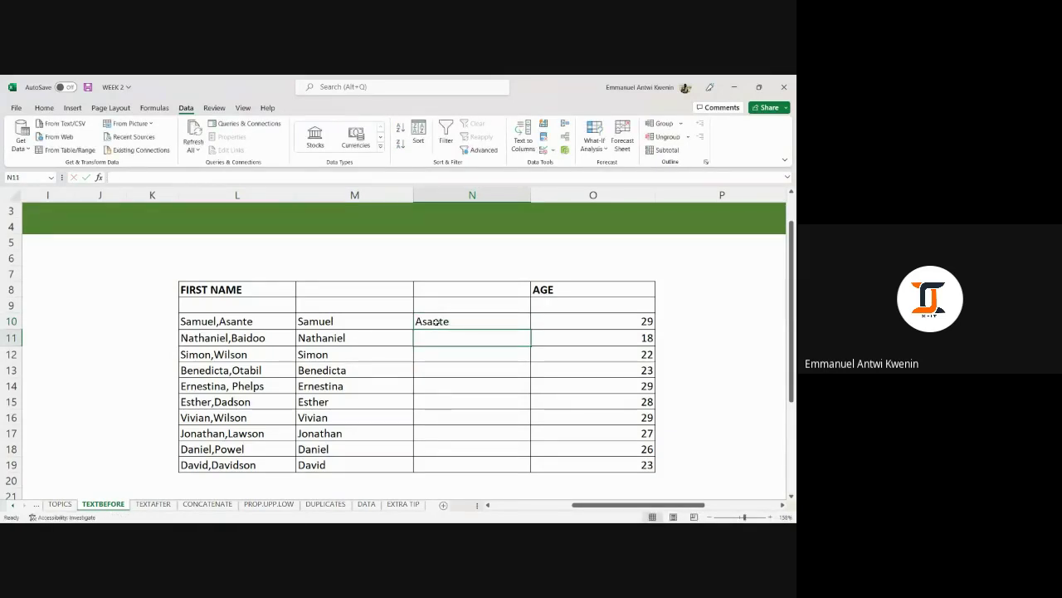
pyautogui.write('Baidoo')
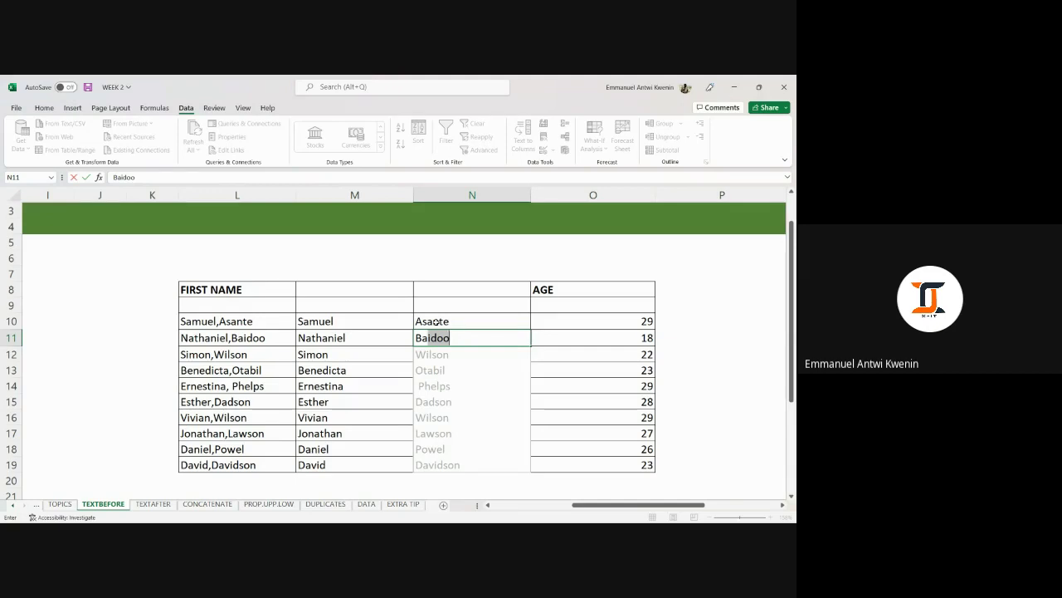
pyautogui.press('Tab')
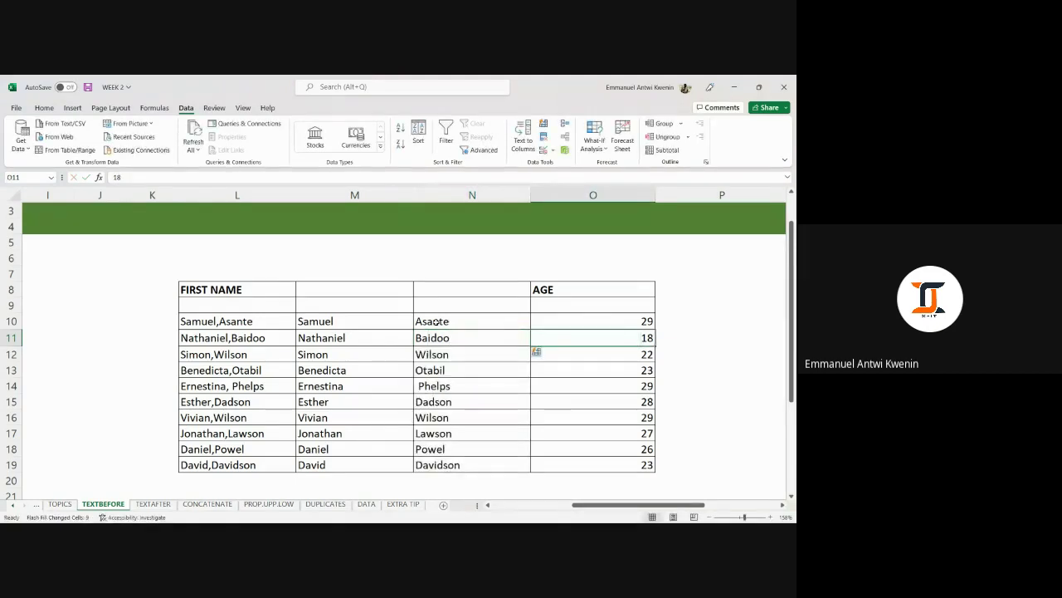
pyautogui.press('Left')
pyautogui.hotkey('ctrl', 'z')
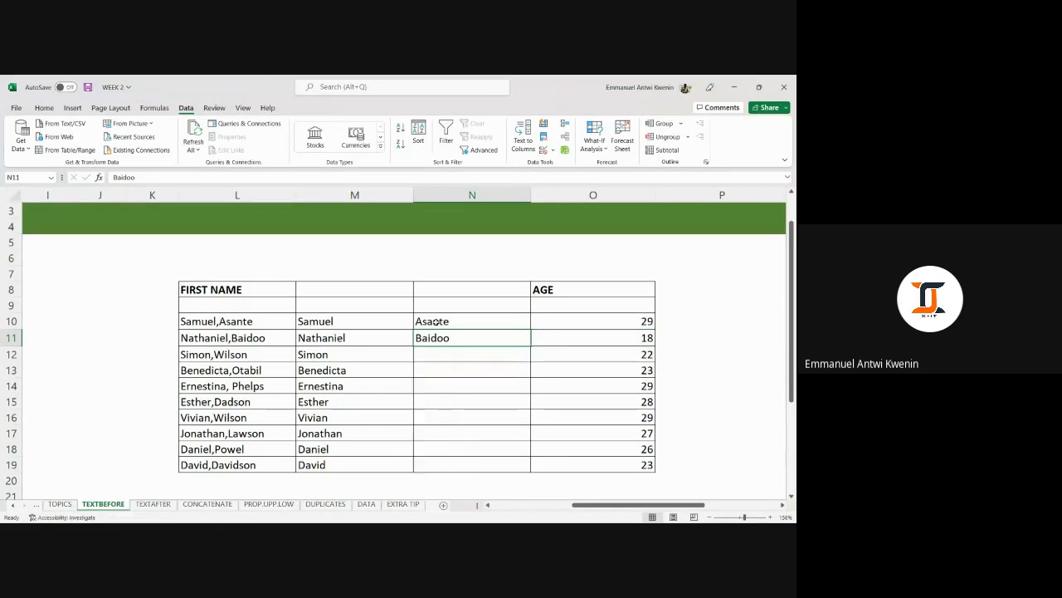
pyautogui.press('BackSpace')
pyautogui.press('Up')
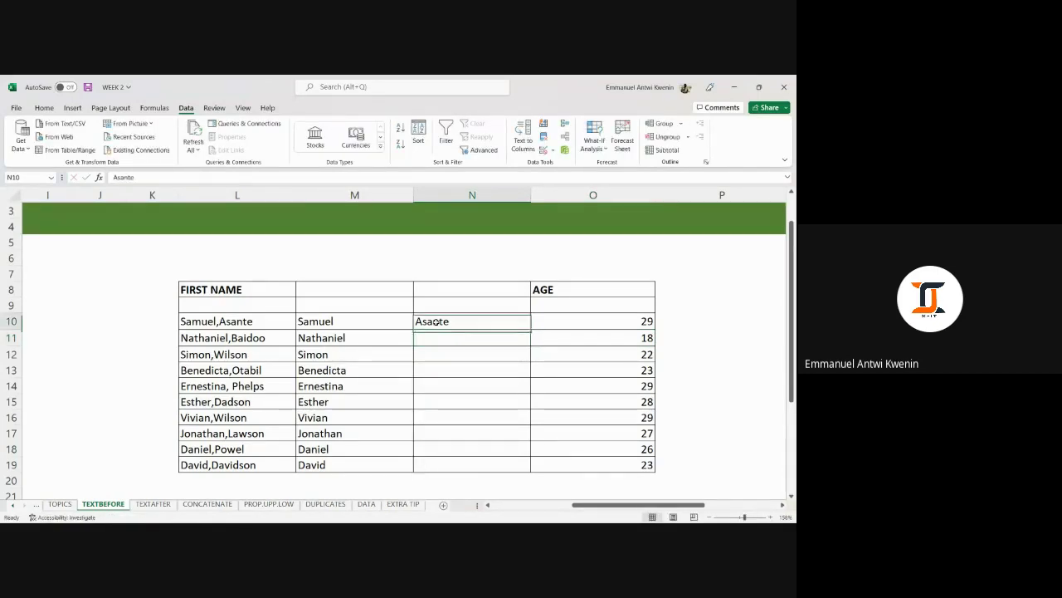
pyautogui.press('BackSpace')
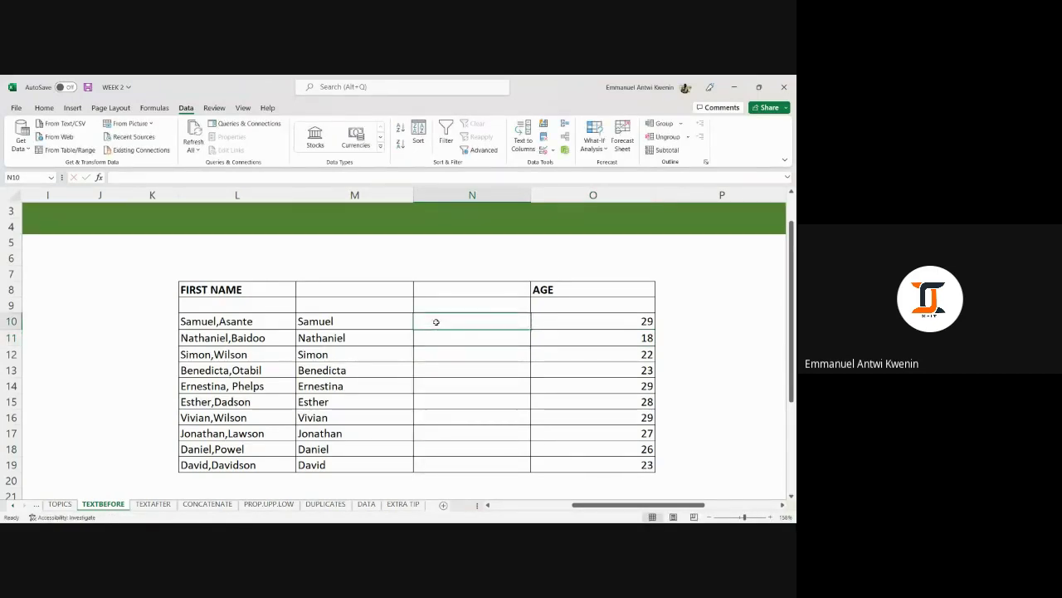
# Re-enter Asante and Baidoo in N10:N11 and accept Flash Fill surnames through Davidson.
pyautogui.write('Asante')
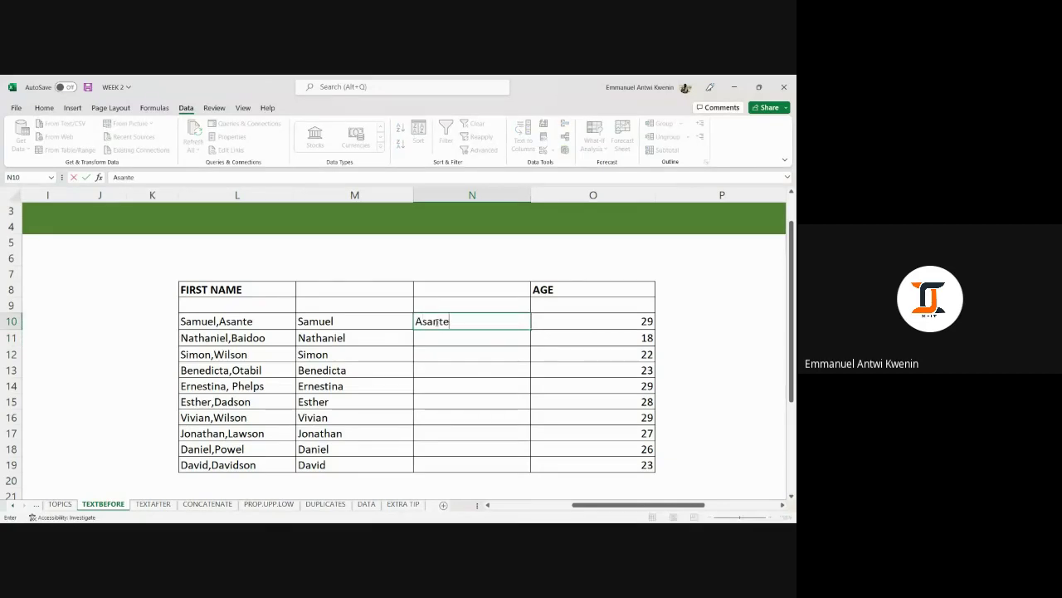
pyautogui.press('Return')
pyautogui.write('Baidoo')
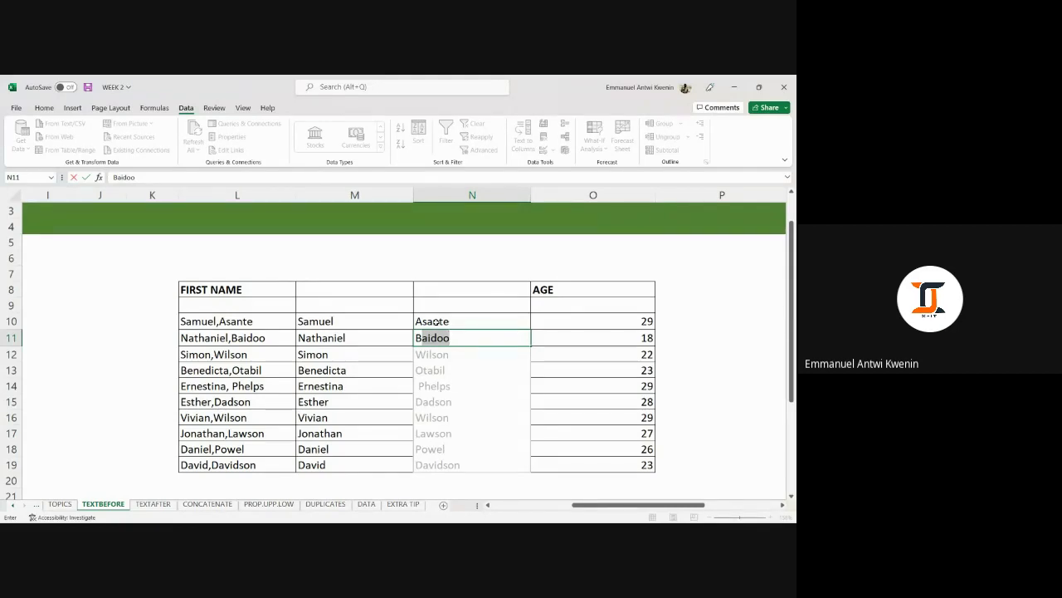
pyautogui.press('Tab')
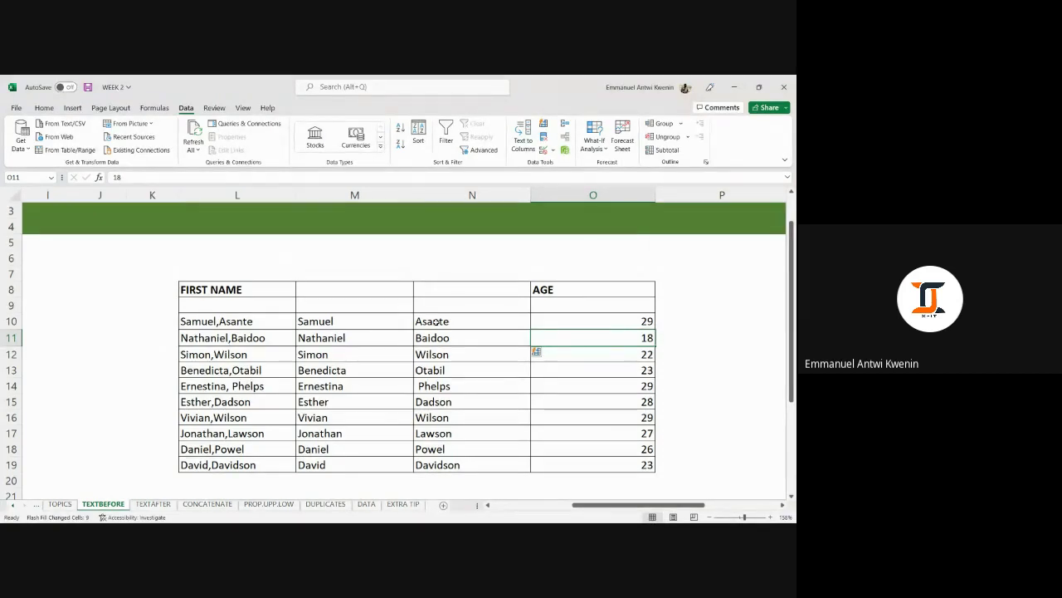
pyautogui.click(448, 355)
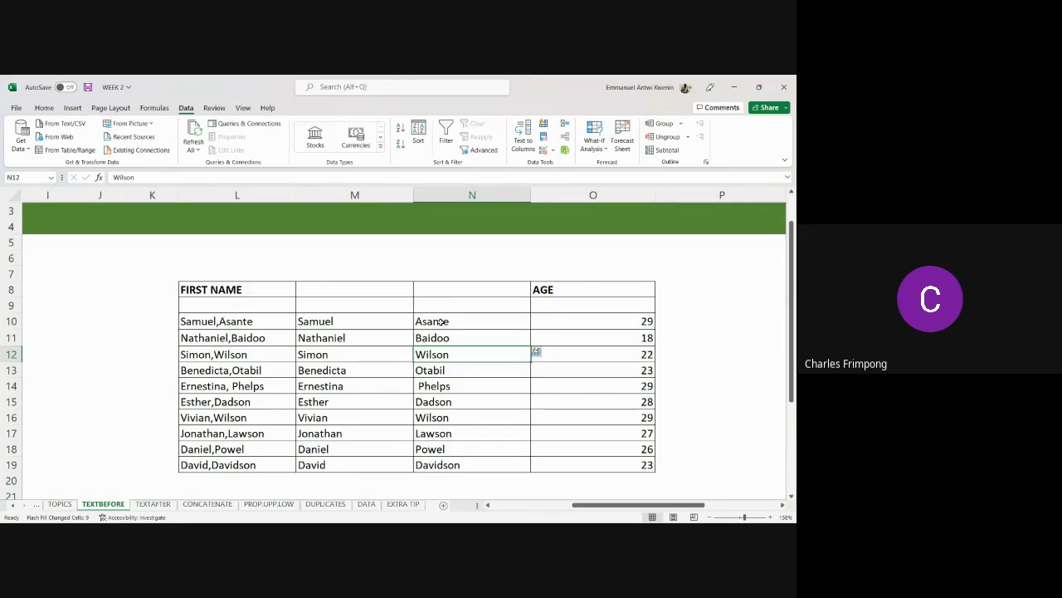
# Select M10:N19 and delete all the split first and last names.
pyautogui.moveTo(374, 322); pyautogui.dragTo(476, 462)
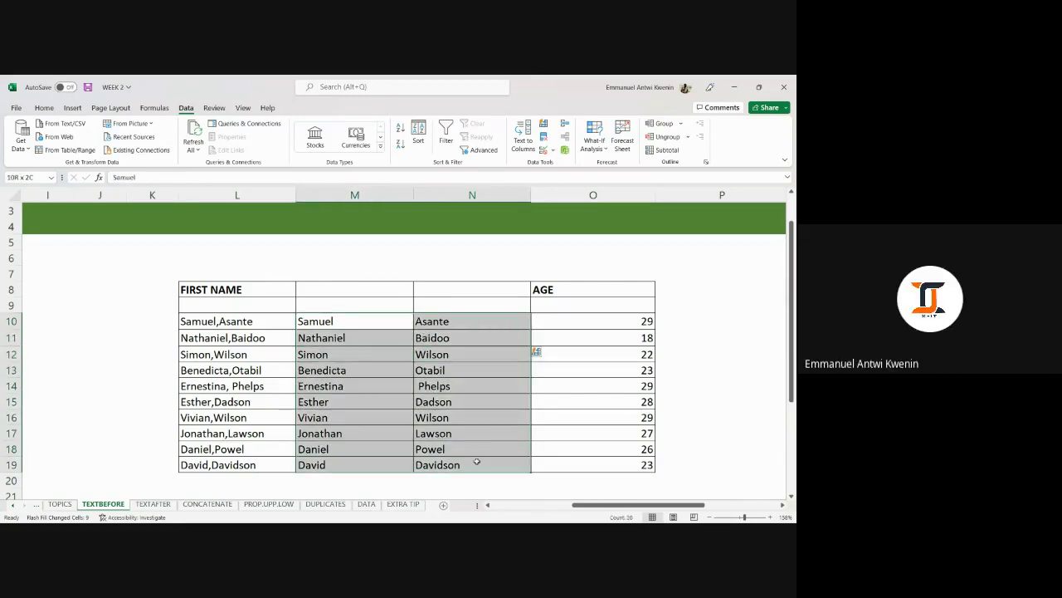
pyautogui.press('Delete')
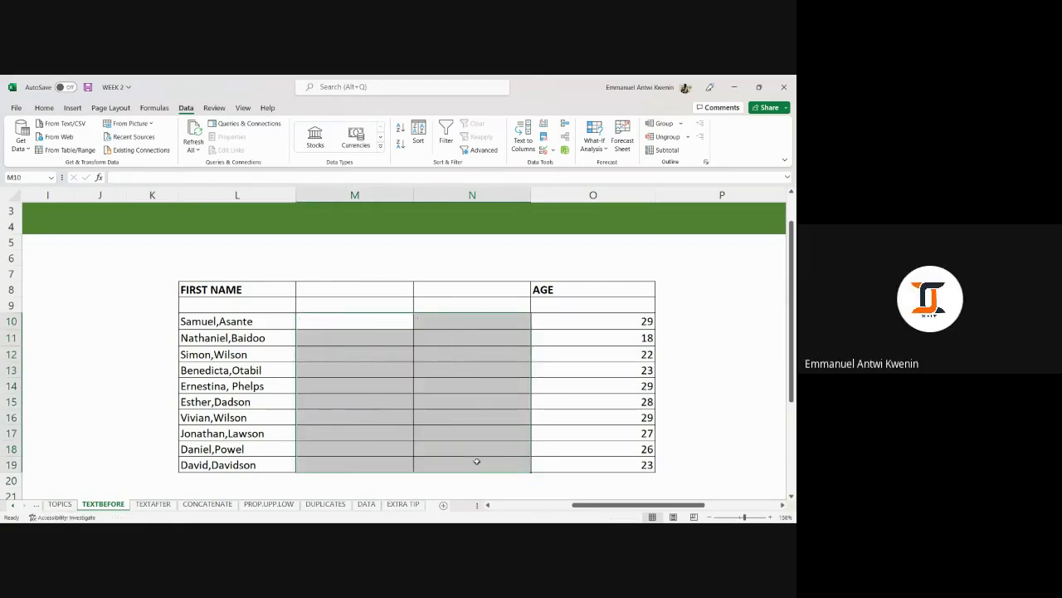
pyautogui.click(343, 320)
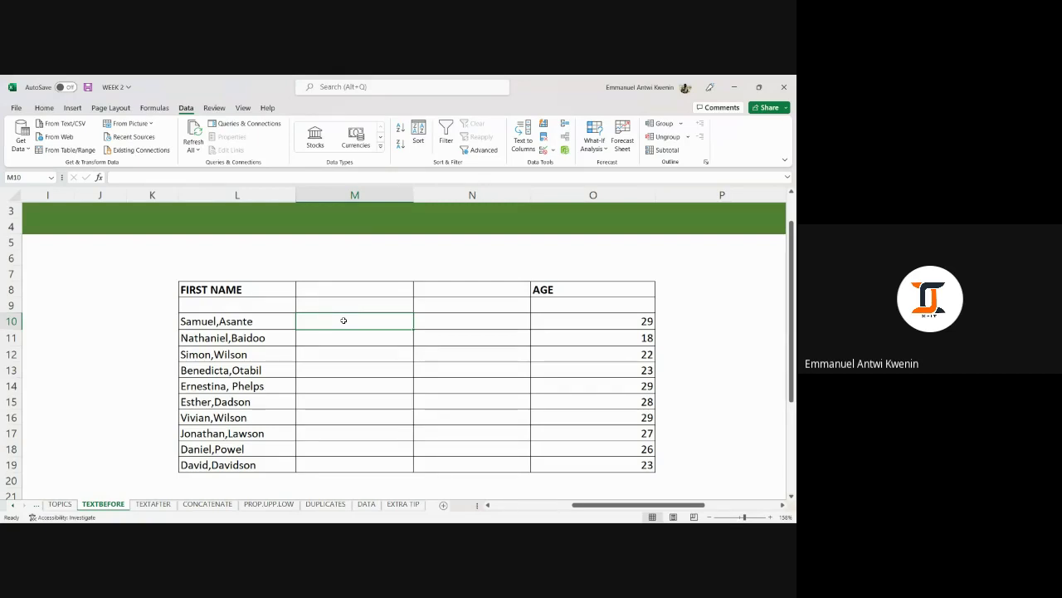
# Type Samuel and Nathaniel in M10:M11 and accept the suggested first names for the remaining rows.
pyautogui.moveTo(253, 316); pyautogui.dragTo(265, 461)
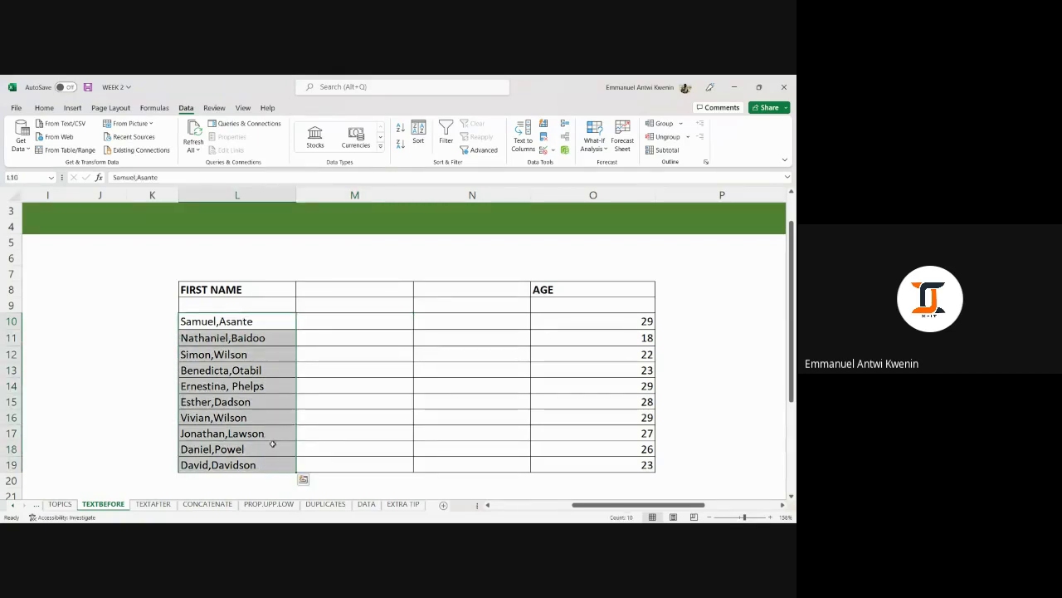
pyautogui.click(321, 321)
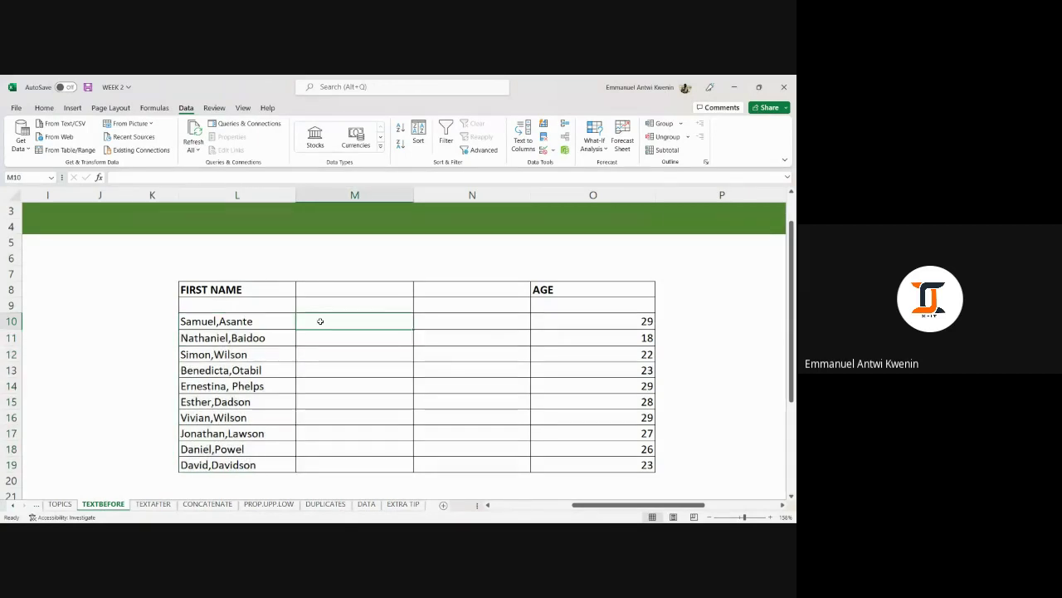
pyautogui.write('Samuel')
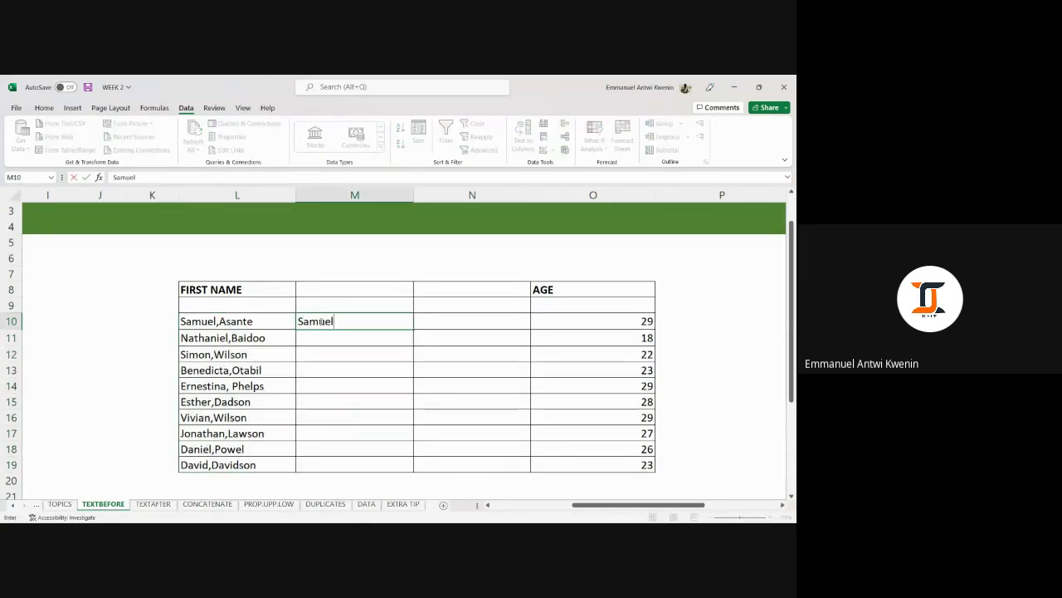
pyautogui.press('Return')
pyautogui.write('Nathaniel')
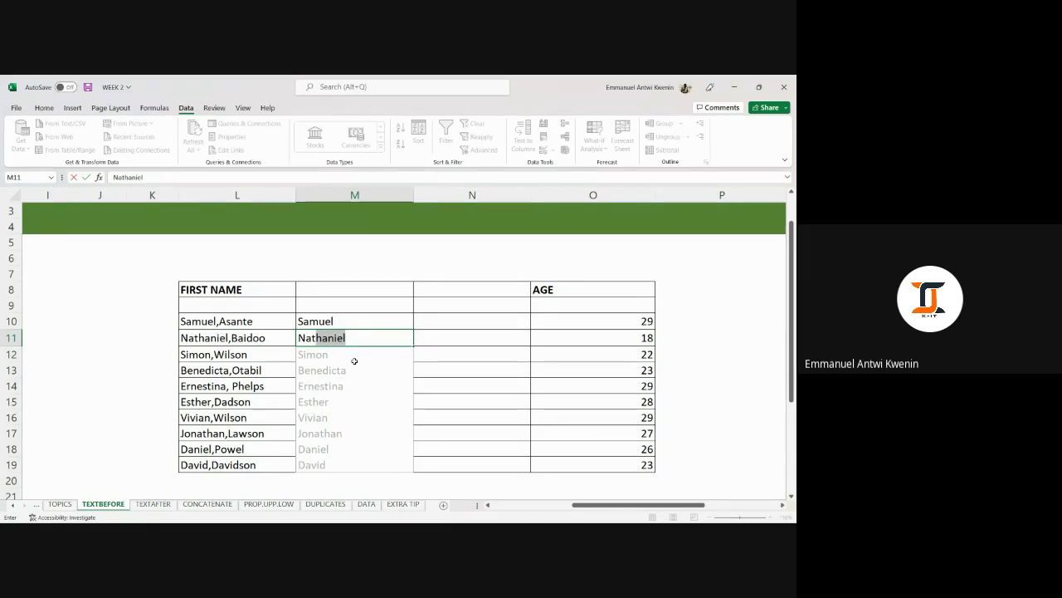
pyautogui.press('Tab')
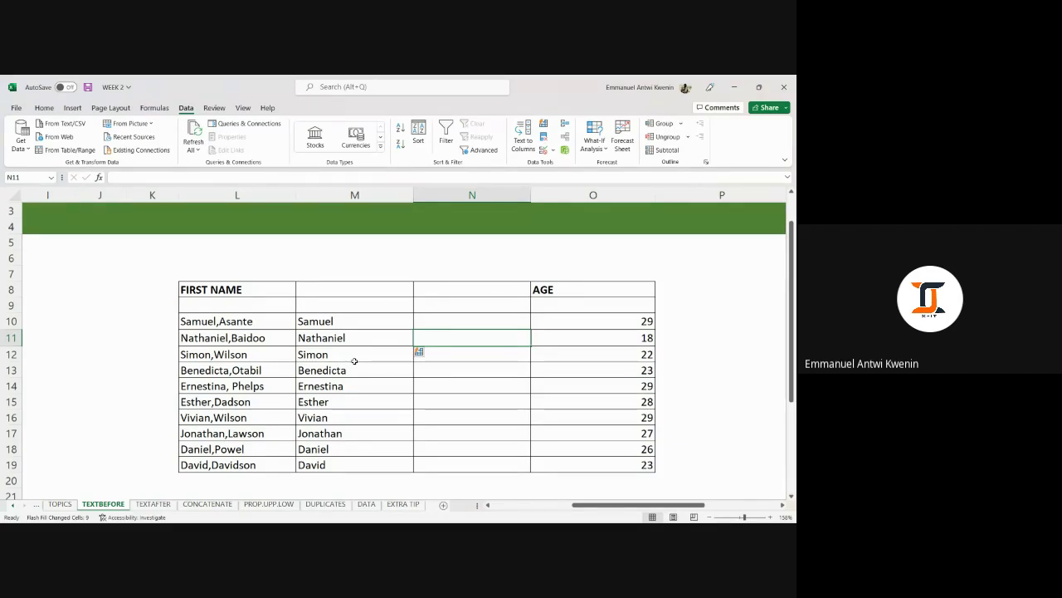
# Enter 'Asante' in N10, then Flash Fill the remaining surnames down N10:N19.
pyautogui.press('Up')
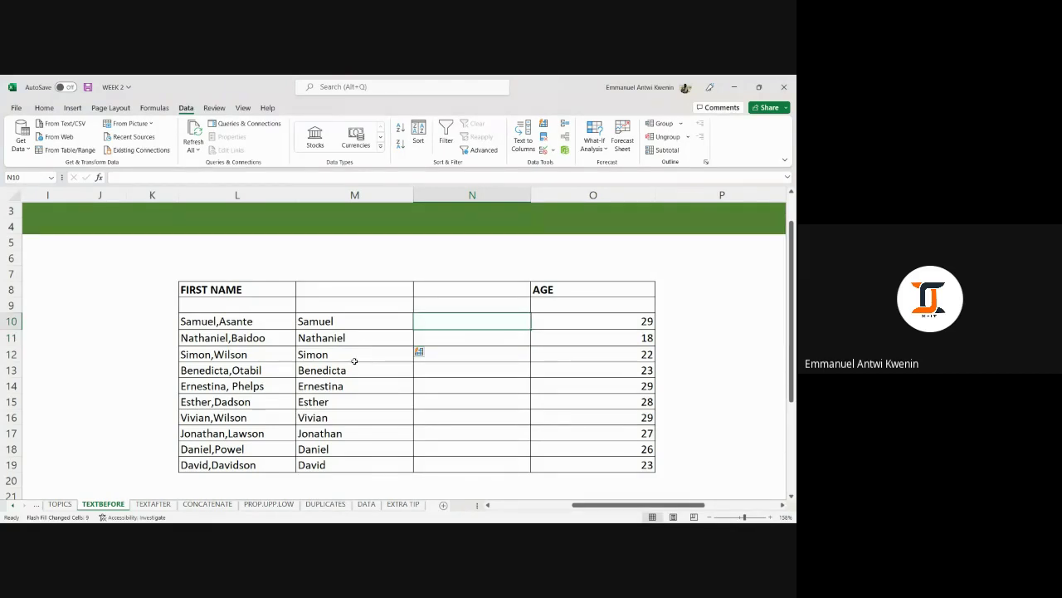
pyautogui.write('Asan')
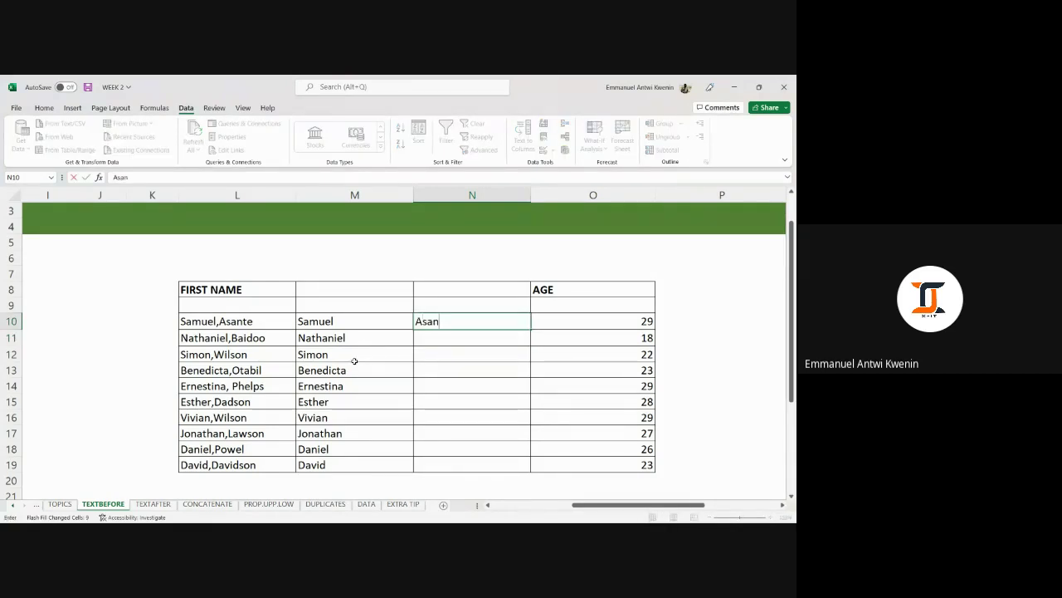
pyautogui.write('te')
pyautogui.press('Return')
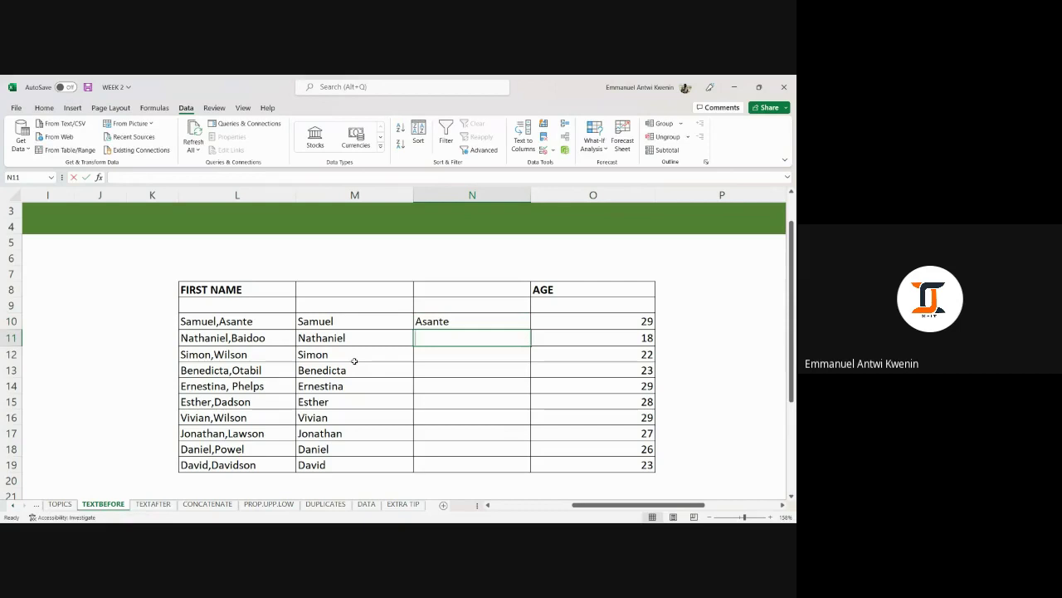
pyautogui.write('Baidoo')
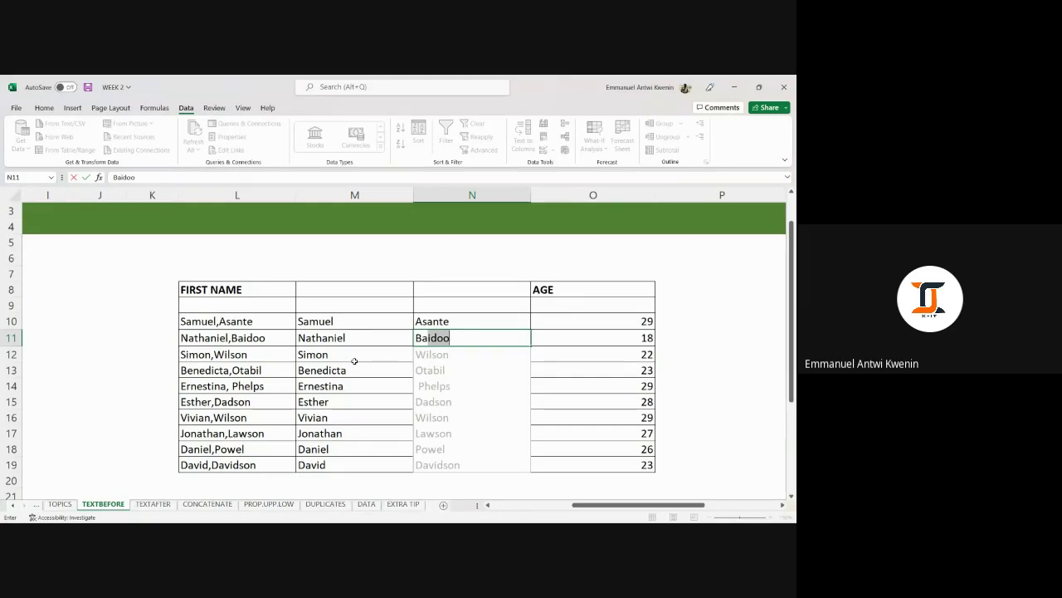
pyautogui.press('Tab')
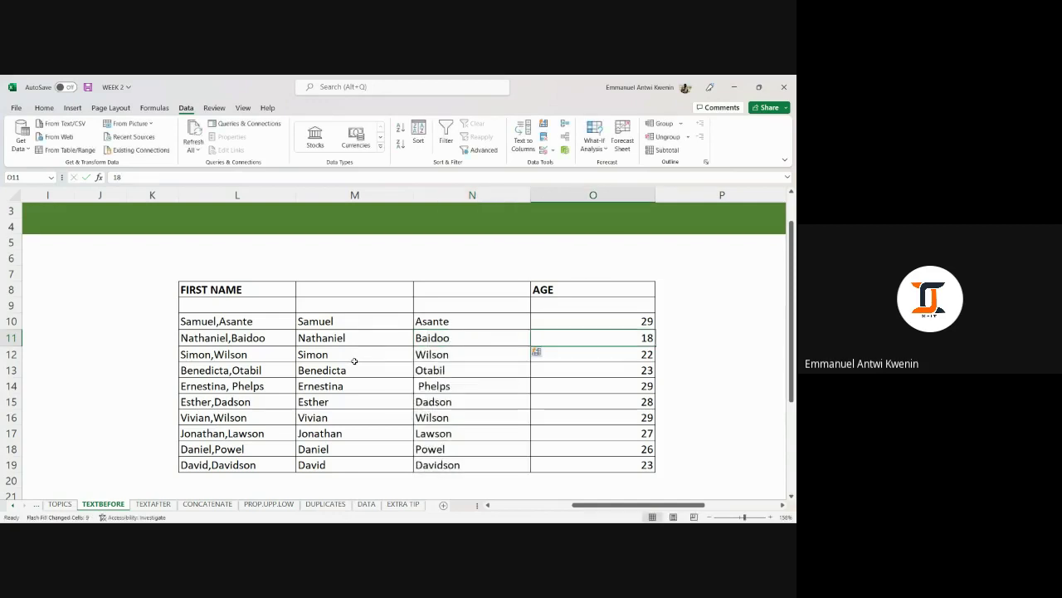
# Review the first-name and surname columns M10:N19, then move to the CONCATENATE sheet.
pyautogui.moveTo(418, 326); pyautogui.dragTo(441, 465)
pyautogui.moveTo(368, 322); pyautogui.dragTo(385, 463)
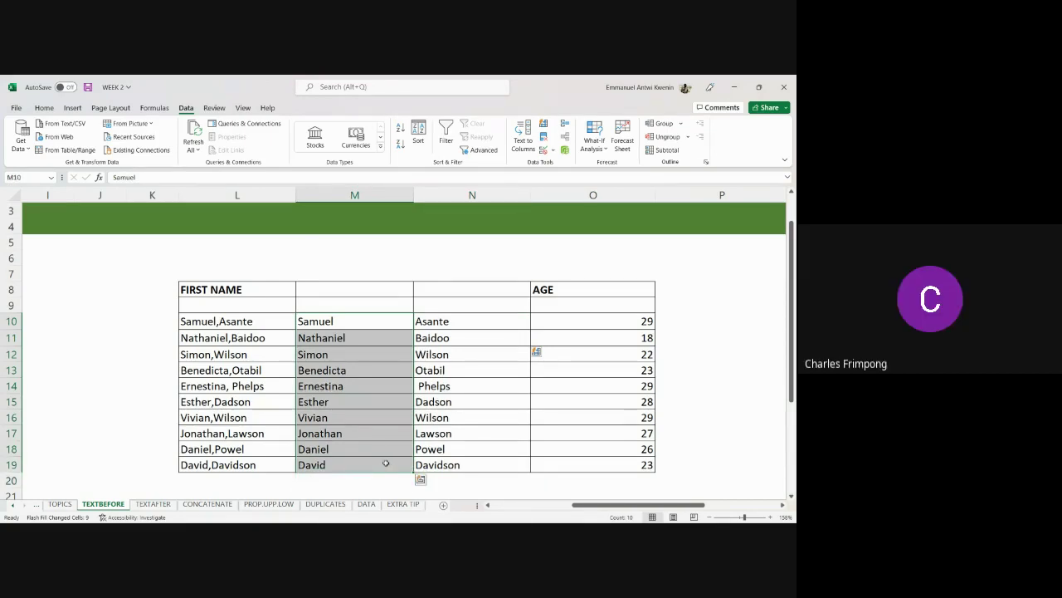
pyautogui.hotkey('ctrl', 'pagedown')
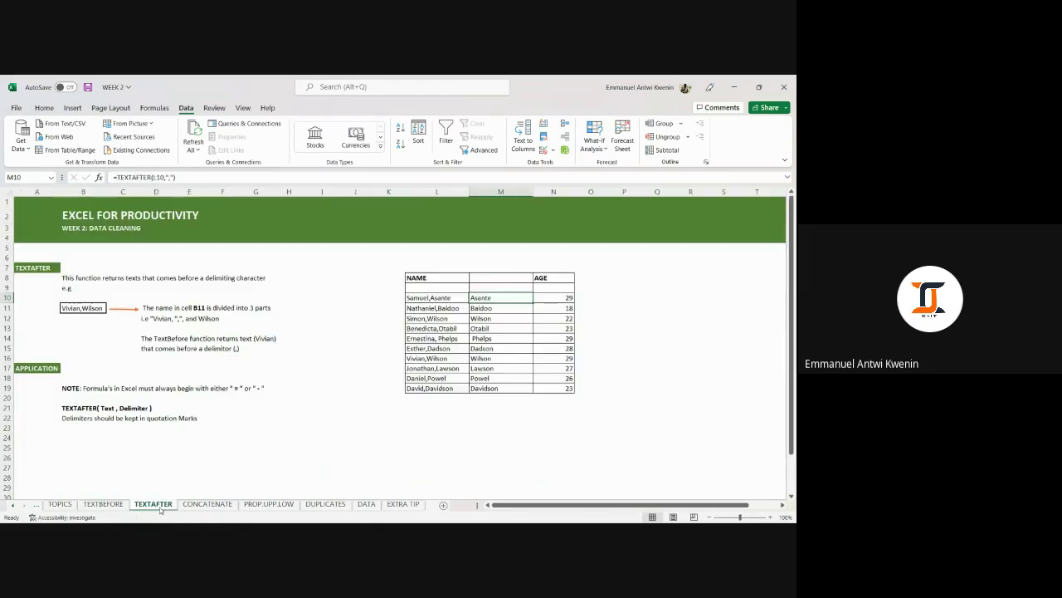
pyautogui.click(98, 504)
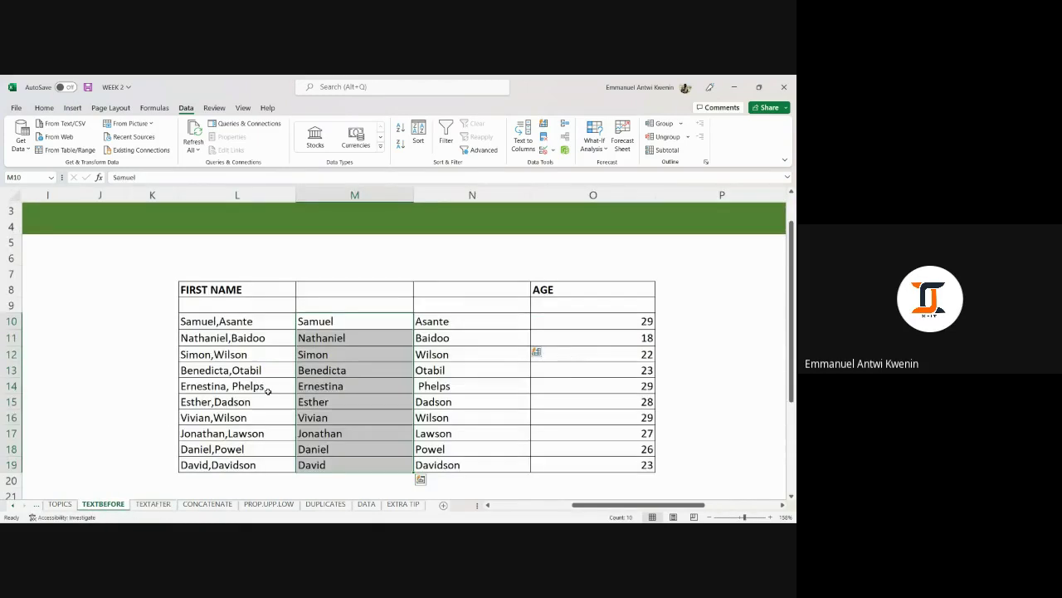
pyautogui.click(337, 320)
pyautogui.moveTo(337, 320); pyautogui.dragTo(348, 465)
pyautogui.moveTo(457, 322); pyautogui.dragTo(457, 465)
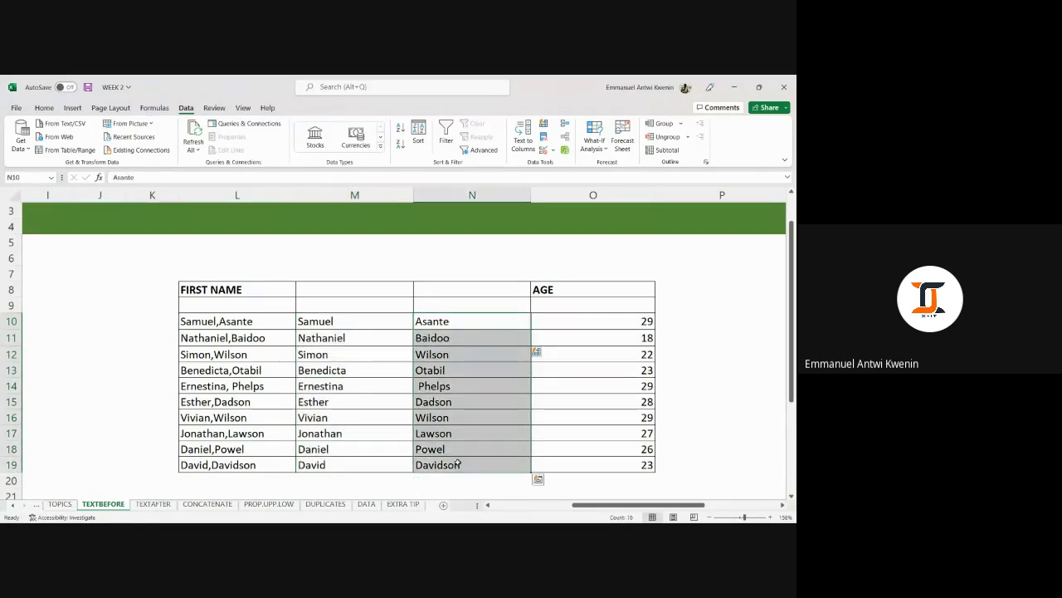
pyautogui.click(205, 506)
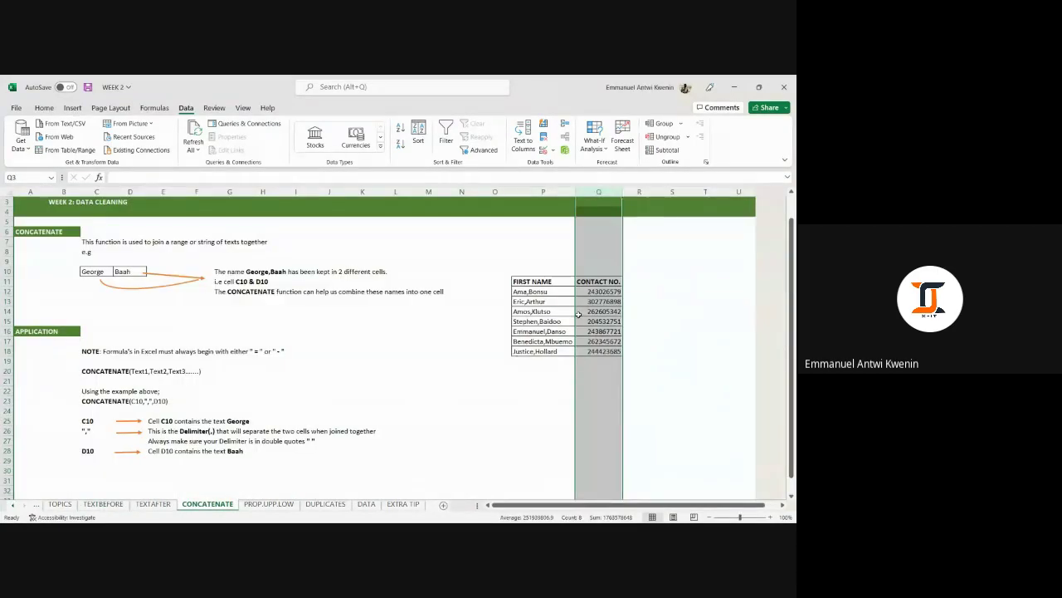
# Insert a blank column Q before CONTACT NO. with Ctrl+Shift+Plus on the CONCATENATE sheet.
pyautogui.click(568, 383)
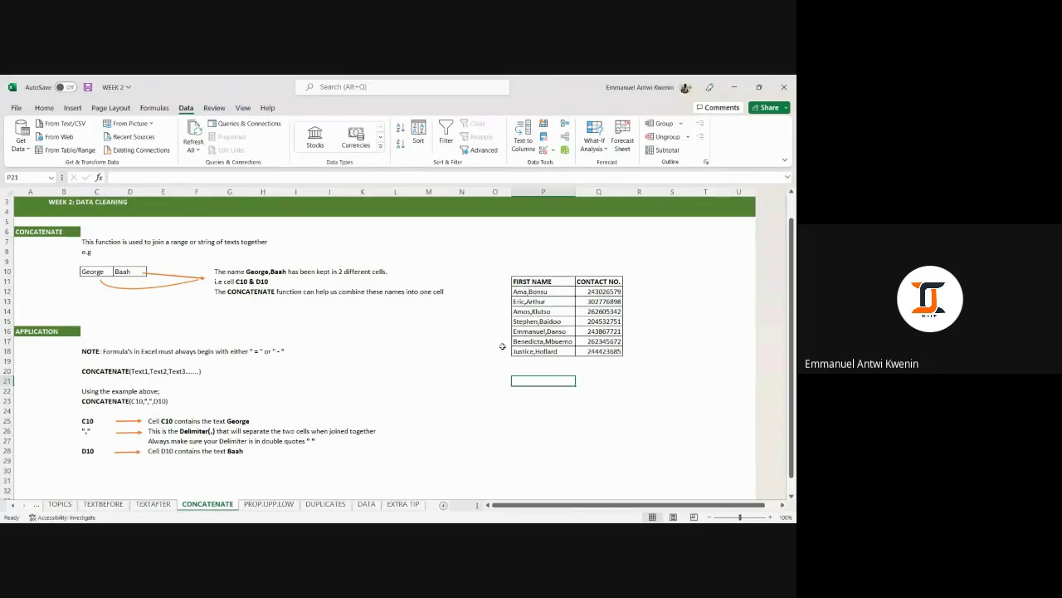
pyautogui.click(548, 292)
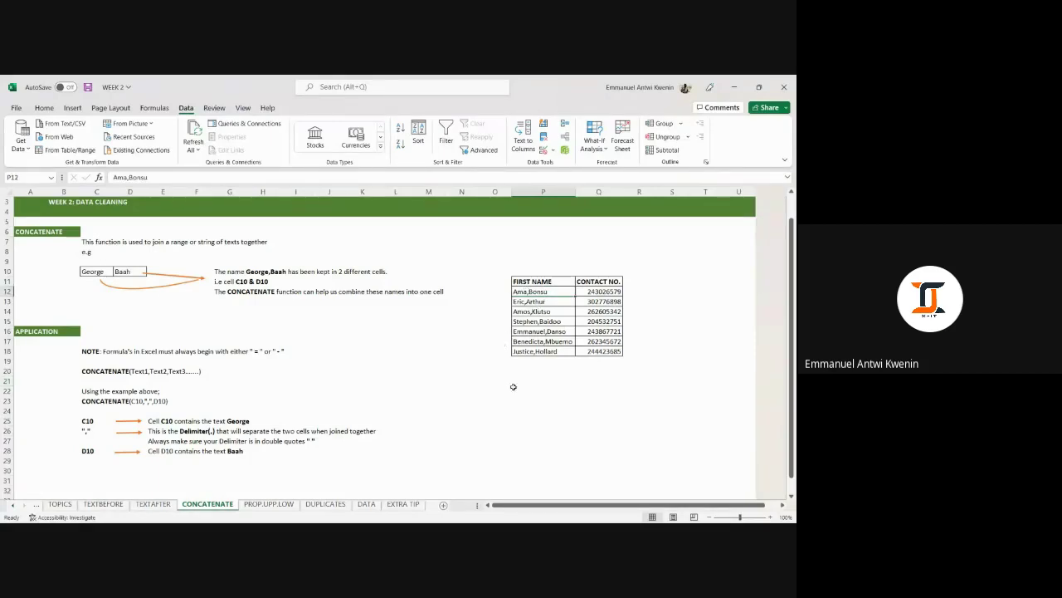
pyautogui.click(541, 192)
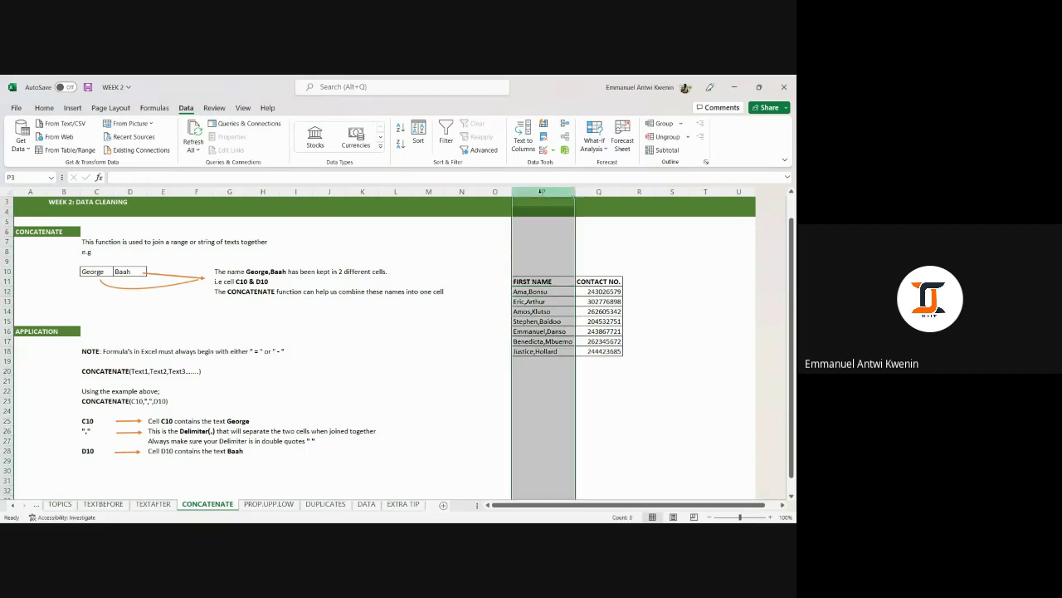
pyautogui.click(517, 411)
pyautogui.click(461, 402)
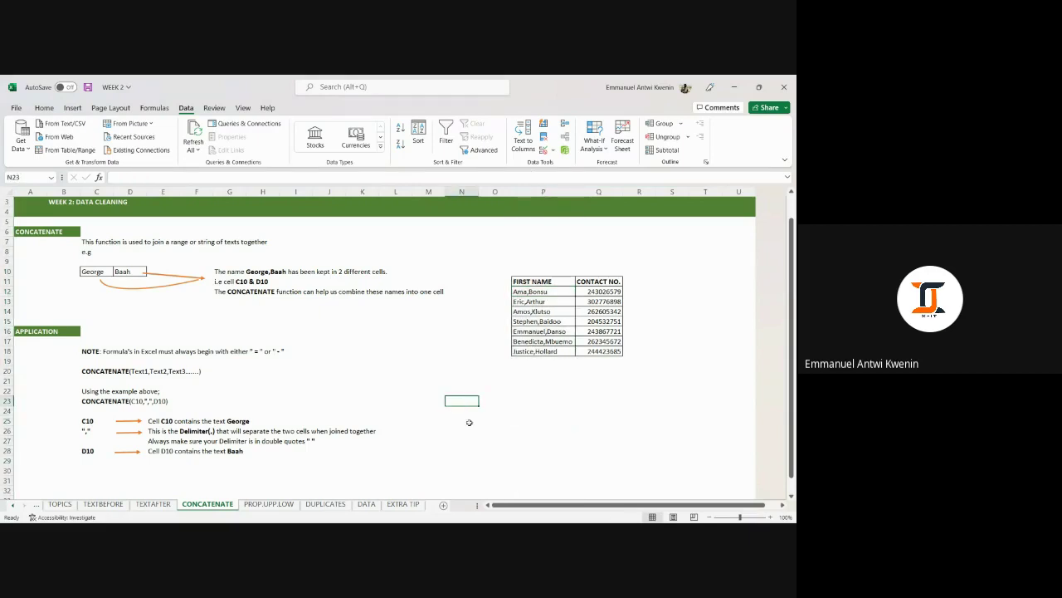
pyautogui.rightClick(598, 193)
pyautogui.press('Escape')
pyautogui.hotkey('ctrl', 'shift', '+')
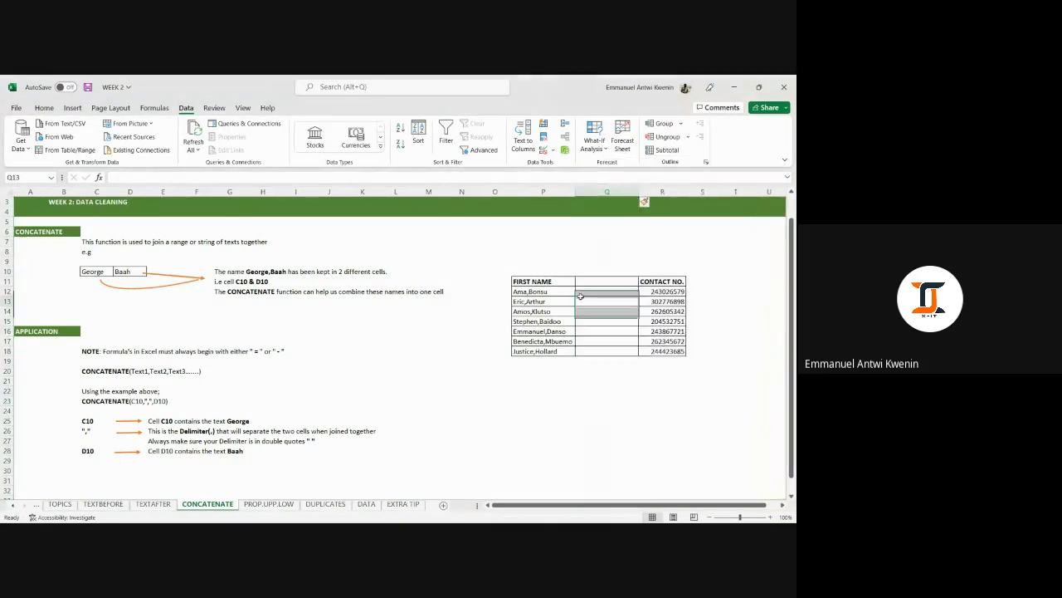
pyautogui.click(558, 291)
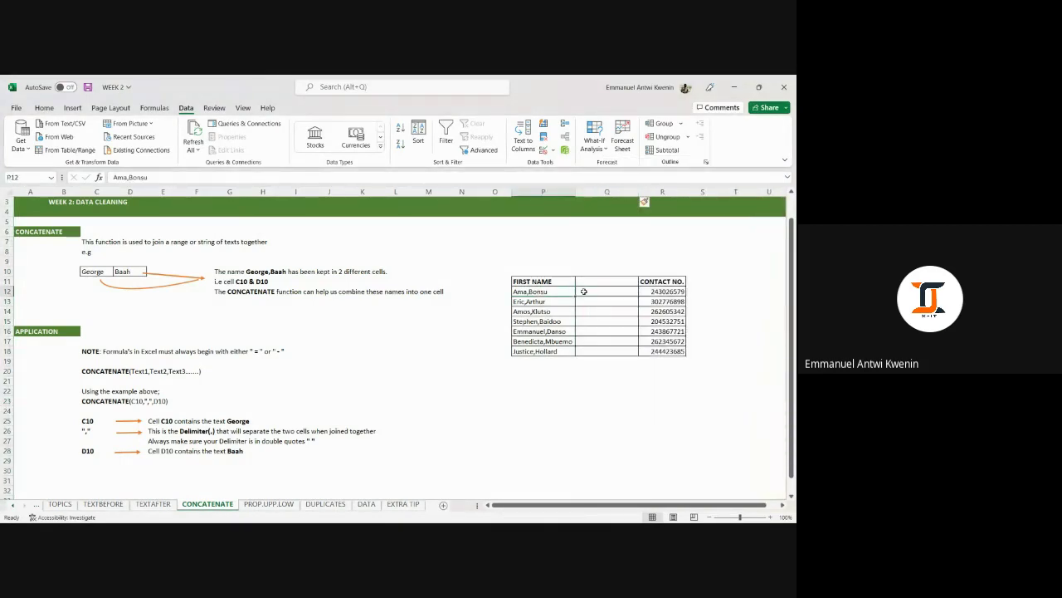
# Return to the TEXTBEFORE sheet and clear the comma-joined names in L10:L19.
pyautogui.click(605, 192)
pyautogui.rightClick(604, 192)
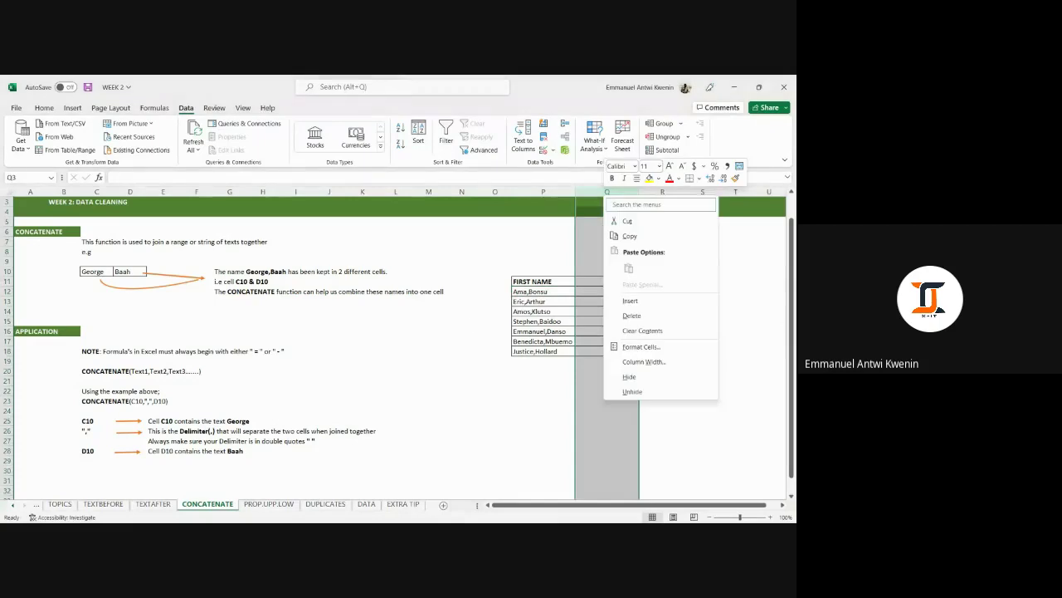
pyautogui.press('Escape')
pyautogui.click(113, 503)
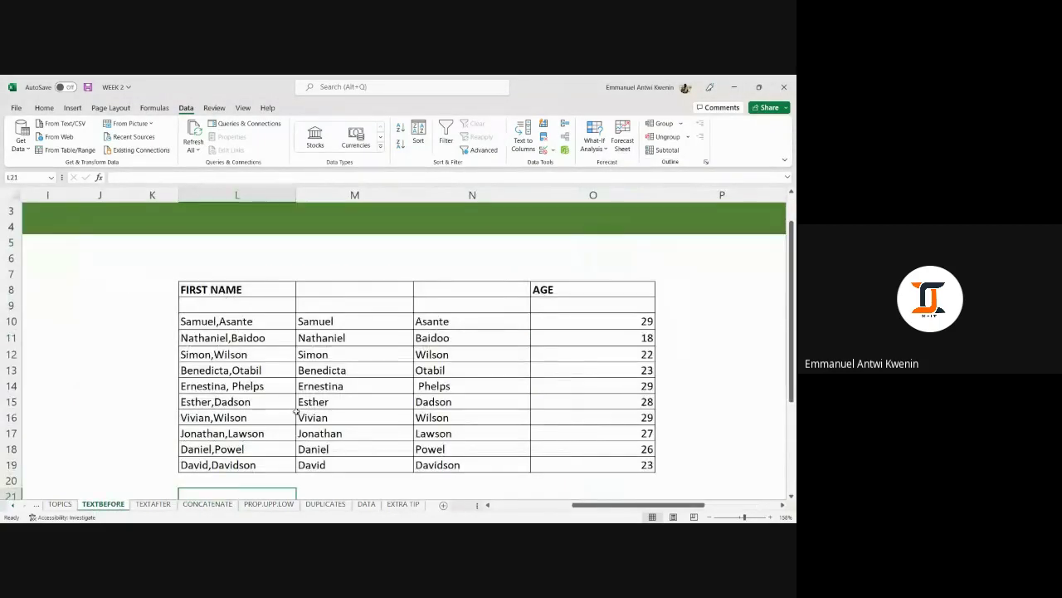
pyautogui.moveTo(249, 319); pyautogui.dragTo(259, 461)
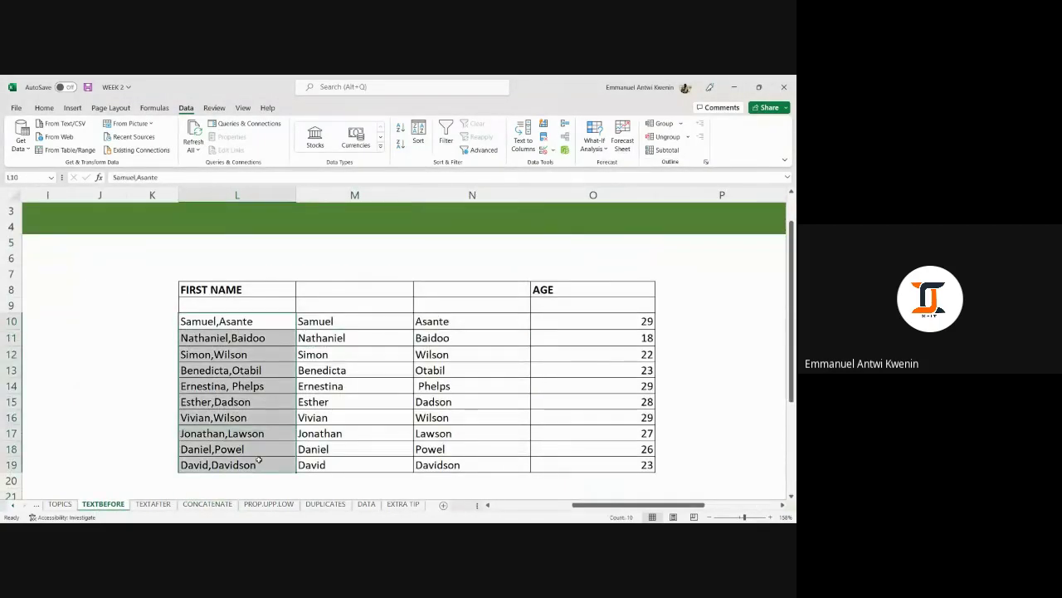
pyautogui.press('Delete')
# Check the first name and surname in row 10 beside the now empty L10.
pyautogui.click(359, 403)
pyautogui.click(249, 321)
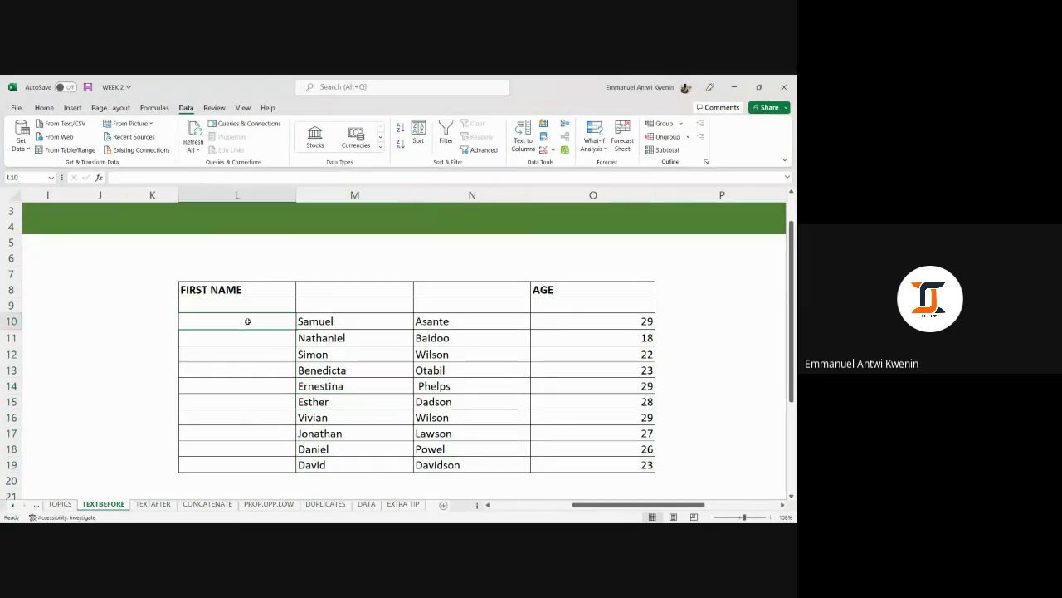
pyautogui.moveTo(370, 322); pyautogui.dragTo(477, 319)
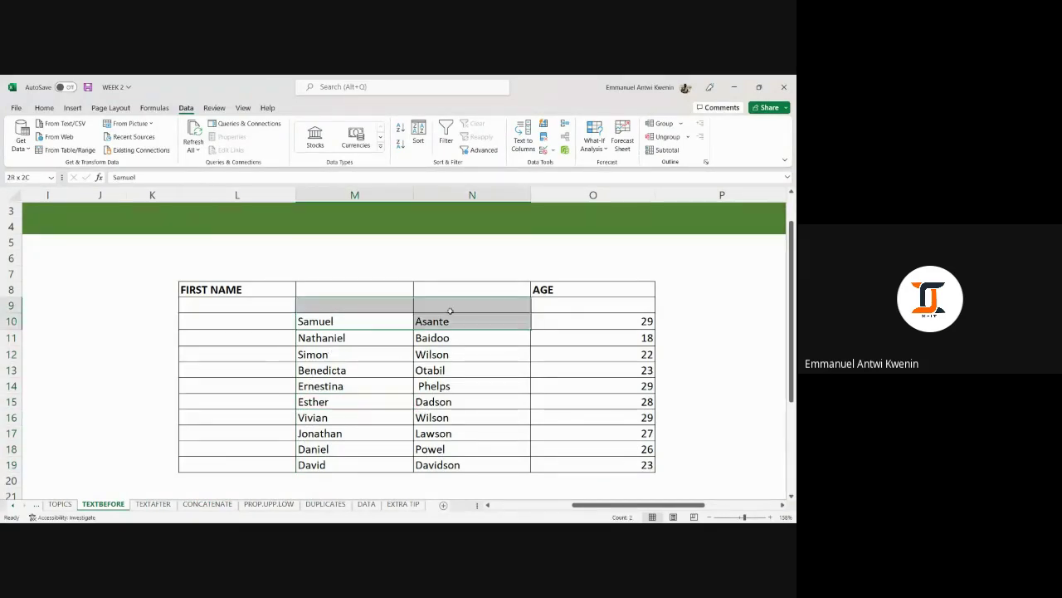
pyautogui.click(216, 321)
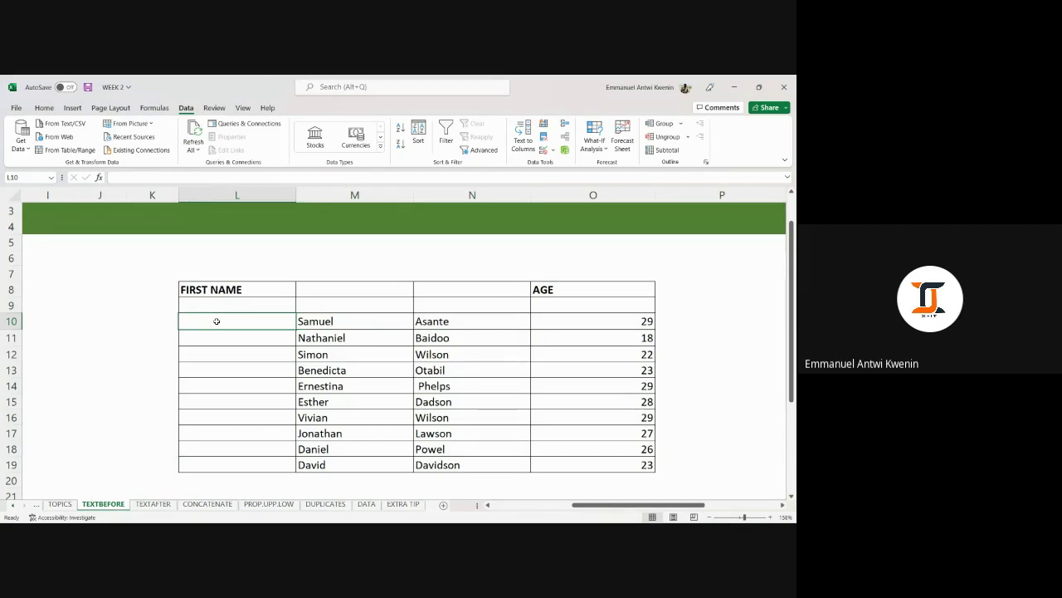
pyautogui.click(336, 324)
pyautogui.click(424, 308)
pyautogui.click(431, 319)
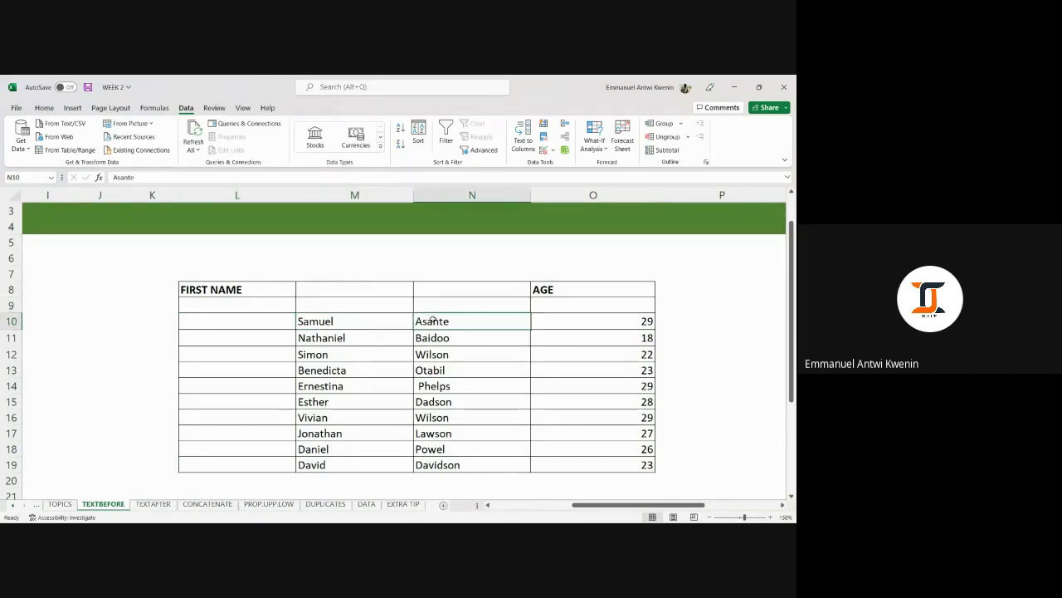
pyautogui.click(249, 321)
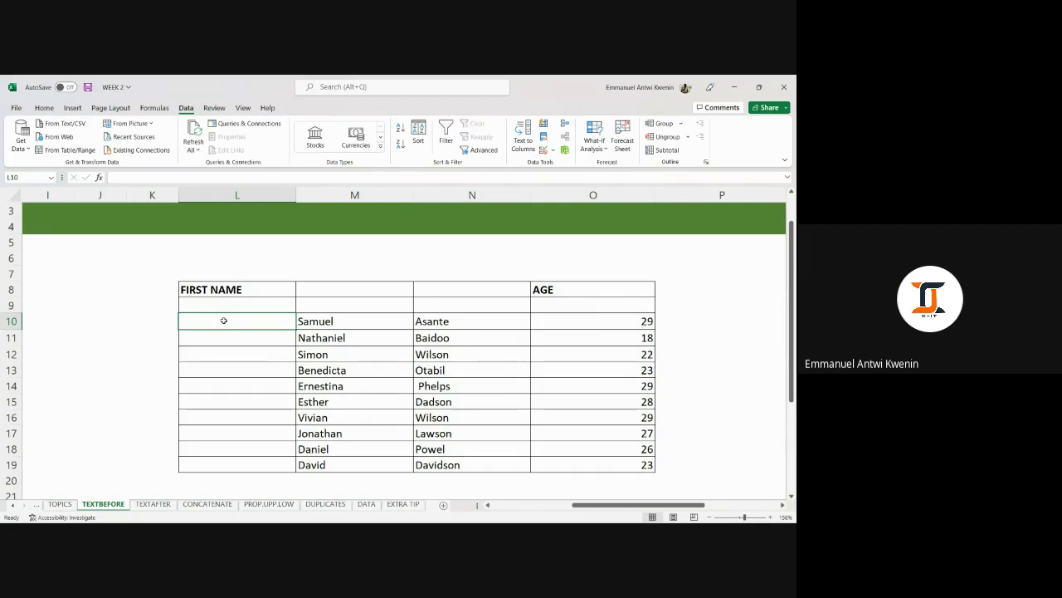
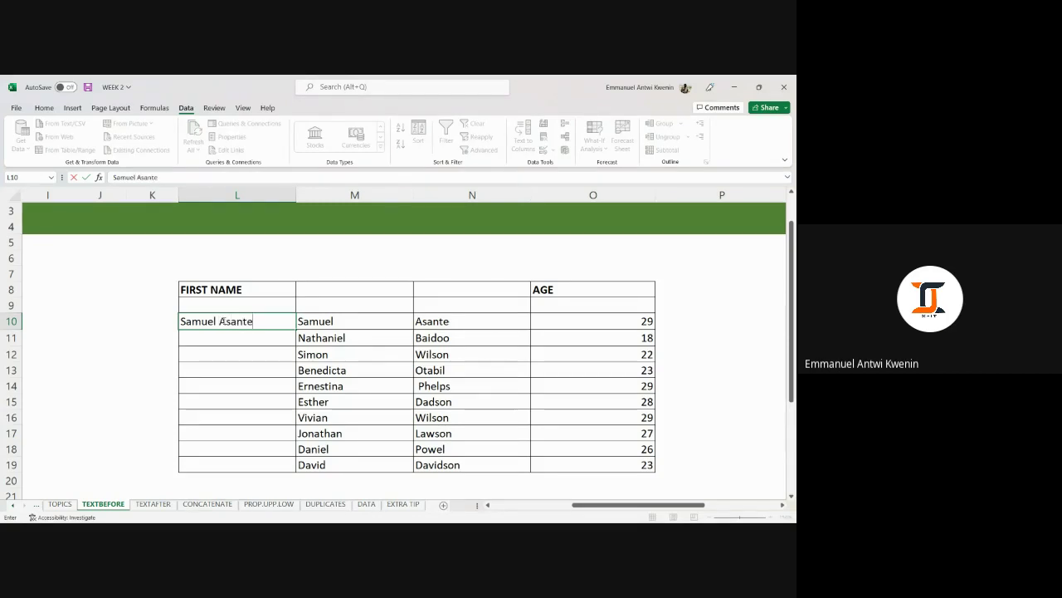
pyautogui.press('Return')
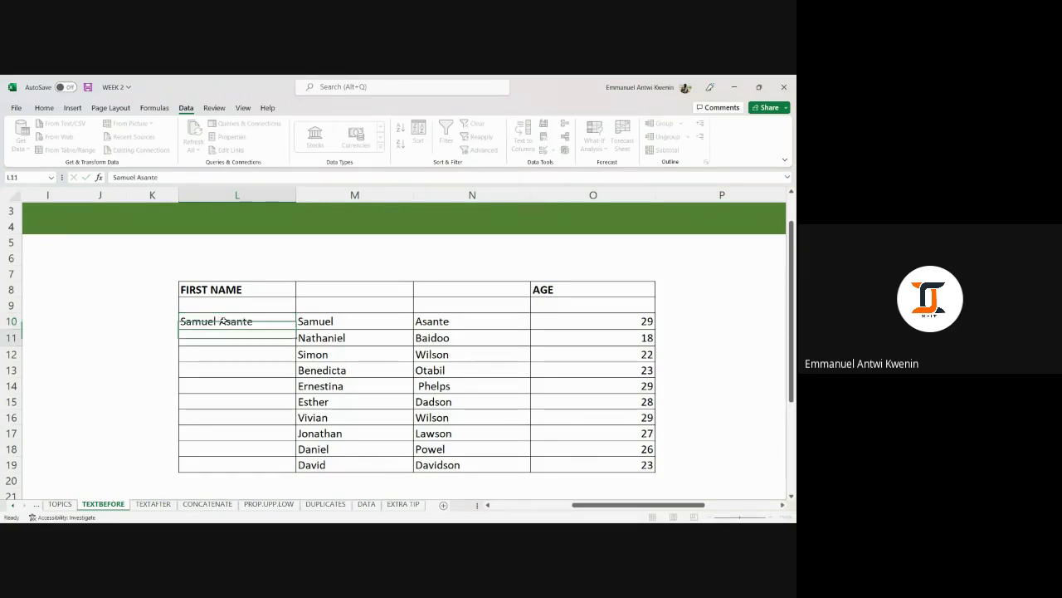
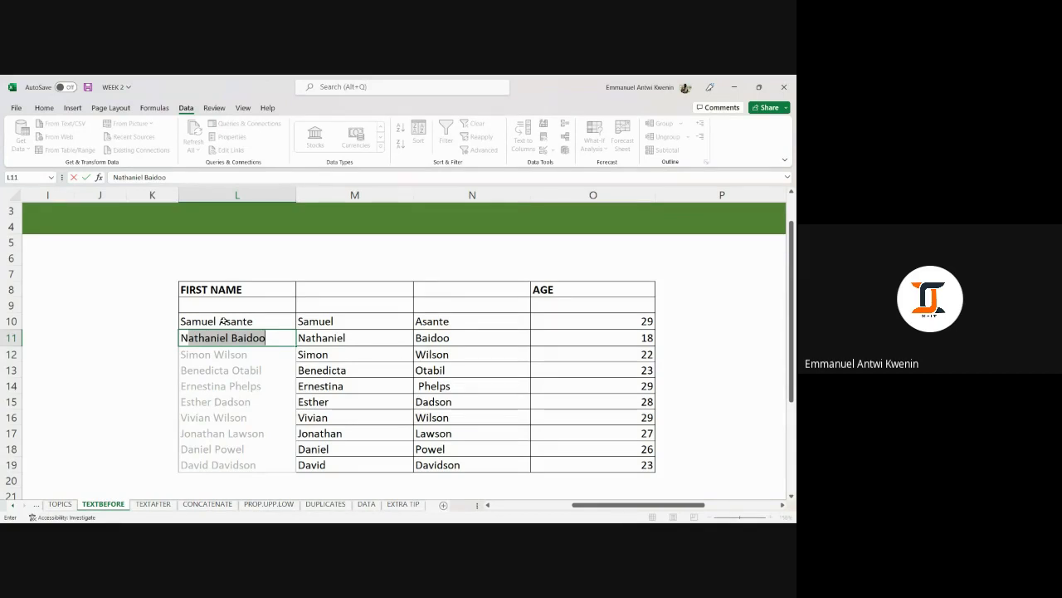
pyautogui.press('Tab')
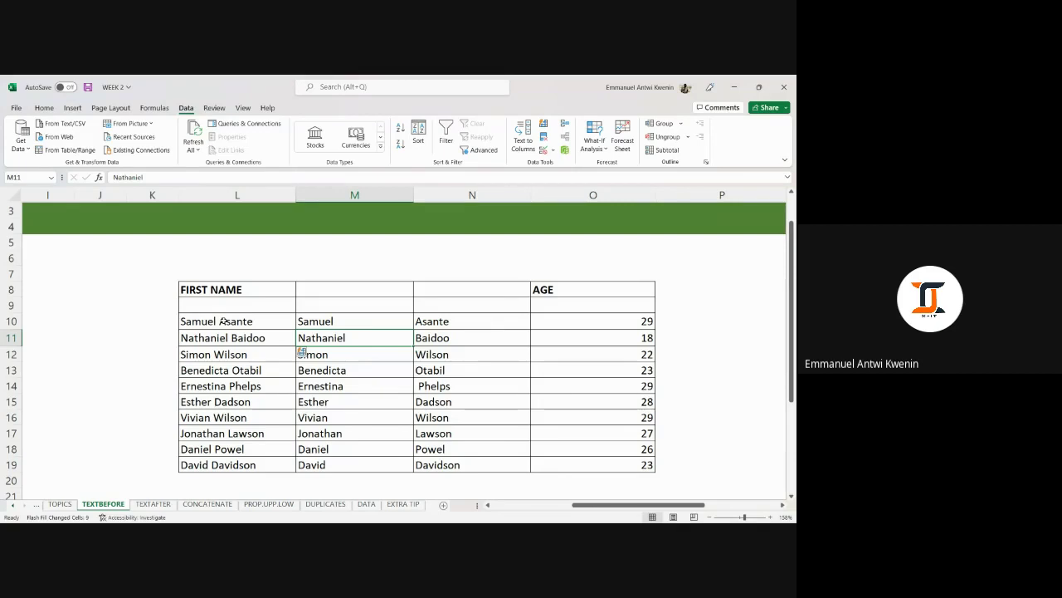
# Select the table's header rows L8:O9 and scroll over the name table.
pyautogui.click(710, 304)
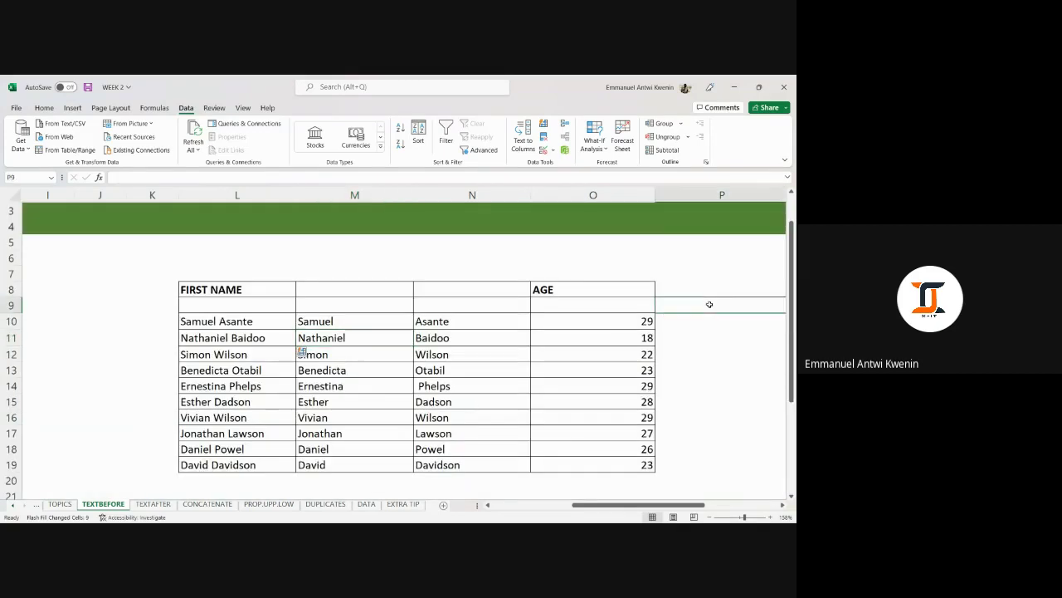
pyautogui.click(277, 288)
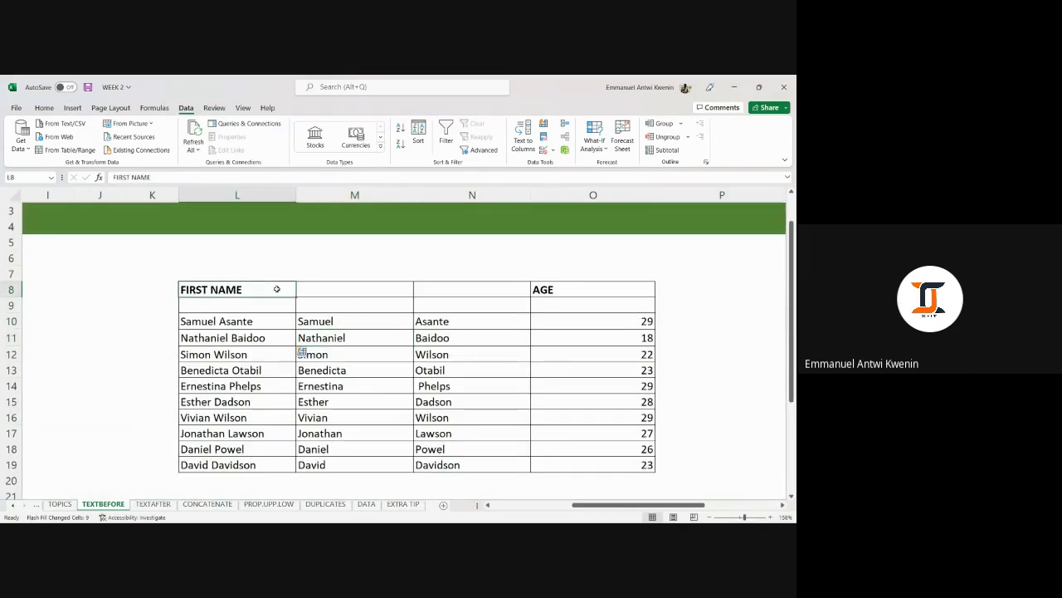
pyautogui.moveTo(278, 289)
pyautogui.mouseDown()
pyautogui.moveTo(635, 354)
pyautogui.moveTo(632, 305)
pyautogui.mouseUp()
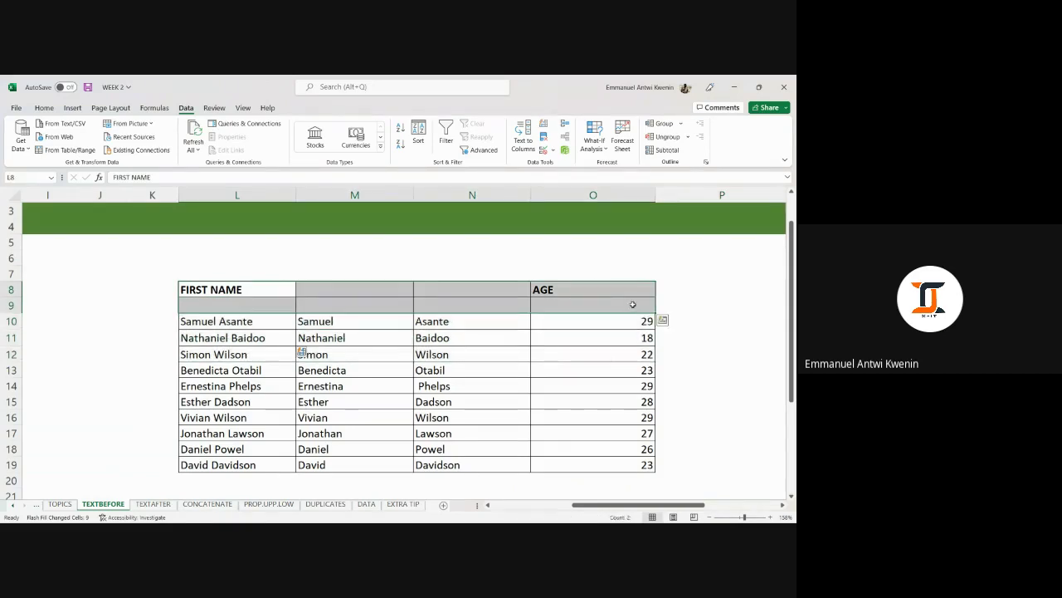
pyautogui.scroll(-3, 633, 304)
pyautogui.scroll(4, 619, 308)
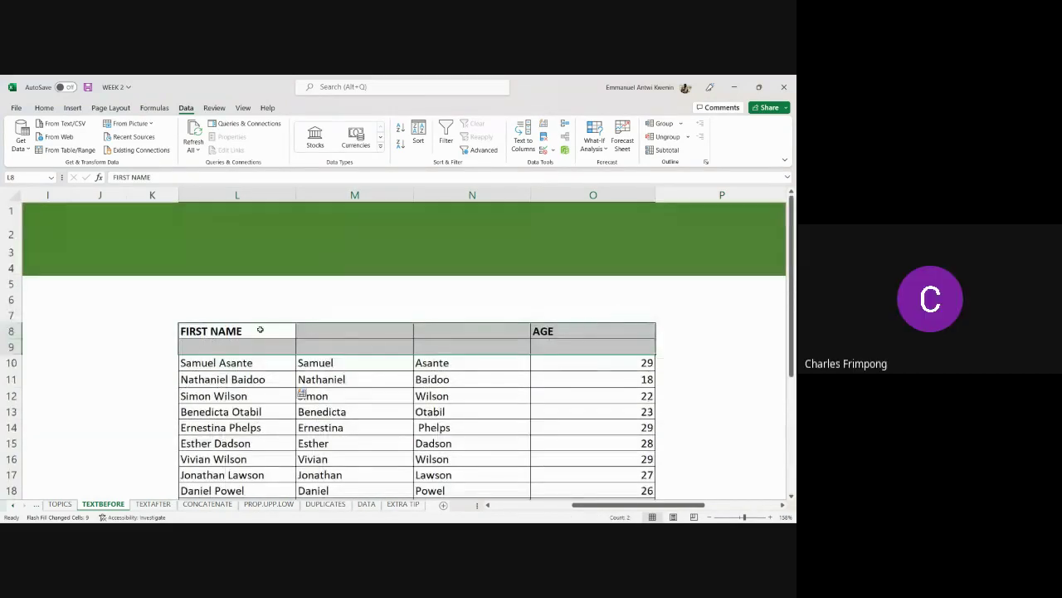
pyautogui.scroll(-1, 260, 329)
pyautogui.click(669, 358)
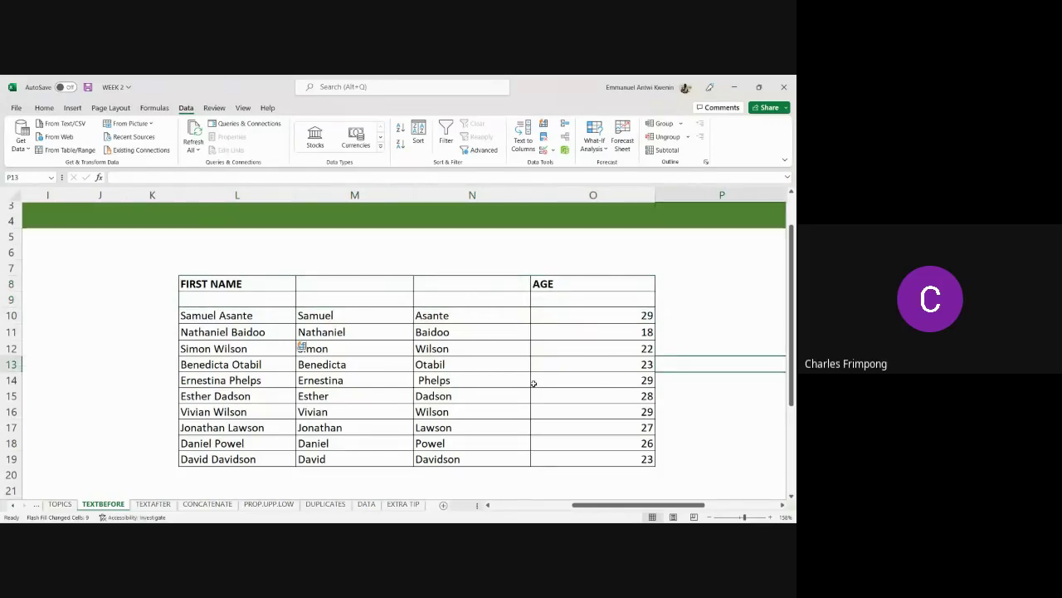
pyautogui.click(356, 315)
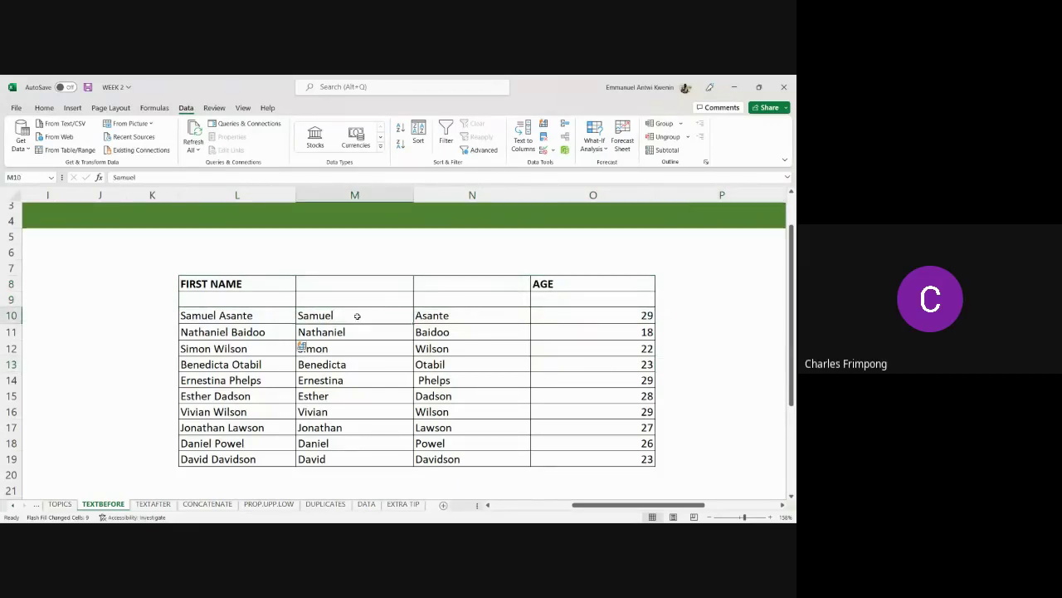
pyautogui.click(266, 318)
pyautogui.click(274, 331)
pyautogui.click(333, 318)
pyautogui.click(340, 334)
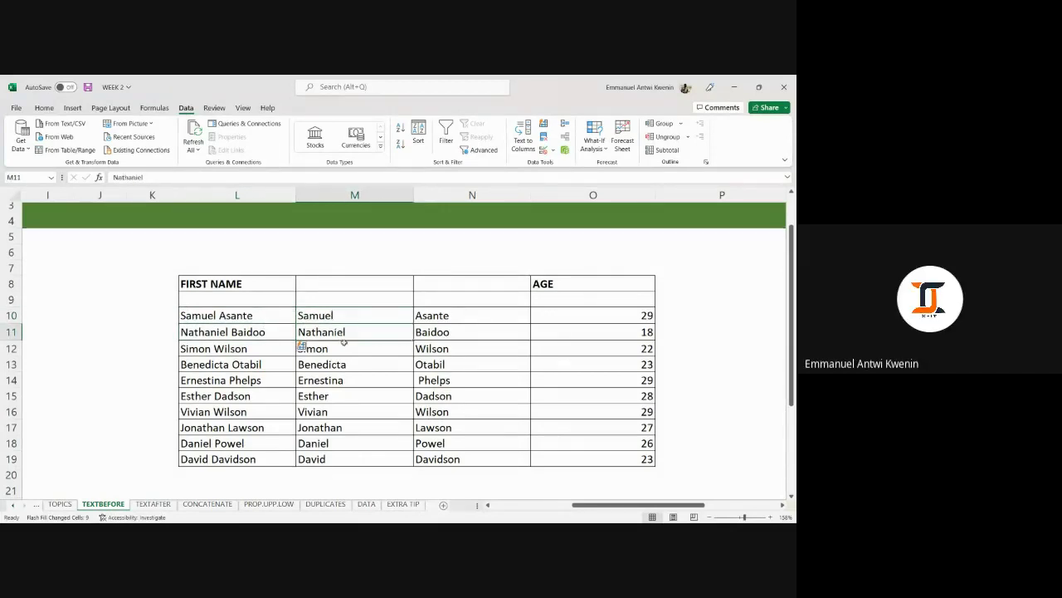
pyautogui.click(343, 345)
pyautogui.click(271, 348)
pyautogui.click(273, 364)
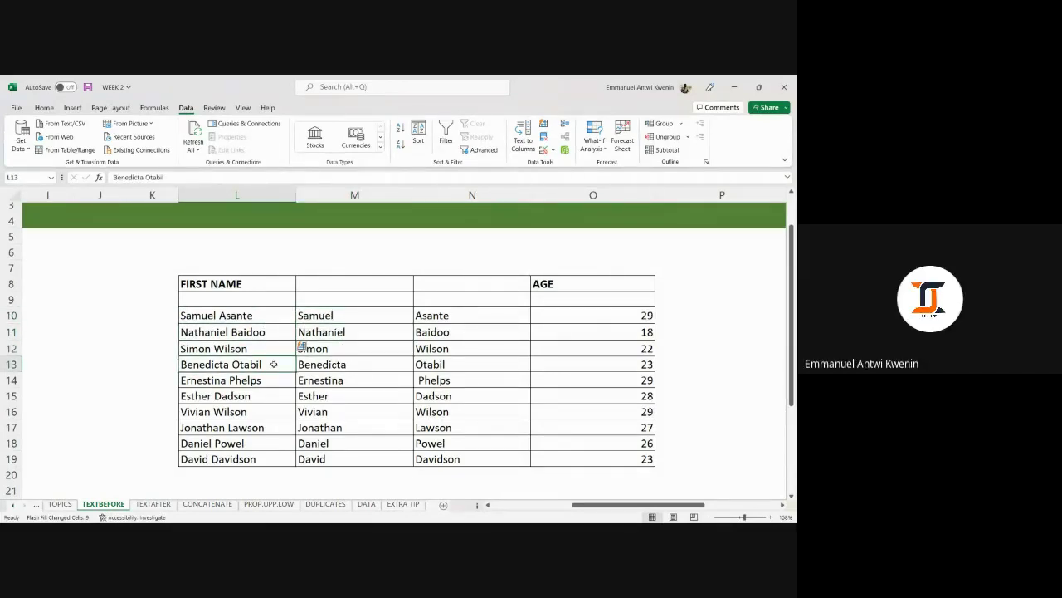
pyautogui.click(340, 377)
pyautogui.click(262, 382)
pyautogui.click(268, 407)
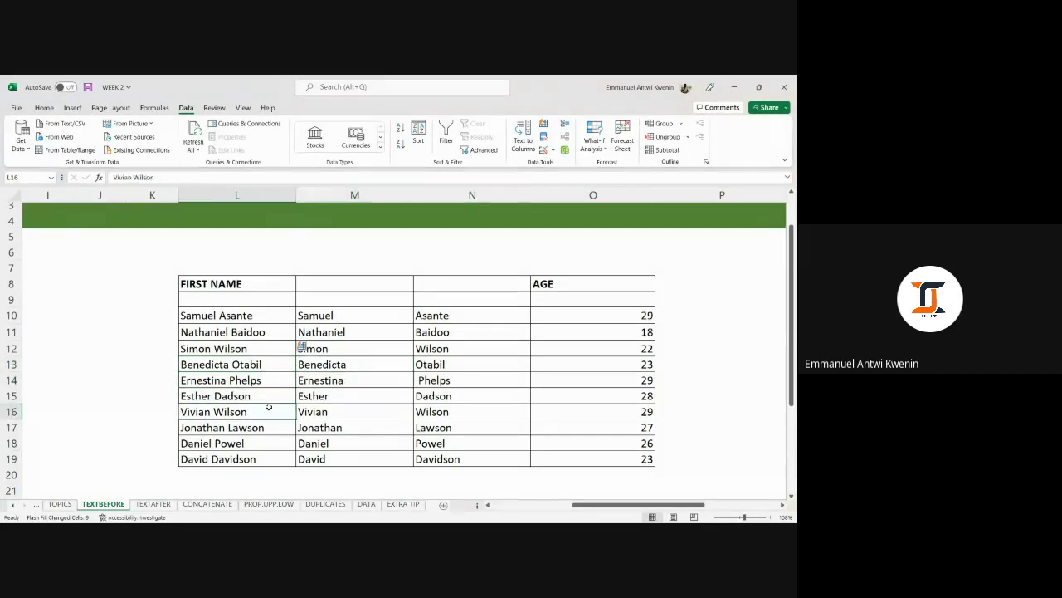
pyautogui.click(266, 396)
pyautogui.click(335, 406)
pyautogui.click(275, 412)
pyautogui.click(274, 425)
pyautogui.click(317, 426)
pyautogui.click(322, 442)
pyautogui.click(284, 445)
pyautogui.click(282, 458)
pyautogui.click(329, 456)
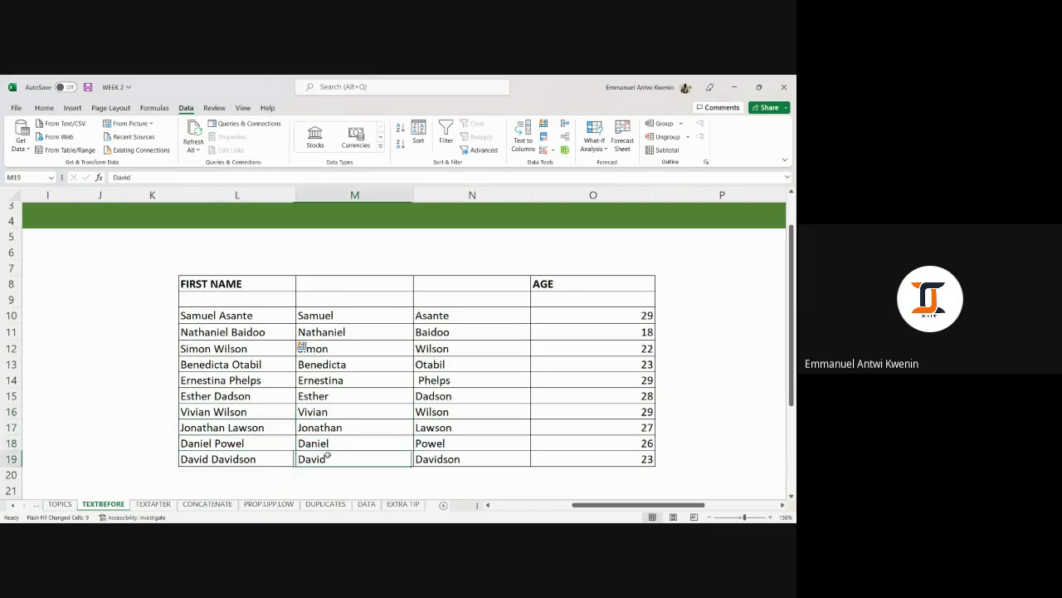
# Highlight the whole name table area on the TEXTBEFORE sheet to review it.
pyautogui.scroll(-1, 724, 259)
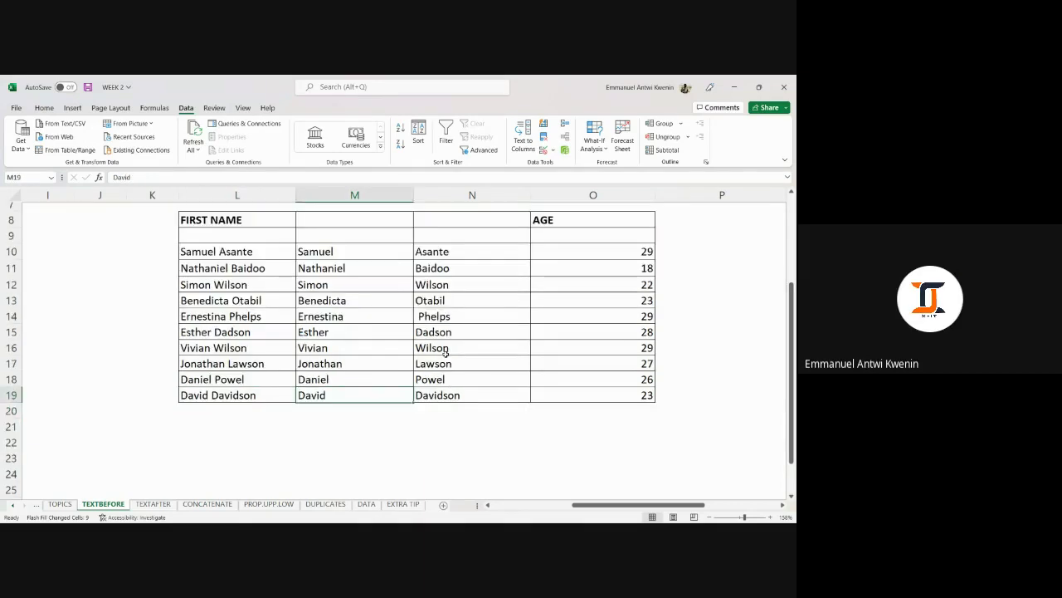
pyautogui.scroll(1, 724, 259)
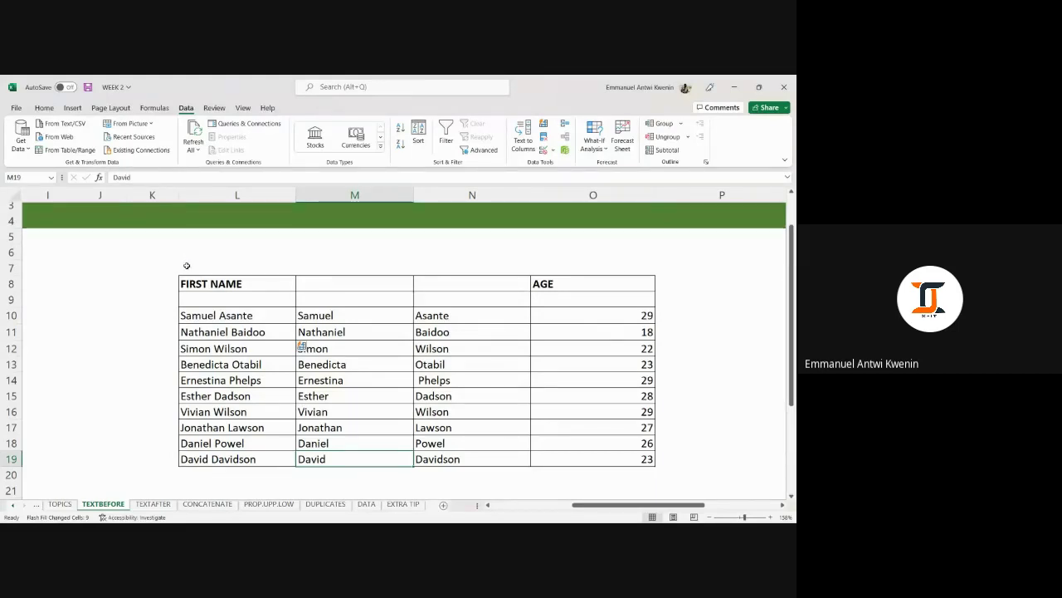
pyautogui.moveTo(169, 265); pyautogui.dragTo(659, 468)
pyautogui.click(669, 459)
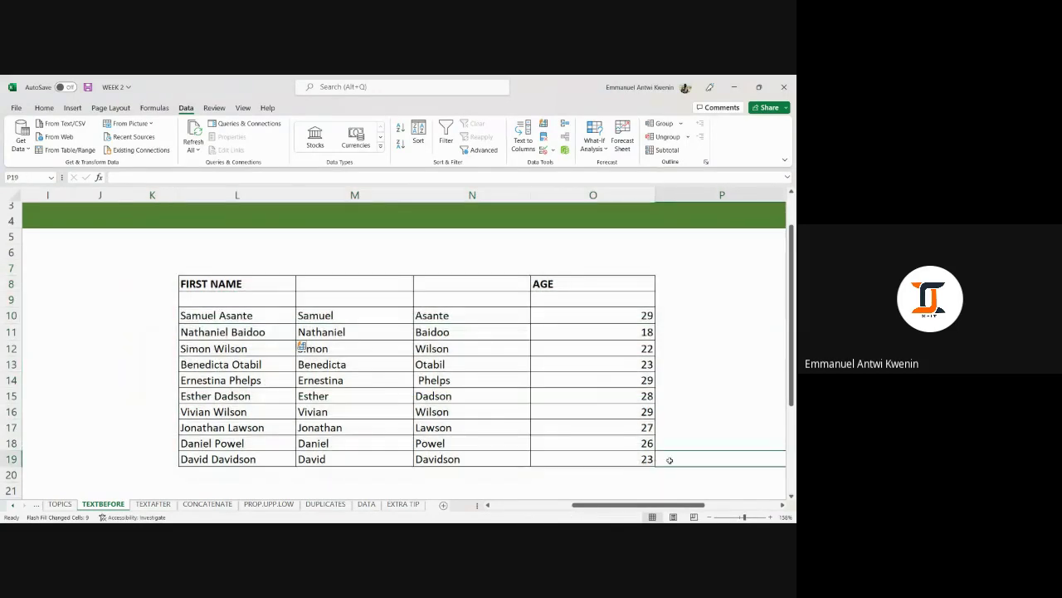
pyautogui.click(168, 258)
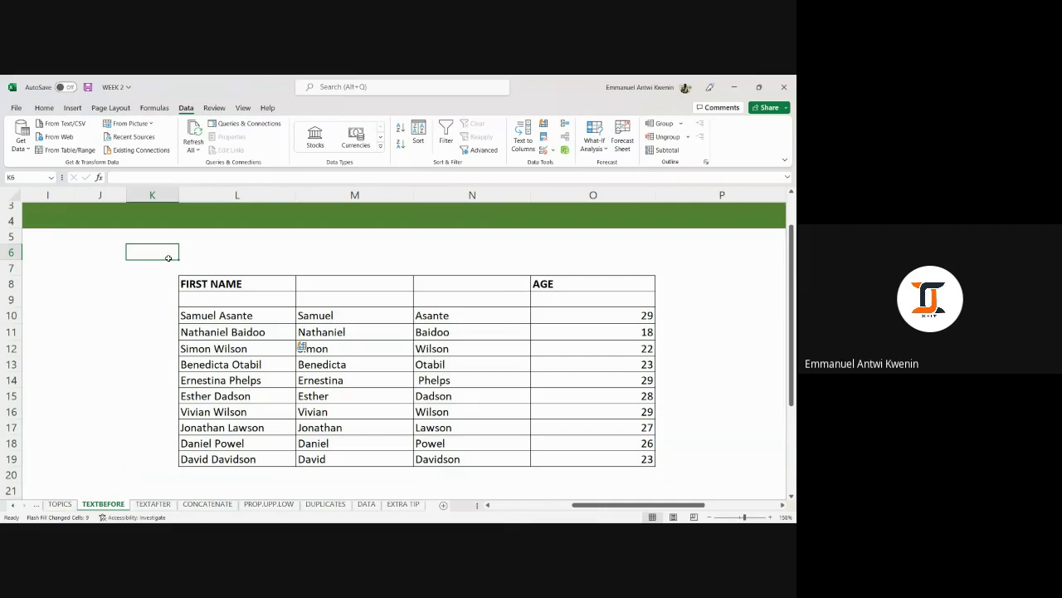
pyautogui.moveTo(168, 259); pyautogui.dragTo(662, 486)
pyautogui.click(664, 473)
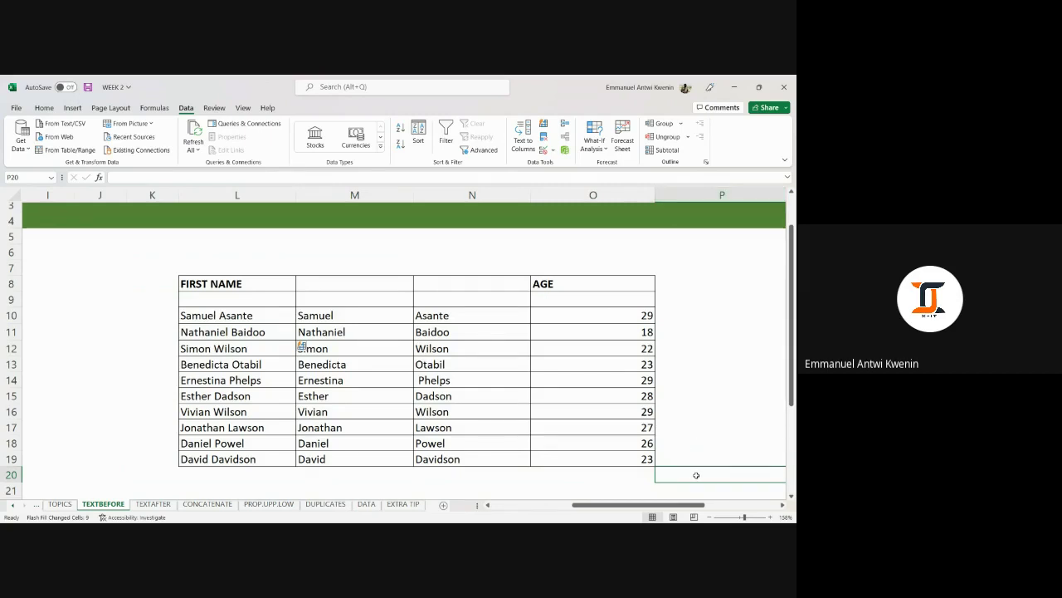
# Narrow column P and review the name table before moving to the TEXTAFTER sheet.
pyautogui.moveTo(687, 505); pyautogui.dragTo(699, 505)
pyautogui.moveTo(742, 192); pyautogui.dragTo(675, 193)
pyautogui.click(640, 268)
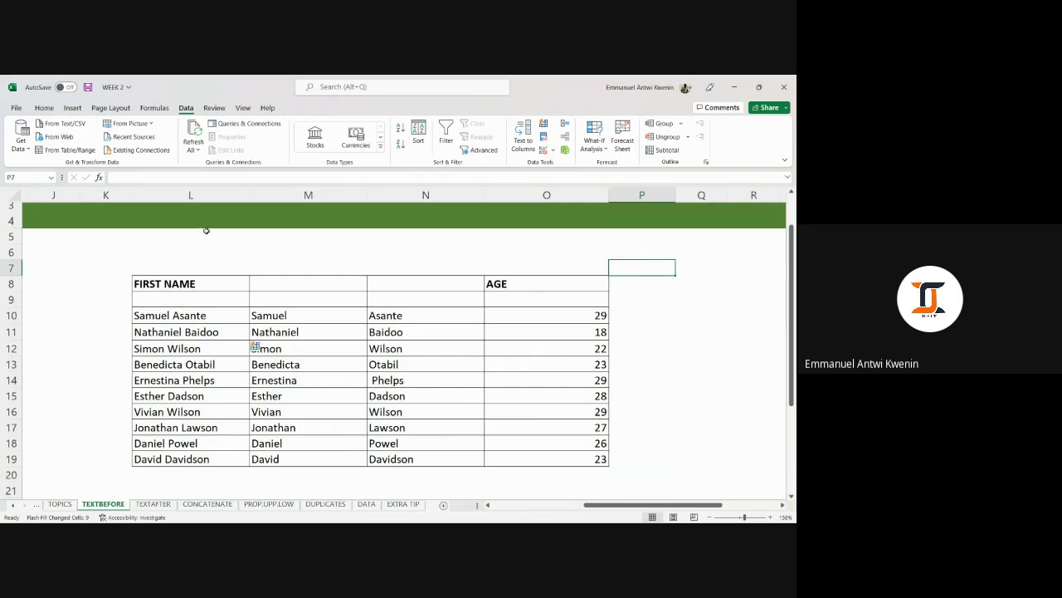
pyautogui.click(108, 255)
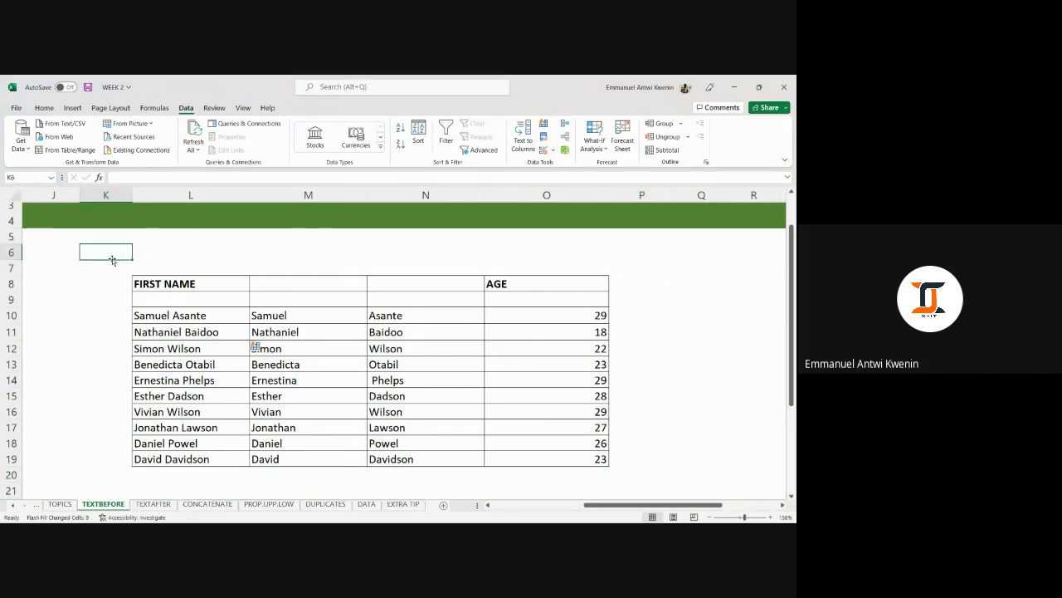
pyautogui.moveTo(115, 253); pyautogui.dragTo(668, 480)
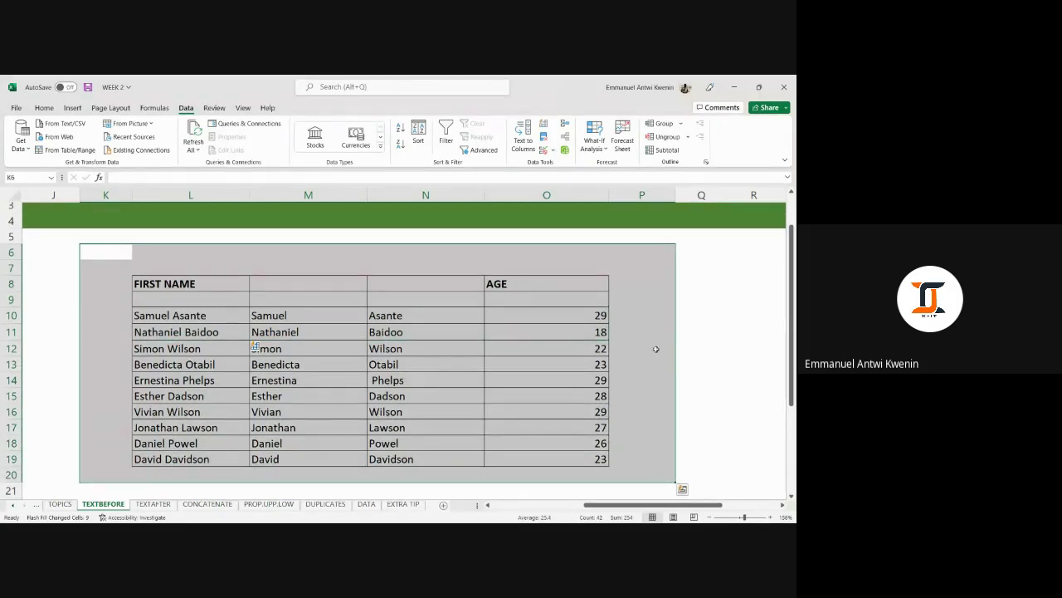
pyautogui.click(671, 330)
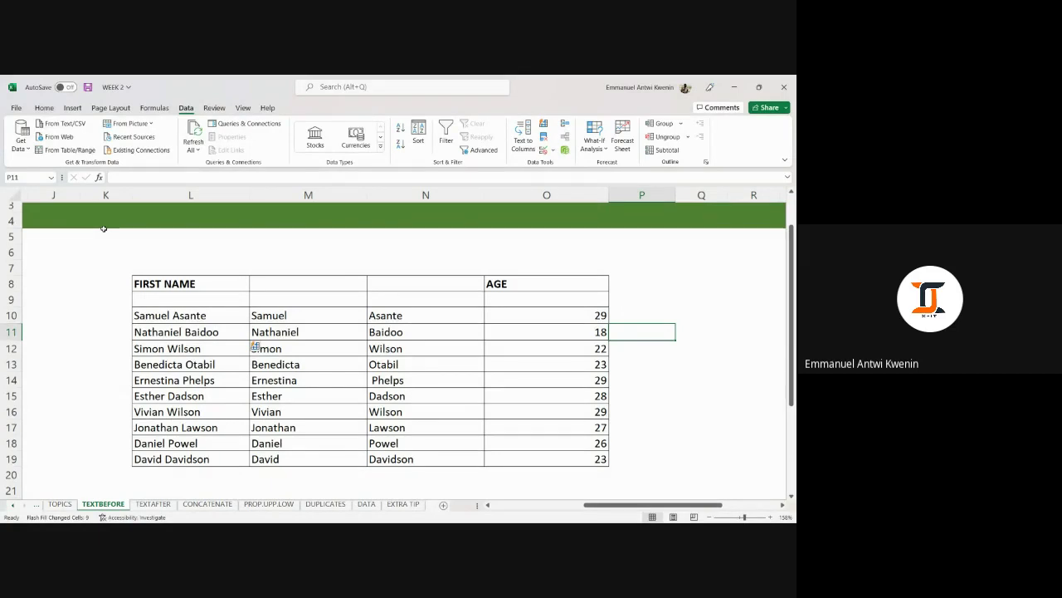
pyautogui.click(153, 504)
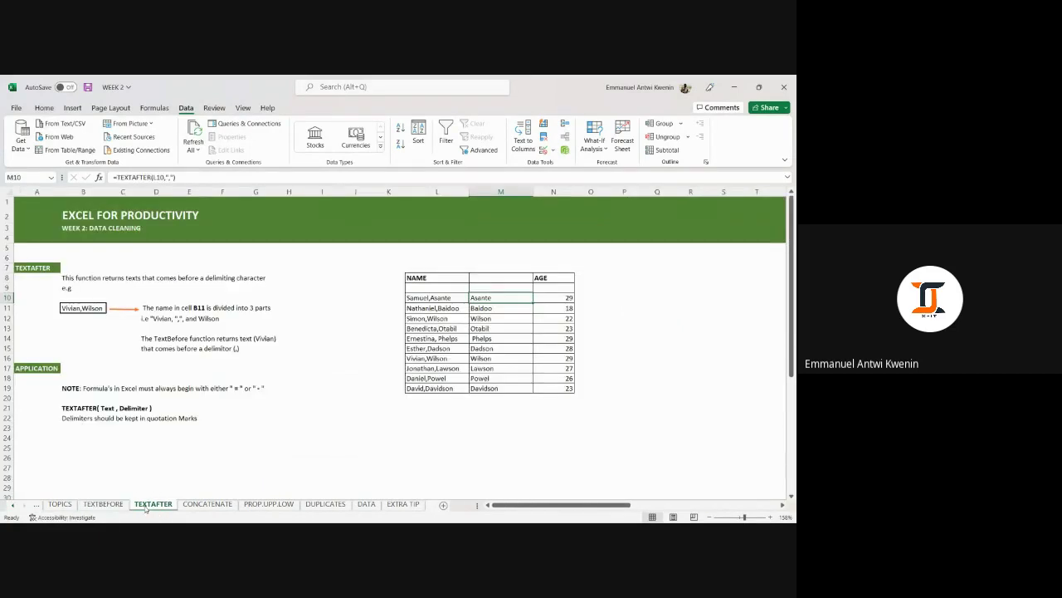
# Pass through CONCATENATE to the PROP.UPP.LOW sheet and select its case-conversion lesson area.
pyautogui.click(209, 504)
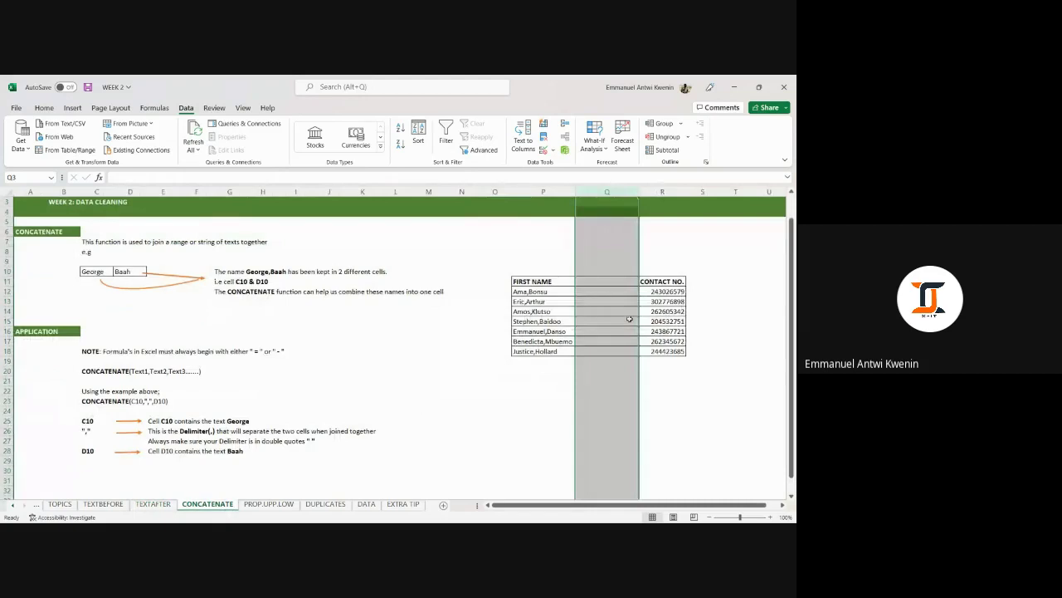
pyautogui.click(281, 505)
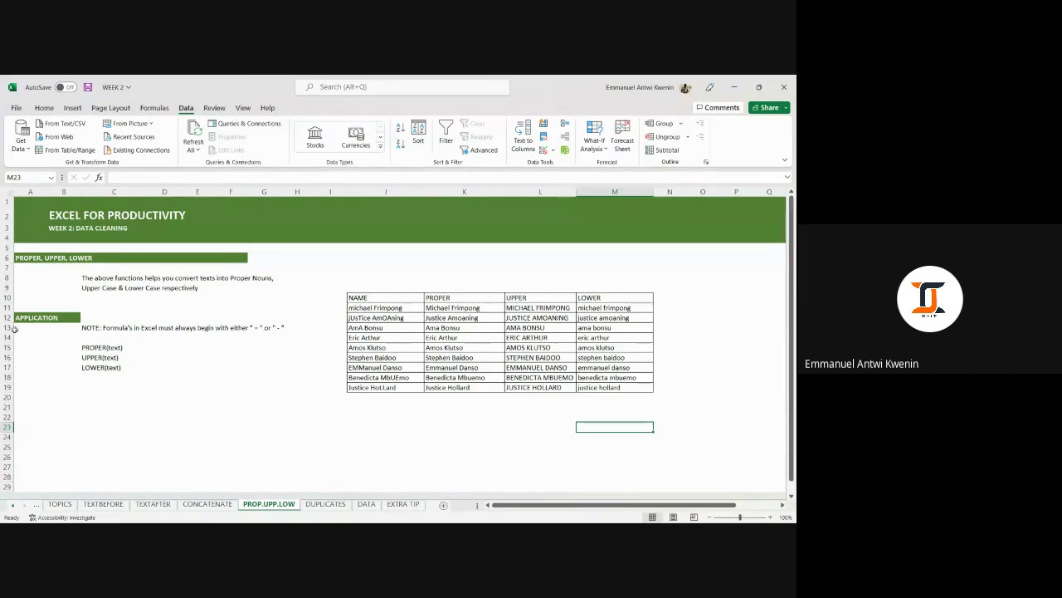
pyautogui.scroll(-1, 224, 278)
pyautogui.scroll(1, 226, 286)
pyautogui.moveTo(45, 247); pyautogui.dragTo(780, 418)
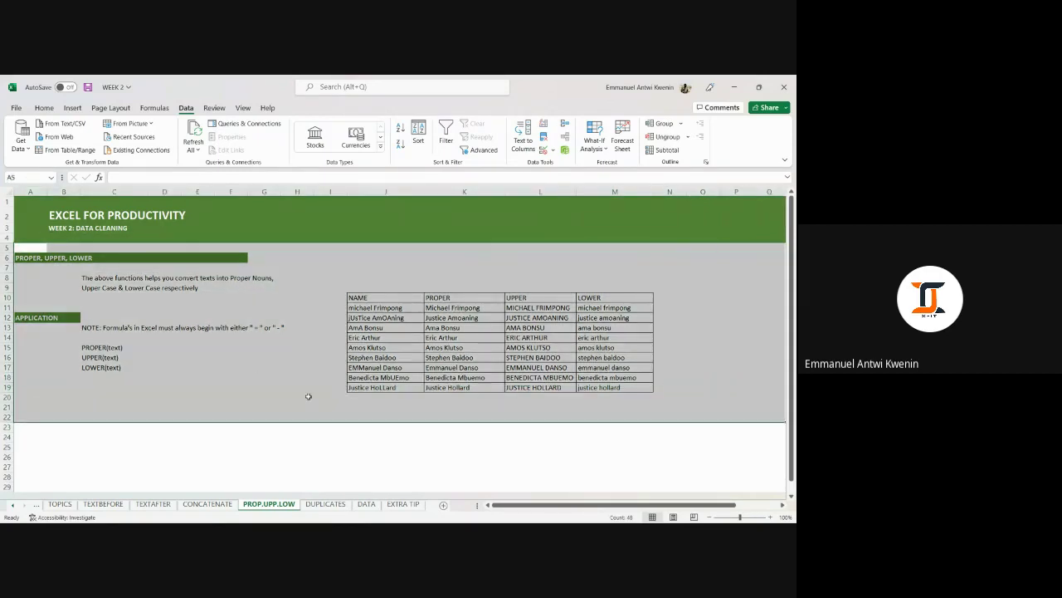
pyautogui.hotkey('alt', 'Tab')
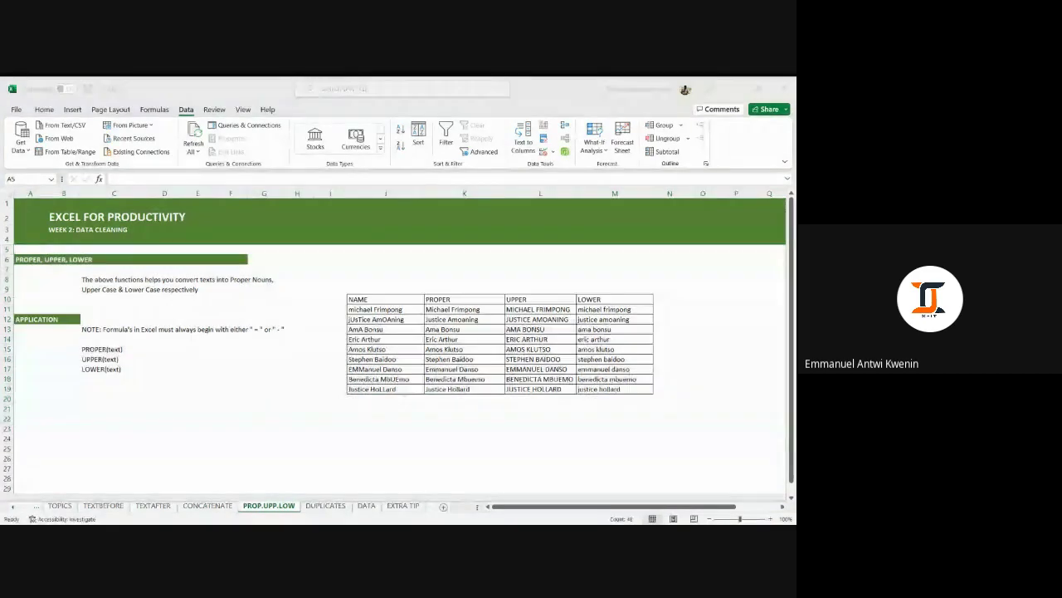